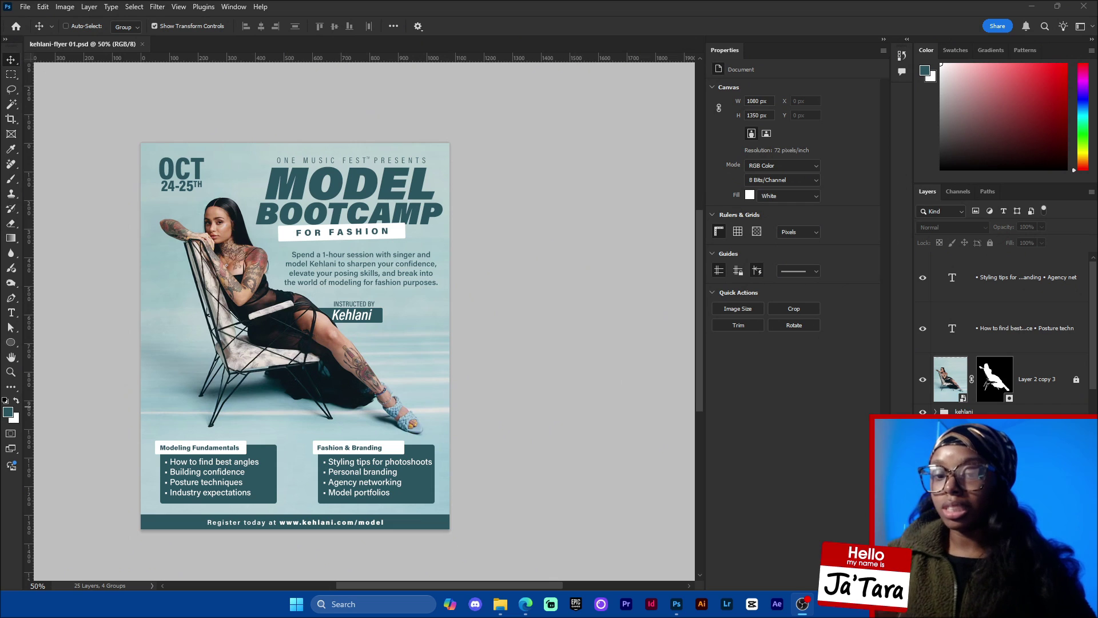
pyautogui.click(25, 7)
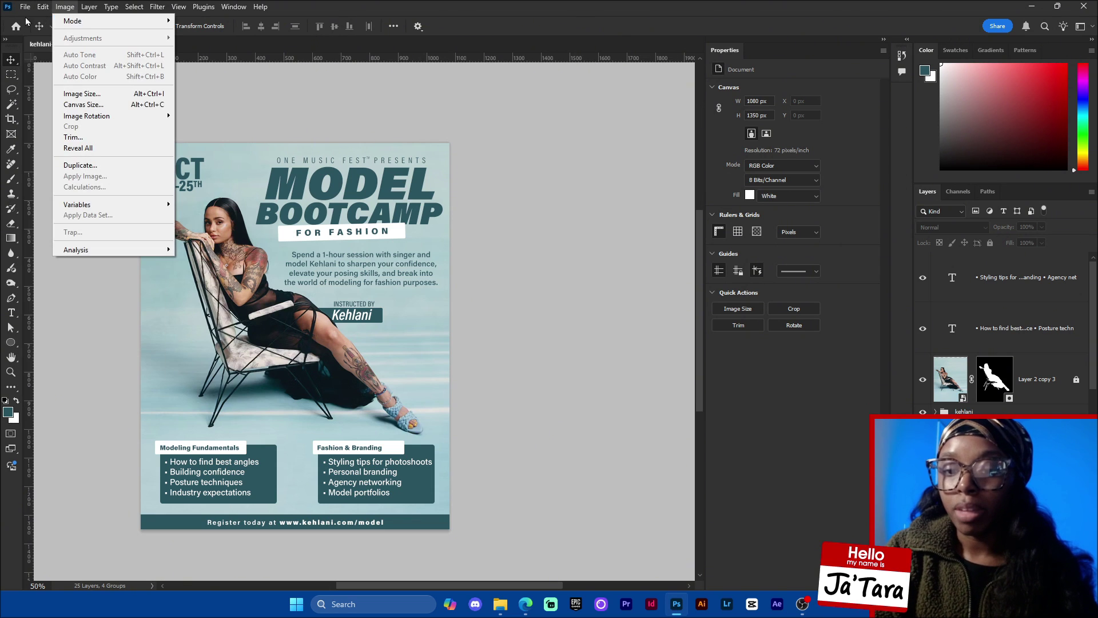
pyautogui.click(31, 21)
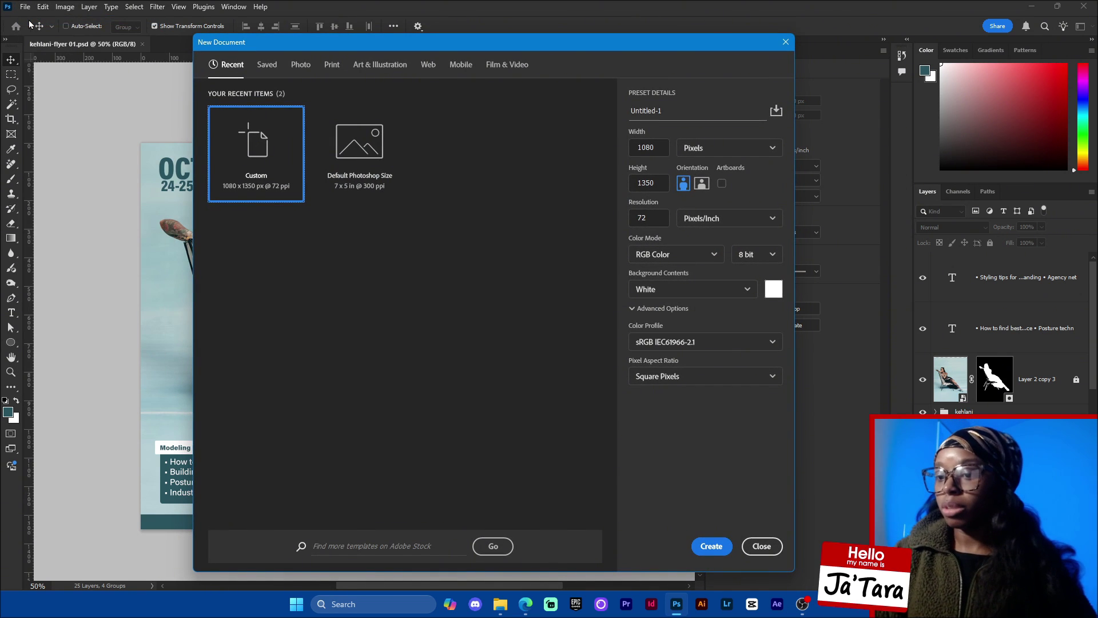
pyautogui.click(756, 541)
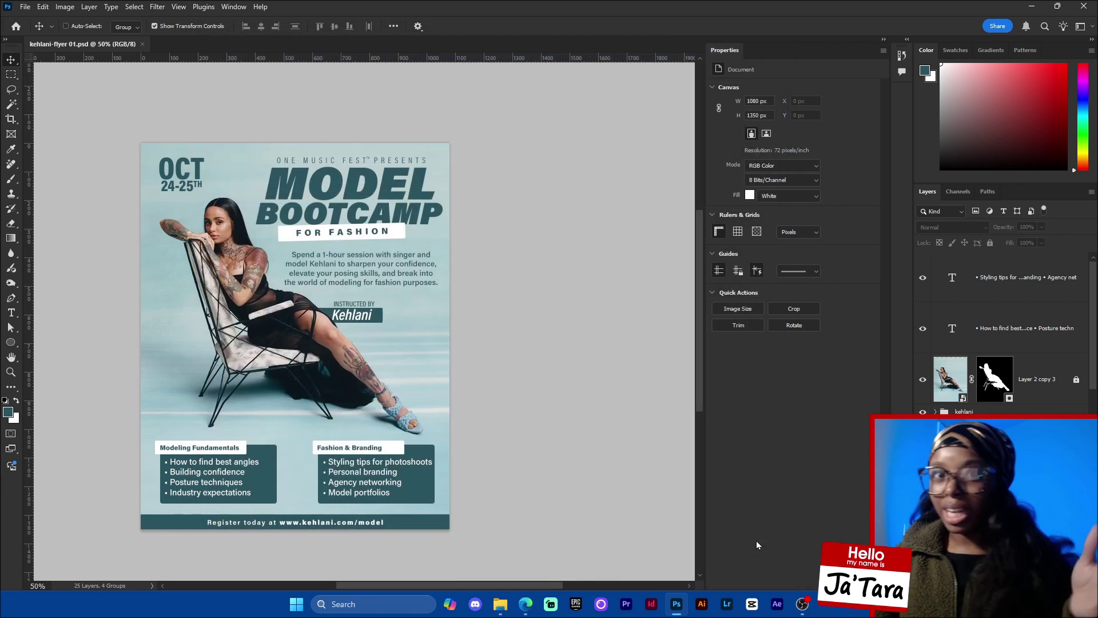
# Create a new blank document of 1080 x 1350 pixels at 72 pixels/inch, in RGB Color with a white background.
pyautogui.click(17, 26)
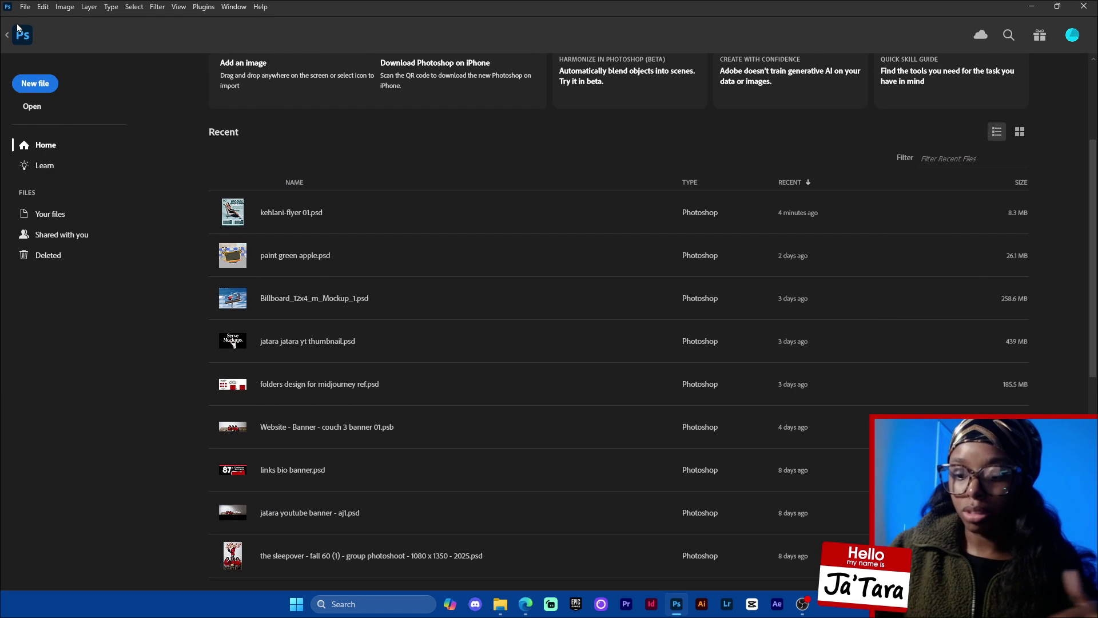
pyautogui.click(39, 90)
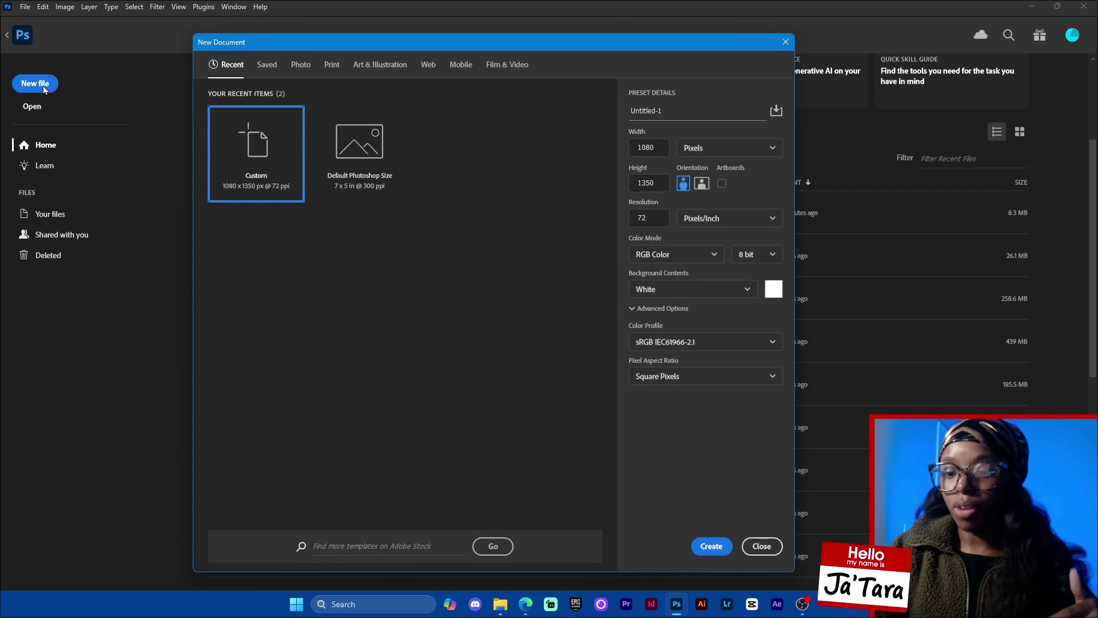
pyautogui.moveTo(671, 48); pyautogui.dragTo(659, 53)
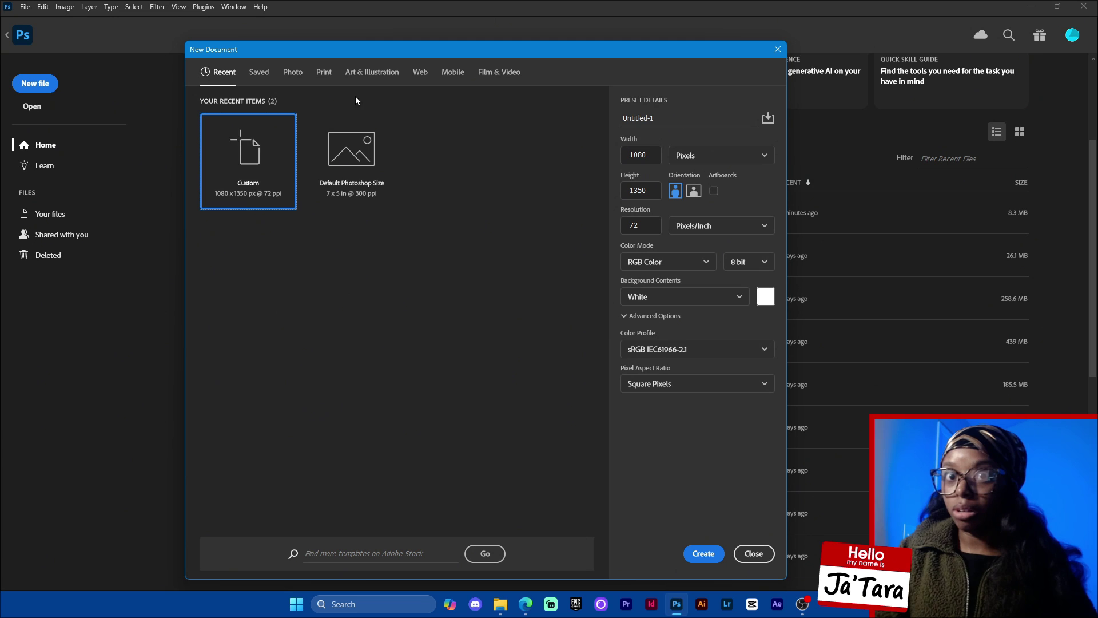
pyautogui.click(698, 155)
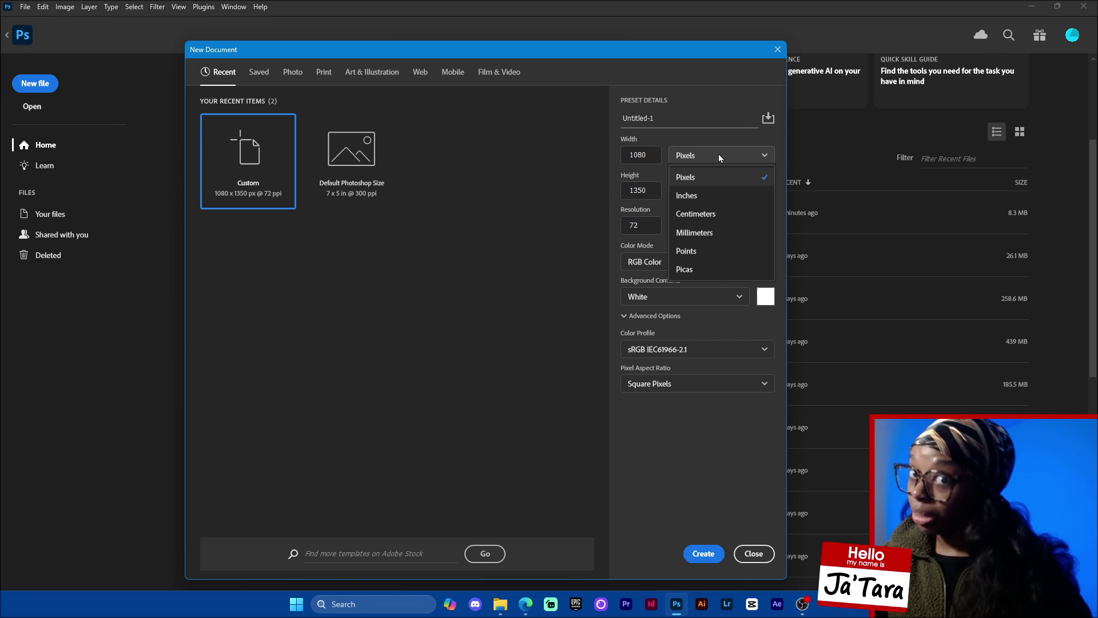
pyautogui.click(700, 177)
pyautogui.click(649, 157)
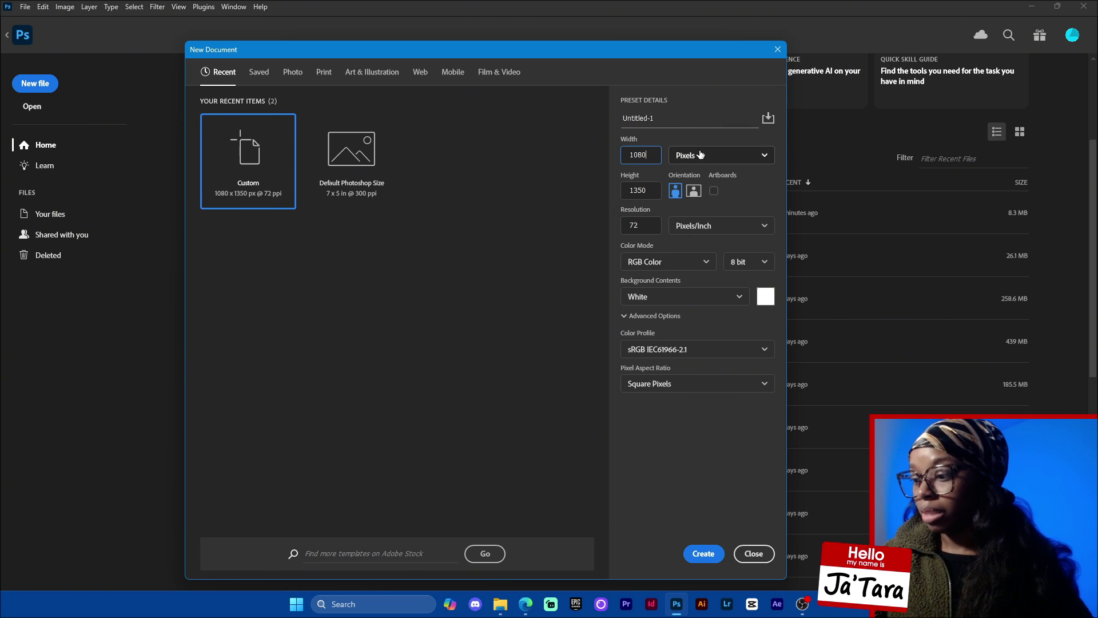
pyautogui.click(654, 224)
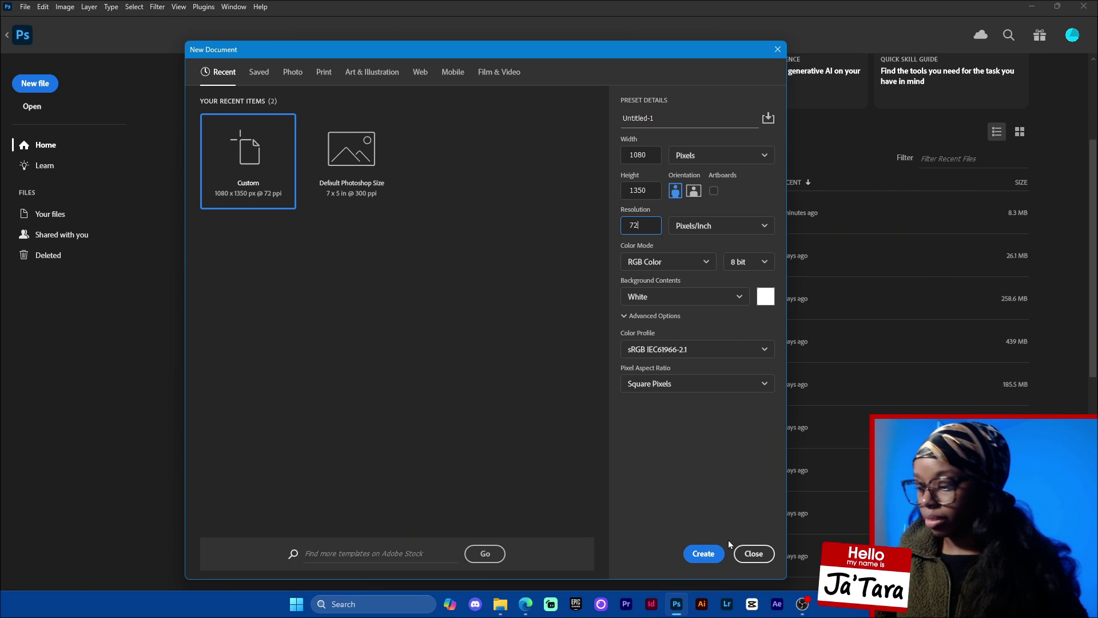
pyautogui.click(715, 557)
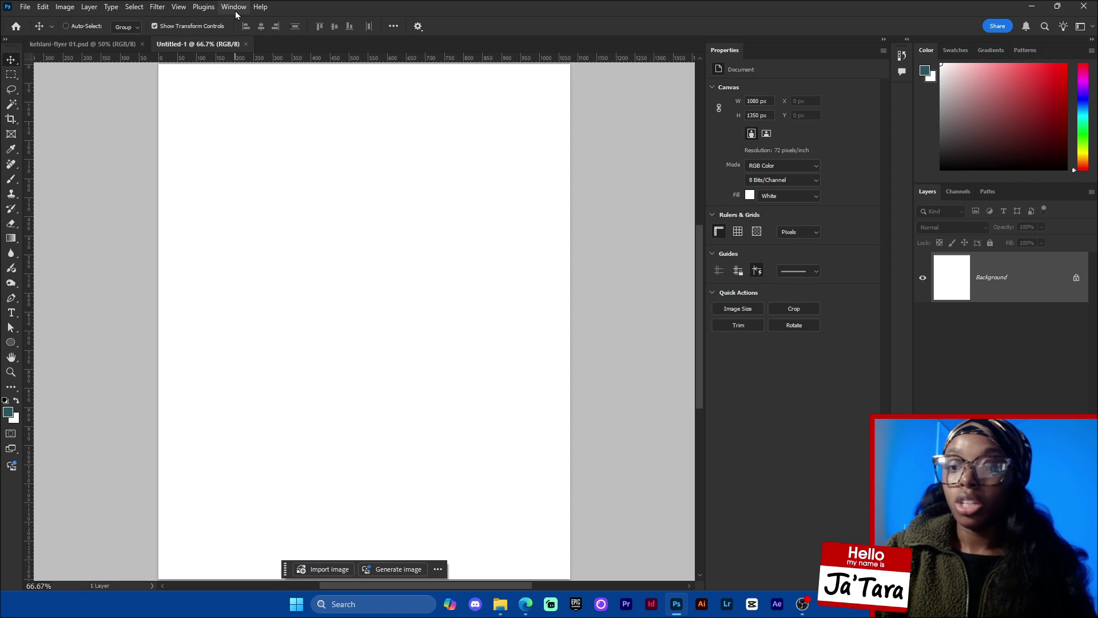
# Reset the Essentials workspace to its default layout.
pyautogui.click(235, 8)
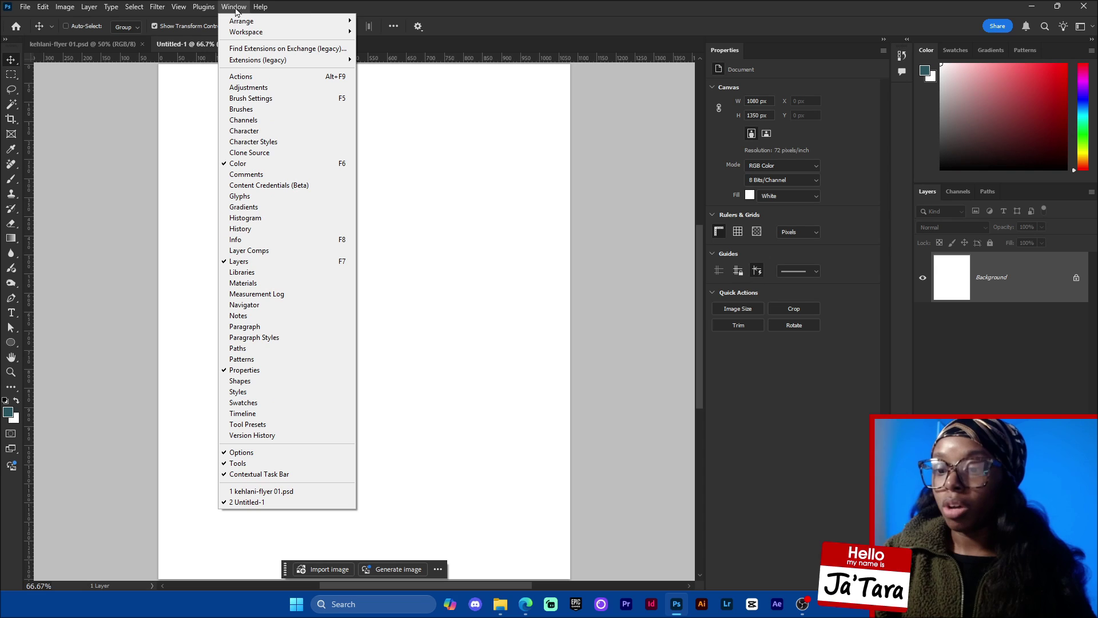
pyautogui.moveTo(292, 34)
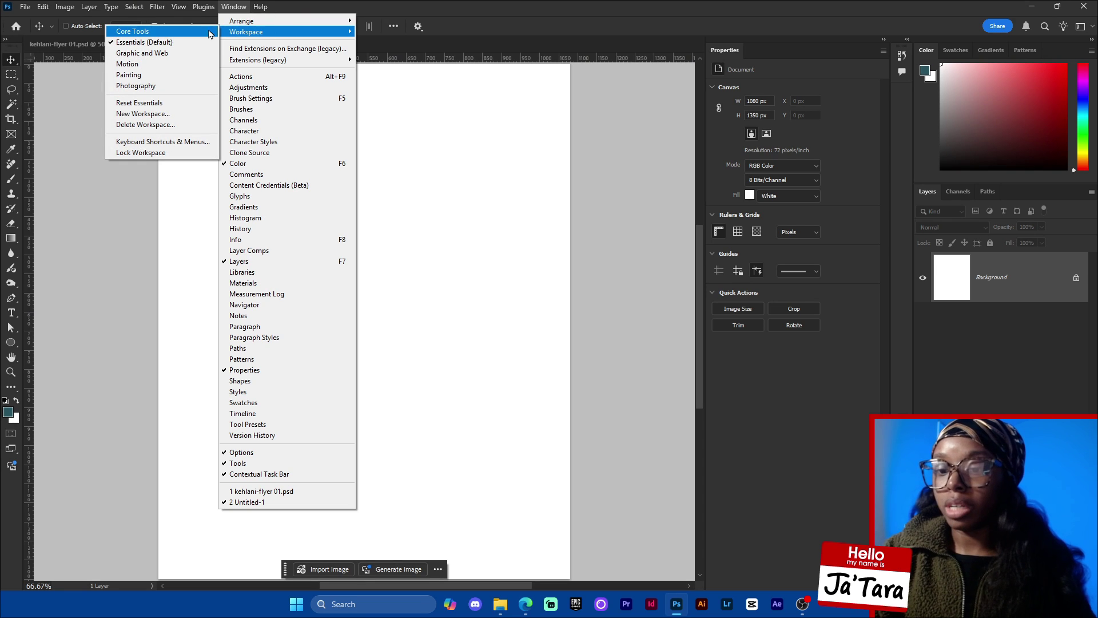
pyautogui.click(186, 42)
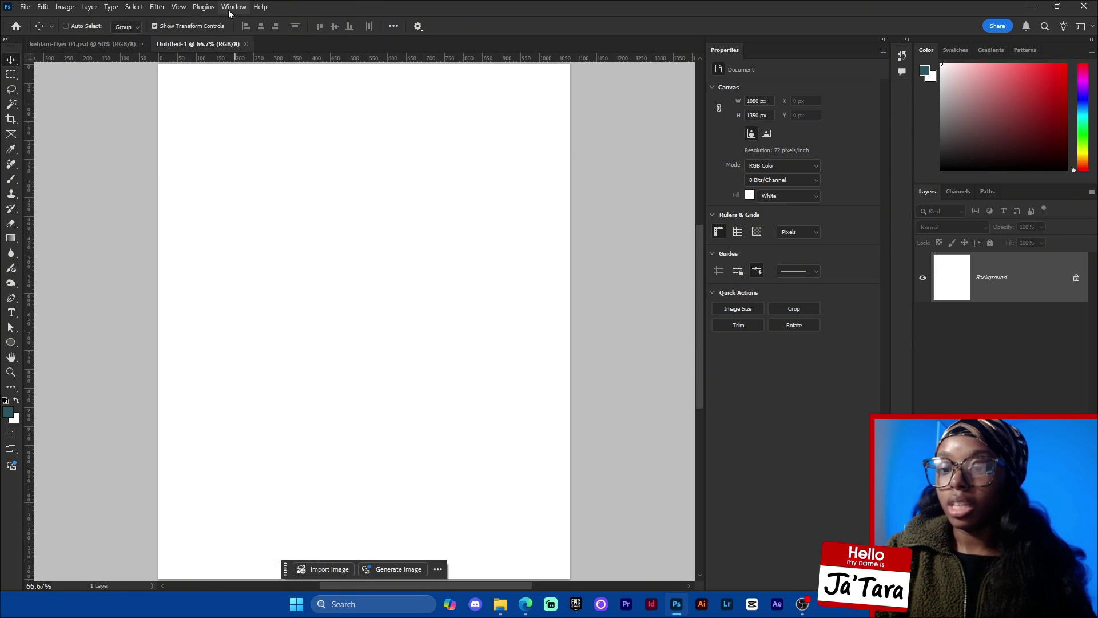
pyautogui.click(228, 10)
pyautogui.moveTo(298, 32)
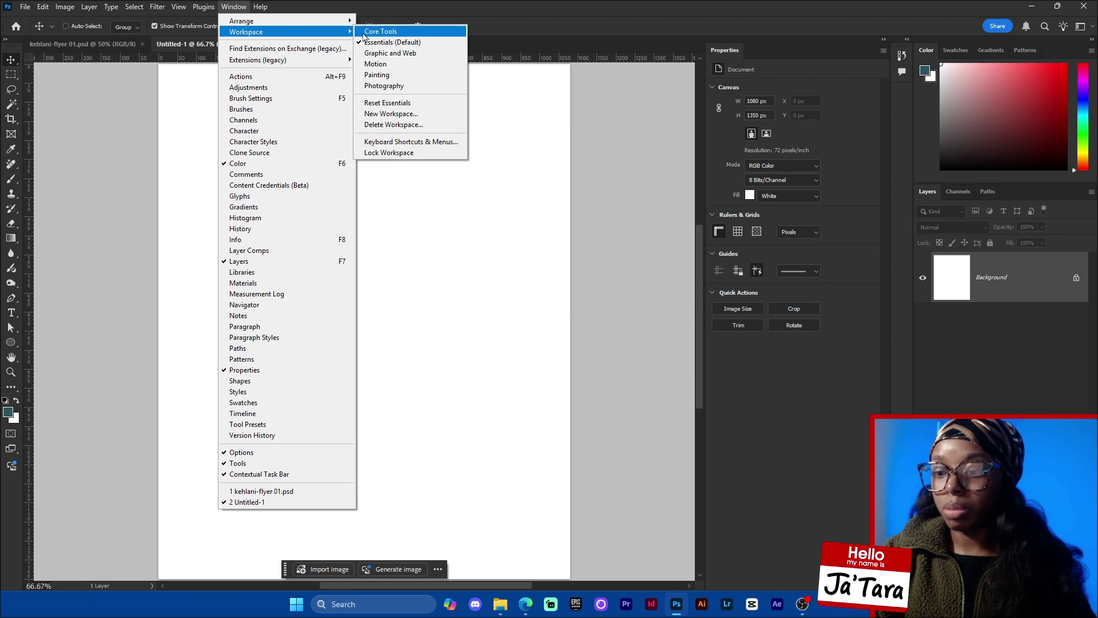
pyautogui.click(416, 104)
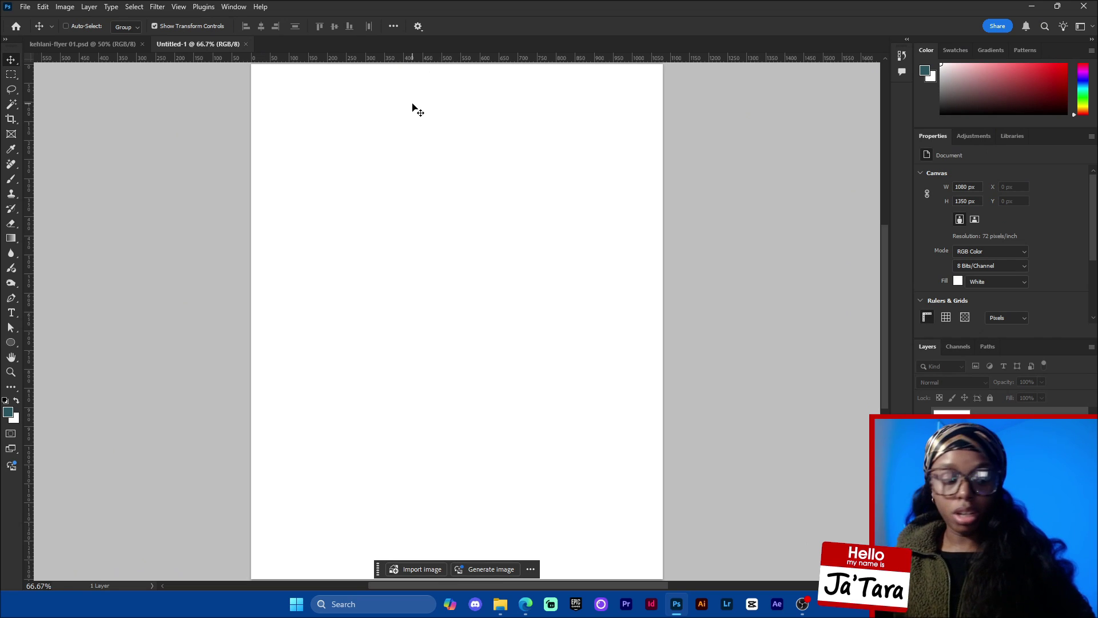
# Examine the tool variants grouped with the Brush and Ellipse tools and the available application commands.
pyautogui.hotkey('ctrl', '-')
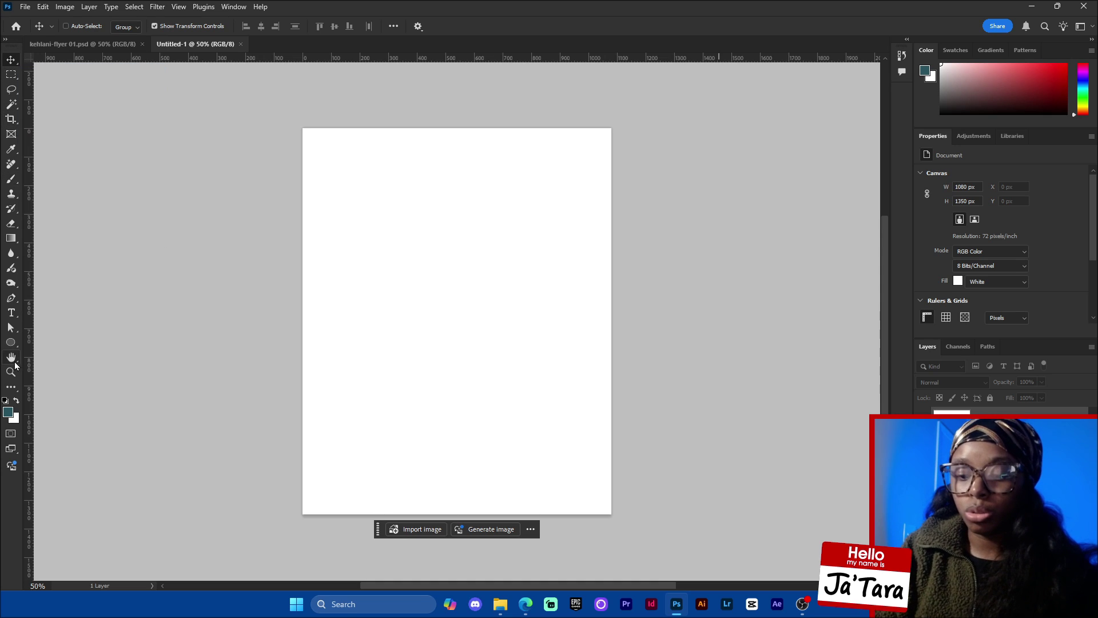
pyautogui.click(15, 184)
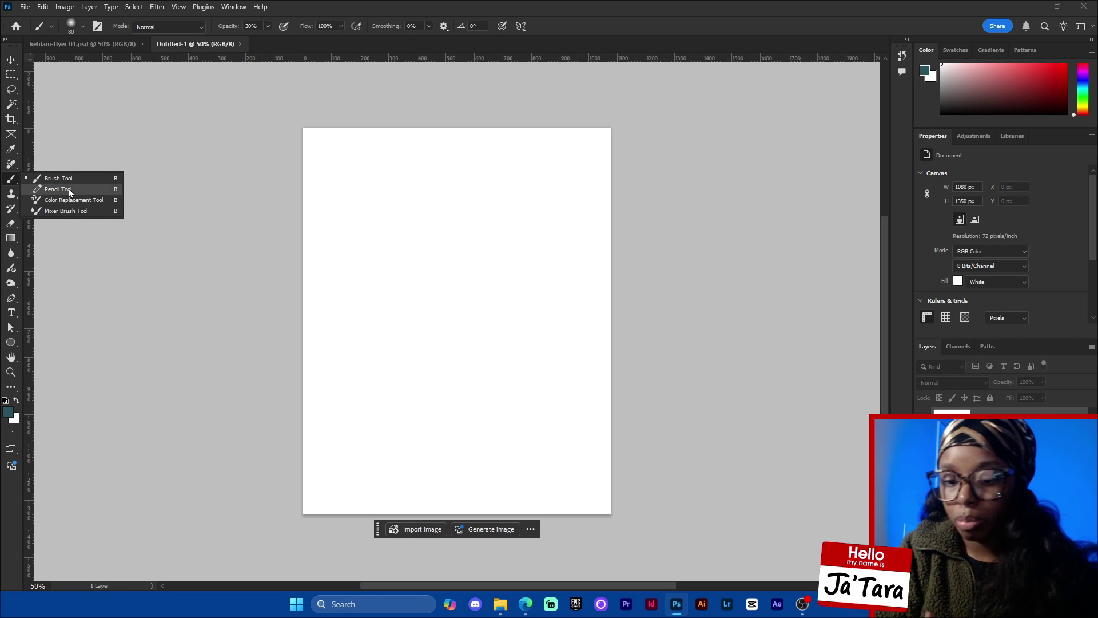
pyautogui.click(11, 344)
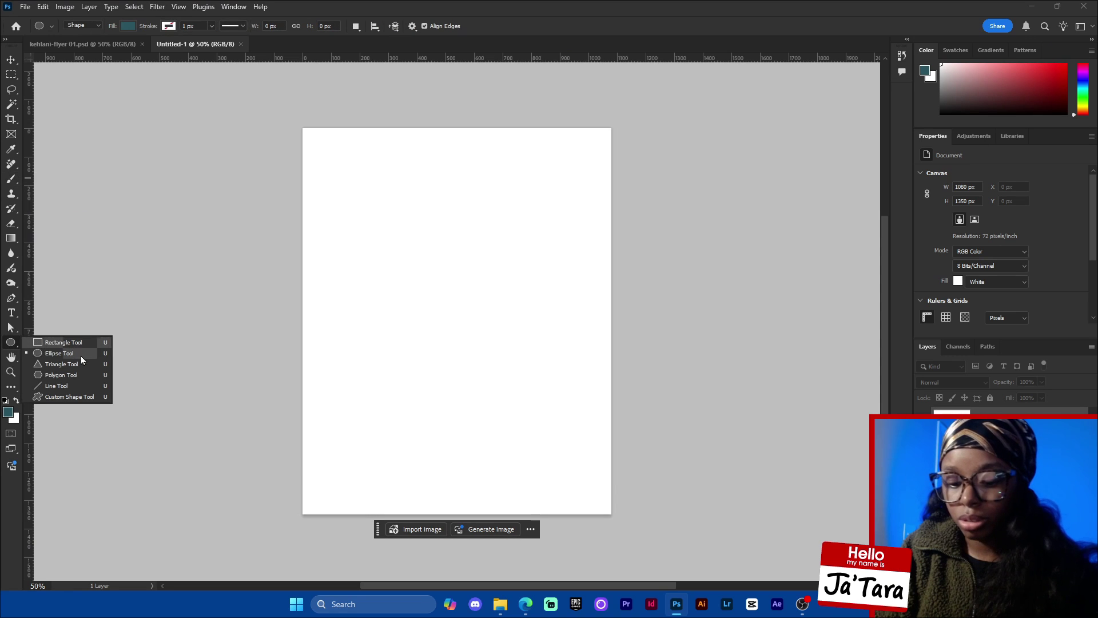
pyautogui.click(15, 344)
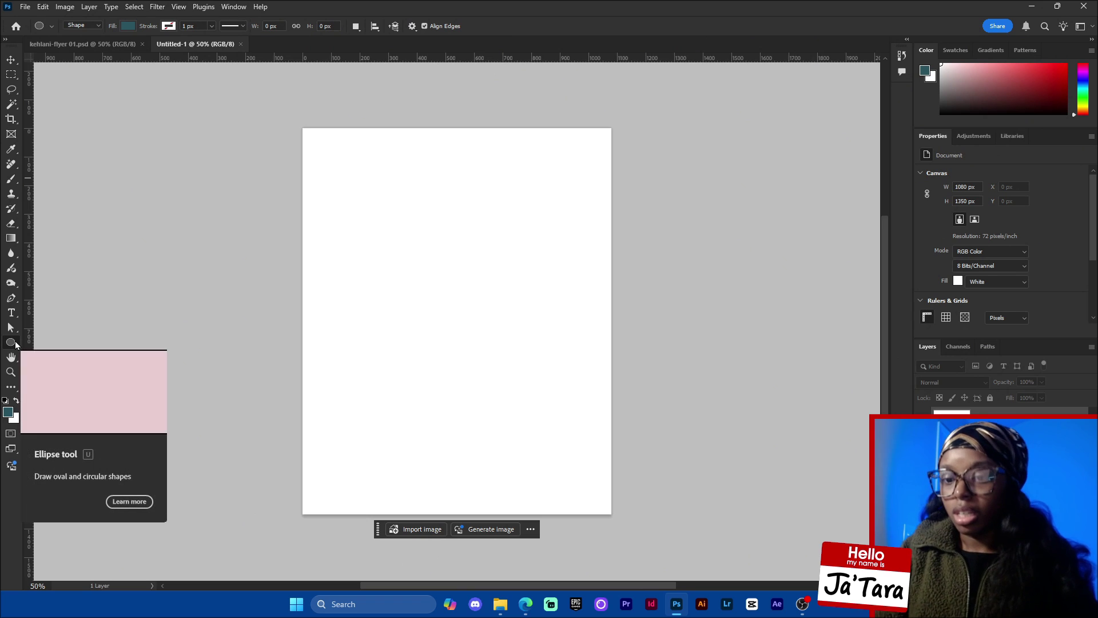
pyautogui.click(216, 10)
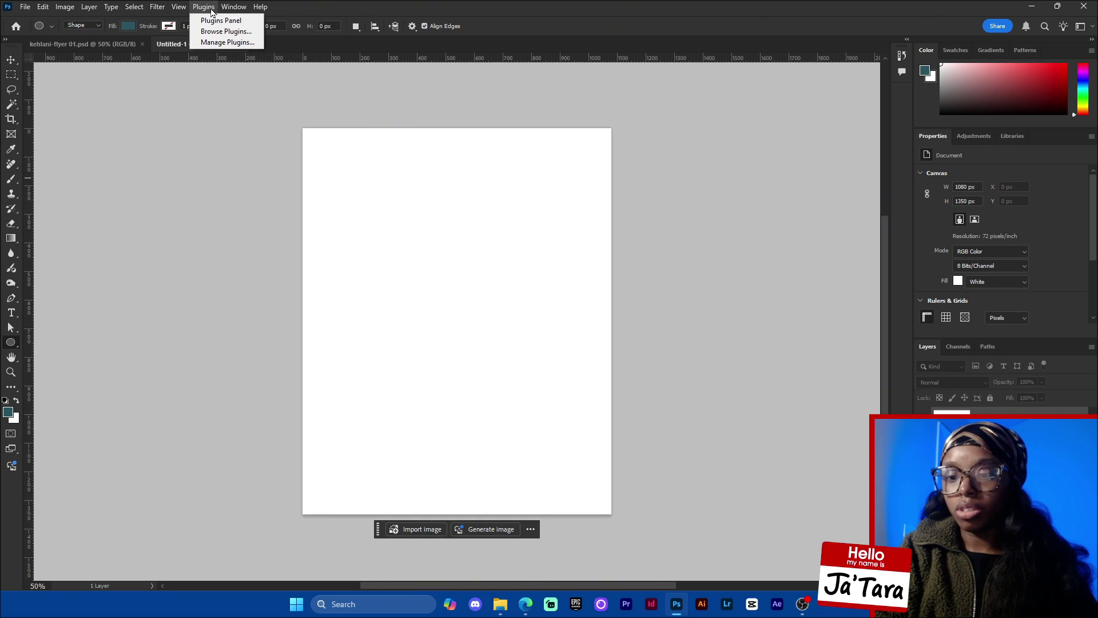
pyautogui.moveTo(136, 10)
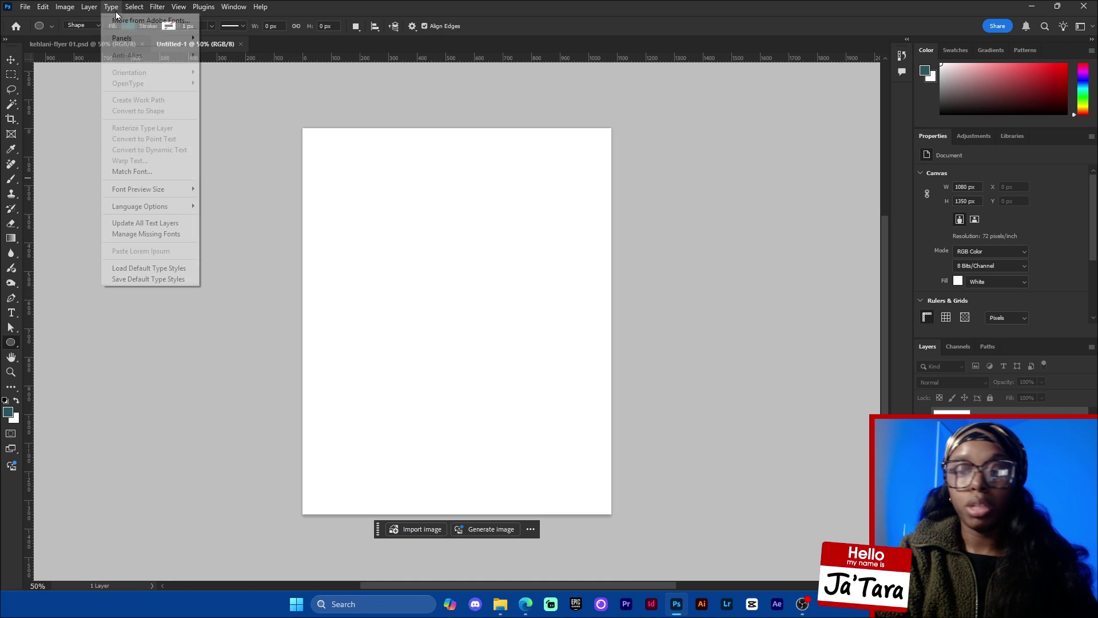
pyautogui.moveTo(83, 9)
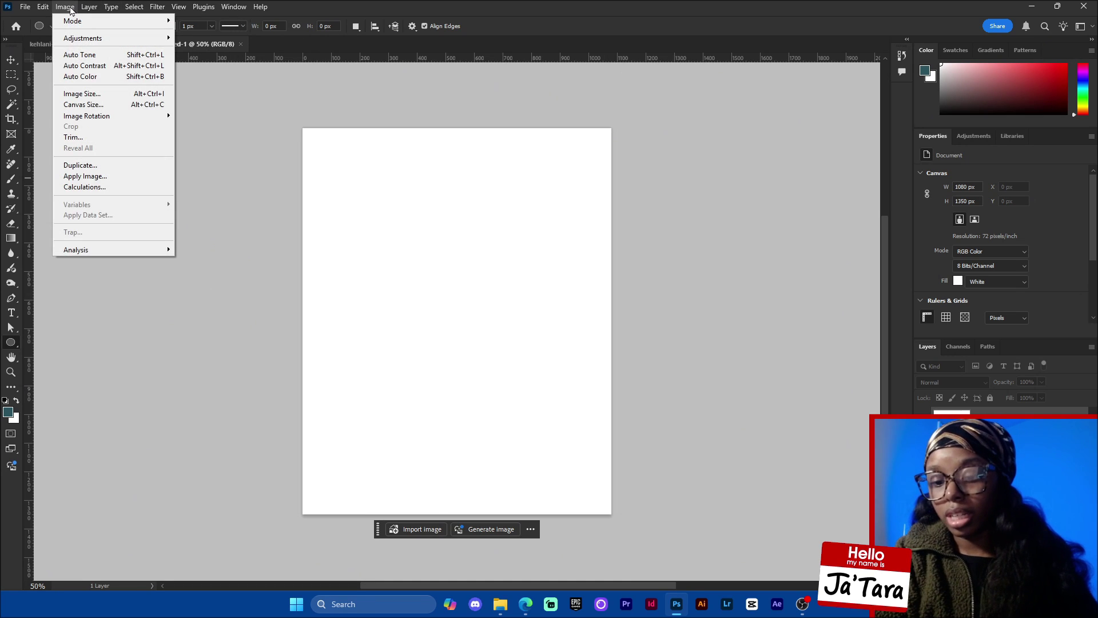
pyautogui.click(45, 12)
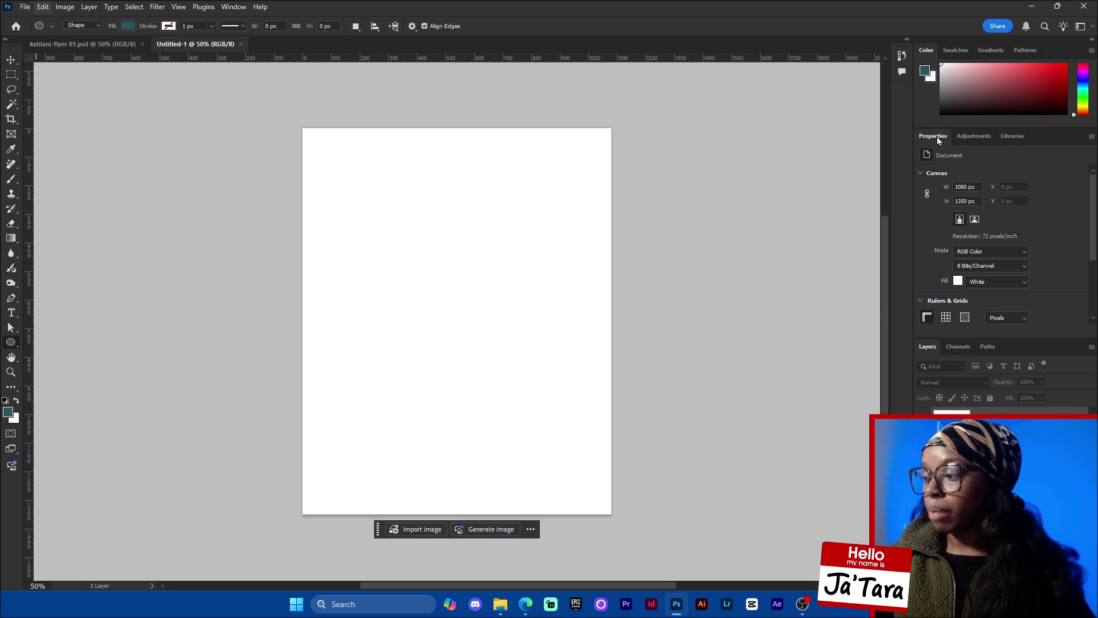
# Rearrange the workspace by docking Properties in its own column, removing Libraries and Adjustments, and shrinking Color to give Layers more room.
pyautogui.moveTo(938, 136); pyautogui.dragTo(885, 141)
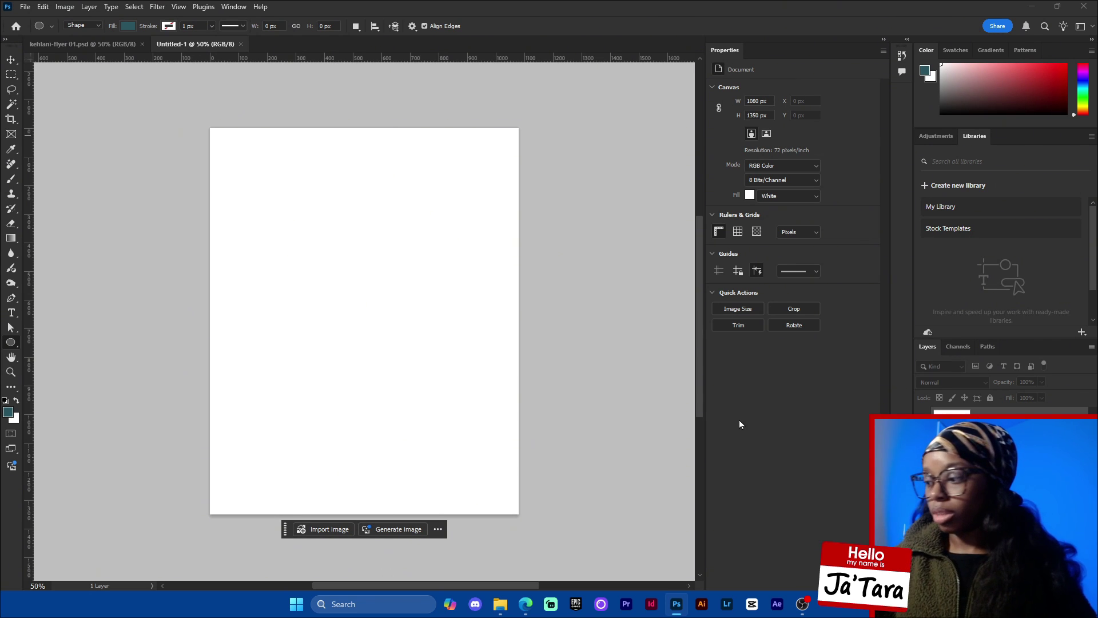
pyautogui.moveTo(979, 137); pyautogui.dragTo(541, 258)
pyautogui.click(657, 250)
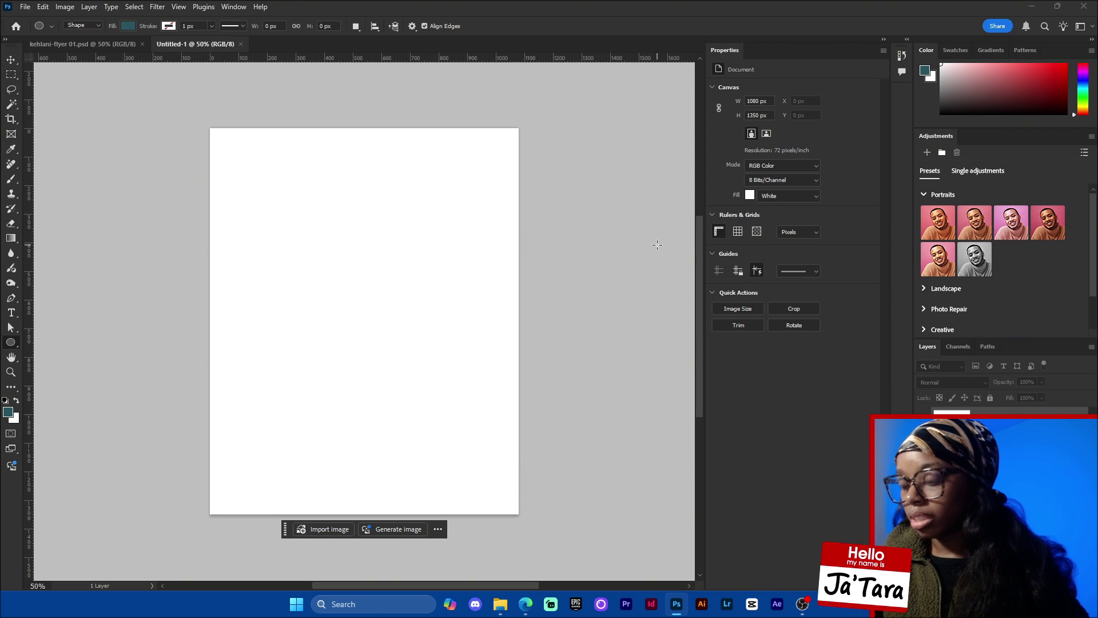
pyautogui.moveTo(941, 144); pyautogui.dragTo(470, 255)
pyautogui.click(586, 245)
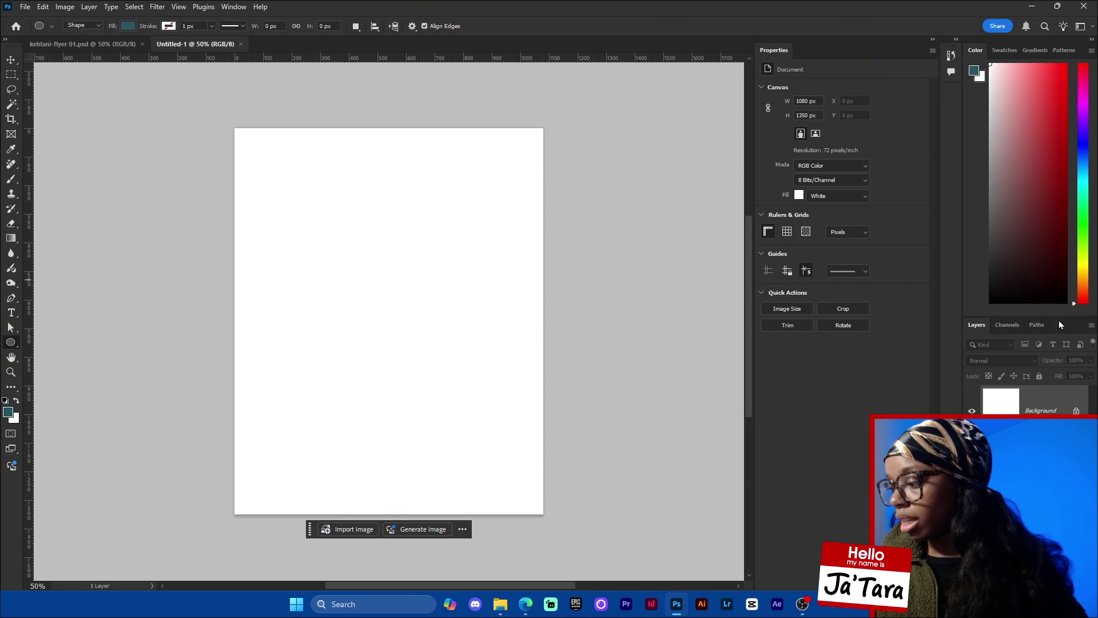
pyautogui.moveTo(1059, 318); pyautogui.dragTo(1042, 111)
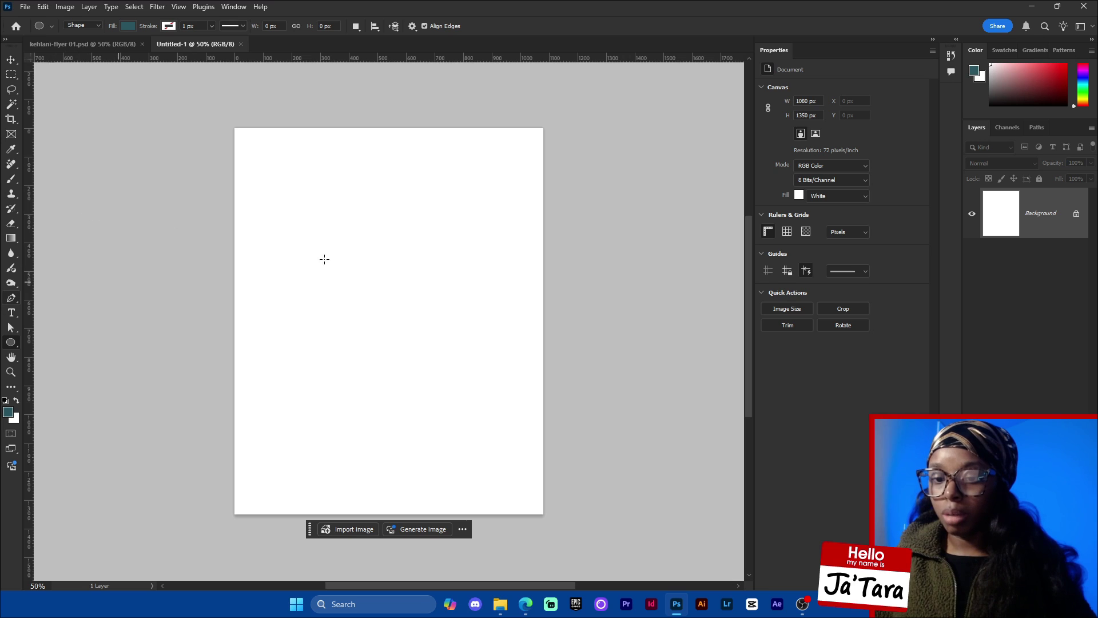
# Detach the kehlani-flyer 01.psd document from the workspace and move it off this screen.
pyautogui.click(115, 46)
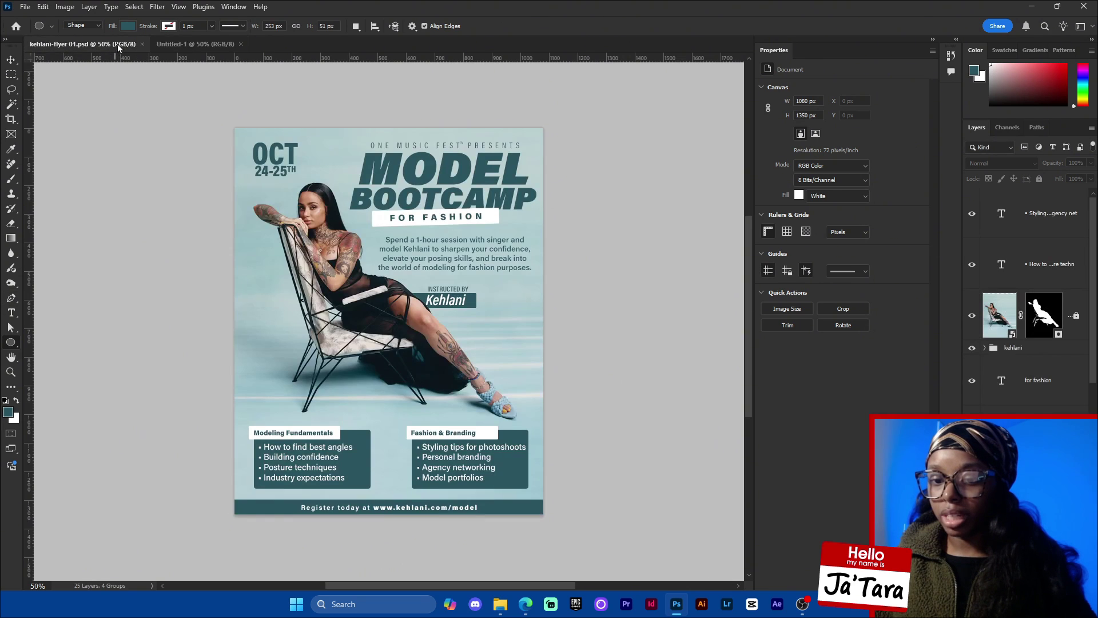
pyautogui.moveTo(118, 43); pyautogui.dragTo(526, 0)
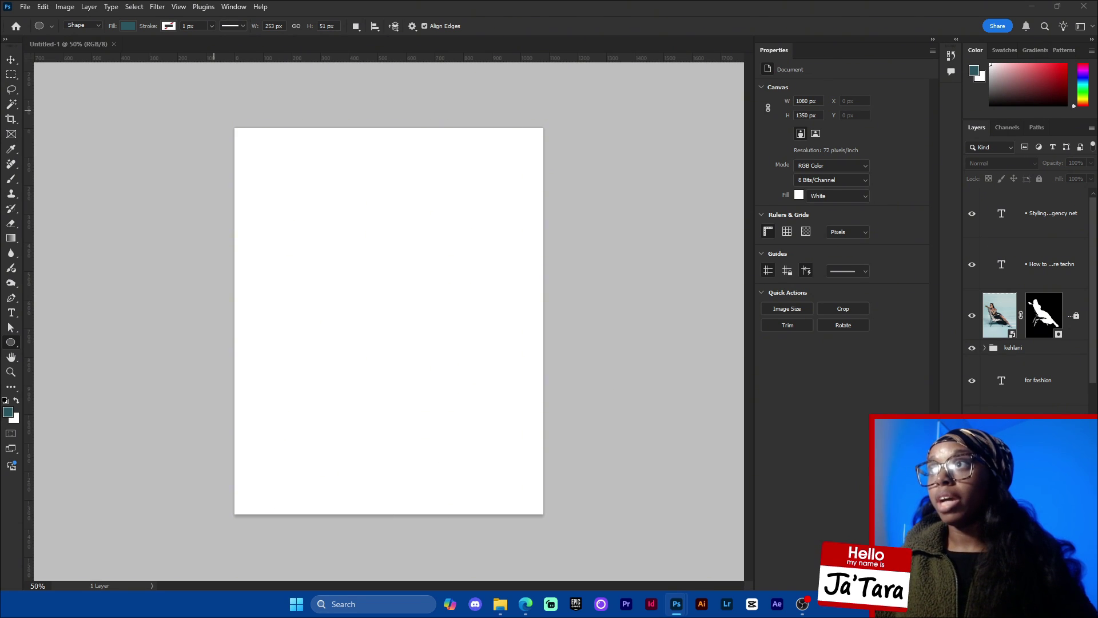
# Bring the Practice elements folder window in File Explorer over the blank document and select the photo ending in image01.
pyautogui.moveTo(1097, 63); pyautogui.dragTo(316, 126)
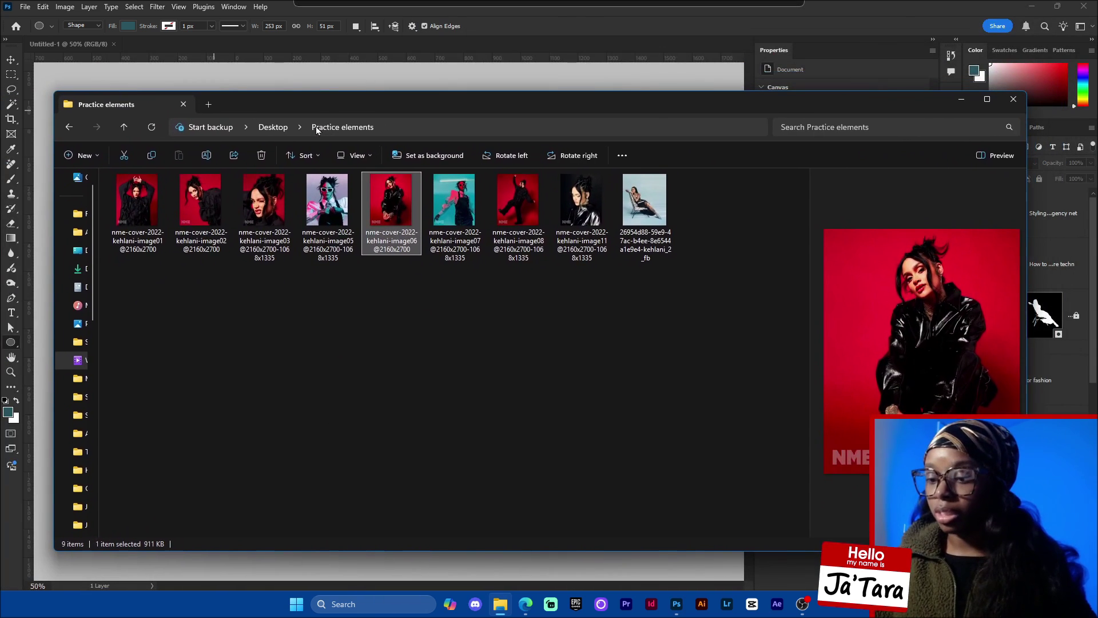
pyautogui.click(163, 219)
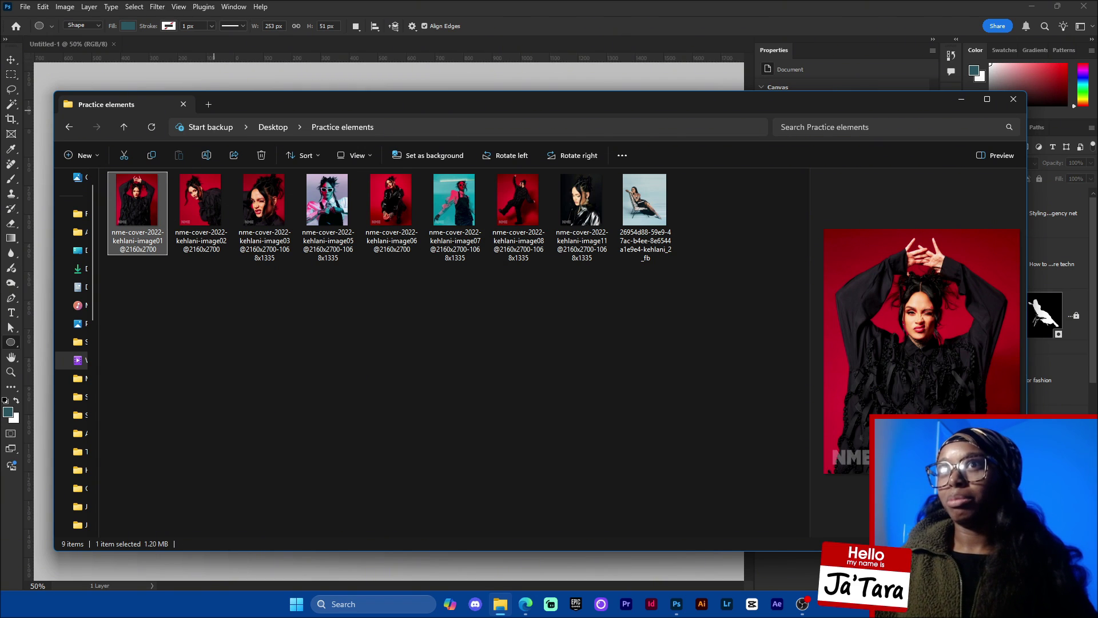
# Switch to a maximized Edge window and search Google Images for "kehlani bustle photoshoot".
pyautogui.hotkey('alt', 'Tab')
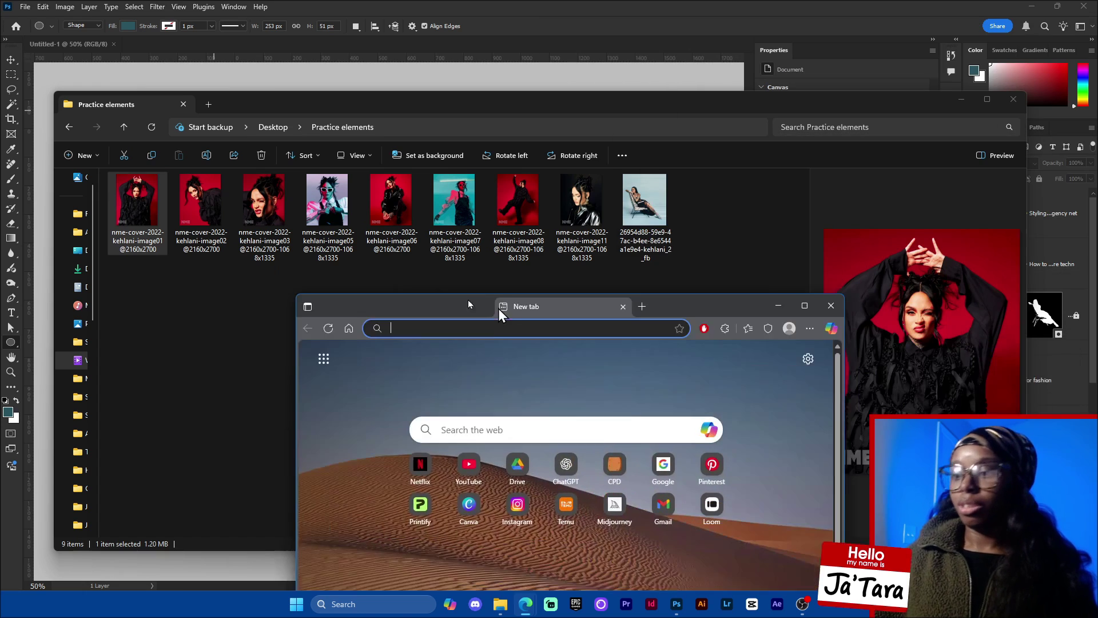
pyautogui.moveTo(499, 307); pyautogui.dragTo(317, 237)
pyautogui.click(620, 231)
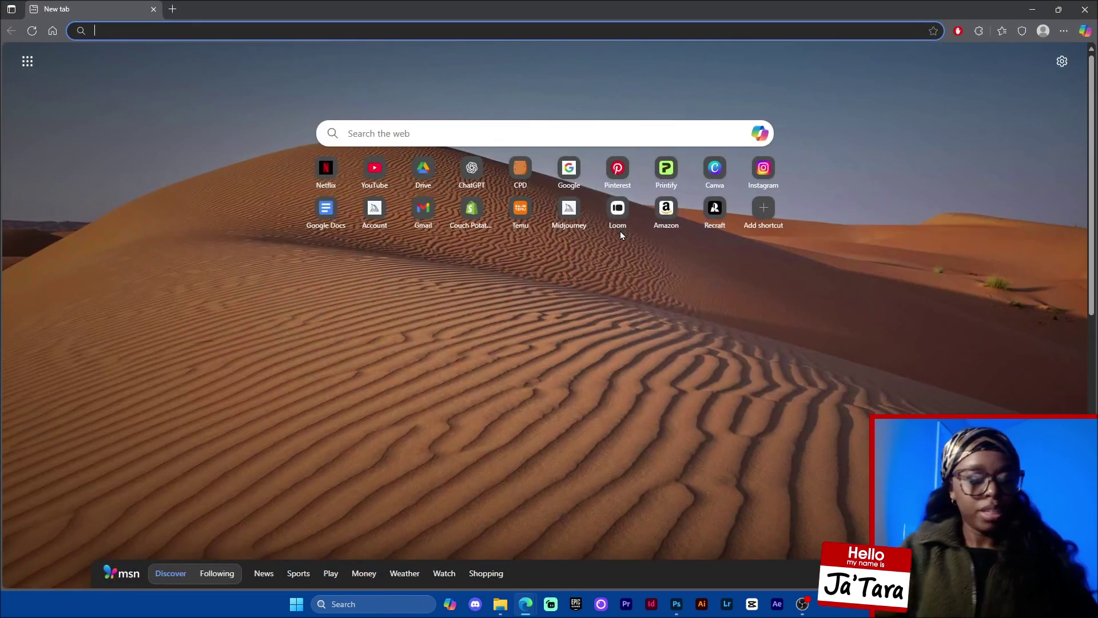
pyautogui.write('kehla')
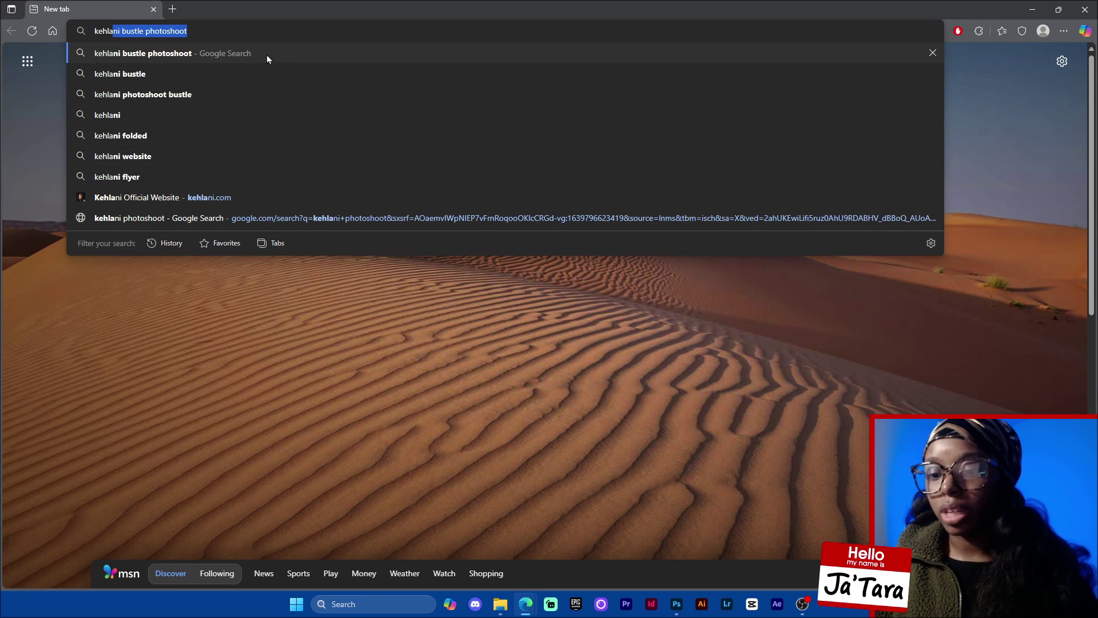
pyautogui.click(143, 33)
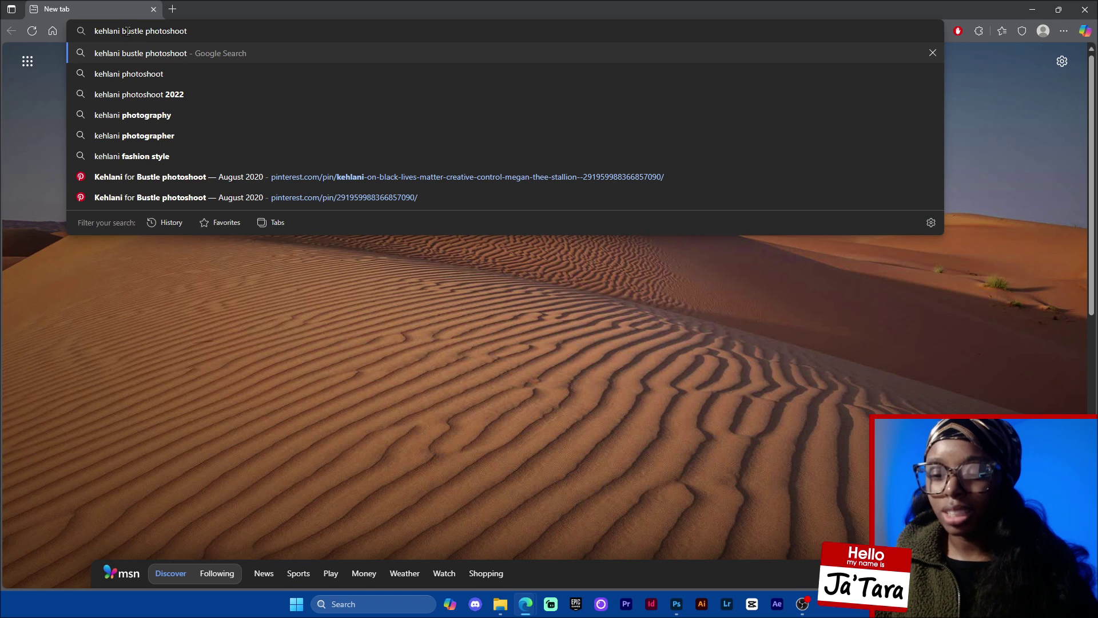
pyautogui.press('Return')
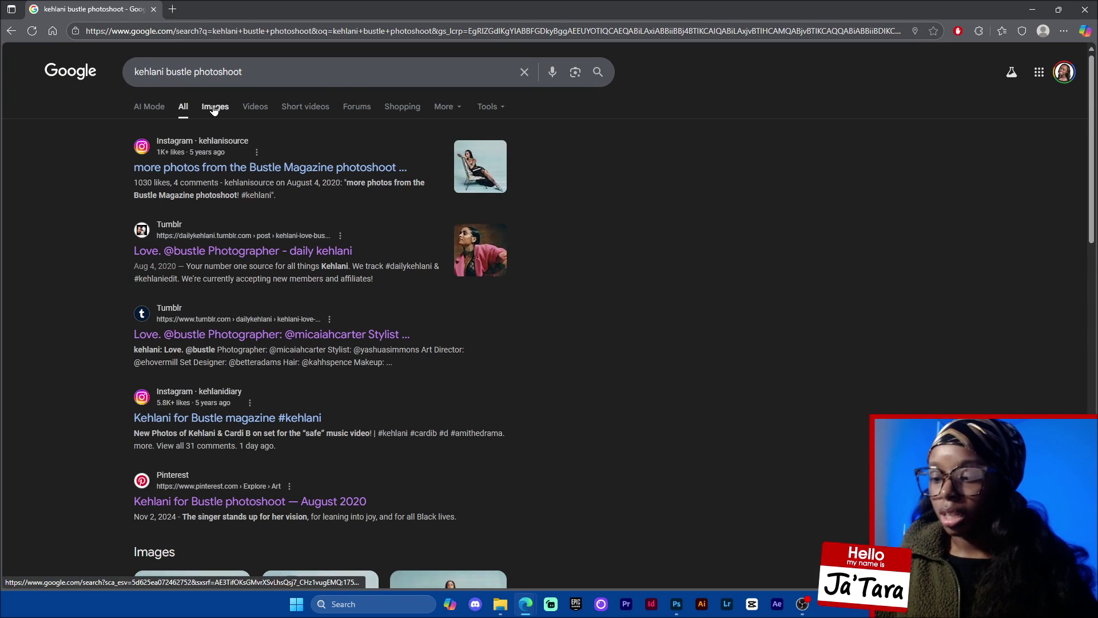
pyautogui.click(214, 109)
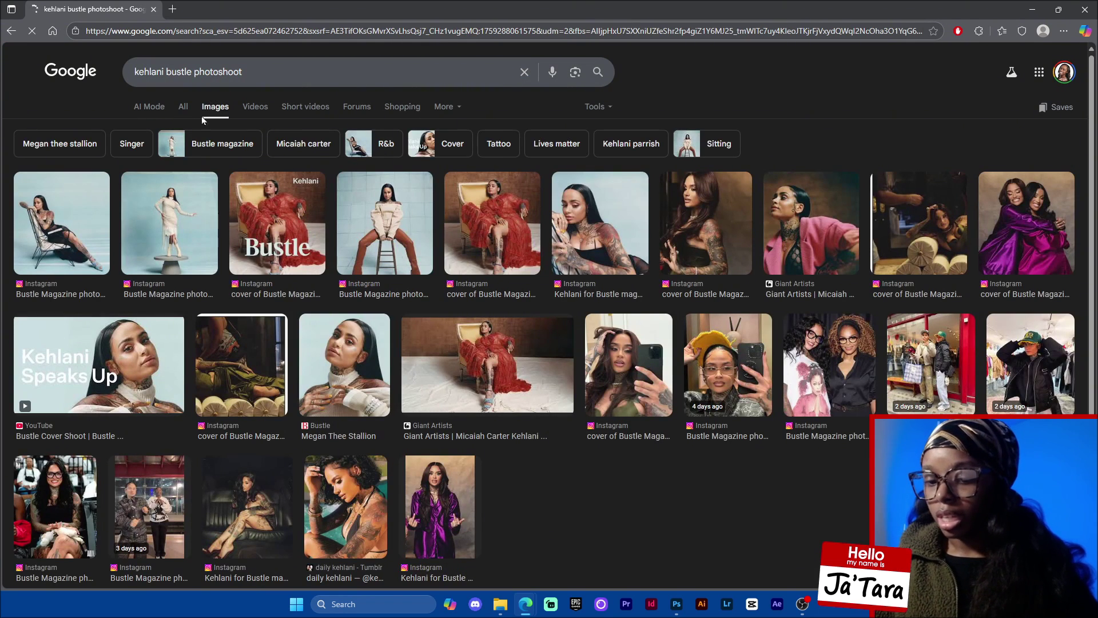
# Preview the Bustle Magazine photo of Kehlani on the chair and look at the options for saving the image.
pyautogui.click(65, 224)
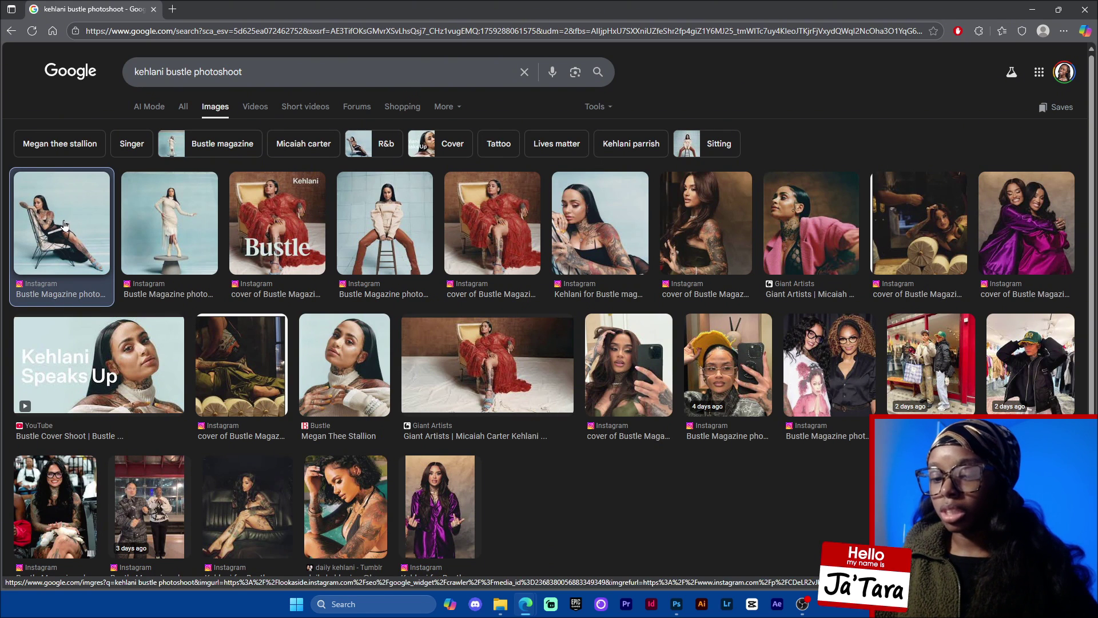
pyautogui.rightClick(802, 325)
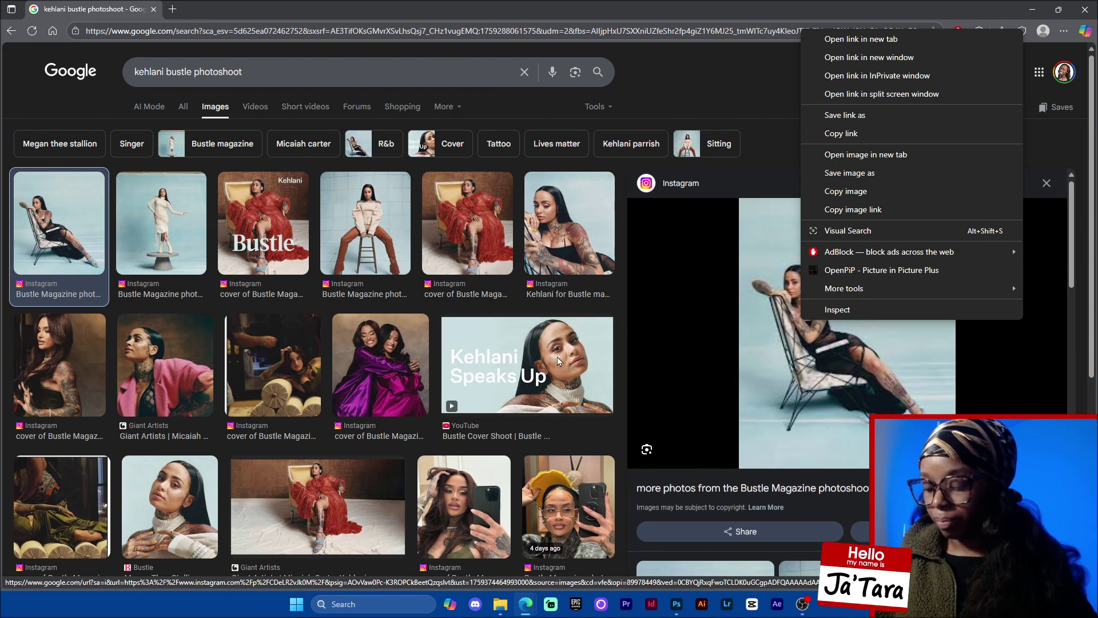
pyautogui.click(248, 78)
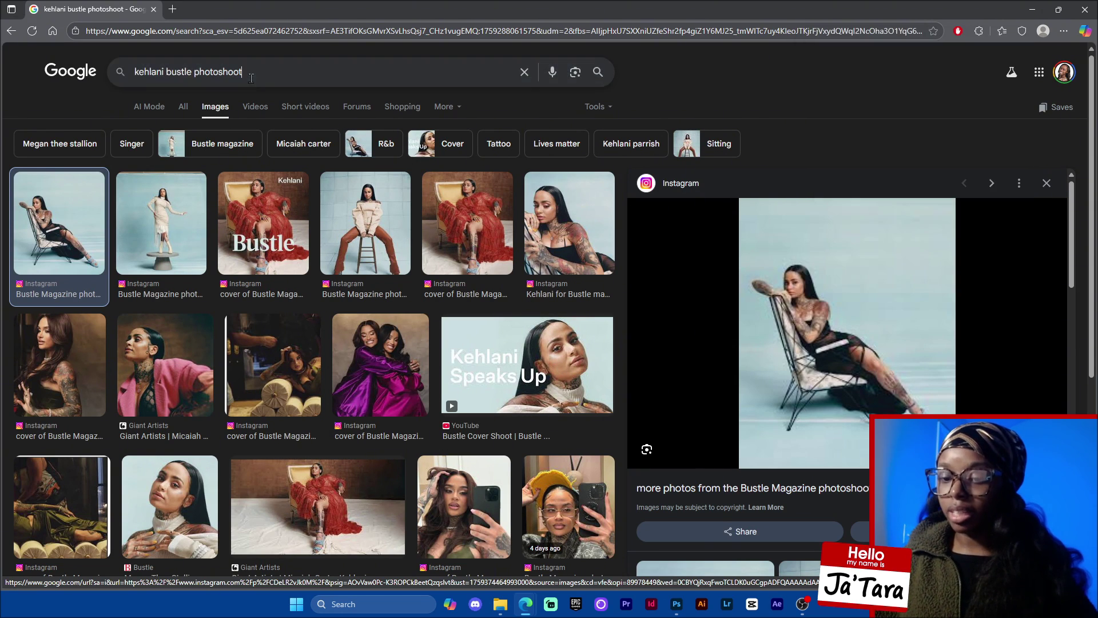
# Broaden the image search to "kehlani photoshoot".
pyautogui.doubleClick(179, 72)
pyautogui.press('BackSpace')
pyautogui.press('Return')
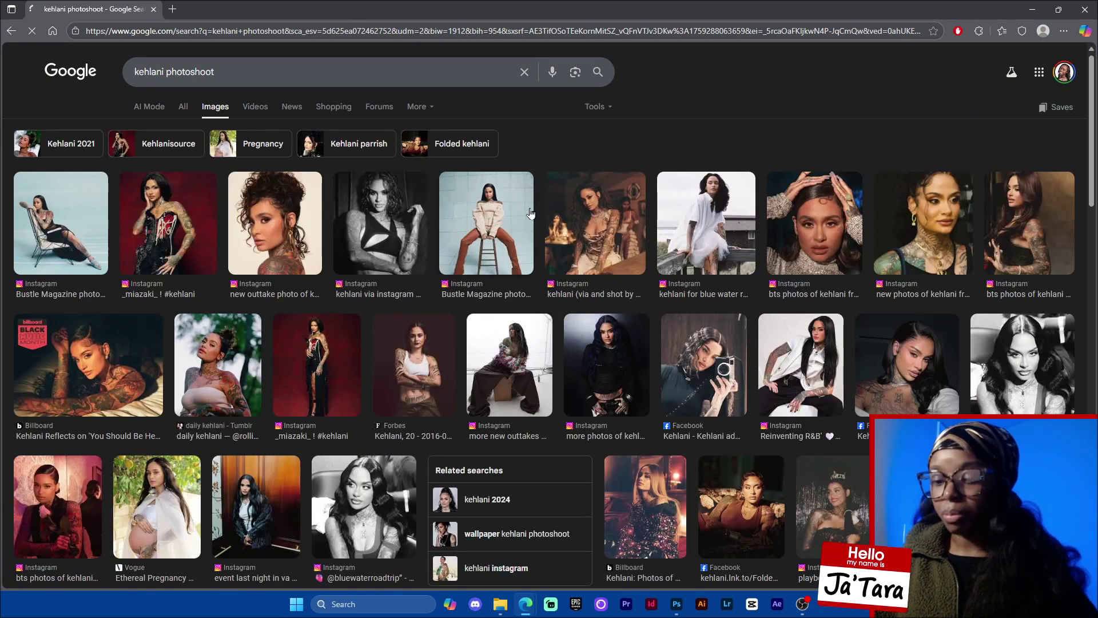
# Filter the image results to the Large size.
pyautogui.click(607, 117)
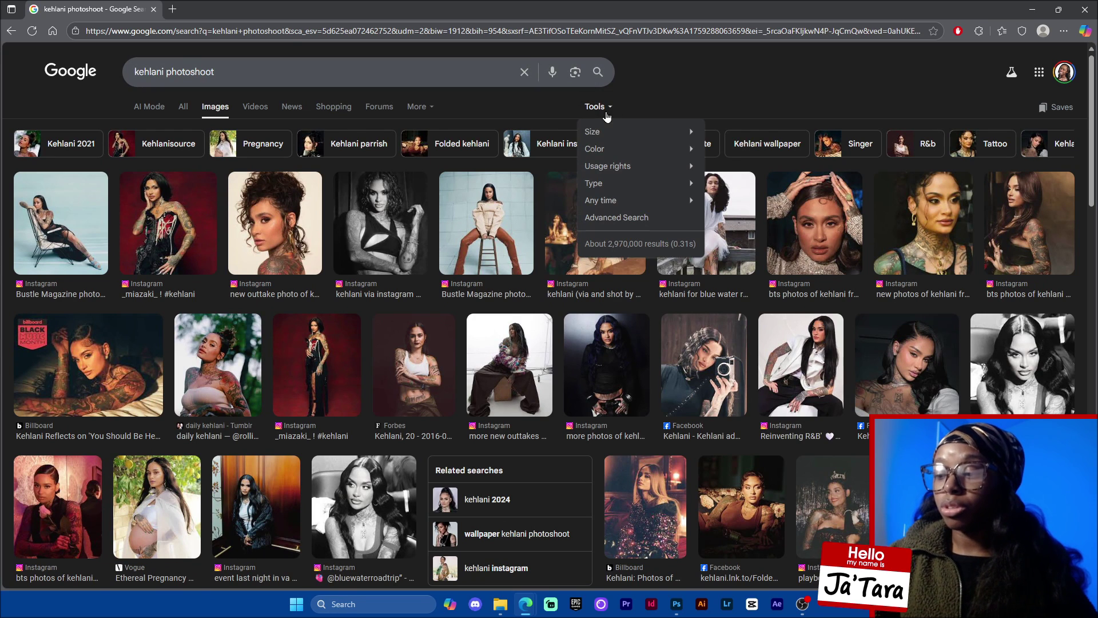
pyautogui.press('Down')
pyautogui.press('Right')
pyautogui.press('Down')
pyautogui.press('Down')
pyautogui.press('Up')
pyautogui.press('Return')
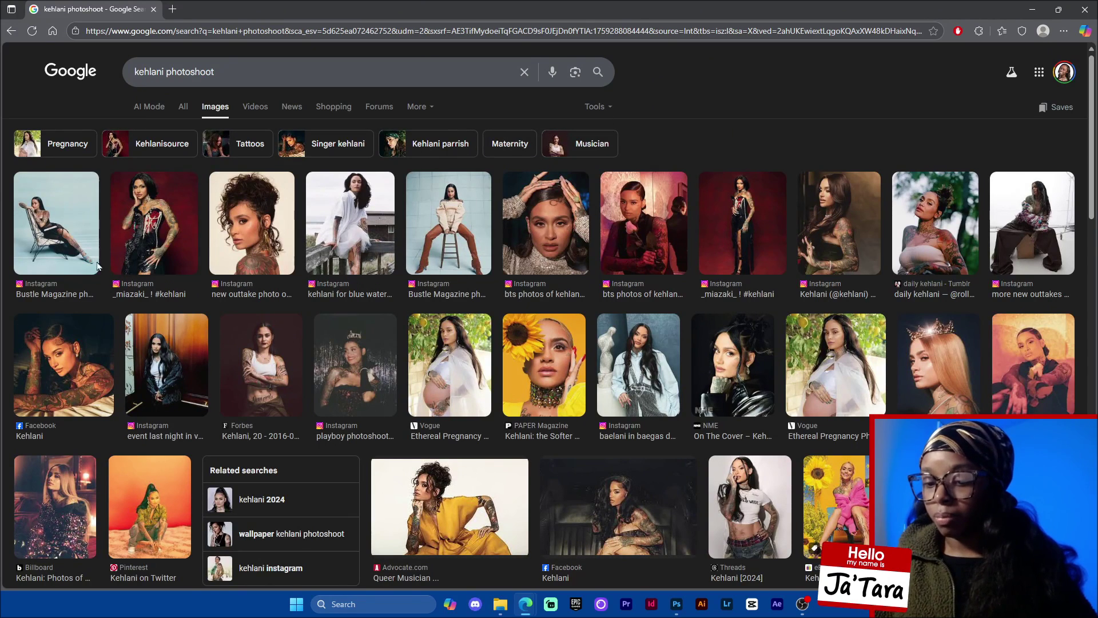
# Examine the dimensions of the chair photo, its related images, the stool photo and the remaining large results.
pyautogui.click(52, 254)
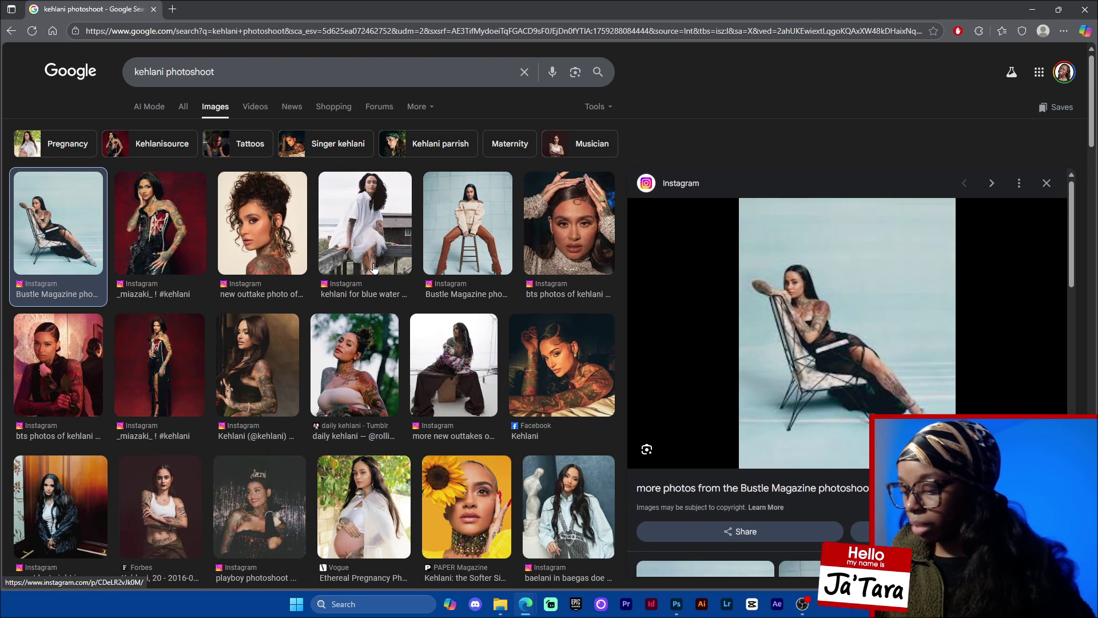
pyautogui.scroll(-2, 938, 372)
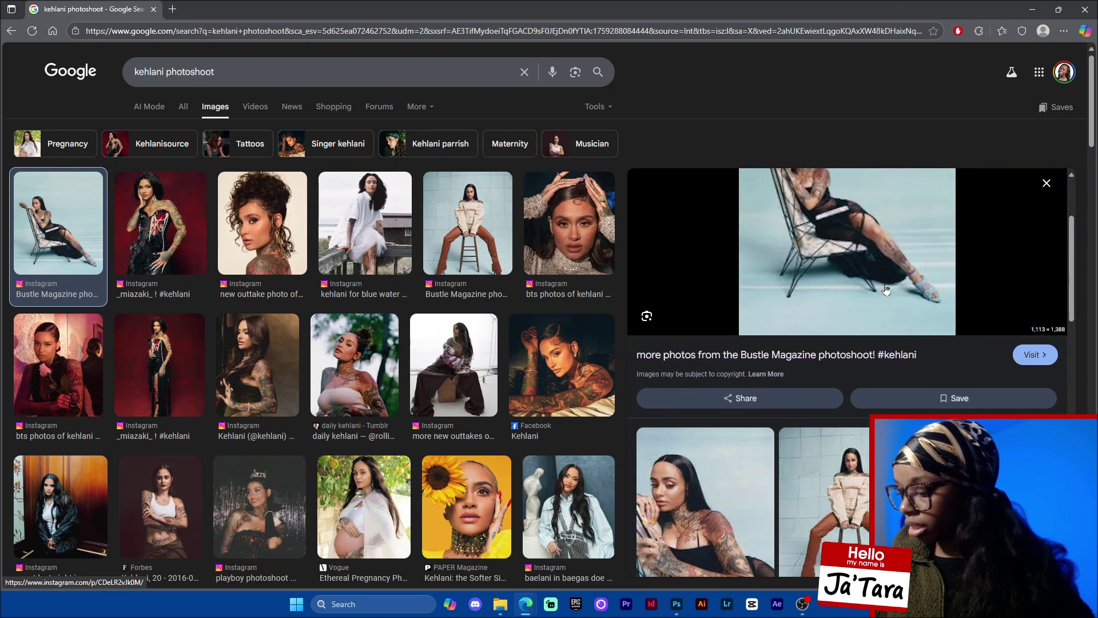
pyautogui.scroll(-4, 887, 286)
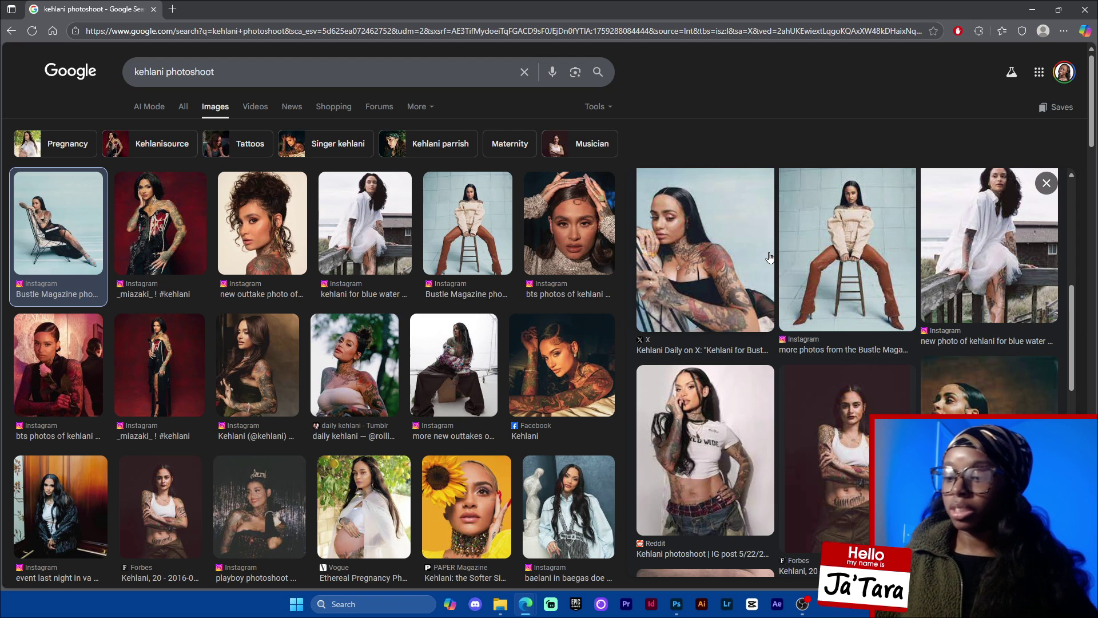
pyautogui.click(457, 256)
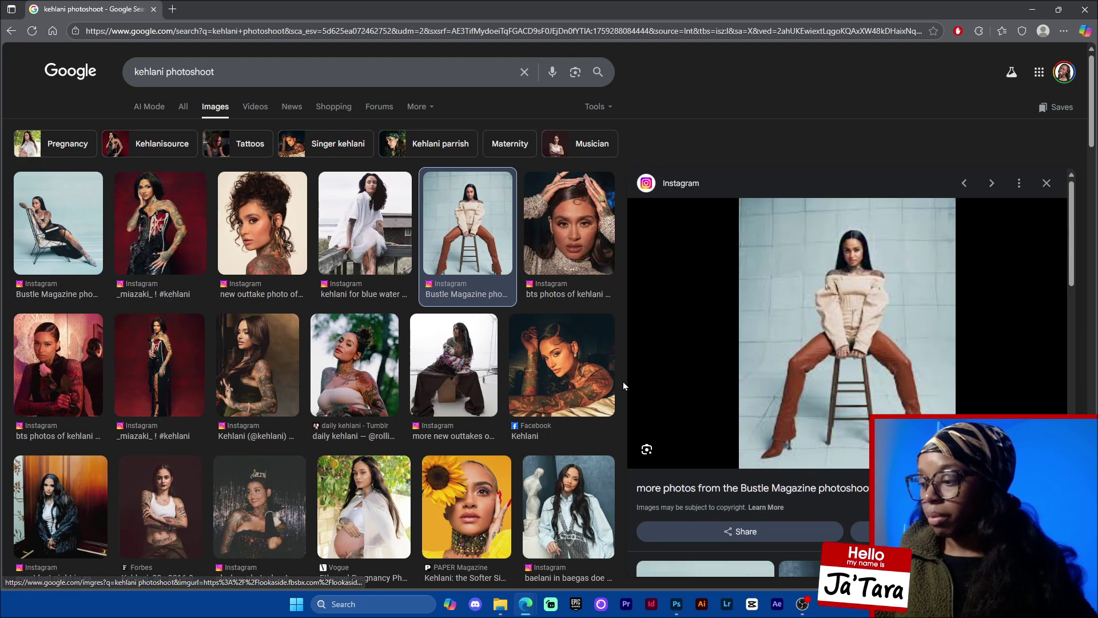
pyautogui.scroll(-4, 395, 377)
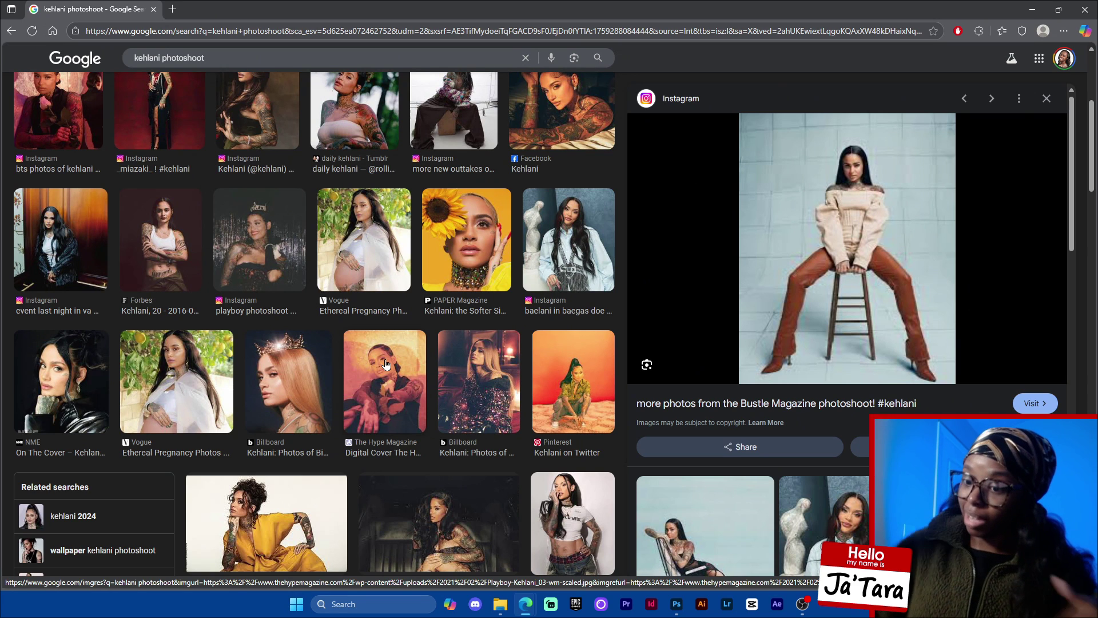
pyautogui.scroll(-5, 259, 349)
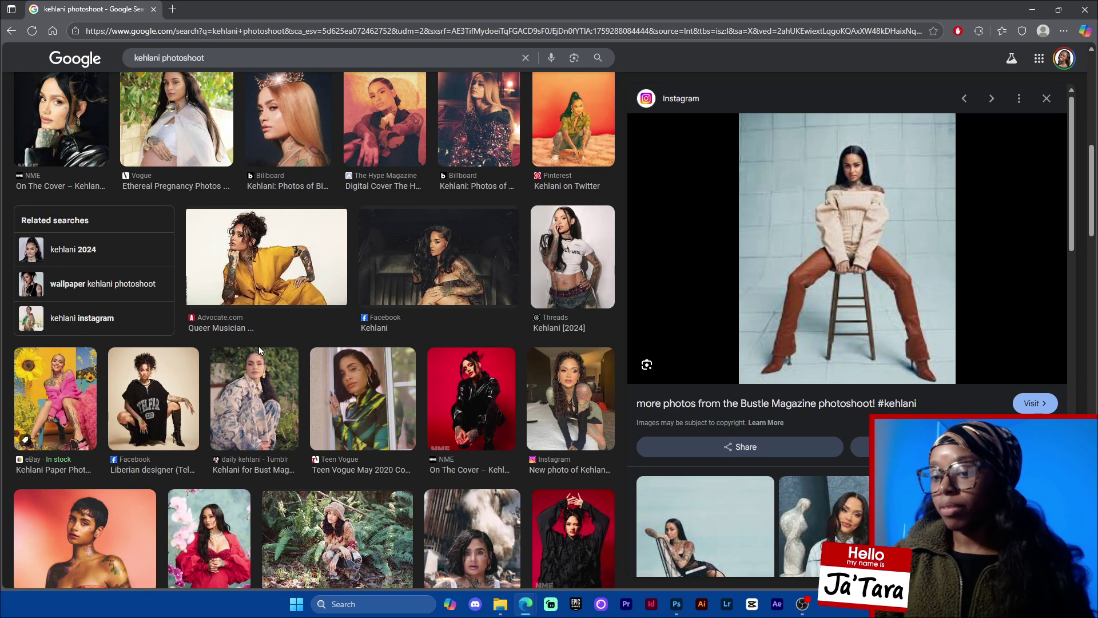
# Try to save the Billboard portrait with the crown to the Practice elements folder, and close the browser.
pyautogui.press('Down')
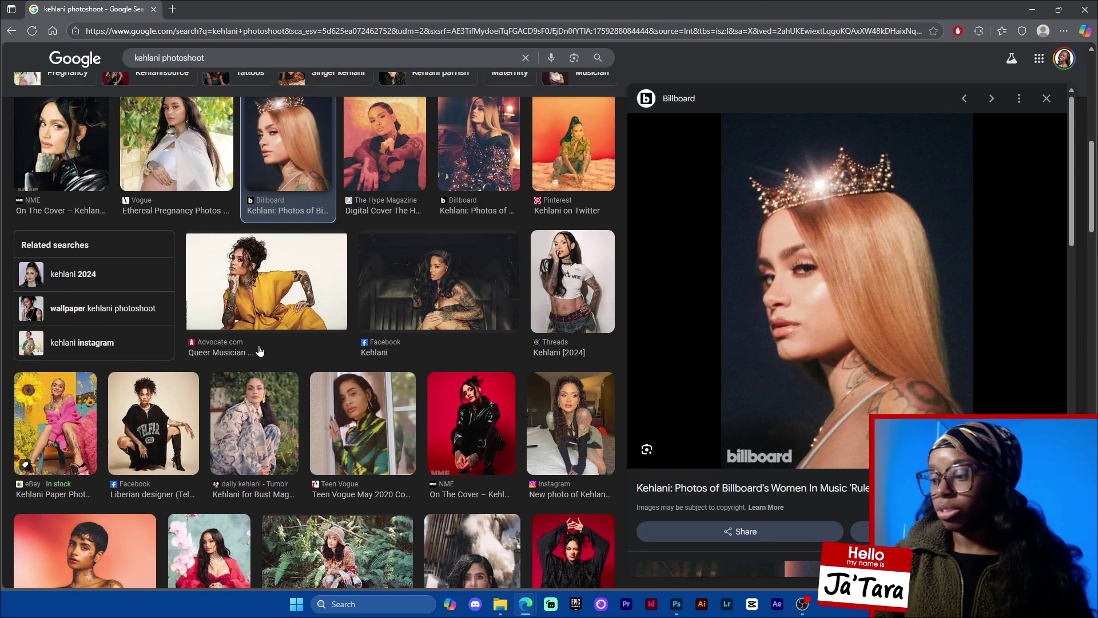
pyautogui.rightClick(860, 273)
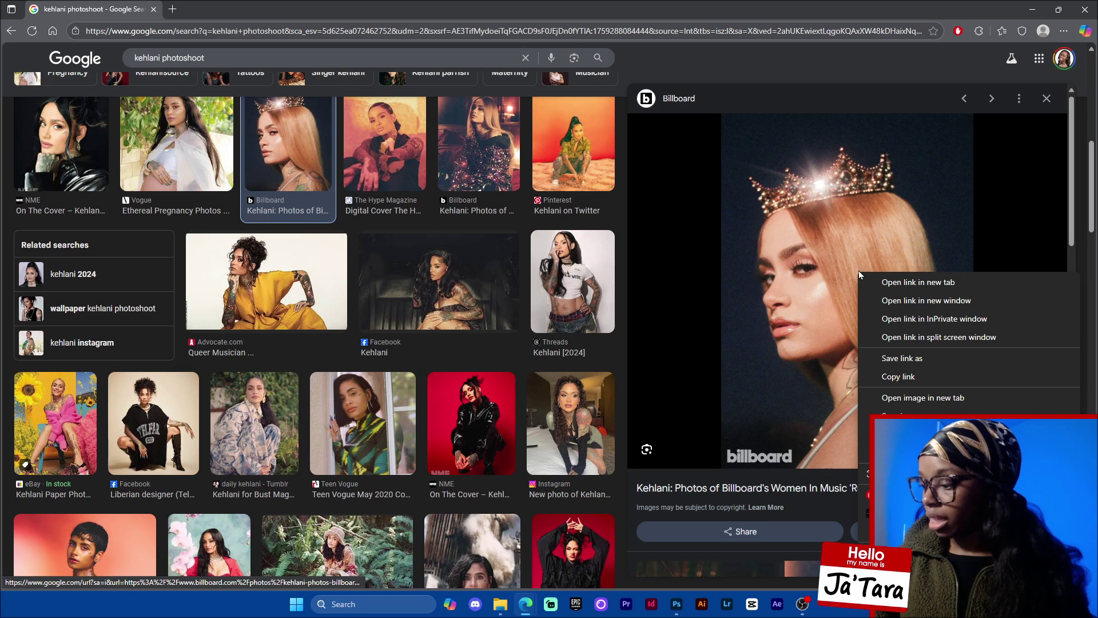
pyautogui.press('v')
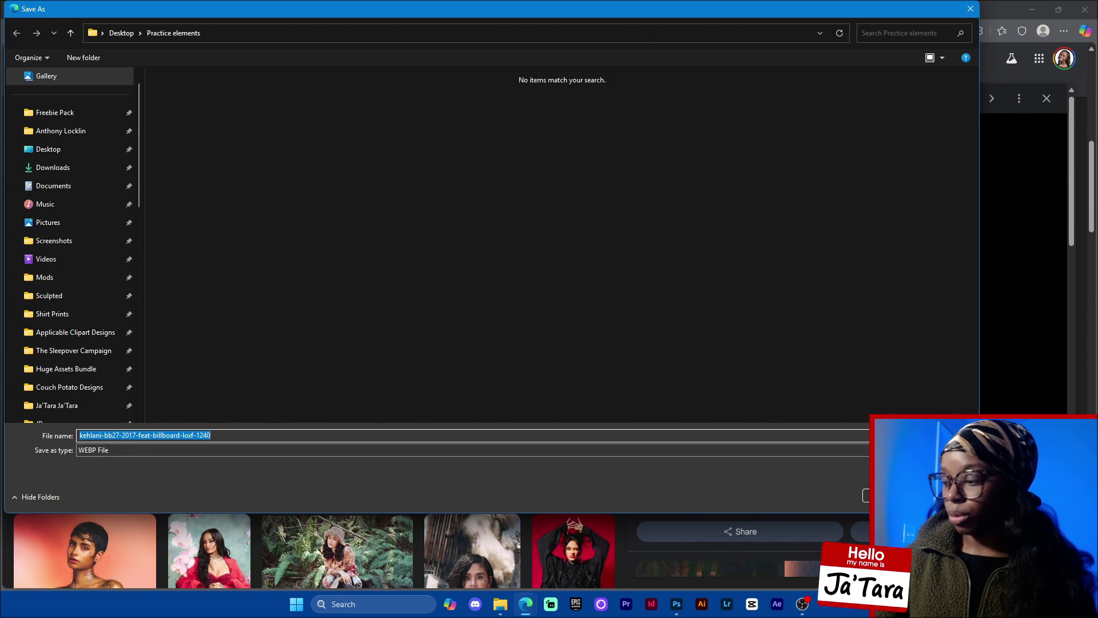
pyautogui.press('Return')
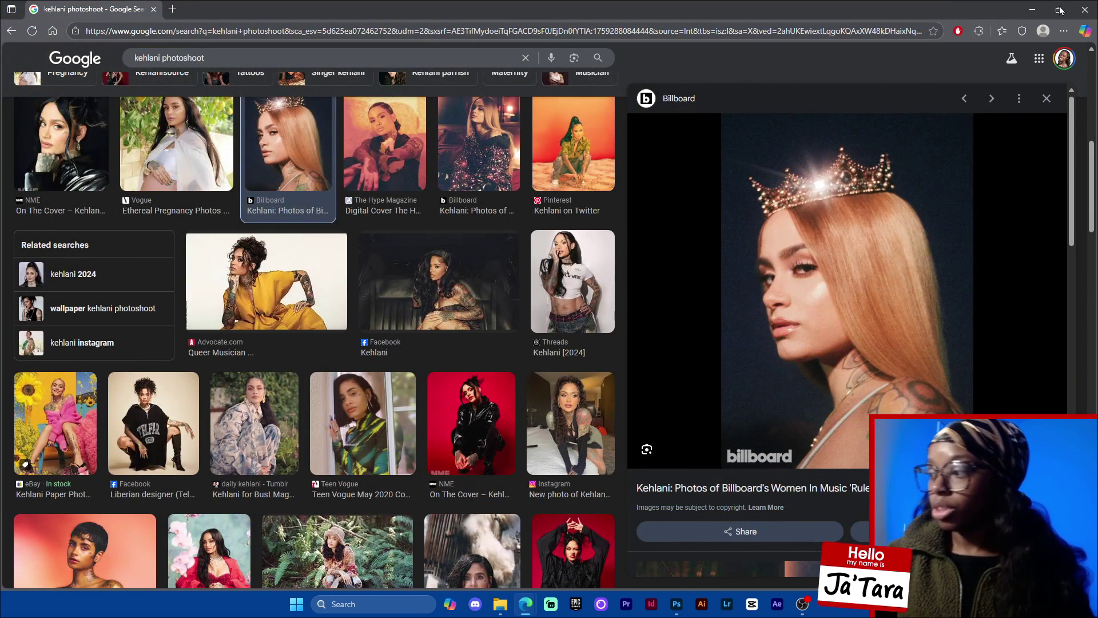
pyautogui.click(1085, 13)
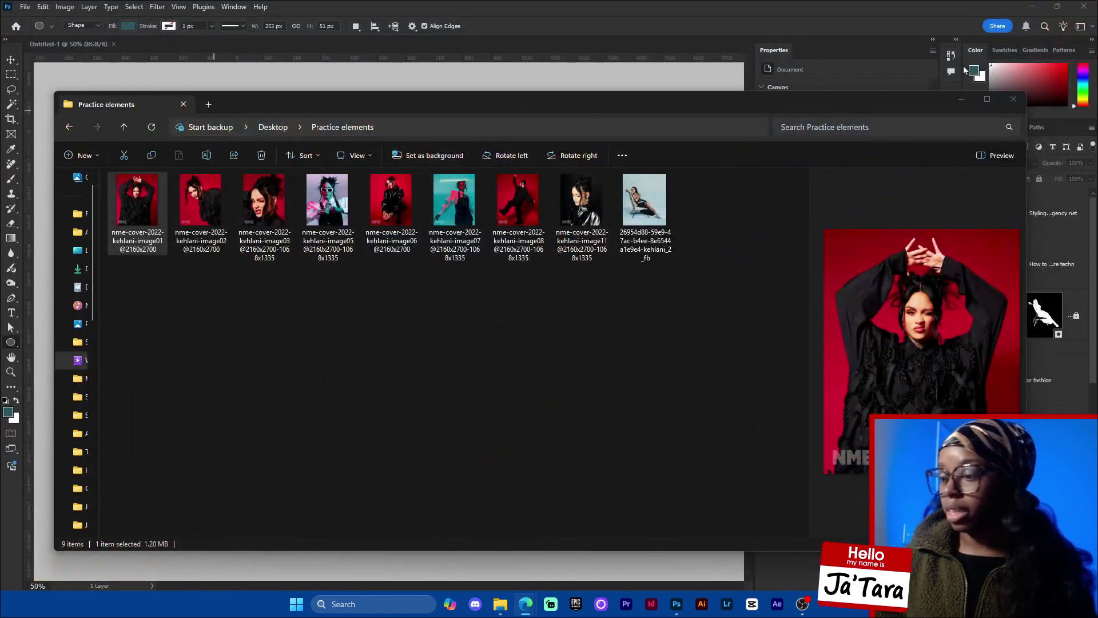
# Compare the photos in the Practice elements folder and place the chair photo ending in kehlani_2_fb into the blank Photoshop document.
pyautogui.click(127, 207)
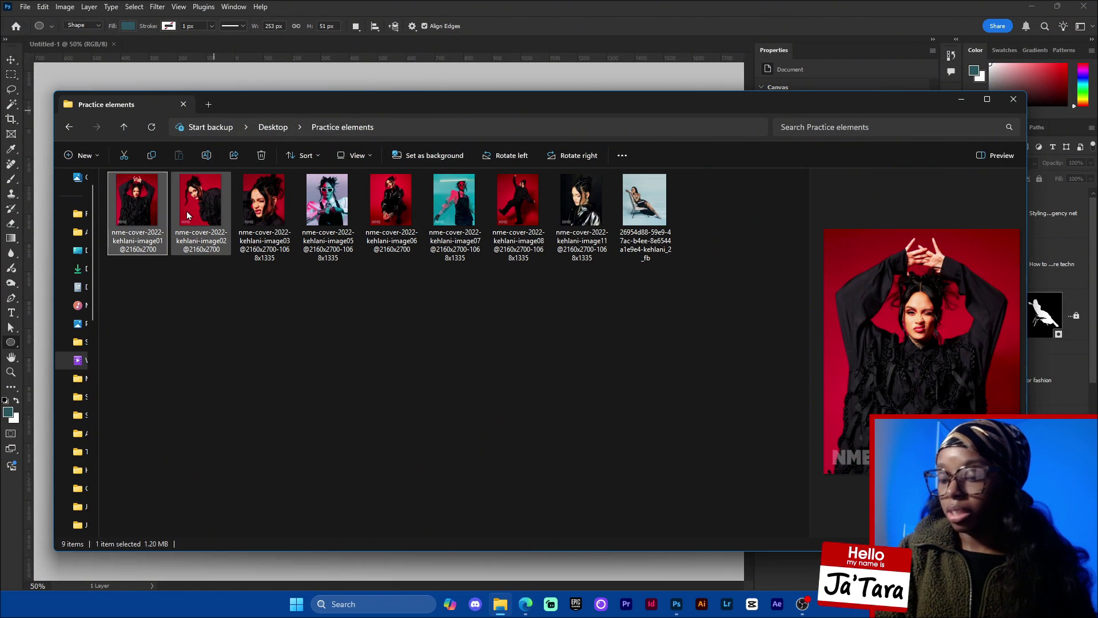
pyautogui.click(187, 210)
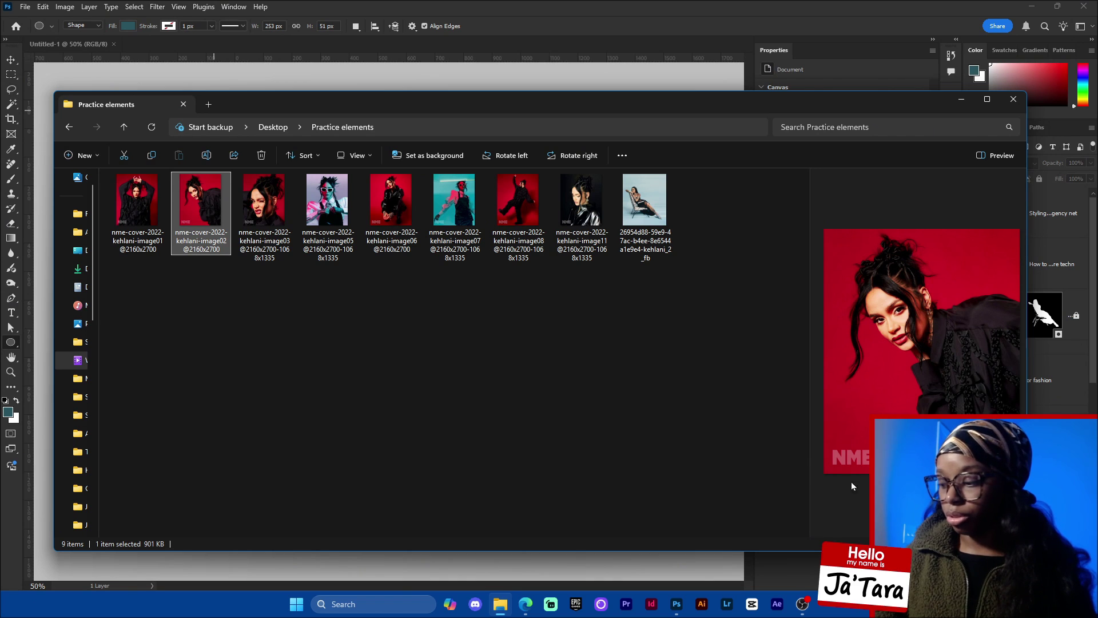
pyautogui.click(645, 246)
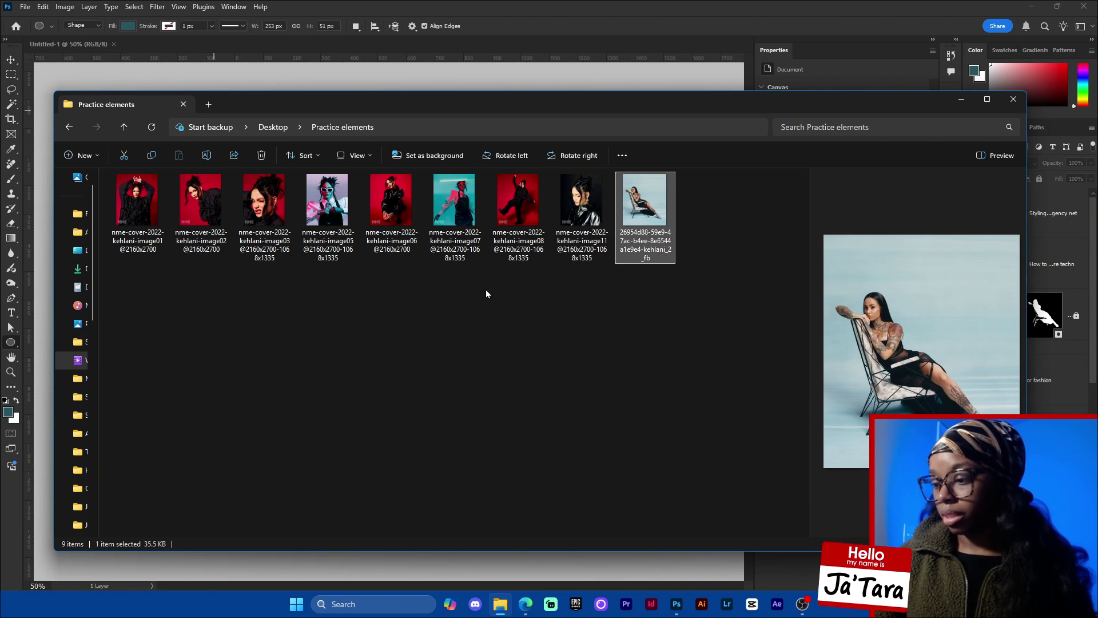
pyautogui.moveTo(677, 109); pyautogui.dragTo(521, 283)
pyautogui.moveTo(457, 393); pyautogui.dragTo(531, 187)
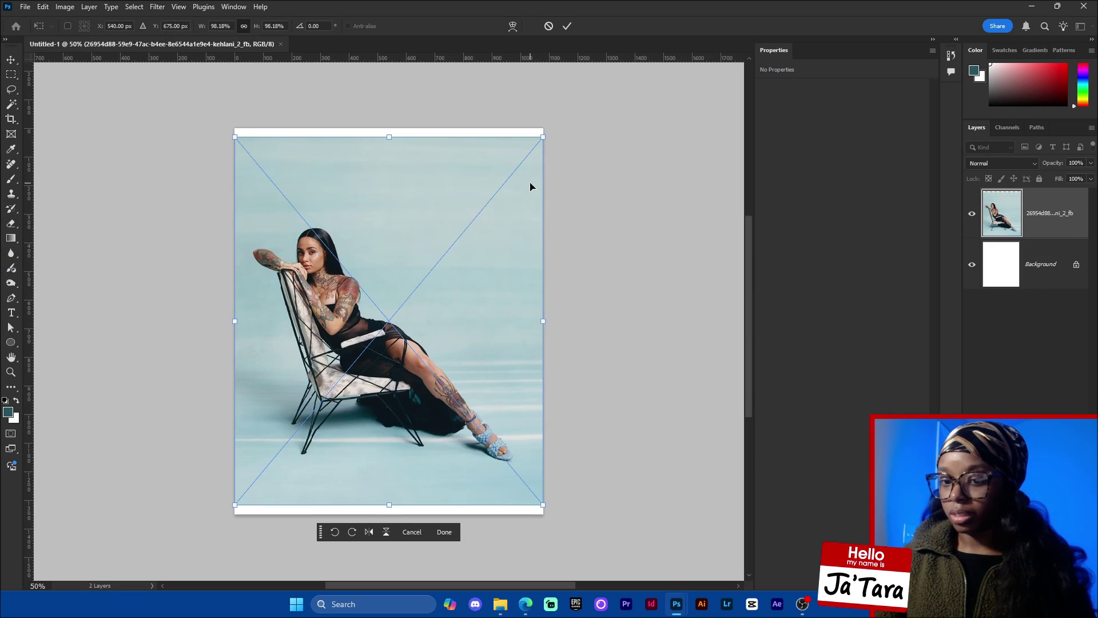
pyautogui.click(445, 532)
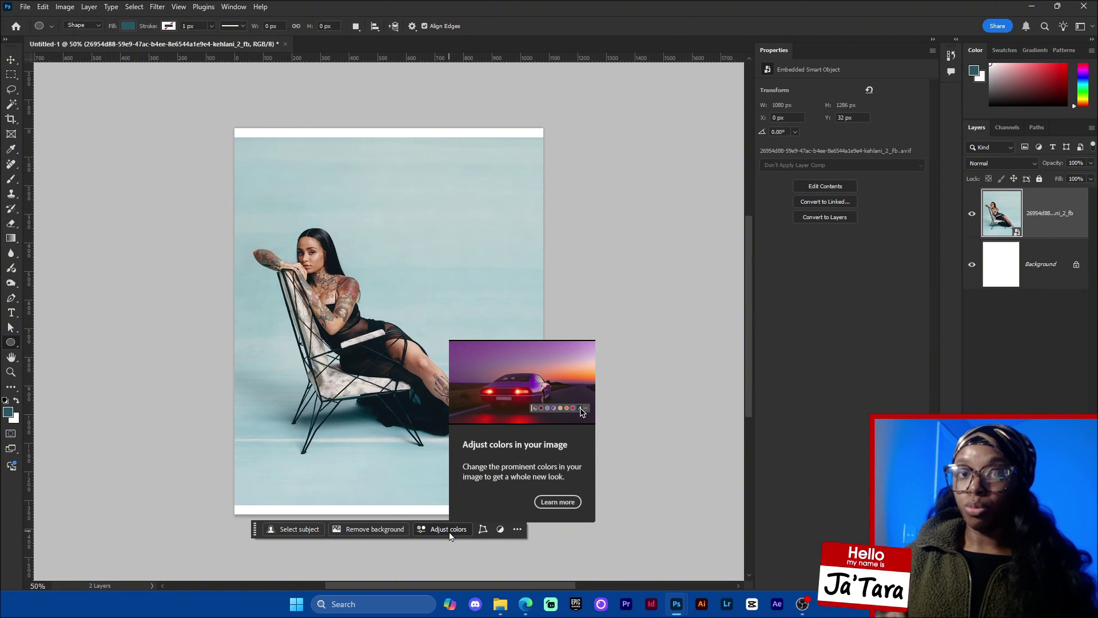
# Scale the placed chair photo proportionally to 1134 x 1350 px so it fills the canvas from edge to edge.
pyautogui.click(12, 61)
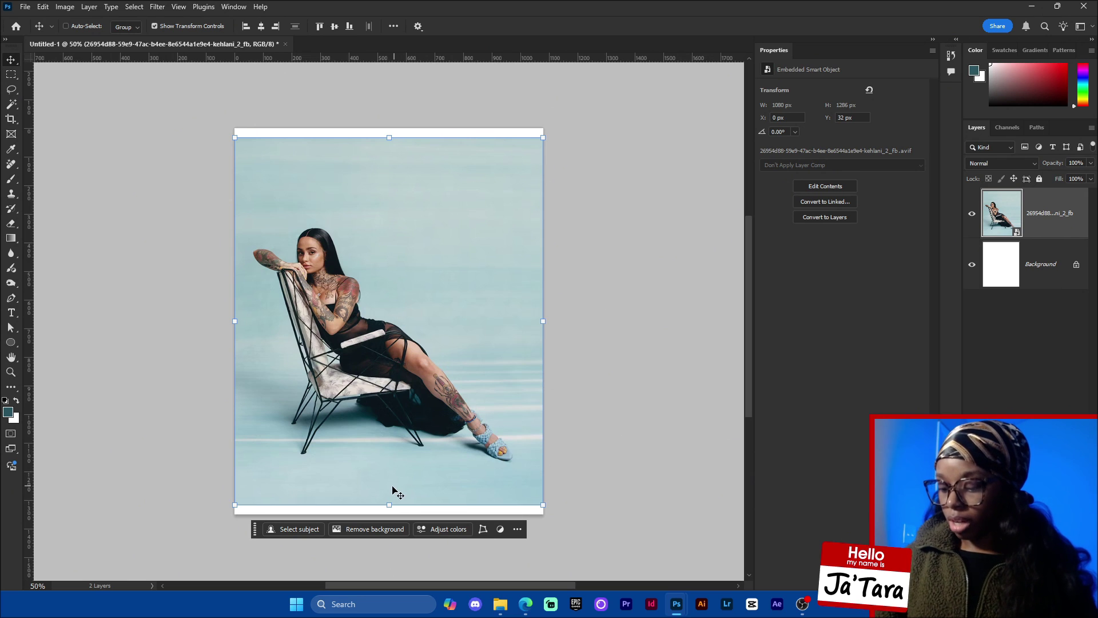
pyautogui.moveTo(389, 137); pyautogui.dragTo(393, 139)
pyautogui.moveTo(388, 502); pyautogui.dragTo(394, 510)
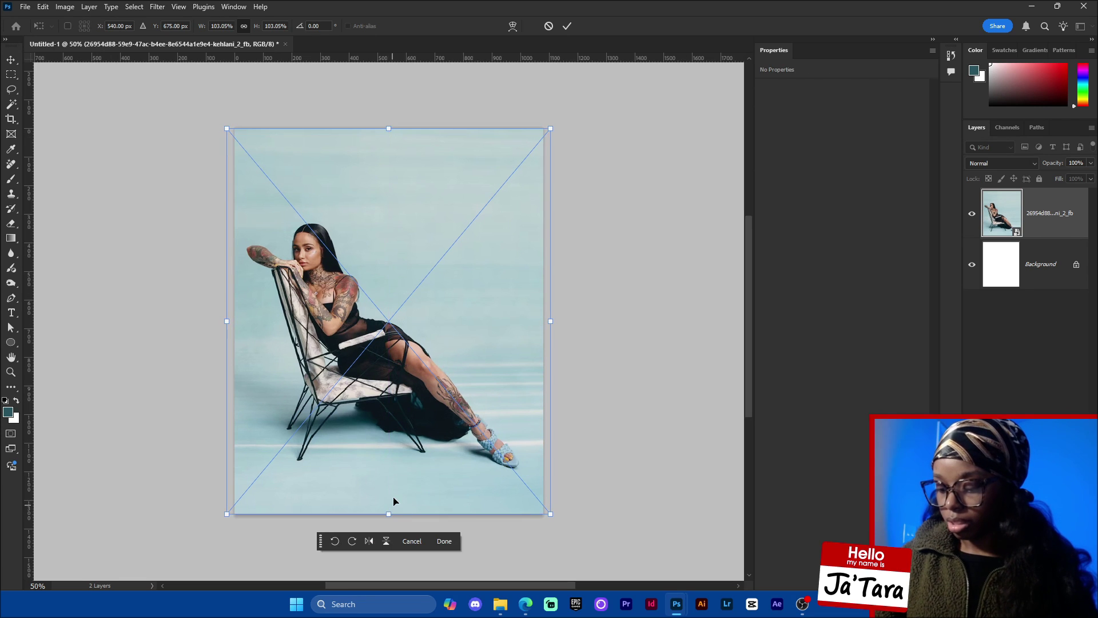
pyautogui.click(446, 541)
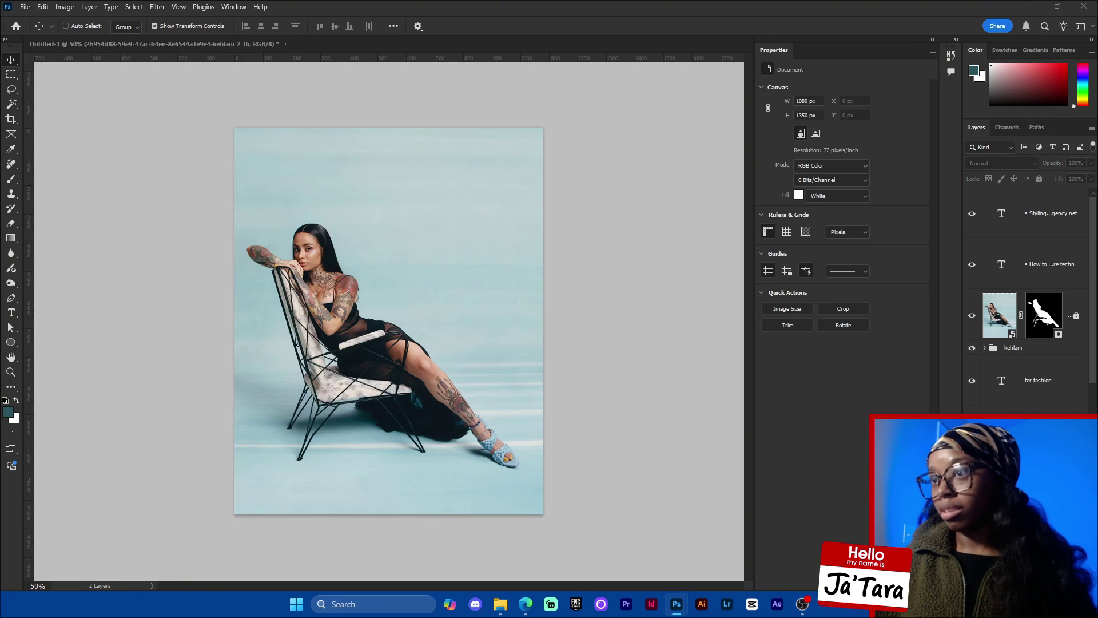
# Bring kehlani-flyer 01.psd into view to examine the reference layout, move it back off this screen and return to the photo document.
pyautogui.moveTo(1097, 0); pyautogui.dragTo(940, 59)
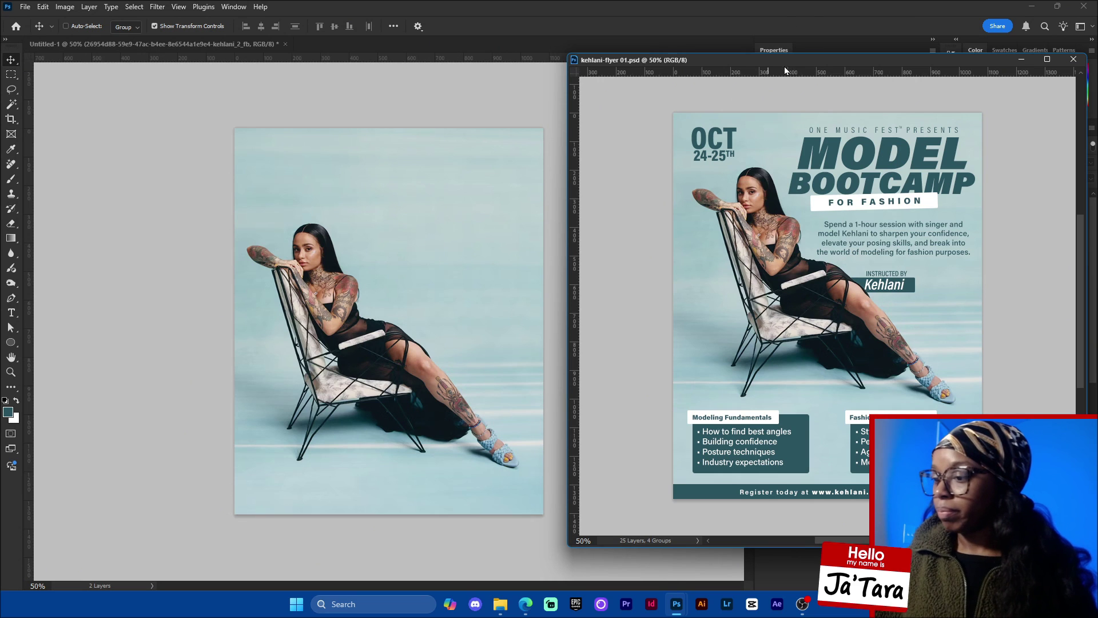
pyautogui.moveTo(790, 60); pyautogui.dragTo(769, 0)
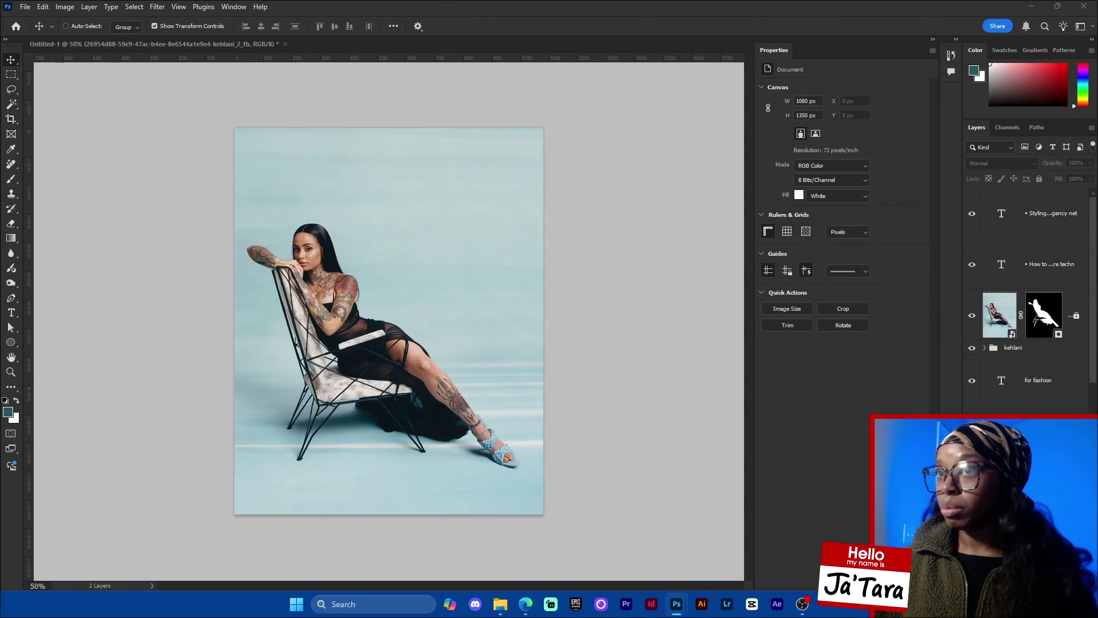
pyautogui.click(1075, 347)
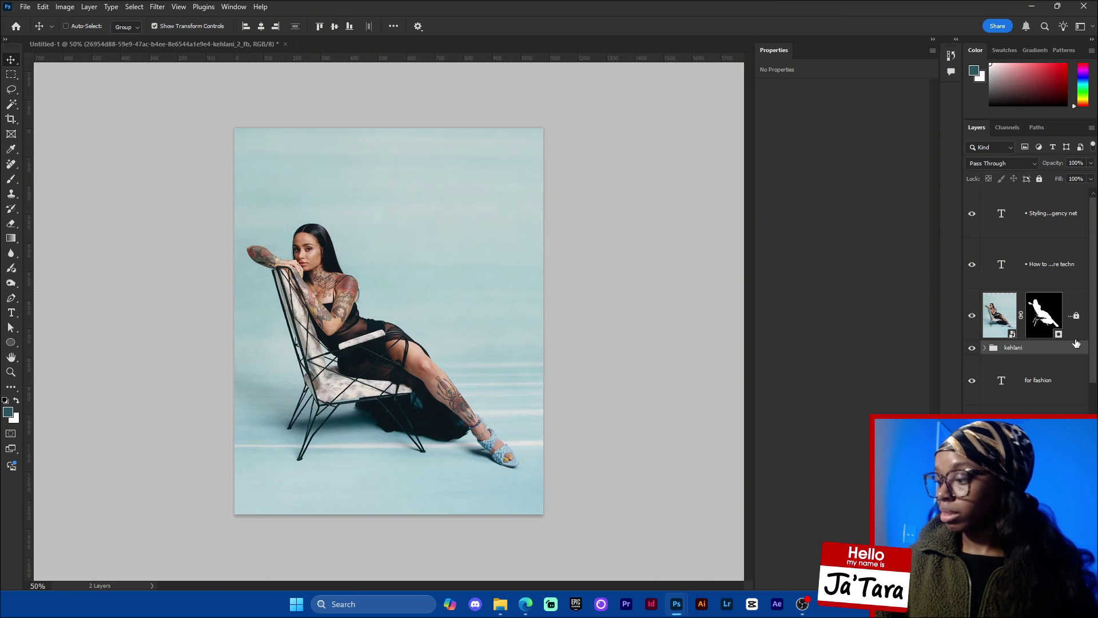
pyautogui.click(406, 268)
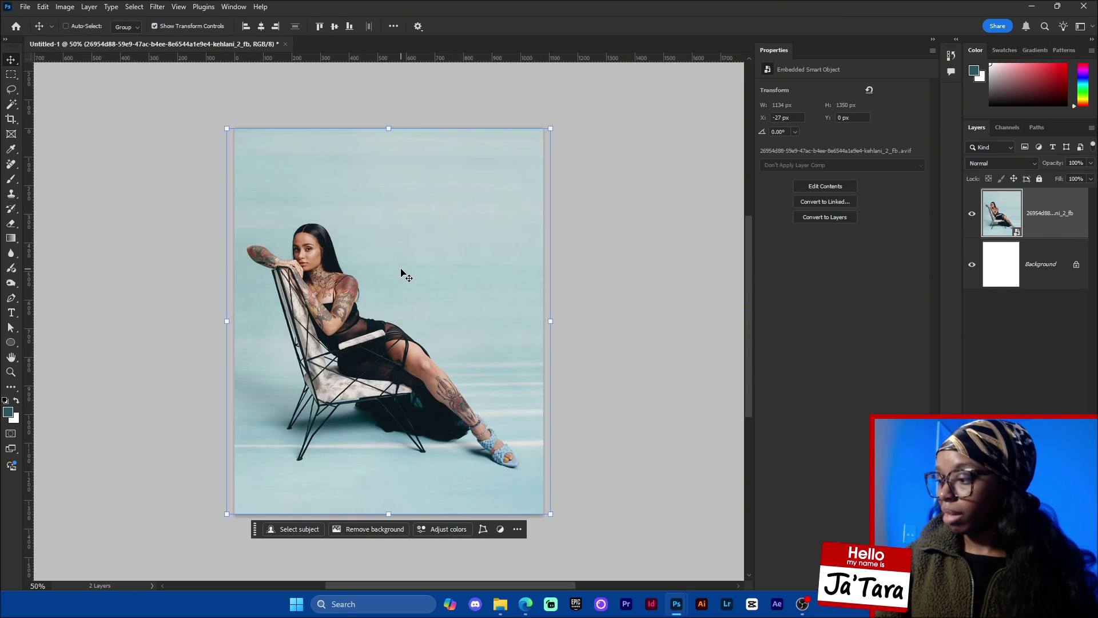
# Move the chair photo up, align it with the canvas's left edge and scale it proportionally to 1080 x 1286 px, matching the canvas width.
pyautogui.moveTo(415, 415); pyautogui.dragTo(430, 399)
pyautogui.moveTo(440, 469); pyautogui.dragTo(457, 449)
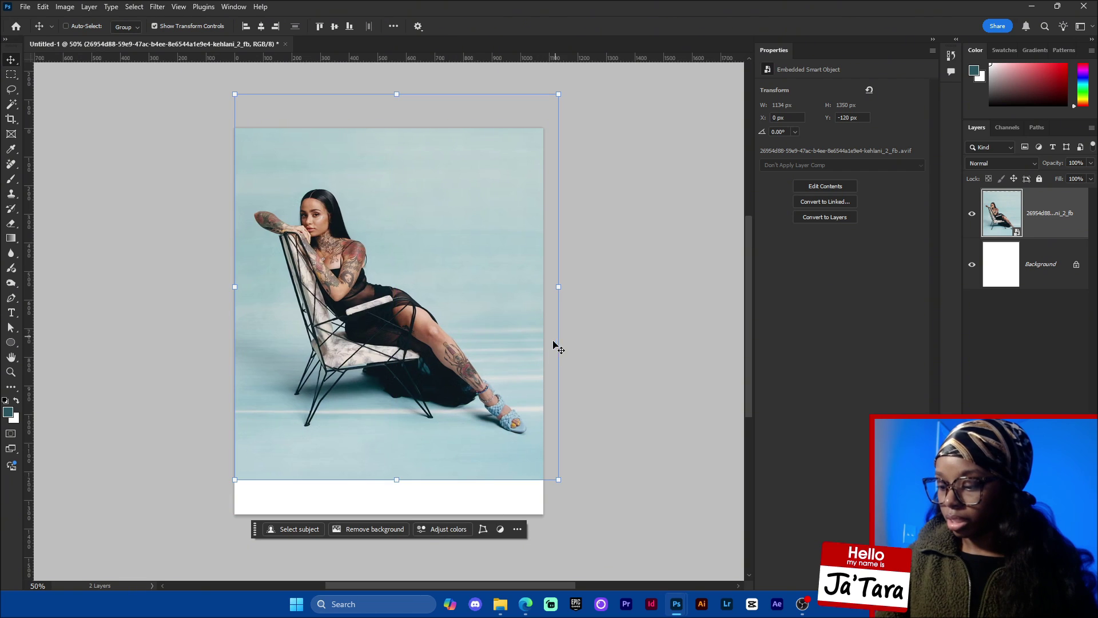
pyautogui.hotkey('ctrl', 't')
pyautogui.moveTo(557, 287); pyautogui.dragTo(546, 297)
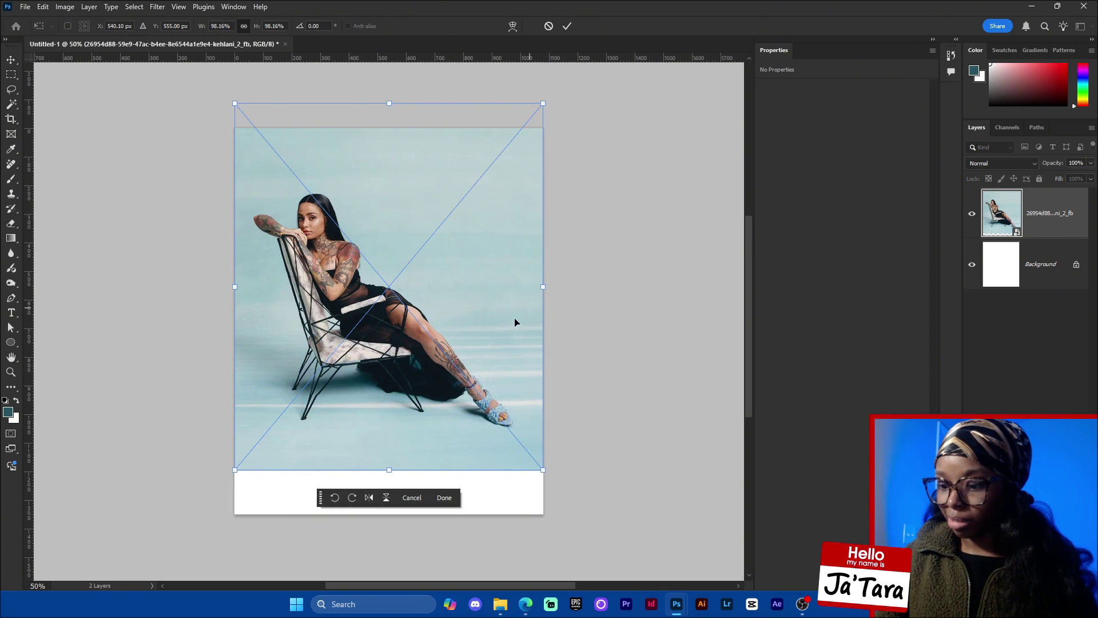
pyautogui.click(446, 498)
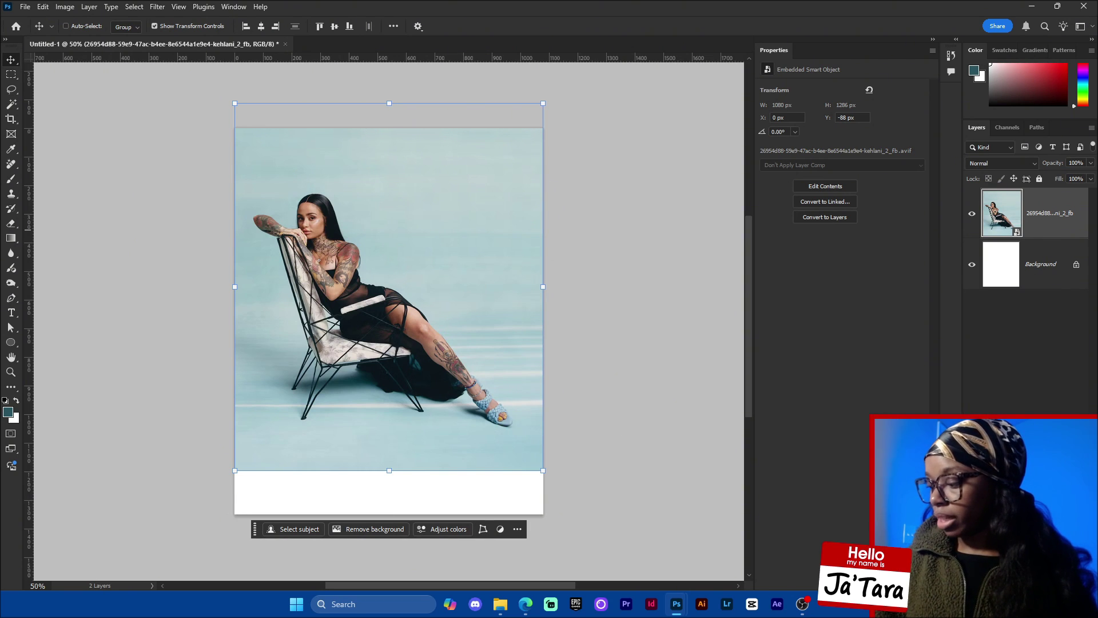
# Add a new layer and make a rectangular marquee selection of about 1080 x 174 px over the blank strip, slightly overlapping the photo's lower edge.
pyautogui.click(1068, 584)
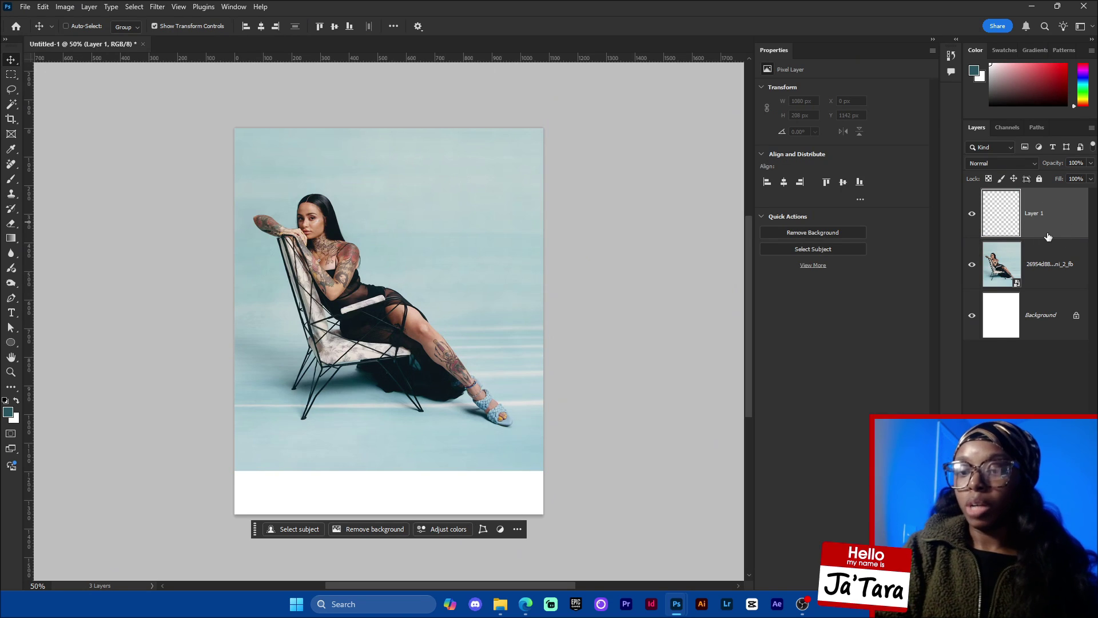
pyautogui.click(42, 8)
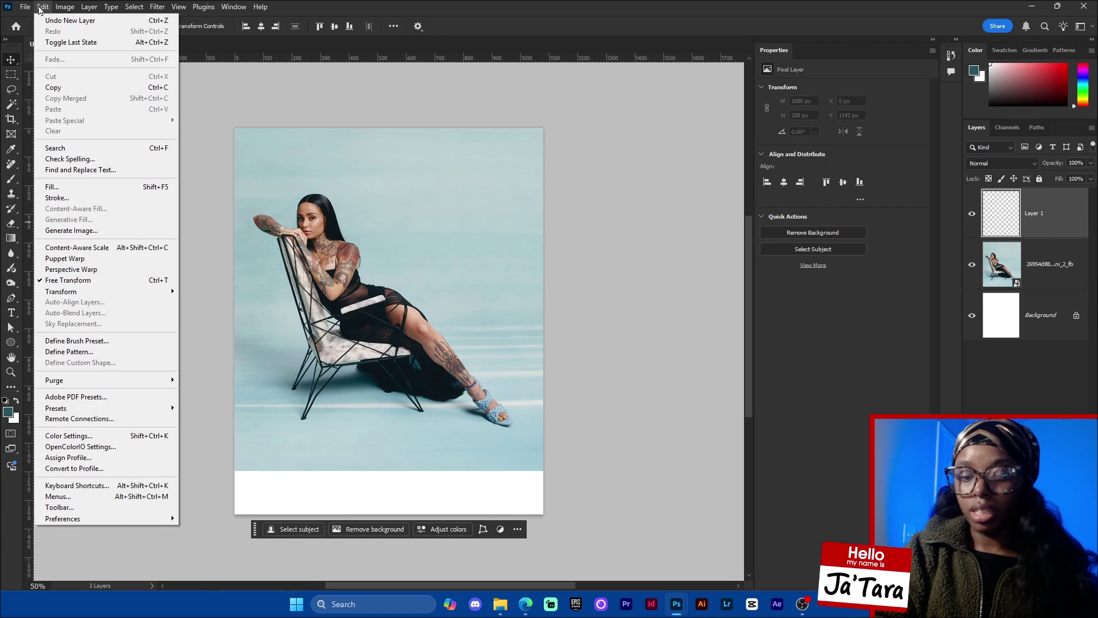
pyautogui.click(366, 14)
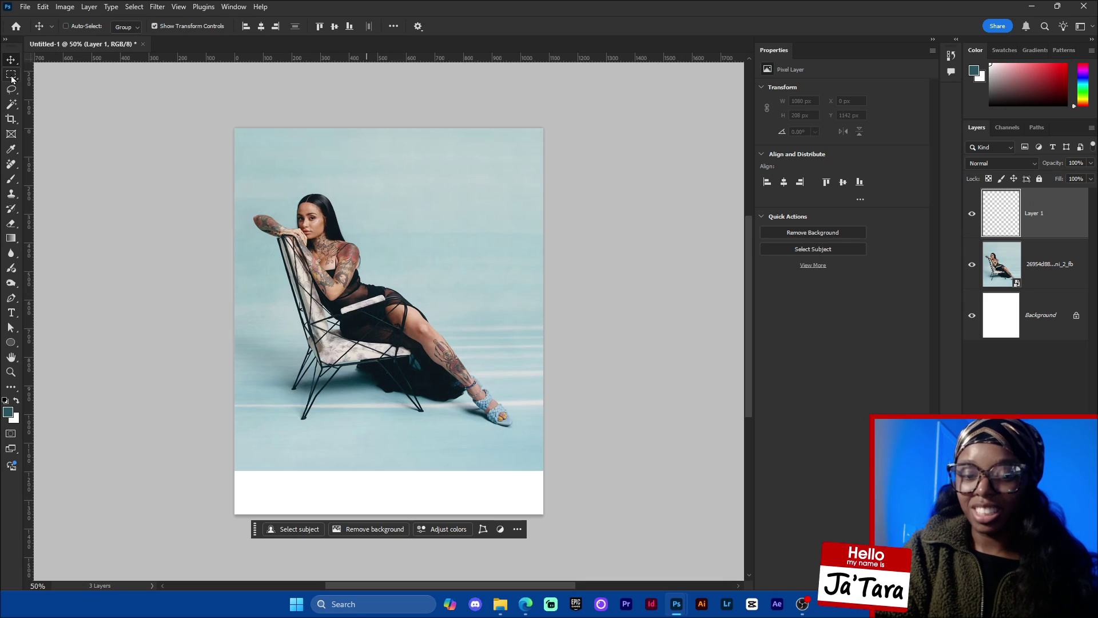
pyautogui.click(11, 75)
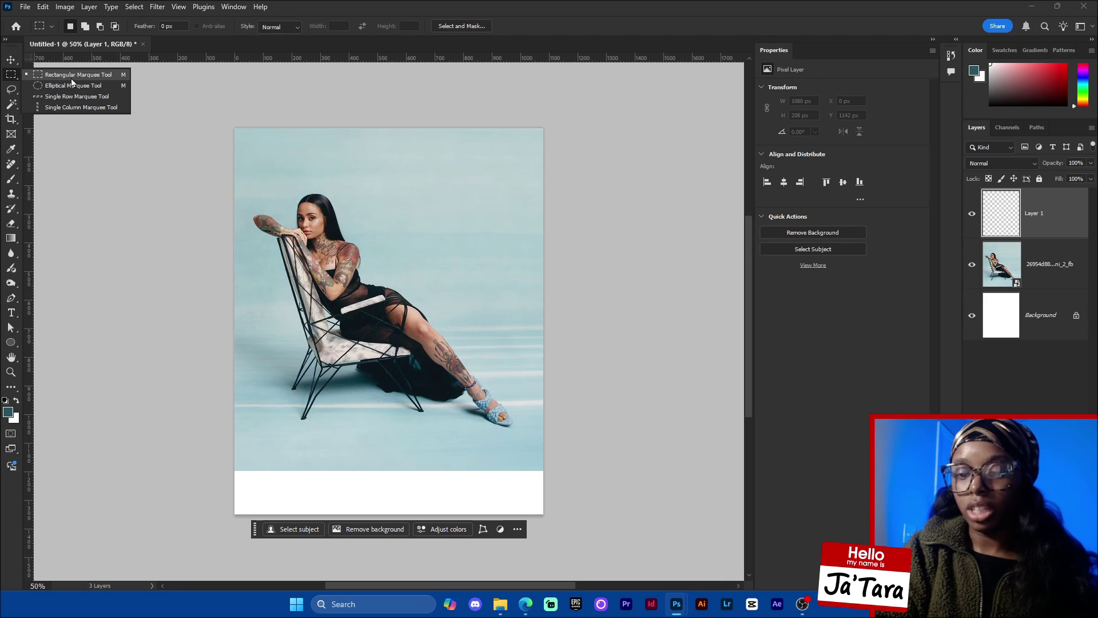
pyautogui.click(16, 80)
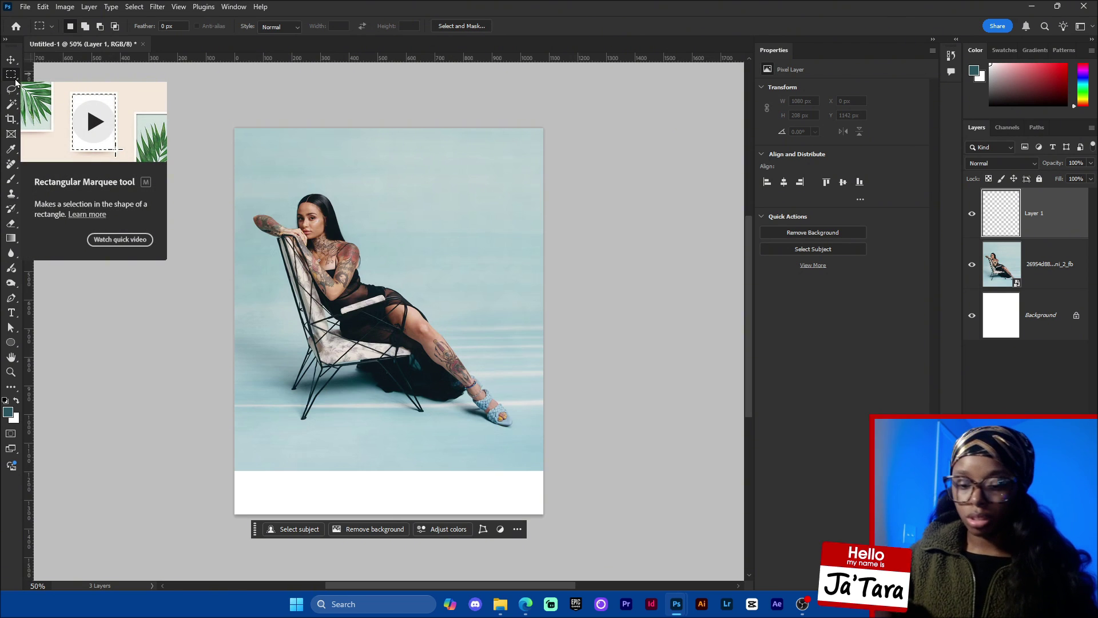
pyautogui.click(12, 78)
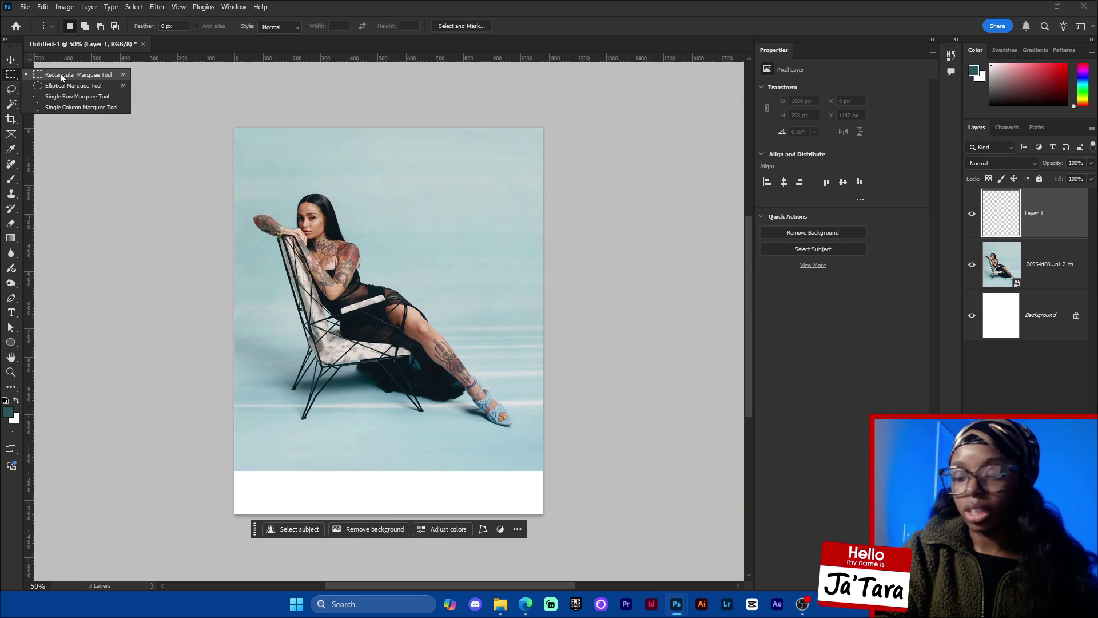
pyautogui.click(59, 75)
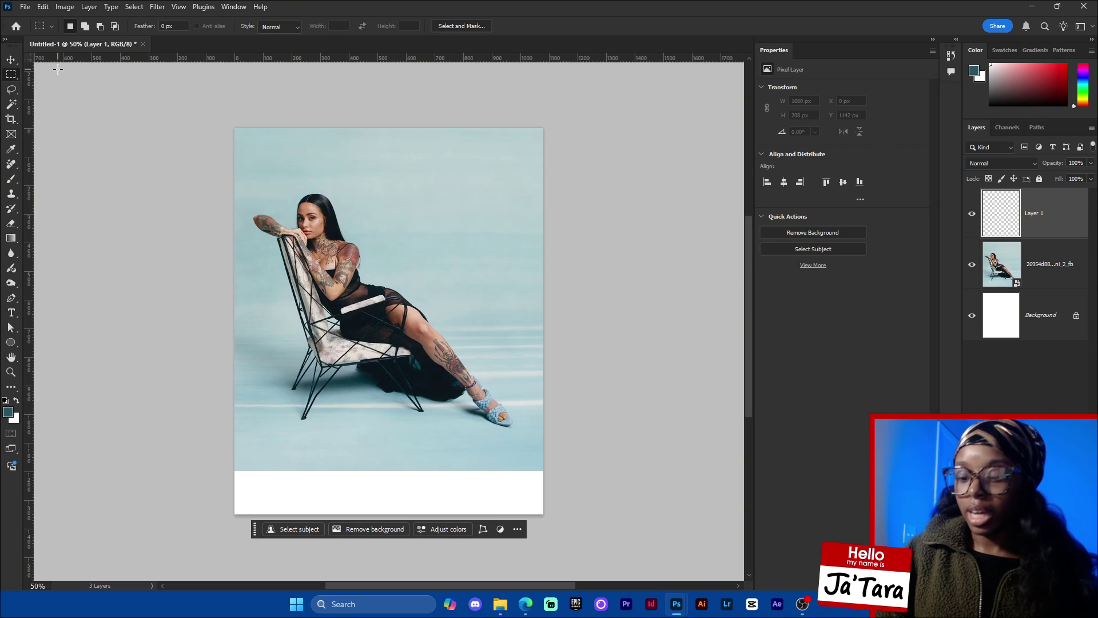
pyautogui.moveTo(549, 525); pyautogui.dragTo(231, 465)
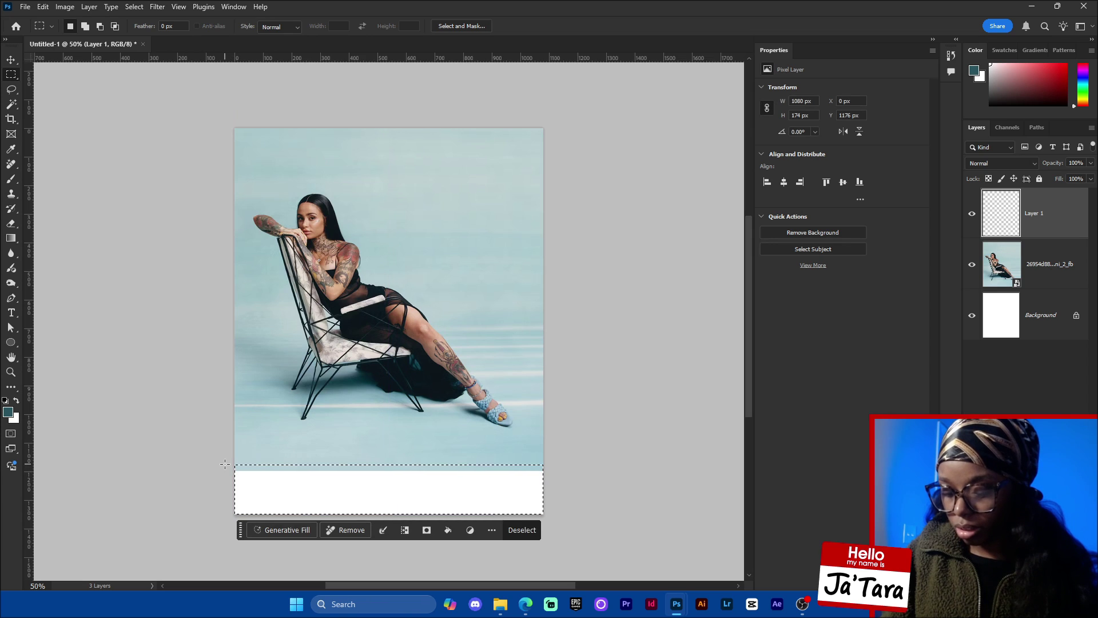
# Fill the selected strip with Content-Aware Fill on a new layer, deselect it, and toggle the fill's visibility to compare before and after.
pyautogui.click(43, 7)
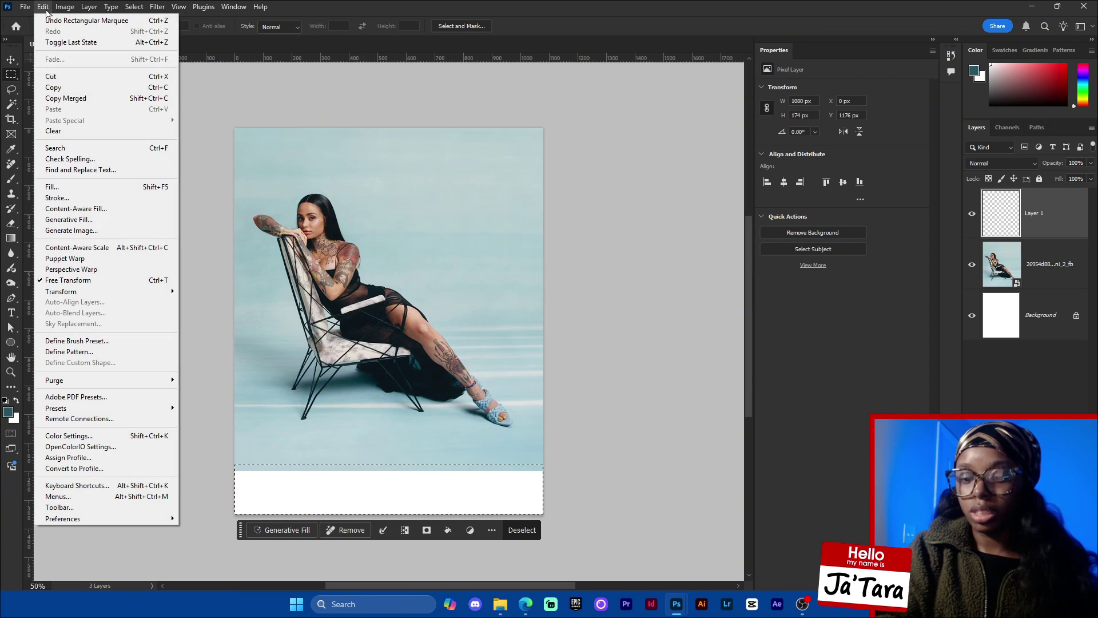
pyautogui.click(121, 214)
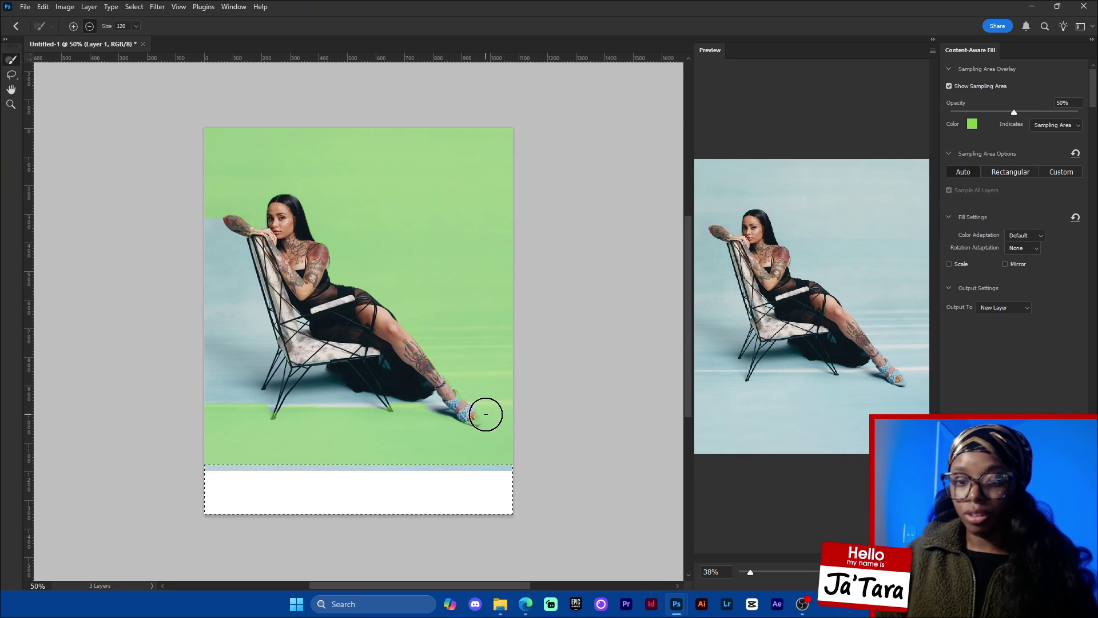
pyautogui.click(136, 26)
pyautogui.moveTo(127, 39); pyautogui.dragTo(96, 41)
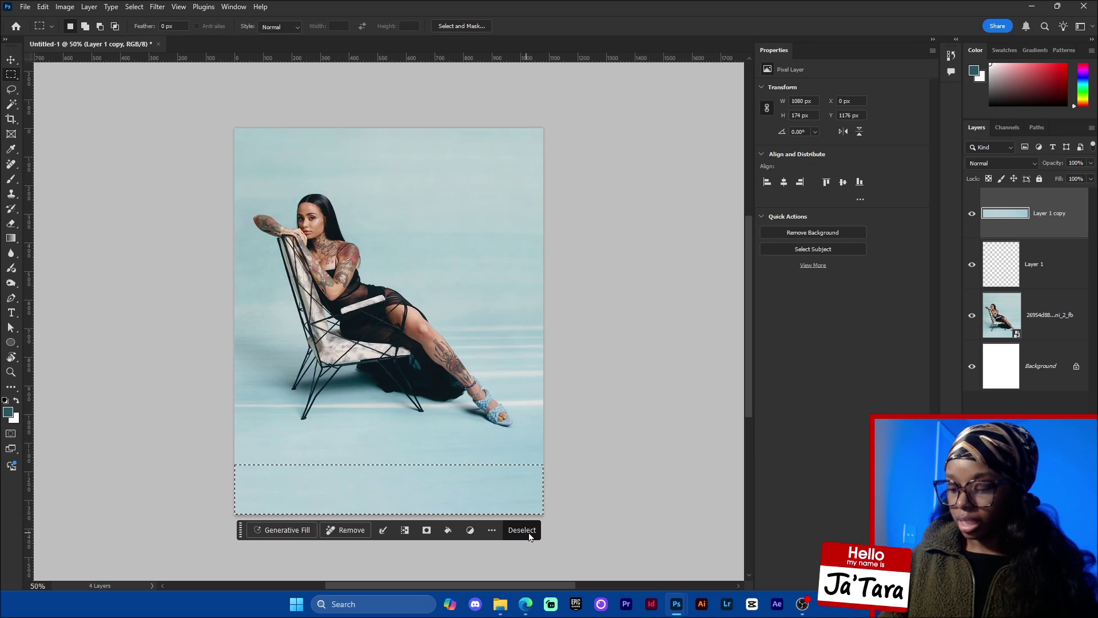
pyautogui.click(972, 214)
pyautogui.click(973, 214)
pyautogui.click(972, 214)
pyautogui.click(972, 215)
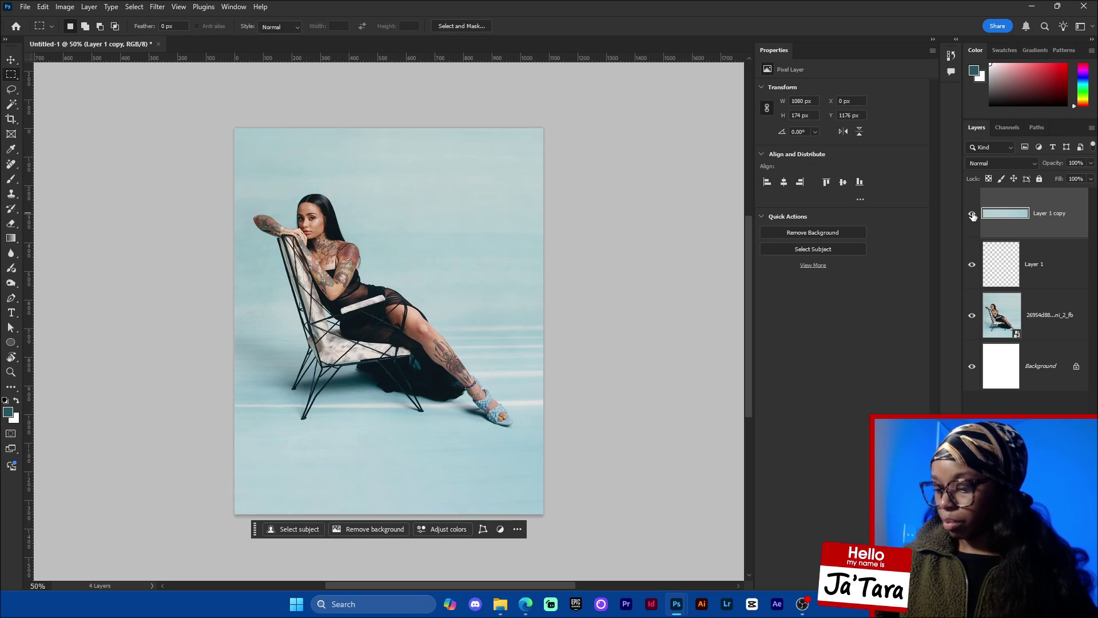
# Delete the empty Layer 1 between the filled strip and the chair photo.
pyautogui.press('v')
pyautogui.moveTo(489, 480)
pyautogui.mouseDown()
pyautogui.moveTo(507, 473)
pyautogui.moveTo(484, 470)
pyautogui.moveTo(508, 483)
pyautogui.mouseUp()
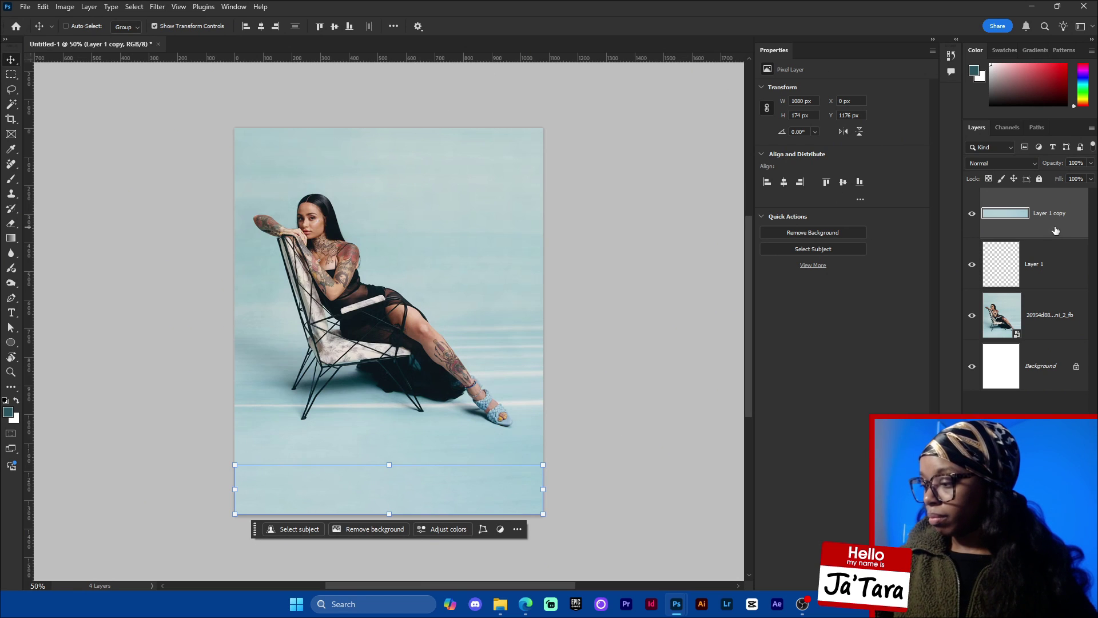
pyautogui.click(1044, 271)
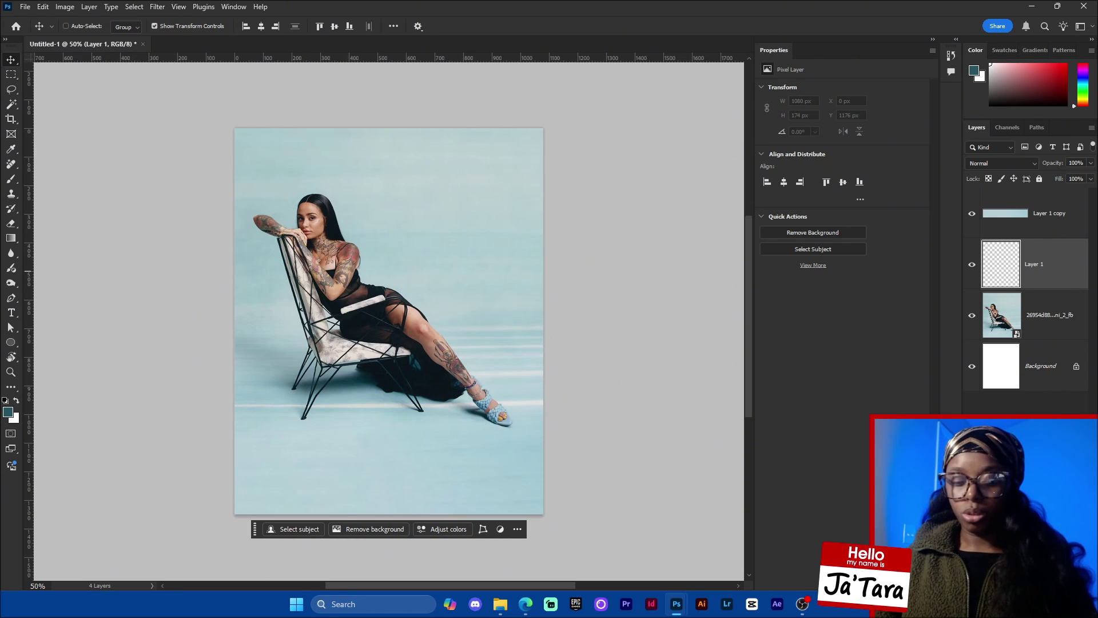
pyautogui.press('Delete')
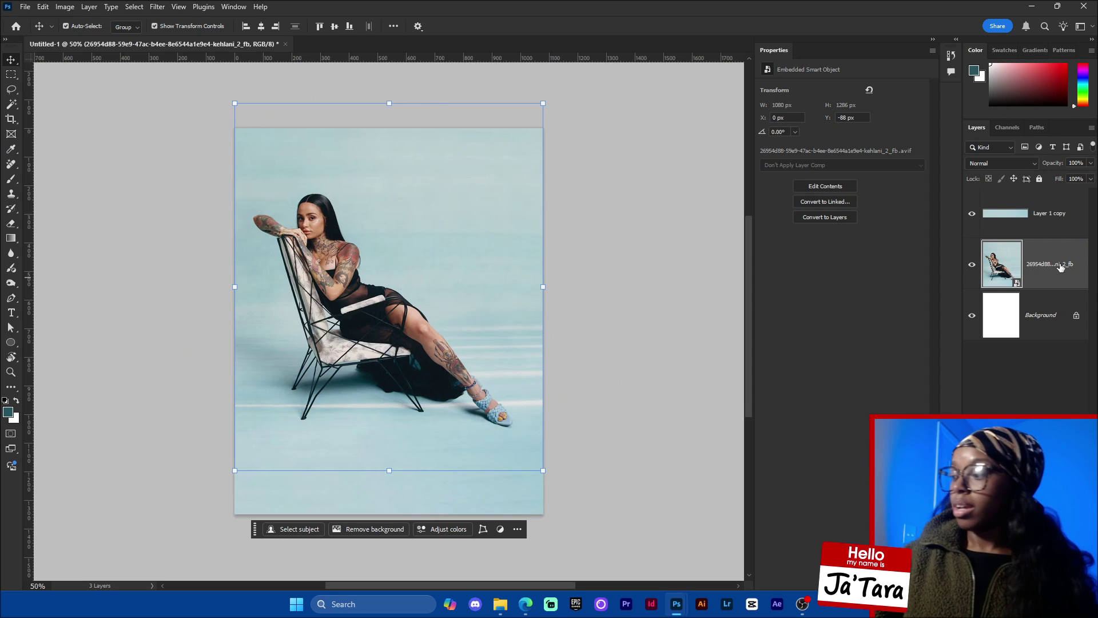
# Combine the filled strip layer and the chair photo layer into one smart object.
pyautogui.keyDown('ctrl'); pyautogui.click(1074, 224); pyautogui.keyUp('ctrl')
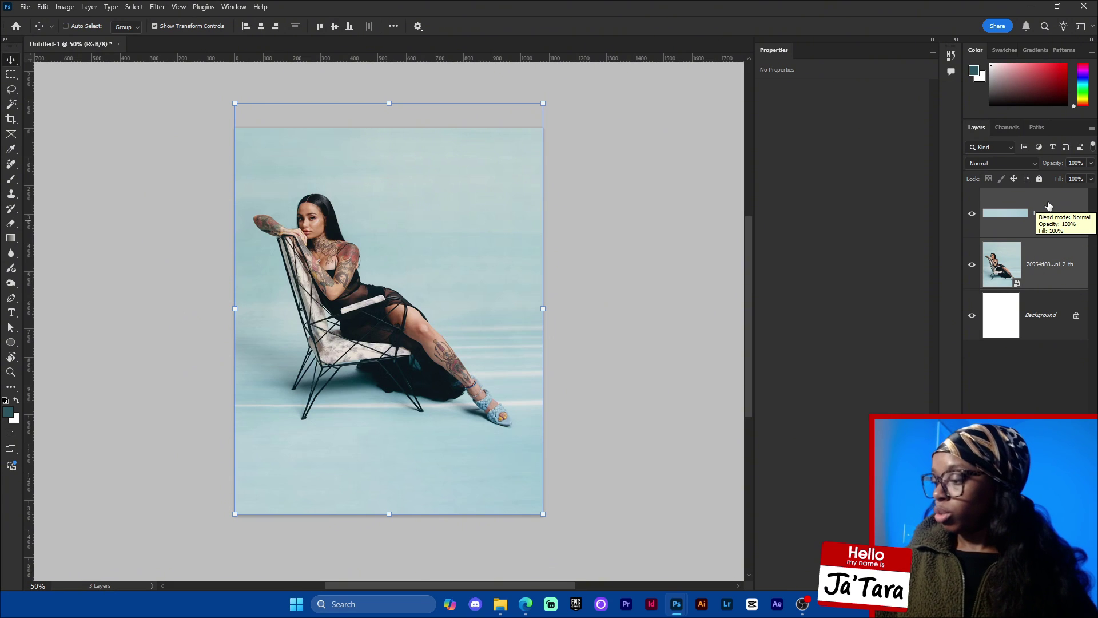
pyautogui.rightClick(1056, 251)
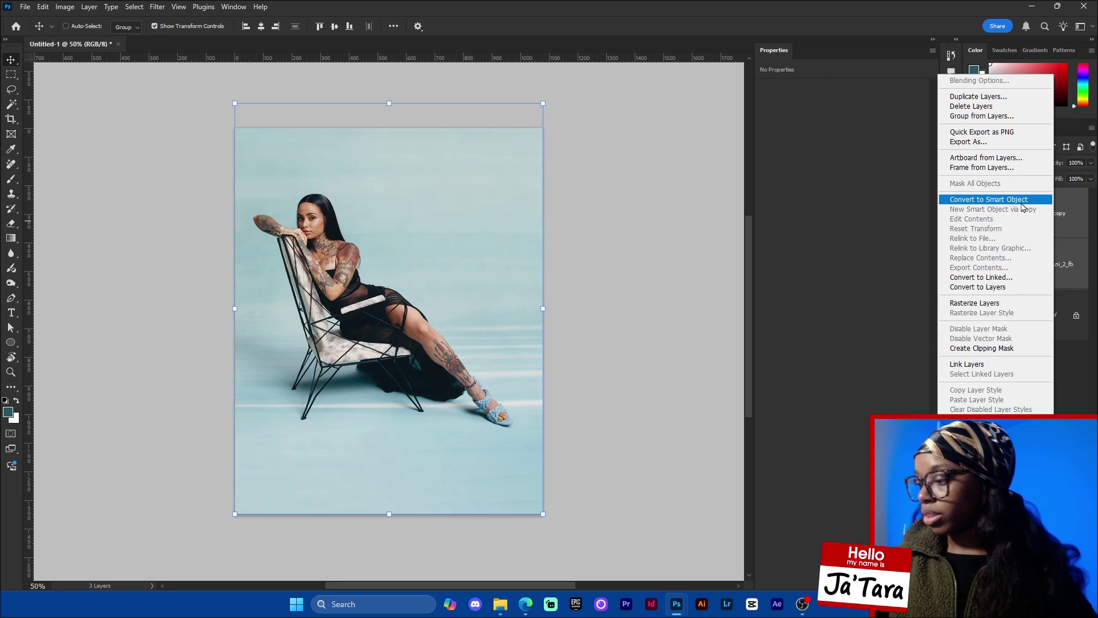
pyautogui.click(1023, 200)
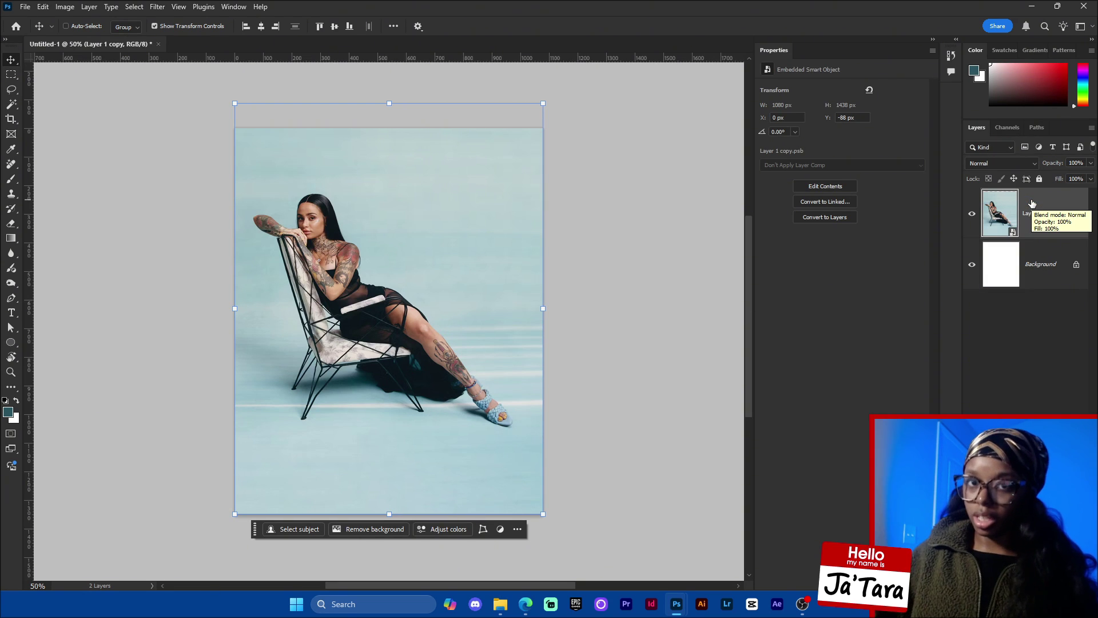
# Try moving the combined smart object upward on the canvas and undo the move.
pyautogui.click(400, 418)
pyautogui.moveTo(401, 418); pyautogui.dragTo(418, 352)
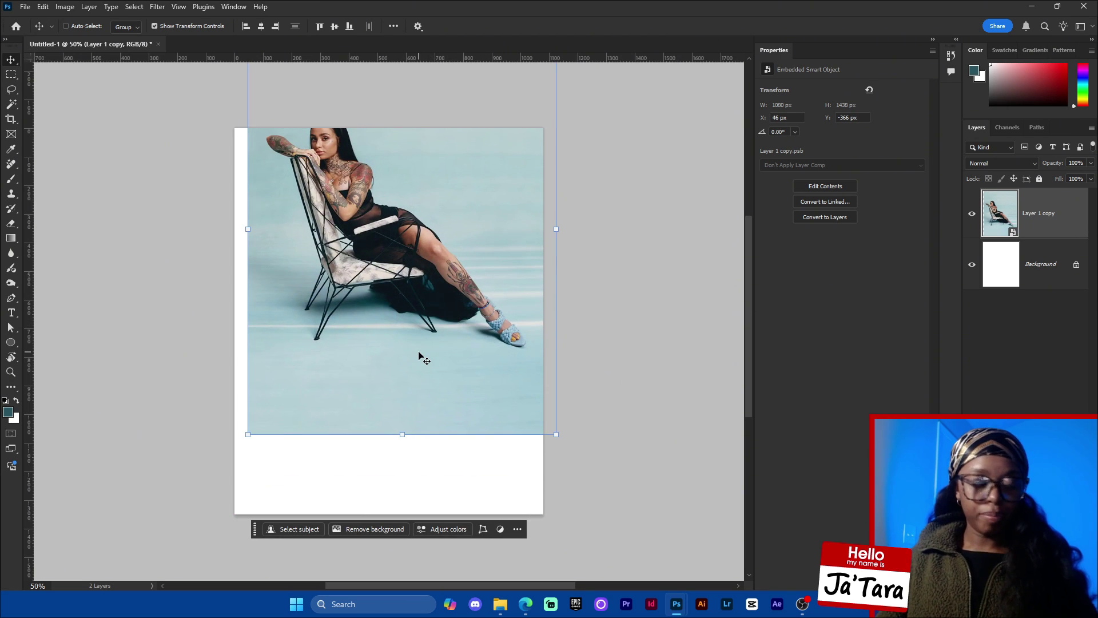
pyautogui.hotkey('ctrl', 'z')
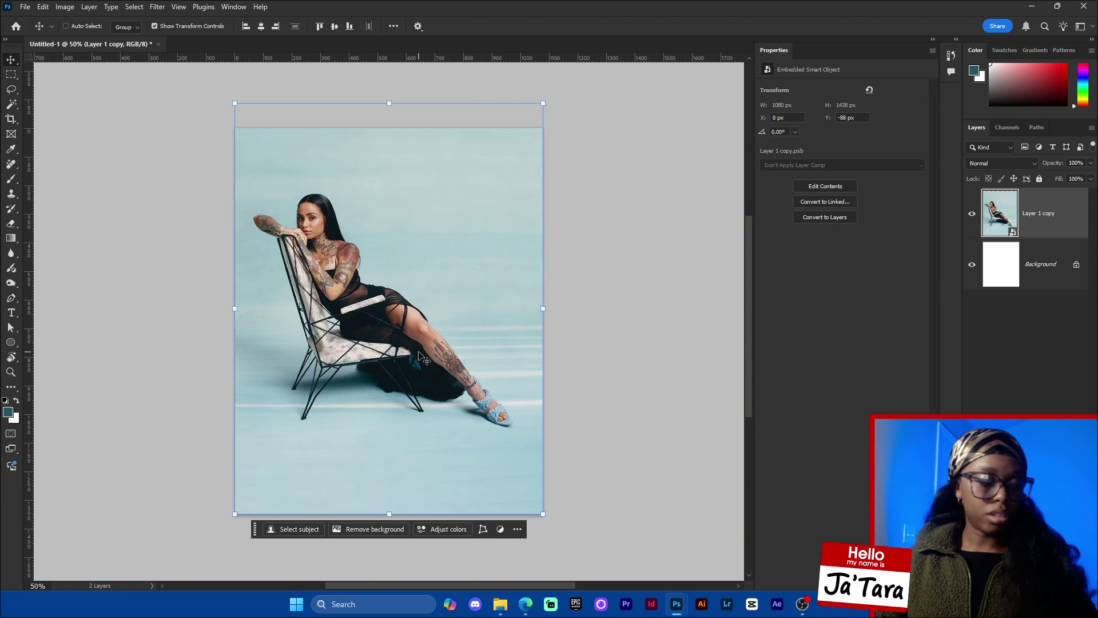
# Undo the edits step by step back to the marquee selection made before the content-aware fill.
pyautogui.hotkey('ctrl', 'z')
pyautogui.hotkey('ctrl', 'z')
pyautogui.hotkey('ctrl', 'z')
pyautogui.hotkey('ctrl', 'z')
pyautogui.hotkey('ctrl', 'z')
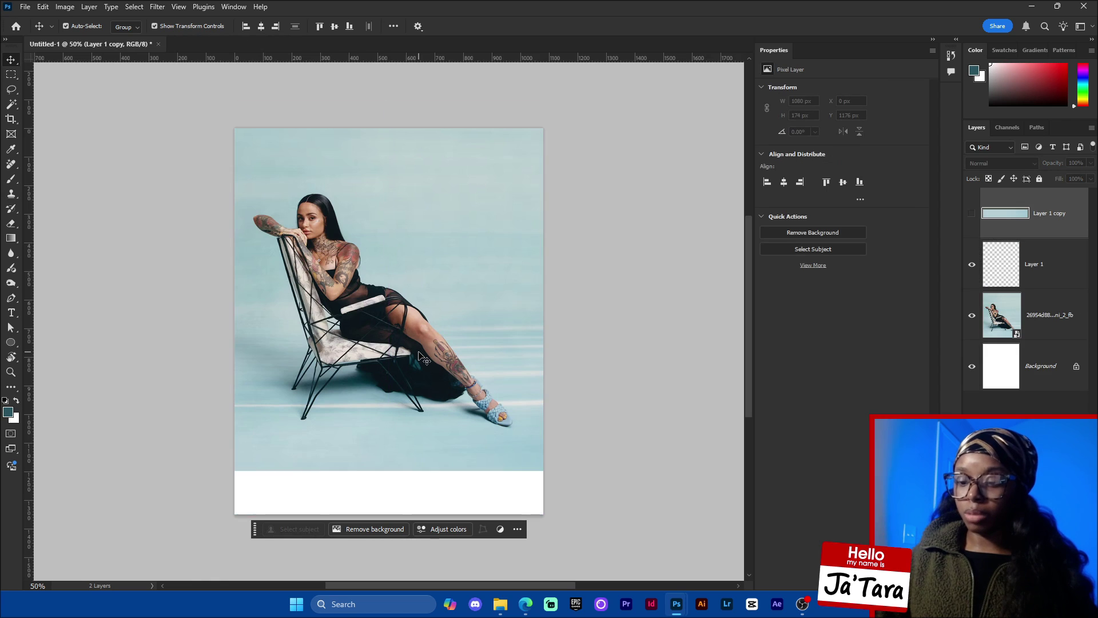
pyautogui.hotkey('ctrl', 'z')
pyautogui.hotkey('ctrl', 'z')
pyautogui.hotkey('ctrl', 'z')
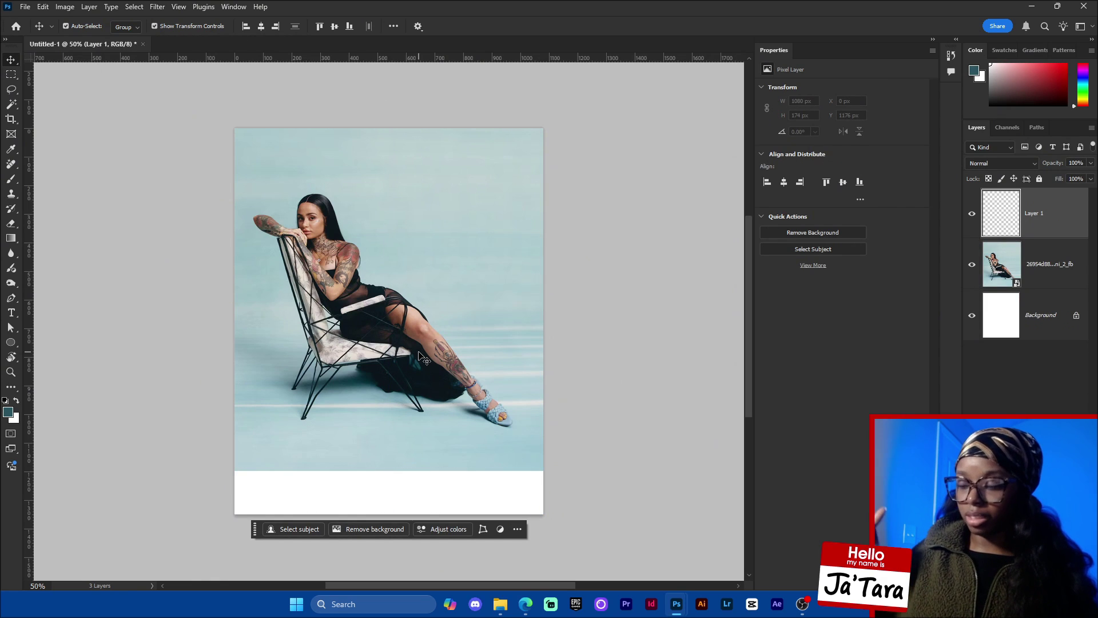
pyautogui.hotkey('ctrl', 'z')
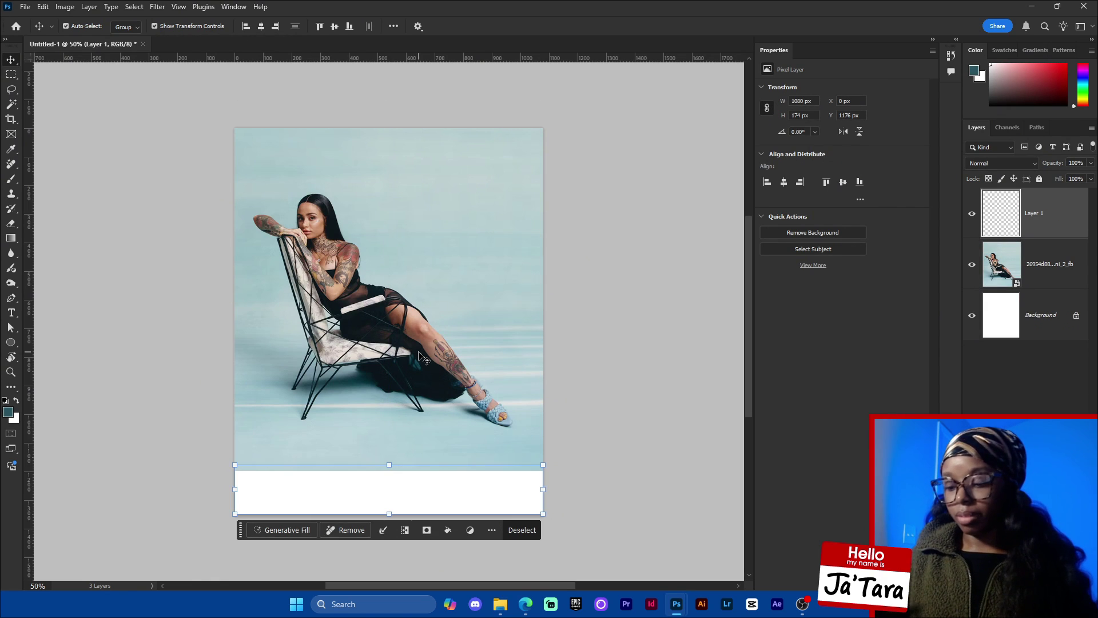
# Redo the undone edits up to the smart object conversion, leaving out the test move, and deselect the layer.
pyautogui.hotkey('ctrl', 'shift', 'z')
pyautogui.hotkey('ctrl', 'shift', 'z')
pyautogui.hotkey('ctrl', 'shift', 'z')
pyautogui.hotkey('ctrl', 'shift', 'z')
pyautogui.hotkey('ctrl', 'shift', 'z')
pyautogui.hotkey('ctrl', 'shift', 'z')
pyautogui.hotkey('ctrl', 'shift', 'z')
pyautogui.hotkey('ctrl', 'shift', 'z')
pyautogui.hotkey('ctrl', 'shift', 'z')
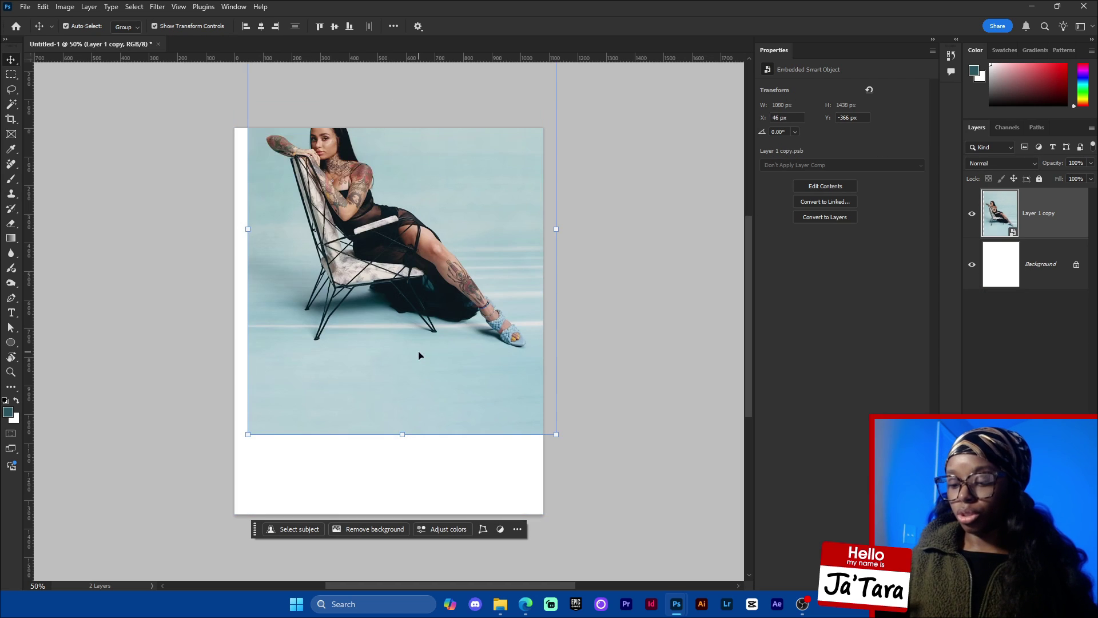
pyautogui.hotkey('ctrl', 'shift', 'z')
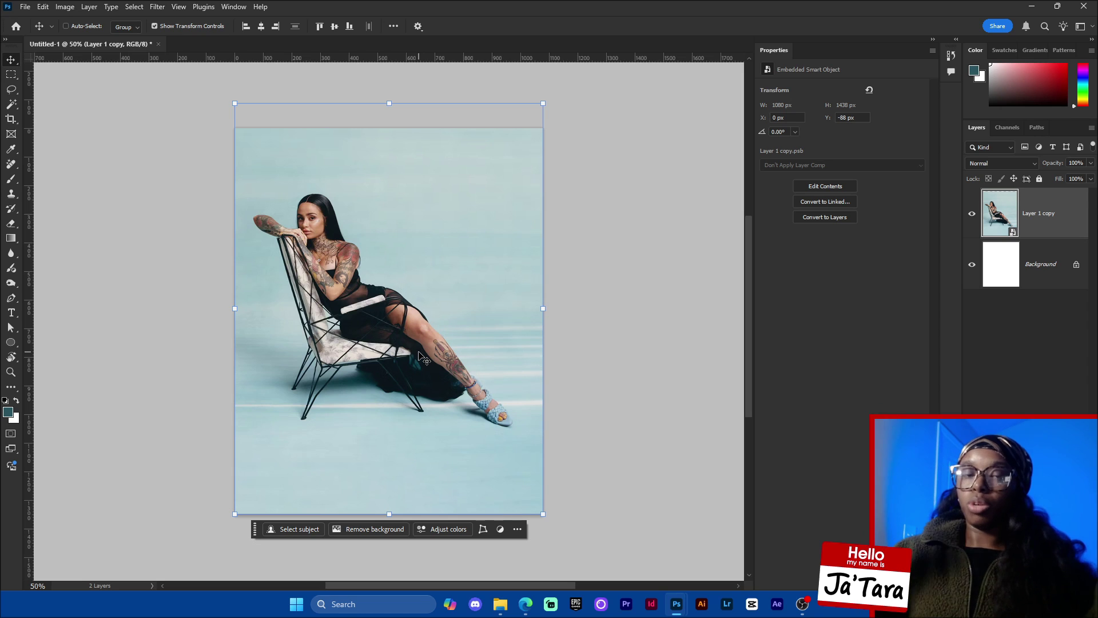
pyautogui.click(42, 7)
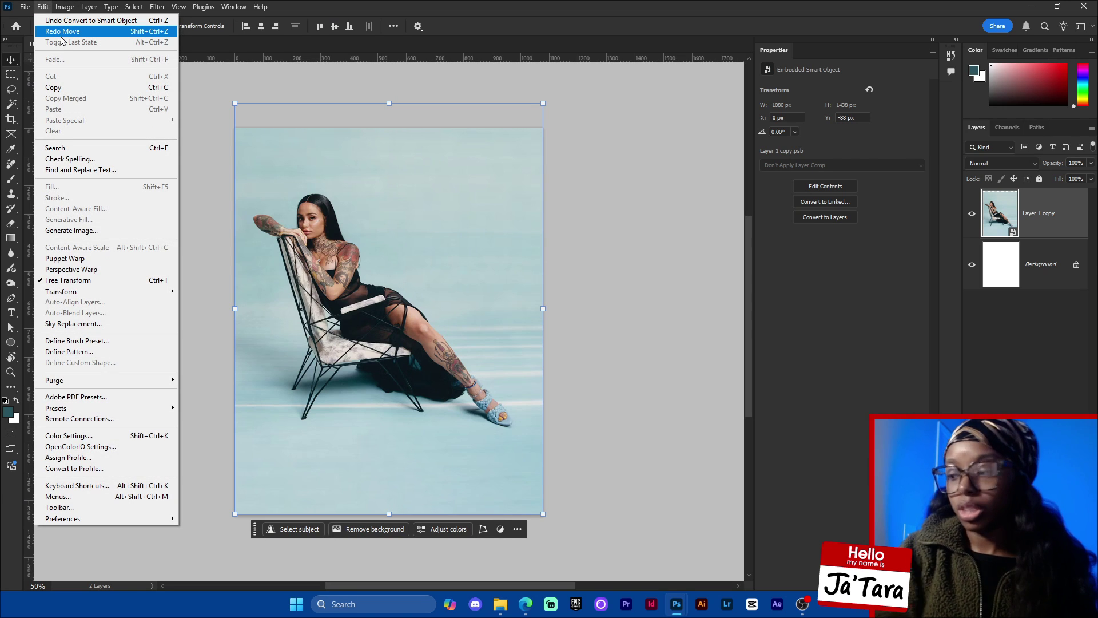
pyautogui.click(1035, 383)
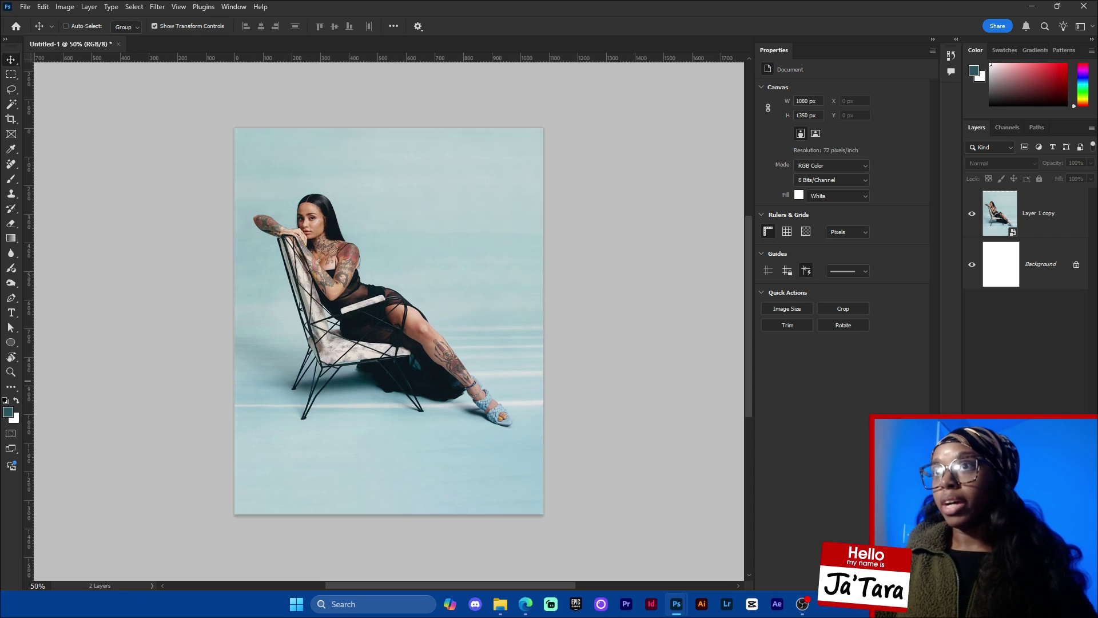
# Bring kehlani-flyer 01.psd back onto this screen as a smaller window at 33.33% zoom beside the chair photo, and return to the Untitled-1 document.
pyautogui.moveTo(915, 1); pyautogui.dragTo(470, 84)
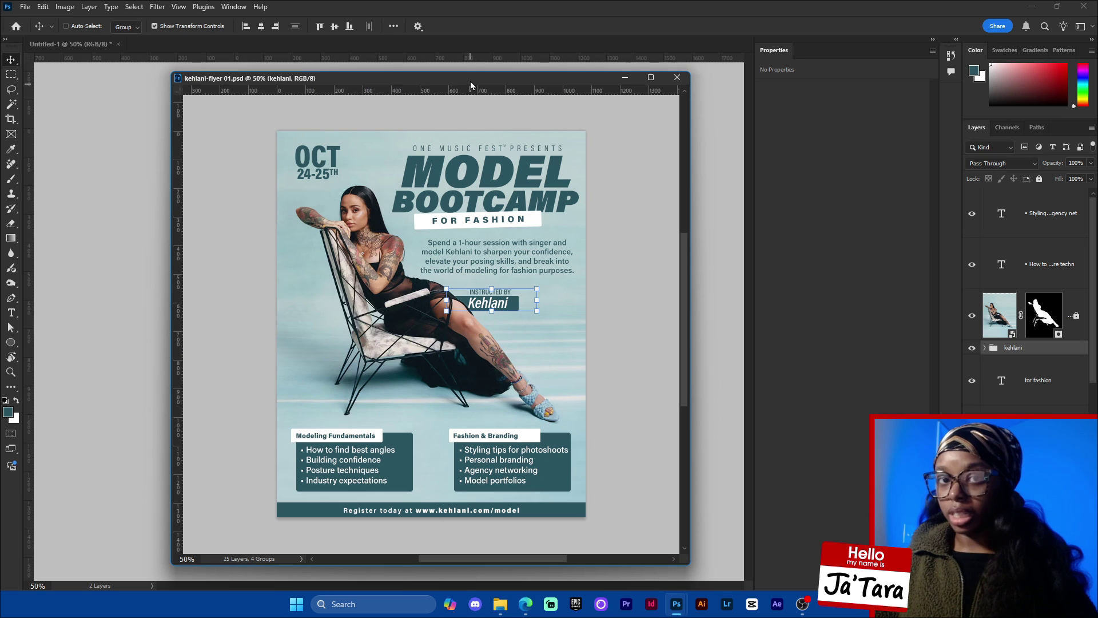
pyautogui.moveTo(471, 85); pyautogui.dragTo(793, 49)
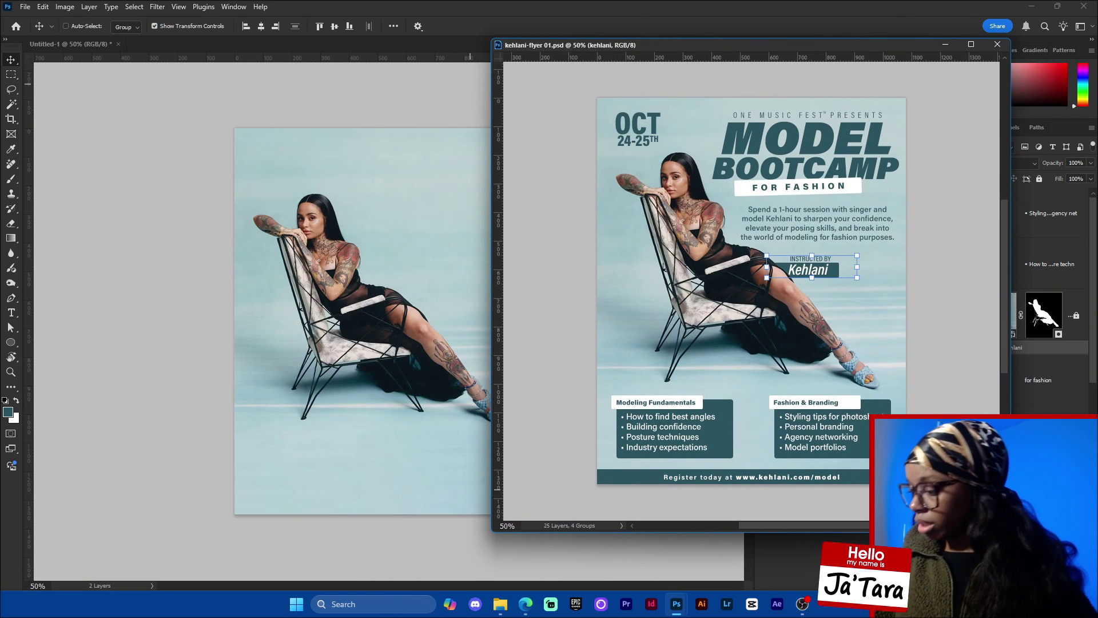
pyautogui.moveTo(1010, 530); pyautogui.dragTo(802, 362)
pyautogui.moveTo(685, 45); pyautogui.dragTo(688, 33)
pyautogui.hotkey('ctrl', '-')
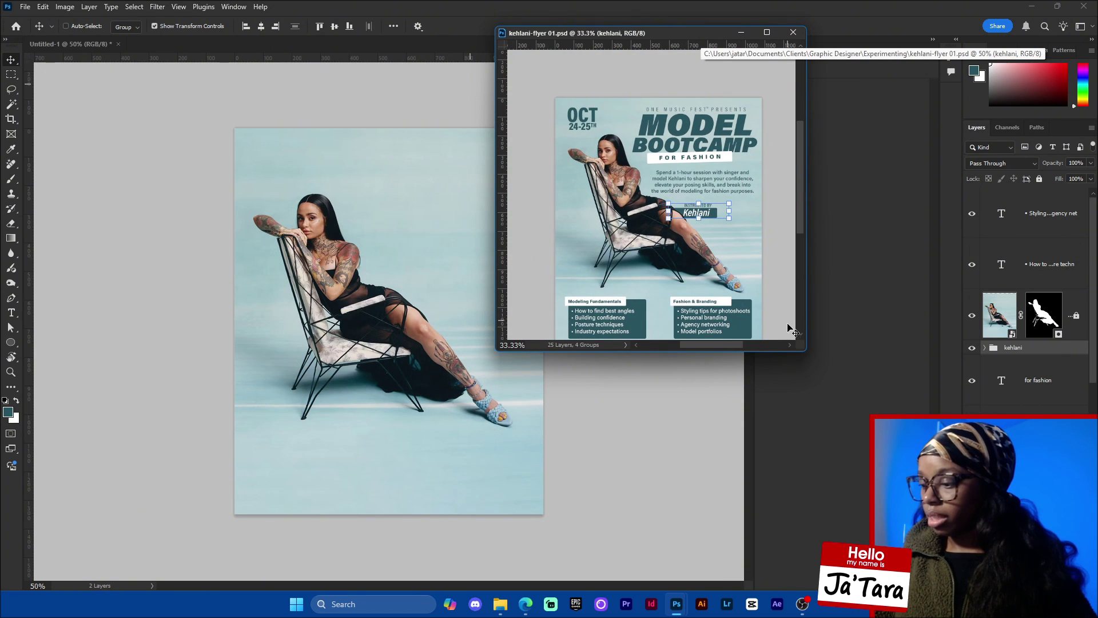
pyautogui.moveTo(805, 349); pyautogui.dragTo(796, 370)
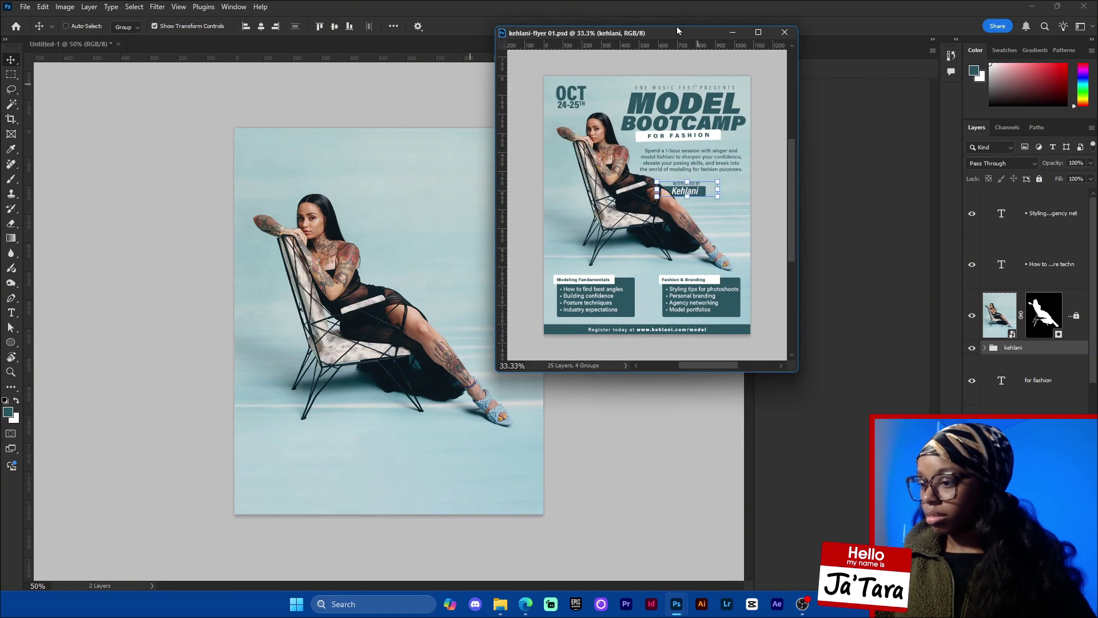
pyautogui.moveTo(678, 34); pyautogui.dragTo(730, 38)
pyautogui.click(637, 504)
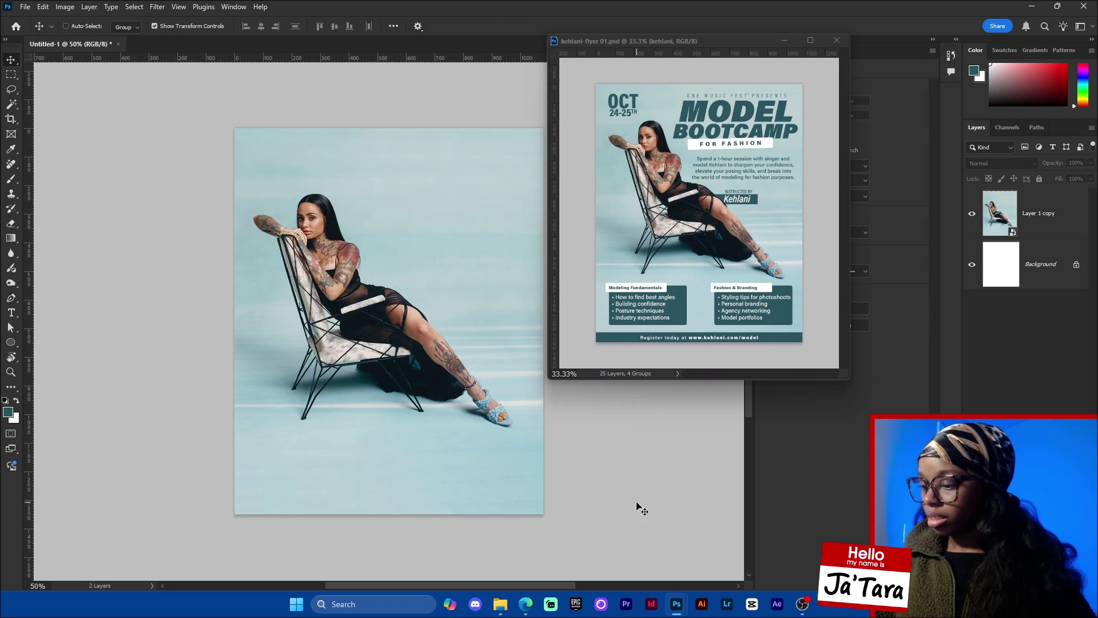
# Add a wide paragraph text box above the photo layer, spanning most of the canvas width near its upper edge.
pyautogui.click(1046, 233)
pyautogui.hotkey('ctrl', 't')
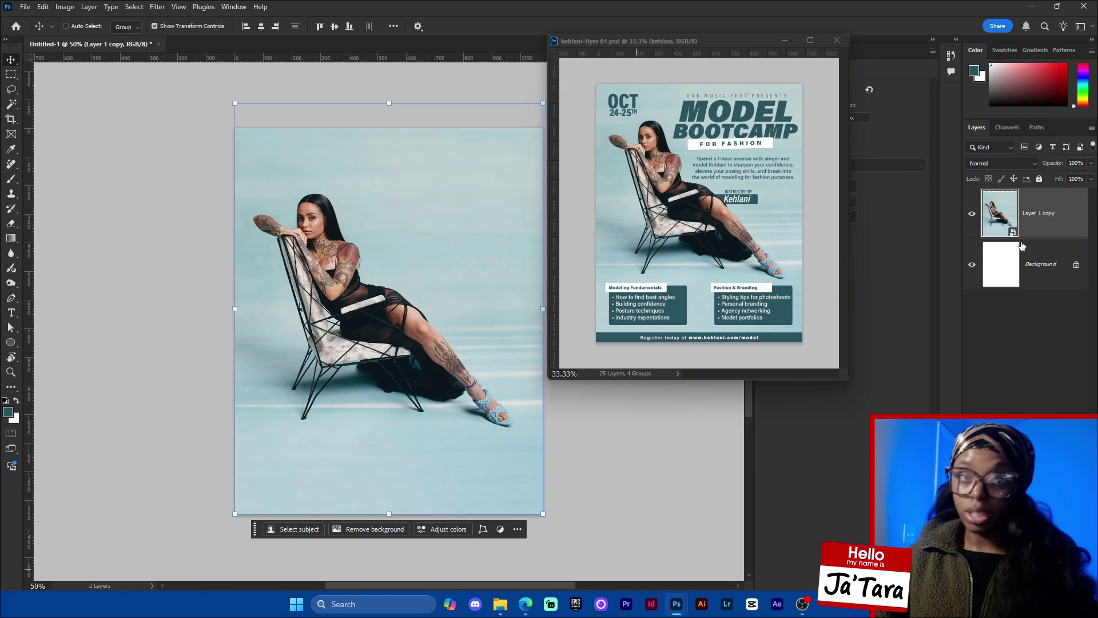
pyautogui.press('t')
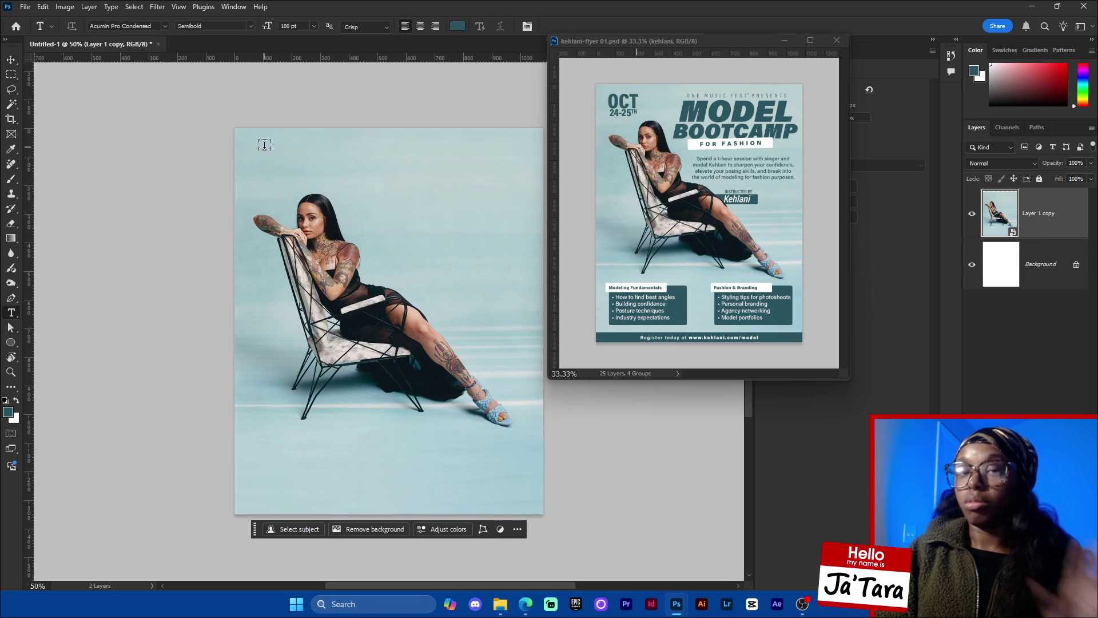
pyautogui.moveTo(259, 146); pyautogui.dragTo(520, 238)
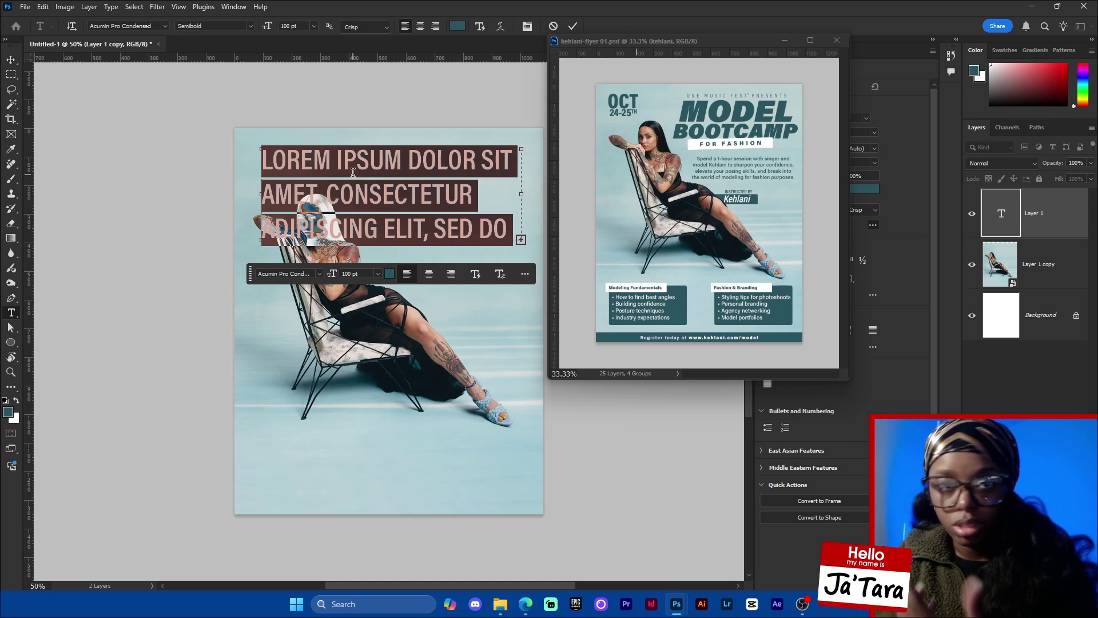
pyautogui.click(427, 193)
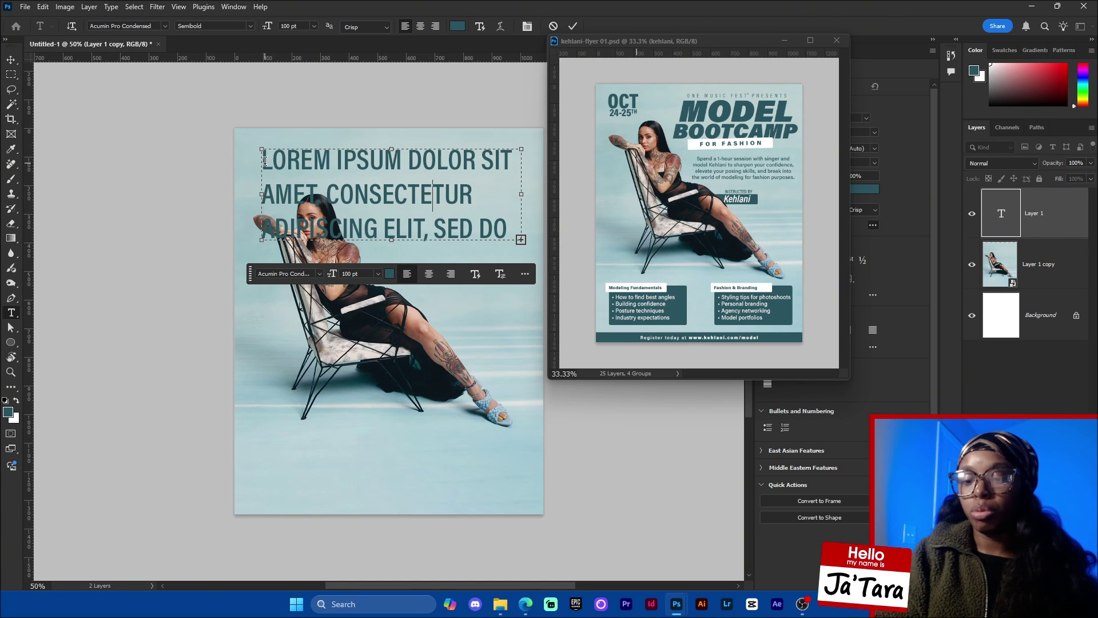
pyautogui.moveTo(263, 159); pyautogui.dragTo(507, 229)
pyautogui.write('EIUSMOD TEMPOR INCIDIDUNT UT LABORE ET DOLORE MAGNA')
pyautogui.moveTo(266, 160); pyautogui.dragTo(483, 238)
pyautogui.write('ALIQUA. QUIS IPSUM SUSPENDISSE ULTRICES GRAVIDA. RISUS')
pyautogui.moveTo(313, 161); pyautogui.dragTo(368, 186)
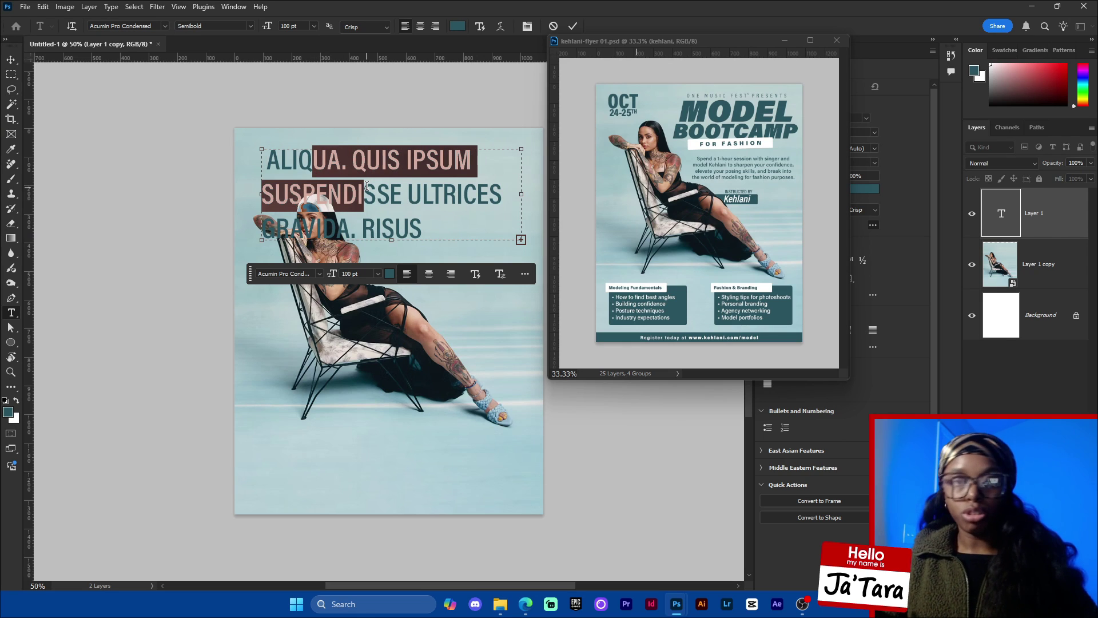
pyautogui.click(367, 188)
# Replace all the placeholder text in the text box with MODEL.
pyautogui.hotkey('ctrl', 'a')
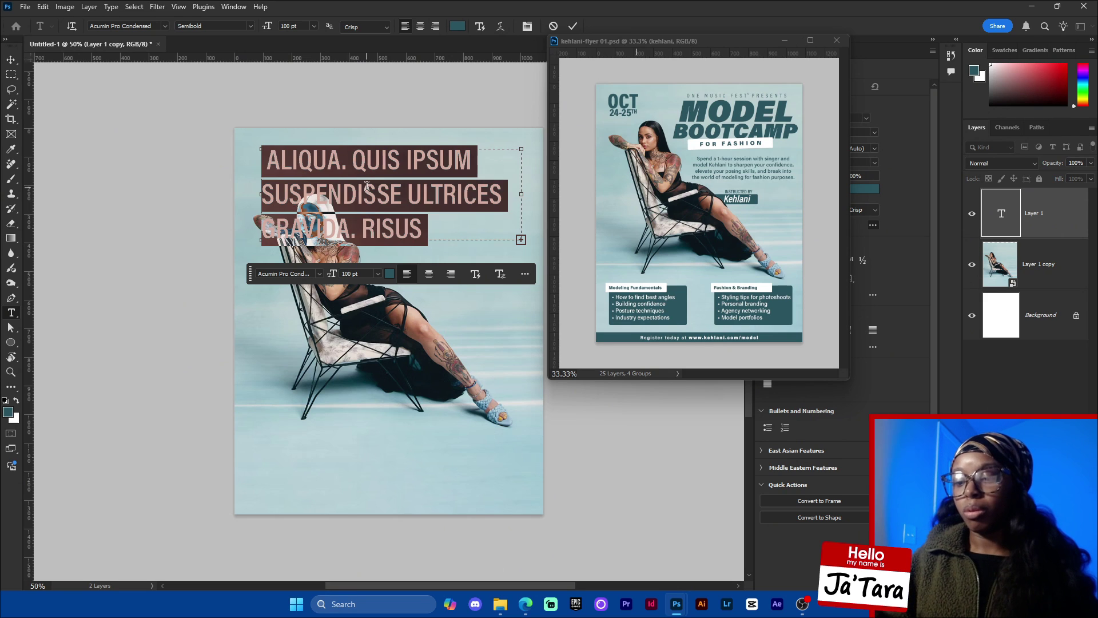
pyautogui.press('BackSpace')
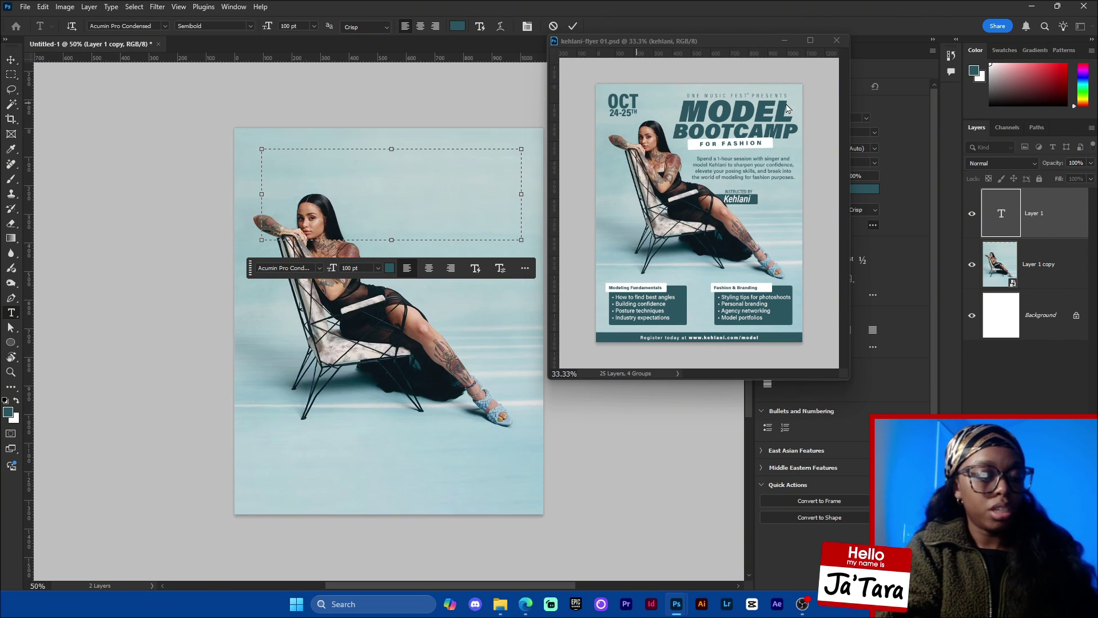
pyautogui.write('MODEL')
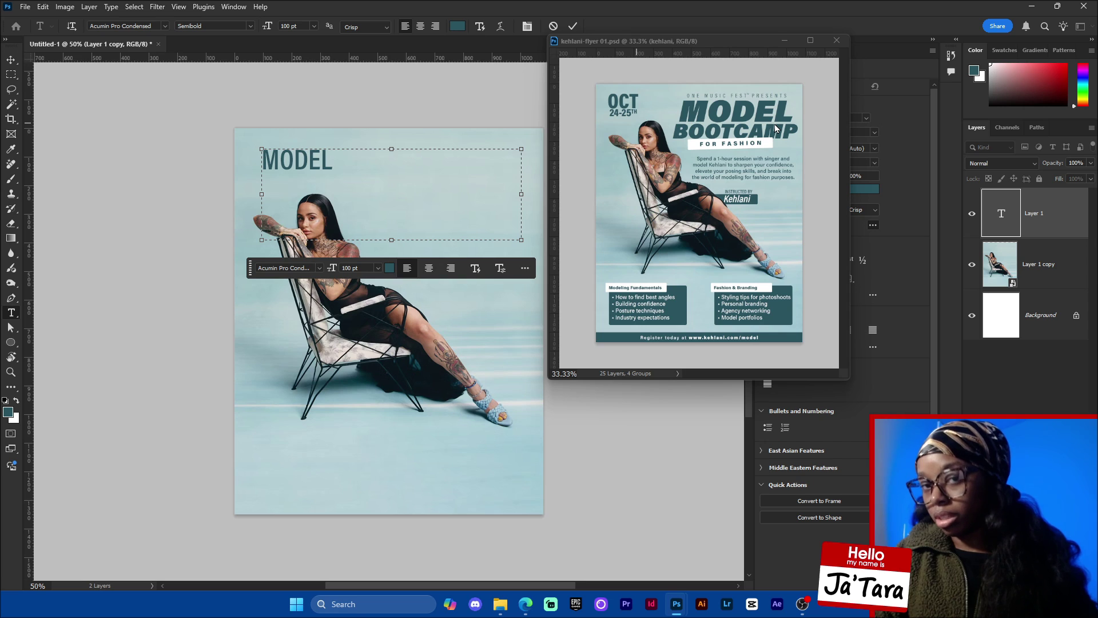
# Move the kehlani-flyer 01.psd window down clear of the headline area and return to Untitled-1 with the Move tool.
pyautogui.moveTo(695, 40); pyautogui.dragTo(674, 251)
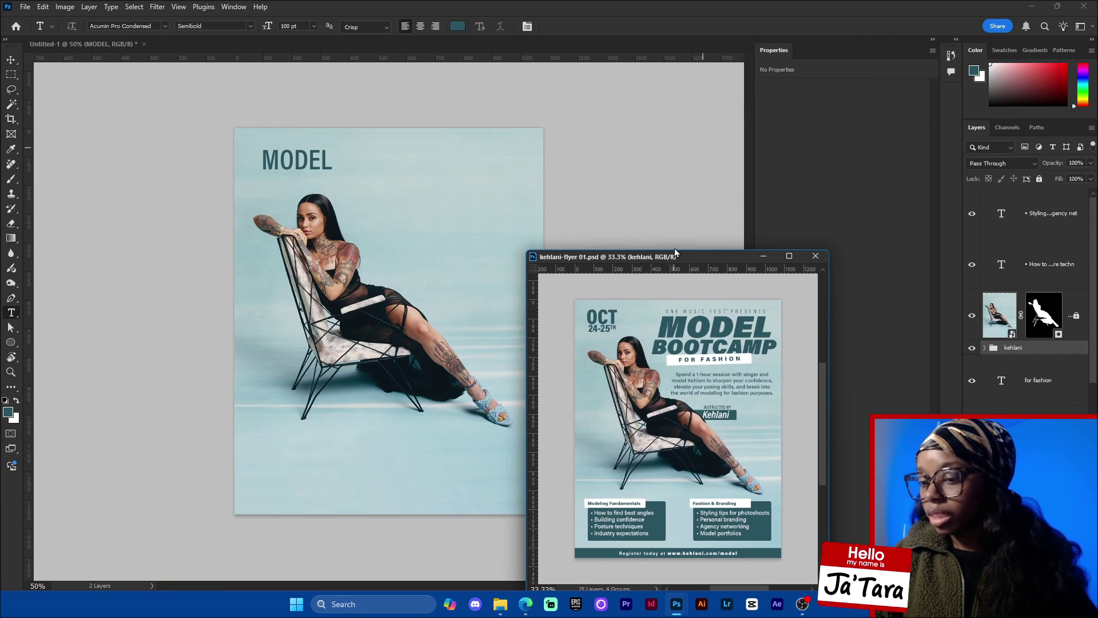
pyautogui.click(1053, 271)
pyautogui.click(318, 167)
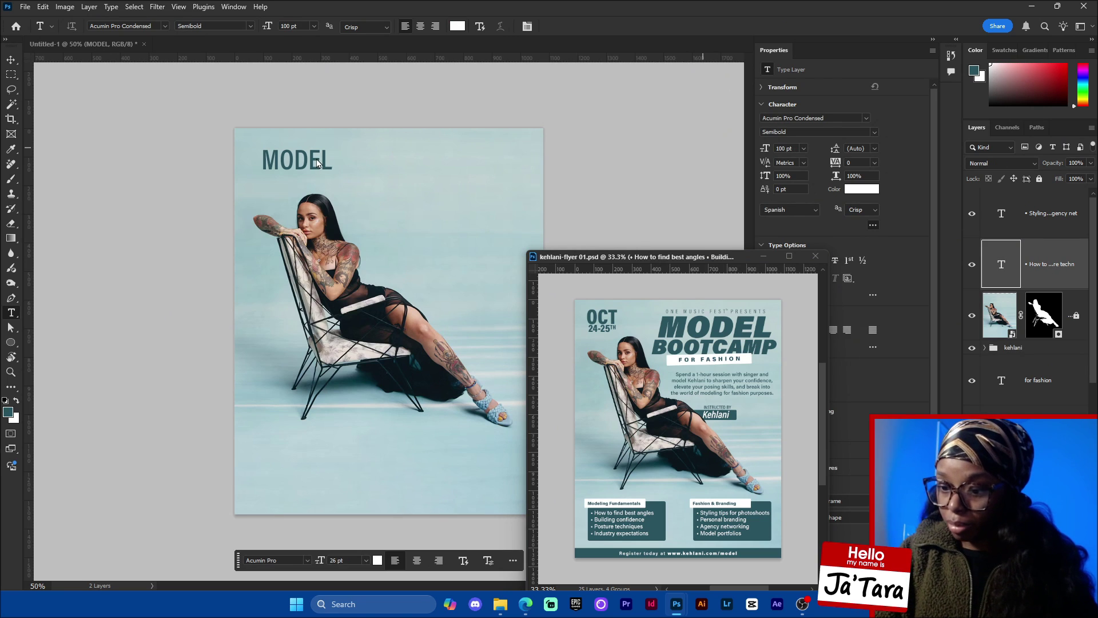
pyautogui.press('v')
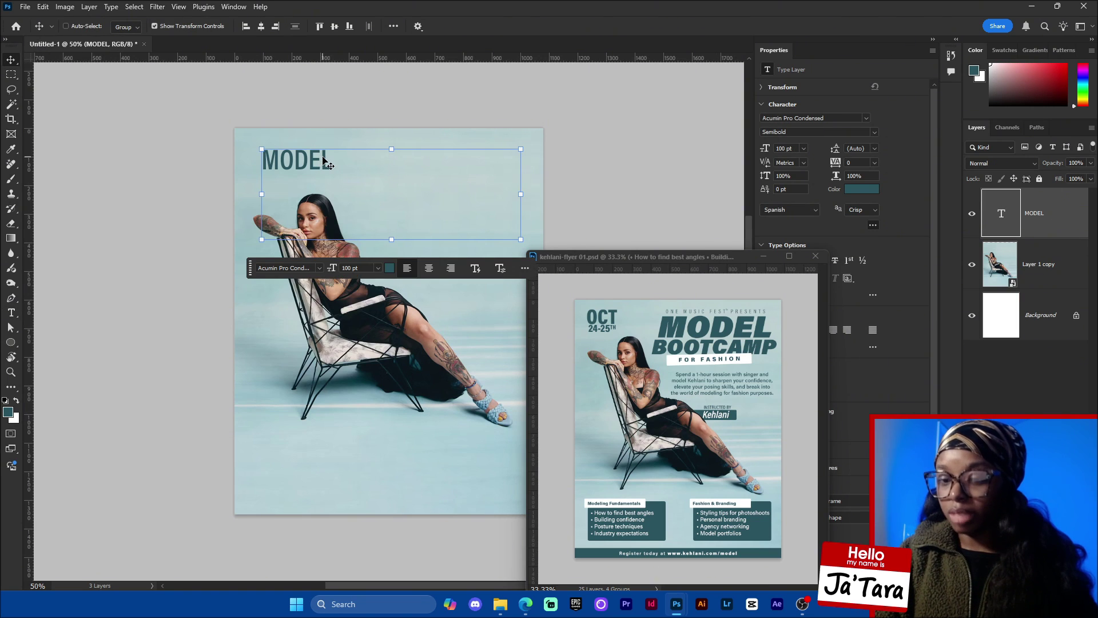
# Shift the MODEL text slightly right and center-align it within its text box.
pyautogui.moveTo(314, 169); pyautogui.dragTo(320, 169)
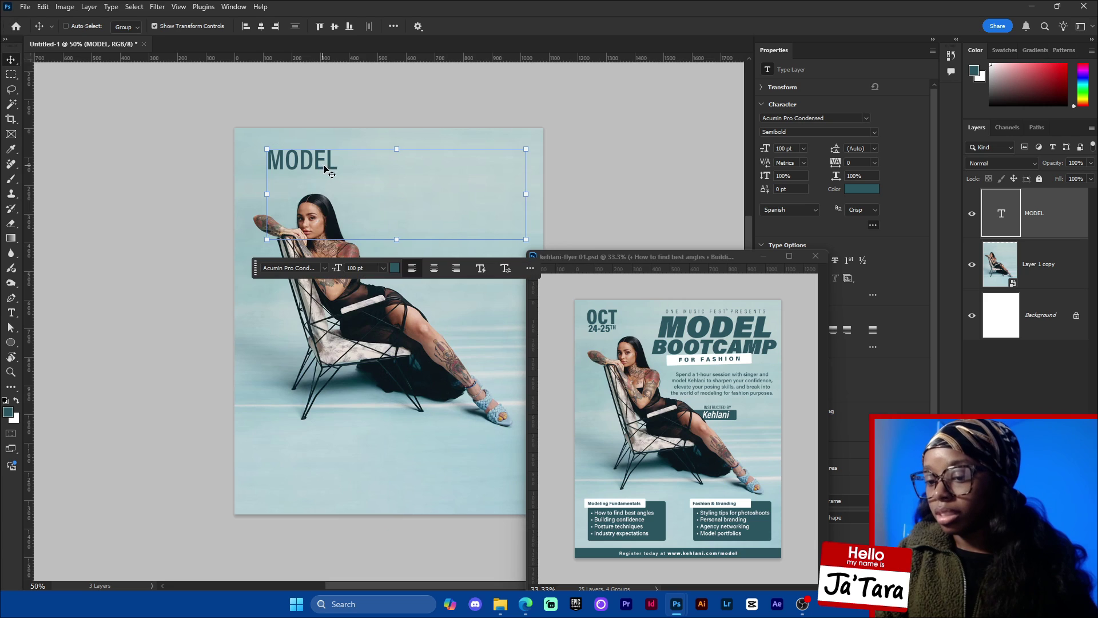
pyautogui.doubleClick(328, 161)
pyautogui.doubleClick(329, 162)
pyautogui.click(348, 168)
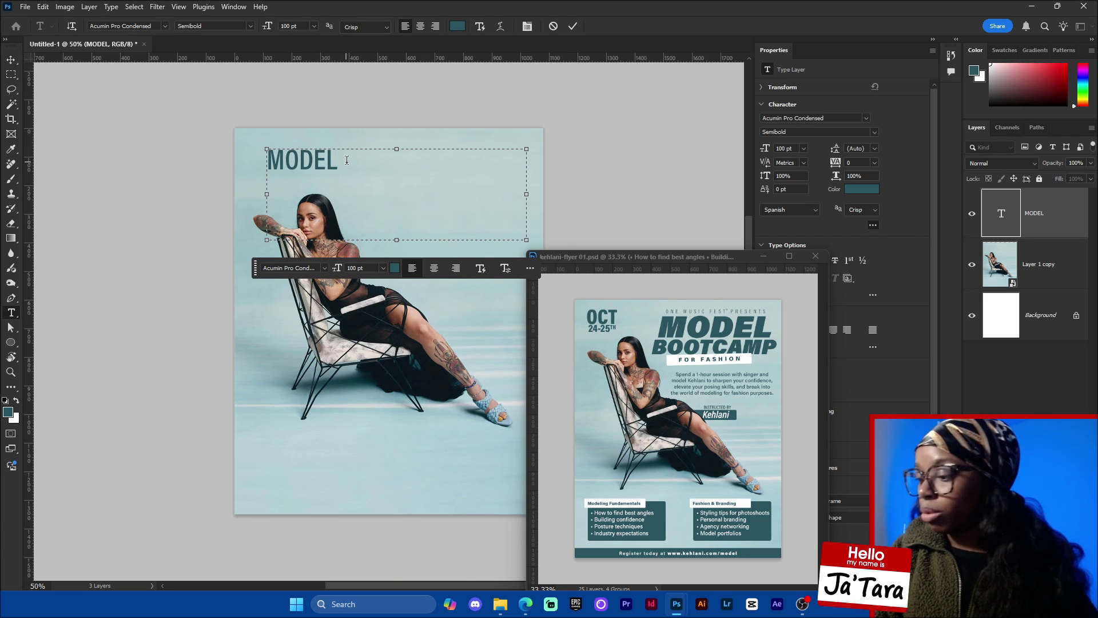
pyautogui.moveTo(361, 160); pyautogui.dragTo(268, 164)
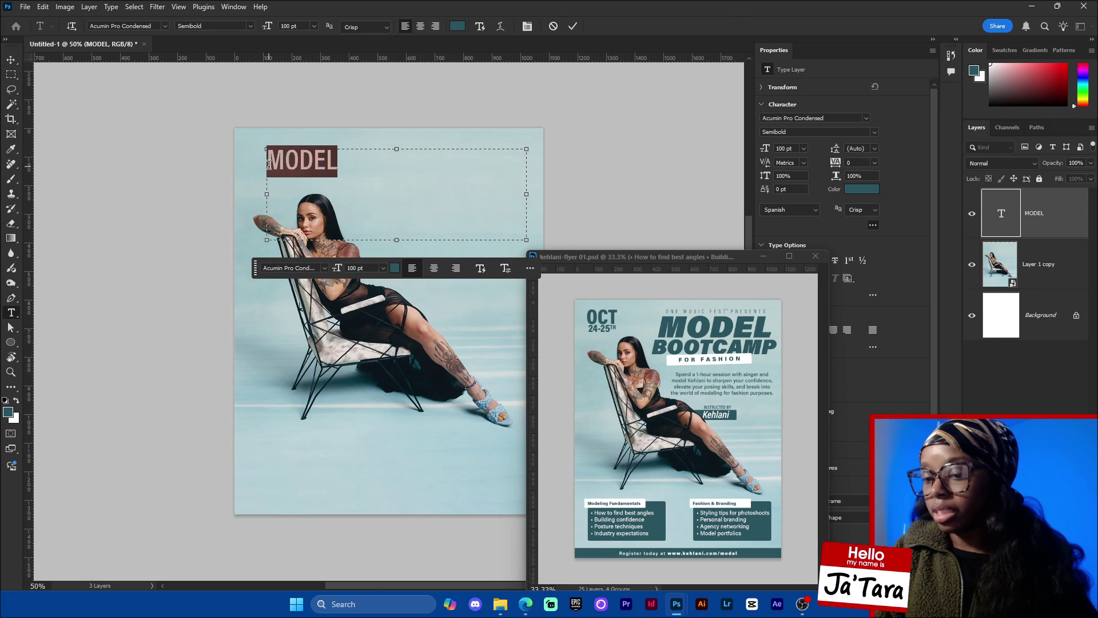
pyautogui.click(421, 29)
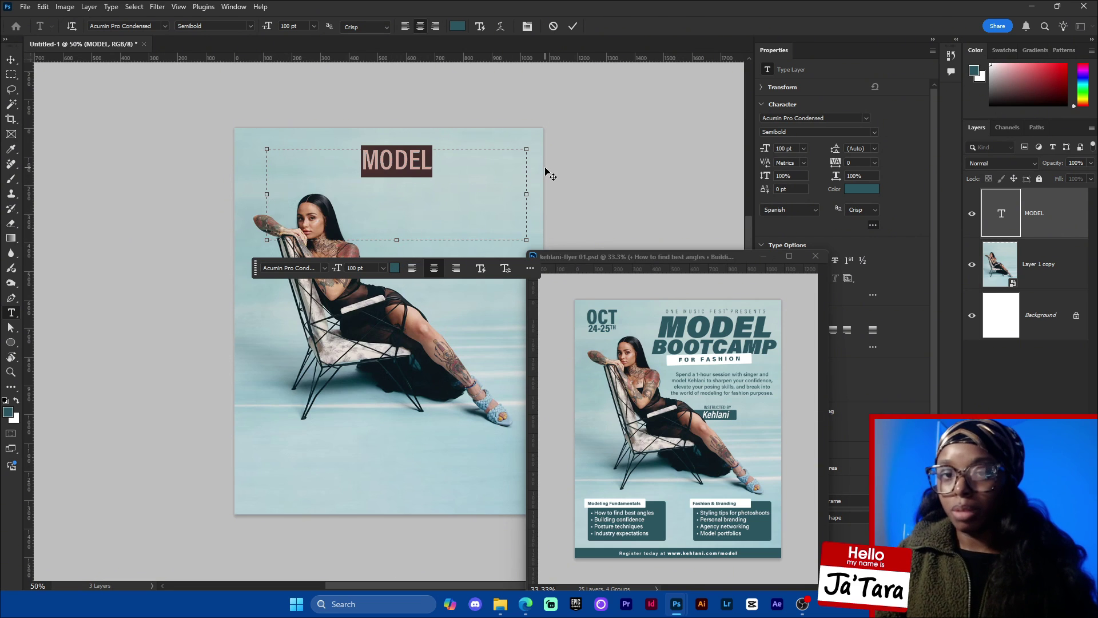
# Shrink the text box around MODEL to one line in the canvas's upper-right area and commit the text edit.
pyautogui.moveTo(398, 240); pyautogui.dragTo(405, 184)
pyautogui.moveTo(266, 168); pyautogui.dragTo(374, 166)
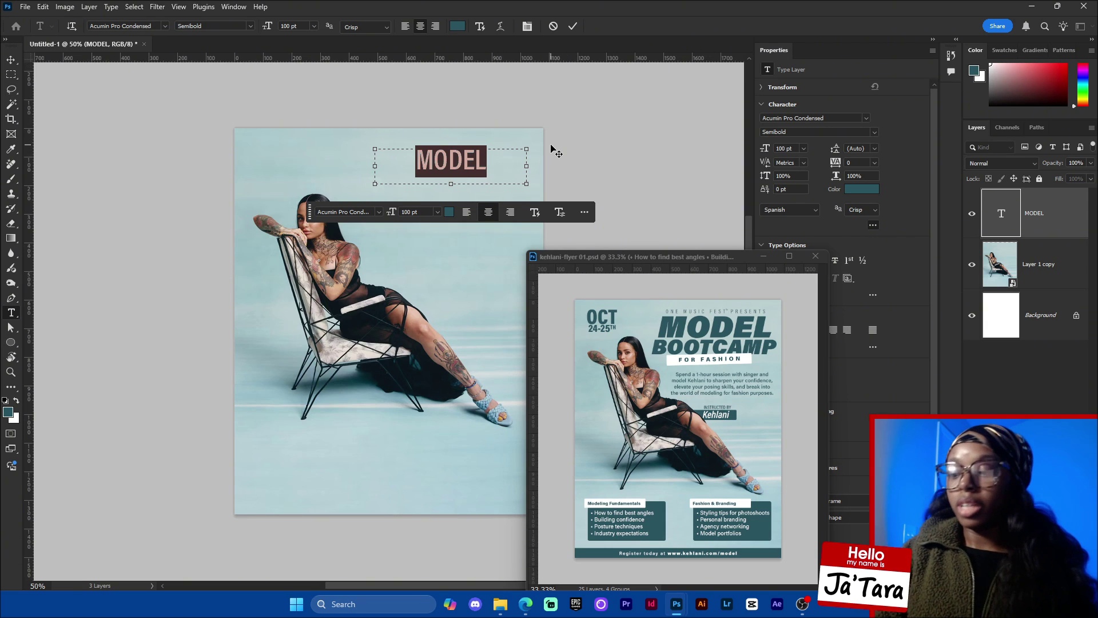
pyautogui.moveTo(527, 184); pyautogui.dragTo(428, 178)
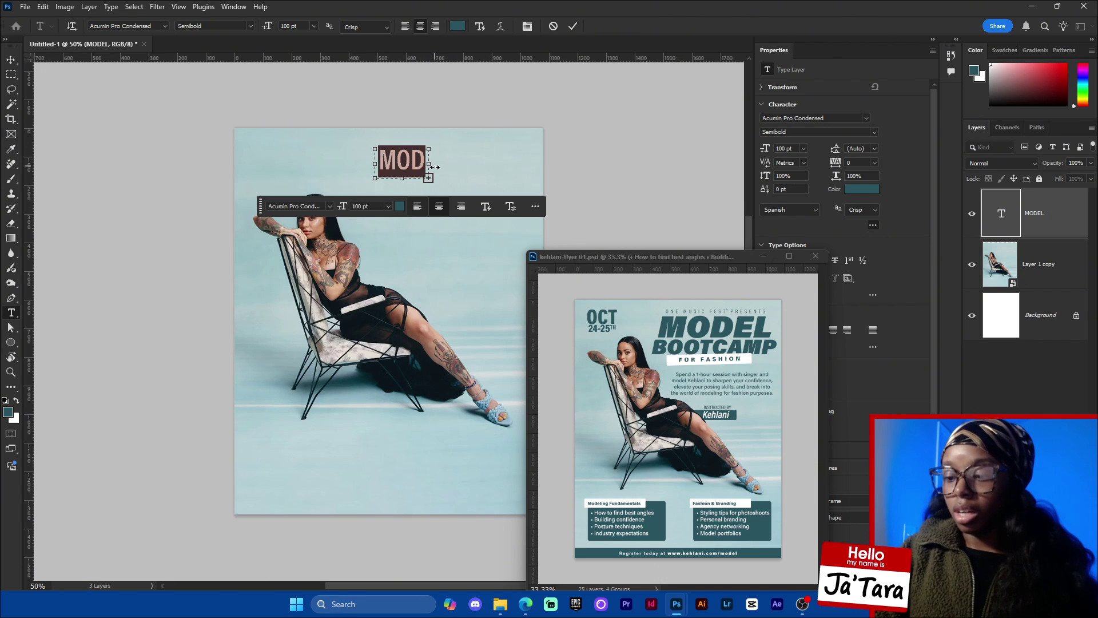
pyautogui.moveTo(434, 165); pyautogui.dragTo(373, 185)
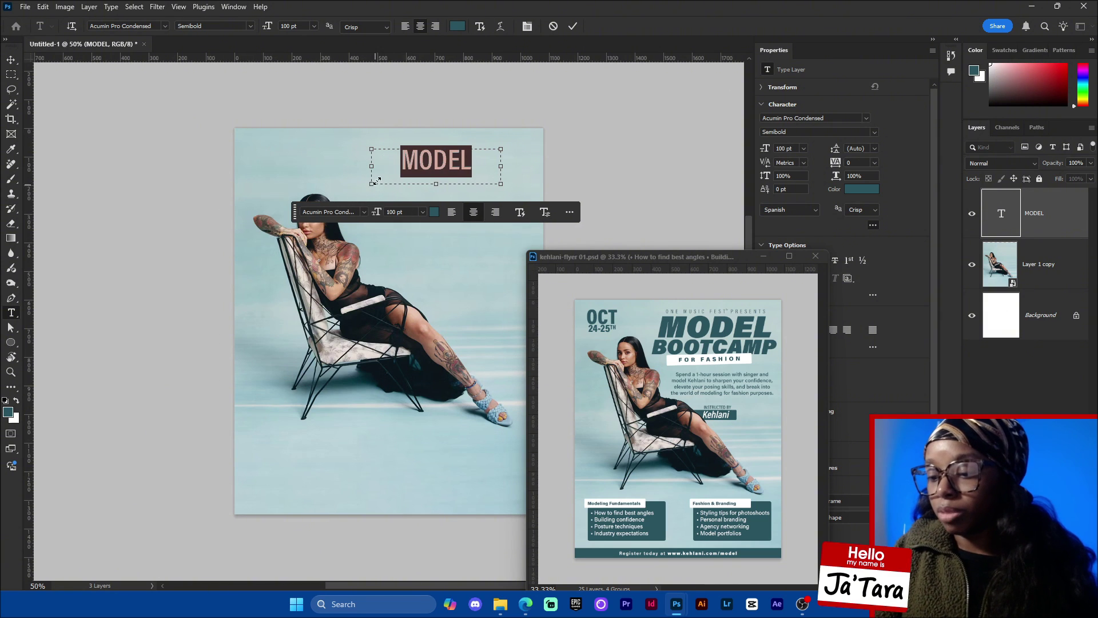
pyautogui.click(573, 27)
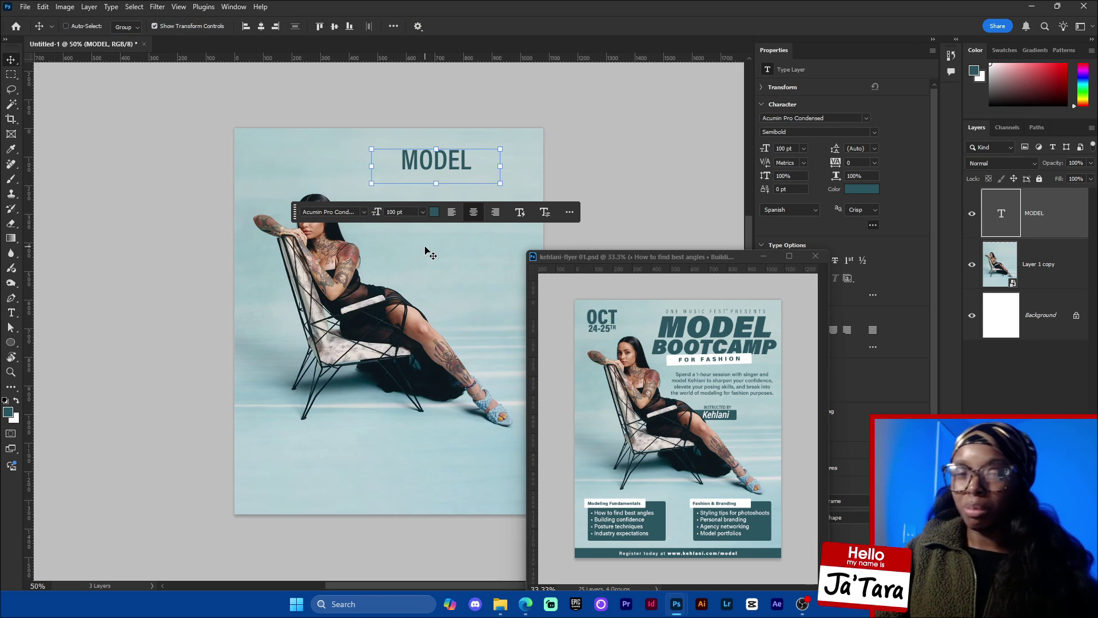
# Set the MODEL text's font size to 104 pt.
pyautogui.click(410, 211)
pyautogui.press('Up')
pyautogui.press('Up')
pyautogui.press('Up')
pyautogui.press('Up')
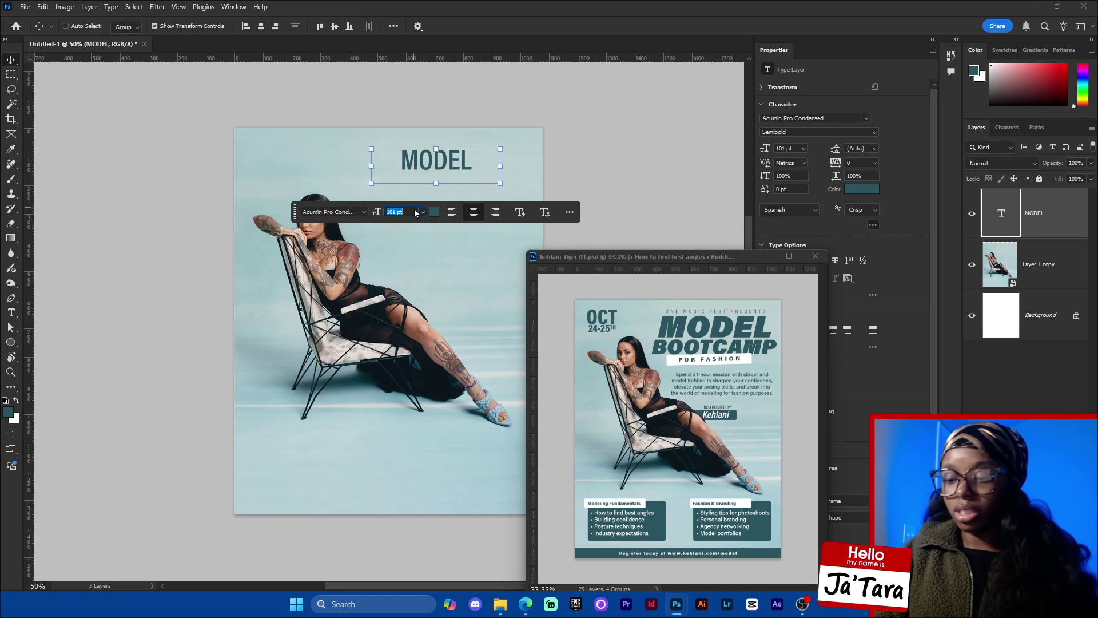
pyautogui.press('Return')
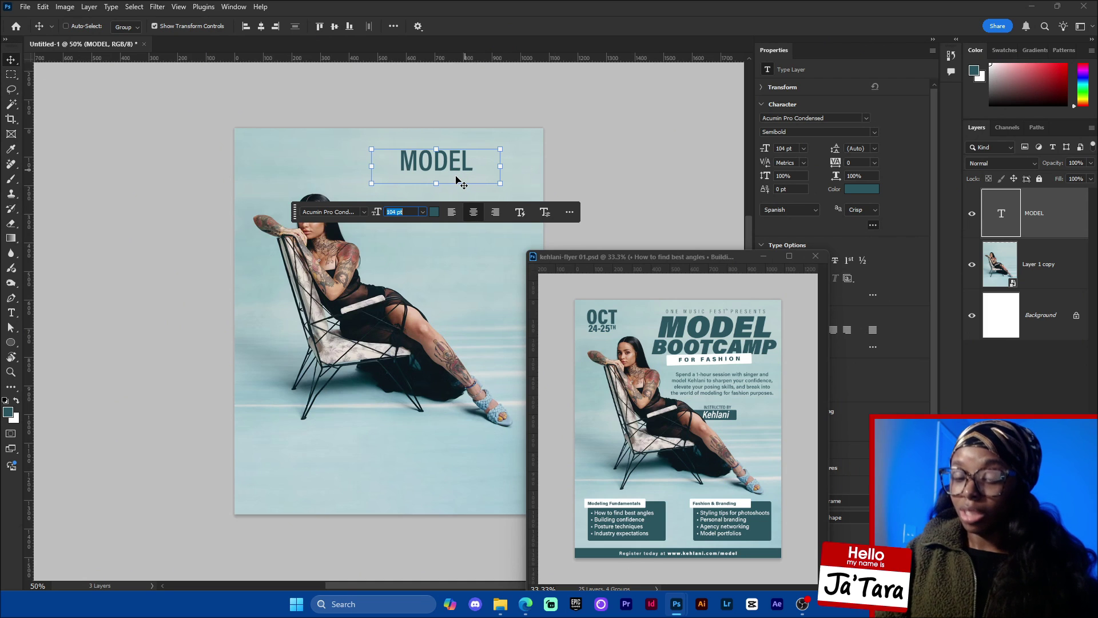
# Scale the MODEL text proportionally to about 152% and shift it right, toward the canvas's right edge.
pyautogui.click(13, 61)
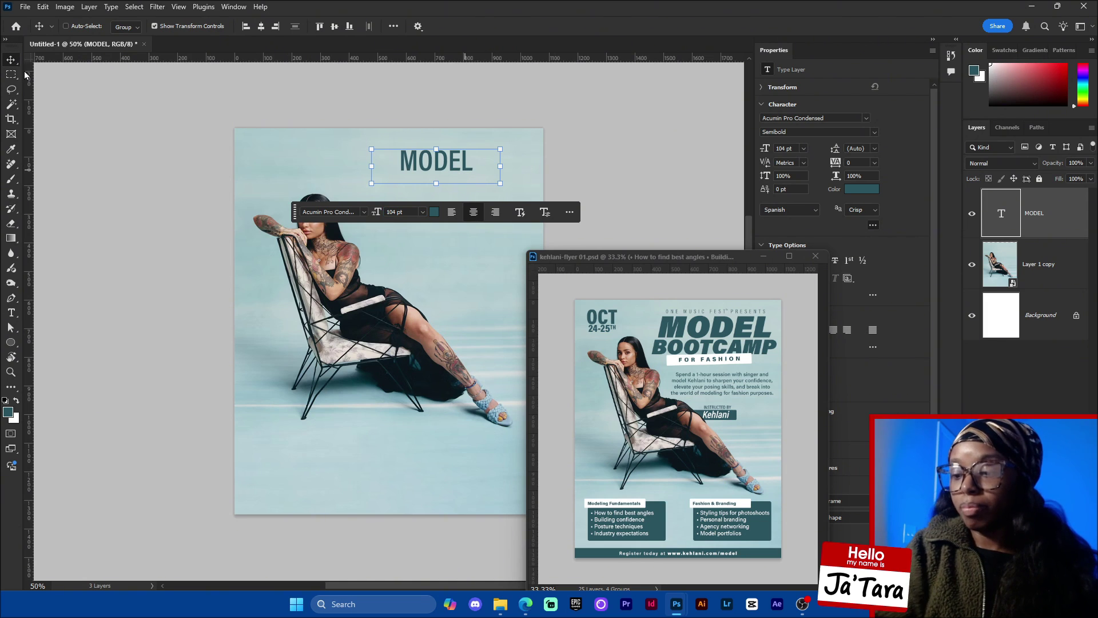
pyautogui.moveTo(441, 171); pyautogui.dragTo(439, 176)
pyautogui.moveTo(372, 188); pyautogui.dragTo(319, 241)
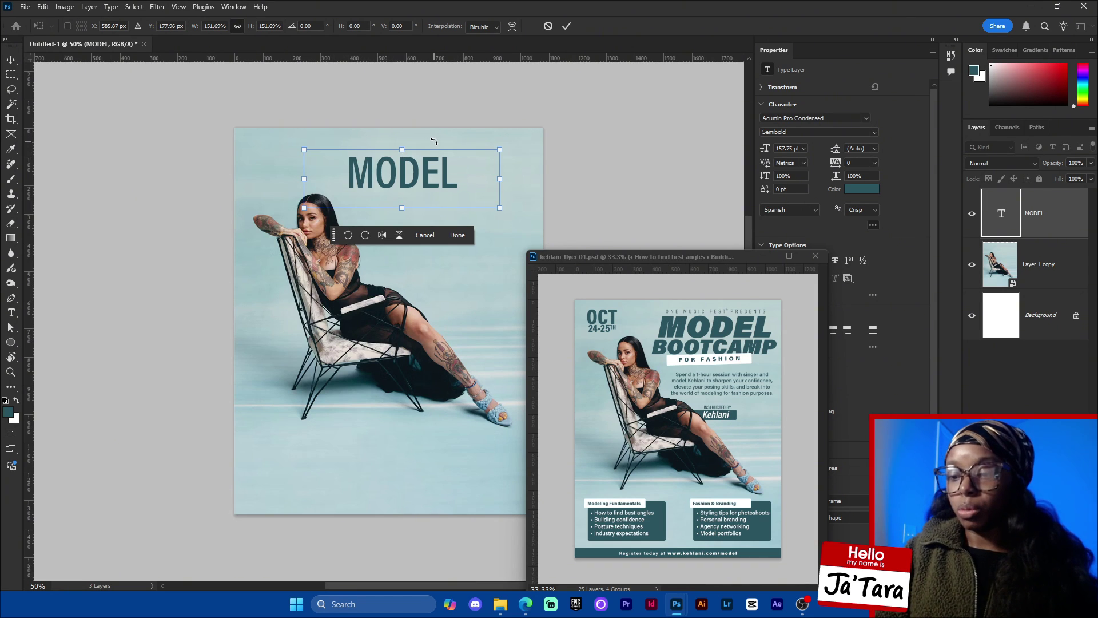
pyautogui.click(566, 26)
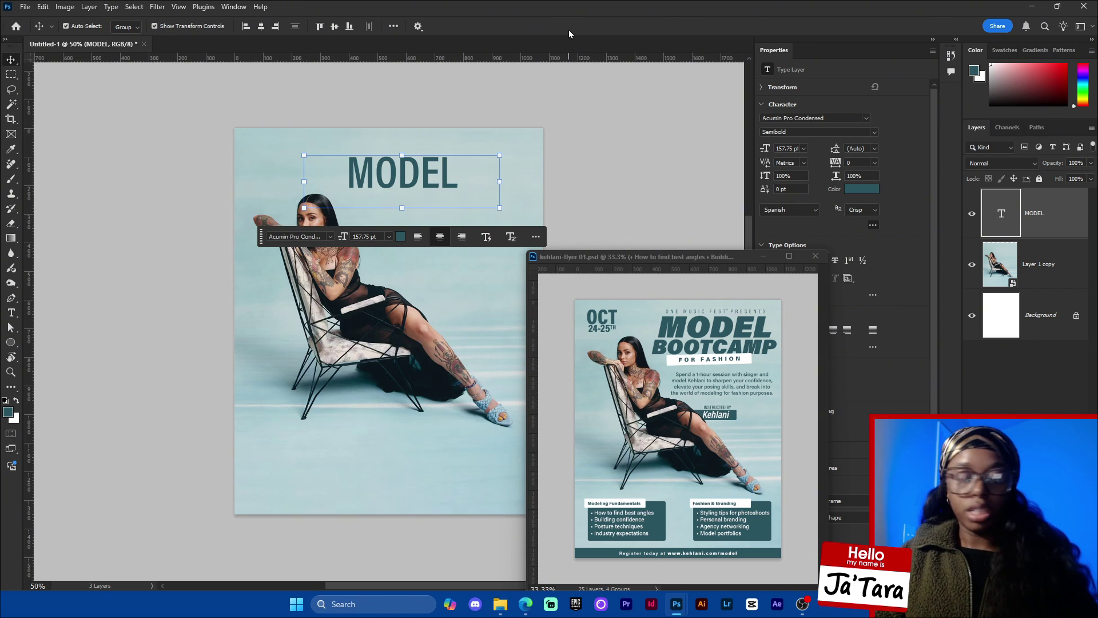
pyautogui.hotkey('ctrl', 't')
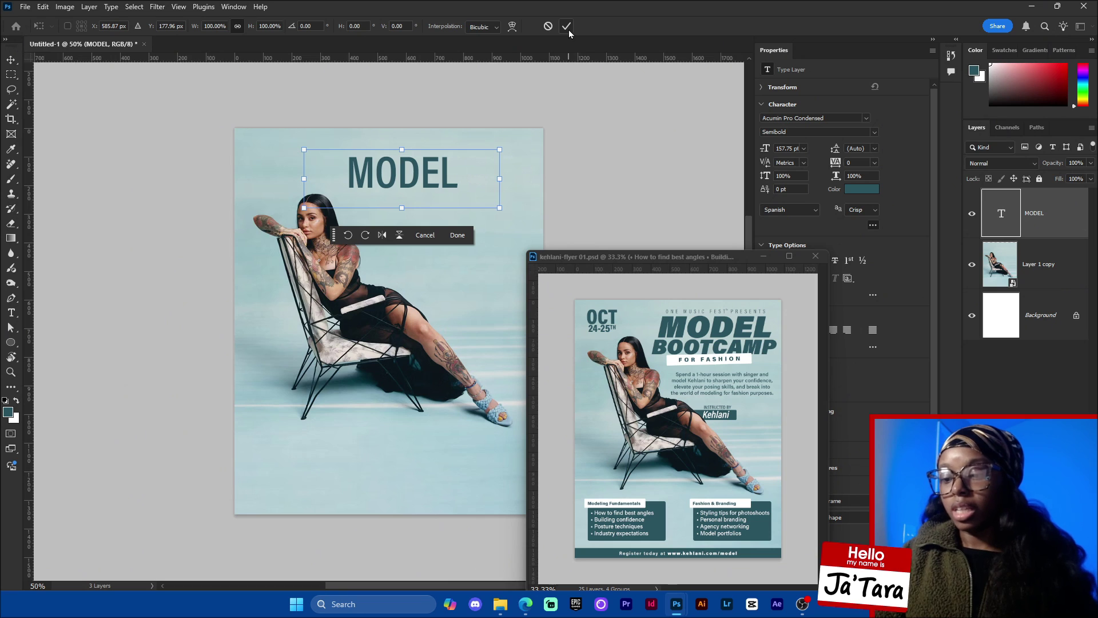
pyautogui.click(458, 235)
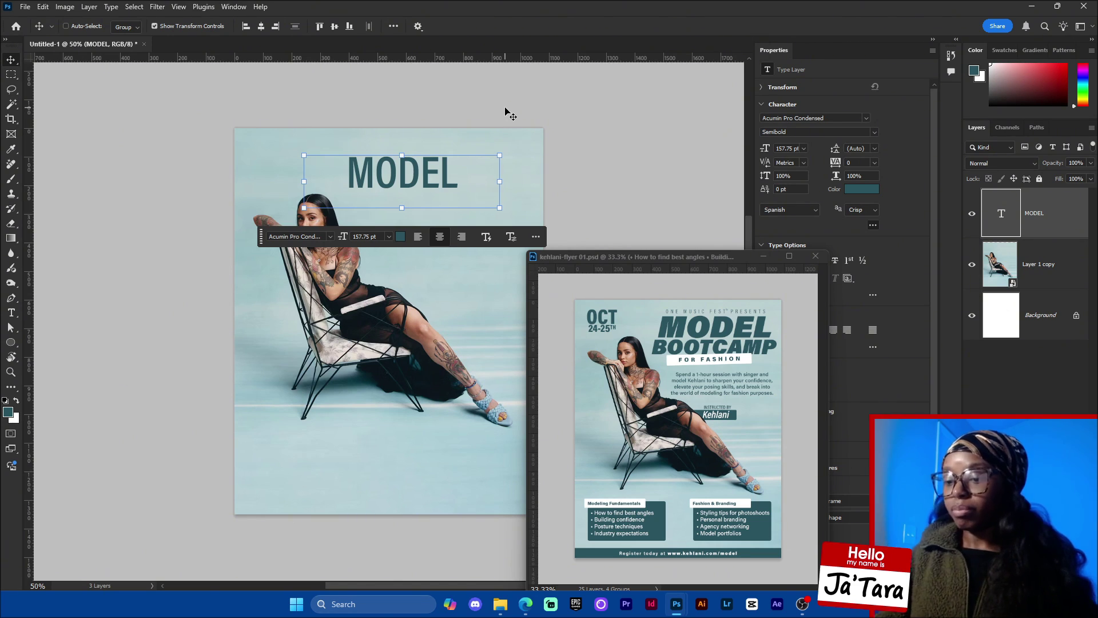
pyautogui.moveTo(443, 183); pyautogui.dragTo(471, 183)
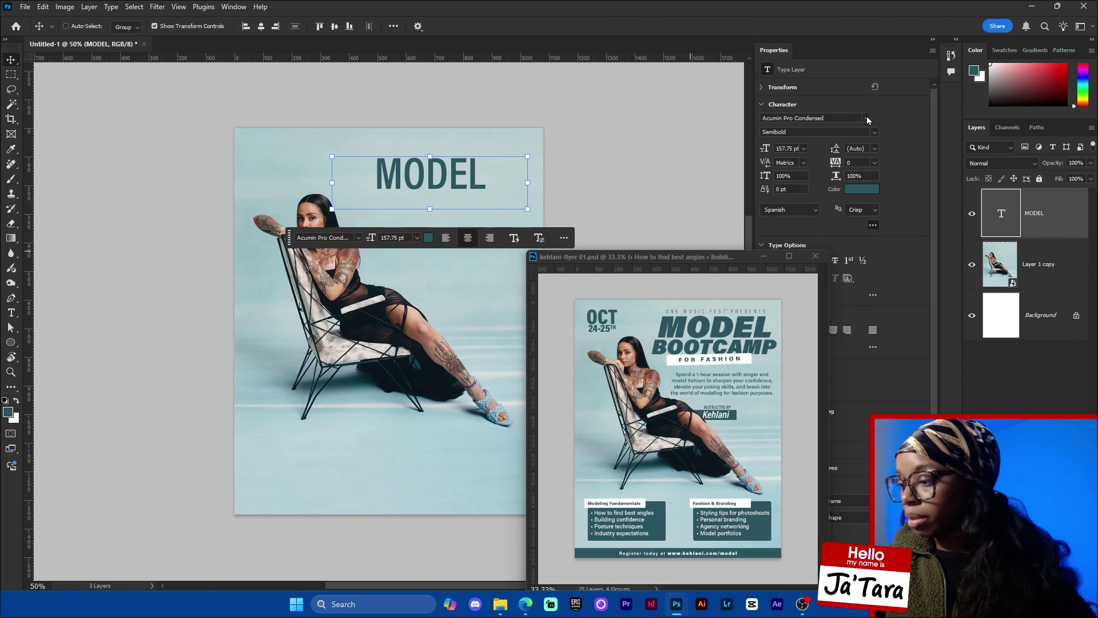
# Try Black Italic on the MODEL text, and change its font to Acumin VF Wide Ultra Black Italic.
pyautogui.click(876, 133)
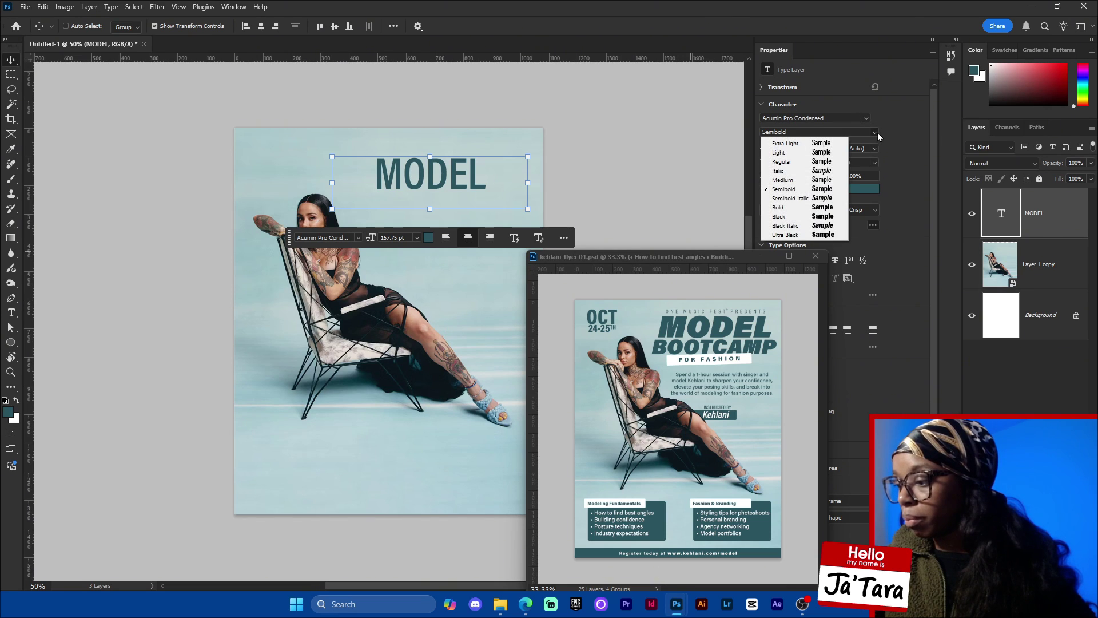
pyautogui.click(824, 226)
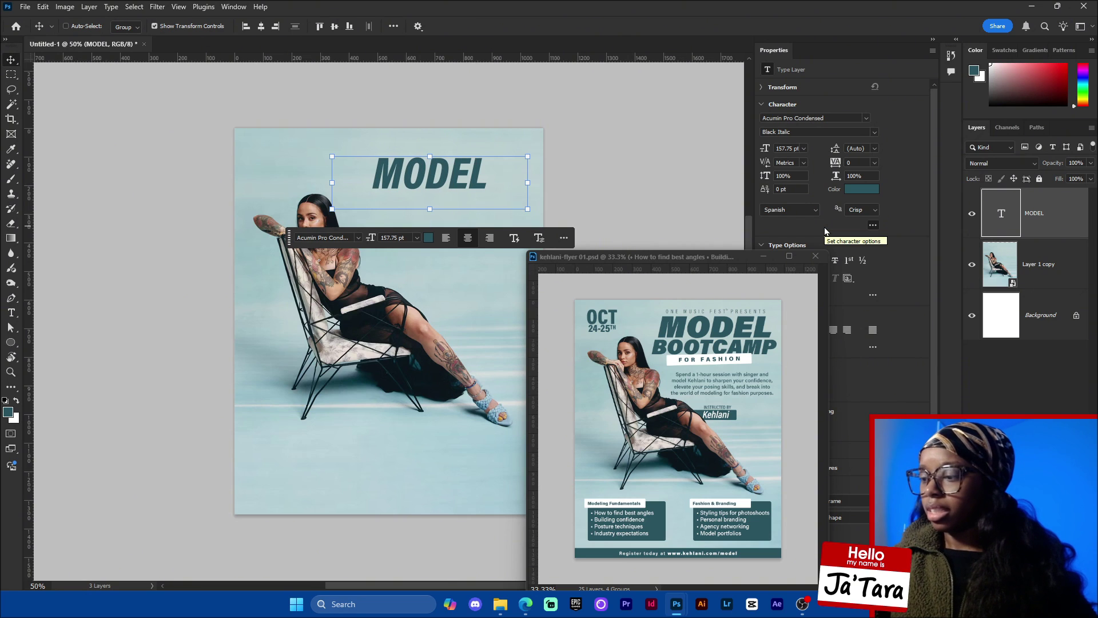
pyautogui.click(841, 117)
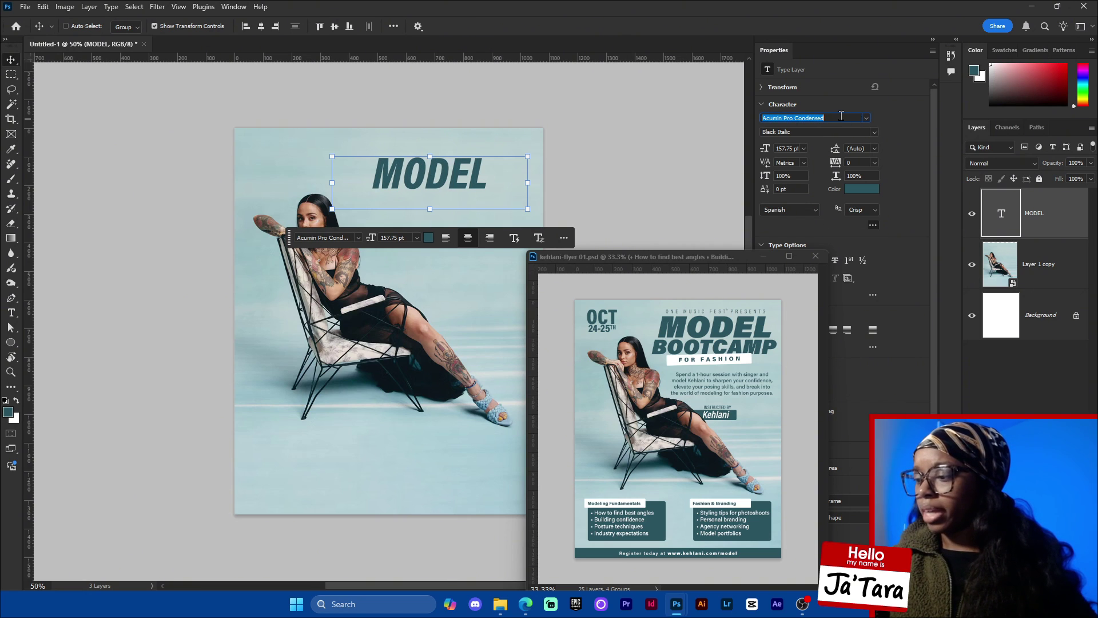
pyautogui.write('LACK WIDE')
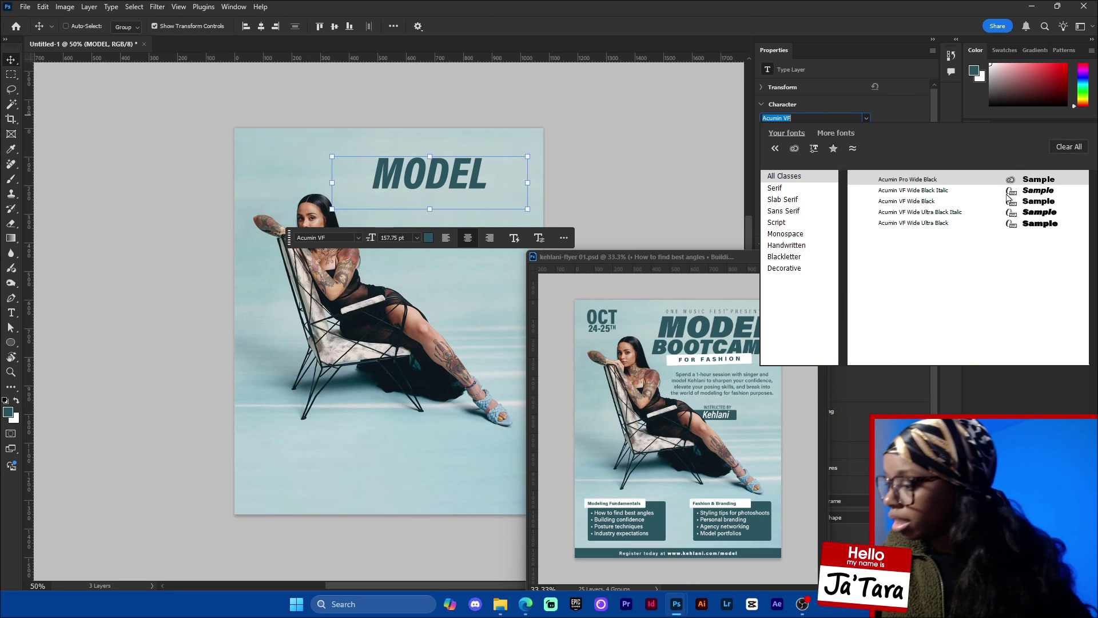
pyautogui.click(1038, 203)
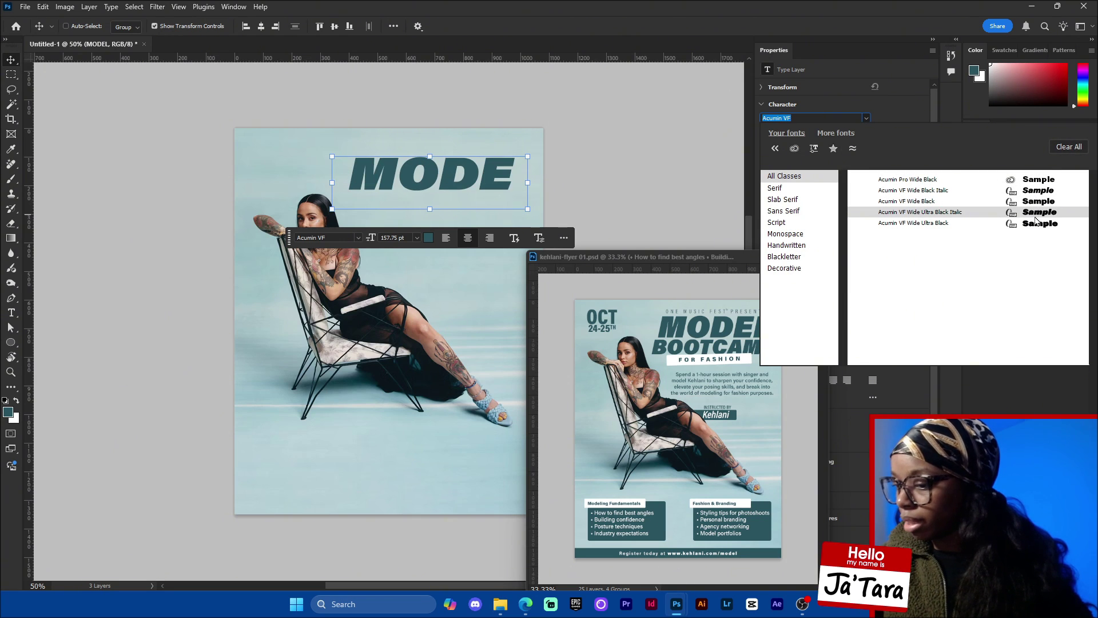
pyautogui.click(1039, 213)
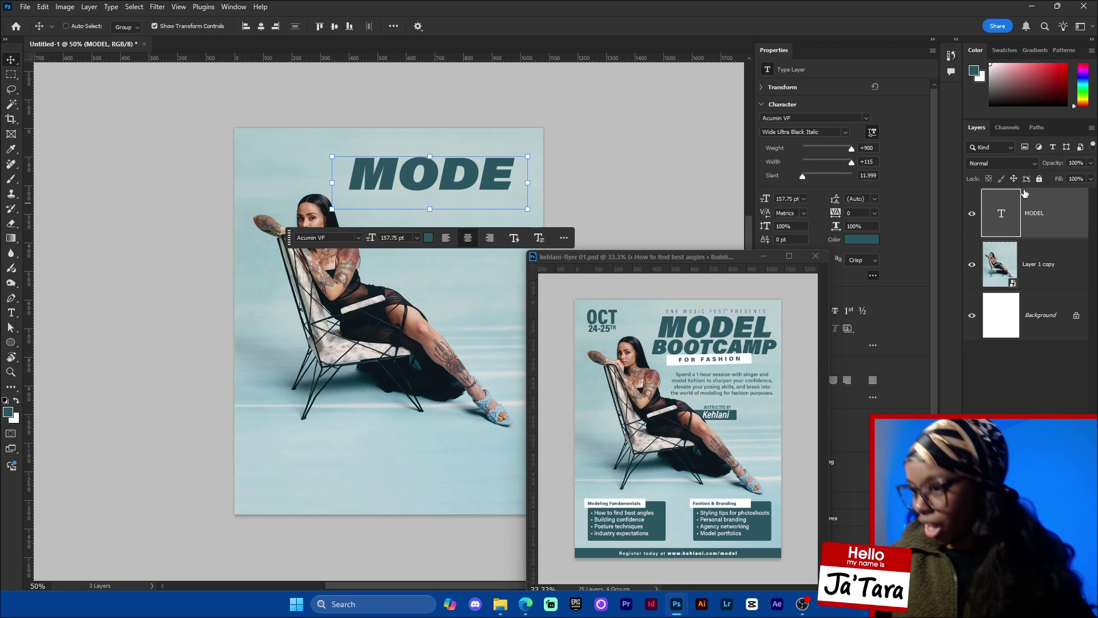
# Select the MODEL headline in kehlani-flyer 01.psd to check its font settings.
pyautogui.click(764, 335)
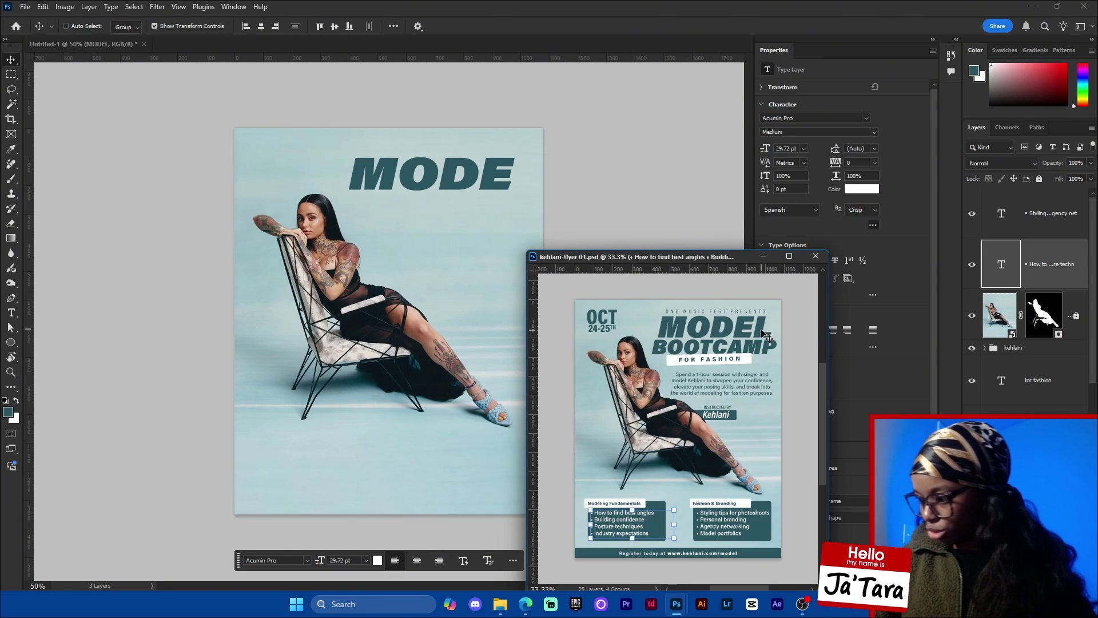
pyautogui.keyDown('ctrl'); pyautogui.click(763, 332); pyautogui.keyUp('ctrl')
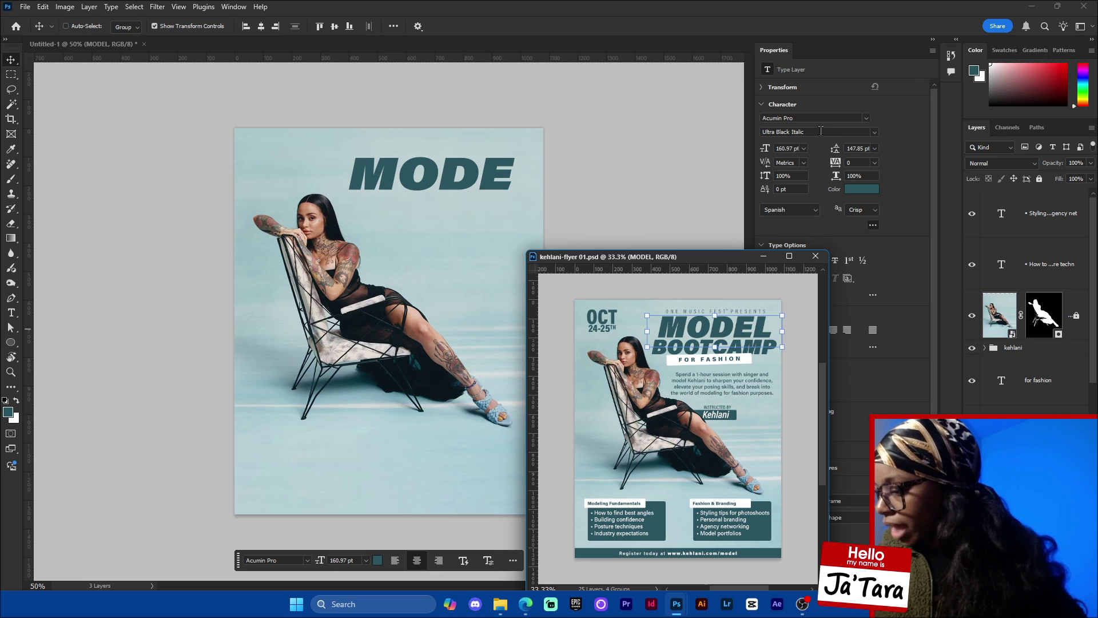
# Change the MODEL text's font in Untitled-1 to Acumin Pro Ultra Black Italic.
pyautogui.click(1063, 234)
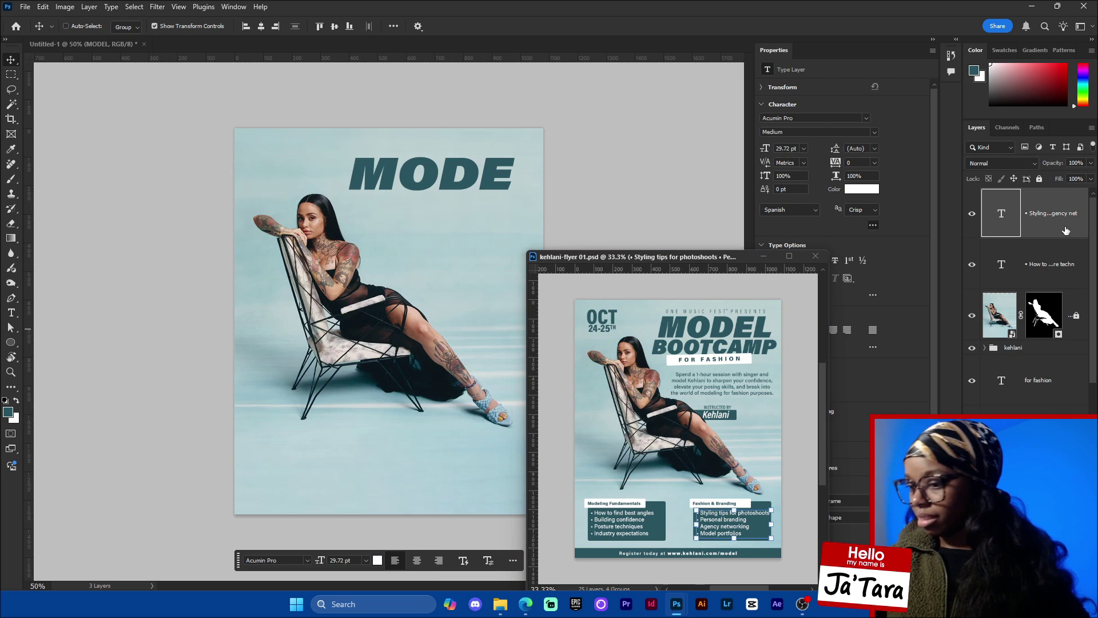
pyautogui.click(502, 174)
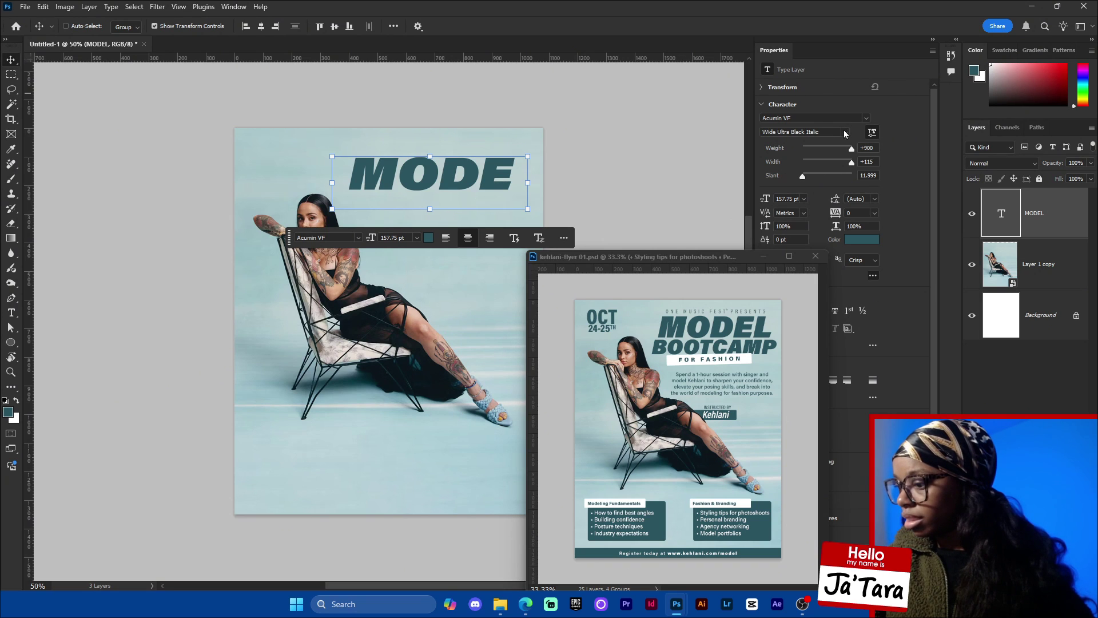
pyautogui.click(826, 117)
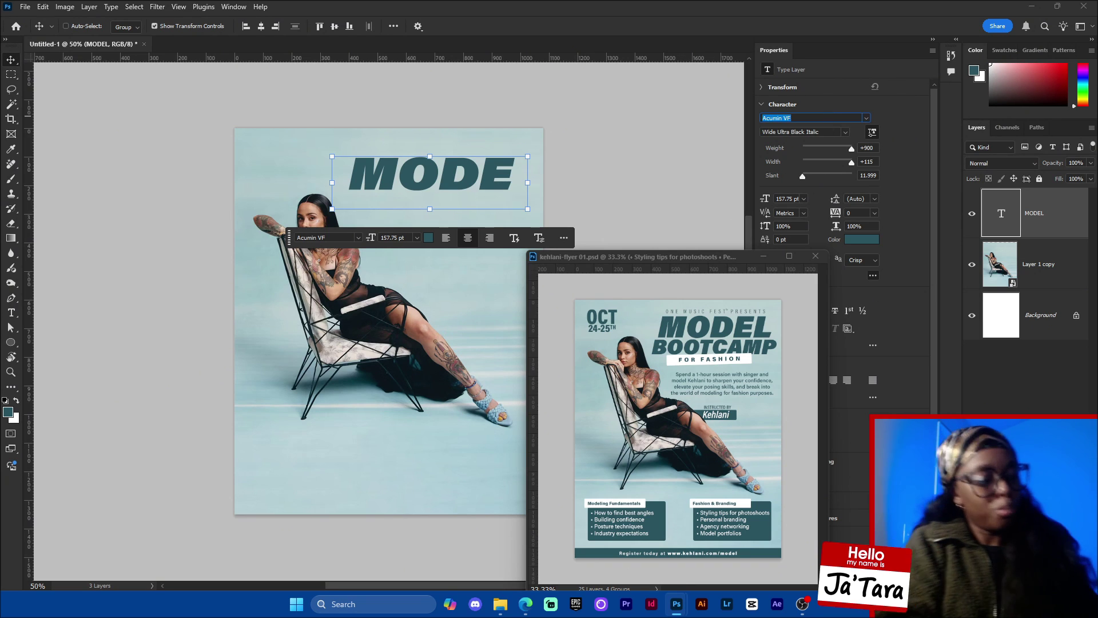
pyautogui.write('CUIN ULTRA')
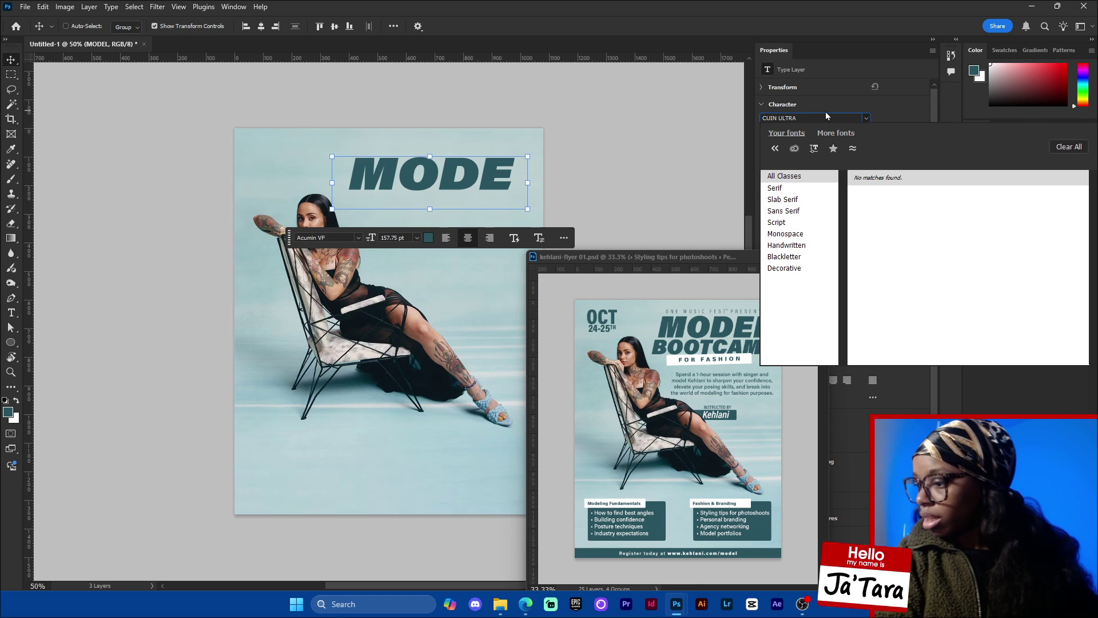
pyautogui.hotkey('ctrl', 'a')
pyautogui.write('A')
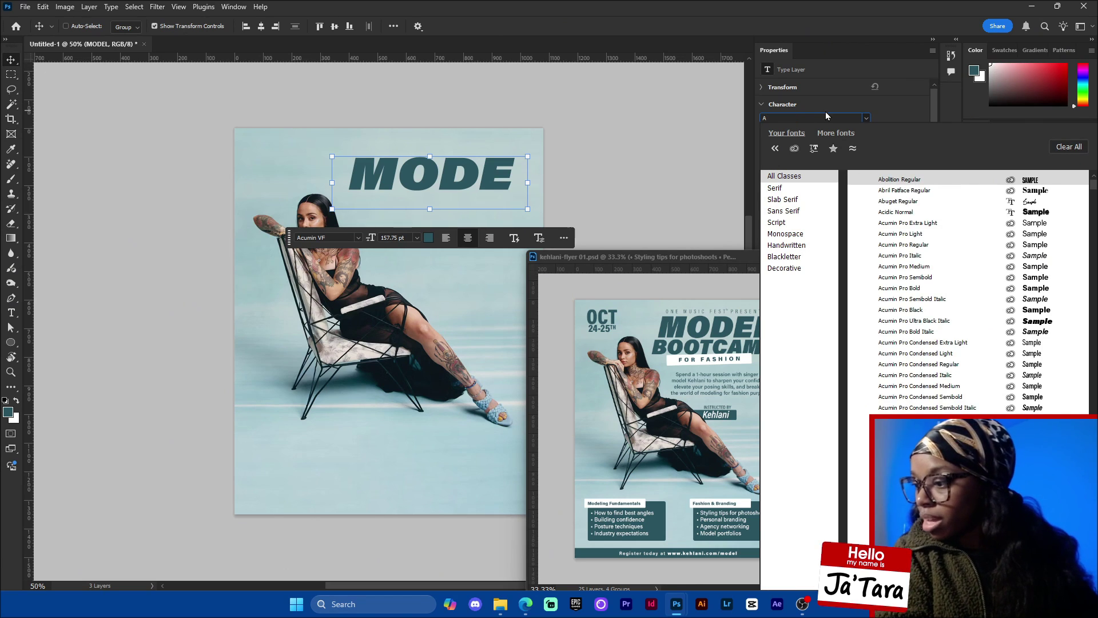
pyautogui.write('CUMIN ULTRA B')
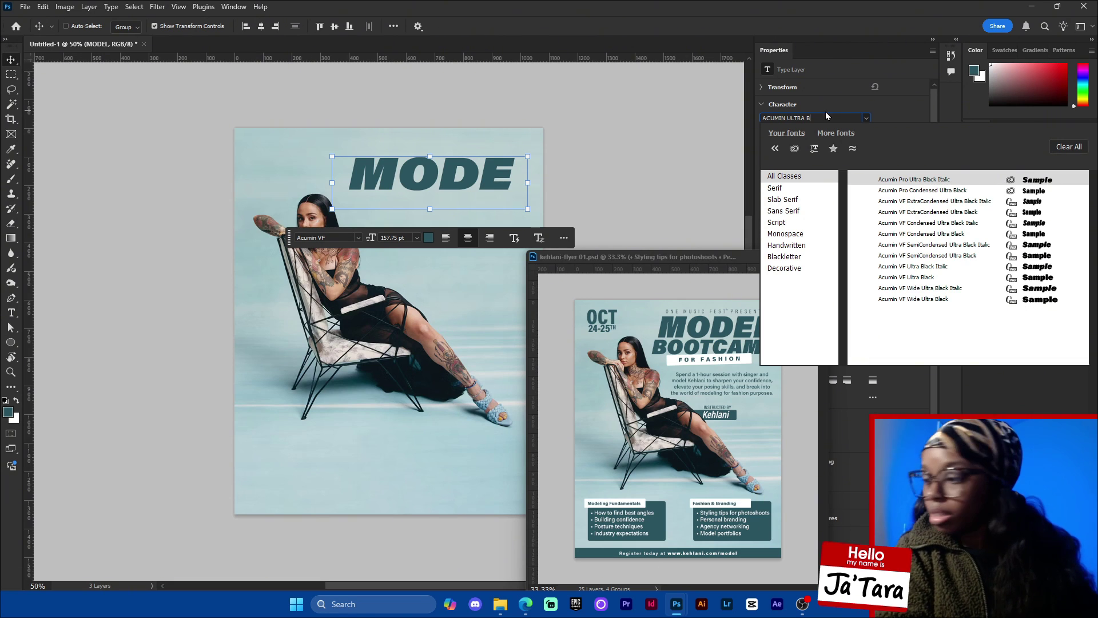
pyautogui.write('L')
pyautogui.press('Return')
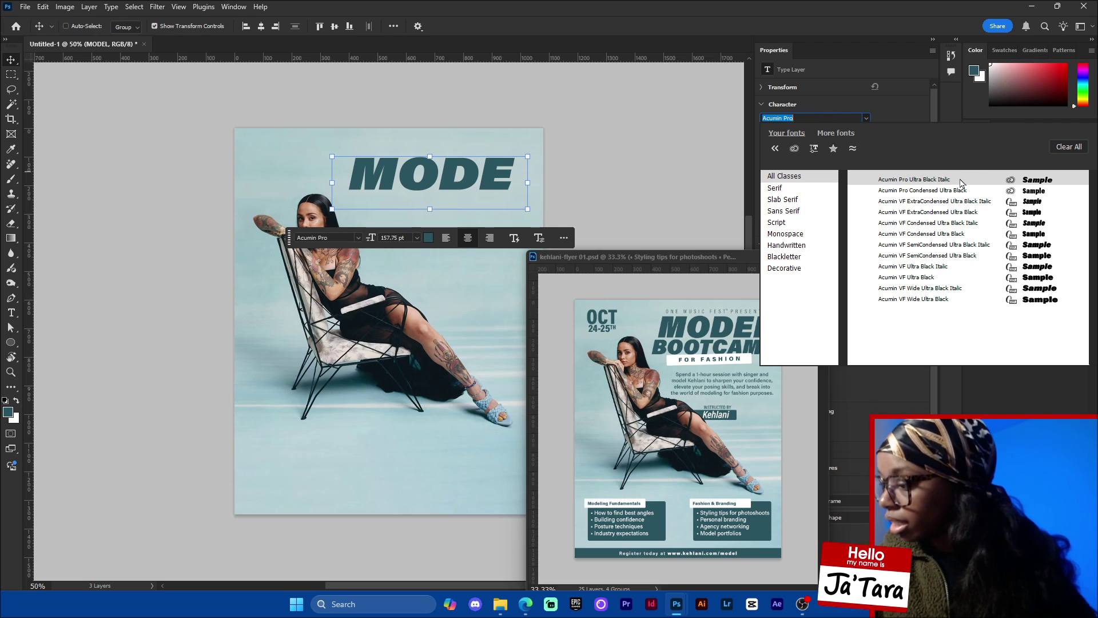
# Scale the MODEL text proportionally to about 87% and reposition it near the canvas's upper right.
pyautogui.moveTo(492, 180); pyautogui.dragTo(498, 178)
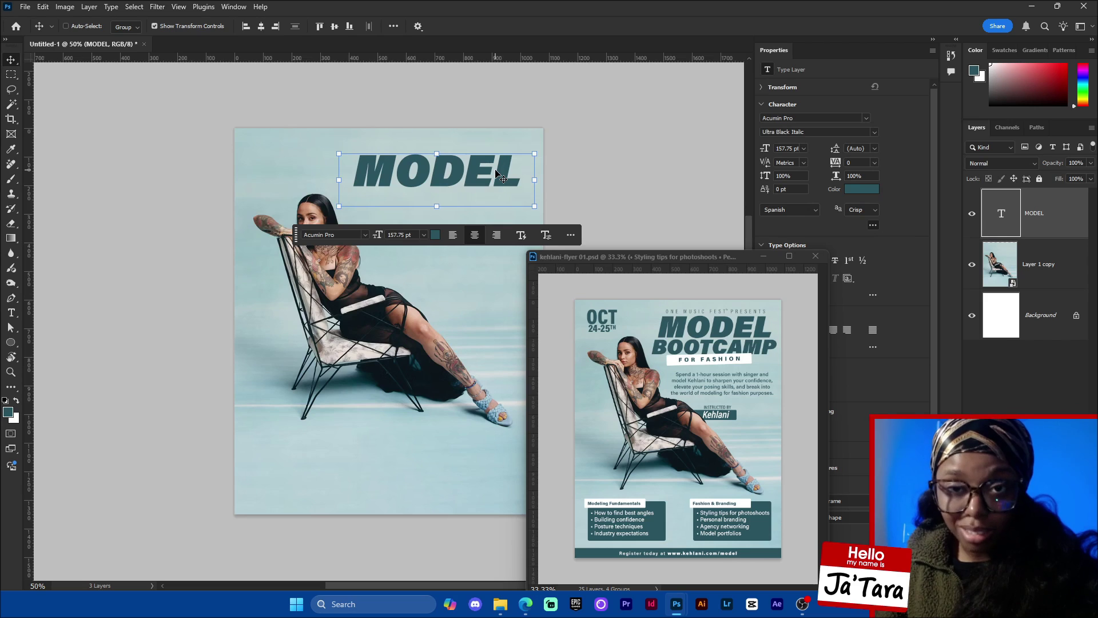
pyautogui.moveTo(496, 170)
pyautogui.mouseDown()
pyautogui.moveTo(540, 172)
pyautogui.moveTo(481, 174)
pyautogui.mouseUp()
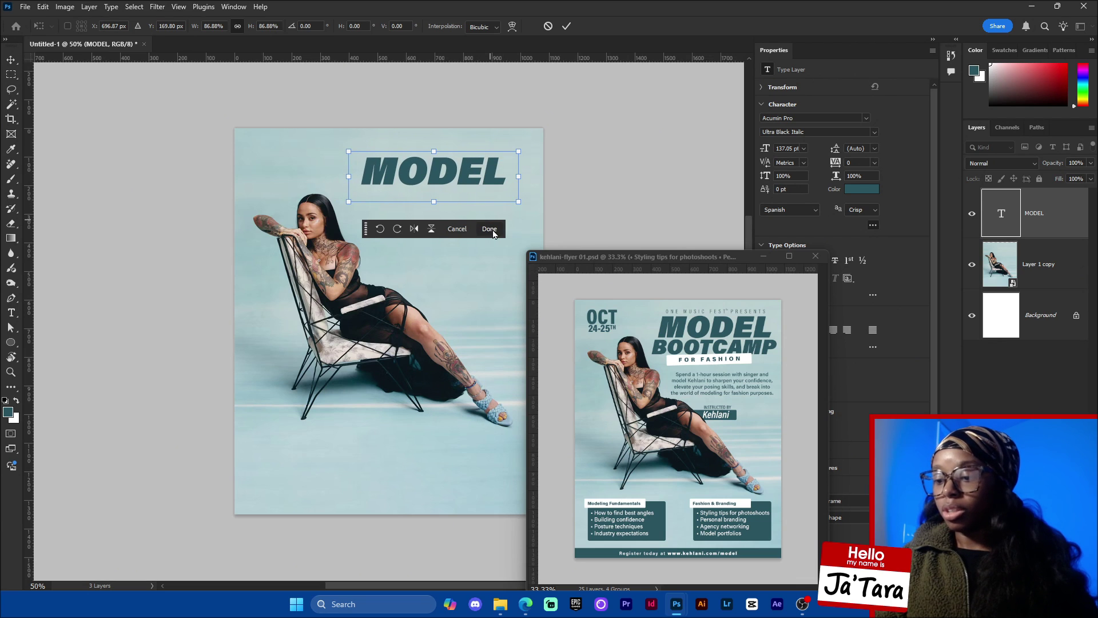
pyautogui.click(490, 229)
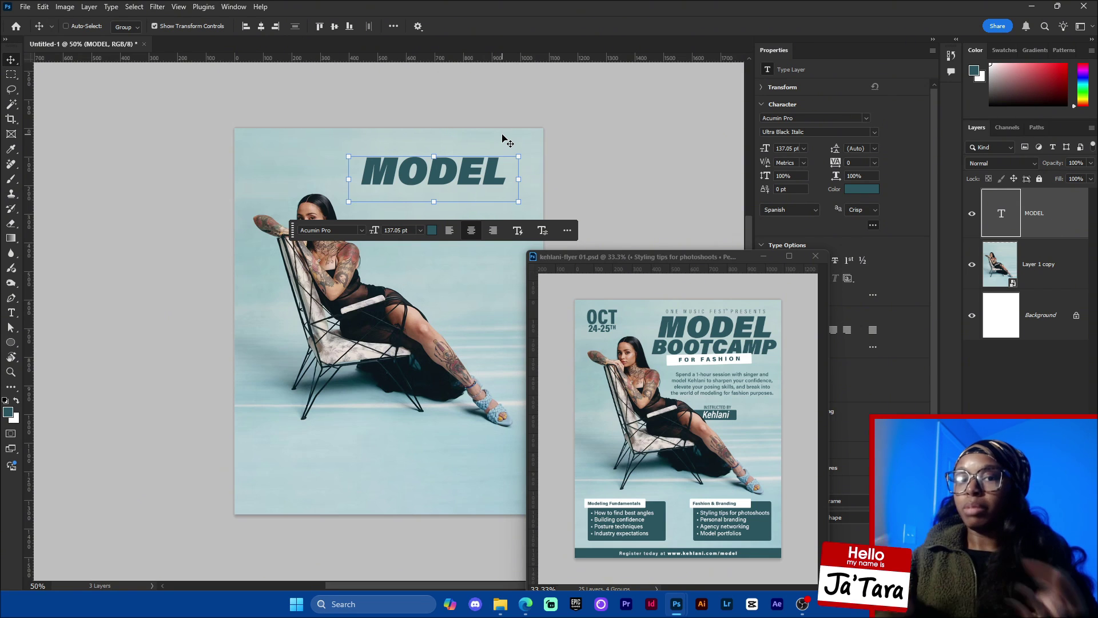
pyautogui.moveTo(493, 179); pyautogui.dragTo(488, 180)
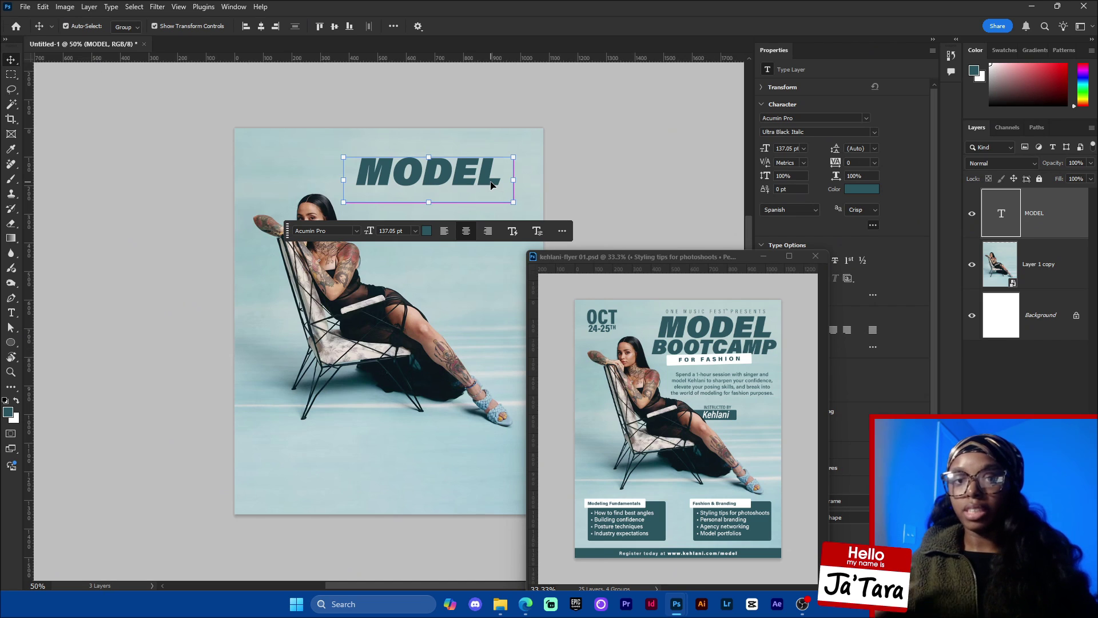
pyautogui.moveTo(491, 184); pyautogui.dragTo(477, 234)
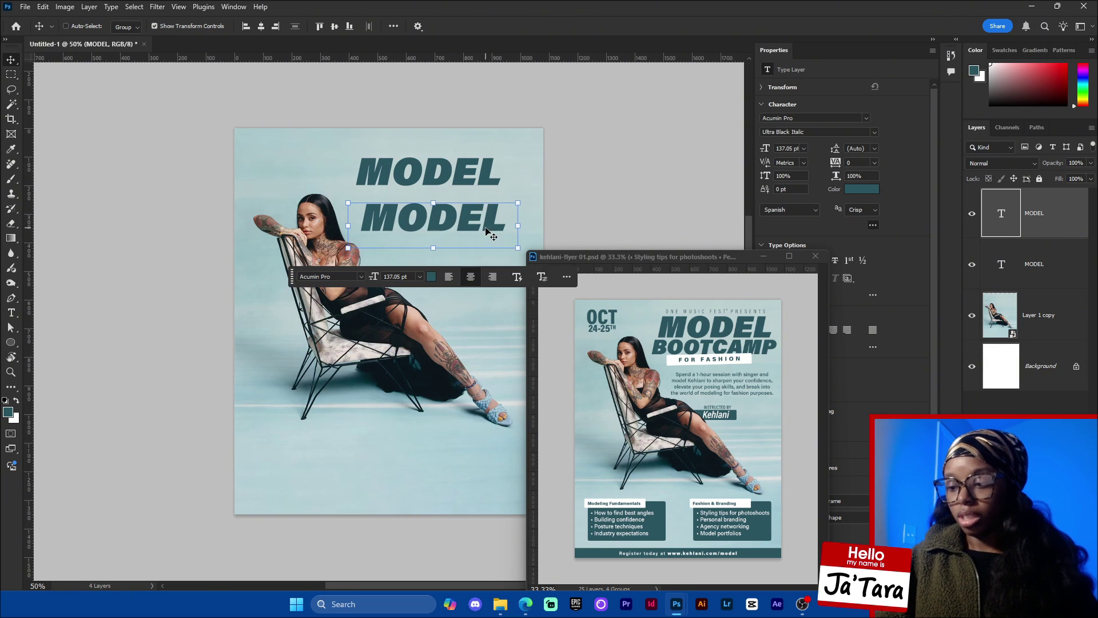
pyautogui.doubleClick(479, 229)
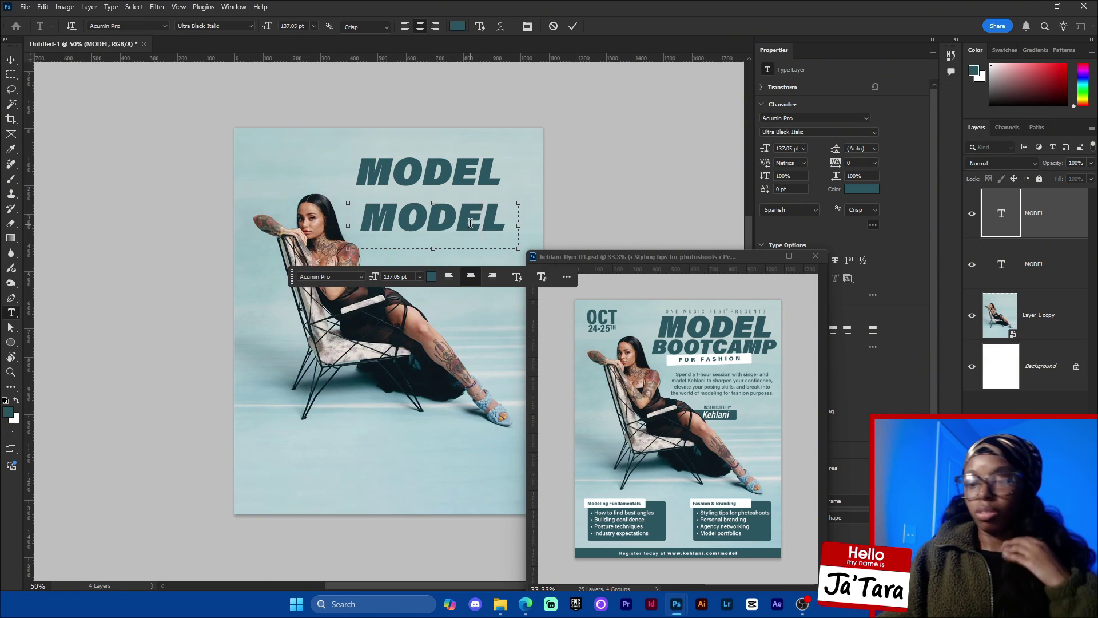
pyautogui.click(572, 26)
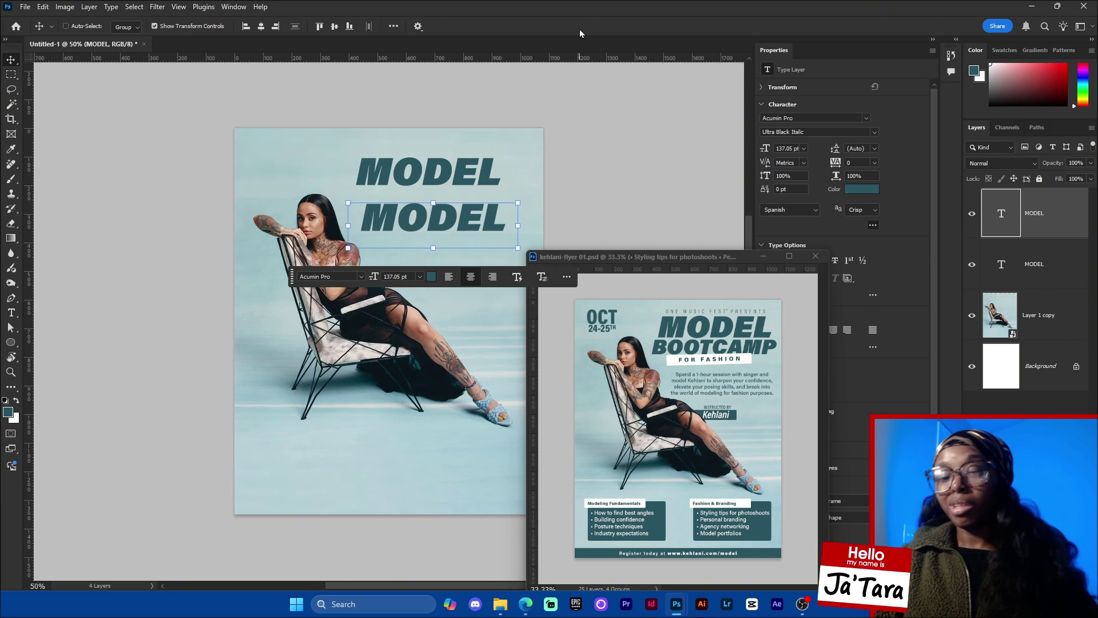
pyautogui.press('Delete')
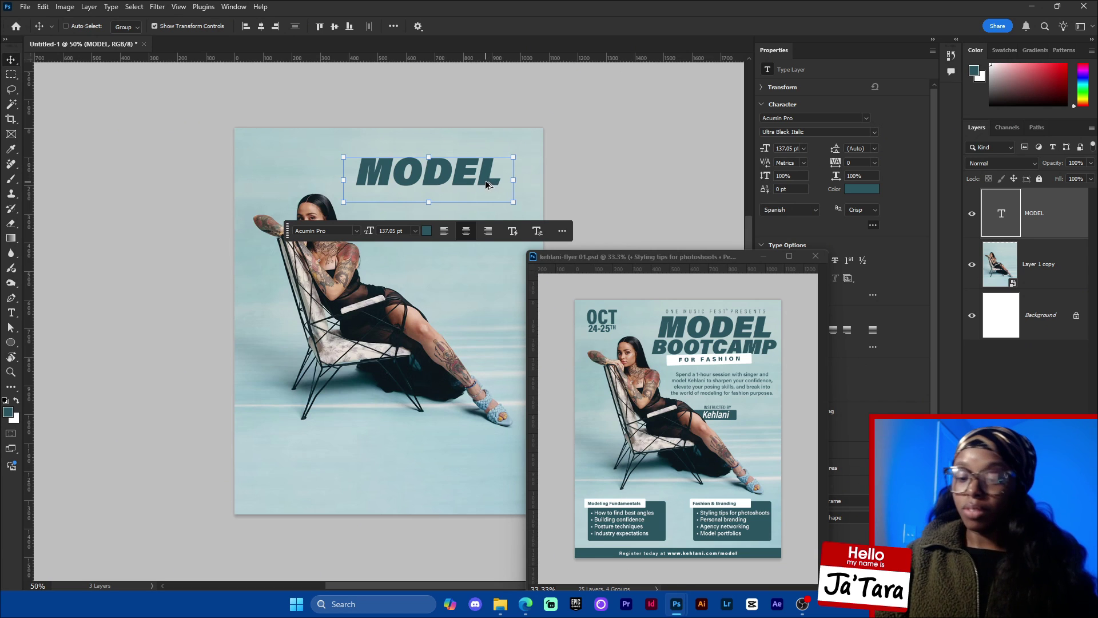
# Duplicate the MODEL text directly below the original, change the copy's wording to BOOTCAMP, and widen its text box to fit.
pyautogui.moveTo(486, 185); pyautogui.dragTo(492, 228)
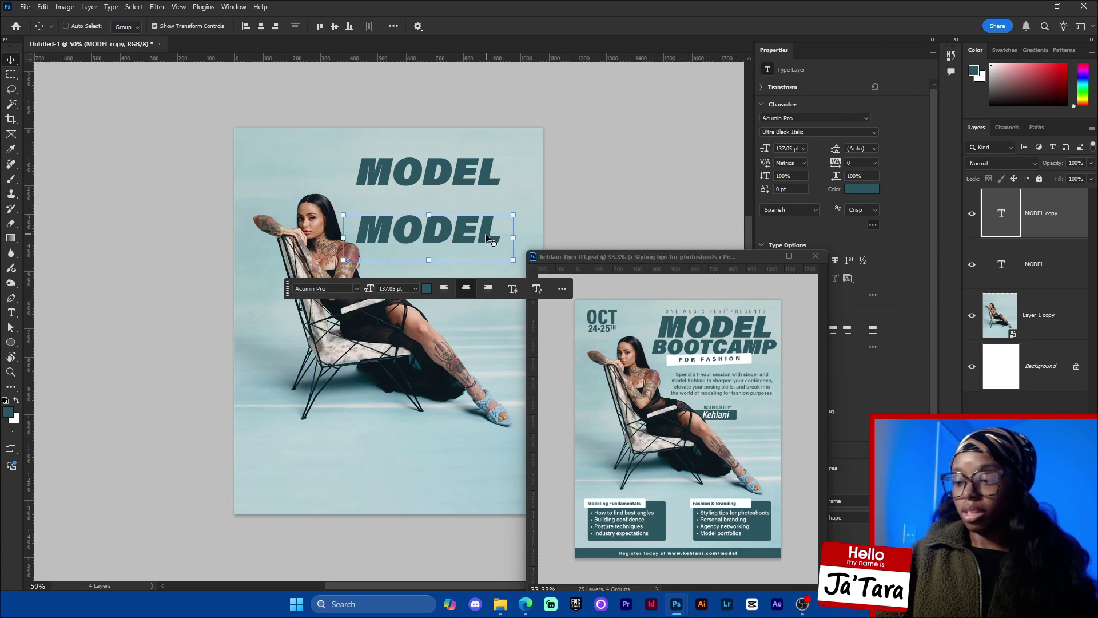
pyautogui.doubleClick(486, 234)
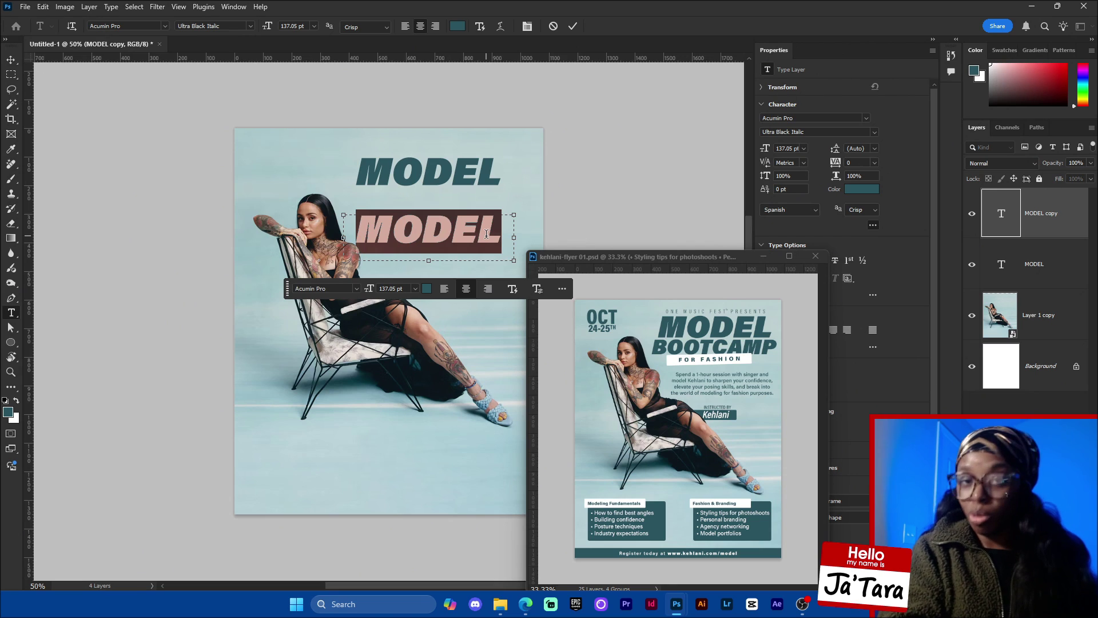
pyautogui.write('BOOTCA')
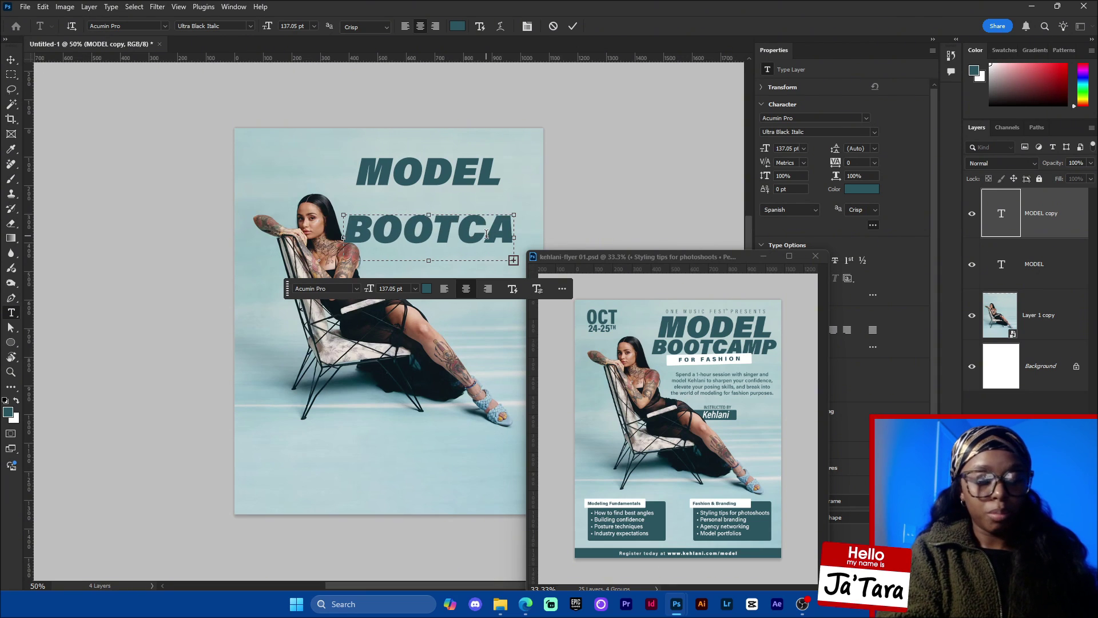
pyautogui.press('BackSpace')
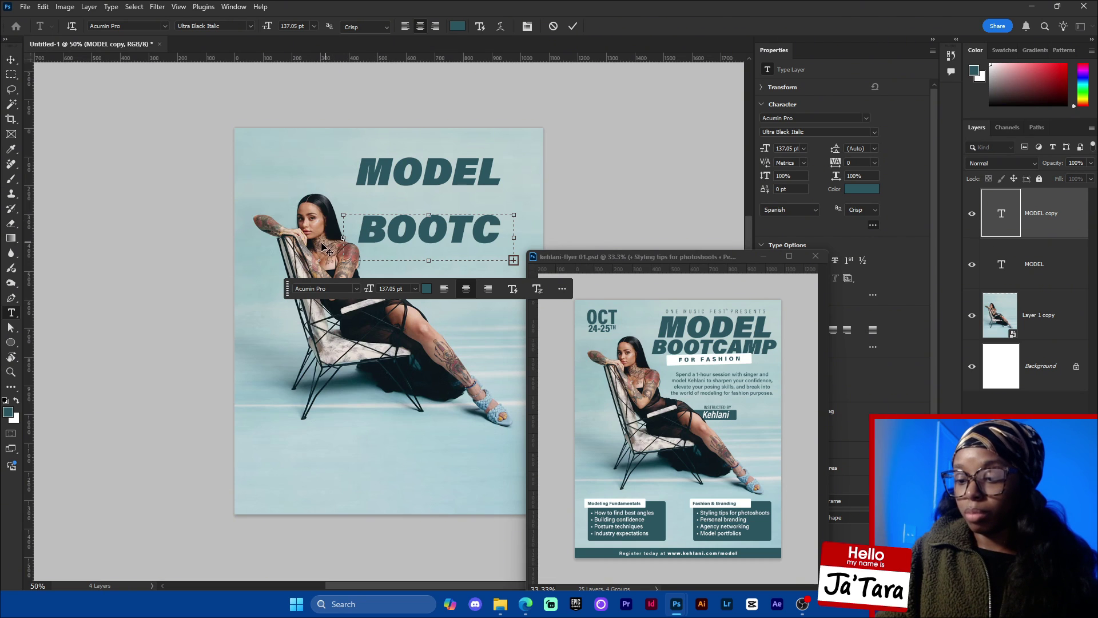
pyautogui.write('AMP')
pyautogui.moveTo(343, 238); pyautogui.dragTo(265, 252)
pyautogui.click(574, 28)
# Move BOOTCAMP up beneath MODEL and scale it proportionally to a font size of 105.22 pt.
pyautogui.press('v')
pyautogui.moveTo(487, 236); pyautogui.dragTo(503, 207)
pyautogui.hotkey('ctrl', 't')
pyautogui.moveTo(438, 213); pyautogui.dragTo(464, 211)
pyautogui.click(491, 250)
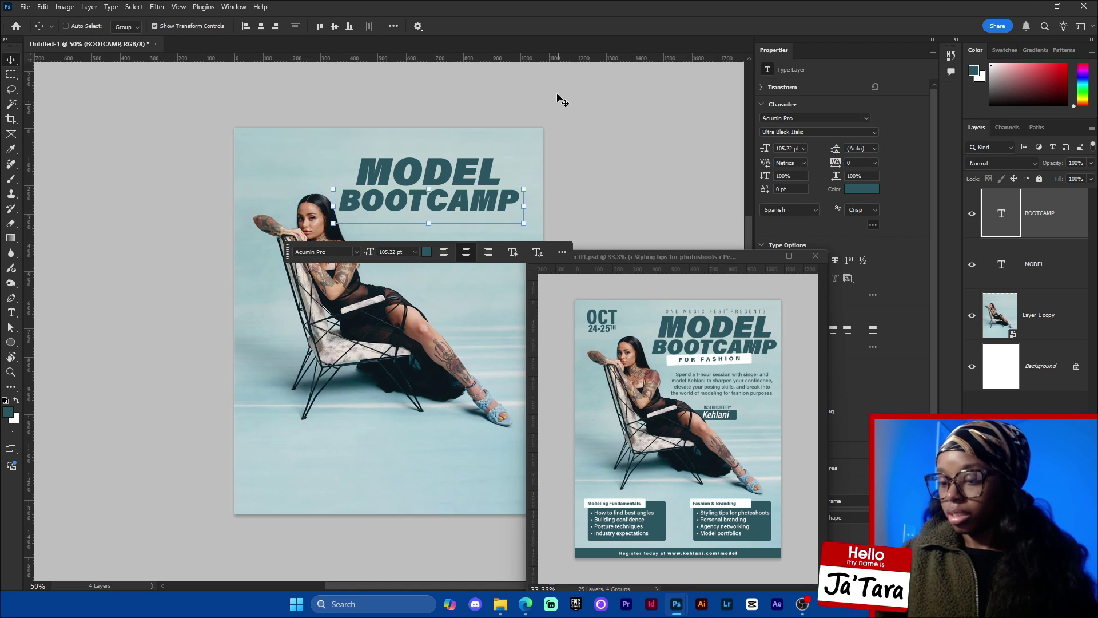
# Shift the MODEL headline slightly down and right so it sits close above BOOTCAMP.
pyautogui.doubleClick(490, 173)
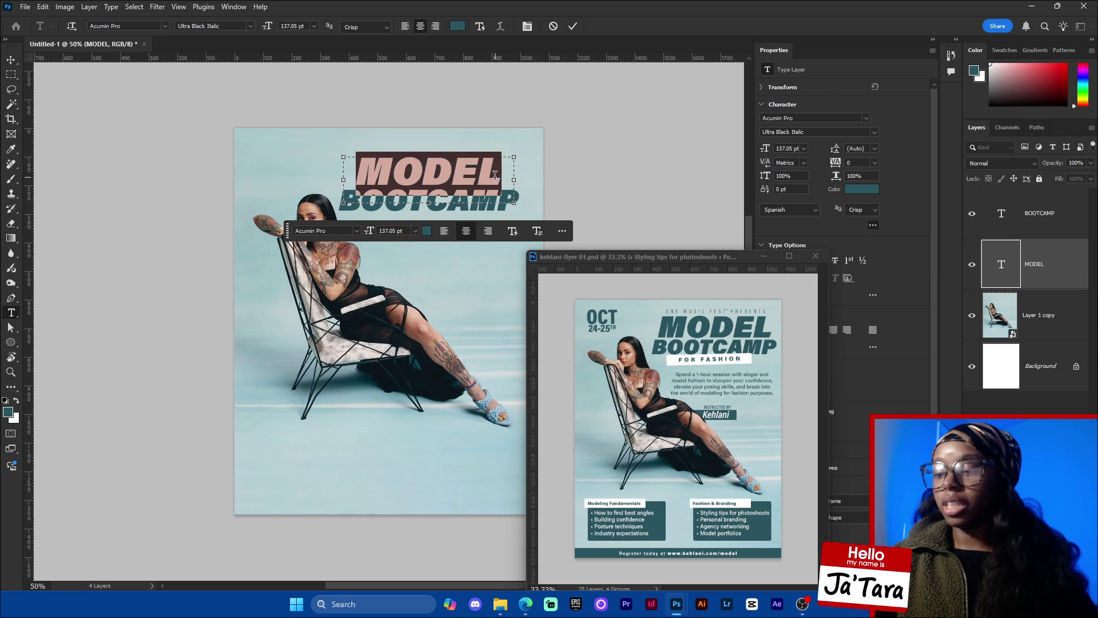
pyautogui.click(573, 27)
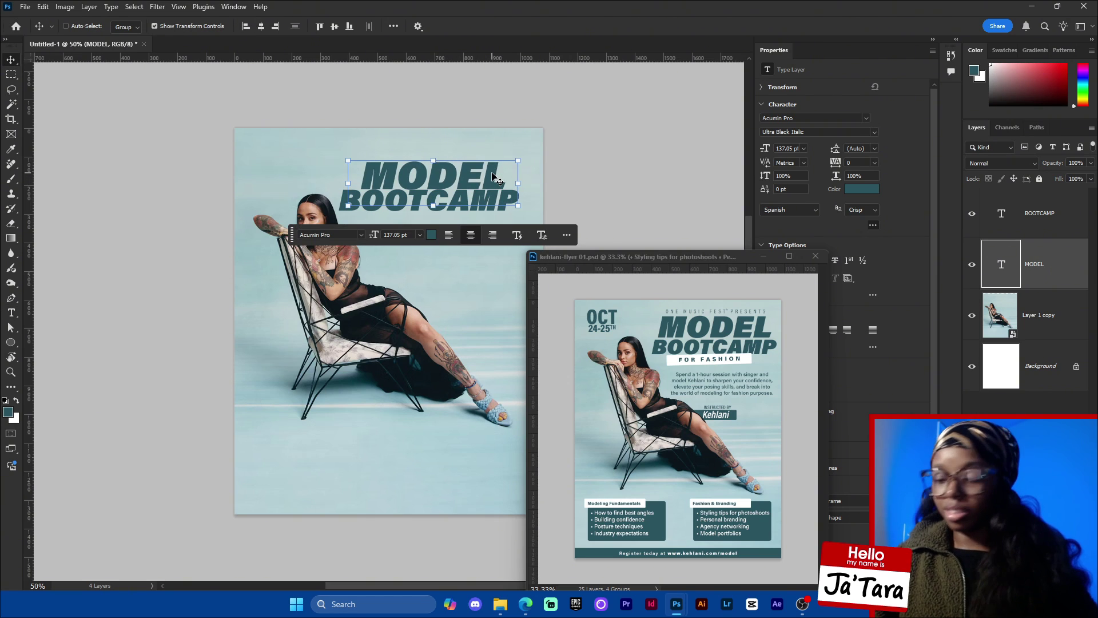
pyautogui.moveTo(491, 182)
pyautogui.mouseDown()
pyautogui.moveTo(490, 162)
pyautogui.moveTo(491, 178)
pyautogui.mouseUp()
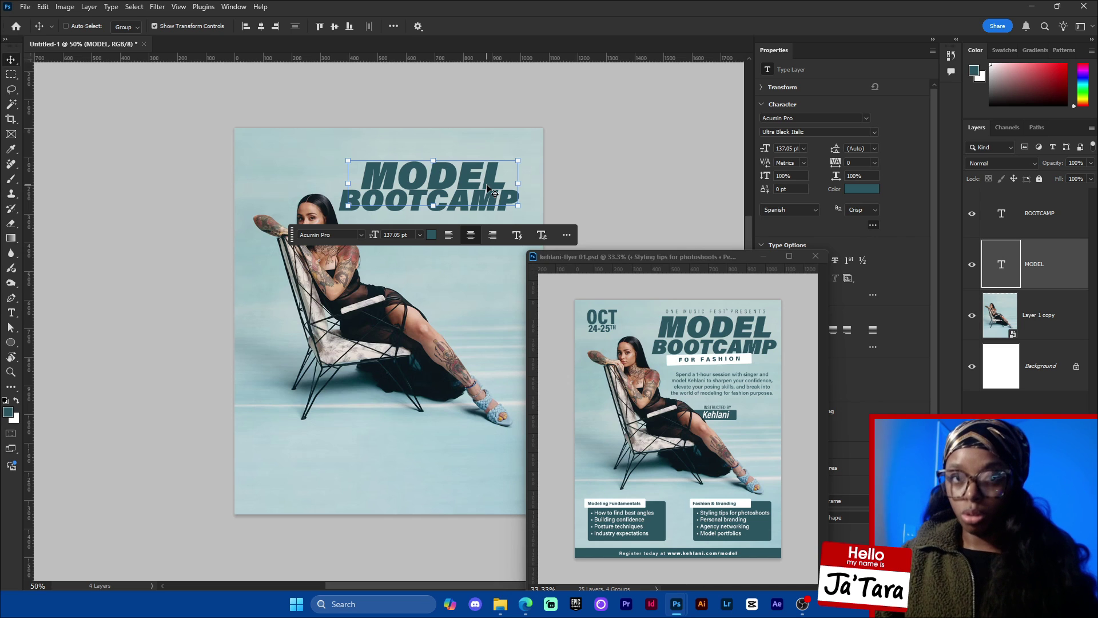
pyautogui.hotkey('ctrl', '+')
pyautogui.hotkey('ctrl', '+')
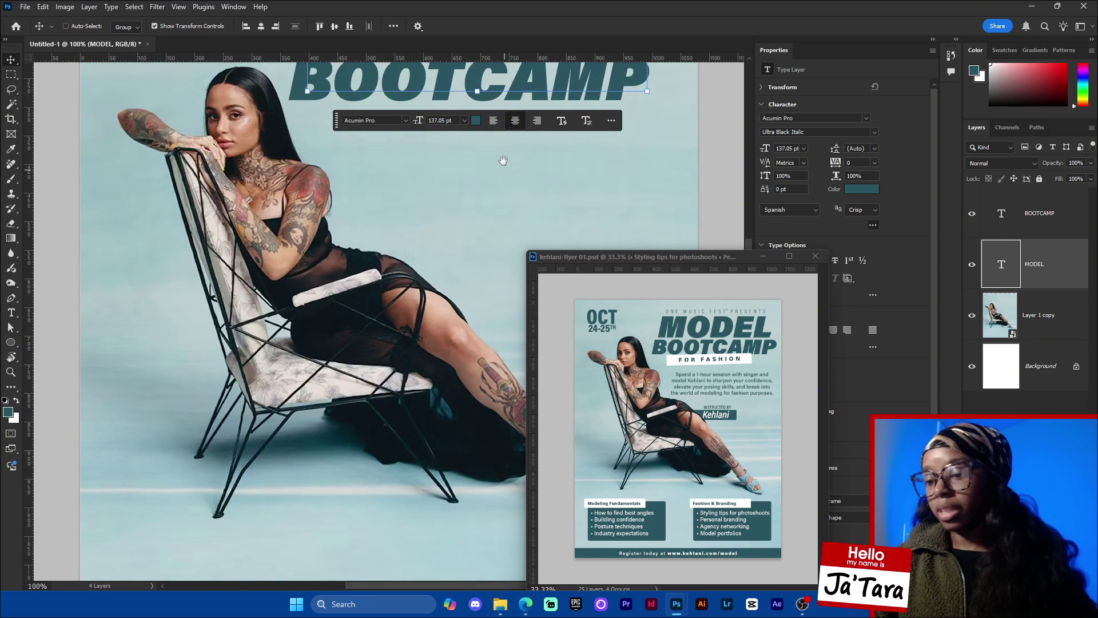
pyautogui.moveTo(510, 159); pyautogui.dragTo(440, 311)
pyautogui.moveTo(524, 188)
pyautogui.mouseDown()
pyautogui.moveTo(524, 177)
pyautogui.moveTo(522, 186)
pyautogui.mouseUp()
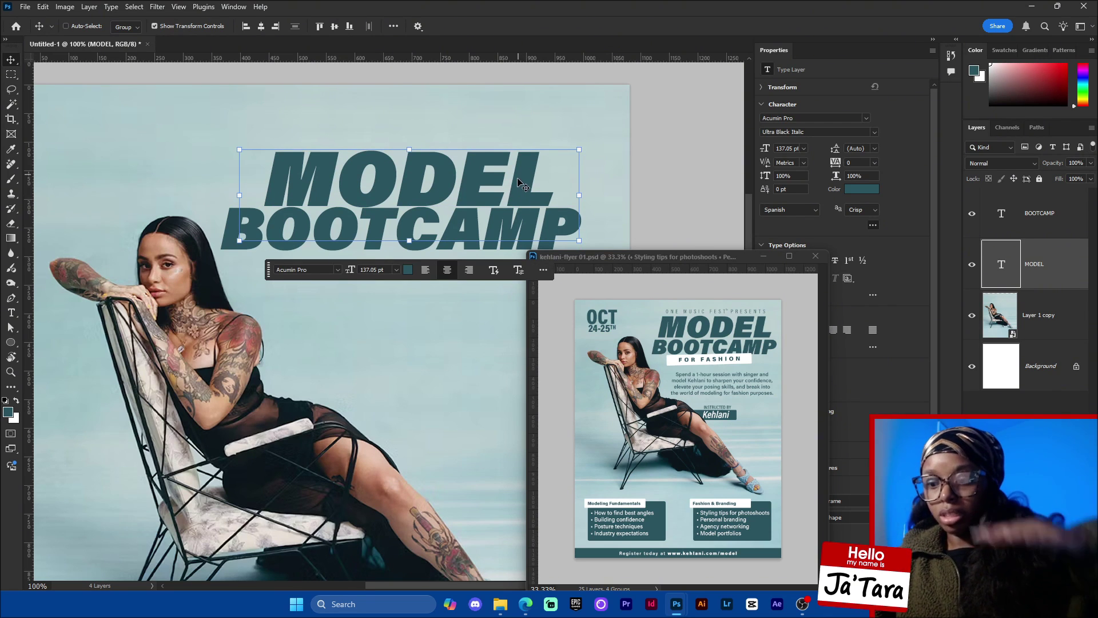
# Fine-tune the gap between the two headline lines by nudging MODEL slightly upward.
pyautogui.hotkey('ctrl', '+')
pyautogui.moveTo(503, 220); pyautogui.dragTo(456, 343)
pyautogui.moveTo(546, 195); pyautogui.dragTo(544, 166)
pyautogui.hotkey('ctrl', '-')
pyautogui.hotkey('ctrl', '-')
pyautogui.hotkey('ctrl', '-')
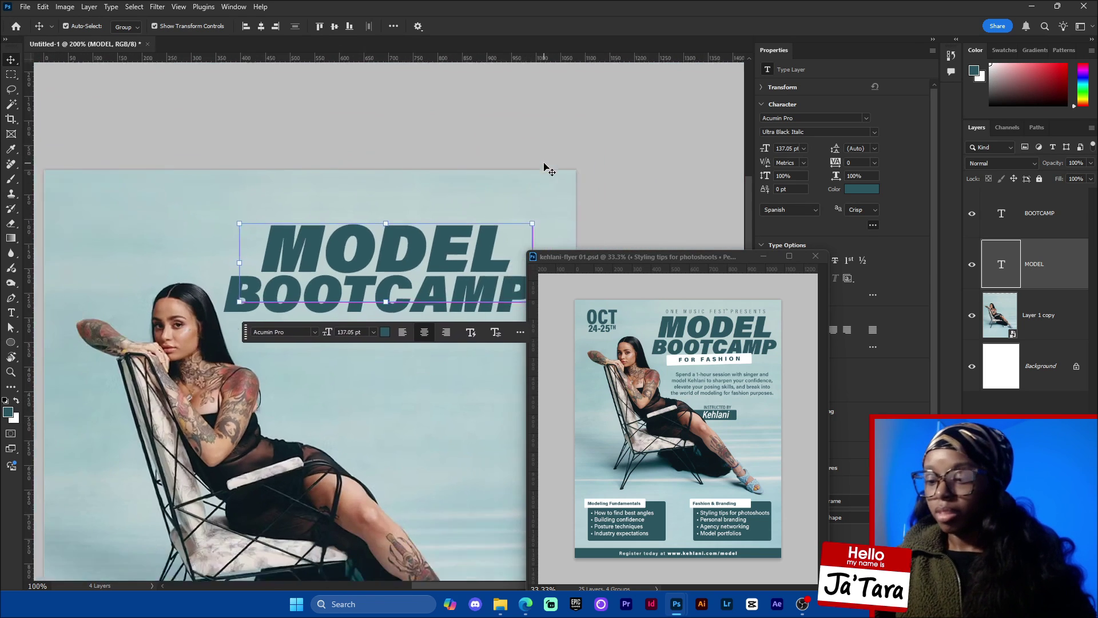
pyautogui.press('Up')
pyautogui.press('Up')
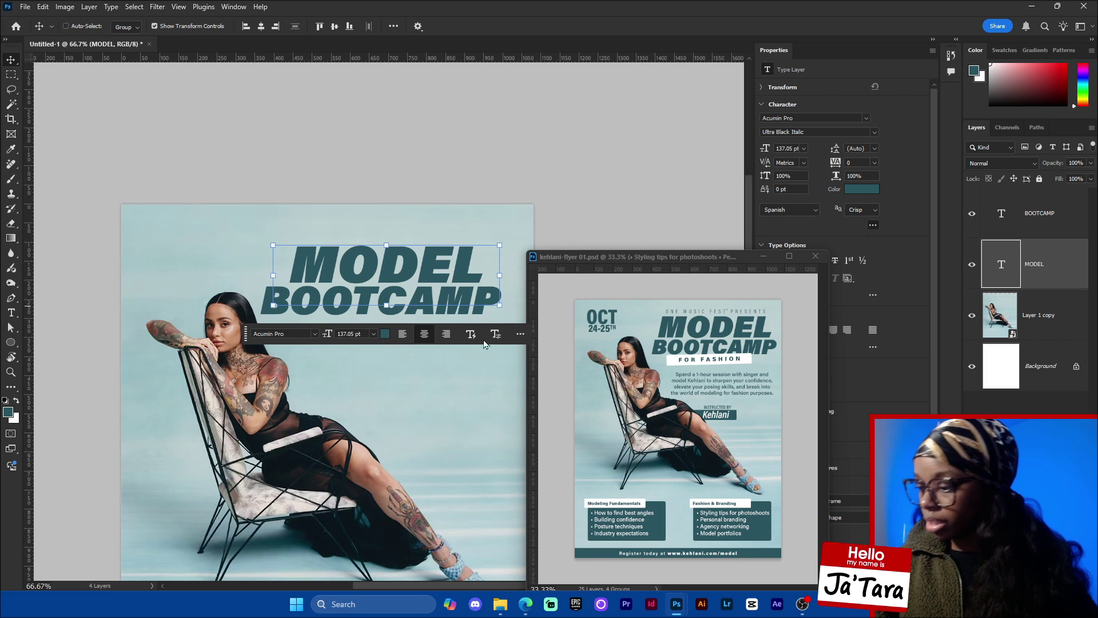
# Duplicate the MODEL text below BOOTCAMP and replace the copy's wording with ONE MUSIC FEST PRESENTS.
pyautogui.moveTo(460, 272); pyautogui.dragTo(486, 384)
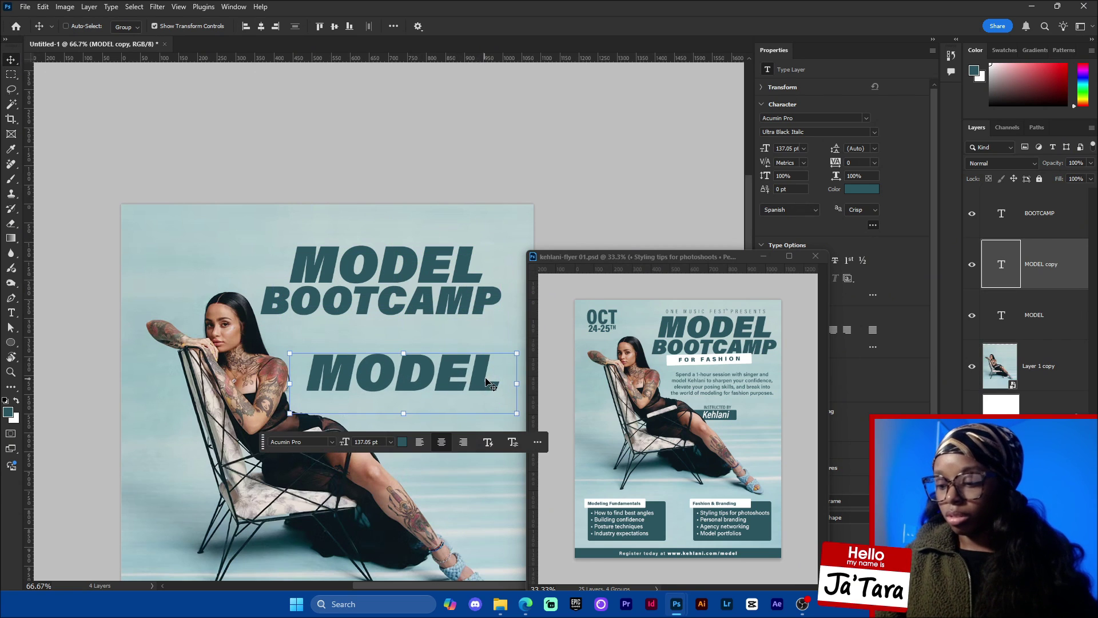
pyautogui.doubleClick(485, 382)
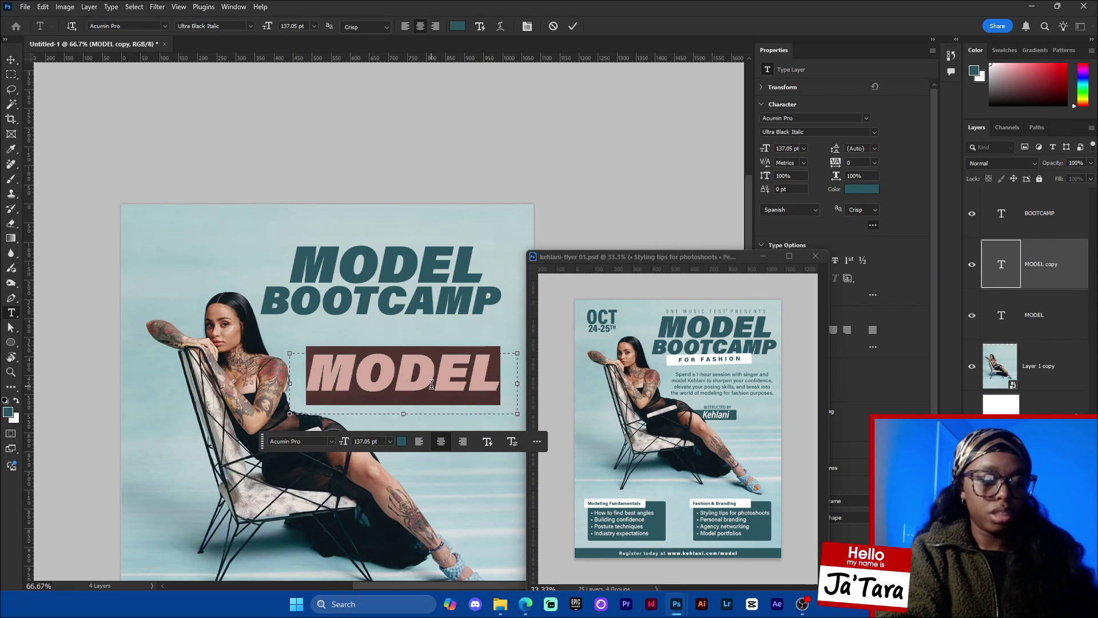
pyautogui.write('O')
pyautogui.press('BackSpace')
pyautogui.write('NE M')
pyautogui.press('BackSpace')
pyautogui.press('BackSpace')
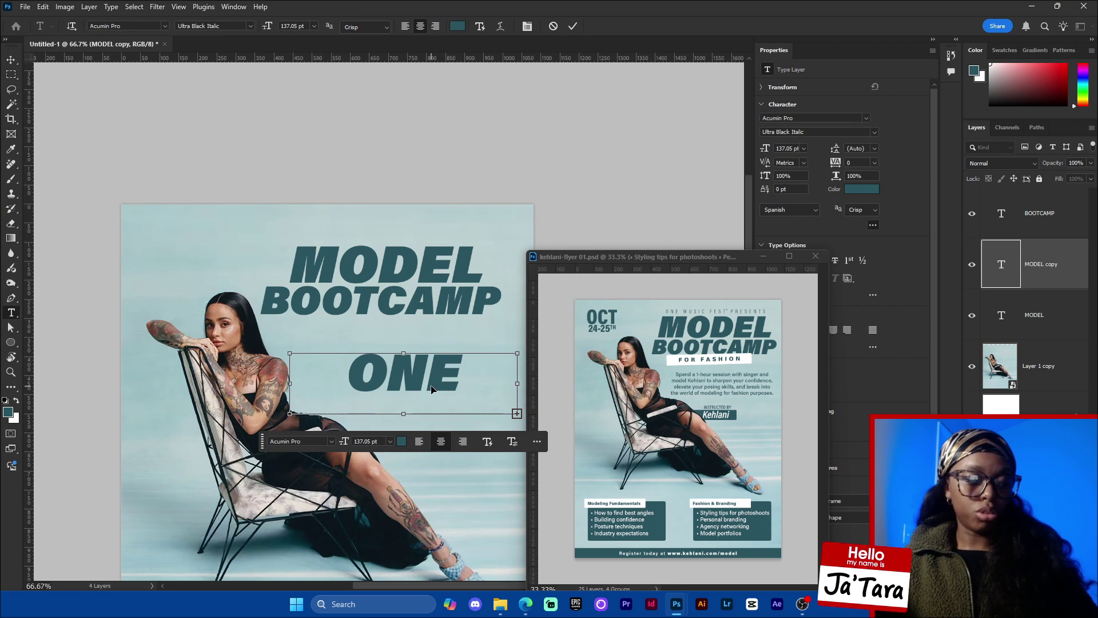
# Reduce the ONE MUSIC FEST PRESENTS text to one third of its font size, and lower it further to 26 pt.
pyautogui.hotkey('ctrl', 'a')
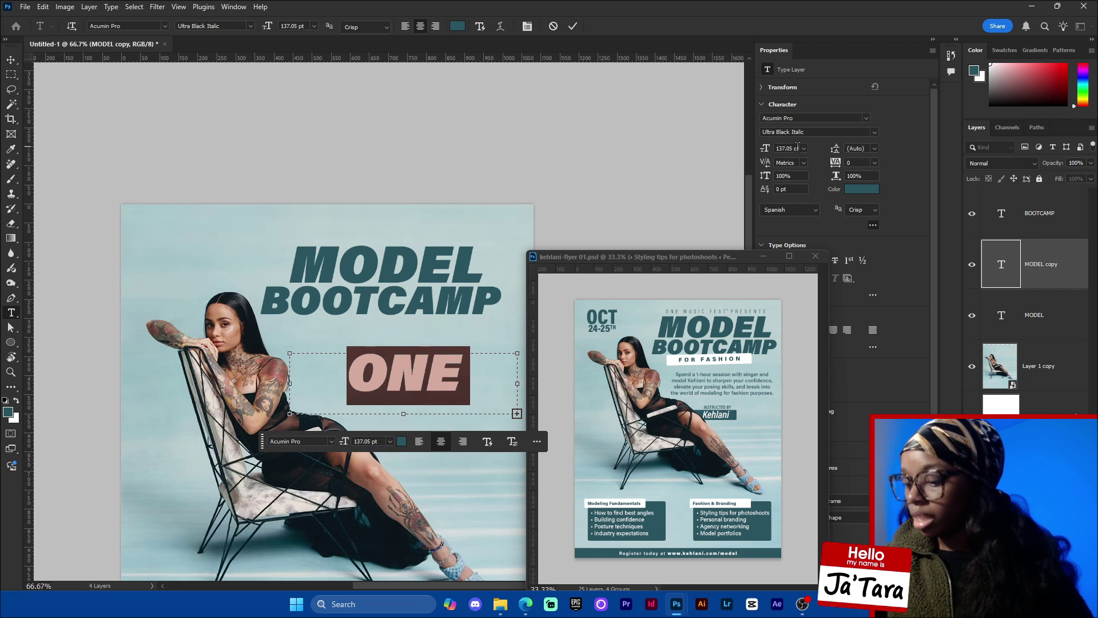
pyautogui.click(382, 442)
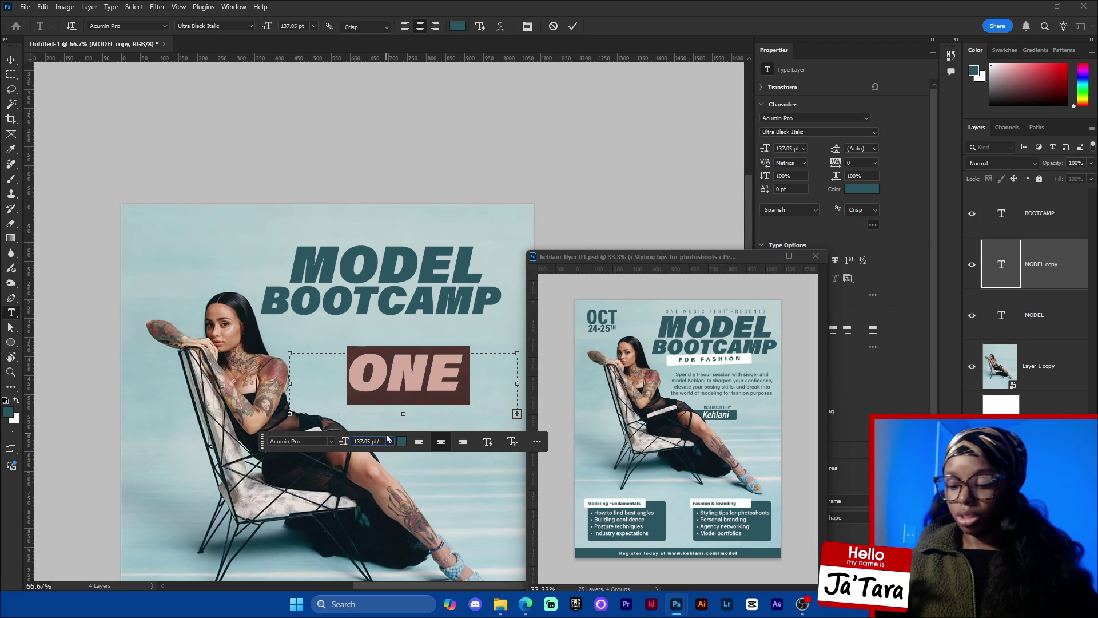
pyautogui.press('Return')
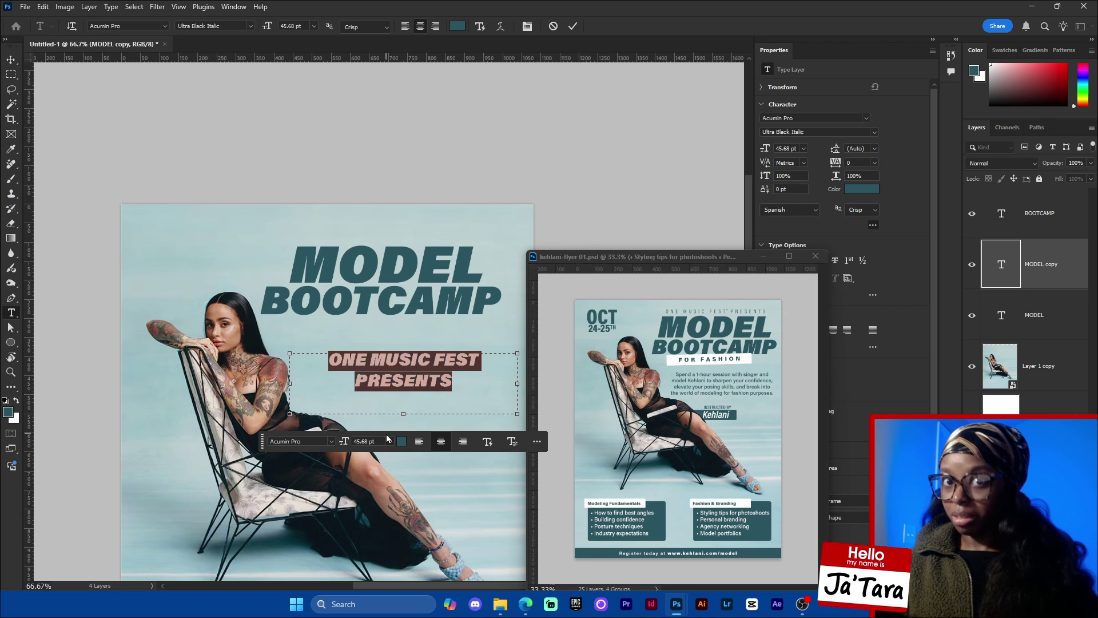
pyautogui.click(383, 439)
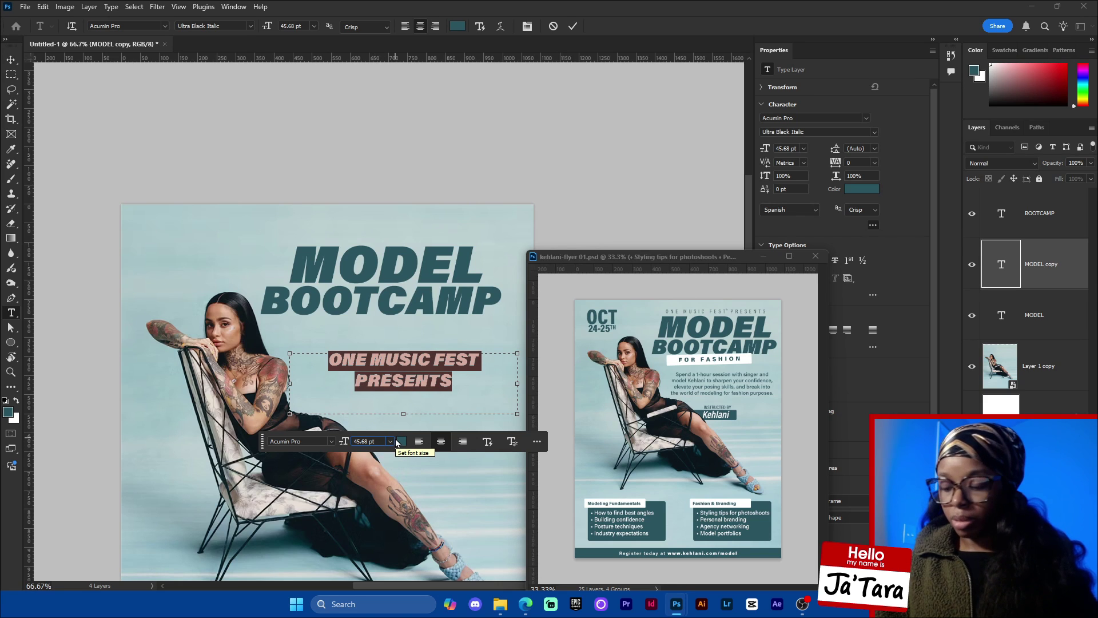
pyautogui.hotkey('shift', 'Down')
pyautogui.hotkey('shift', 'Down')
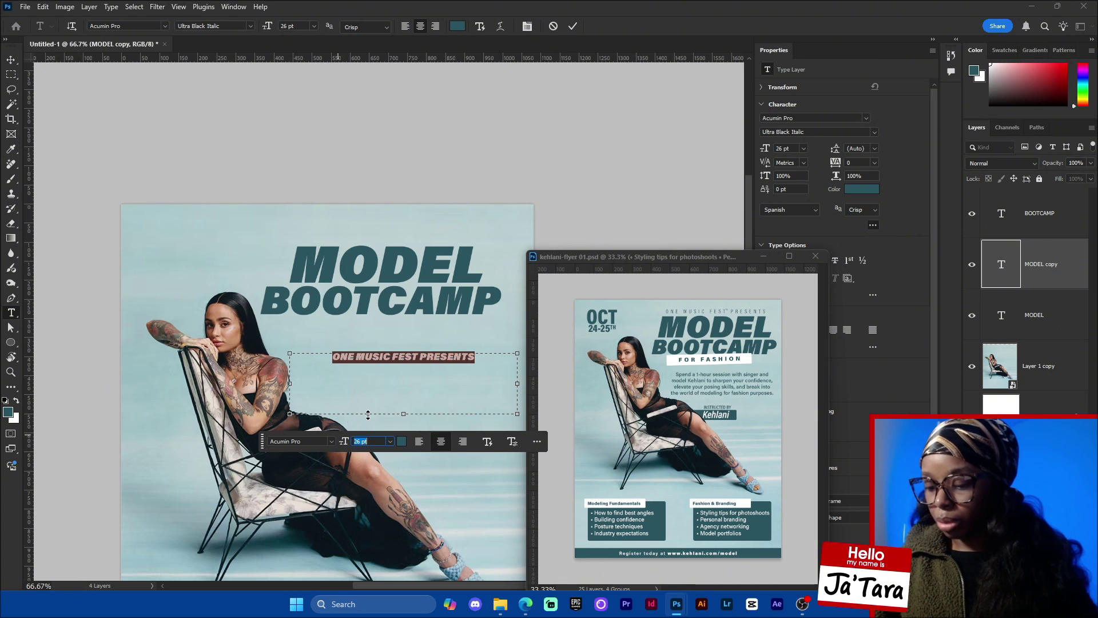
# Change the ONE MUSIC FEST PRESENTS text's font to Acumin Pro Condensed Light.
pyautogui.click(573, 27)
pyautogui.press('v')
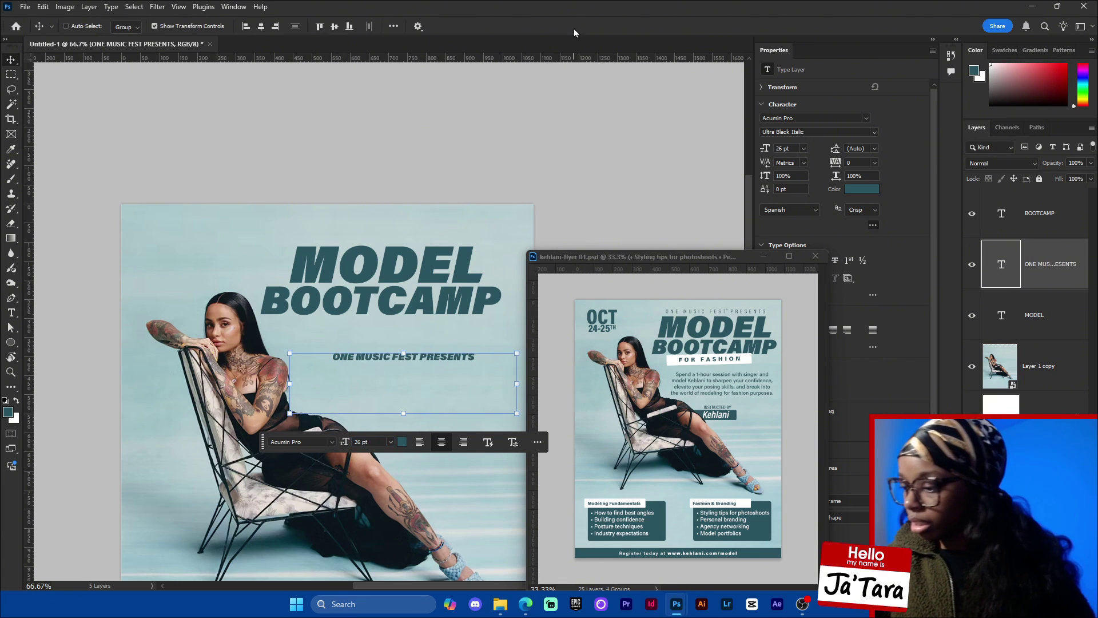
pyautogui.click(838, 118)
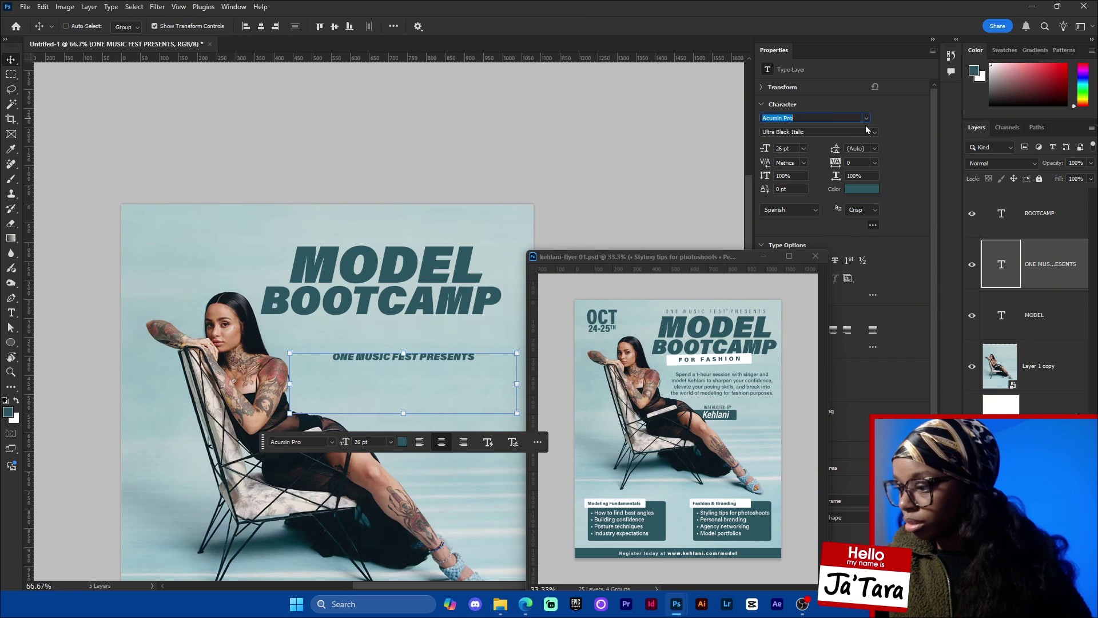
pyautogui.write('cumi')
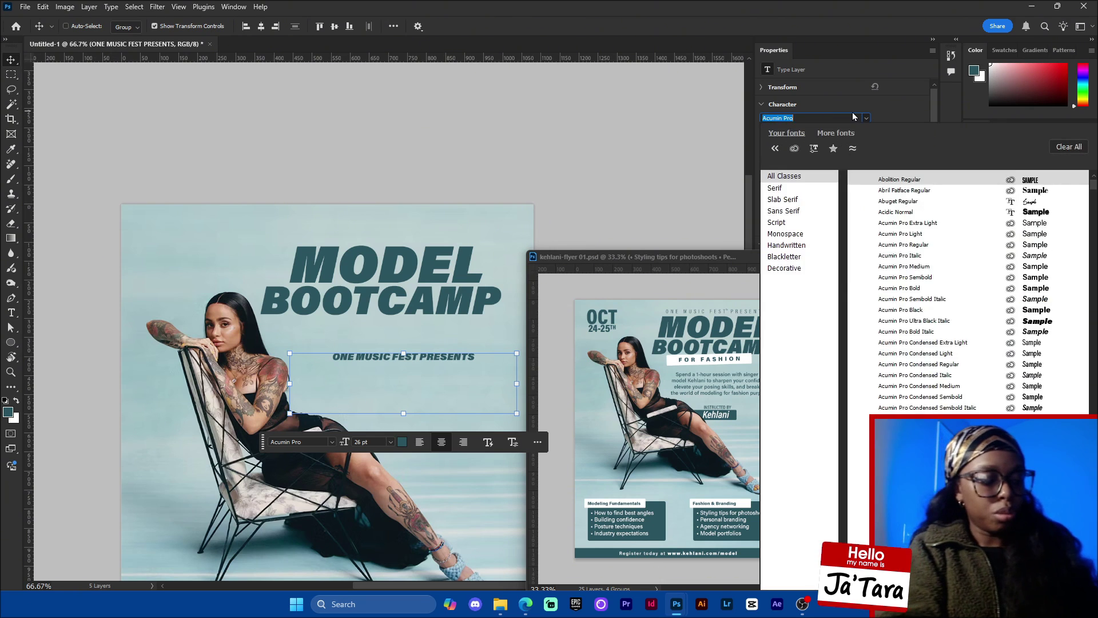
pyautogui.write('n ')
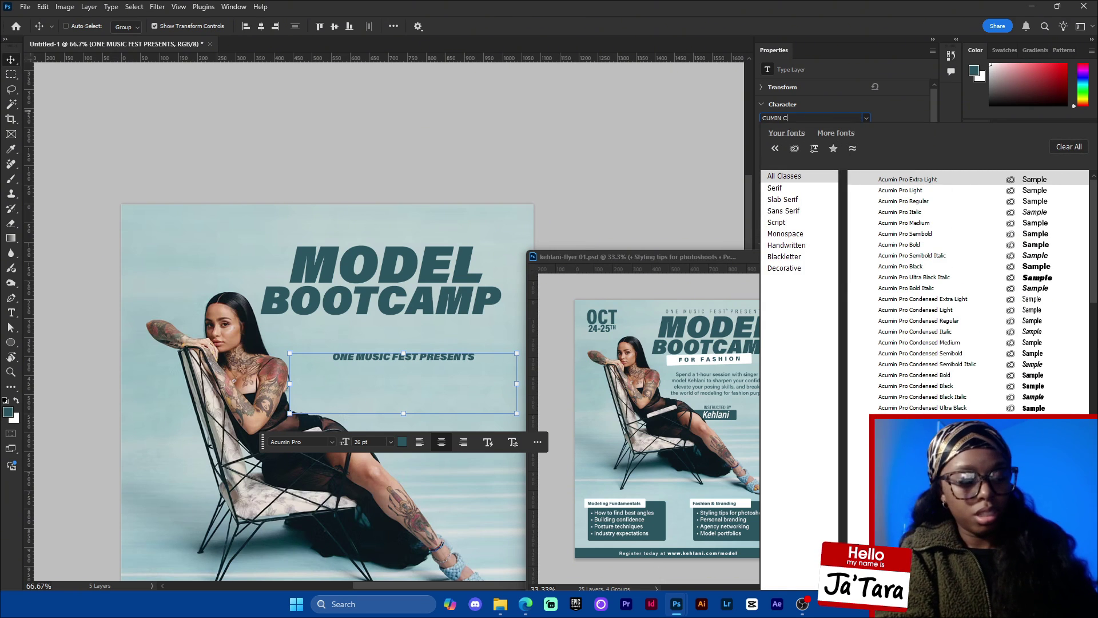
pyautogui.write('cond')
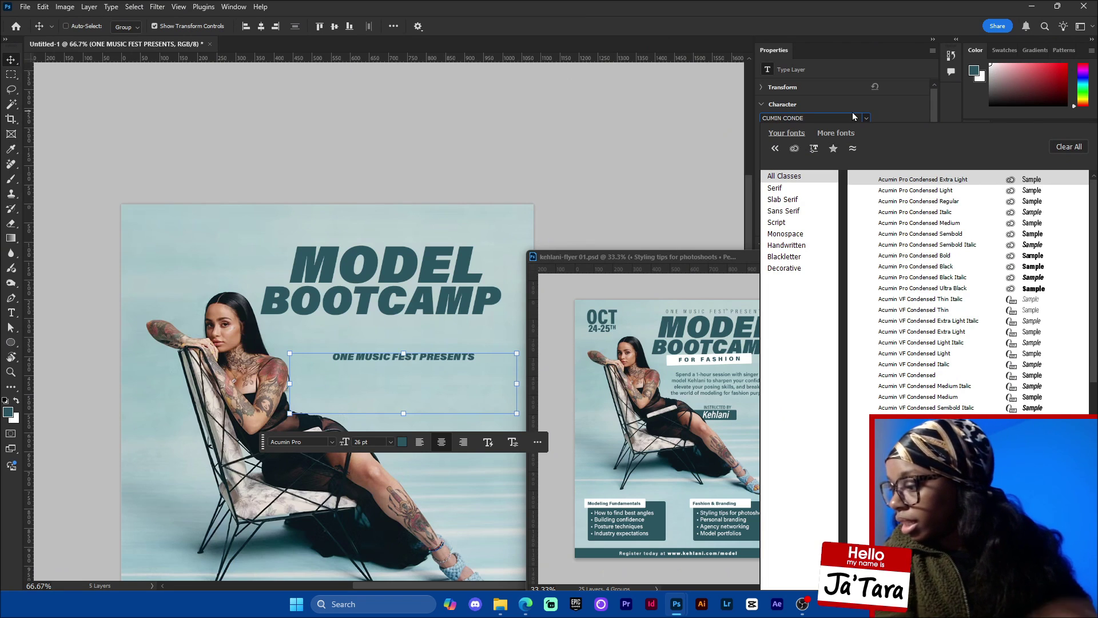
pyautogui.write('e')
pyautogui.press('Return')
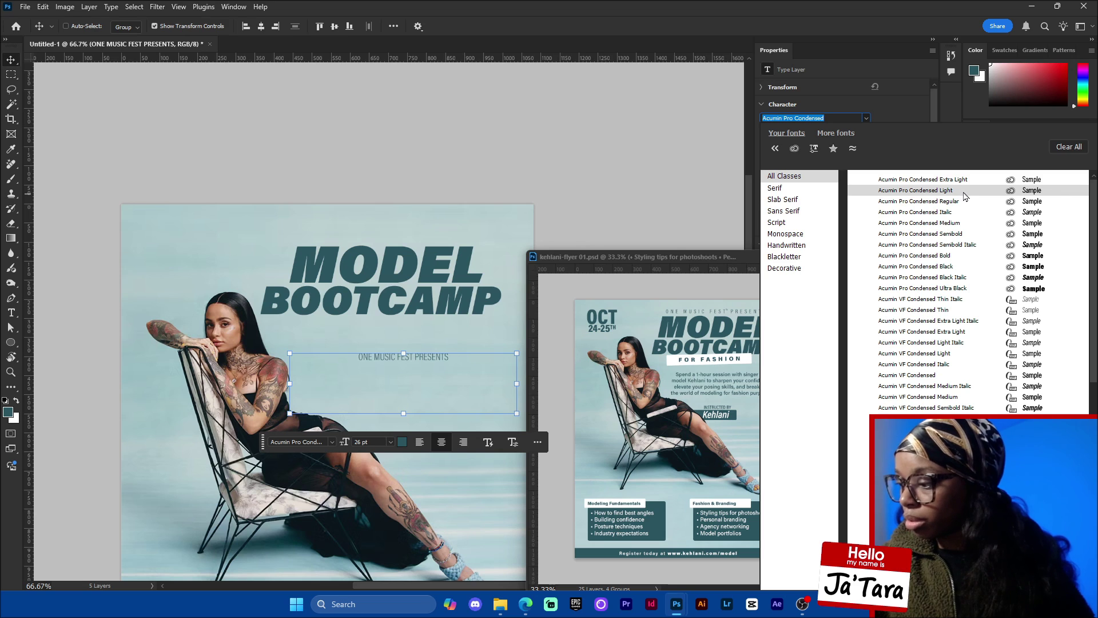
pyautogui.click(962, 192)
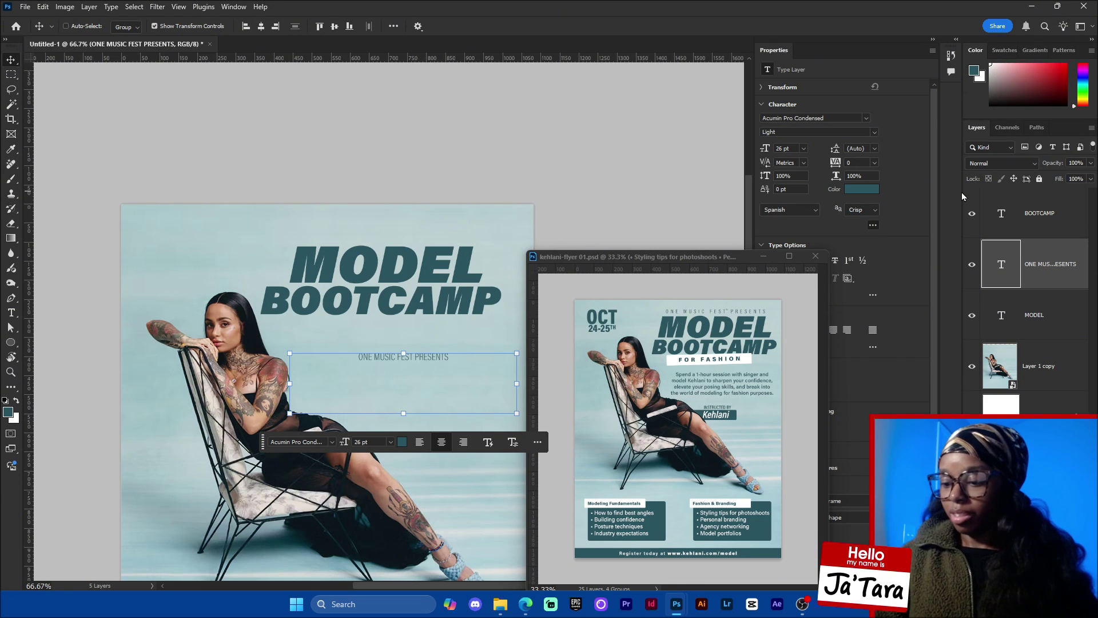
# Shorten the ONE MUSIC FEST PRESENTS text frame to one line's height and move it just above the MODEL headline.
pyautogui.doubleClick(433, 357)
pyautogui.moveTo(405, 412); pyautogui.dragTo(405, 366)
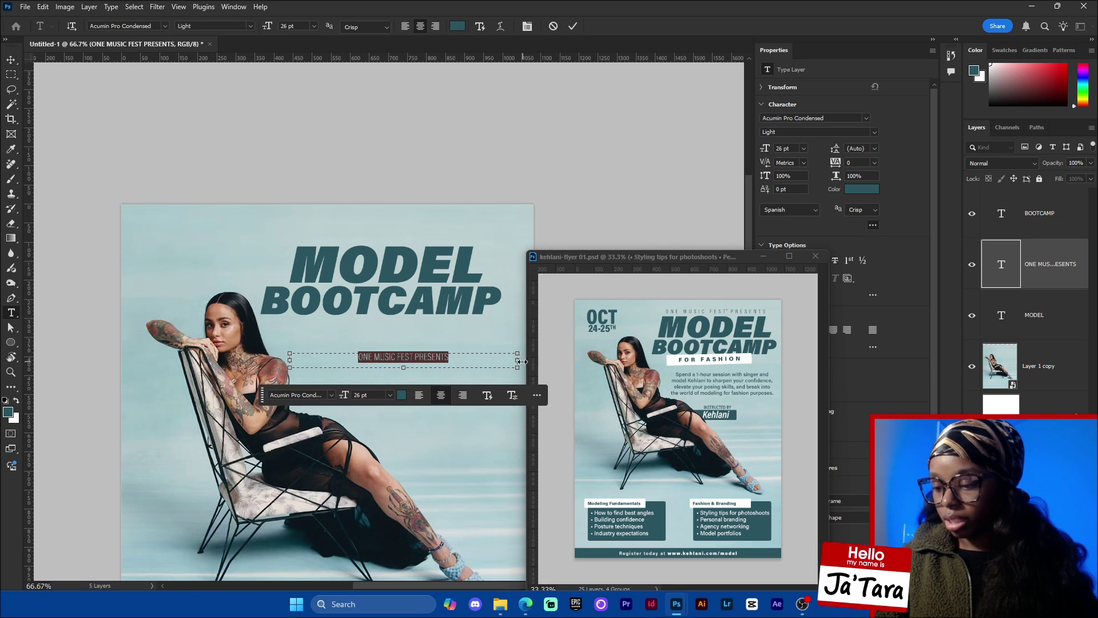
pyautogui.click(572, 26)
pyautogui.press('v')
pyautogui.moveTo(445, 359); pyautogui.dragTo(419, 229)
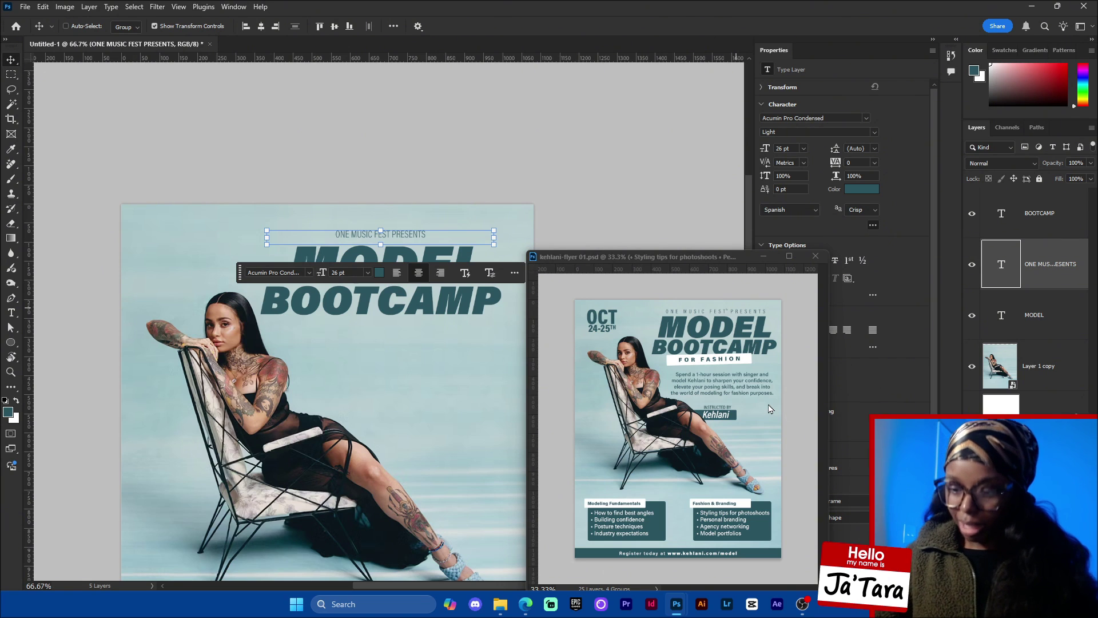
# Nudge the ONE MUSIC FEST PRESENTS line slightly right and widen its text frame a little.
pyautogui.moveTo(413, 237); pyautogui.dragTo(420, 237)
pyautogui.doubleClick(426, 238)
pyautogui.moveTo(506, 237); pyautogui.dragTo(513, 237)
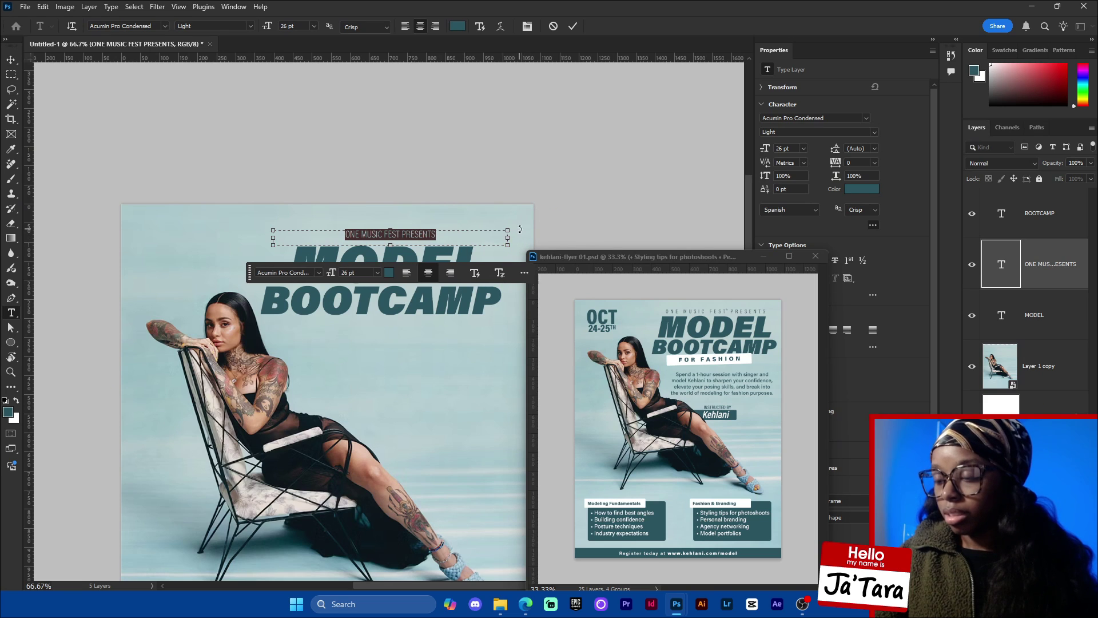
pyautogui.click(573, 26)
pyautogui.moveTo(440, 236); pyautogui.dragTo(441, 235)
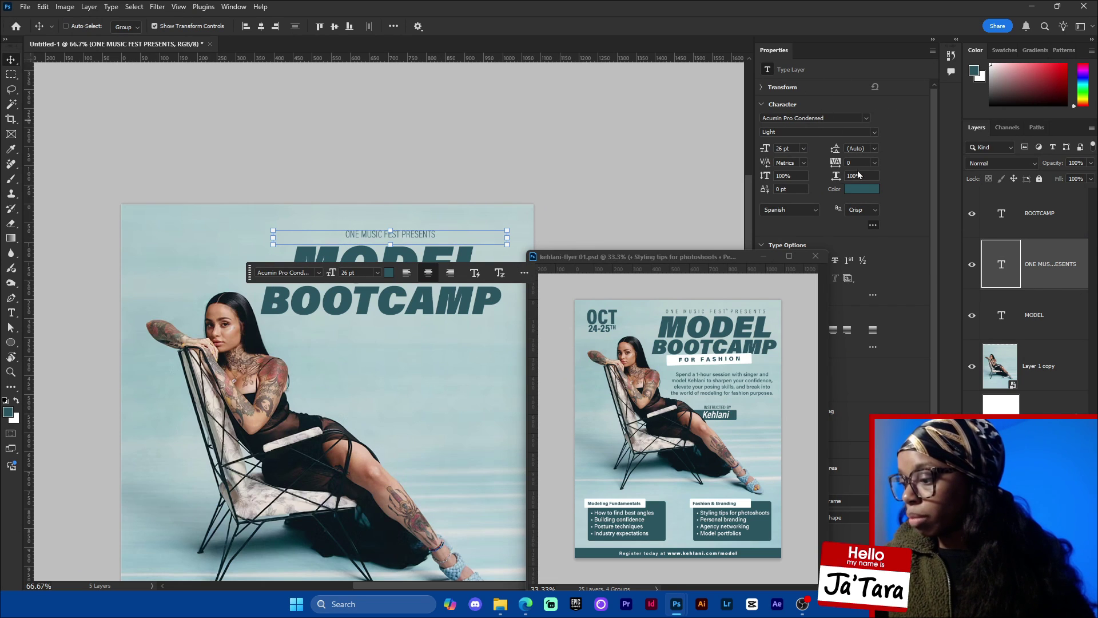
# Increase the tracking of the ONE MUSIC FEST PRESENTS line to 400.
pyautogui.click(874, 226)
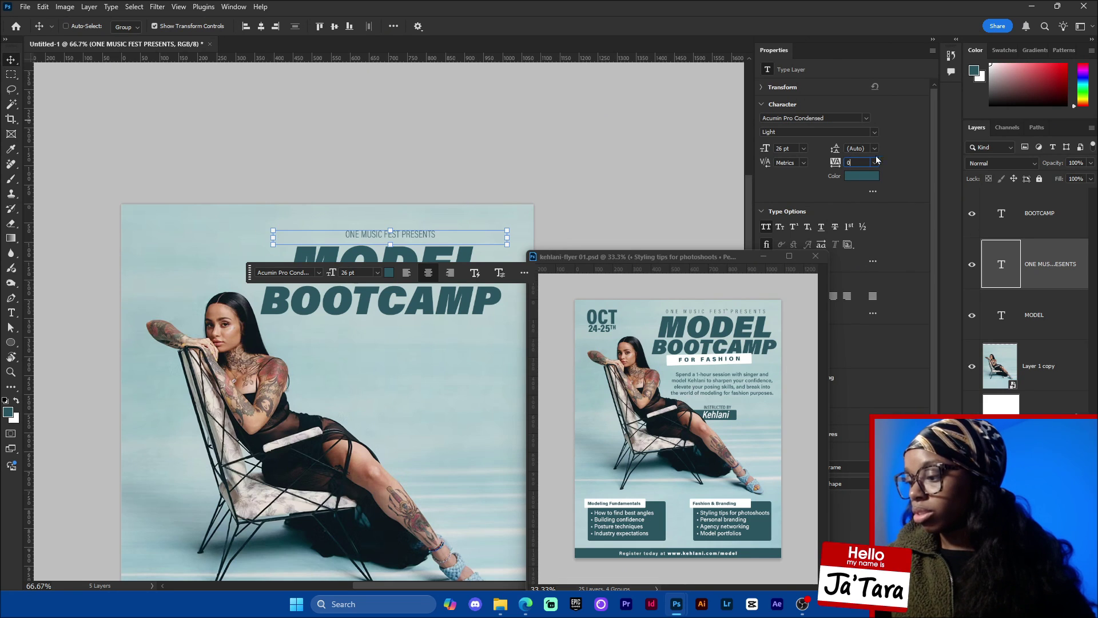
pyautogui.press('Up')
pyautogui.press('Up')
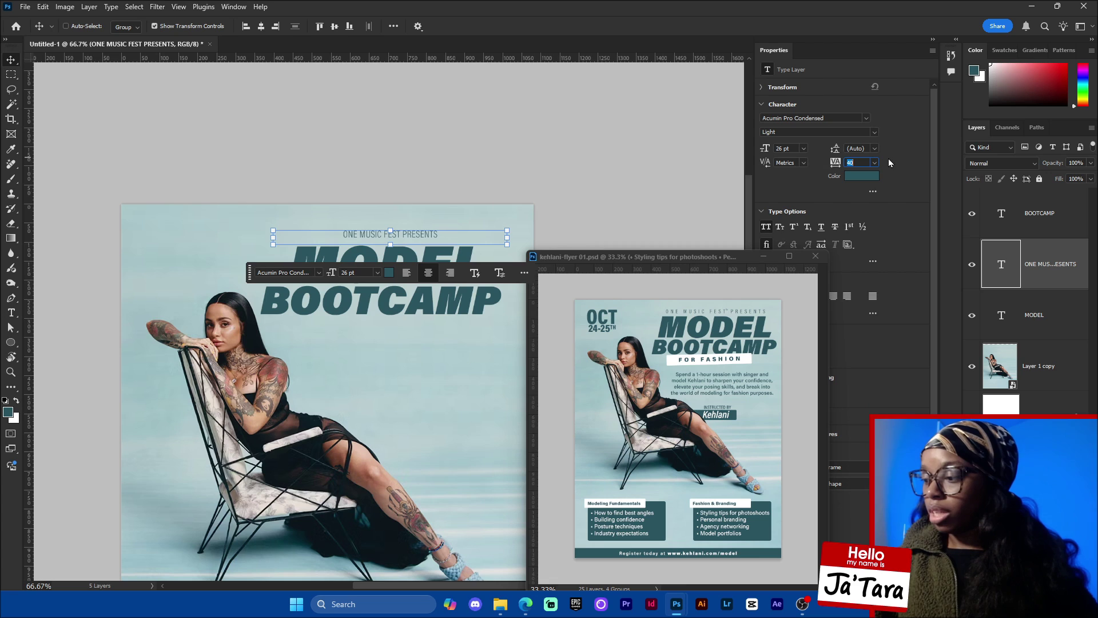
pyautogui.press('Up')
pyautogui.press('Up')
pyautogui.press('Up')
pyautogui.press('Up')
pyautogui.press('Up')
pyautogui.press('Up')
pyautogui.press('Up')
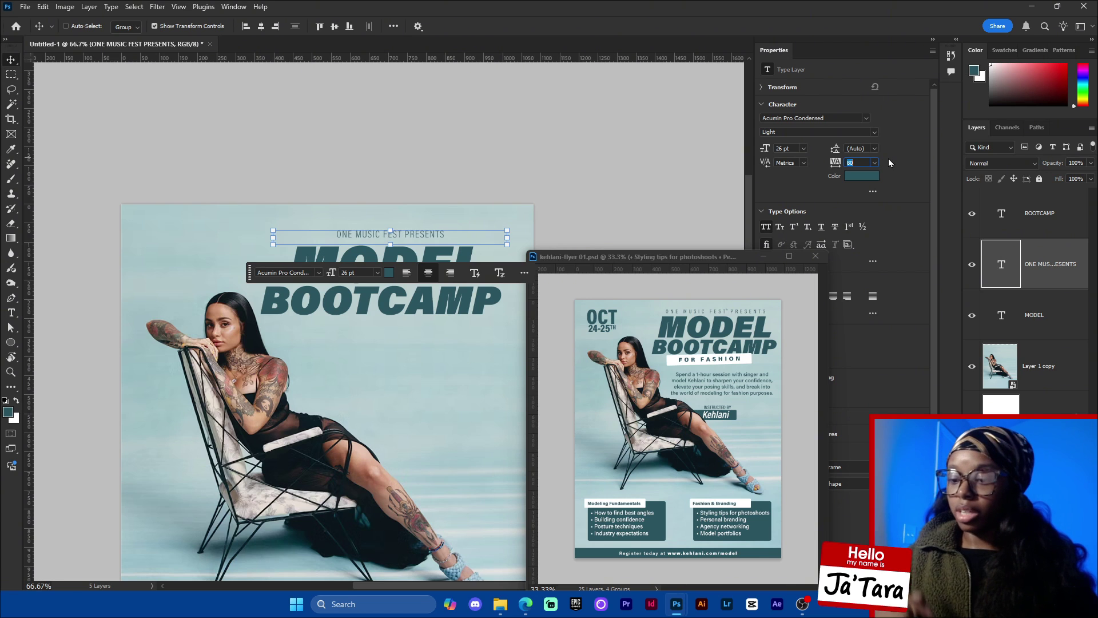
pyautogui.press('Up')
pyautogui.press('Up')
pyautogui.press('Up')
pyautogui.press('Up')
pyautogui.press('Up')
pyautogui.press('Up')
pyautogui.press('Up')
pyautogui.press('Up')
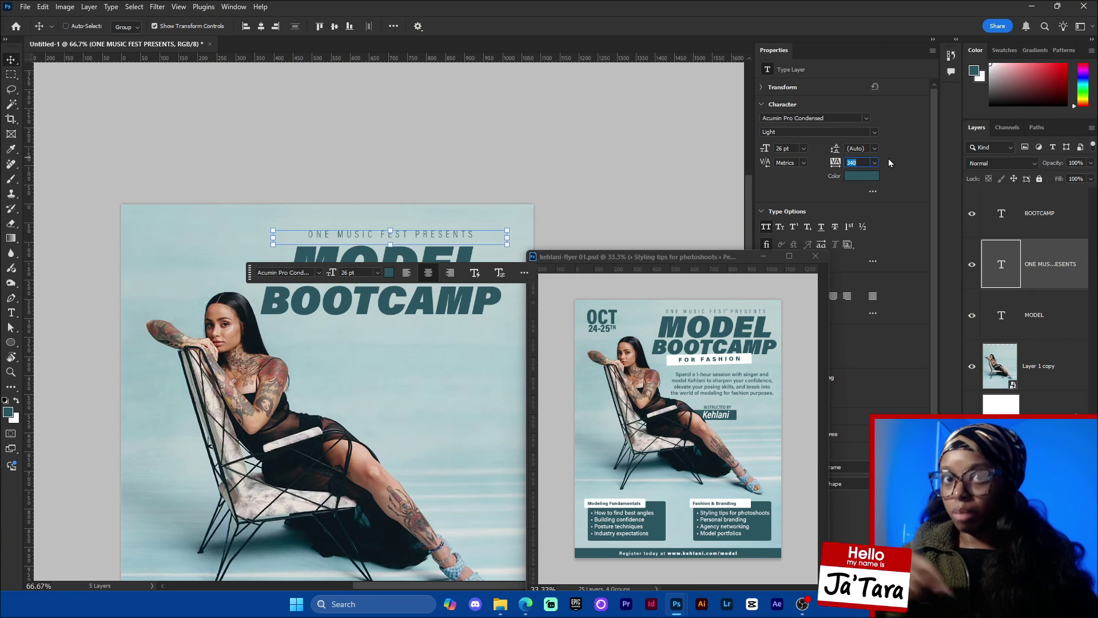
pyautogui.press('Up')
pyautogui.press('Up')
pyautogui.press('Up')
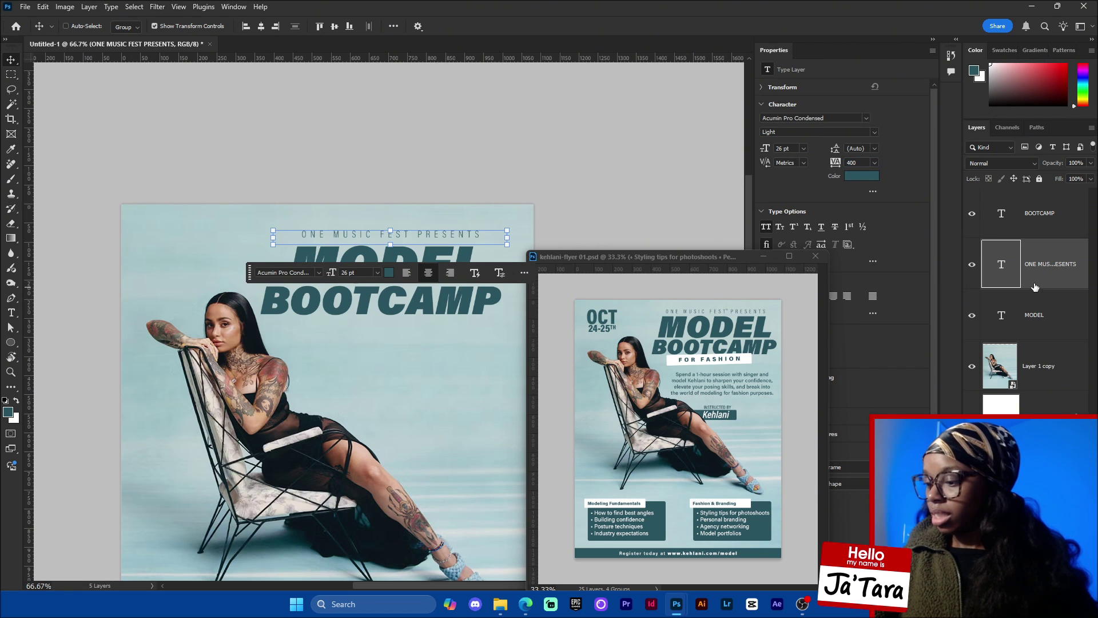
# Duplicate the presenter line just above the original and replace the copy's wording with TM.
pyautogui.hotkey('ctrl', '+')
pyautogui.hotkey('ctrl', '+')
pyautogui.moveTo(393, 247); pyautogui.dragTo(212, 498)
pyautogui.moveTo(326, 317); pyautogui.dragTo(352, 263)
pyautogui.doubleClick(356, 259)
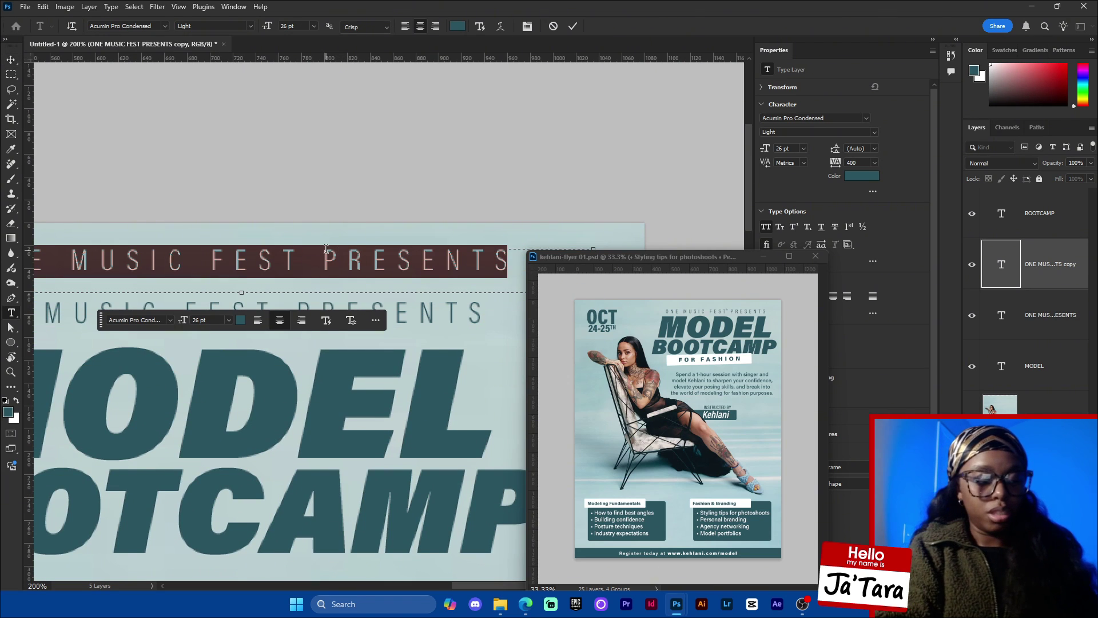
pyautogui.press('BackSpace')
pyautogui.write('TM')
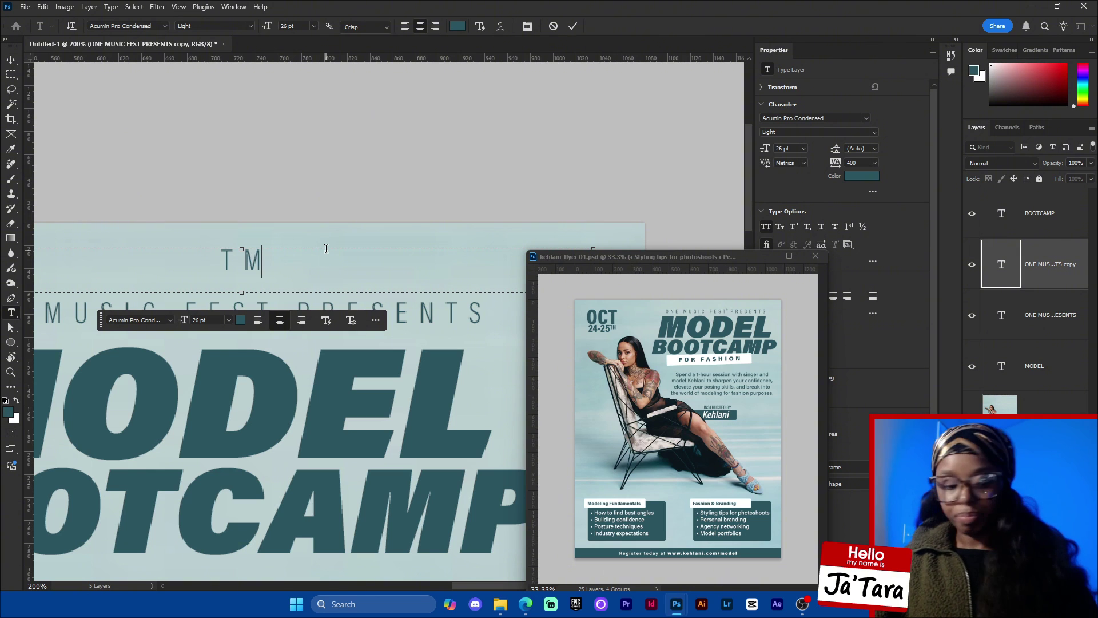
# Narrow the TM text frame so it fits closely around the two letters.
pyautogui.hotkey('ctrl', '+')
pyautogui.hotkey('ctrl', '-')
pyautogui.hotkey('ctrl', '-')
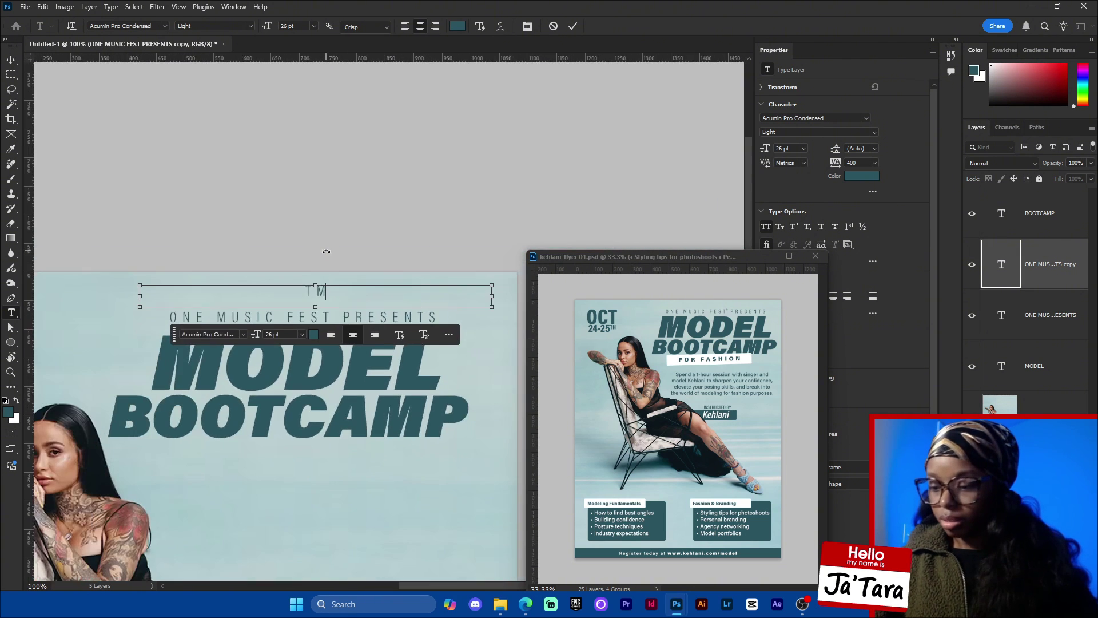
pyautogui.hotkey('ctrl', '-')
pyautogui.moveTo(459, 306); pyautogui.dragTo(357, 300)
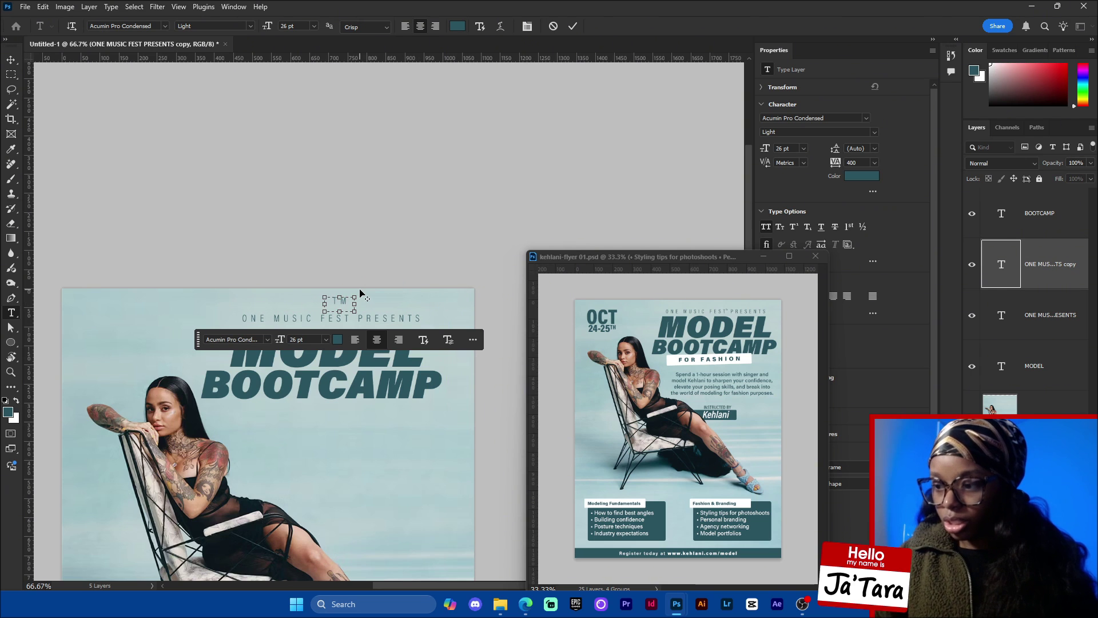
pyautogui.click(570, 31)
# Set the TM text's tracking to 0, then shrink it and place it as a superscript right after FEST.
pyautogui.hotkey('ctrl', '+')
pyautogui.hotkey('ctrl', '+')
pyautogui.hotkey('ctrl', '+')
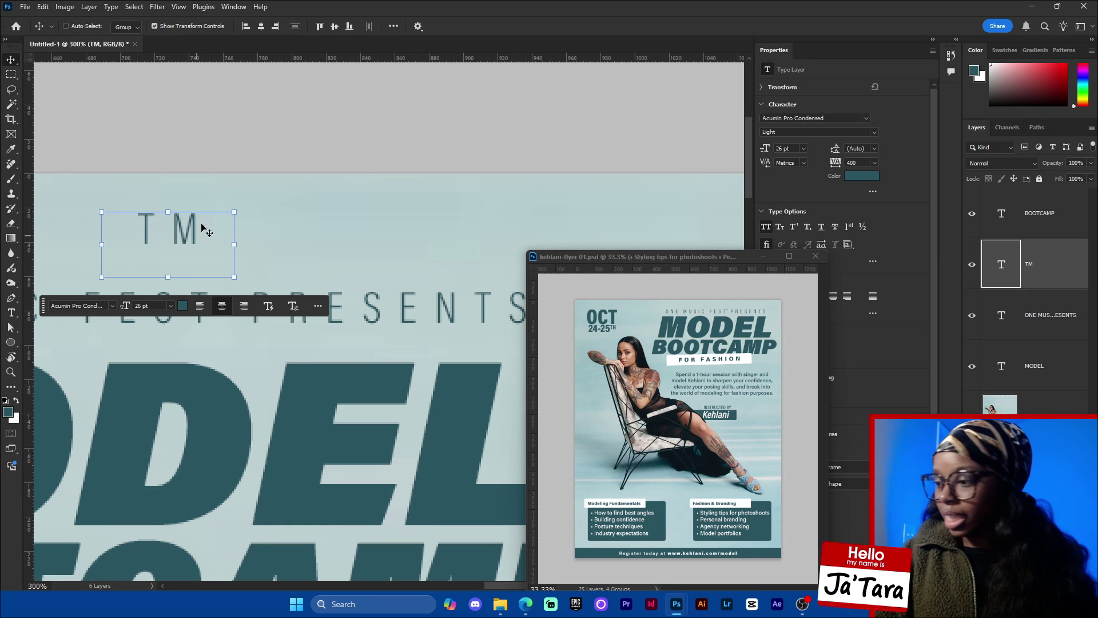
pyautogui.click(874, 163)
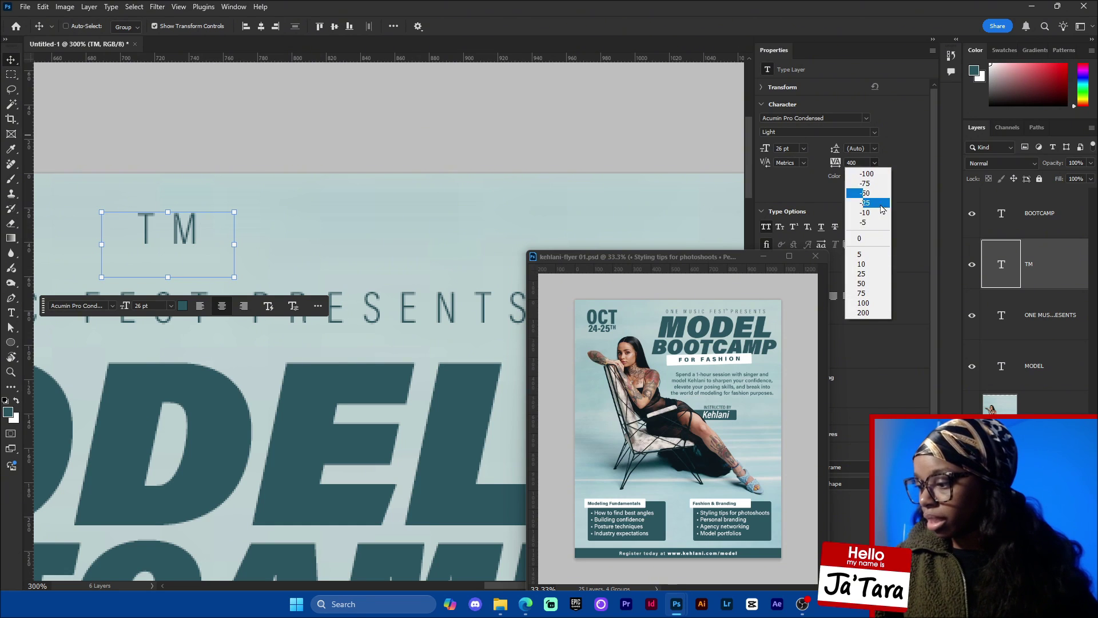
pyautogui.click(867, 243)
pyautogui.moveTo(195, 234); pyautogui.dragTo(227, 295)
pyautogui.press('Return')
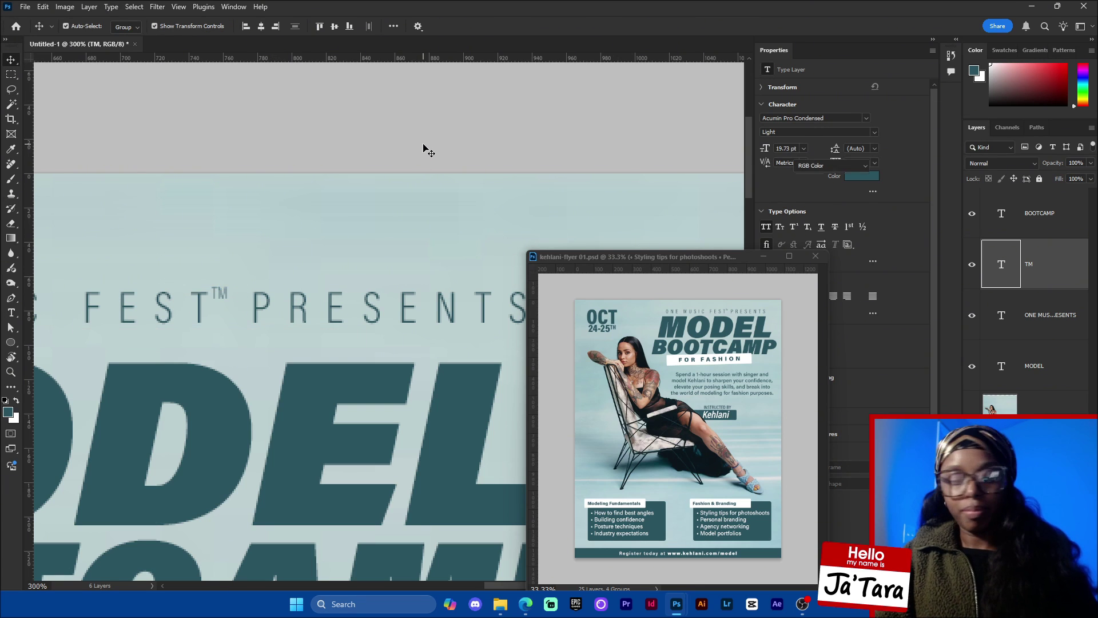
# Save the flyer as a Photoshop file named KEHLANI PRACTICE 2 in the Experimenting folder.
pyautogui.click(423, 149)
pyautogui.hotkey('ctrl', '-')
pyautogui.hotkey('ctrl', '-')
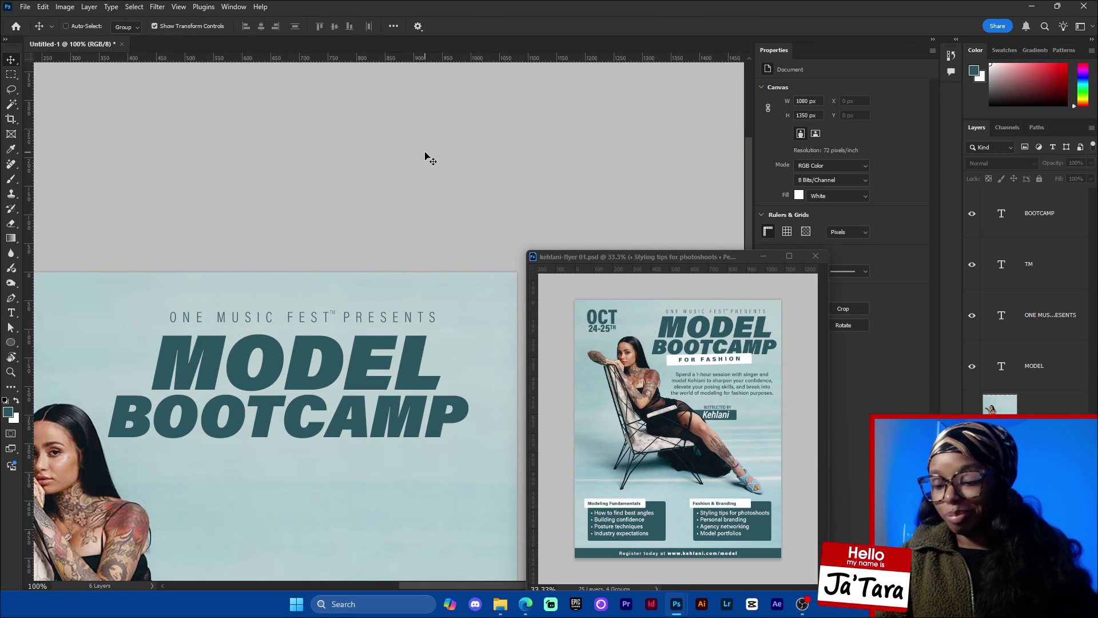
pyautogui.hotkey('ctrl', '-')
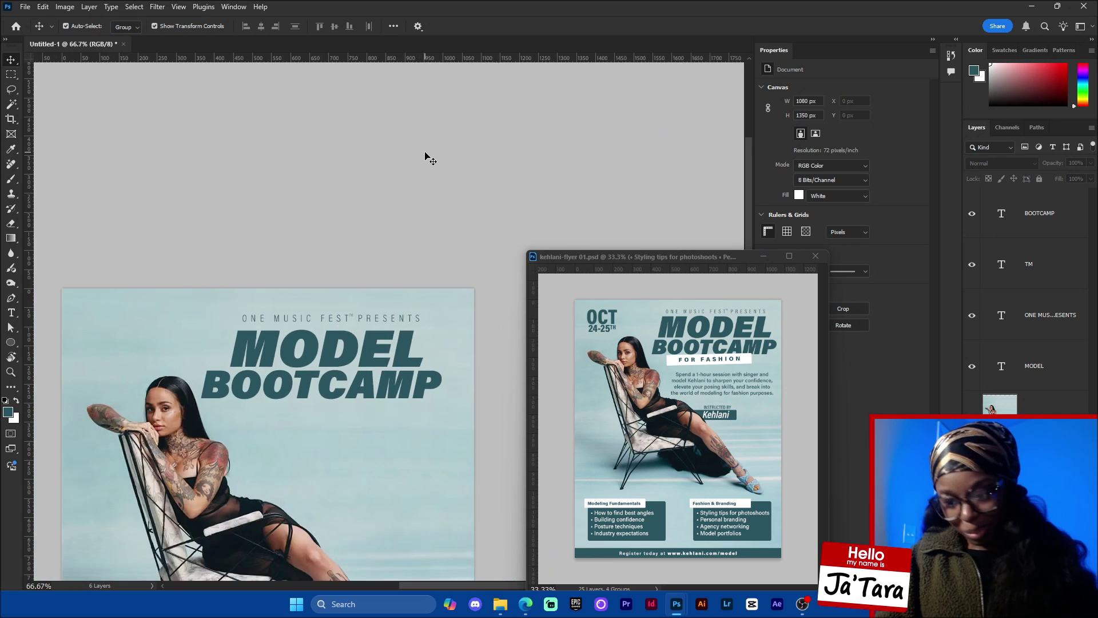
pyautogui.hotkey('ctrl', 's')
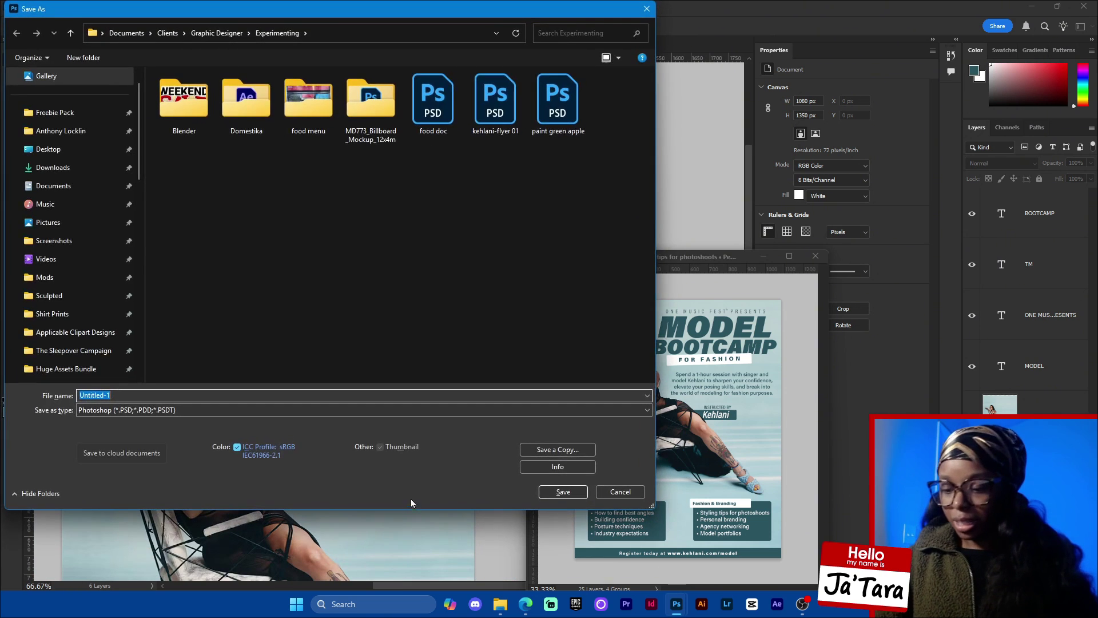
pyautogui.write('KEHLANI PRACTICE')
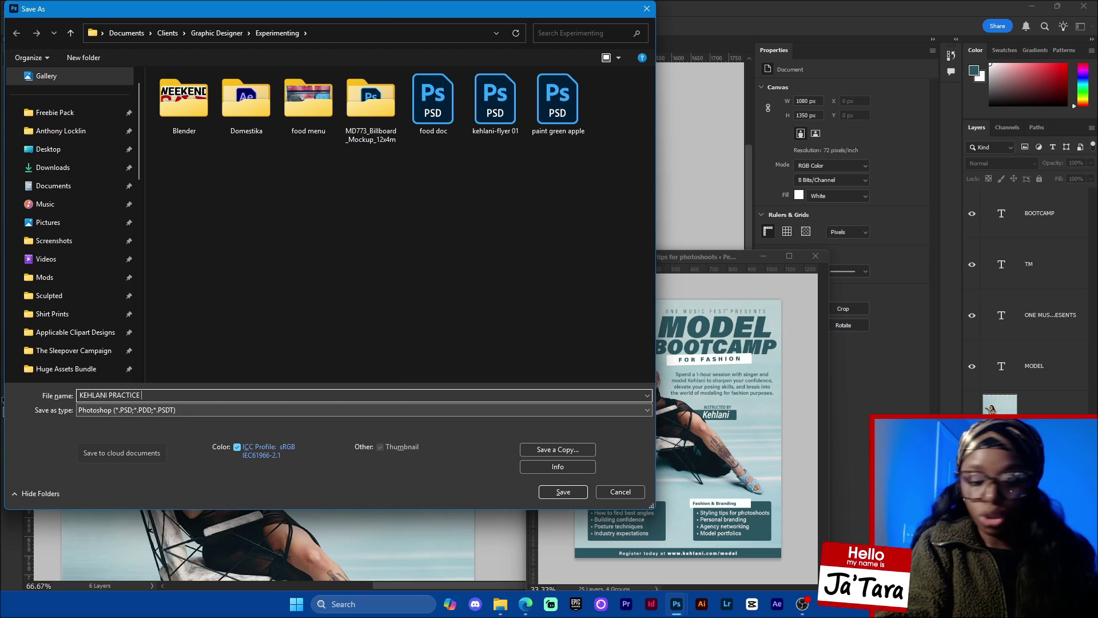
pyautogui.press('Return')
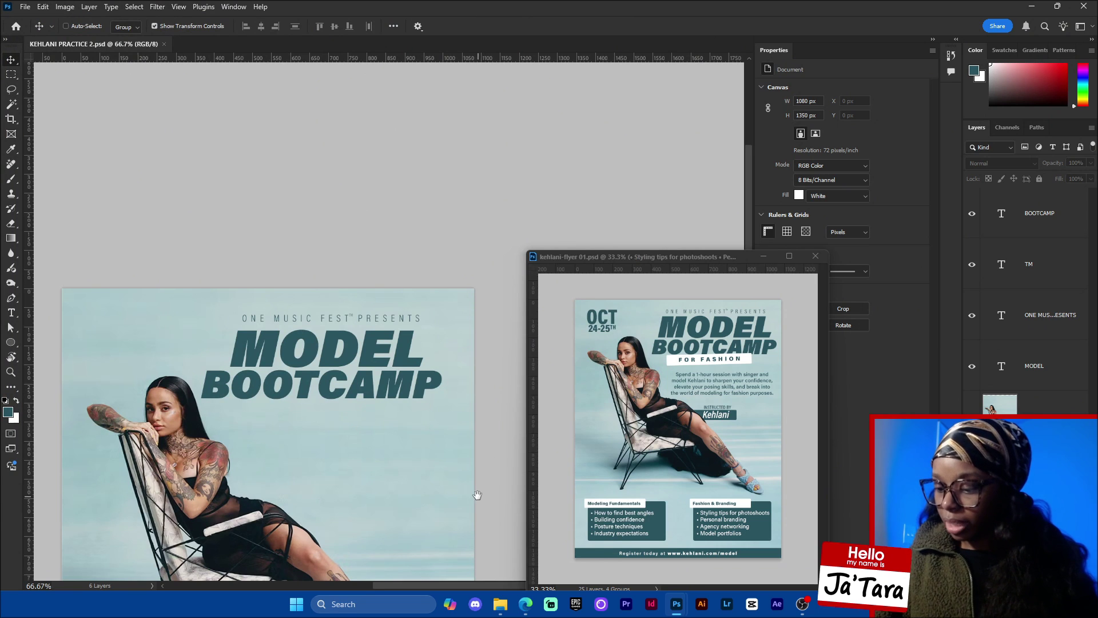
# Shift the BOOTCAMP headline slightly right and up, and move MODEL right so it sits centred above it.
pyautogui.moveTo(475, 496); pyautogui.dragTo(477, 438)
pyautogui.moveTo(496, 250); pyautogui.dragTo(359, 357)
pyautogui.click(485, 321)
pyautogui.moveTo(434, 330); pyautogui.dragTo(442, 343)
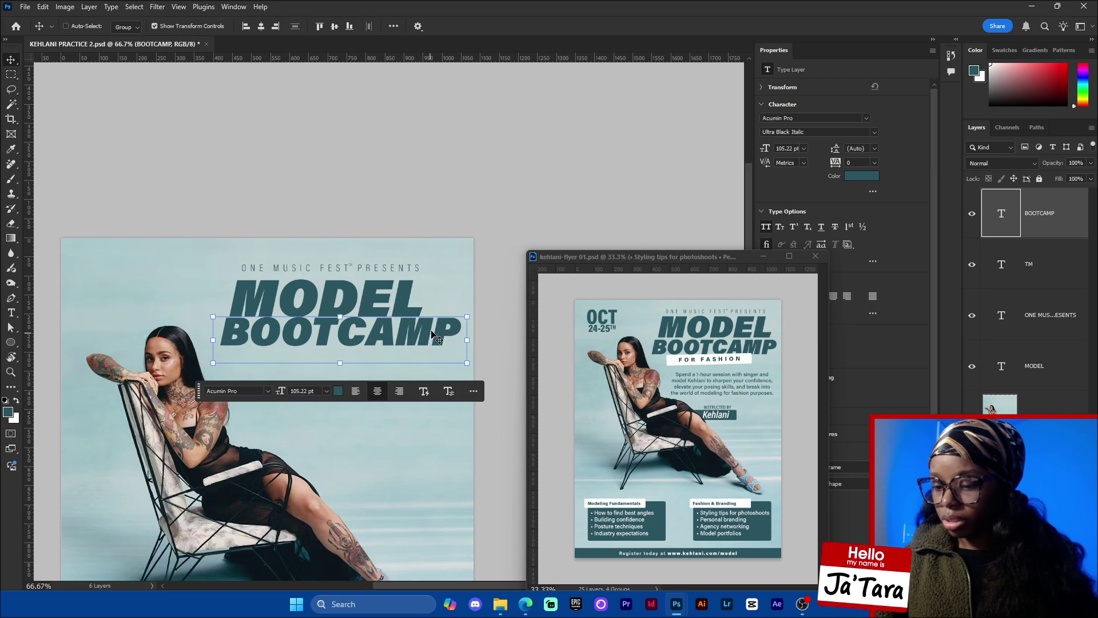
pyautogui.click(408, 300)
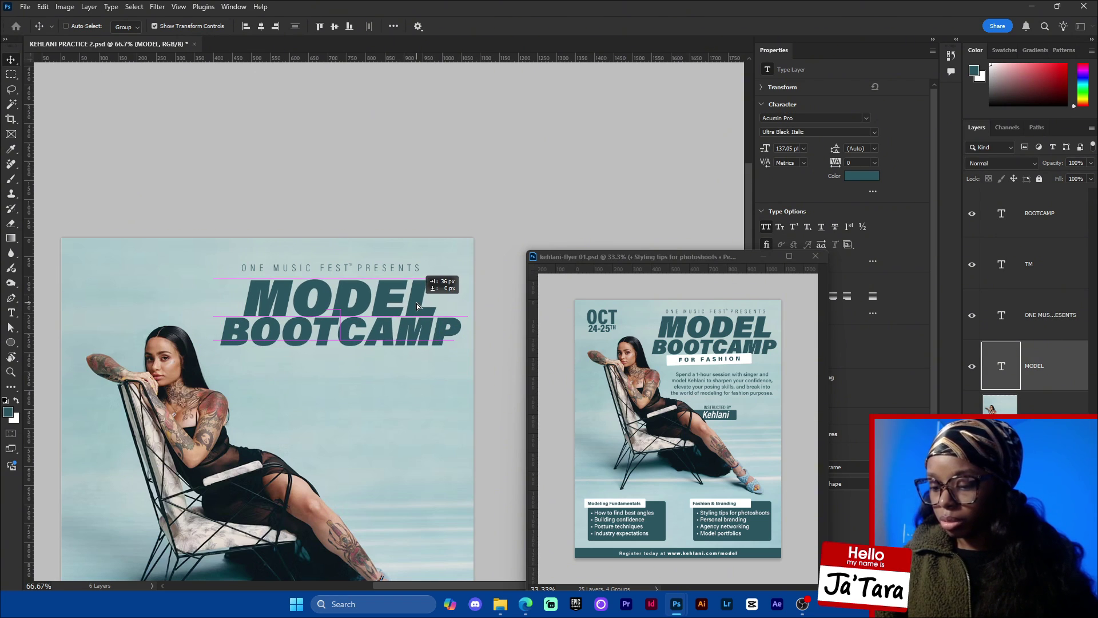
pyautogui.moveTo(416, 303); pyautogui.dragTo(433, 299)
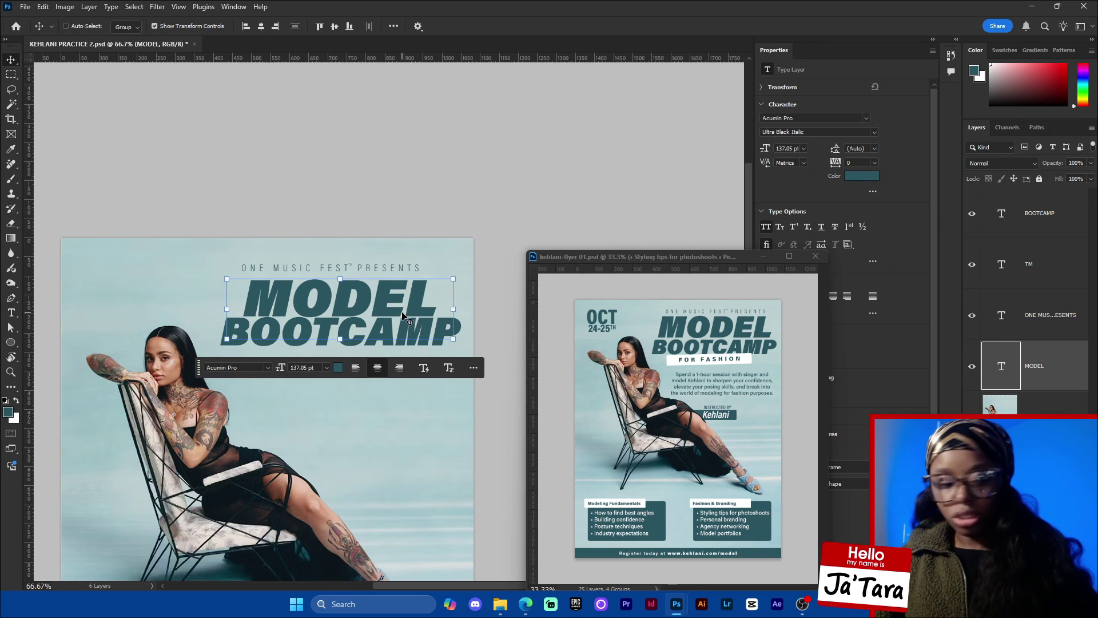
pyautogui.hotkey('ctrl', '+')
pyautogui.hotkey('ctrl', '+')
pyautogui.hotkey('ctrl', '+')
pyautogui.moveTo(301, 346); pyautogui.dragTo(400, 346)
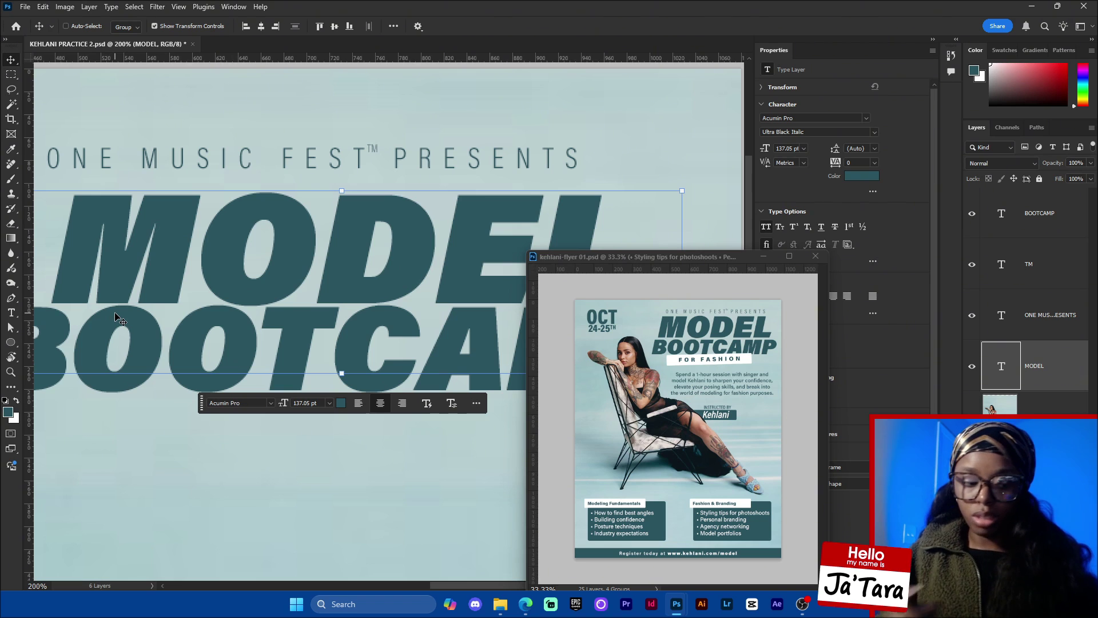
# Select the presenter line and its TM together, centre them above MODEL, and scale them down slightly.
pyautogui.hotkey('ctrl', '-')
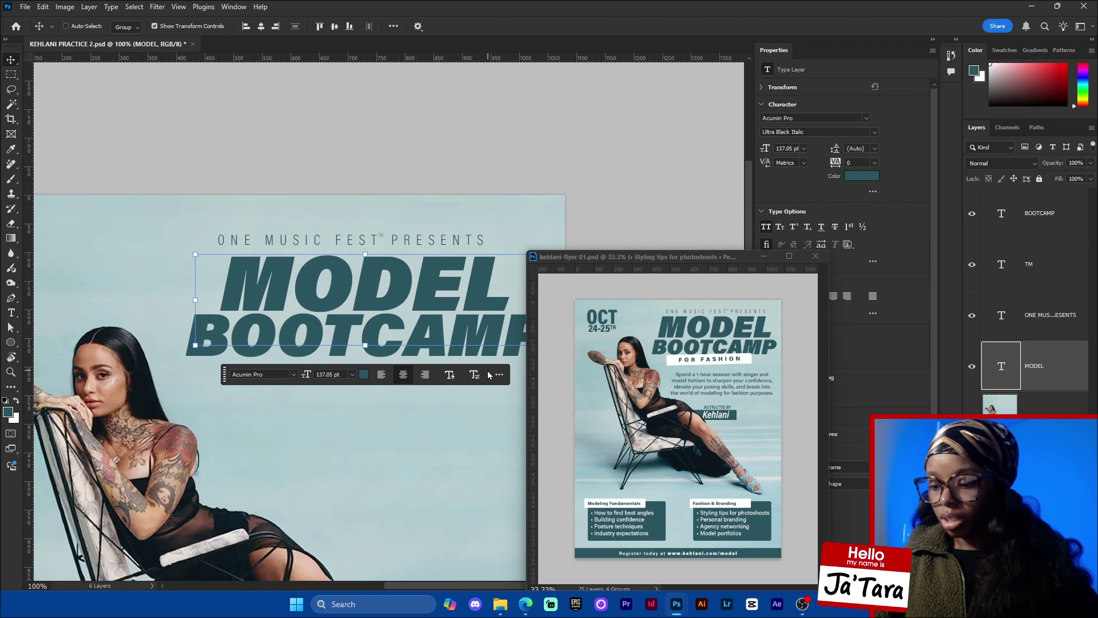
pyautogui.moveTo(417, 432); pyautogui.dragTo(336, 422)
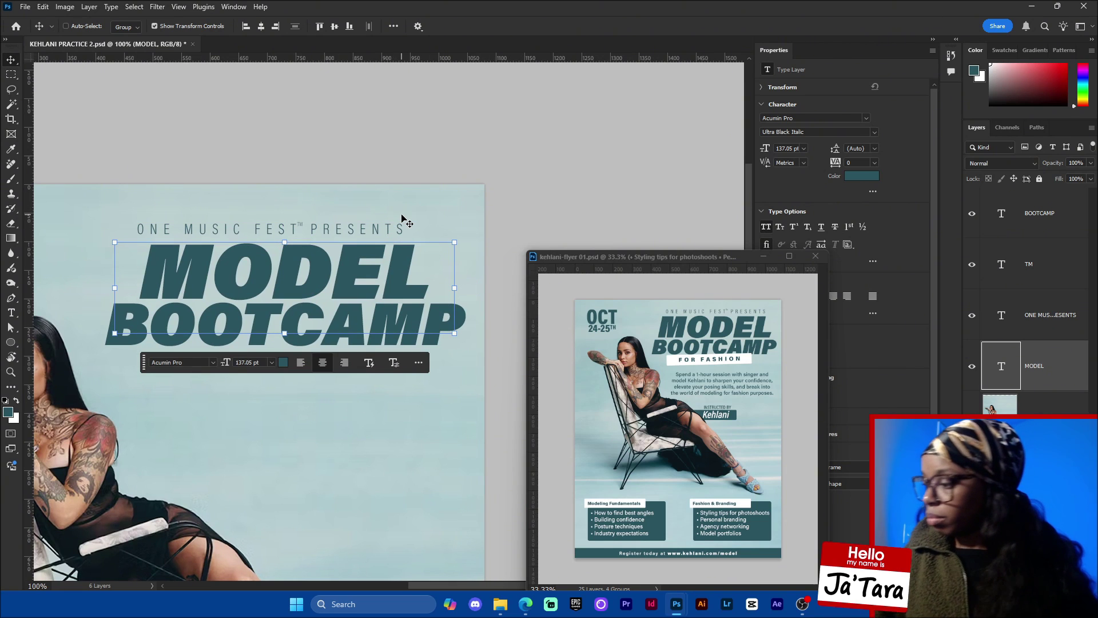
pyautogui.click(1056, 326)
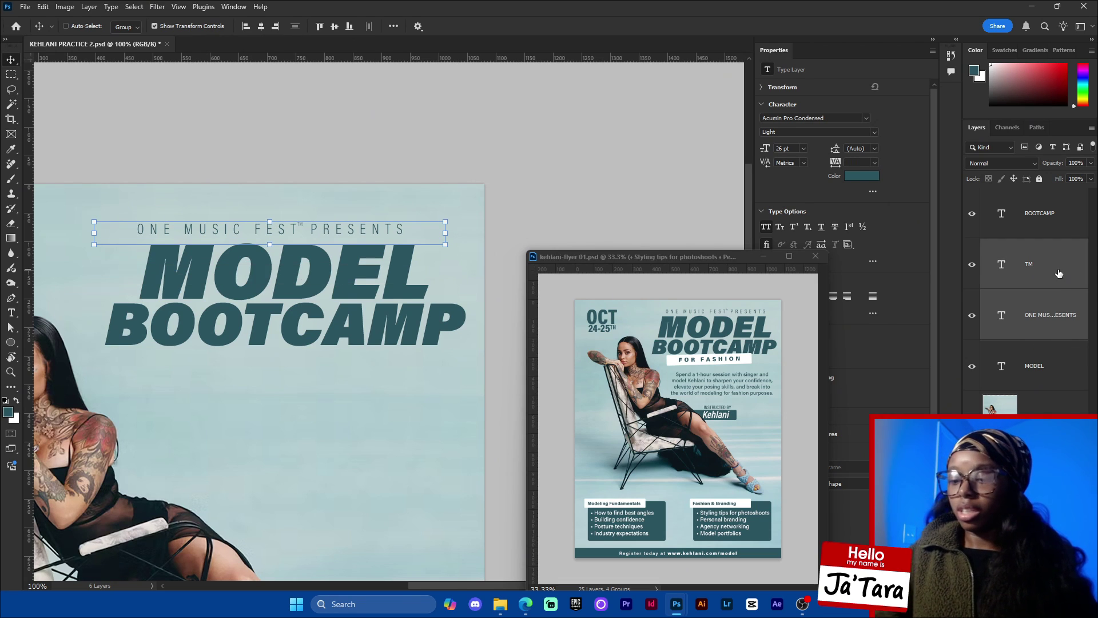
pyautogui.moveTo(351, 200); pyautogui.dragTo(370, 203)
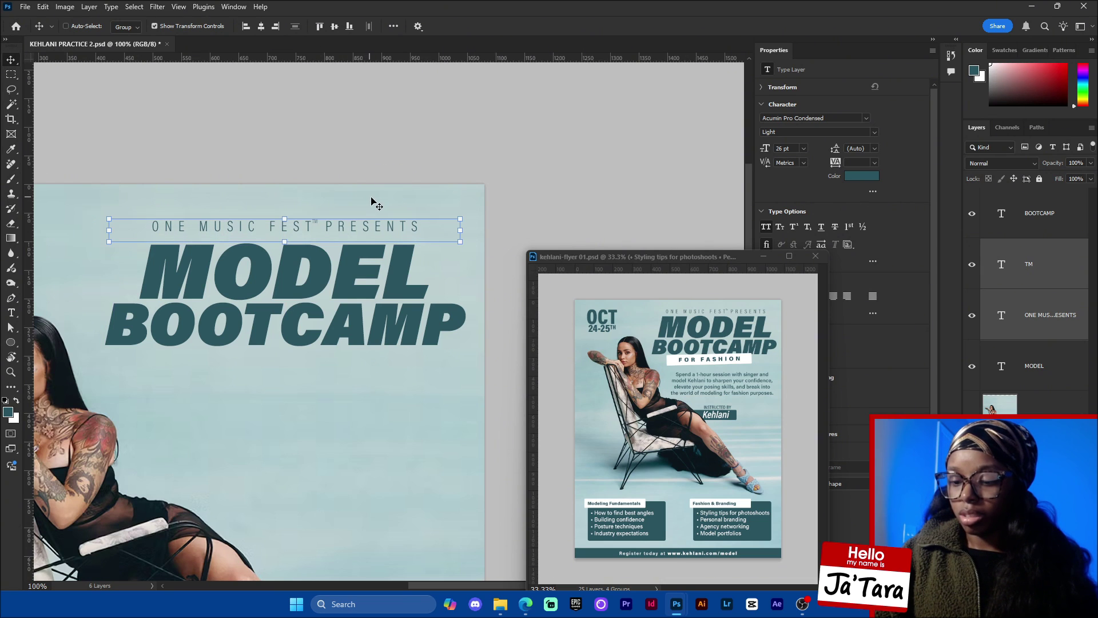
pyautogui.moveTo(463, 231); pyautogui.dragTo(418, 232)
pyautogui.click(567, 25)
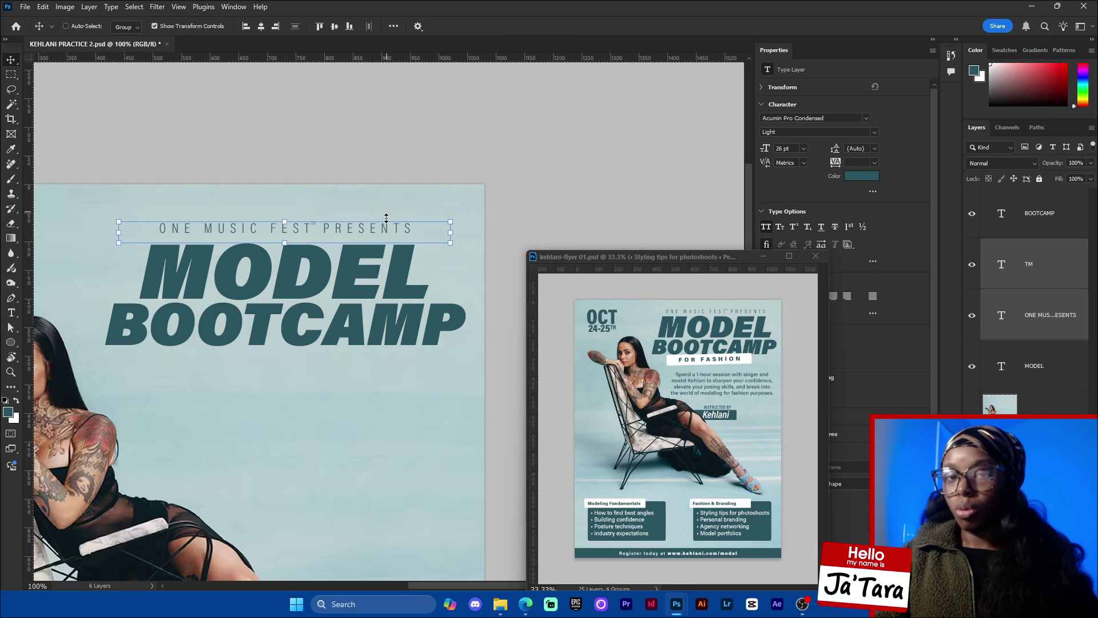
# Nudge the presenter line and its TM down so they sit closer to MODEL, and deselect them.
pyautogui.moveTo(382, 235); pyautogui.dragTo(383, 229)
pyautogui.press('Down')
pyautogui.press('Down')
pyautogui.press('Down')
pyautogui.press('Down')
pyautogui.press('Down')
pyautogui.press('Down')
pyautogui.press('Down')
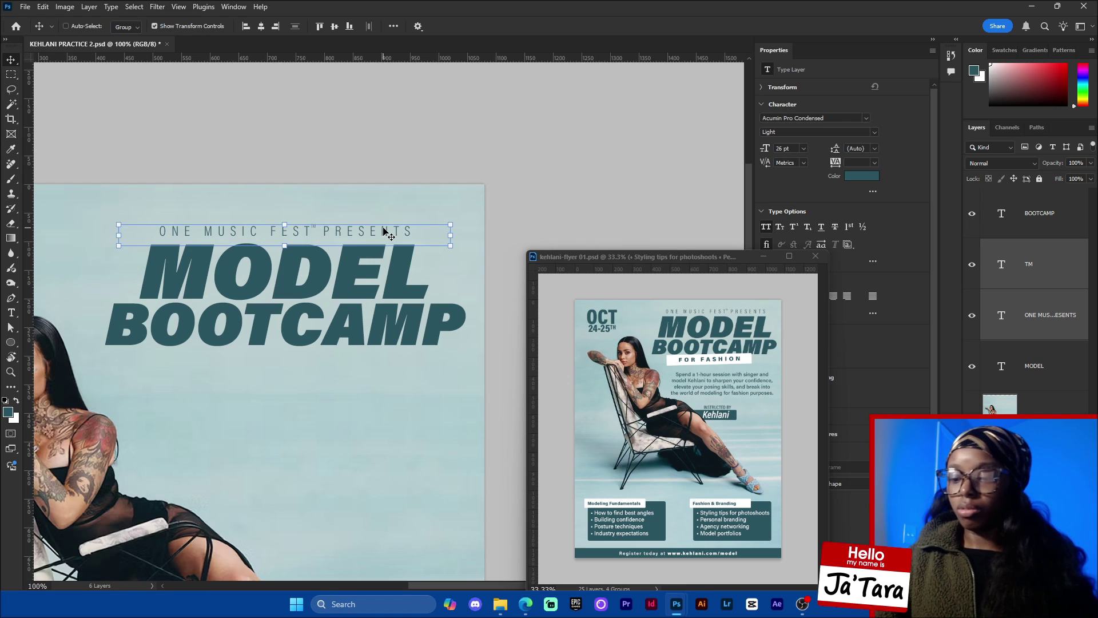
pyautogui.keyDown('ctrl'); pyautogui.click(497, 364); pyautogui.keyUp('ctrl')
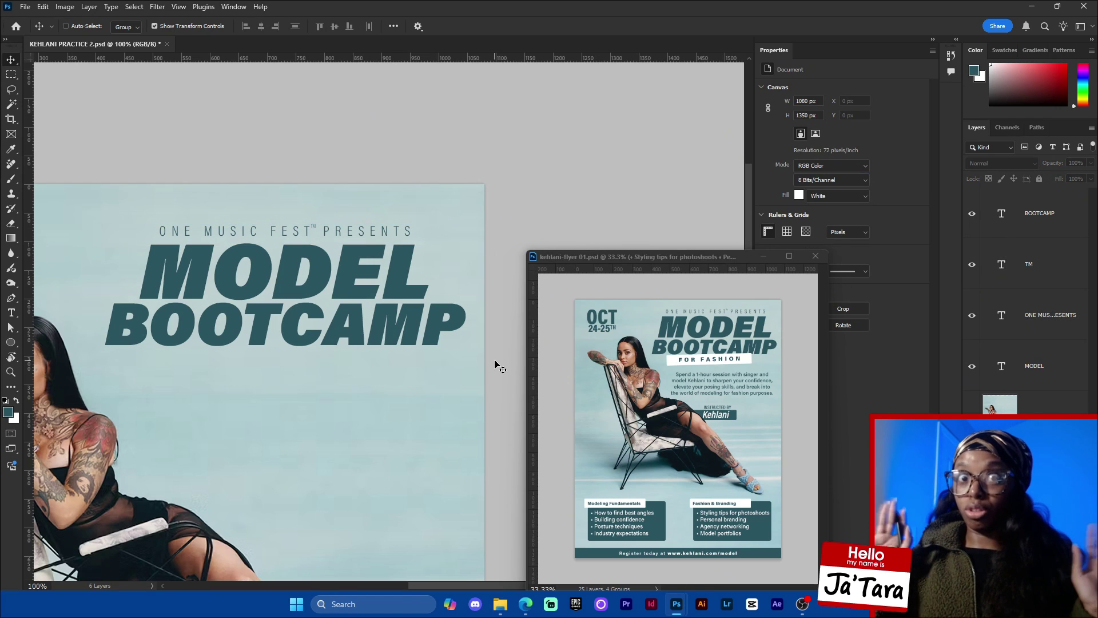
# Save the flyer with the repositioned headline and presenter line.
pyautogui.hotkey('ctrl', '-')
pyautogui.hotkey('ctrl', '-')
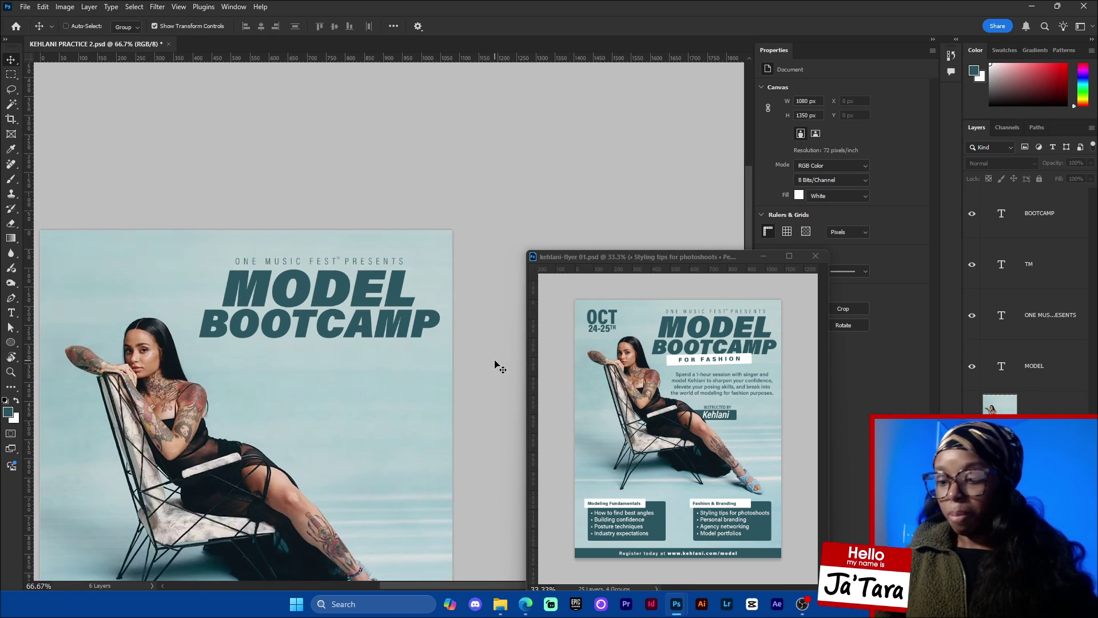
pyautogui.hotkey('ctrl', 's')
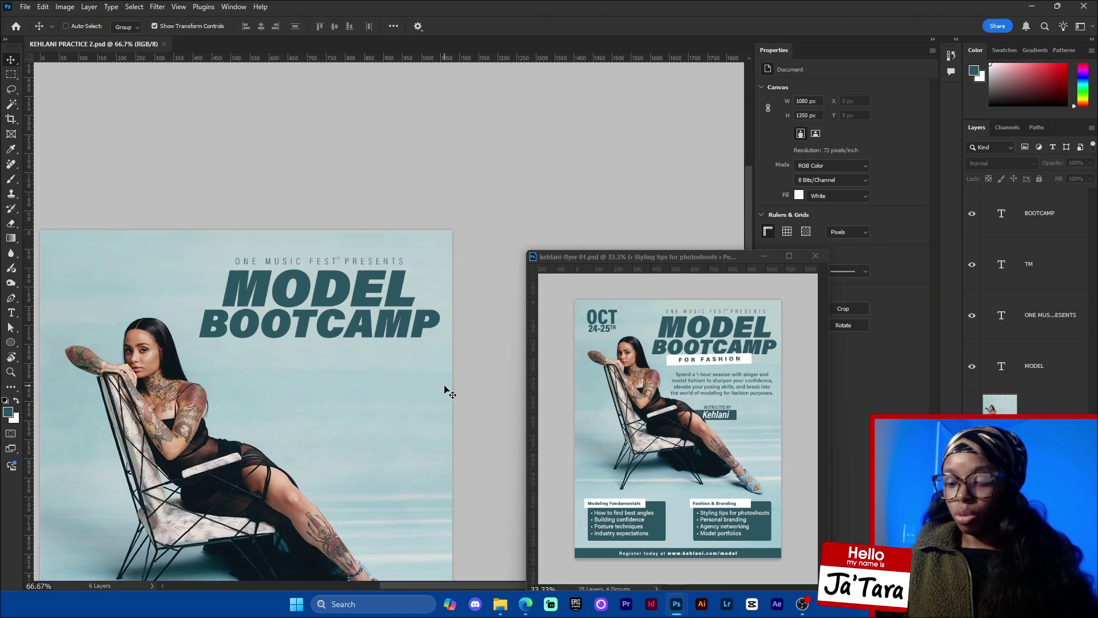
# Draw a horizontal rectangle about 376 x 46 px below BOOTCAMP with the Rectangle tool.
pyautogui.scroll(-2, 486, 422)
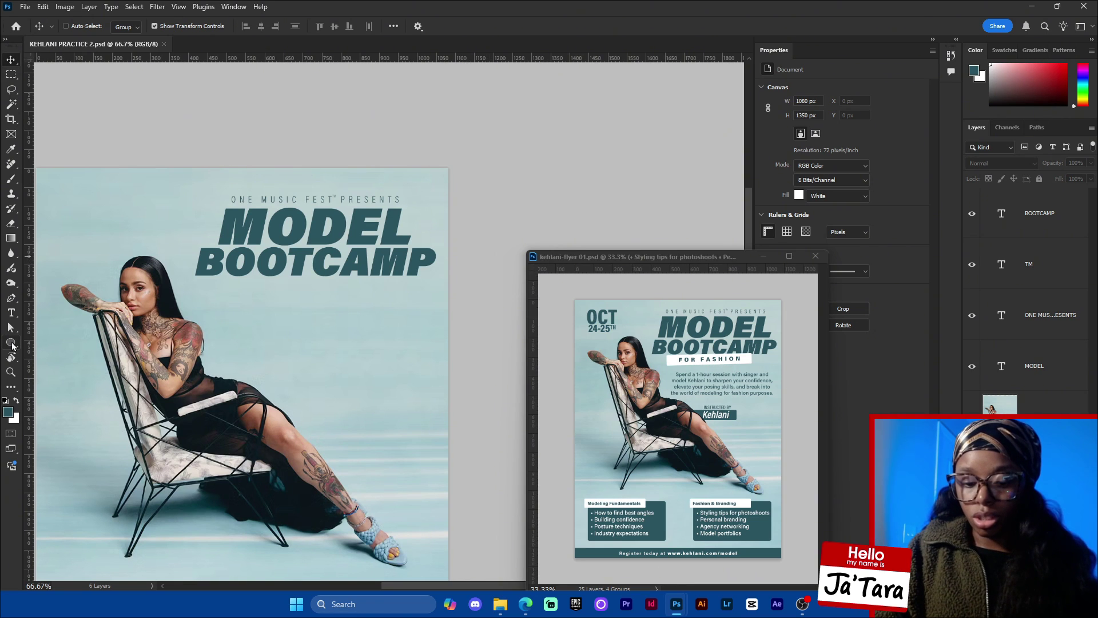
pyautogui.click(12, 345)
pyautogui.rightClick(12, 345)
pyautogui.click(44, 347)
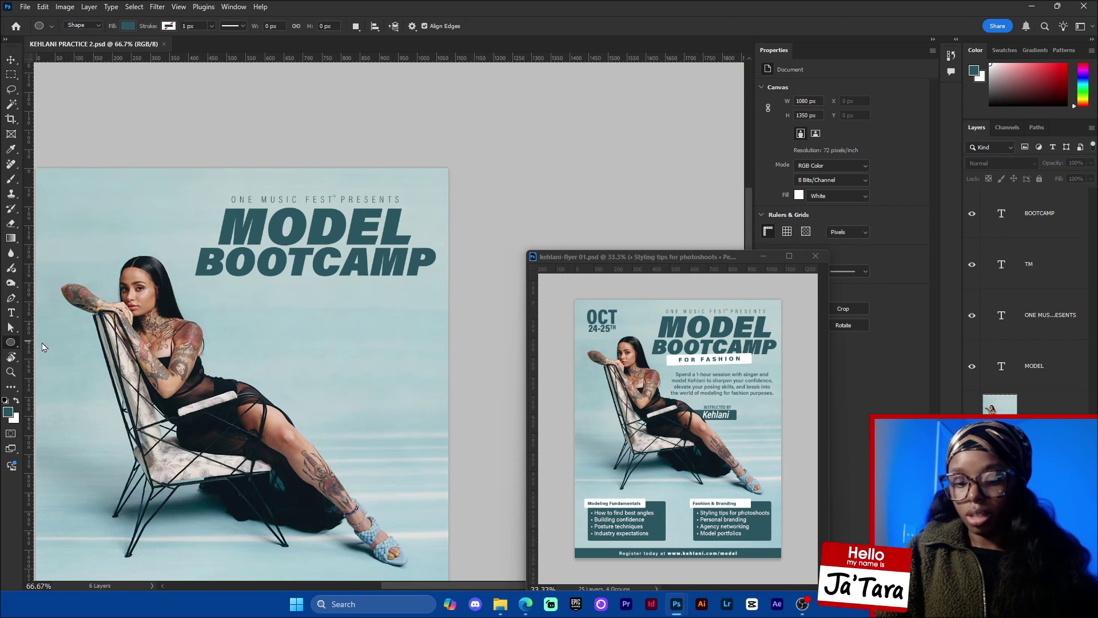
pyautogui.moveTo(254, 321); pyautogui.dragTo(398, 336)
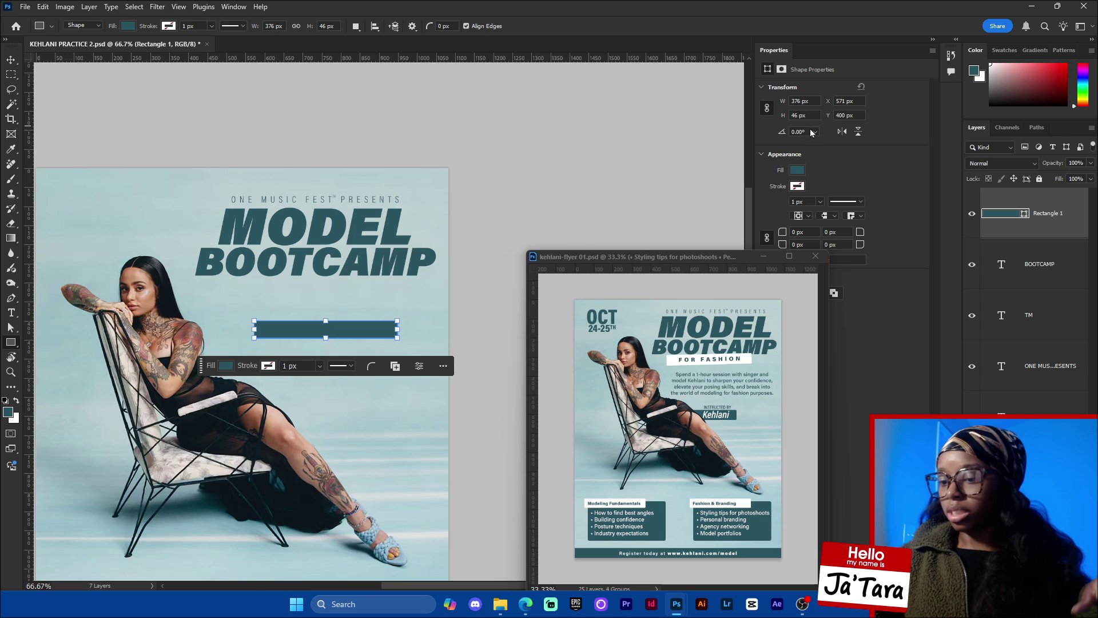
# Change the rectangle's fill to white (ffffff).
pyautogui.click(798, 171)
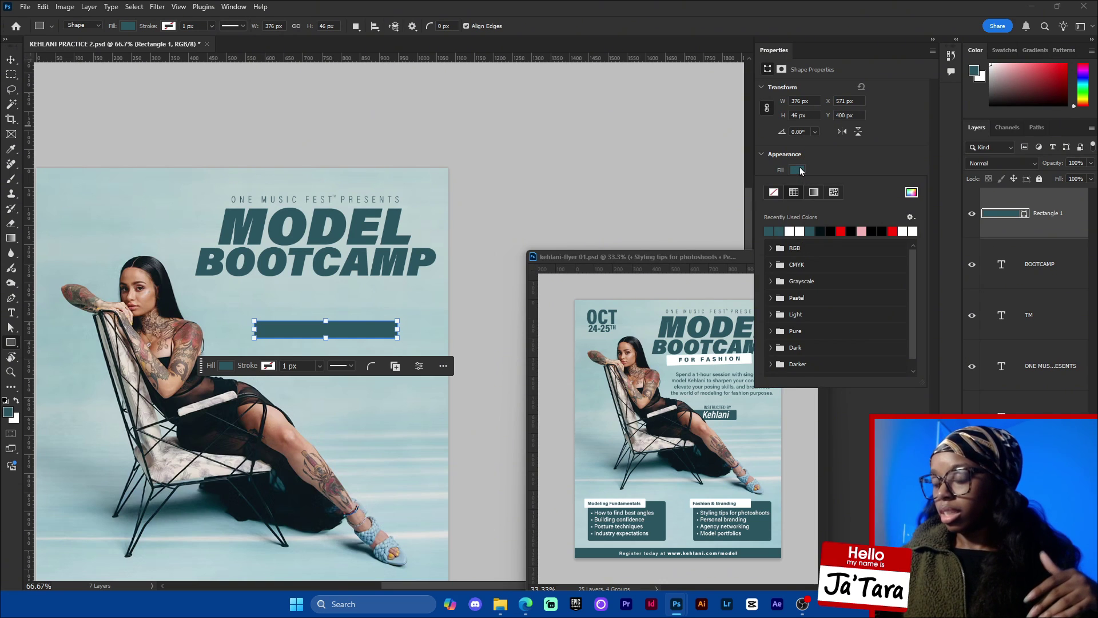
pyautogui.click(911, 193)
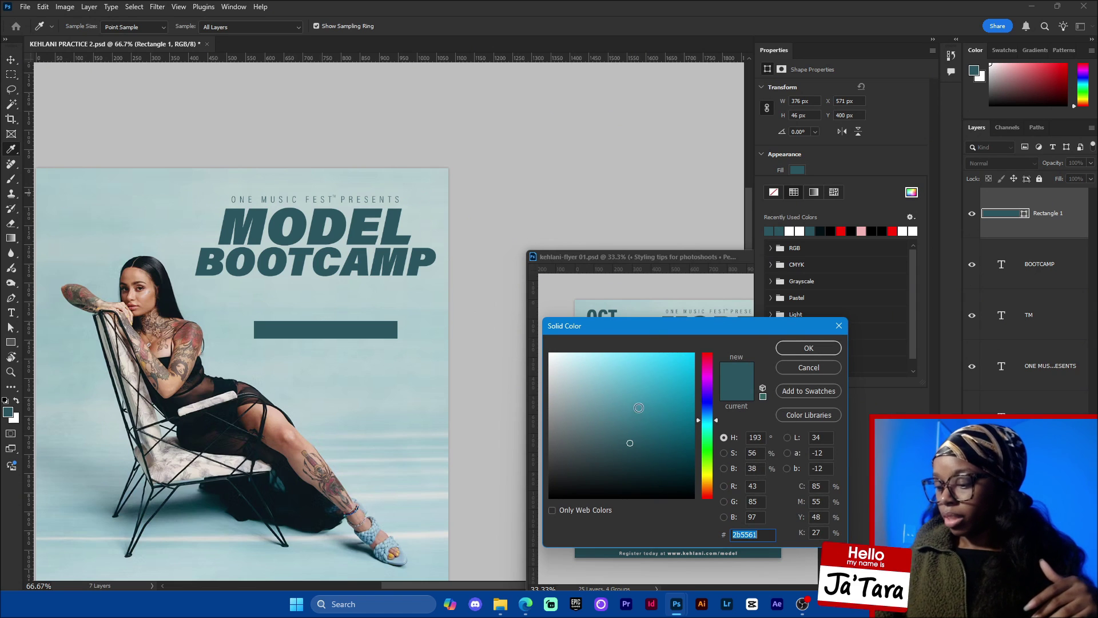
pyautogui.moveTo(608, 423)
pyautogui.mouseDown()
pyautogui.moveTo(550, 355)
pyautogui.moveTo(553, 372)
pyautogui.moveTo(551, 313)
pyautogui.moveTo(562, 312)
pyautogui.moveTo(522, 308)
pyautogui.mouseUp()
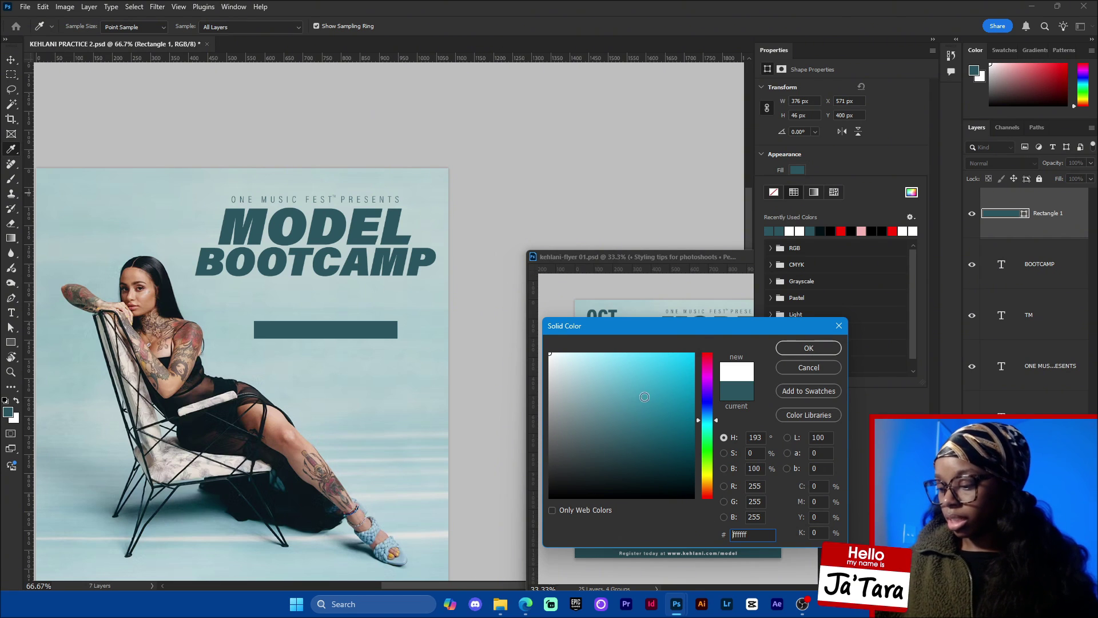
pyautogui.click(652, 394)
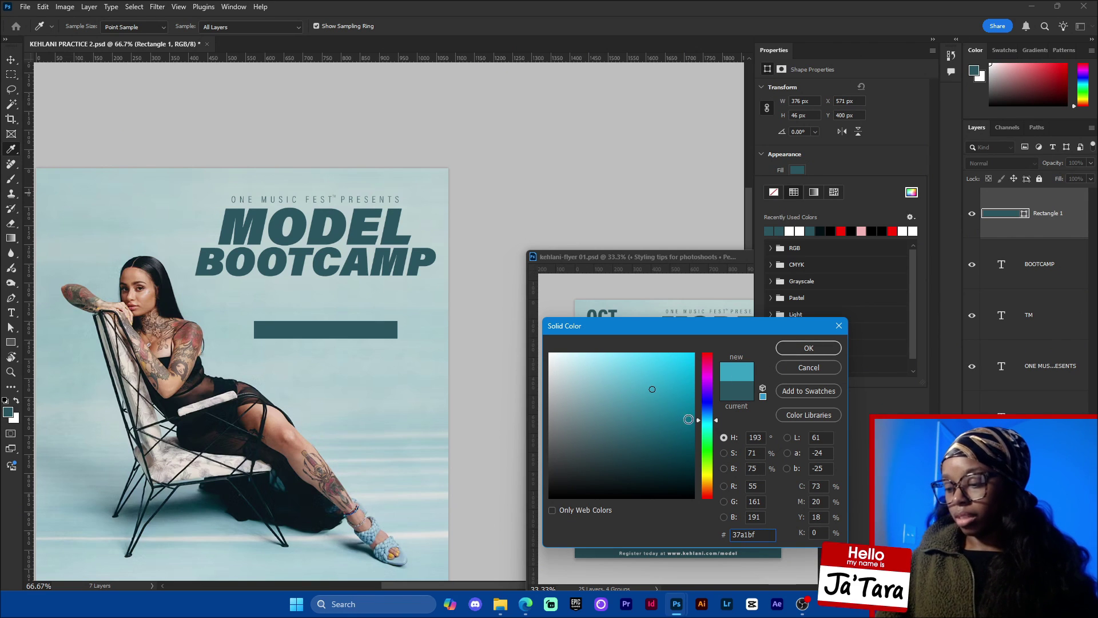
pyautogui.click(707, 453)
pyautogui.click(648, 367)
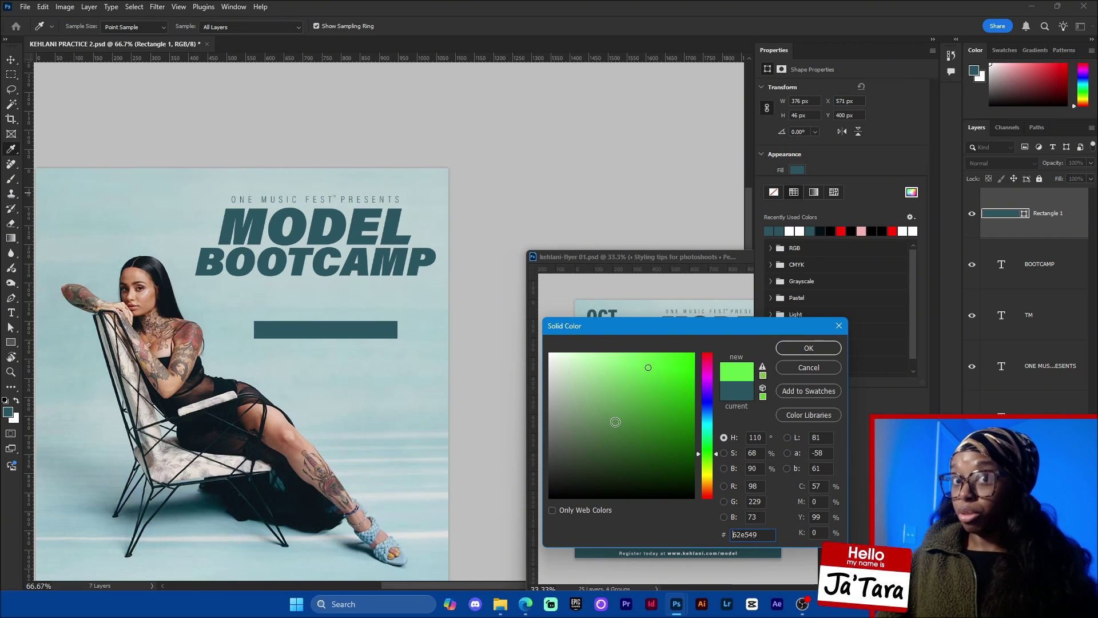
pyautogui.moveTo(611, 435); pyautogui.dragTo(477, 301)
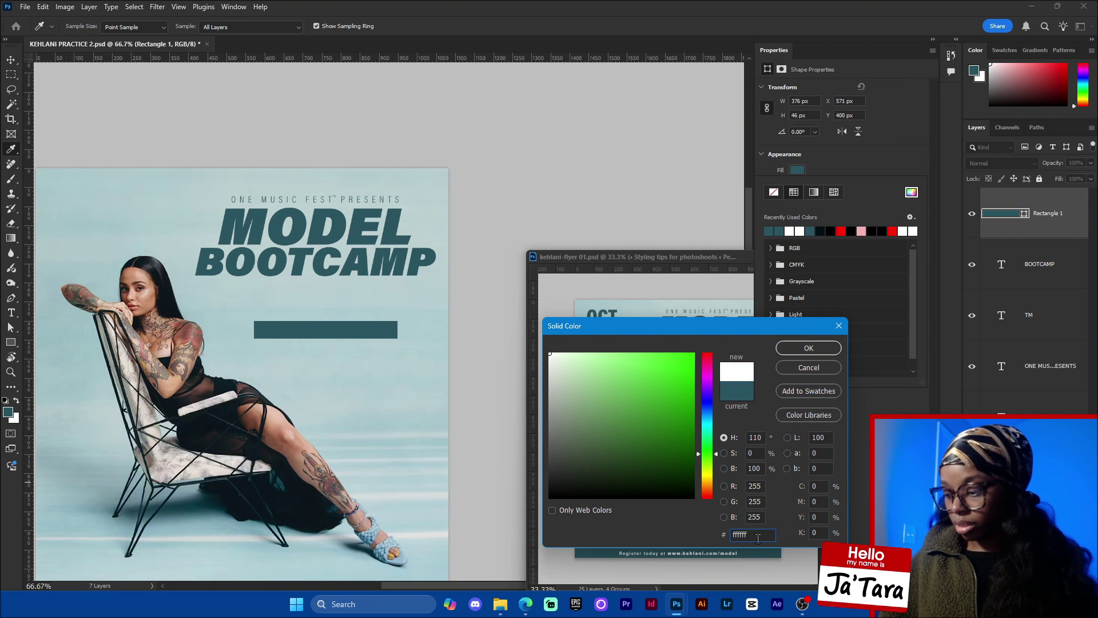
pyautogui.click(810, 349)
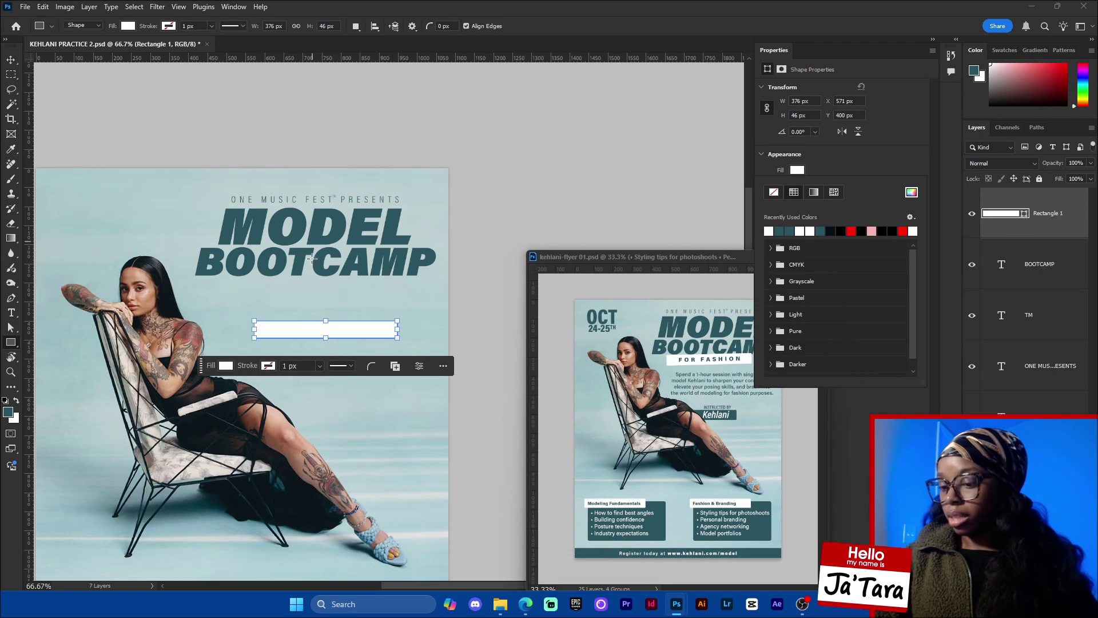
# Rotate the white rectangle to about -1.43° and move it up so it overlaps the lower edge of BOOTCAMP.
pyautogui.press('v')
pyautogui.moveTo(372, 341); pyautogui.dragTo(360, 305)
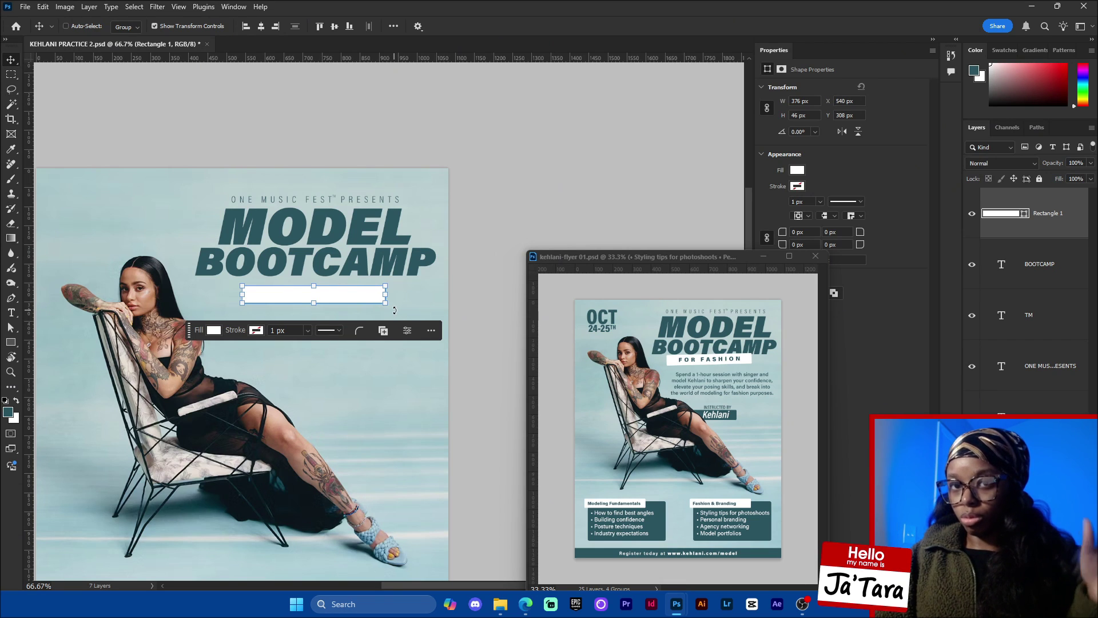
pyautogui.moveTo(394, 313); pyautogui.dragTo(374, 286)
pyautogui.click(568, 27)
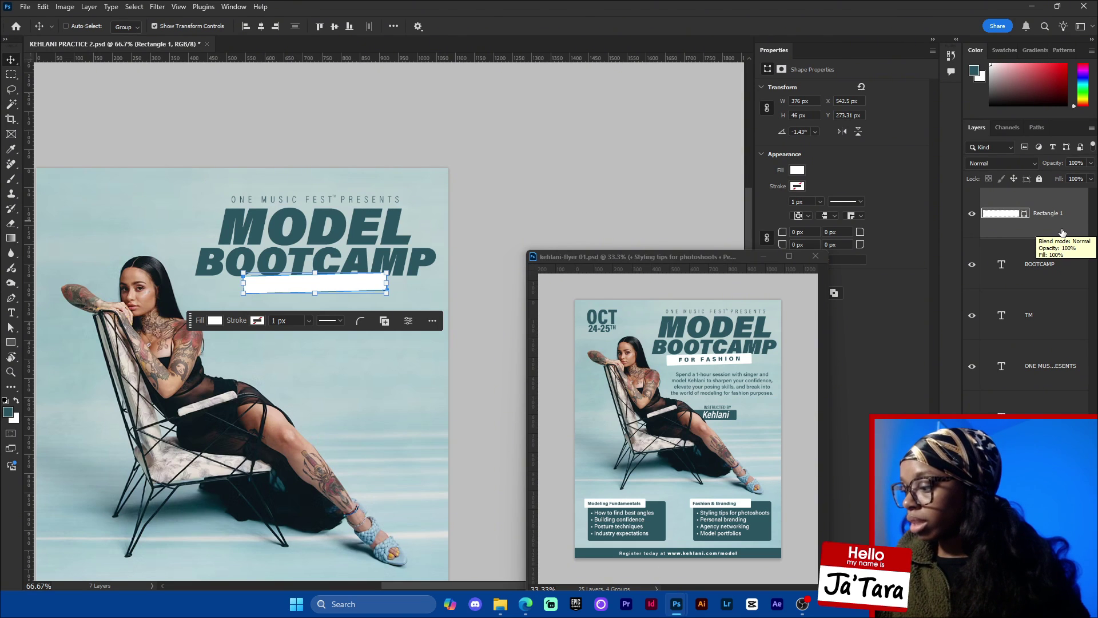
# Try the white rectangle's layer beneath the BOOTCAMP layer and inspect the overlap, undoing the accidental move of the rectangle.
pyautogui.moveTo(1066, 231); pyautogui.dragTo(1044, 295)
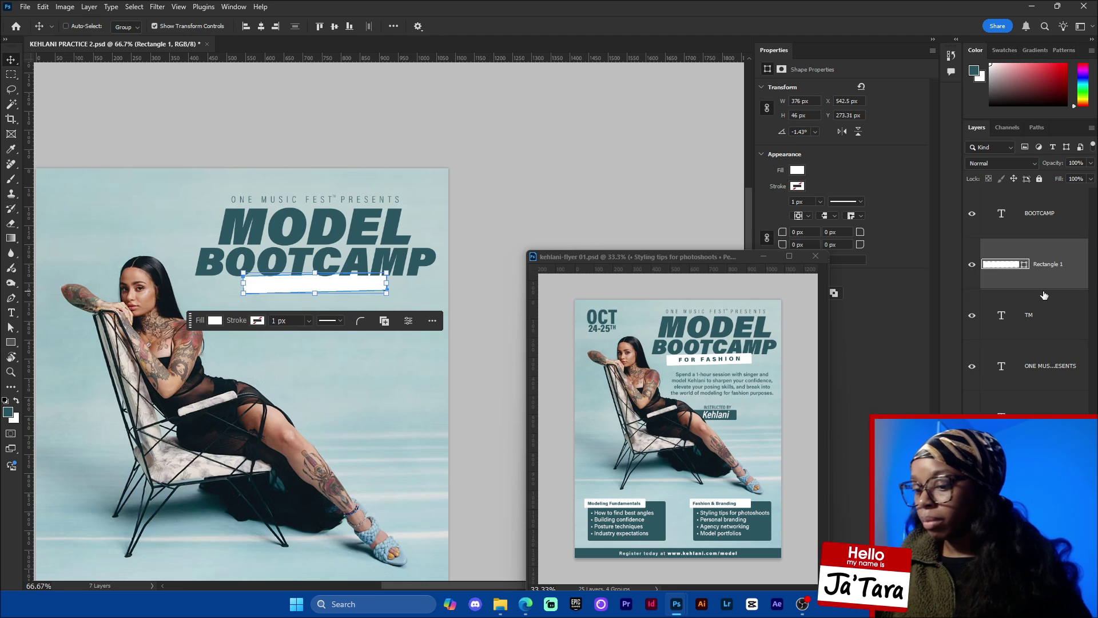
pyautogui.press('super')
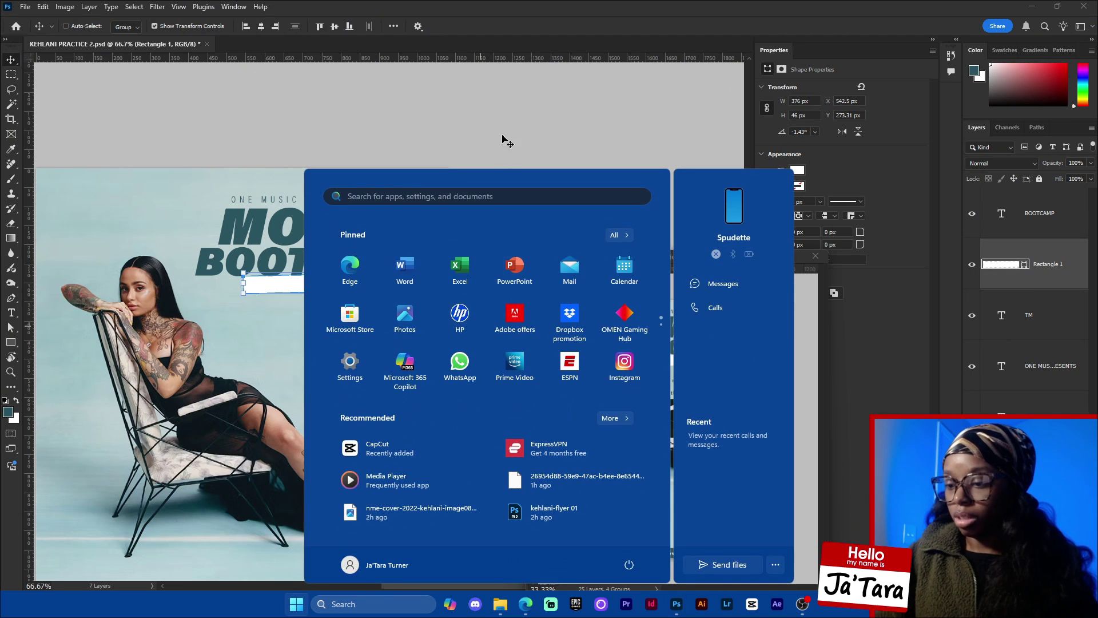
pyautogui.click(504, 121)
pyautogui.moveTo(504, 121); pyautogui.dragTo(488, 355)
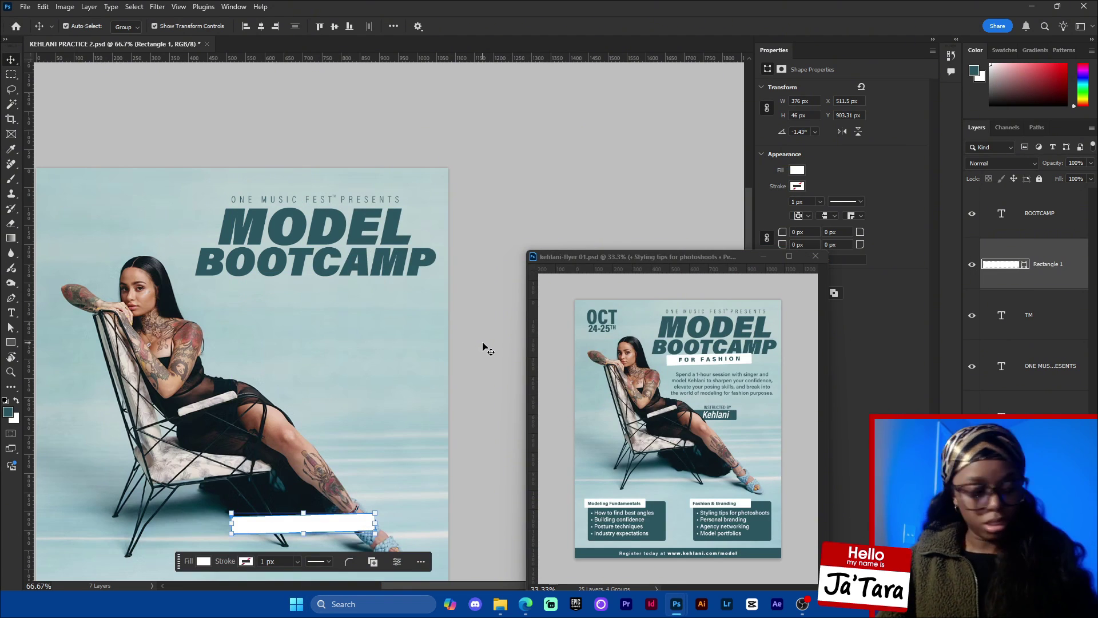
pyautogui.hotkey('ctrl', 'z')
pyautogui.hotkey('ctrl', '+')
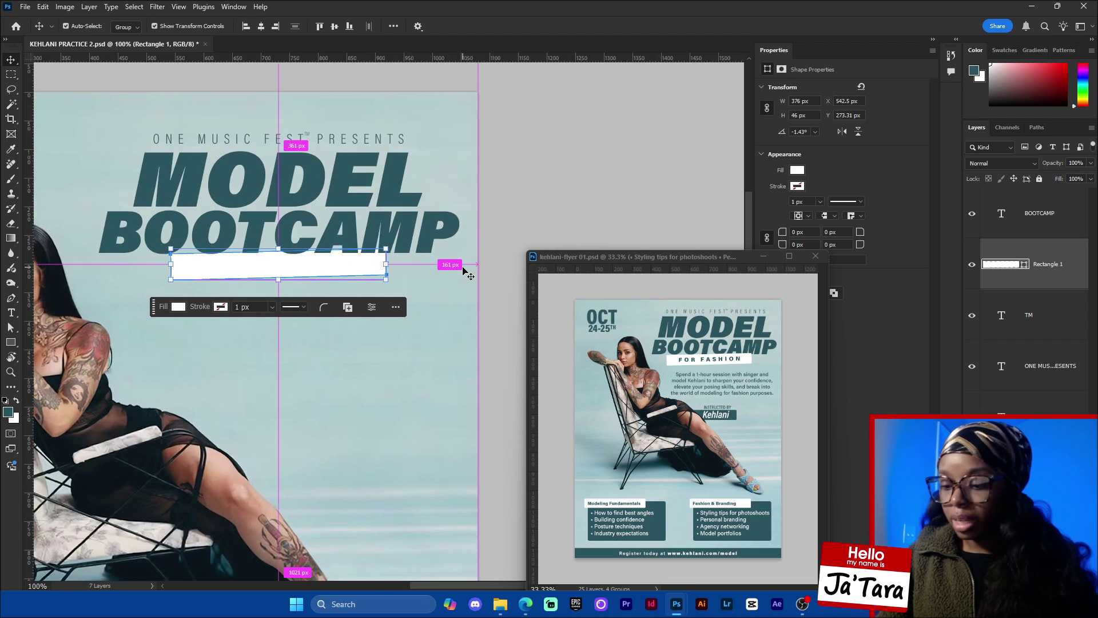
pyautogui.click(492, 270)
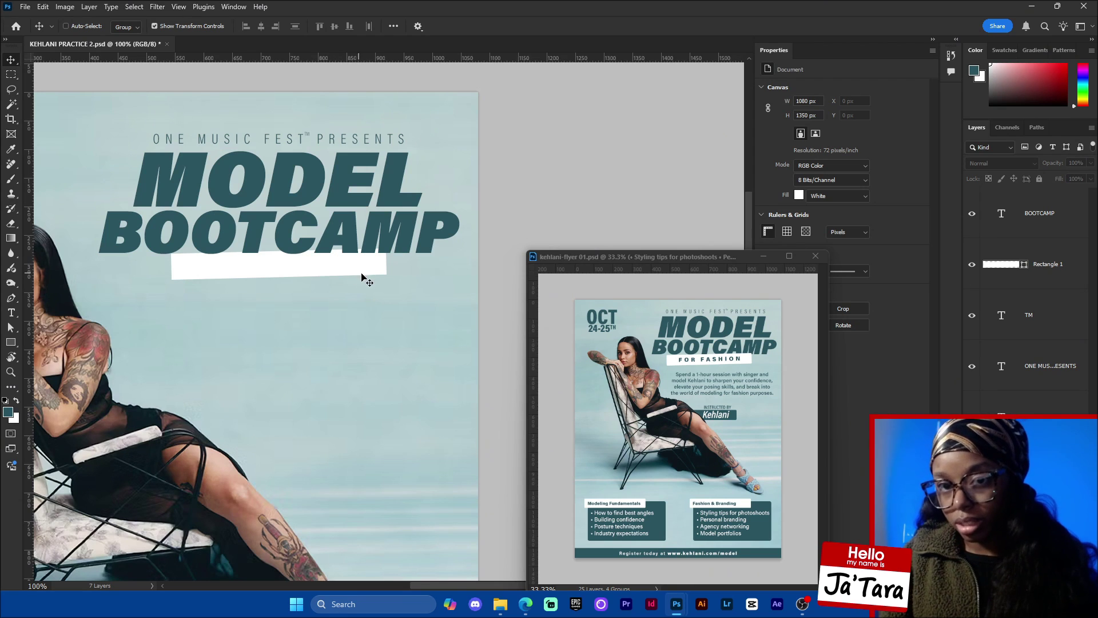
# Put the white rectangle's layer back above the BOOTCAMP layer and save the flyer.
pyautogui.click(1062, 279)
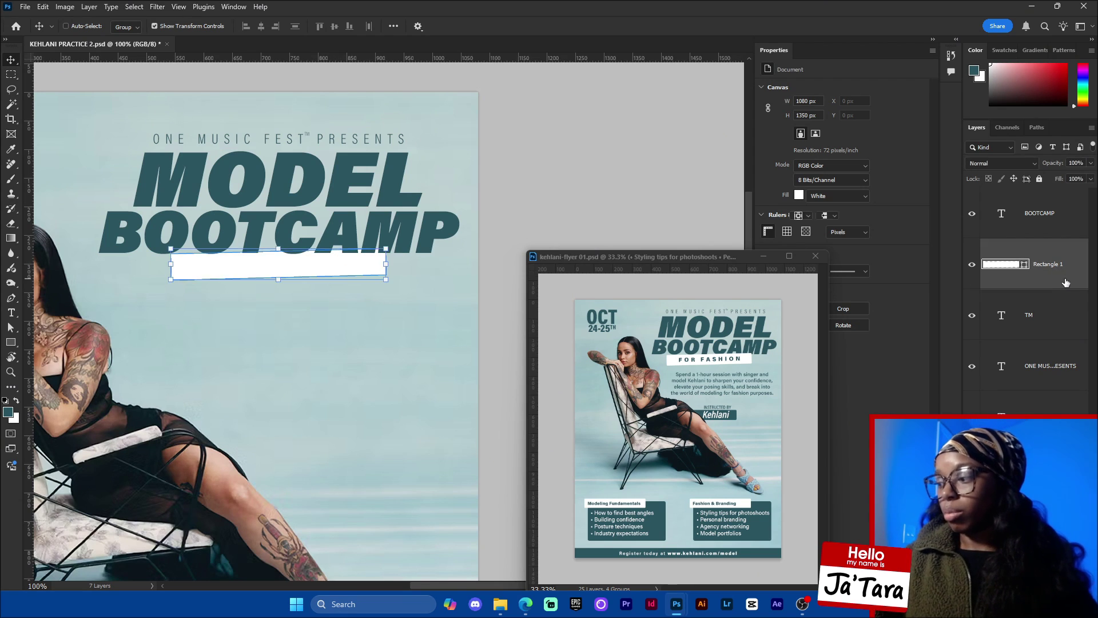
pyautogui.moveTo(1067, 283); pyautogui.dragTo(1070, 206)
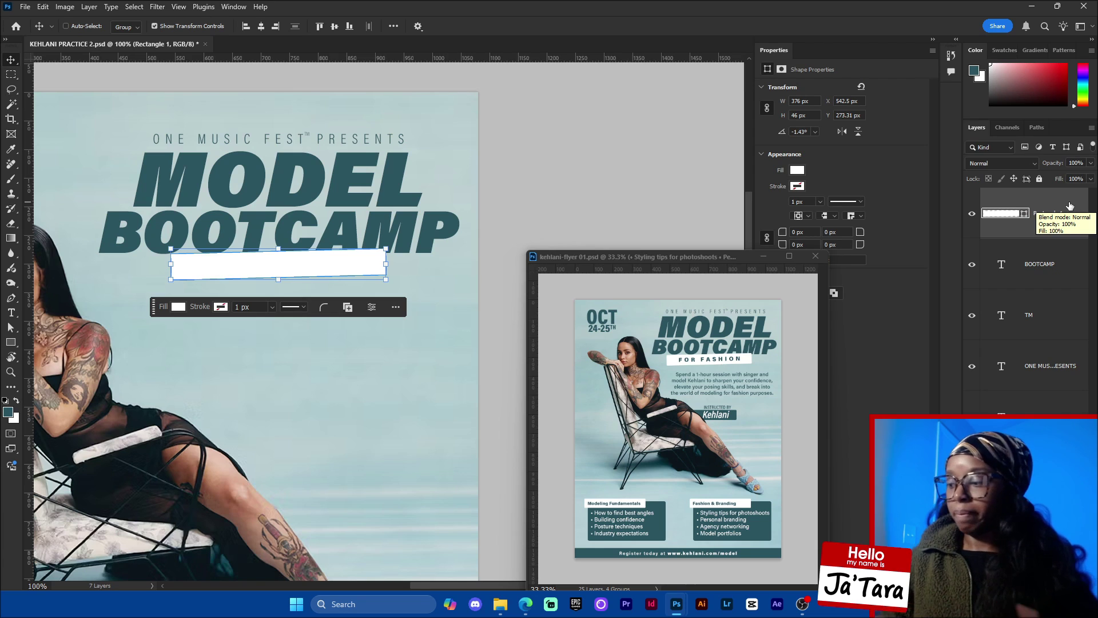
pyautogui.hotkey('ctrl', 's')
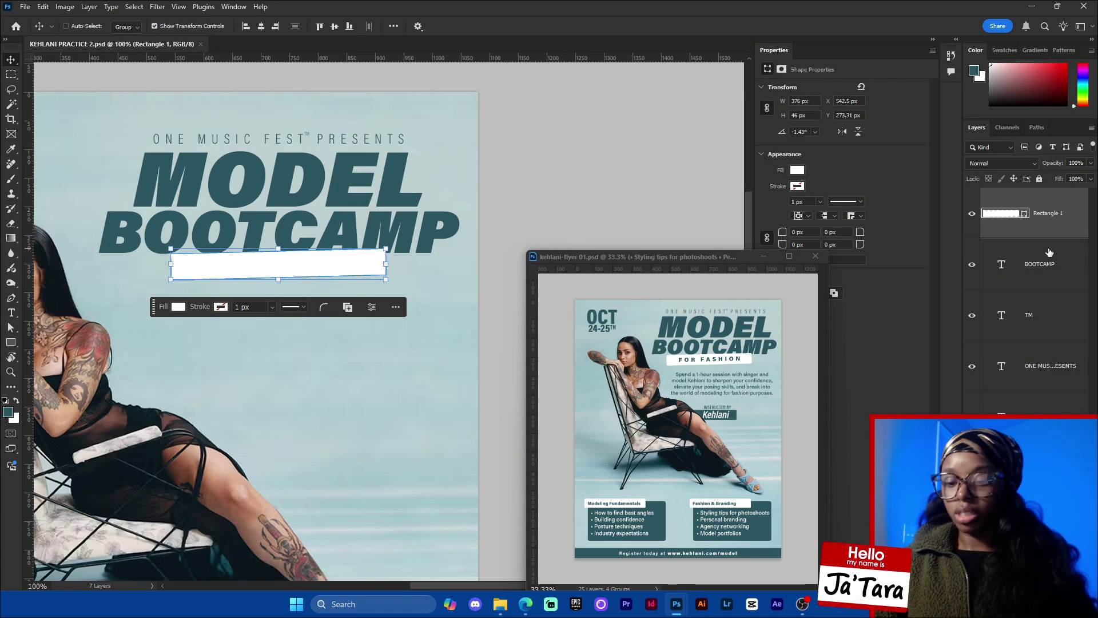
# Duplicate the MODEL text below the white rectangle and replace its wording with FOR FASHION.
pyautogui.keyDown('ctrl'); pyautogui.click(355, 196); pyautogui.keyUp('ctrl')
pyautogui.moveTo(355, 196); pyautogui.dragTo(351, 360)
pyautogui.doubleClick(348, 348)
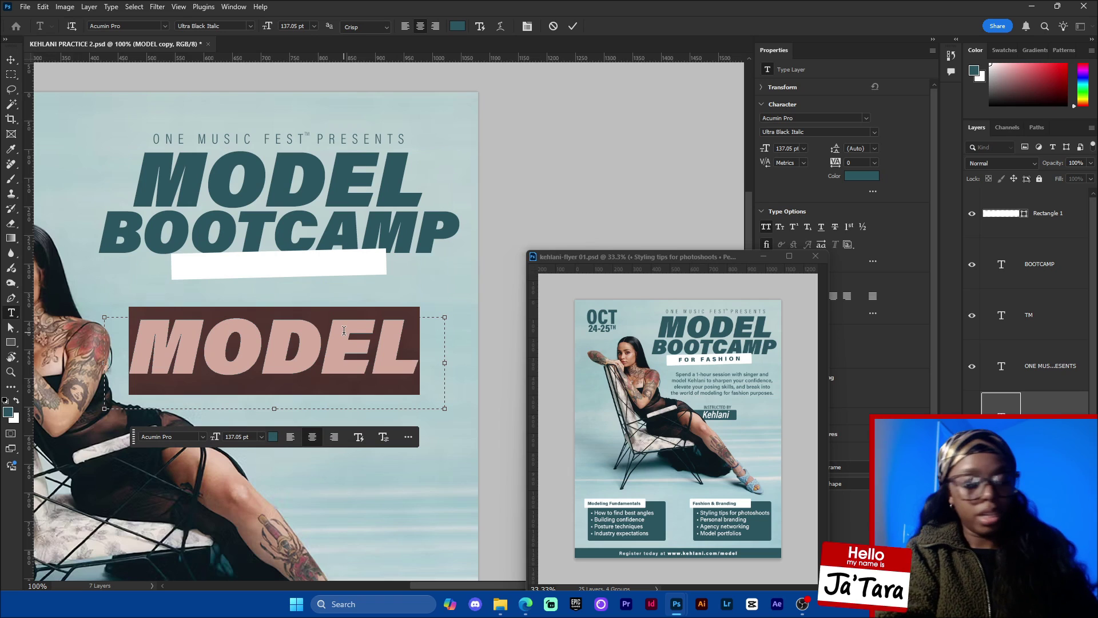
pyautogui.write('FOR F')
pyautogui.press('BackSpace')
pyautogui.press('BackSpace')
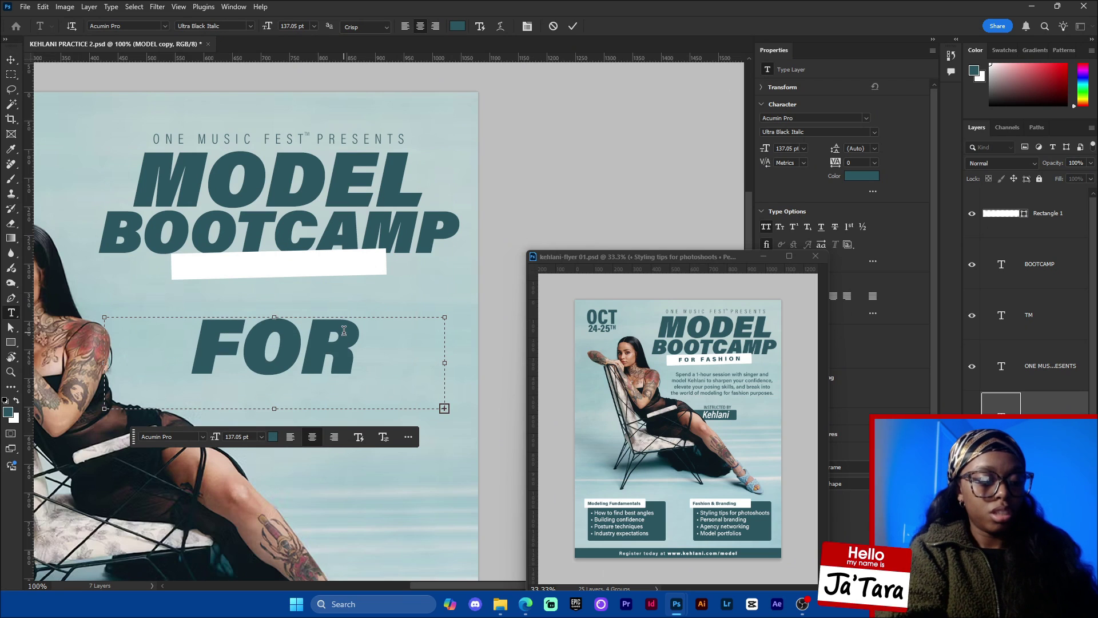
# Reduce the font size of the whole FOR FASHION text to 38 pt.
pyautogui.hotkey('ctrl', 'a')
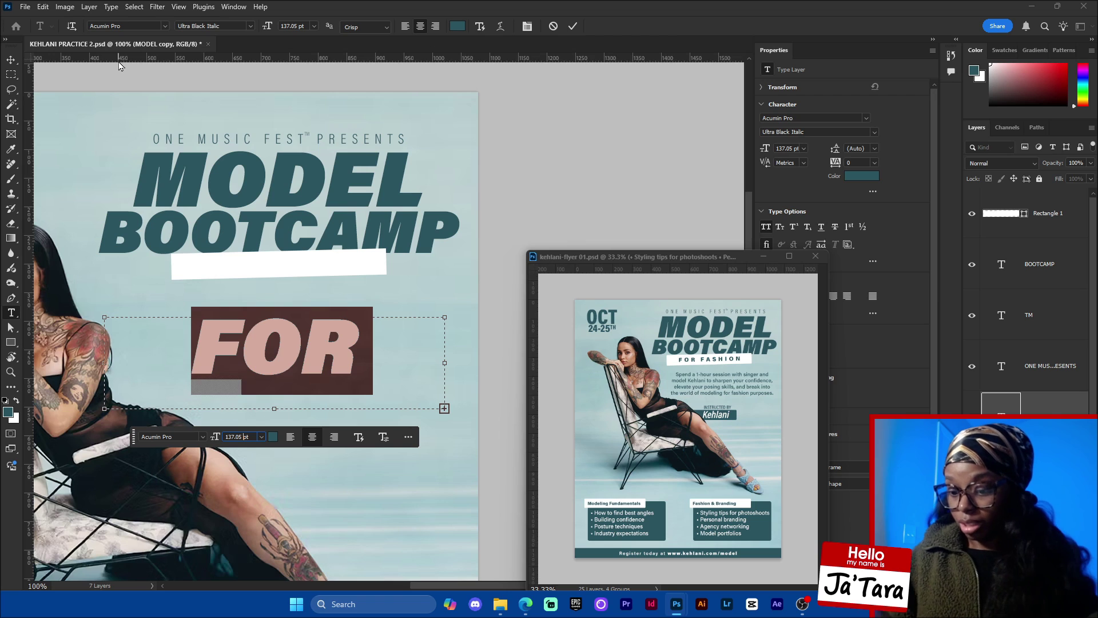
pyautogui.write('88')
pyautogui.press('Return')
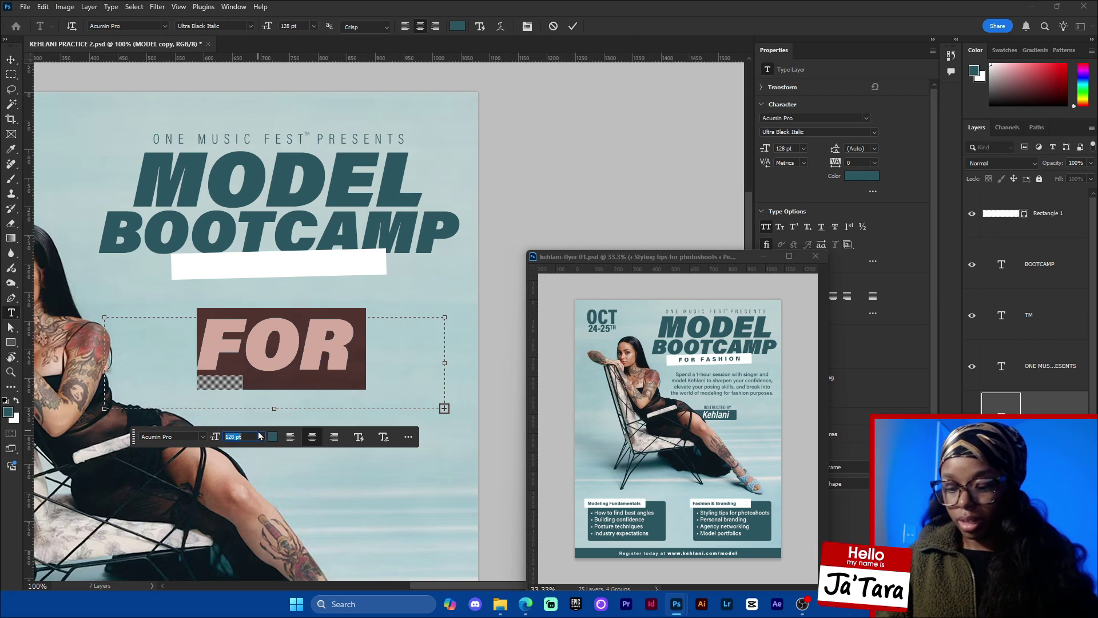
pyautogui.hotkey('shift', 'Down')
pyautogui.hotkey('shift', 'Down')
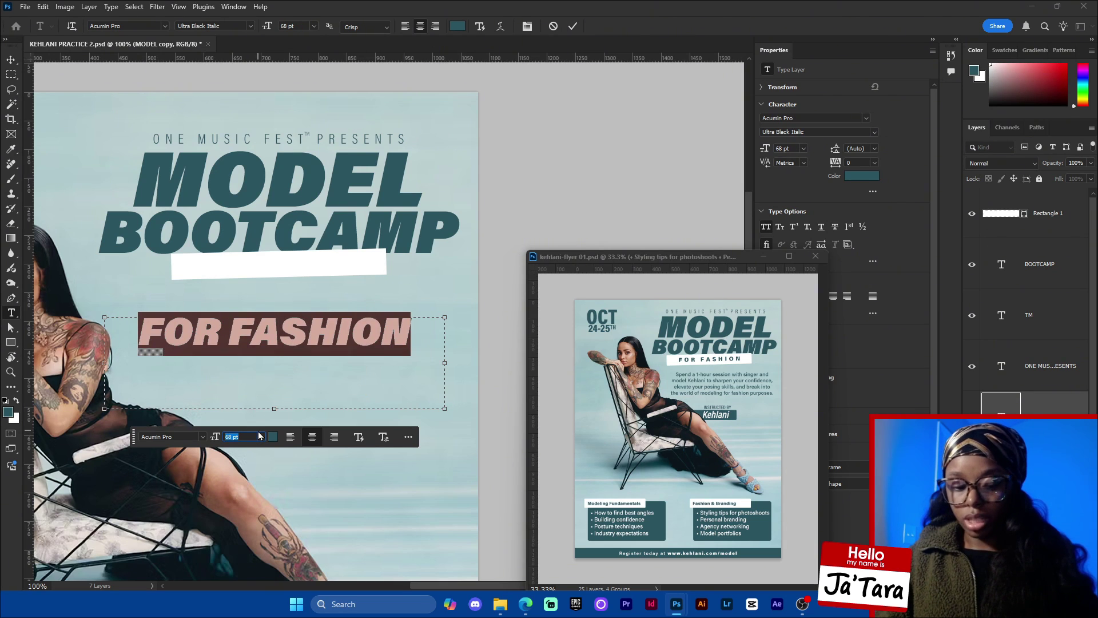
pyautogui.hotkey('shift', 'Down')
pyautogui.hotkey('shift', 'Down')
pyautogui.hotkey('shift', 'Down')
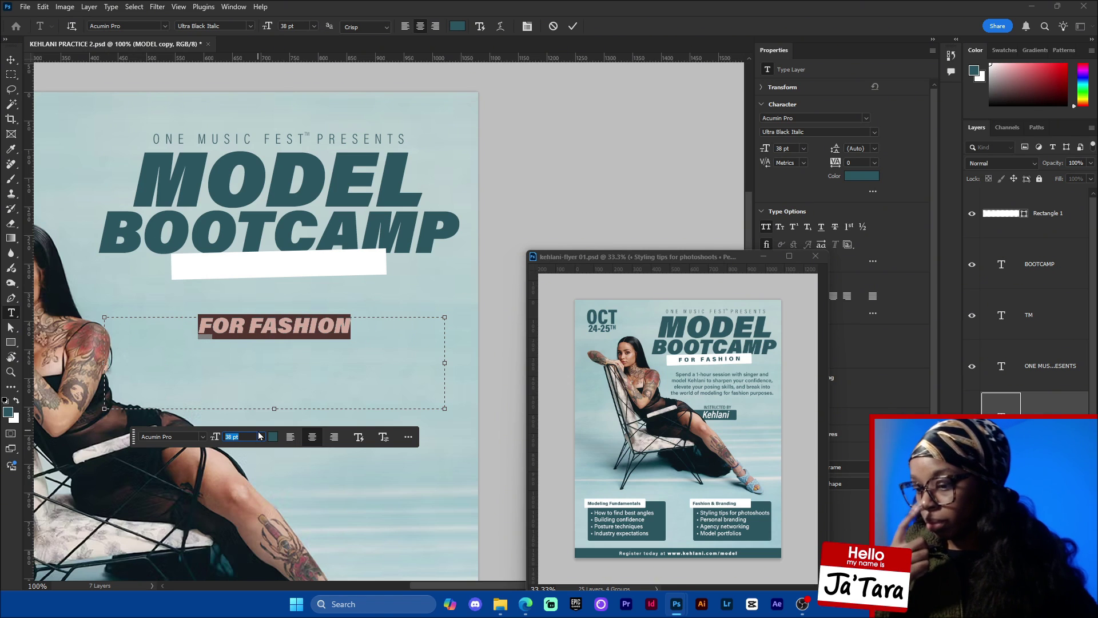
# Set the FOR FASHION text's font to Acumin Pro SemiCondensed Semibold.
pyautogui.click(203, 437)
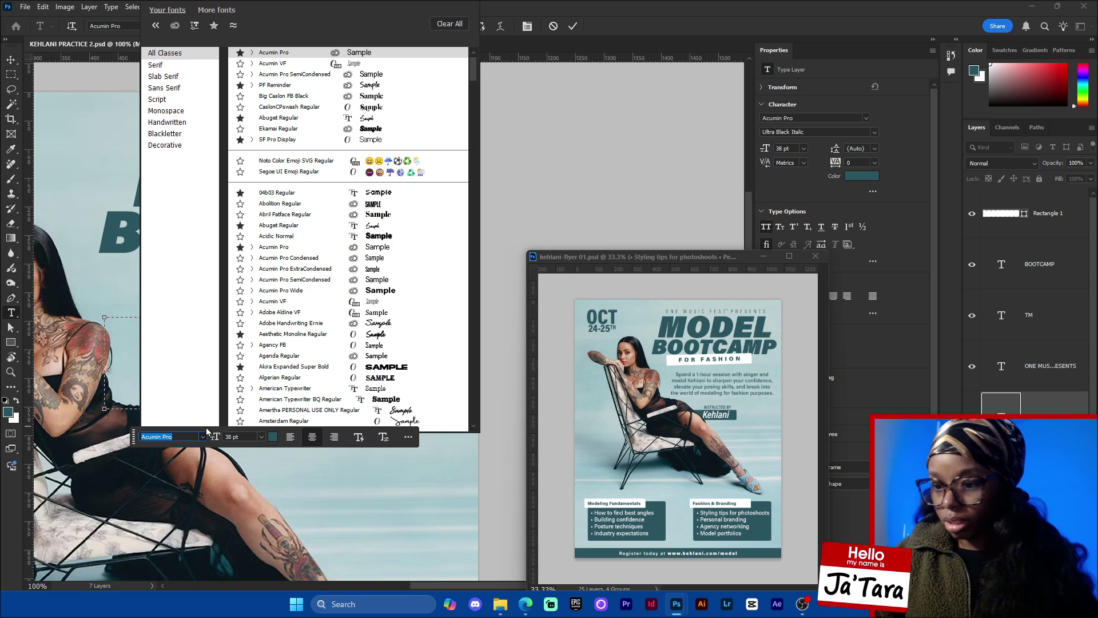
pyautogui.click(252, 53)
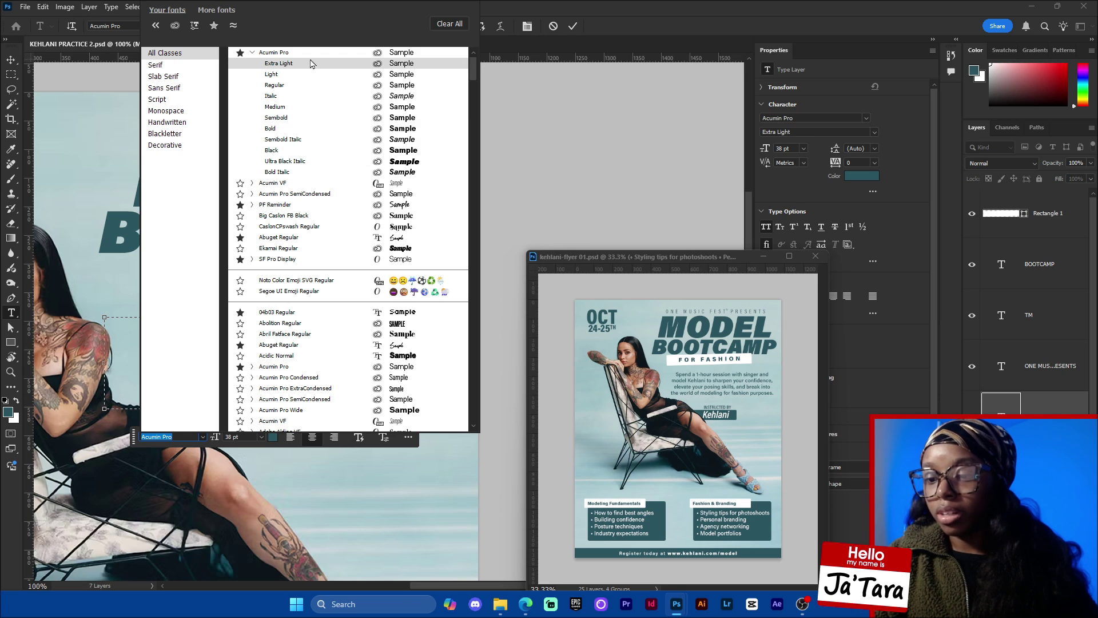
pyautogui.click(252, 193)
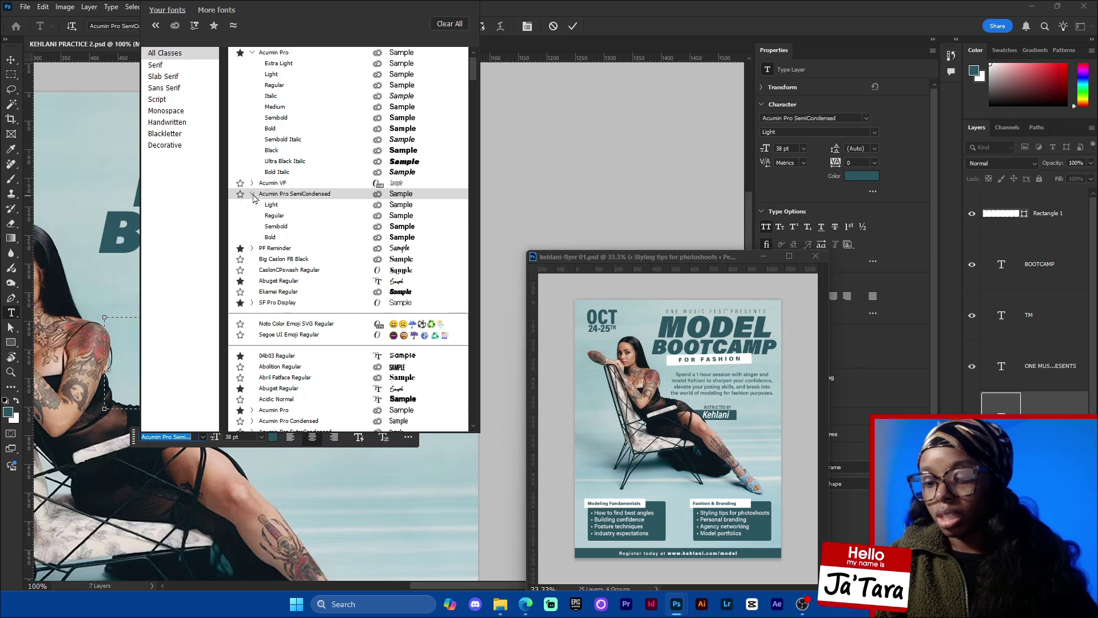
pyautogui.click(297, 226)
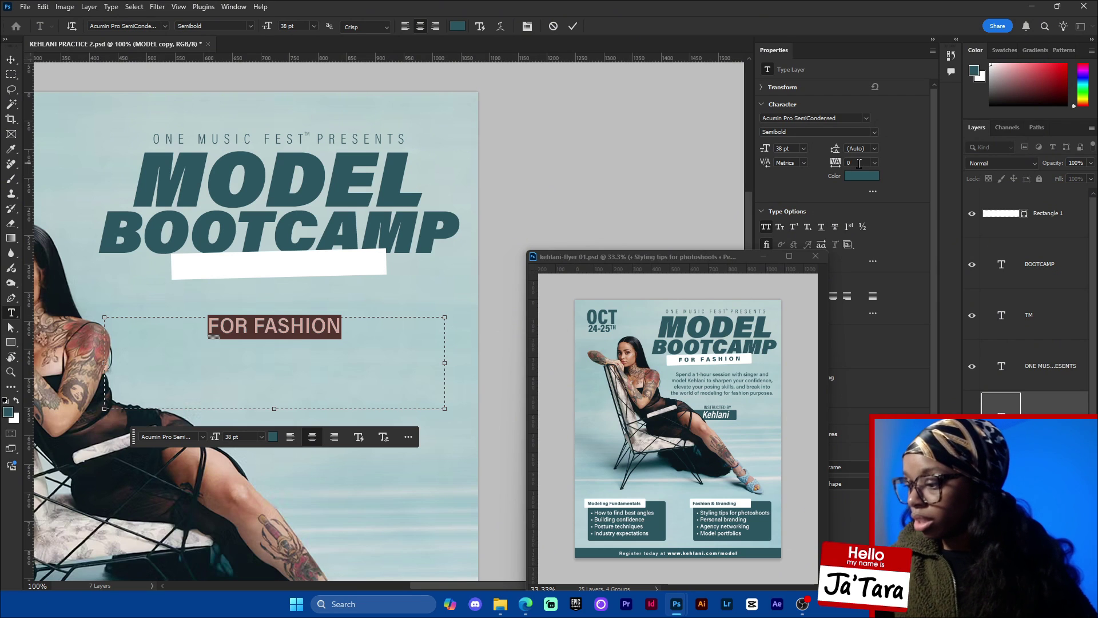
# Set the FOR FASHION text's tracking to 260 and shorten its text box to fit the single line.
pyautogui.hotkey('shift', 'Up')
pyautogui.hotkey('shift', 'Up')
pyautogui.hotkey('shift', 'Up')
pyautogui.hotkey('shift', 'Up')
pyautogui.hotkey('shift', 'Up')
pyautogui.hotkey('shift', 'Up')
pyautogui.hotkey('shift', 'Up')
pyautogui.hotkey('shift', 'Up')
pyautogui.hotkey('shift', 'Up')
pyautogui.hotkey('shift', 'Up')
pyautogui.hotkey('shift', 'Up')
pyautogui.hotkey('shift', 'Up')
pyautogui.hotkey('shift', 'Up')
pyautogui.hotkey('shift', 'Up')
pyautogui.hotkey('shift', 'Up')
pyautogui.hotkey('shift', 'Up')
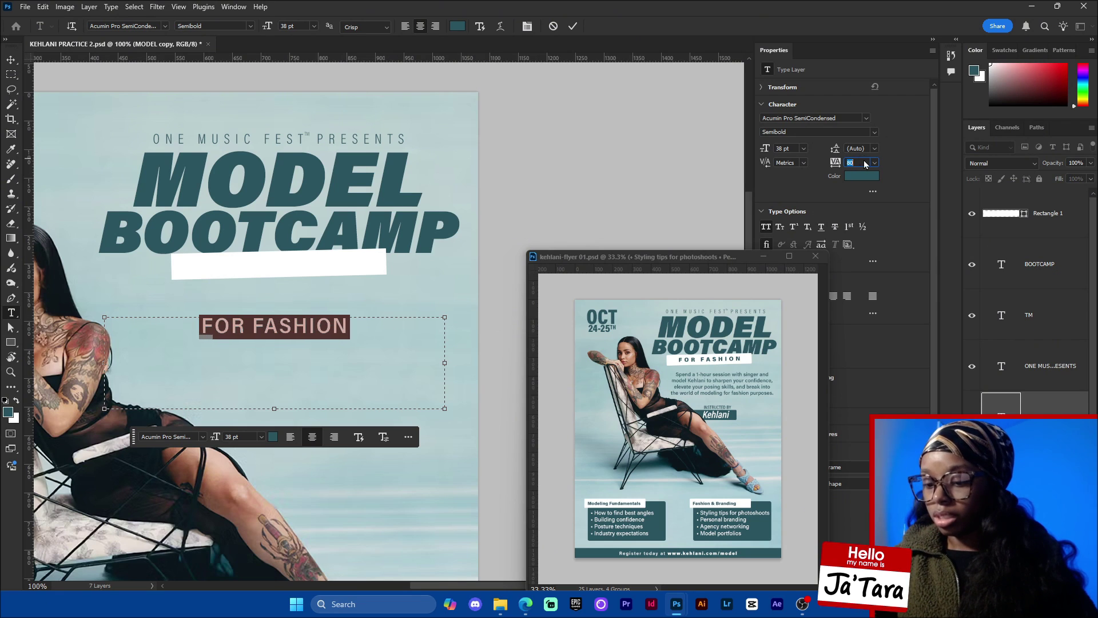
pyautogui.hotkey('shift', 'Up')
pyautogui.hotkey('shift', 'Up')
pyautogui.hotkey('shift', 'Up')
pyautogui.hotkey('shift', 'Up')
pyautogui.hotkey('shift', 'Up')
pyautogui.hotkey('shift', 'Up')
pyautogui.hotkey('shift', 'Up')
pyautogui.hotkey('shift', 'Up')
pyautogui.hotkey('shift', 'Up')
pyautogui.hotkey('shift', 'Up')
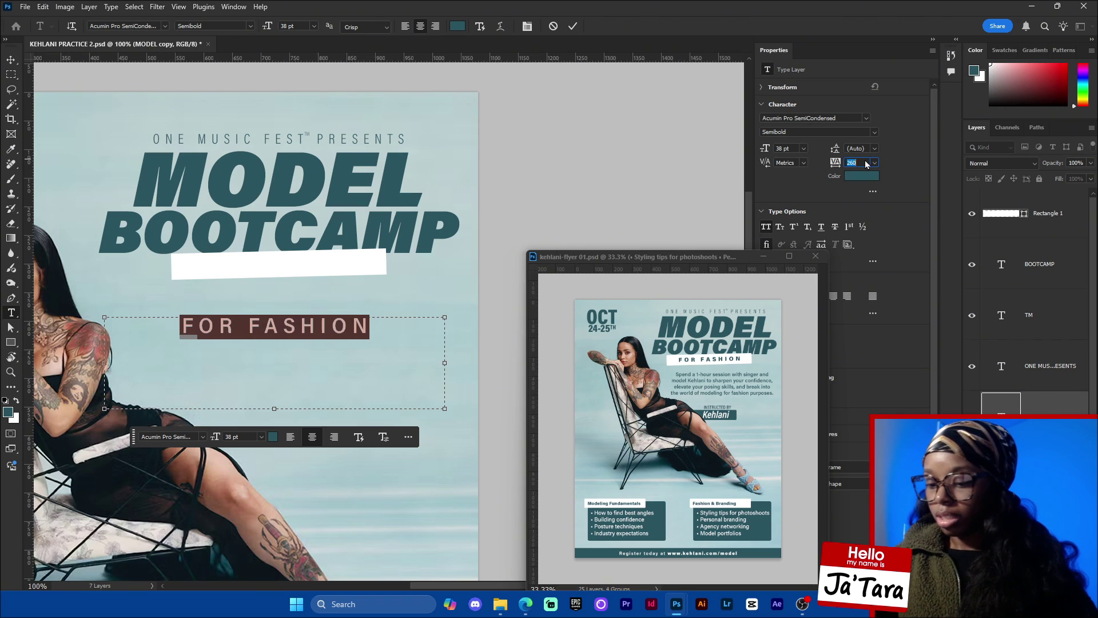
pyautogui.moveTo(275, 409); pyautogui.dragTo(274, 343)
pyautogui.click(573, 26)
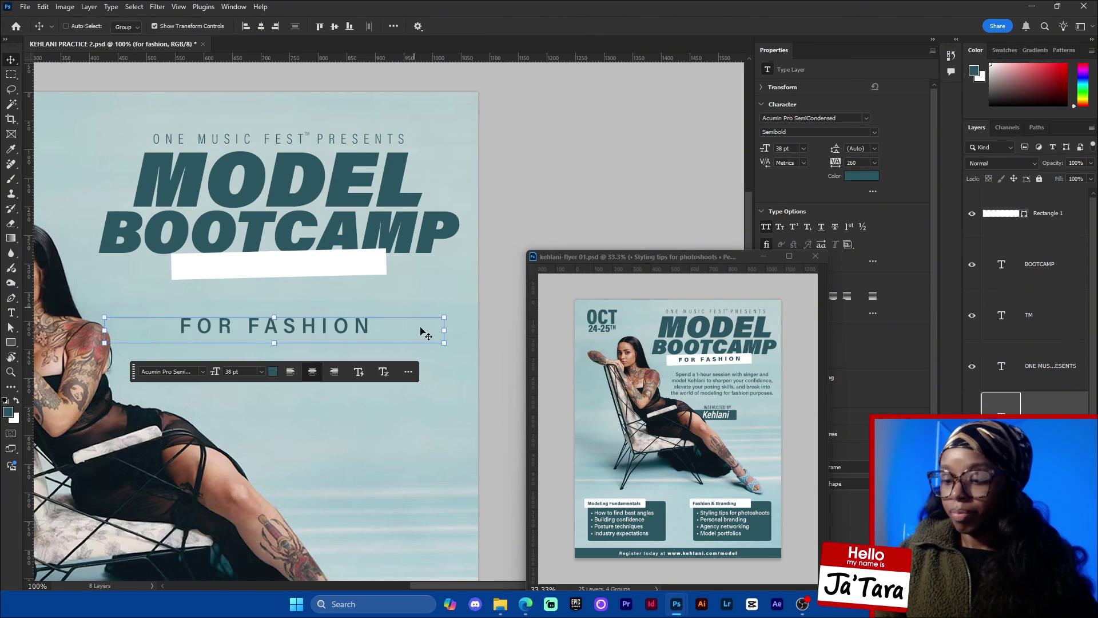
# Scale FOR FASHION to about 51% onto the white rectangle and move its layer above the rectangle's layer.
pyautogui.hotkey('ctrl', 't')
pyautogui.moveTo(445, 330); pyautogui.dragTo(321, 268)
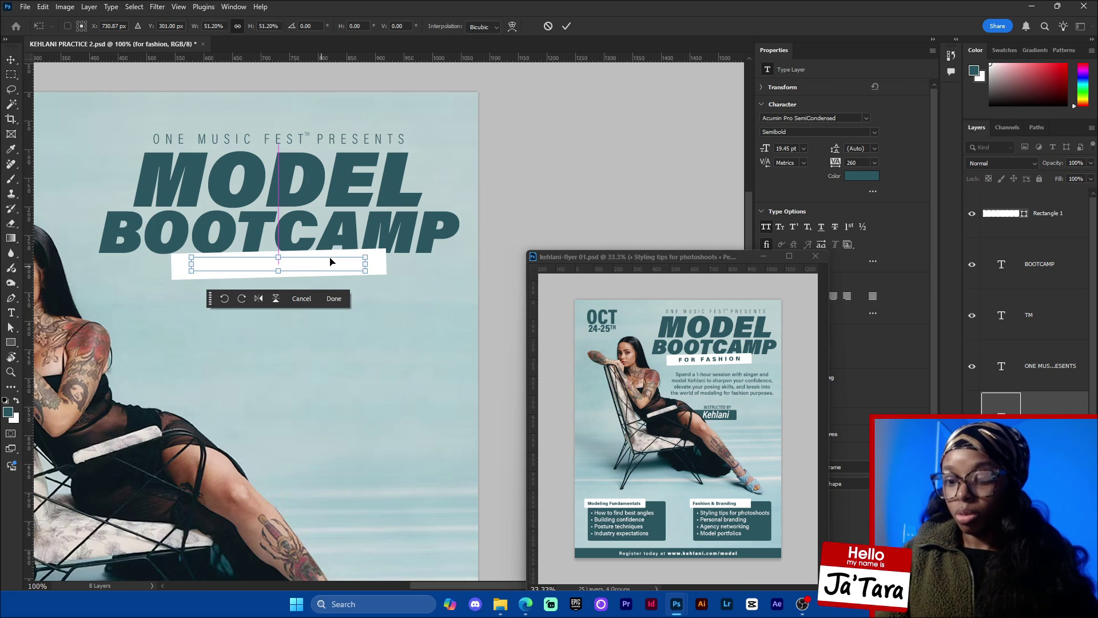
pyautogui.click(337, 300)
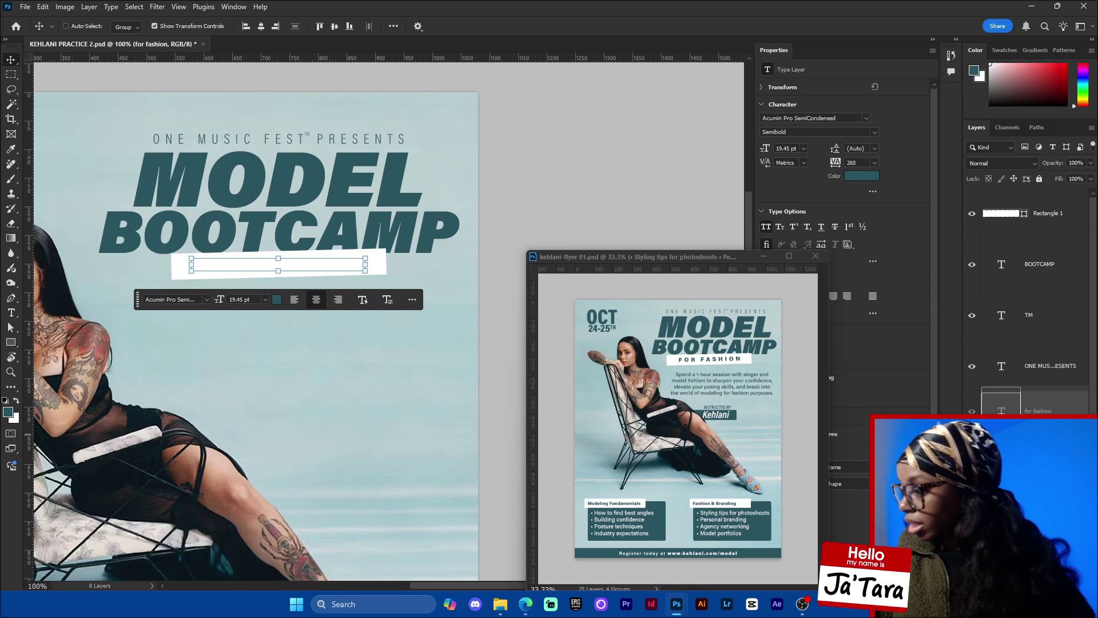
pyautogui.moveTo(1065, 204); pyautogui.dragTo(1066, 207)
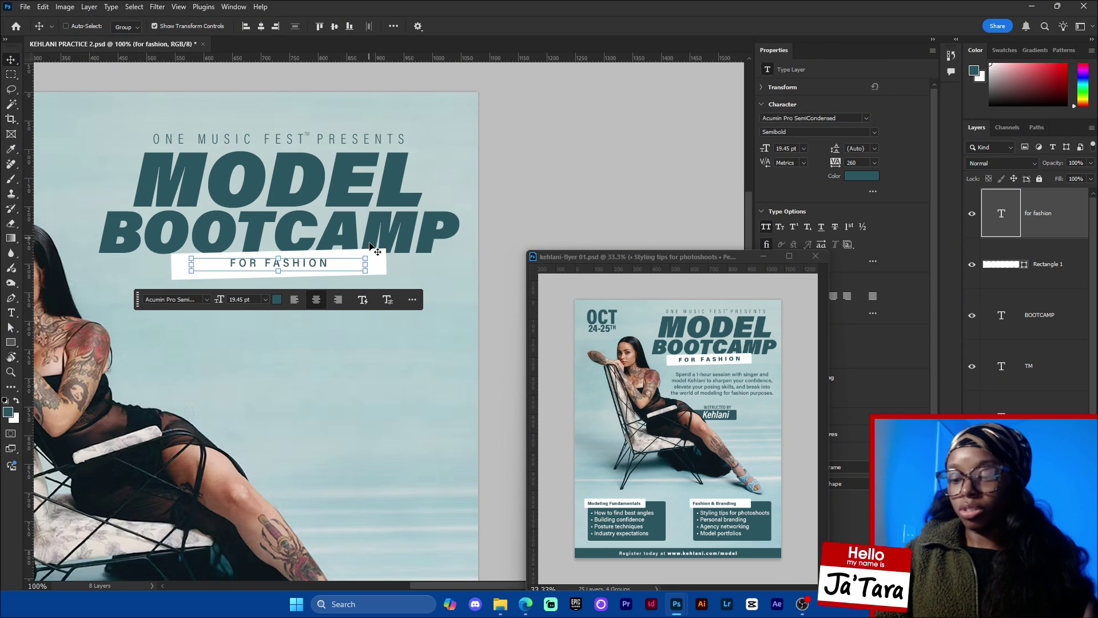
# Tilt the FOR FASHION text about -1.3° to follow the white rectangle and enlarge it to about 25.84 pt.
pyautogui.hotkey('ctrl', 't')
pyautogui.moveTo(379, 274); pyautogui.dragTo(383, 267)
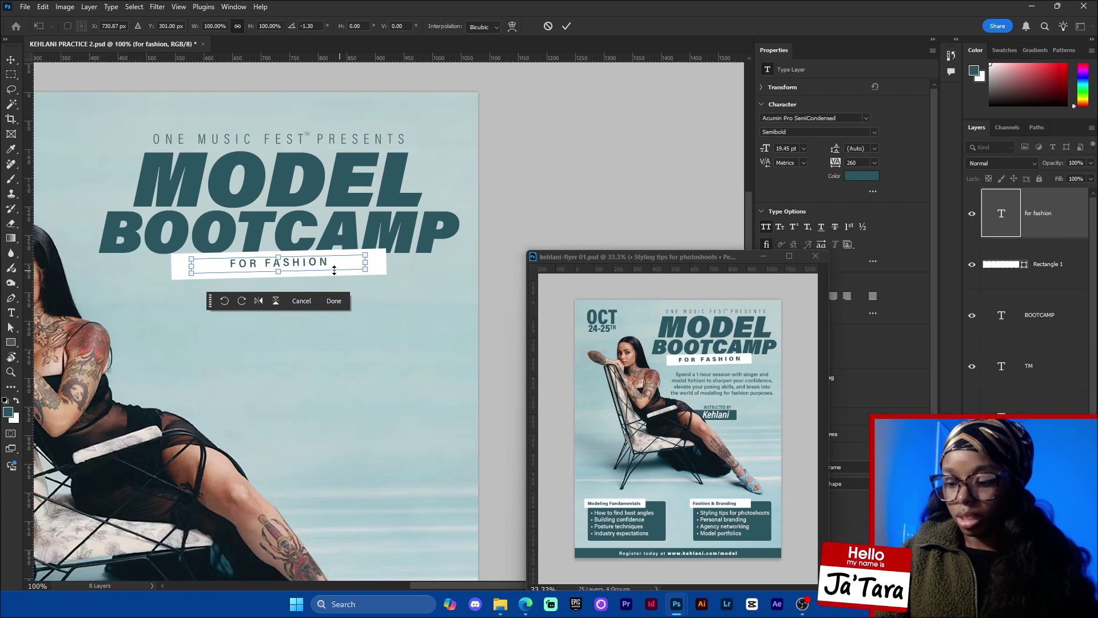
pyautogui.click(335, 301)
pyautogui.moveTo(370, 263); pyautogui.dragTo(411, 267)
pyautogui.press('Return')
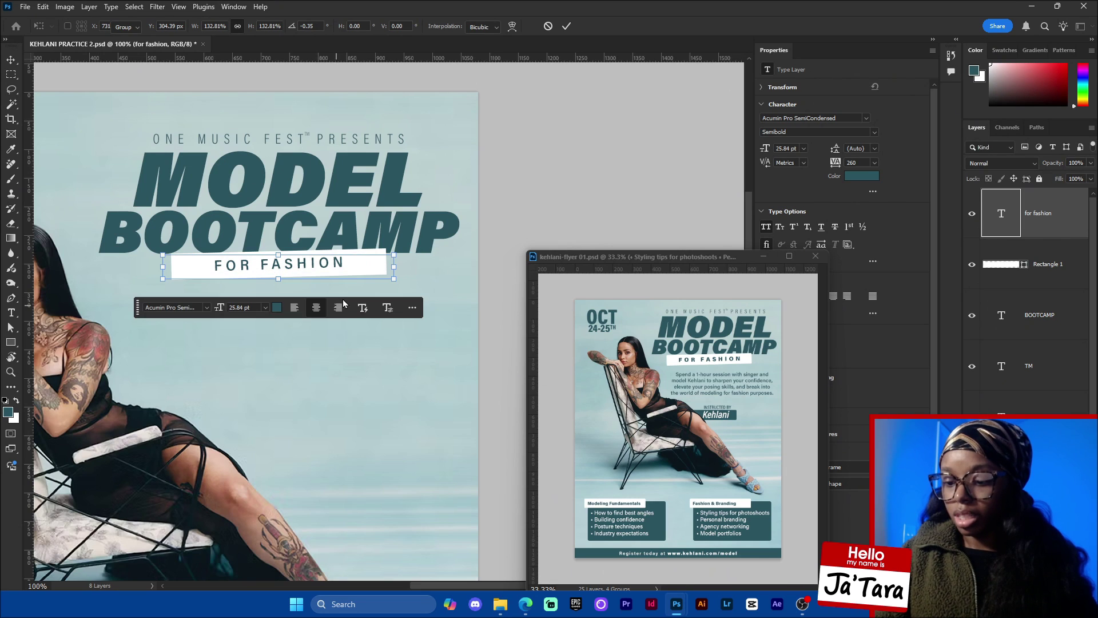
# Make the FOR FASHION text Bold, enlarge it to about 32.33 pt and save the flyer.
pyautogui.click(876, 133)
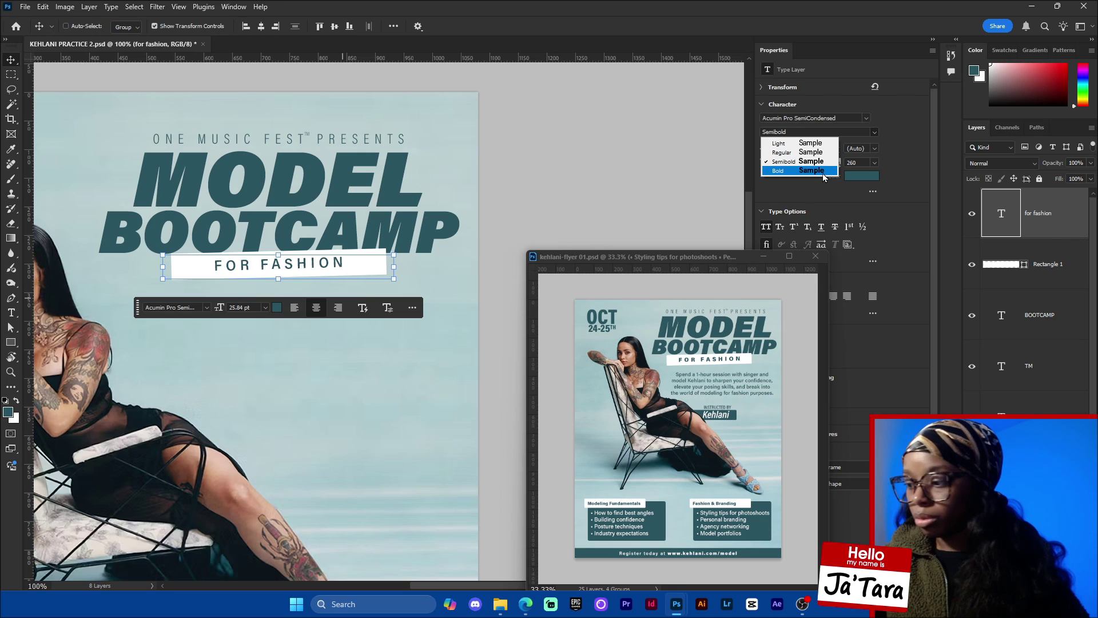
pyautogui.click(812, 170)
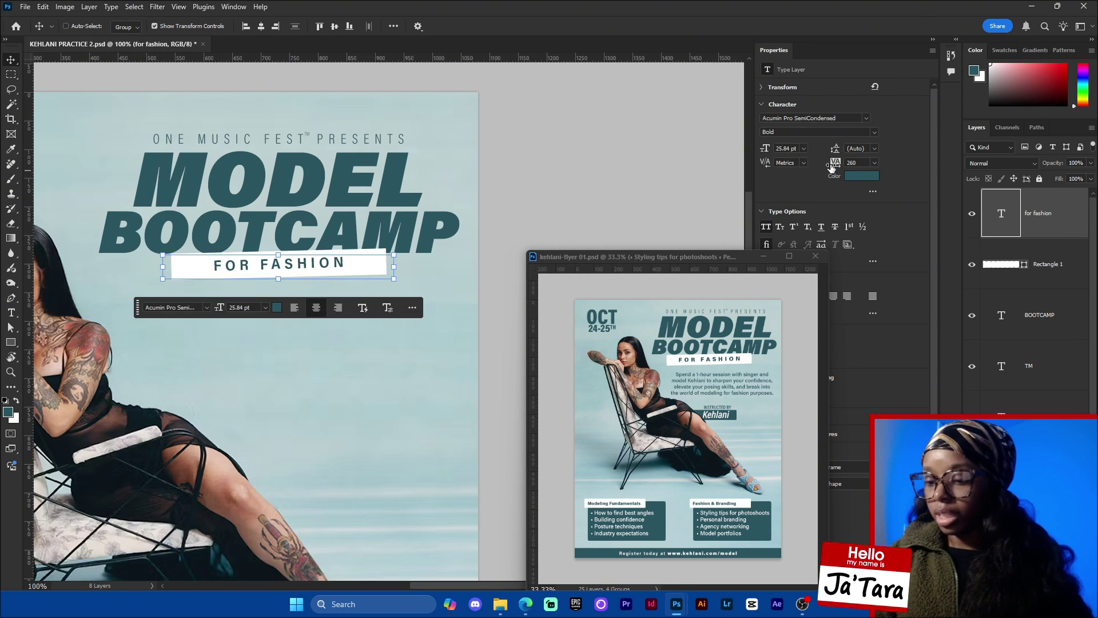
pyautogui.moveTo(397, 267); pyautogui.dragTo(425, 263)
pyautogui.click(334, 311)
pyautogui.hotkey('ctrl', 's')
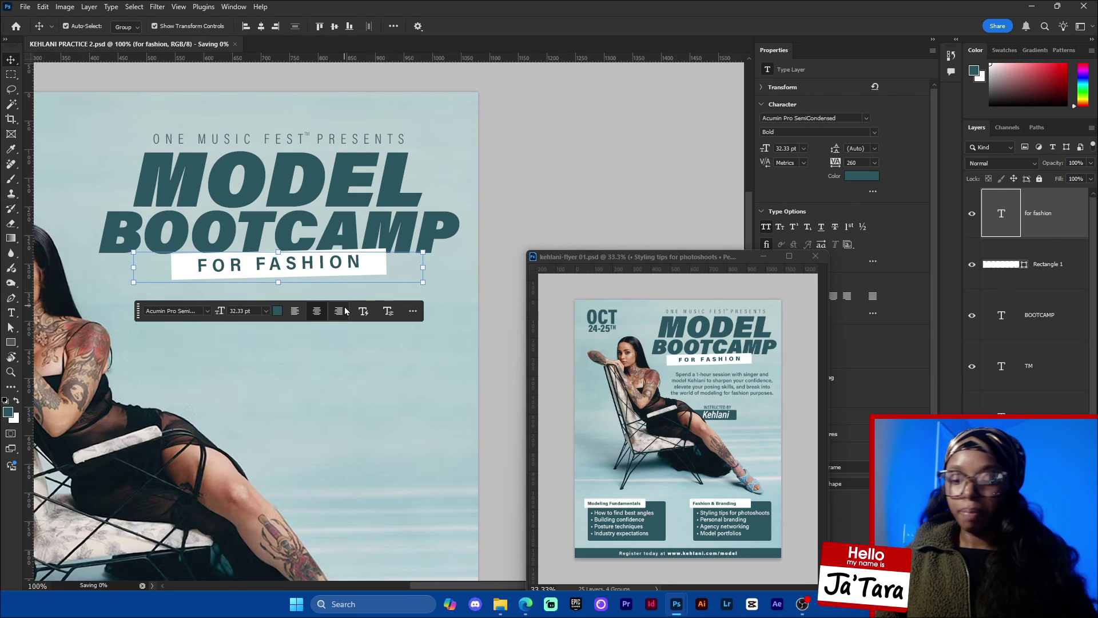
# Try rounding the white rectangle's corners to 22 px, and return them to 0 px.
pyautogui.hotkey('ctrl', '-')
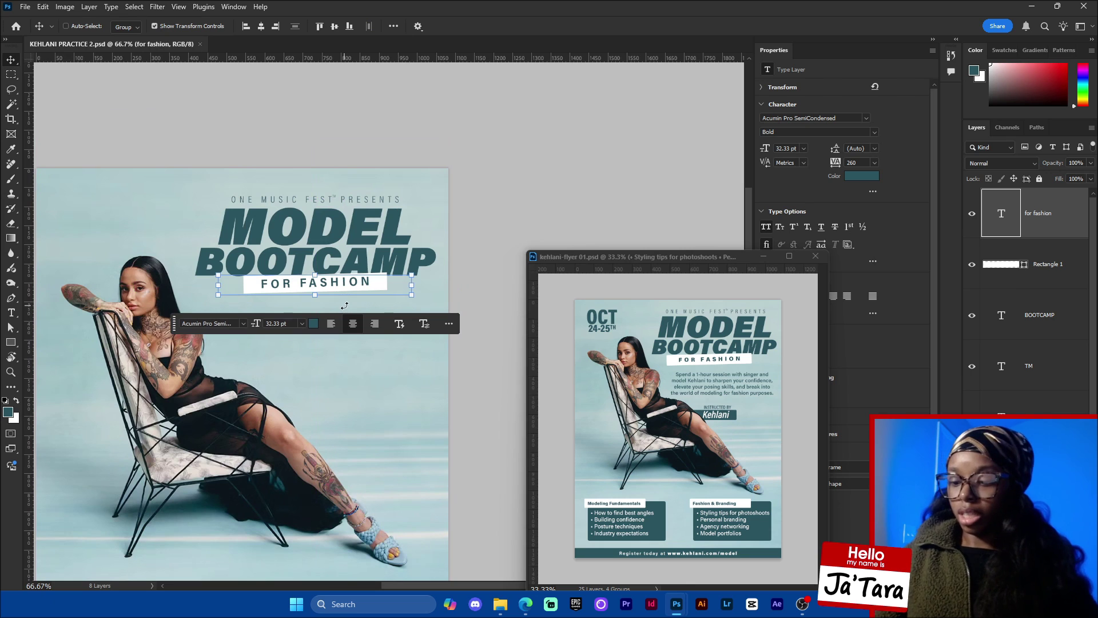
pyautogui.keyDown('ctrl'); pyautogui.click(493, 461); pyautogui.keyUp('ctrl')
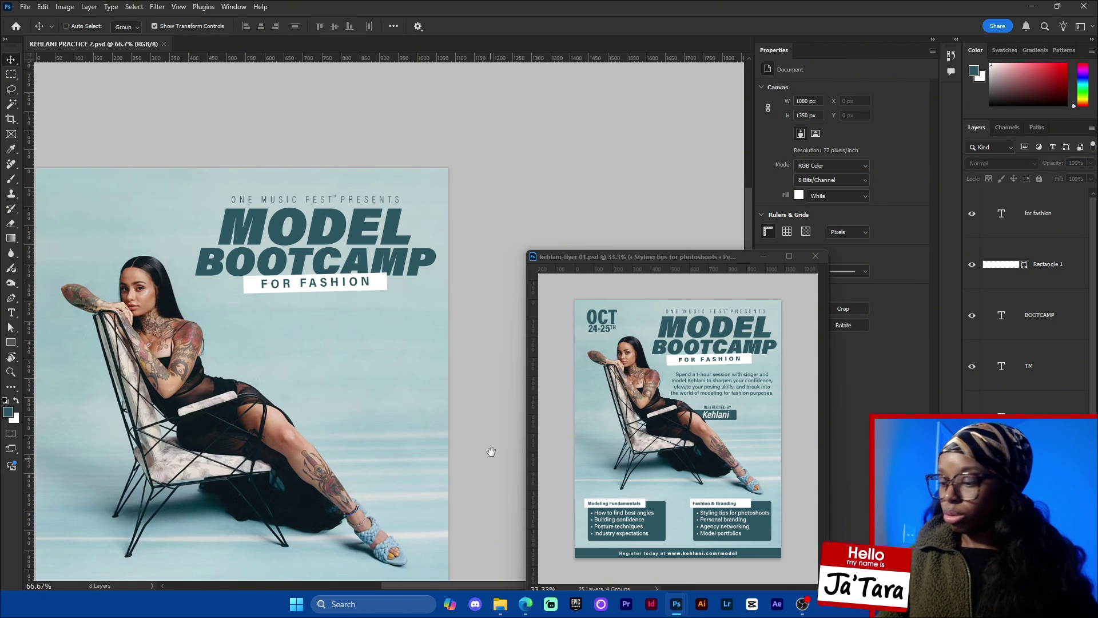
pyautogui.moveTo(489, 469); pyautogui.dragTo(483, 412)
pyautogui.hotkey('ctrl', '+')
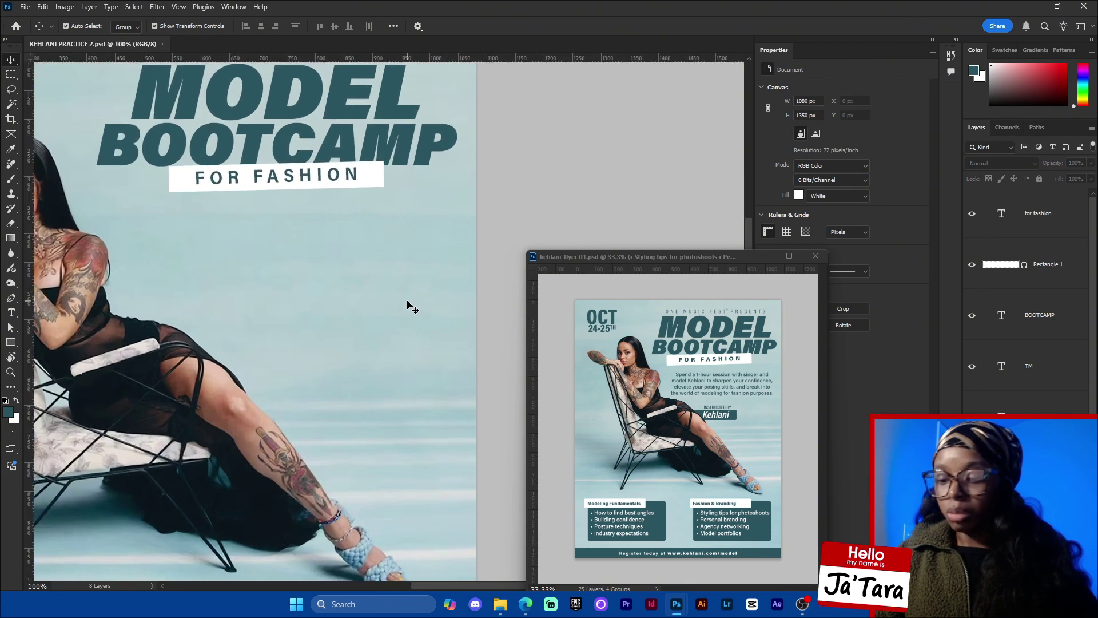
pyautogui.hotkey('ctrl', '+')
pyautogui.moveTo(347, 220); pyautogui.dragTo(359, 529)
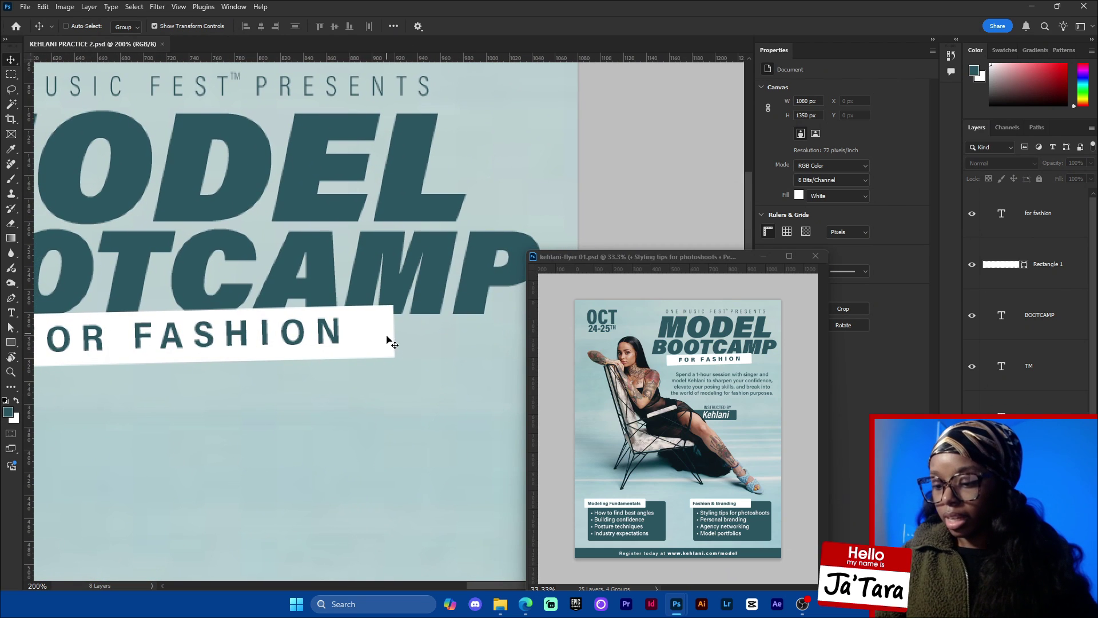
pyautogui.moveTo(318, 404); pyautogui.dragTo(444, 330)
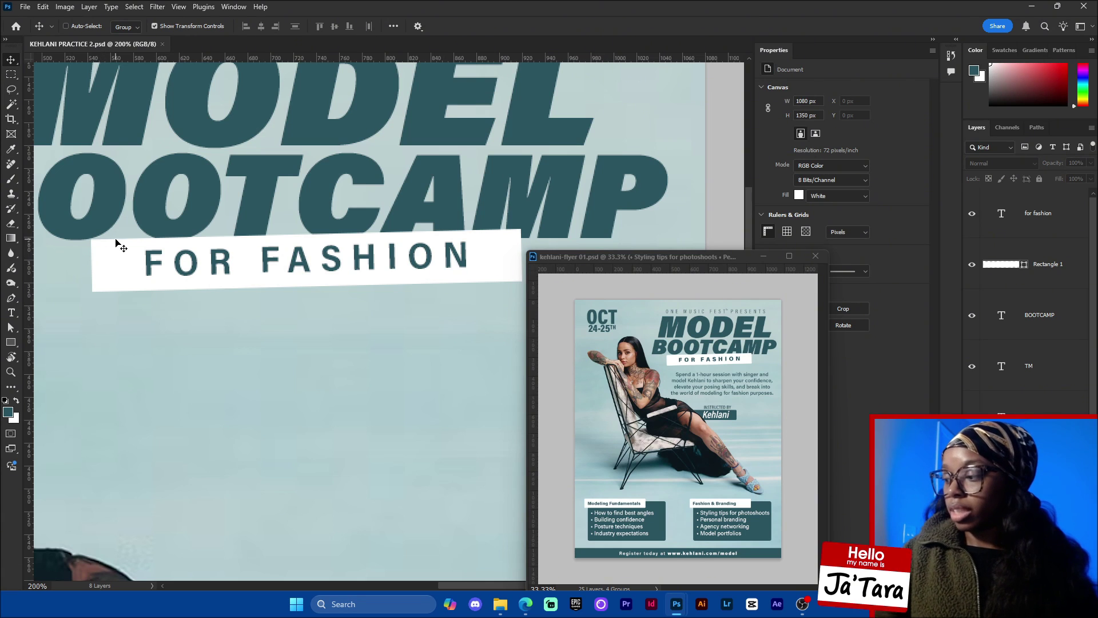
pyautogui.click(1078, 271)
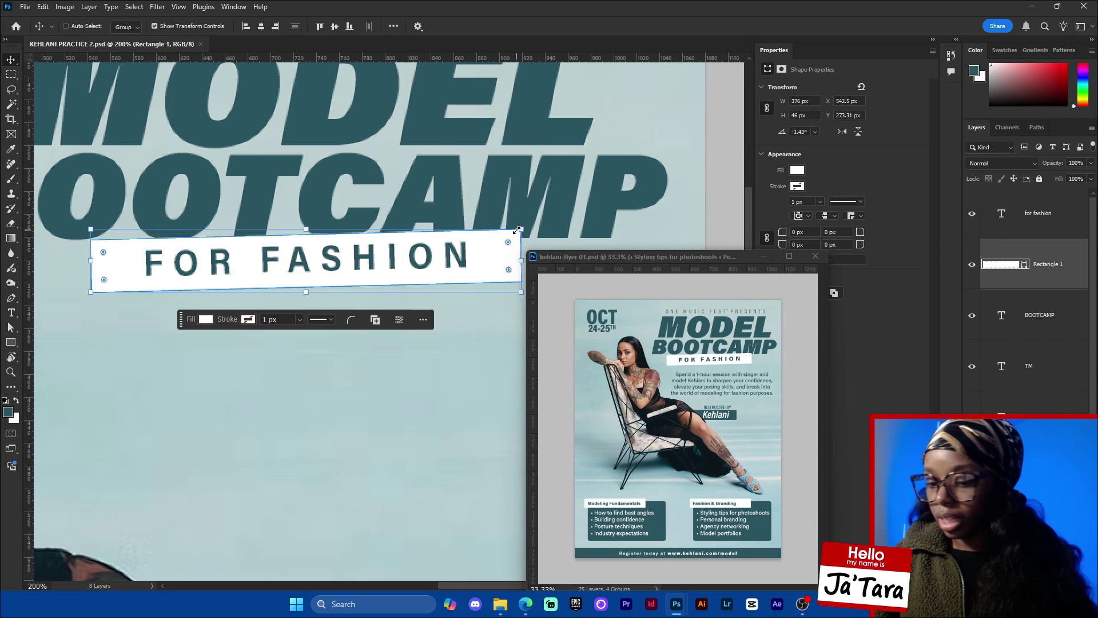
pyautogui.moveTo(103, 253); pyautogui.dragTo(343, 342)
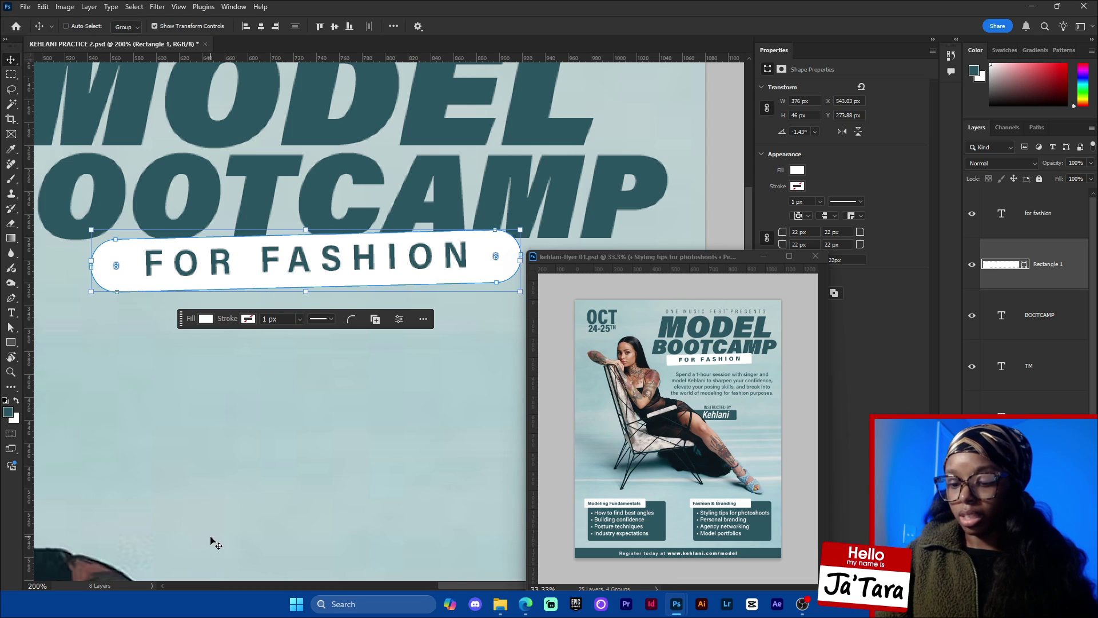
pyautogui.moveTo(116, 265); pyautogui.dragTo(63, 165)
pyautogui.moveTo(116, 264); pyautogui.dragTo(71, 614)
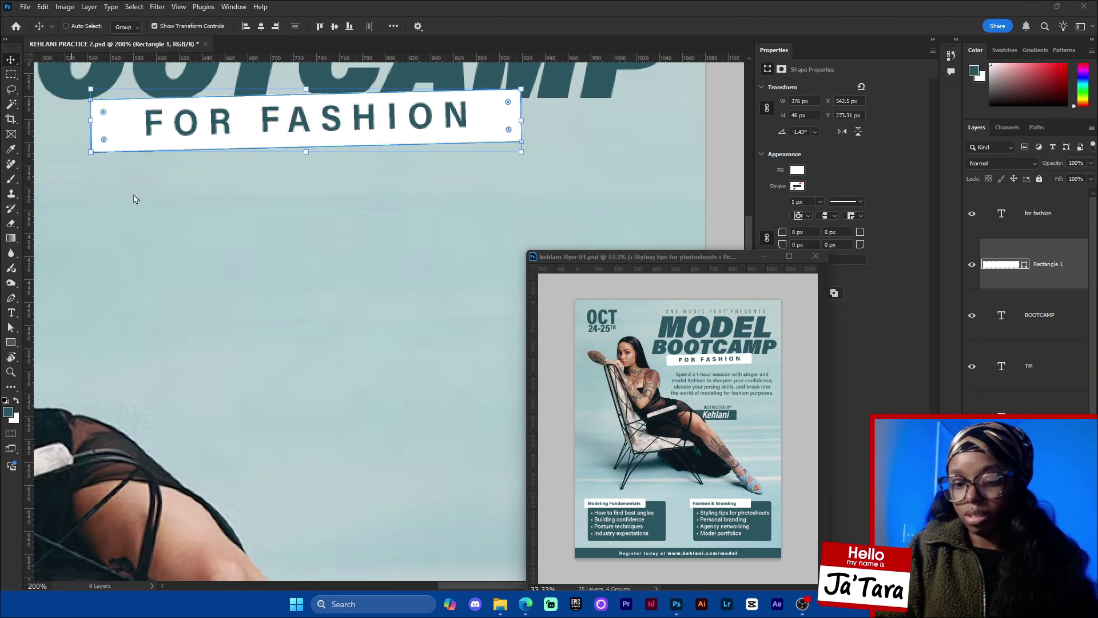
pyautogui.scroll(5, 244, 442)
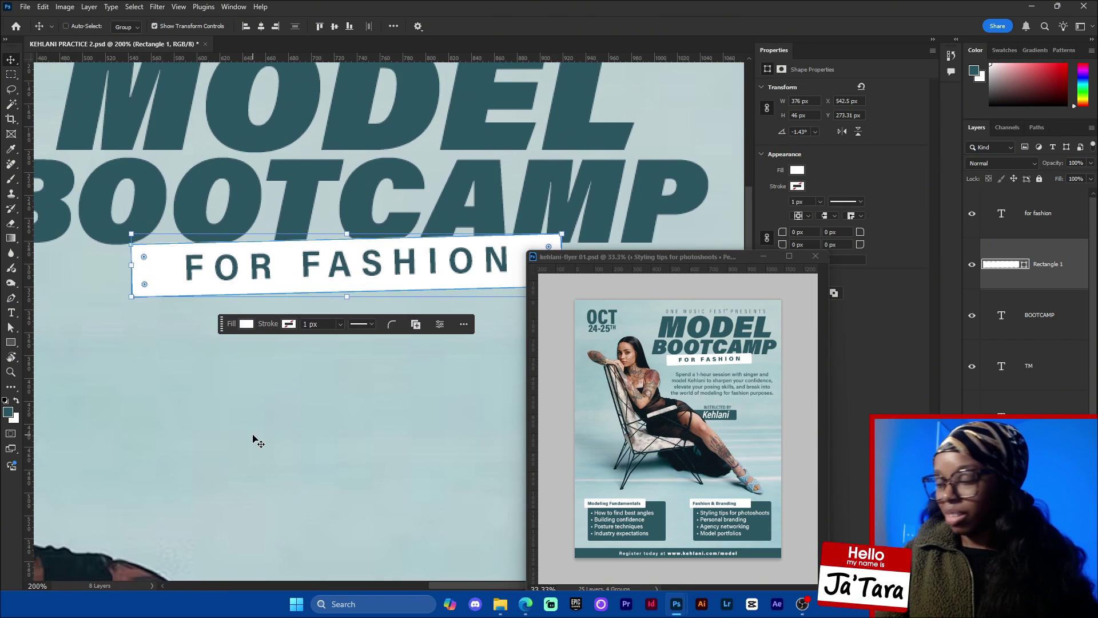
# Set all four corner radii of the white FOR FASHION rectangle to 5 px, checking the rectangle in the reference flyer.
pyautogui.click(1051, 318)
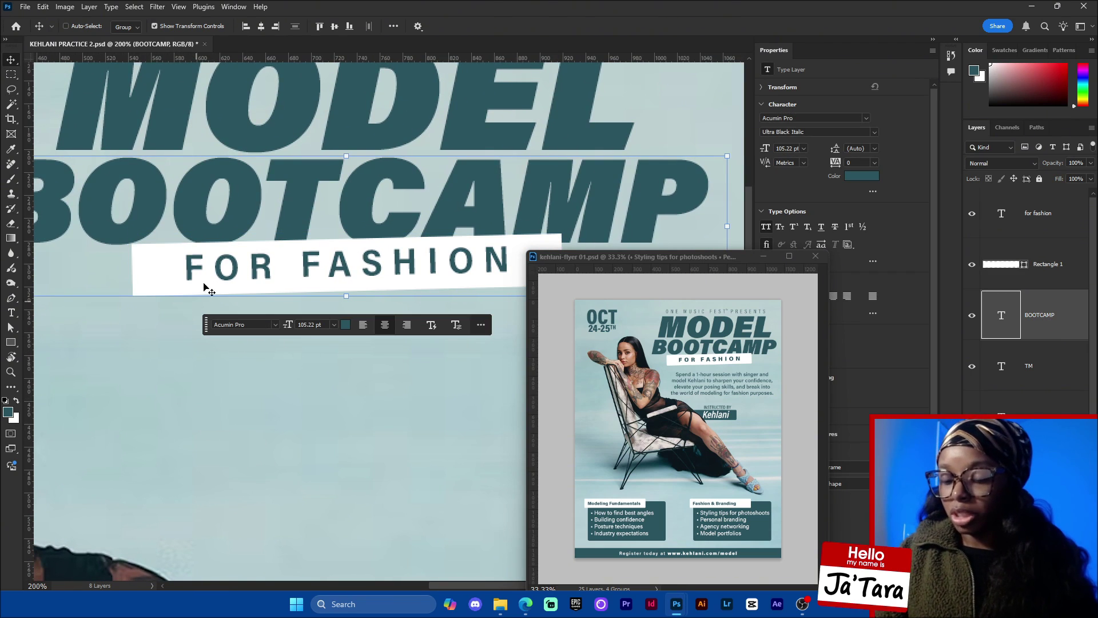
pyautogui.moveTo(690, 258); pyautogui.dragTo(395, 380)
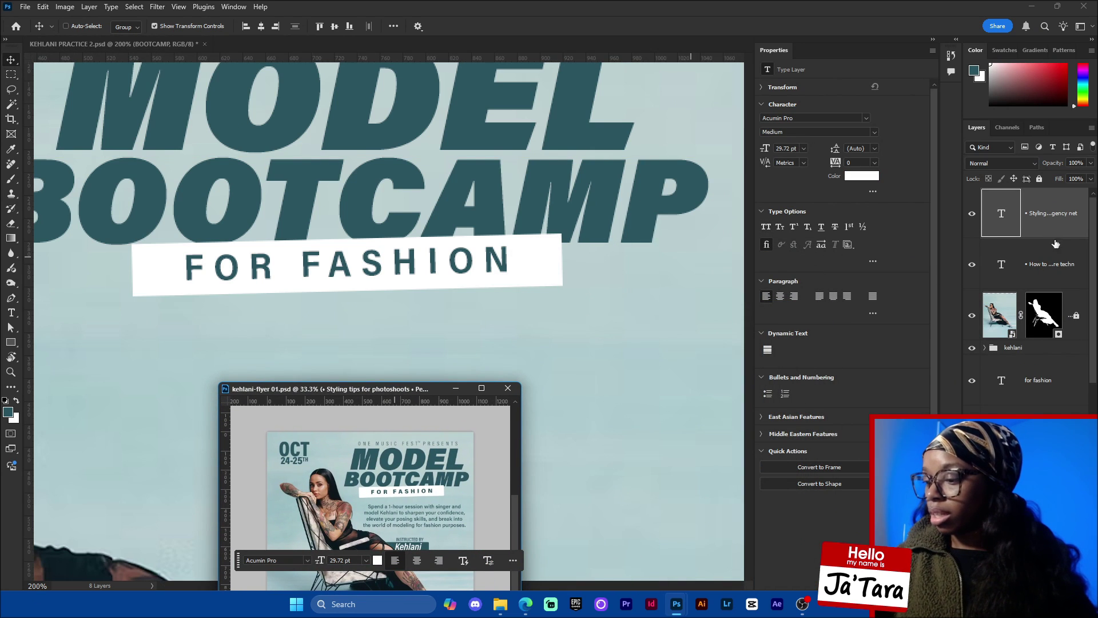
pyautogui.click(548, 258)
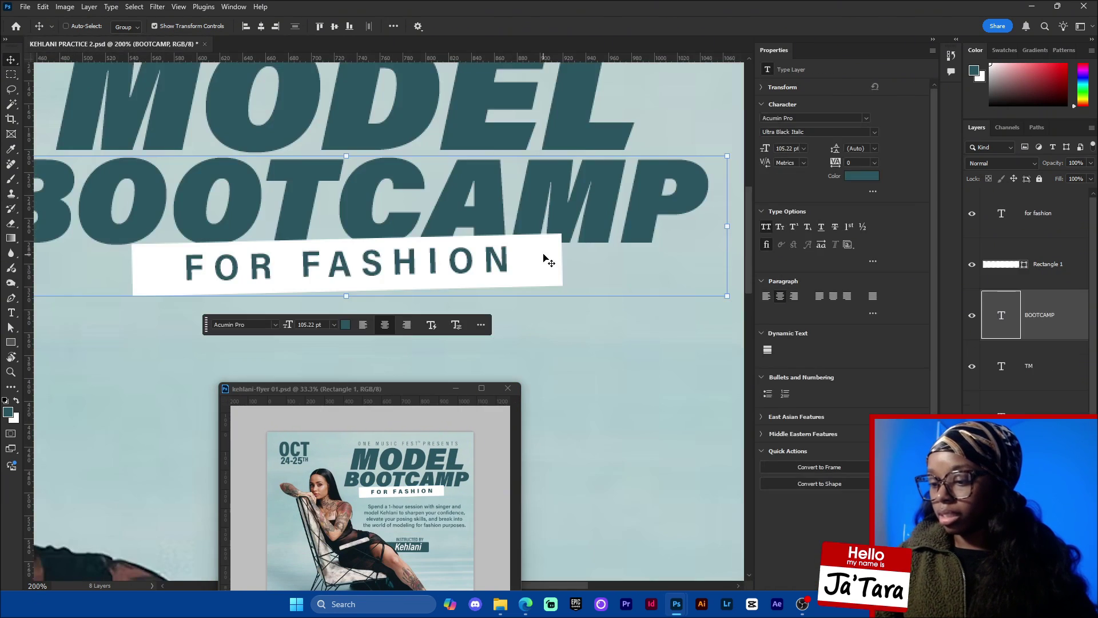
pyautogui.keyDown('ctrl'); pyautogui.click(549, 262); pyautogui.keyUp('ctrl')
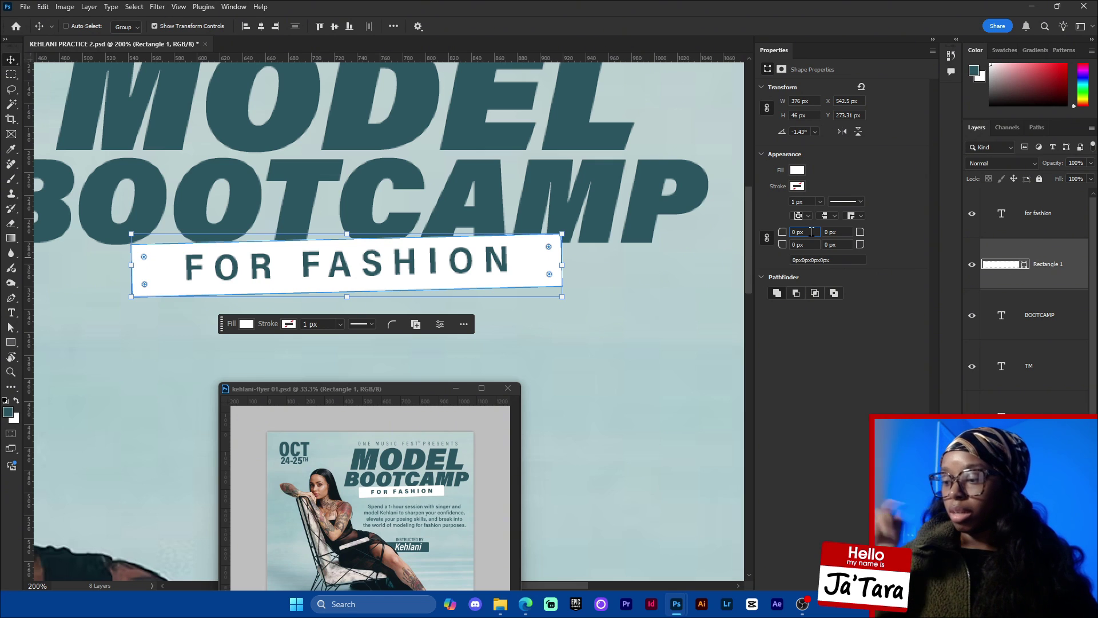
pyautogui.press('Up')
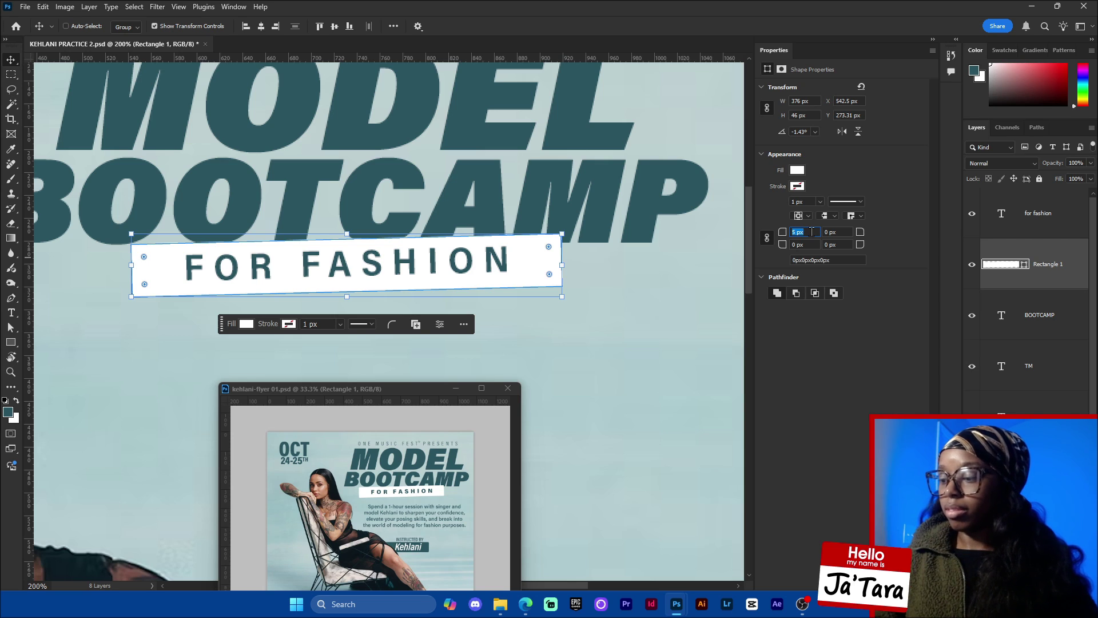
pyautogui.press('Return')
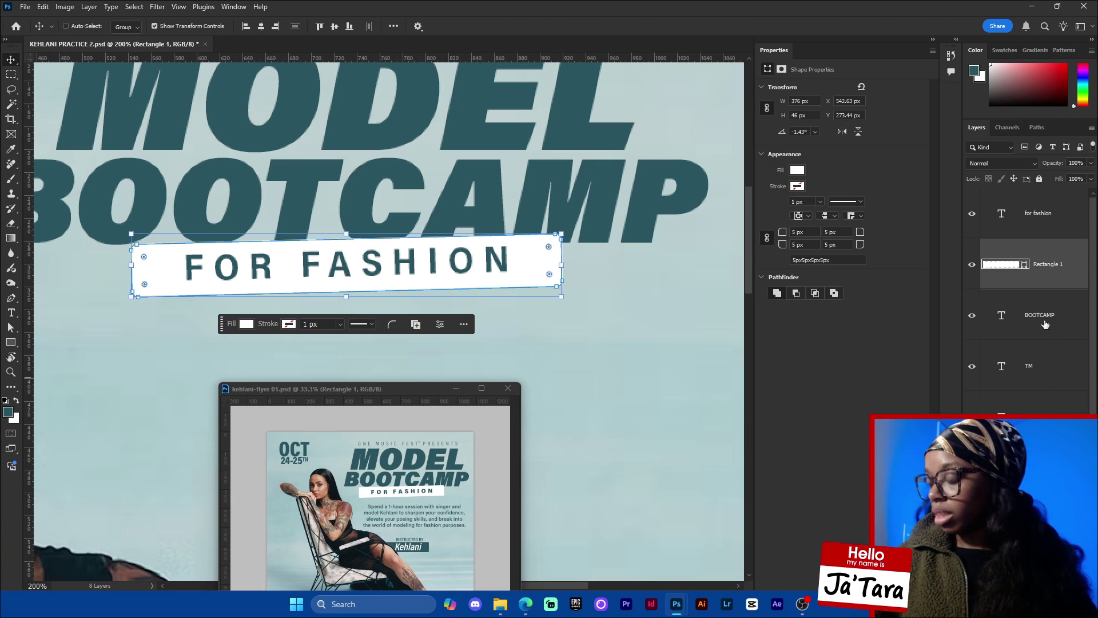
pyautogui.click(1044, 377)
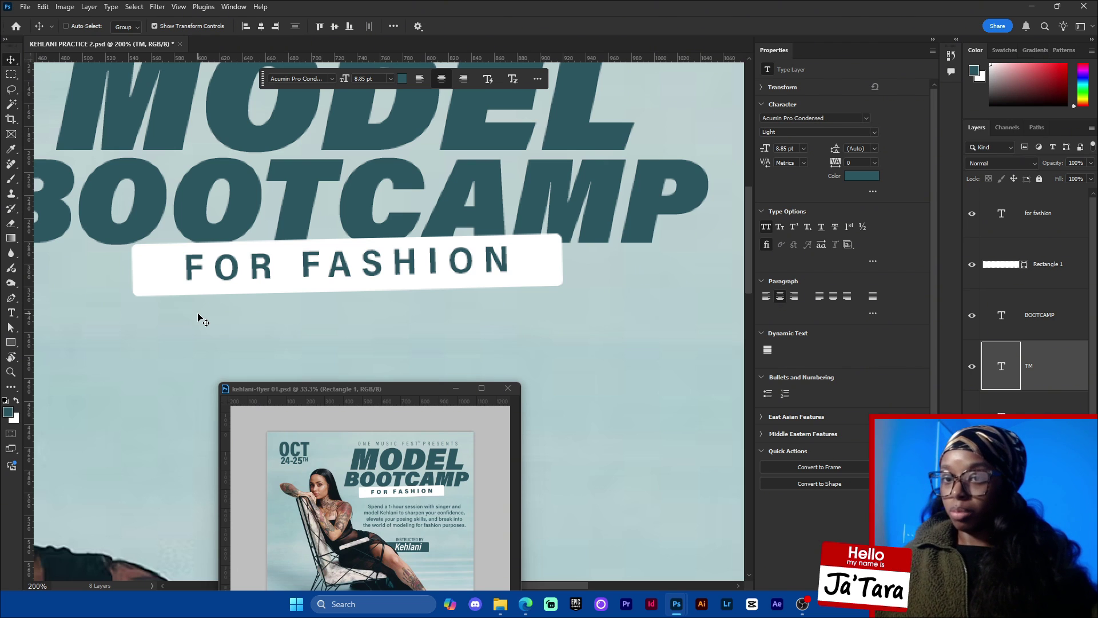
# Place the reference flyer beside the full practice layout and compare the two designs.
pyautogui.hotkey('ctrl', '-')
pyautogui.hotkey('ctrl', '-')
pyautogui.hotkey('ctrl', '-')
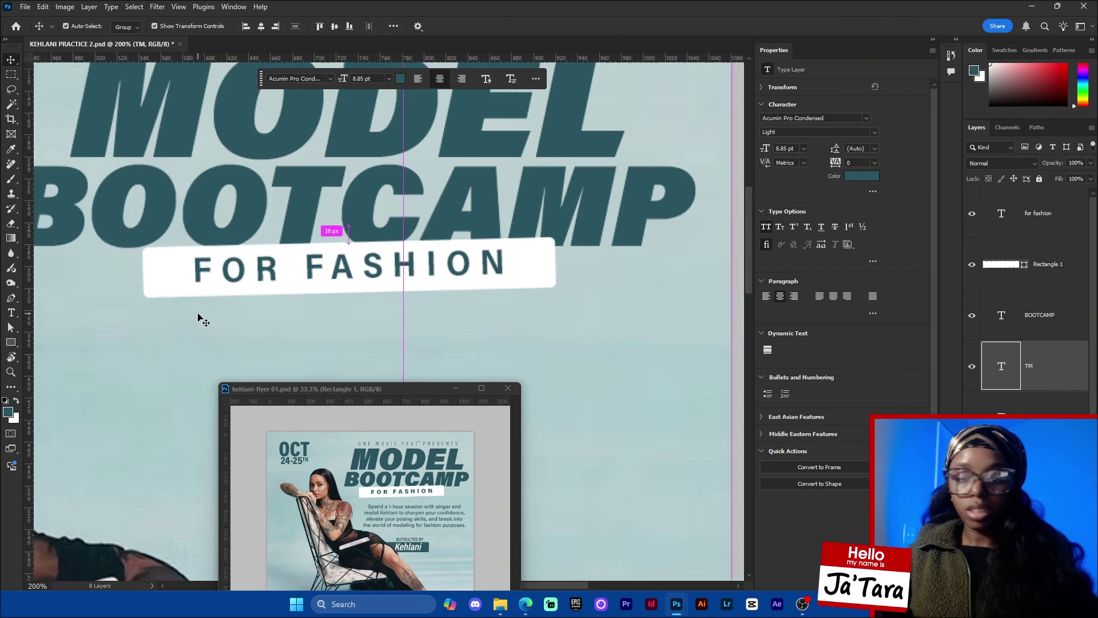
pyautogui.click(407, 395)
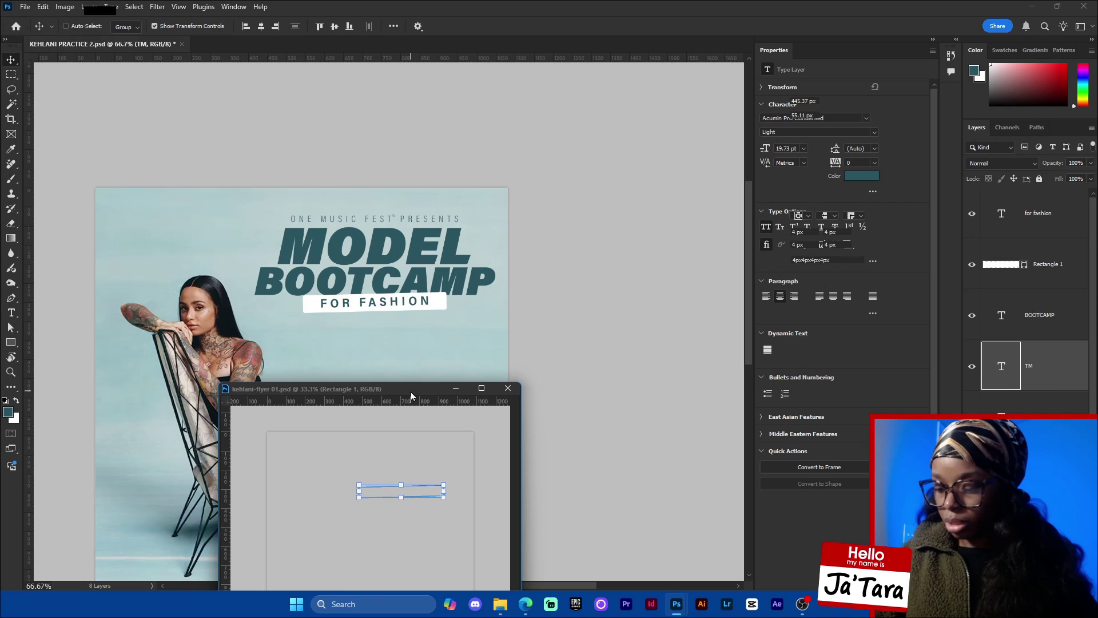
pyautogui.moveTo(406, 389); pyautogui.dragTo(657, 270)
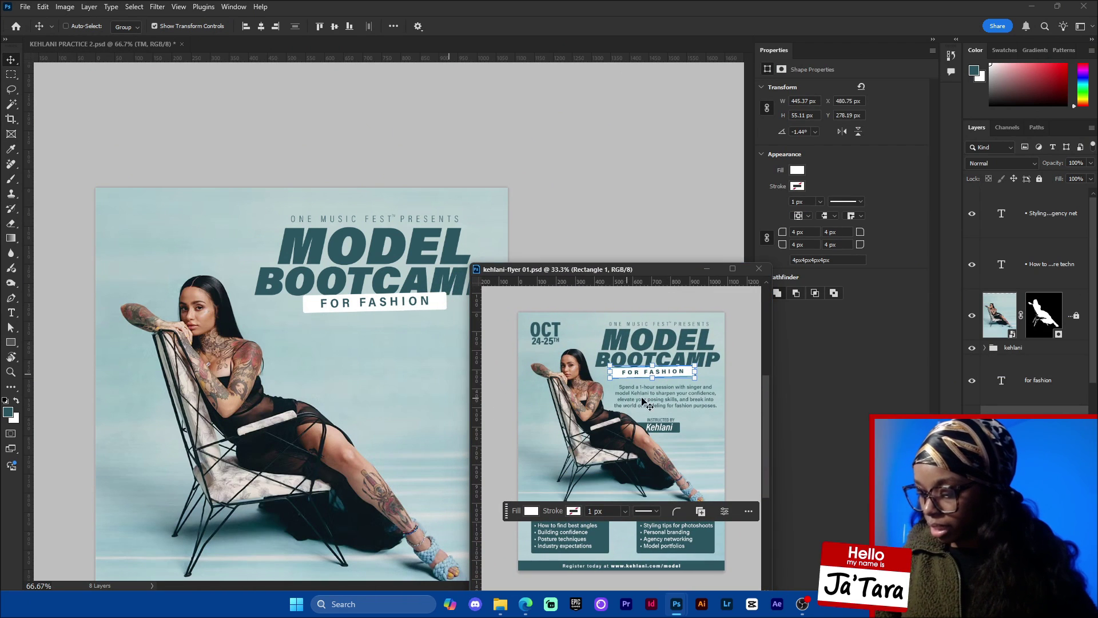
pyautogui.click(422, 395)
pyautogui.moveTo(426, 402); pyautogui.dragTo(310, 271)
pyautogui.moveTo(345, 335); pyautogui.dragTo(421, 373)
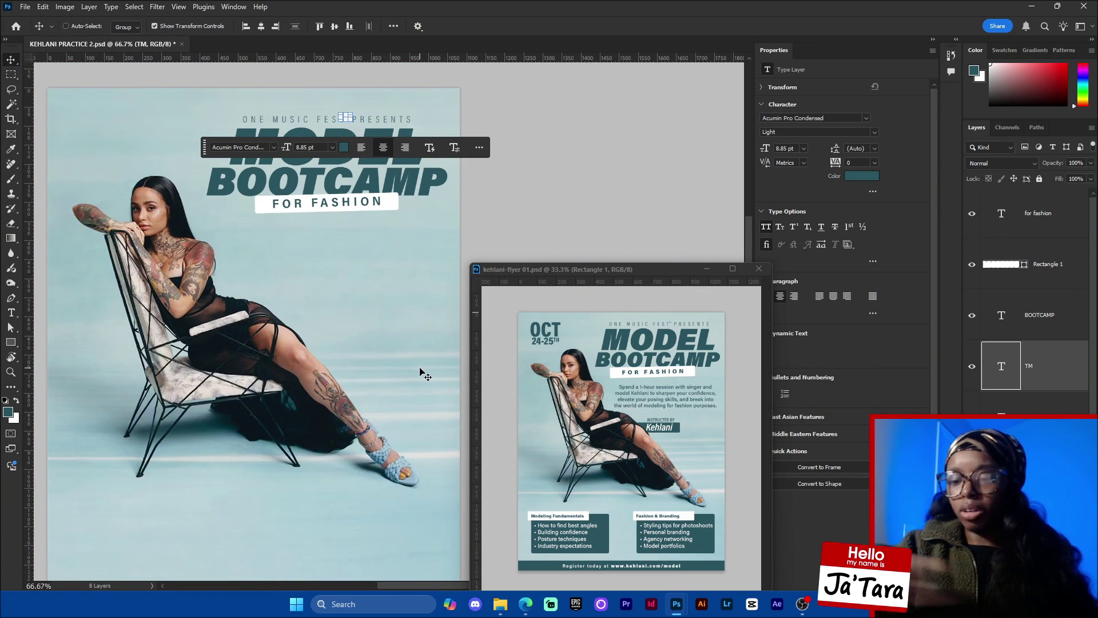
pyautogui.moveTo(251, 423)
pyautogui.mouseDown()
pyautogui.moveTo(332, 251)
pyautogui.moveTo(240, 449)
pyautogui.moveTo(255, 427)
pyautogui.mouseUp()
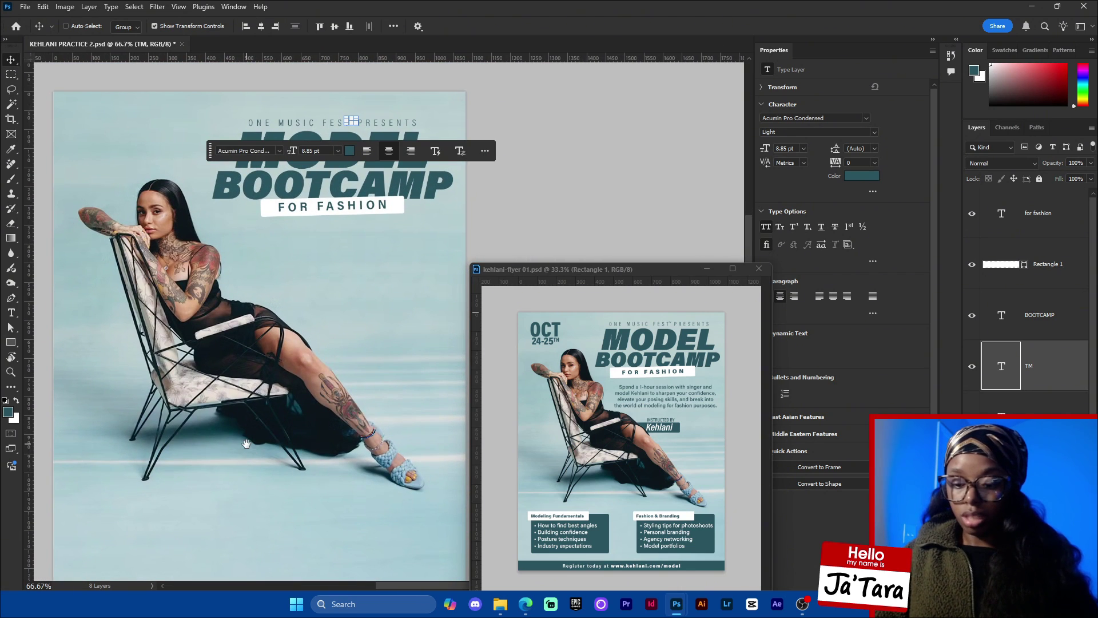
pyautogui.moveTo(130, 236)
pyautogui.mouseDown()
pyautogui.moveTo(217, 367)
pyautogui.moveTo(256, 211)
pyautogui.moveTo(112, 269)
pyautogui.moveTo(124, 225)
pyautogui.mouseUp()
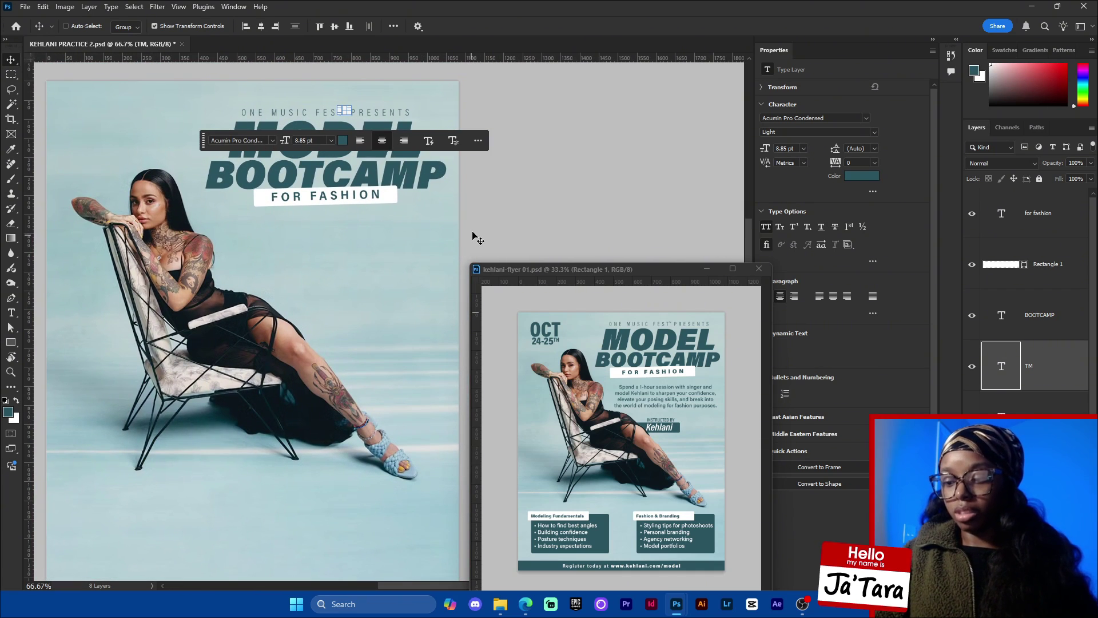
pyautogui.scroll(2, 479, 242)
pyautogui.scroll(-2, 481, 275)
pyautogui.scroll(4, 465, 331)
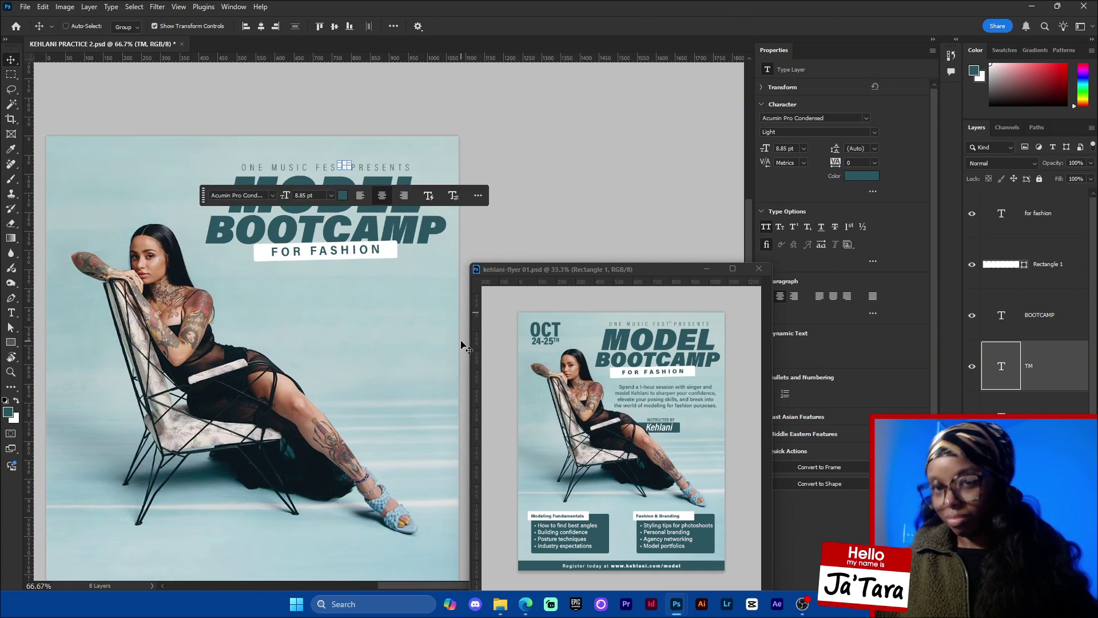
pyautogui.scroll(-4, 459, 312)
pyautogui.scroll(-2, 460, 325)
pyautogui.scroll(3, 457, 319)
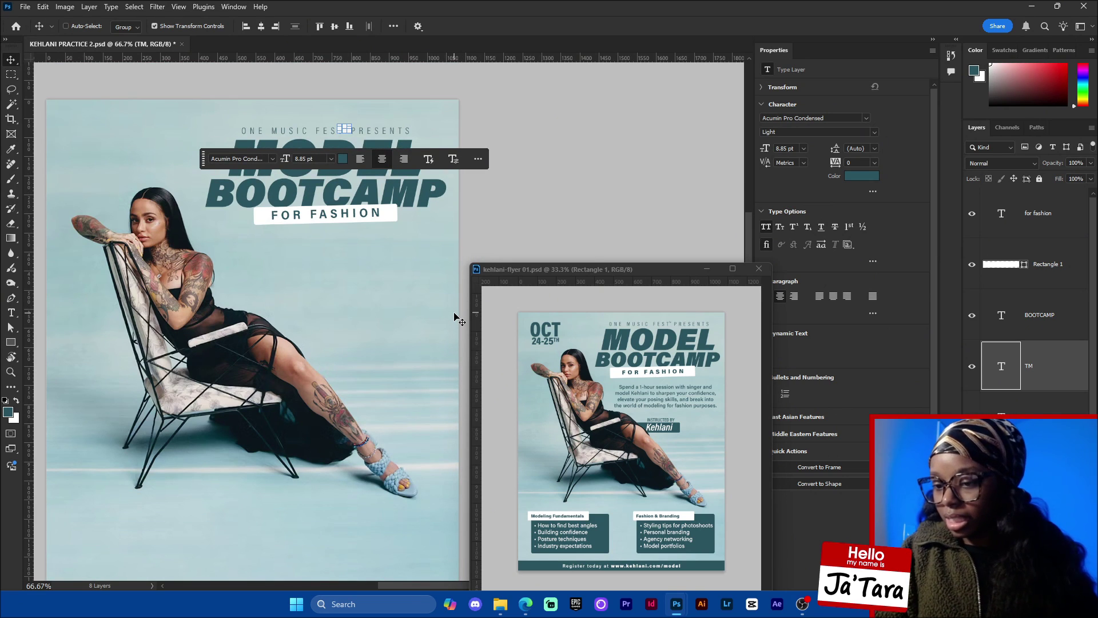
# Draw a paragraph text box beneath the FOR FASHION banner and set its placeholder text to Acumin Pro.
pyautogui.click(13, 313)
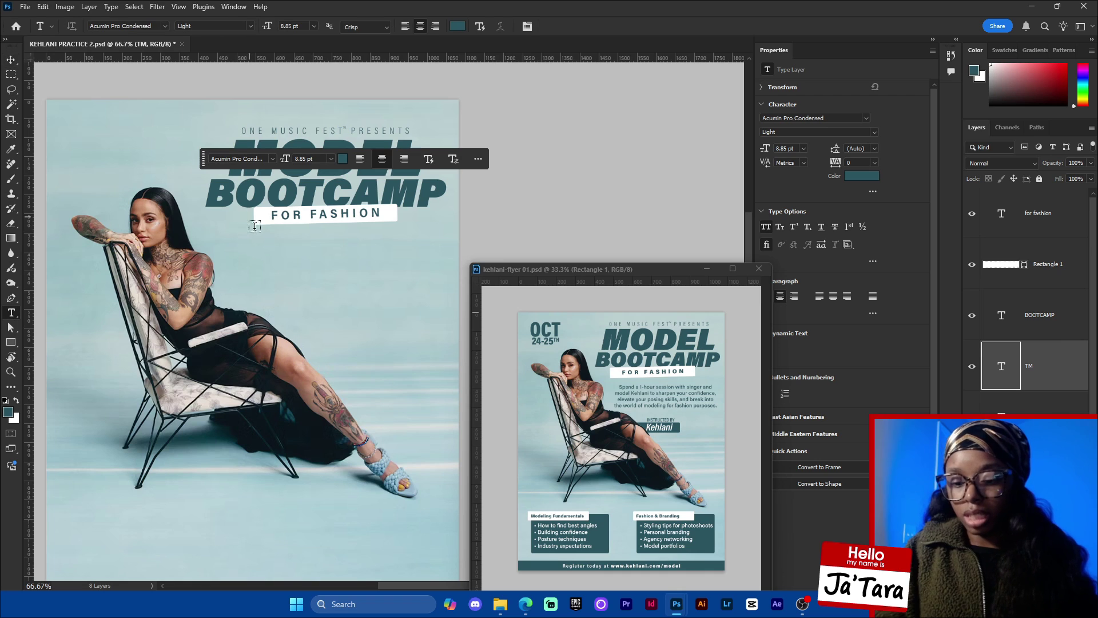
pyautogui.moveTo(229, 242); pyautogui.dragTo(453, 319)
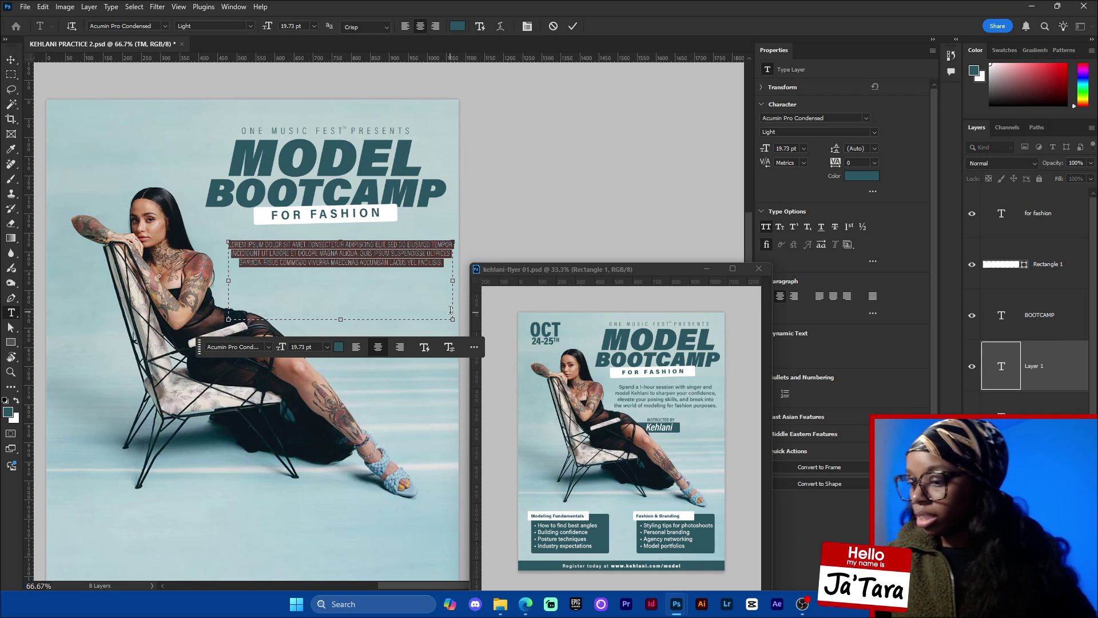
pyautogui.click(416, 263)
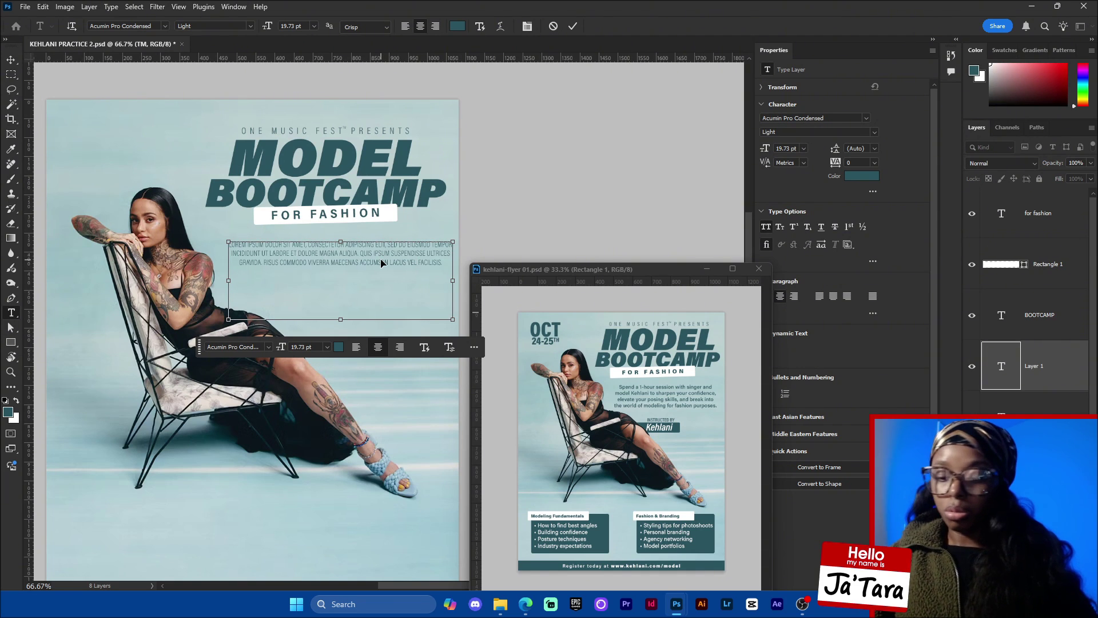
pyautogui.hotkey('ctrl', 'a')
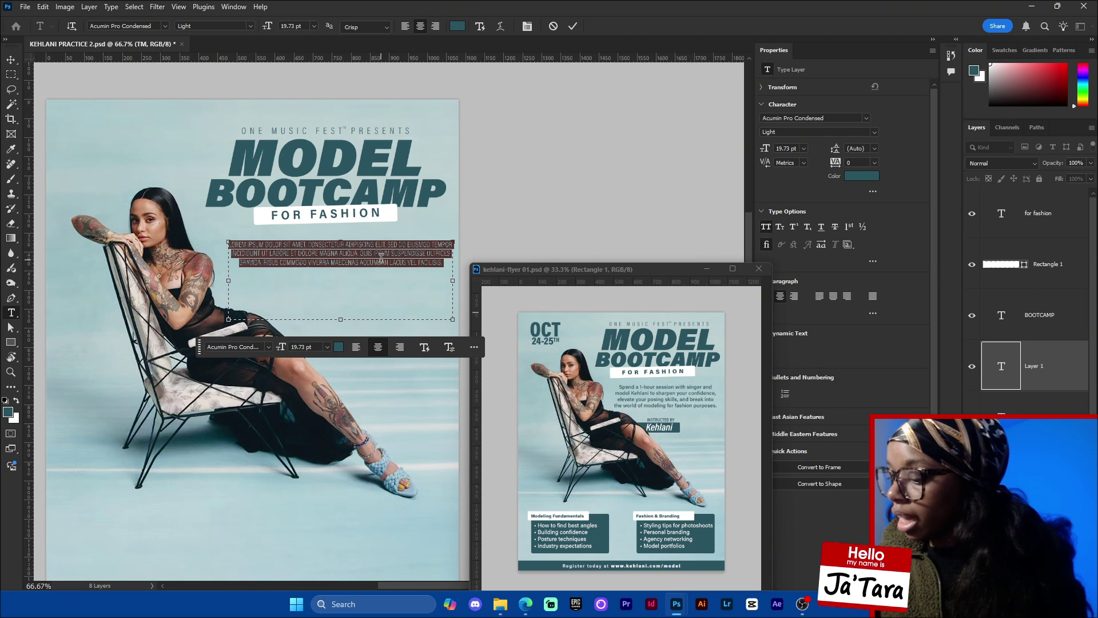
pyautogui.click(269, 347)
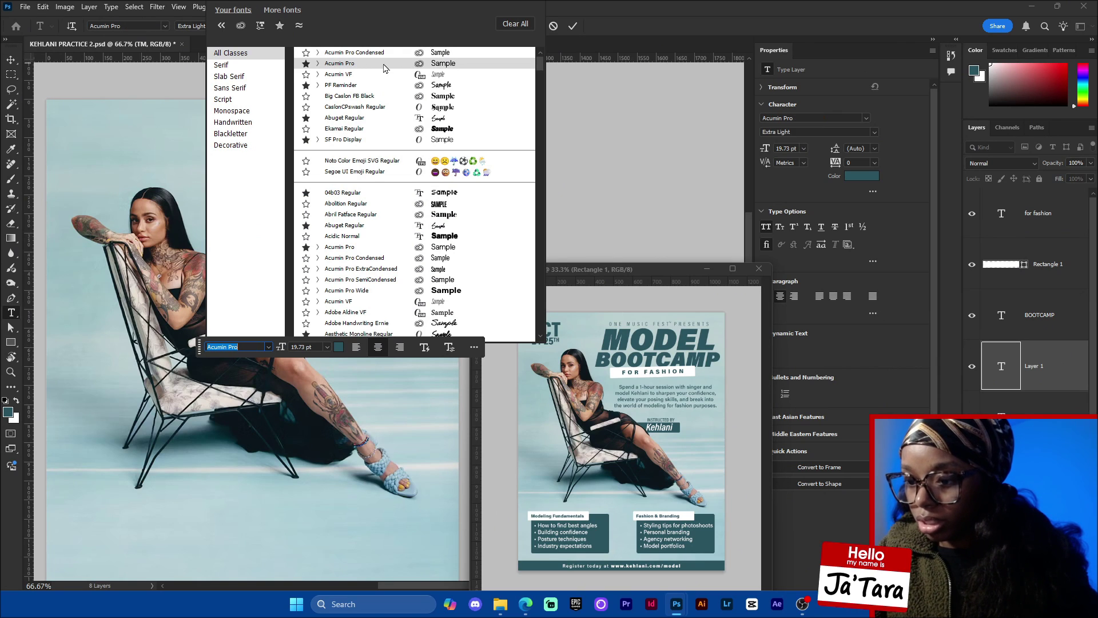
pyautogui.click(345, 64)
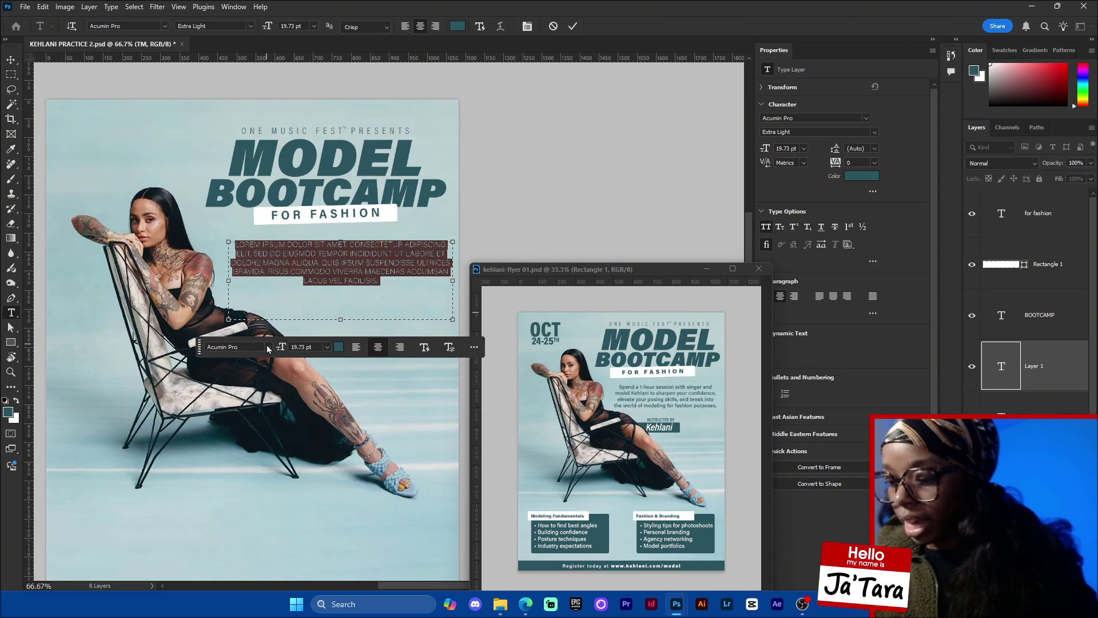
# Turn off All Caps for the placeholder paragraph.
pyautogui.click(872, 262)
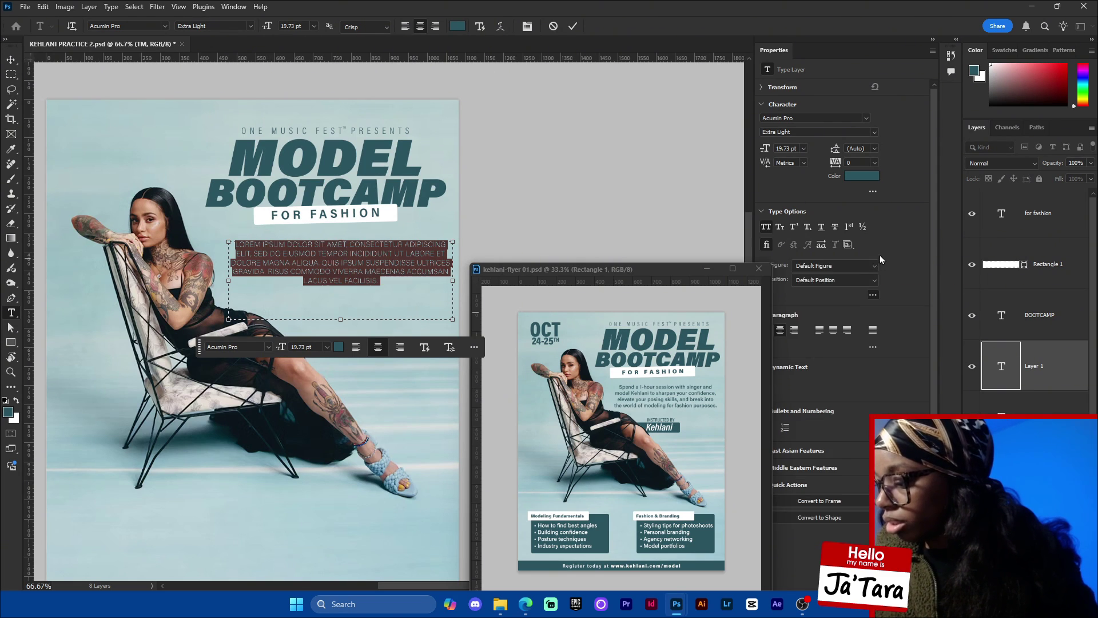
pyautogui.click(768, 227)
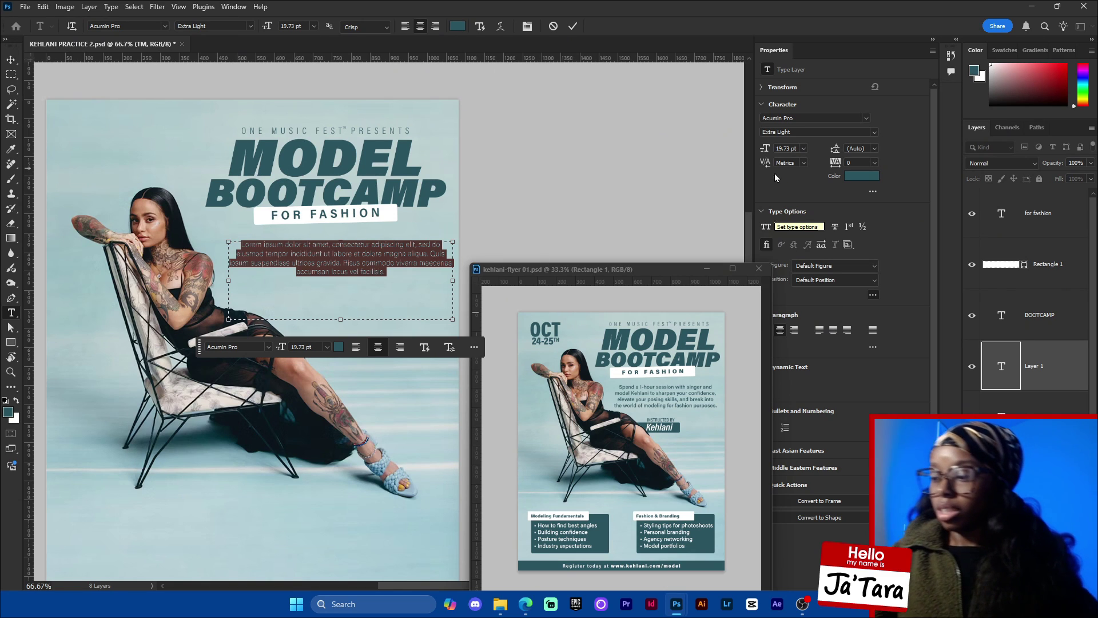
pyautogui.click(768, 227)
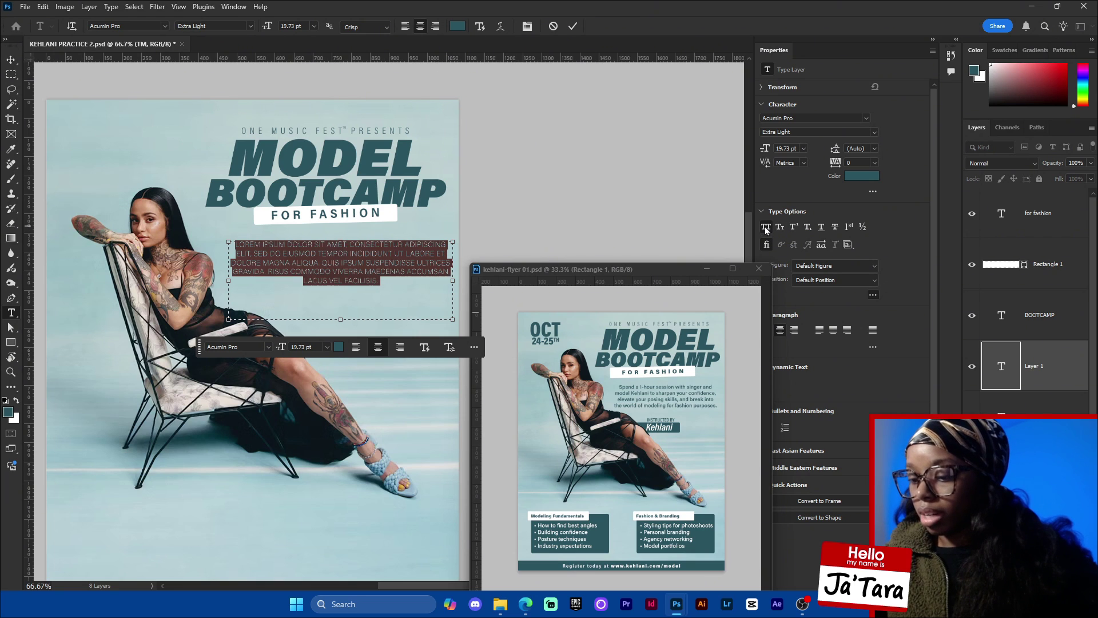
pyautogui.click(766, 228)
pyautogui.click(766, 228)
pyautogui.click(766, 227)
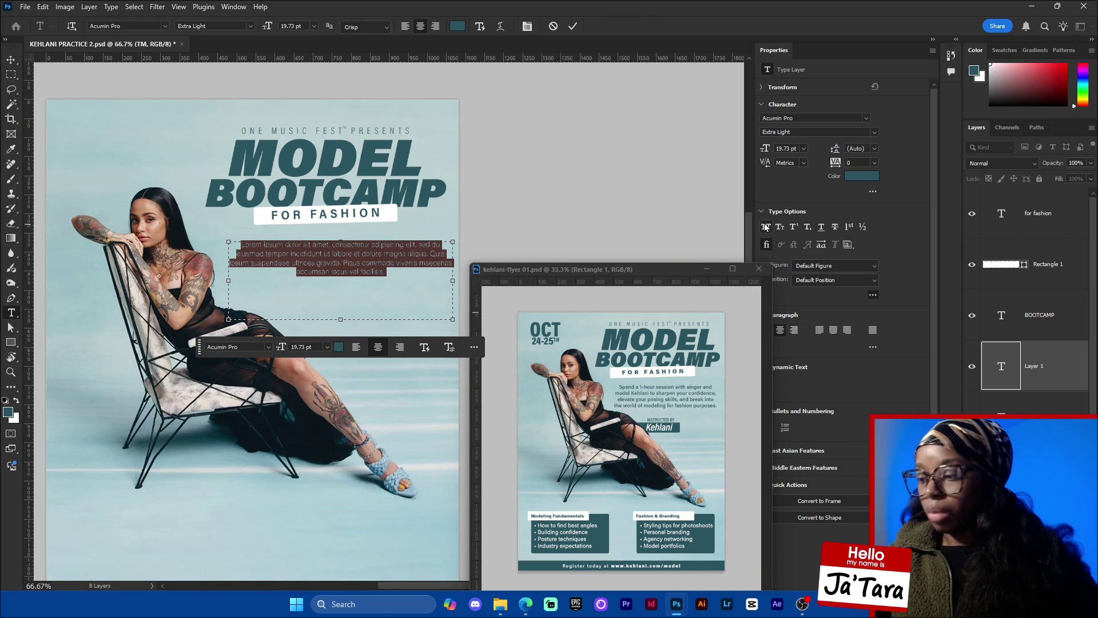
# Set the whole placeholder paragraph to the Medium weight of Acumin Pro.
pyautogui.click(394, 269)
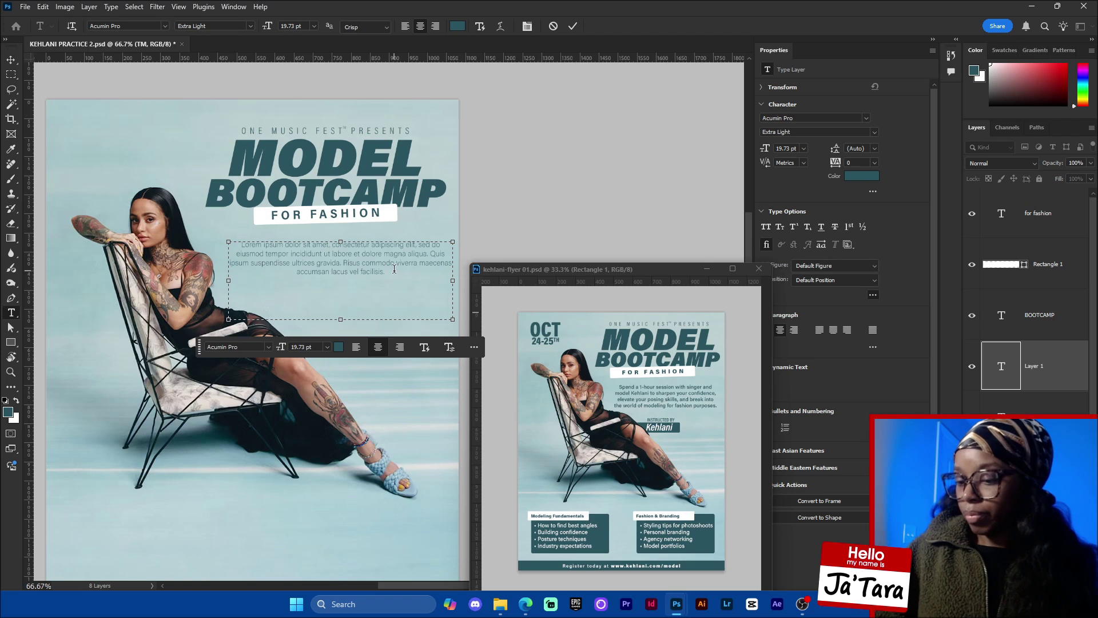
pyautogui.hotkey('ctrl', 'a')
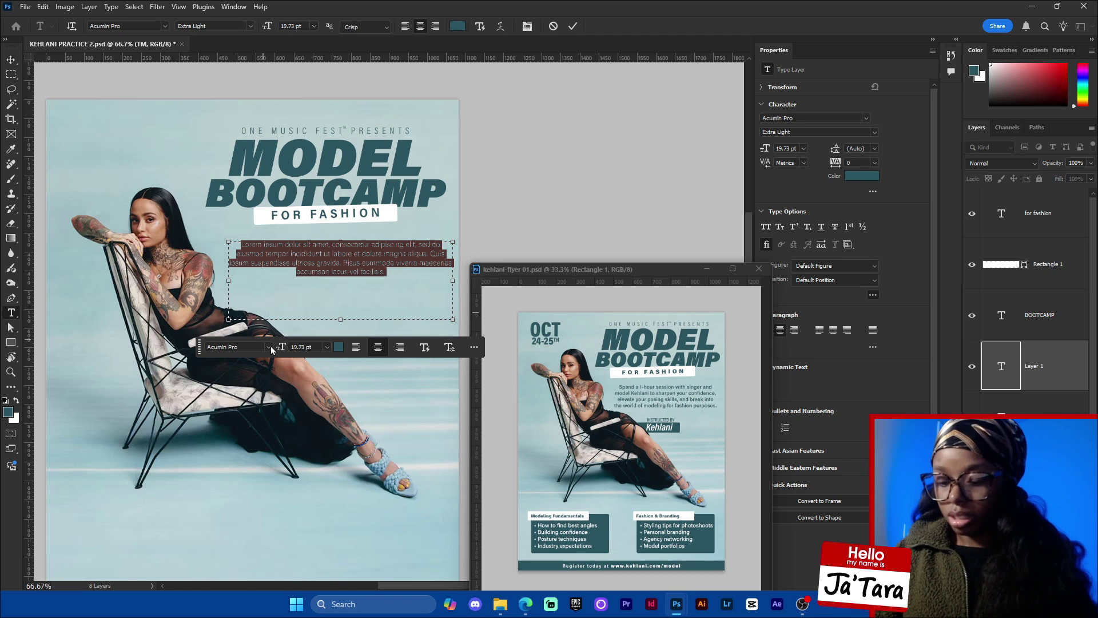
pyautogui.click(269, 347)
pyautogui.click(318, 57)
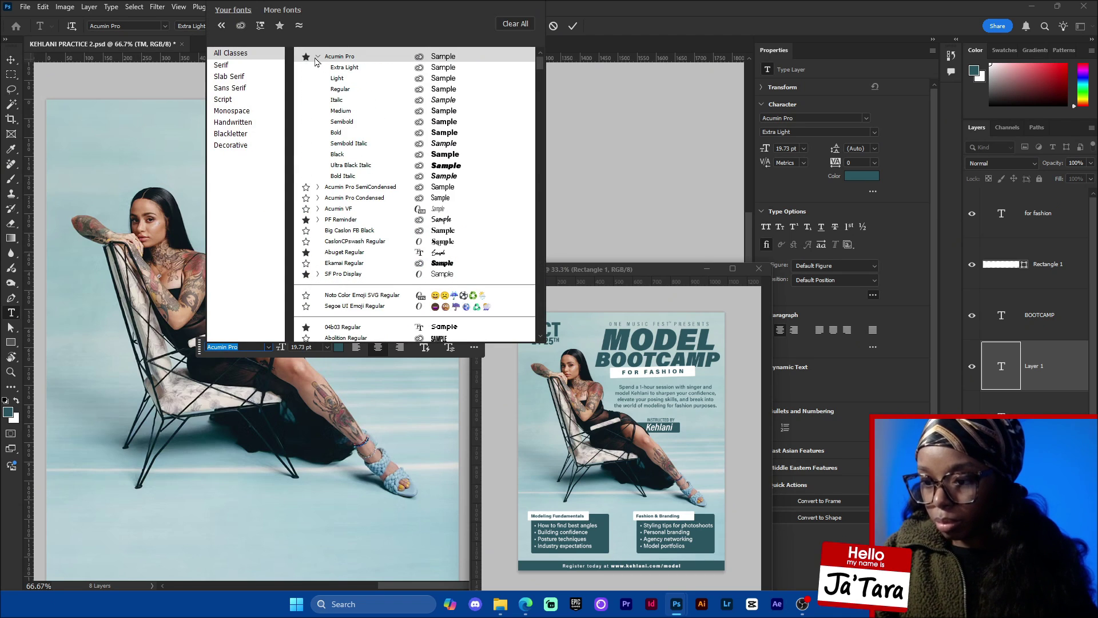
pyautogui.click(364, 111)
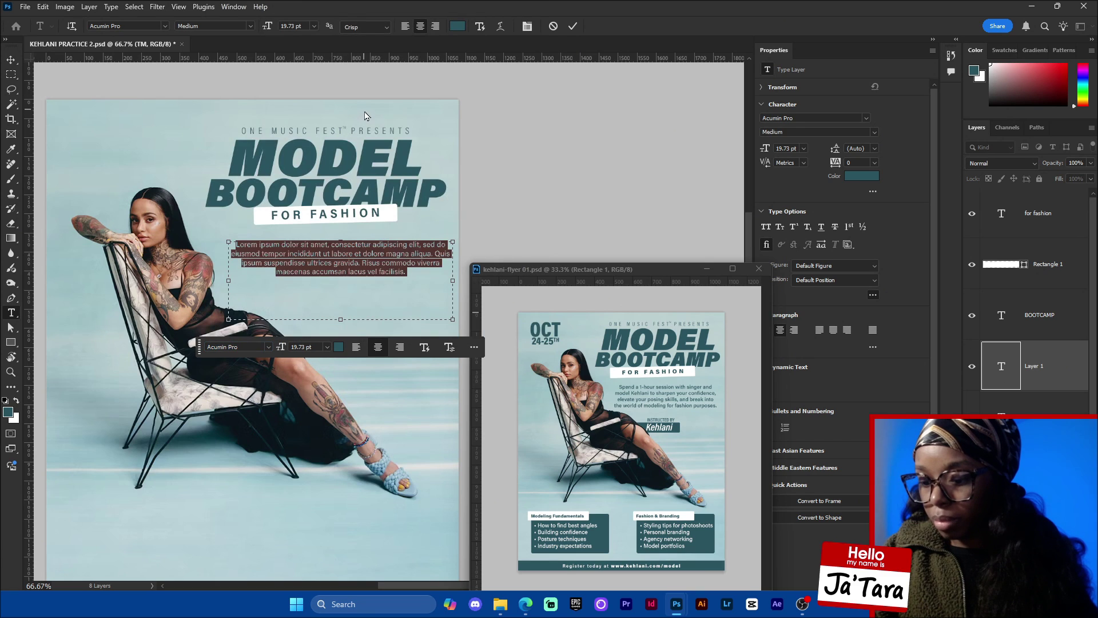
# Copy the "Spend a 1-hour session" description from the reference flyer and paste it over the placeholder paragraph.
pyautogui.click(425, 269)
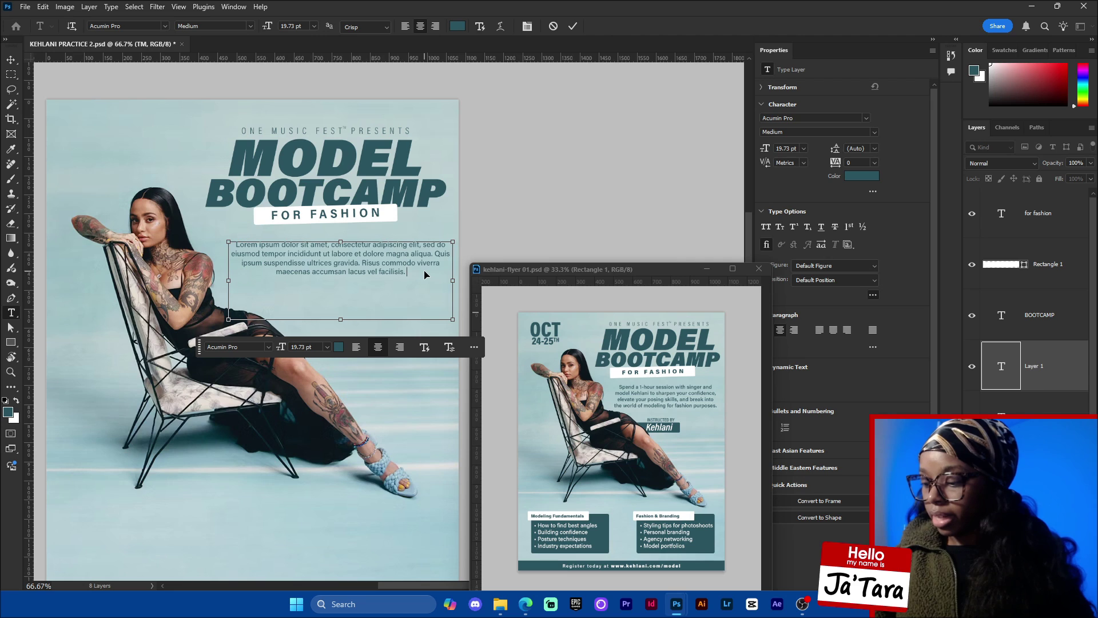
pyautogui.hotkey('ctrl', 'a')
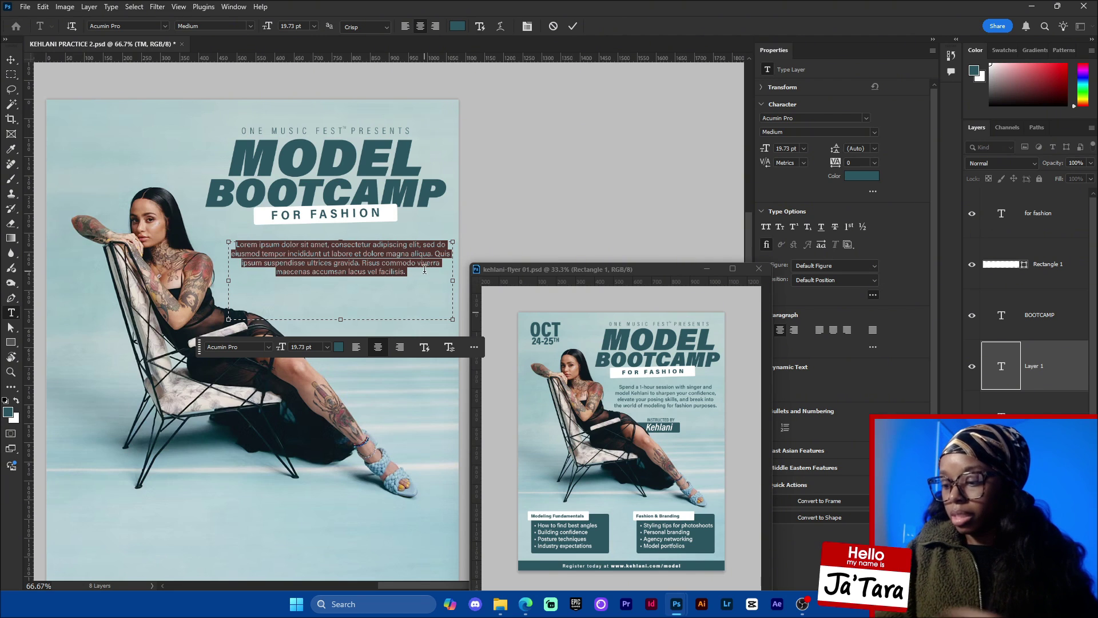
pyautogui.click(680, 397)
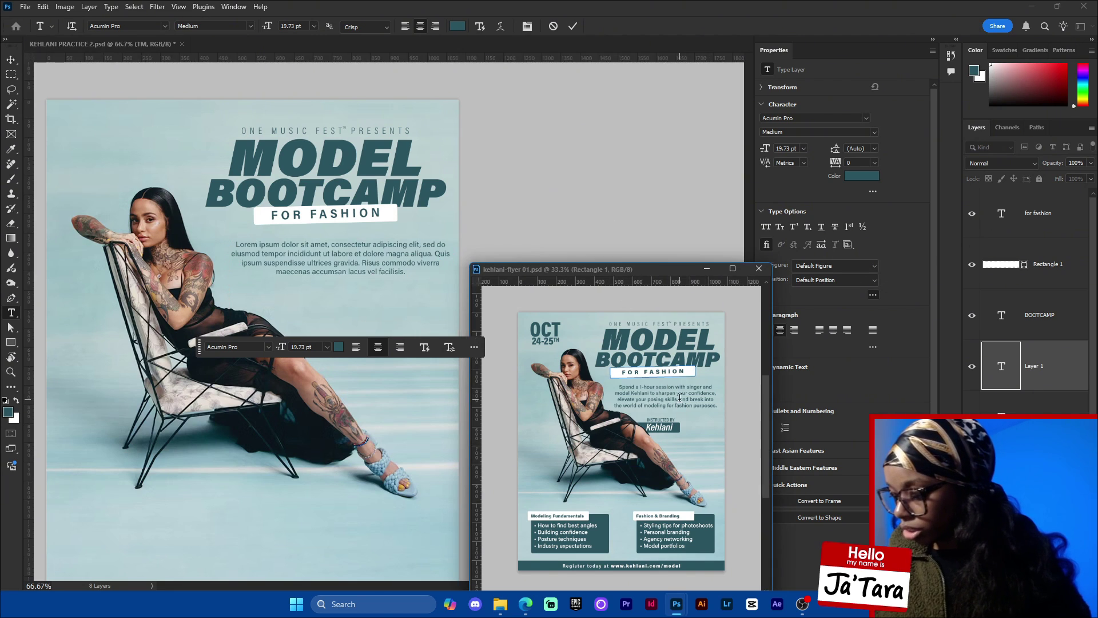
pyautogui.hotkey('ctrl', 'a')
pyautogui.hotkey('ctrl', 'c')
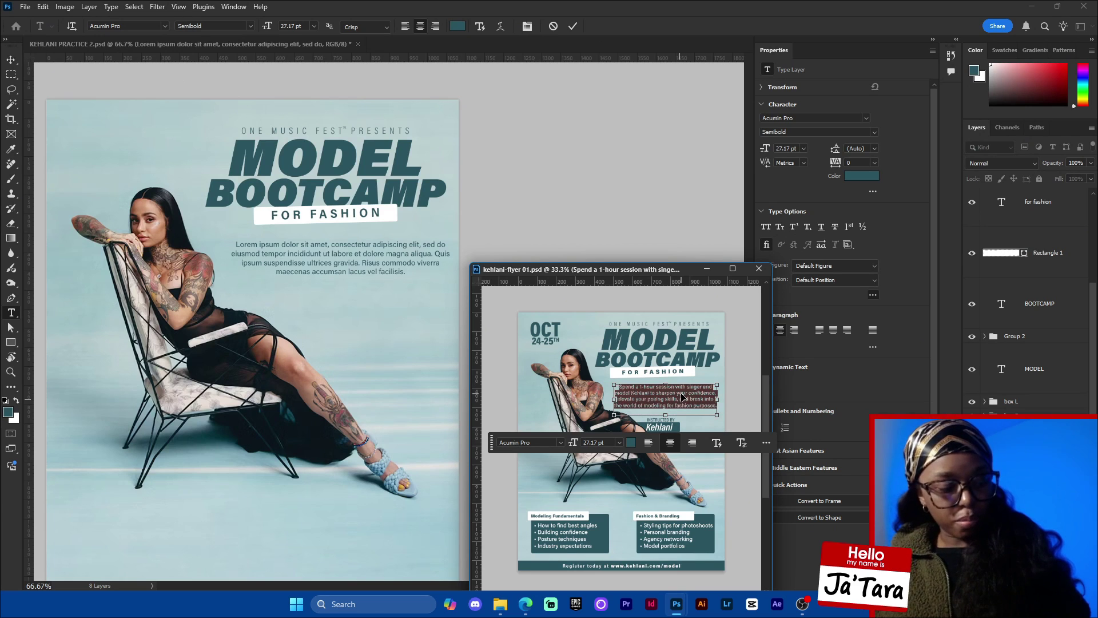
pyautogui.doubleClick(398, 247)
pyautogui.doubleClick(402, 272)
pyautogui.hotkey('ctrl', 'a')
pyautogui.hotkey('ctrl', 'v')
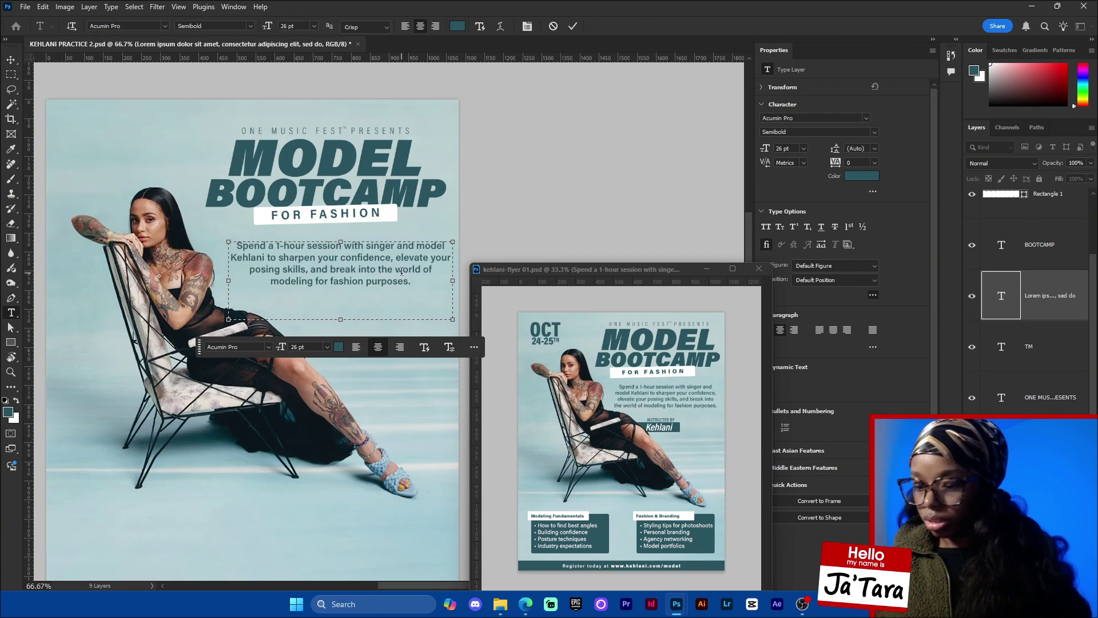
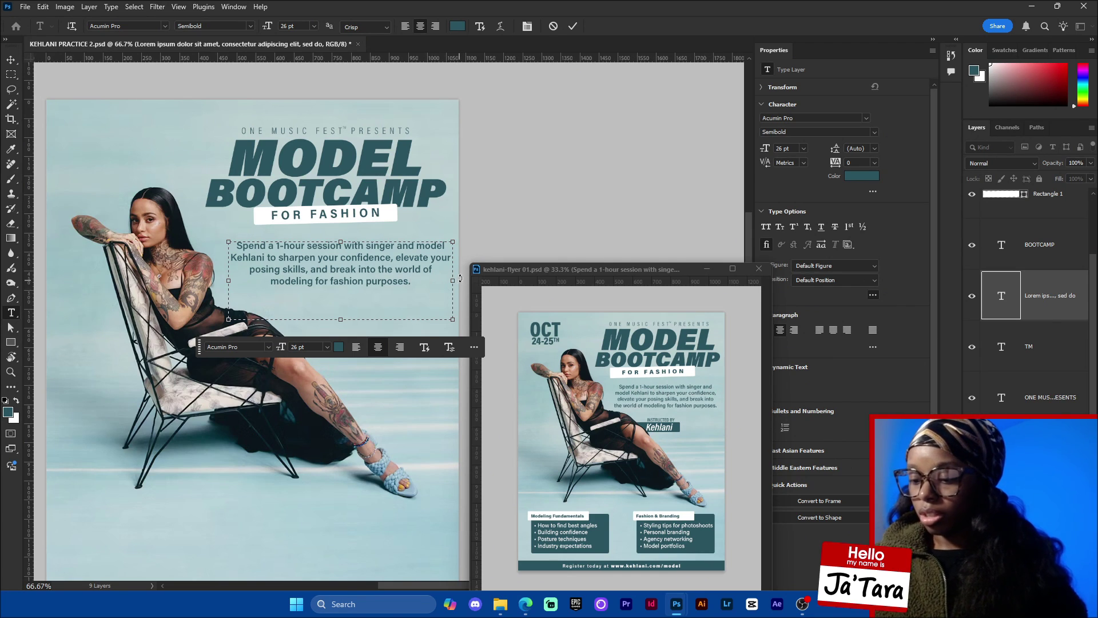
# Narrow and shorten the description's text box so its four lines break as in the reference flyer.
pyautogui.moveTo(455, 282); pyautogui.dragTo(433, 279)
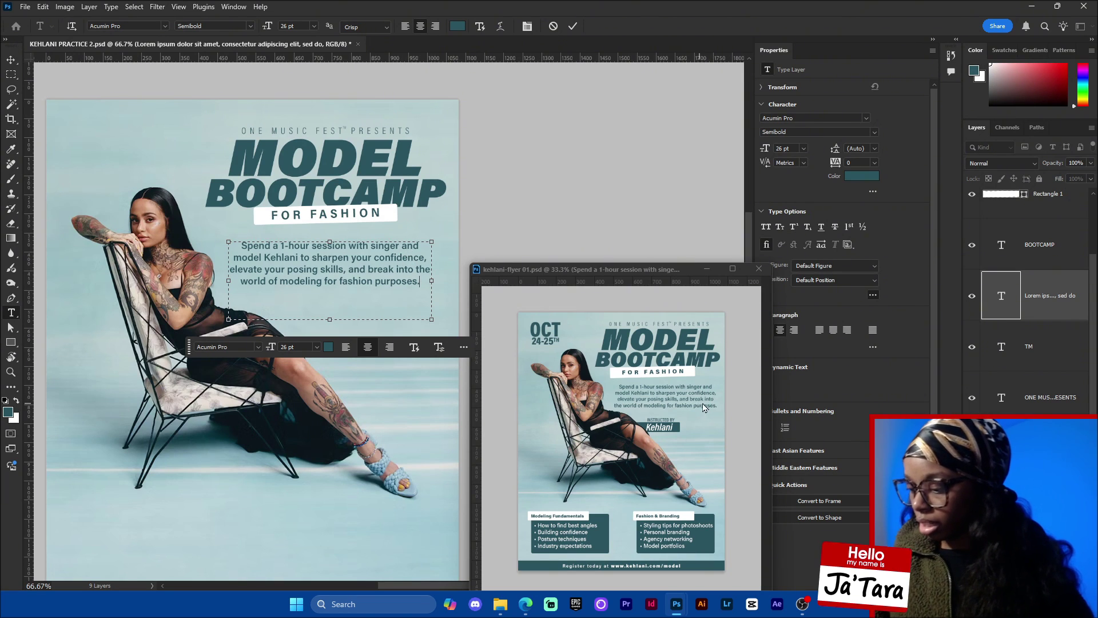
pyautogui.moveTo(433, 281); pyautogui.dragTo(429, 283)
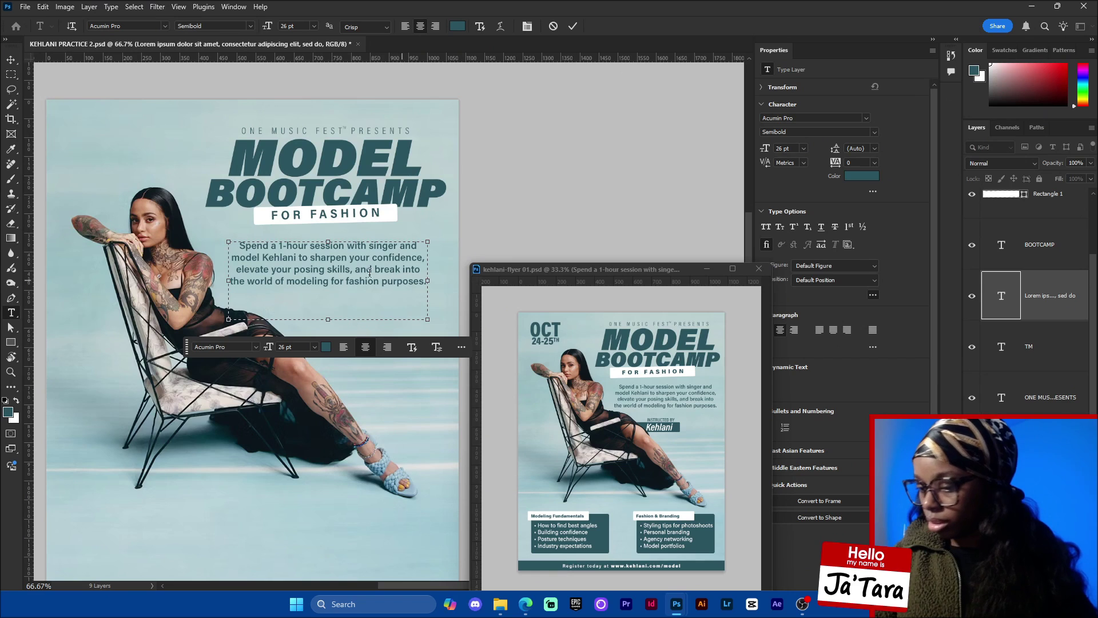
pyautogui.moveTo(328, 319); pyautogui.dragTo(332, 292)
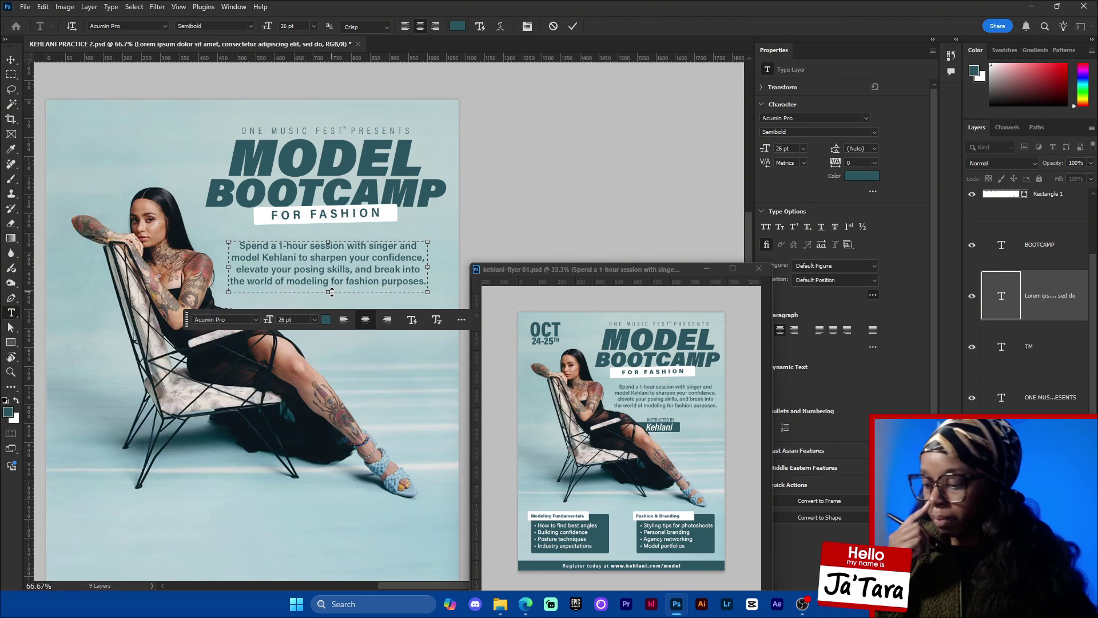
pyautogui.click(573, 26)
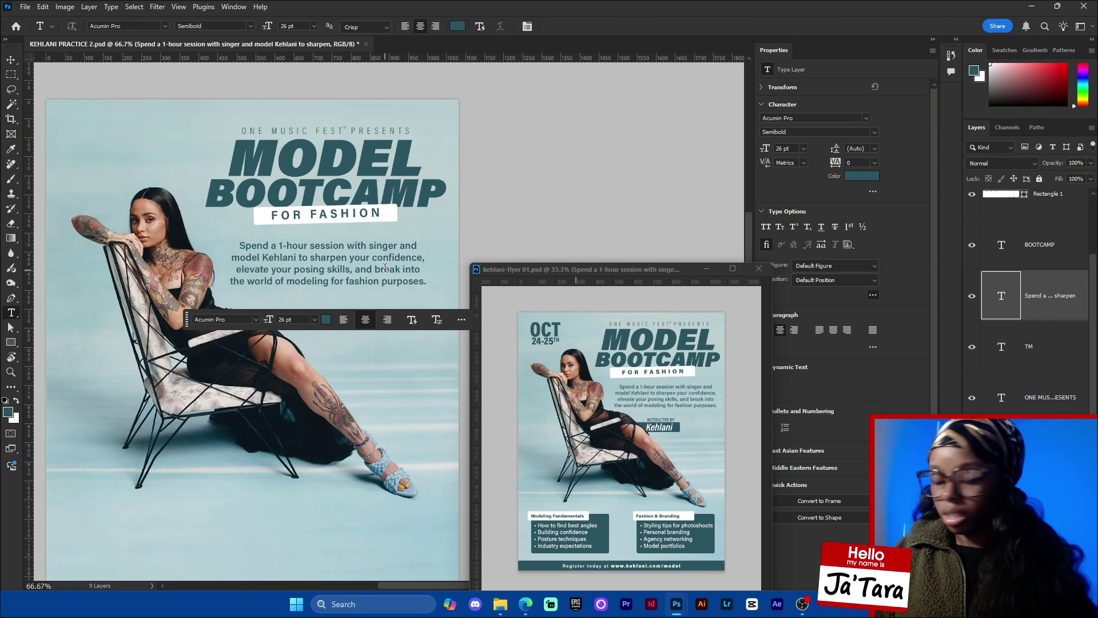
# Move the description paragraph slightly to the right so it sits centred beneath the FOR FASHION banner.
pyautogui.press('v')
pyautogui.moveTo(380, 277)
pyautogui.mouseDown()
pyautogui.moveTo(393, 266)
pyautogui.moveTo(372, 278)
pyautogui.moveTo(370, 297)
pyautogui.moveTo(369, 277)
pyautogui.mouseUp()
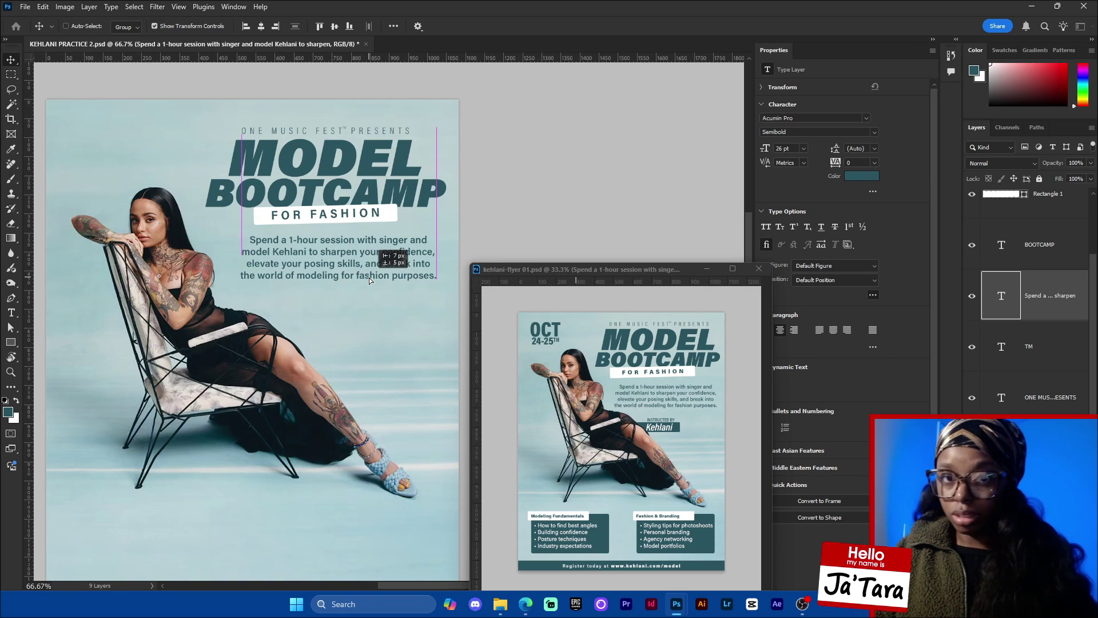
pyautogui.moveTo(369, 277); pyautogui.dragTo(365, 279)
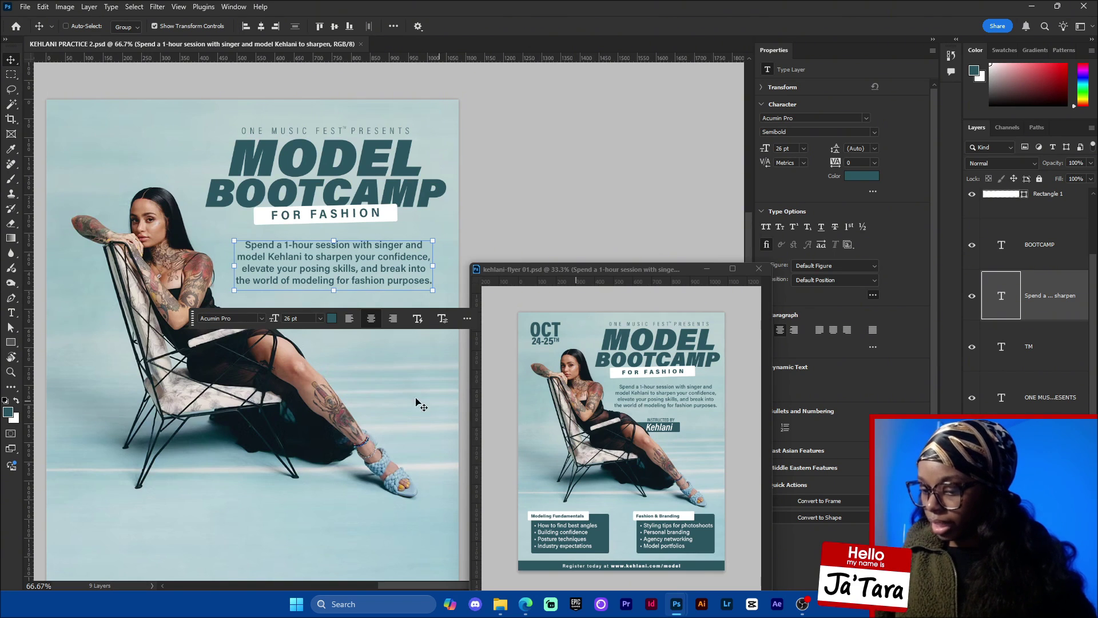
# Duplicate the description paragraph below the original and replace the copy's text with INSTRUCTED BY.
pyautogui.moveTo(193, 318); pyautogui.dragTo(337, 134)
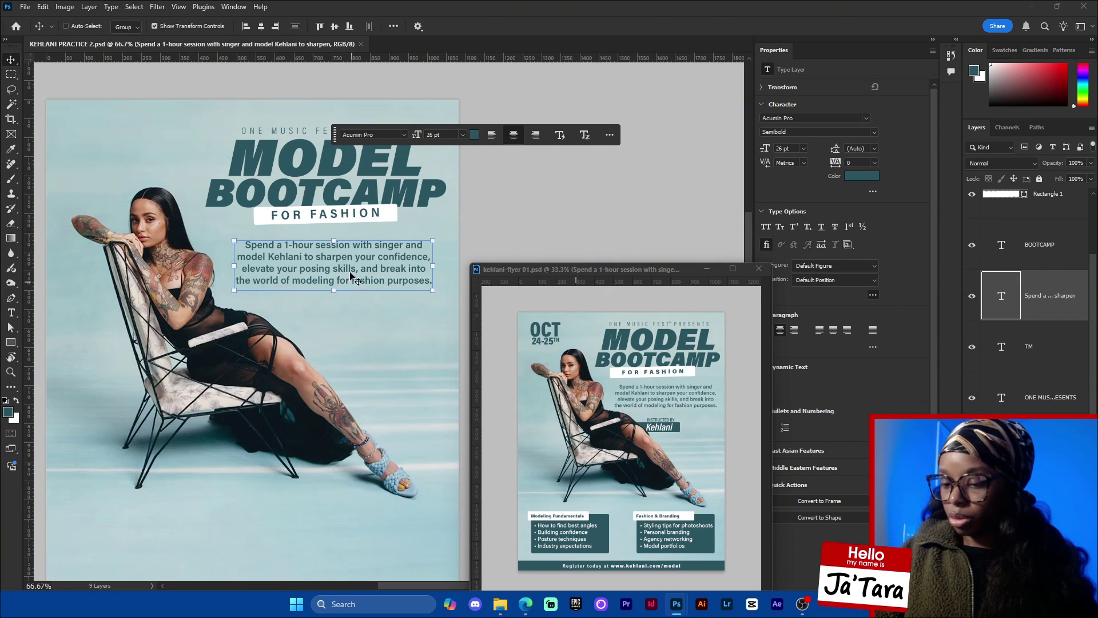
pyautogui.moveTo(360, 267); pyautogui.dragTo(396, 342)
pyautogui.doubleClick(397, 345)
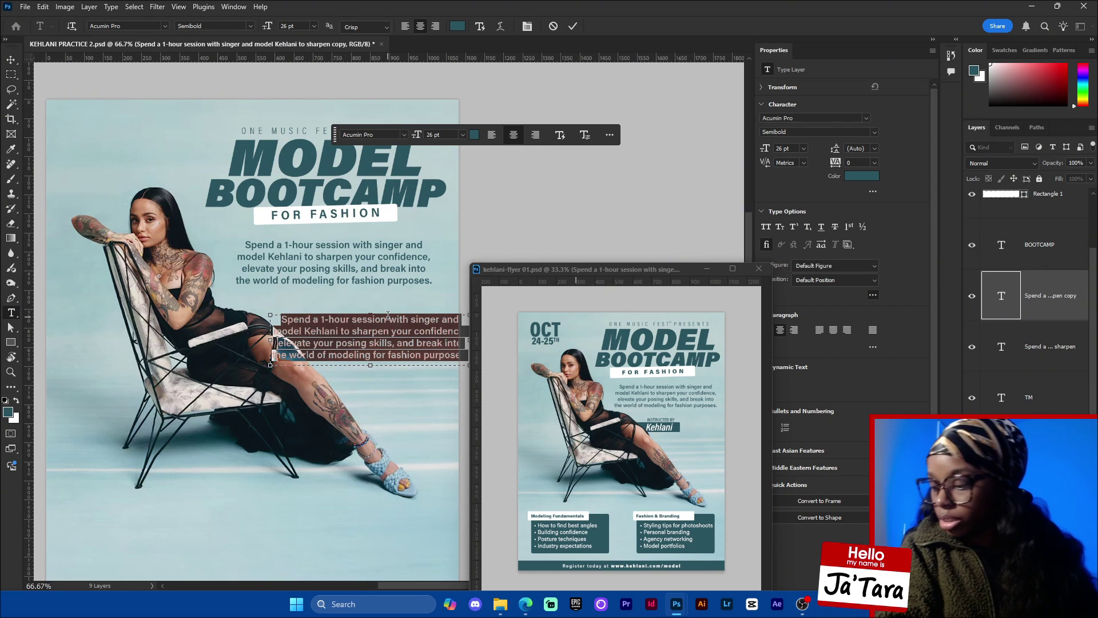
pyautogui.press('BackSpace')
pyautogui.write('INST')
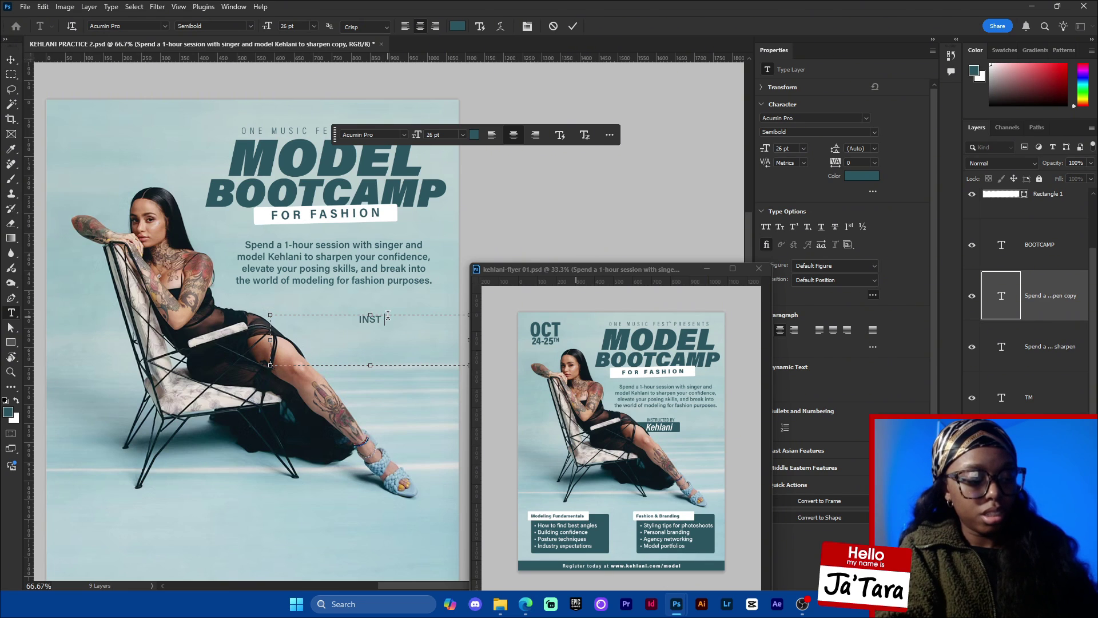
# Complete the new text line as INSTRUCTED BY, mark Acumin Pro Condensed as a favorite font, and apply its Semibold style to the line.
pyautogui.write('RUCTED BY')
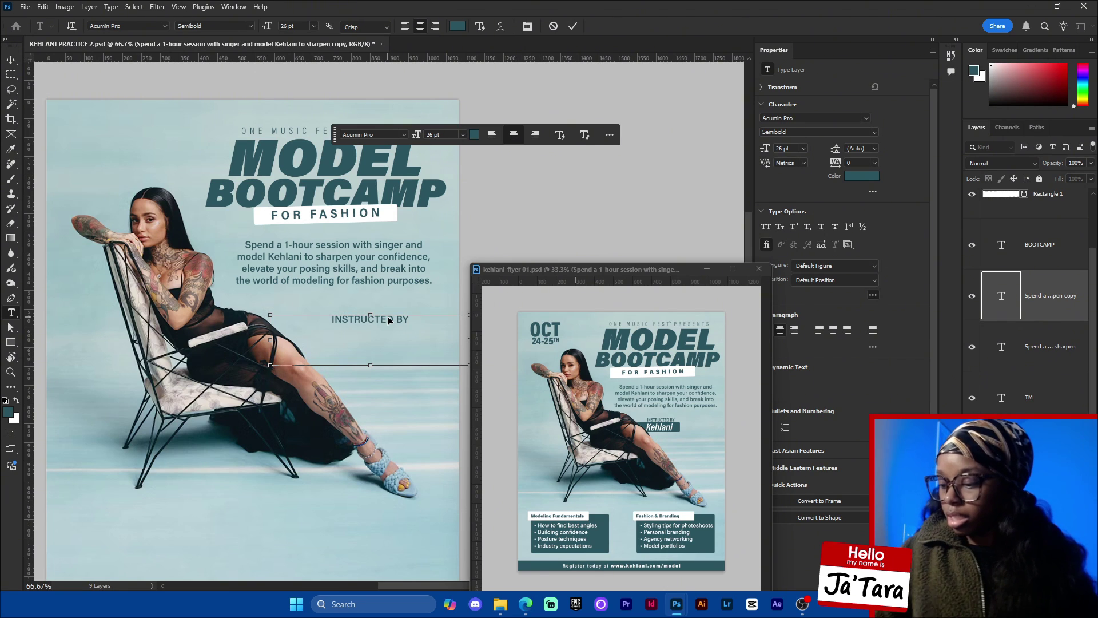
pyautogui.hotkey('ctrl', 'a')
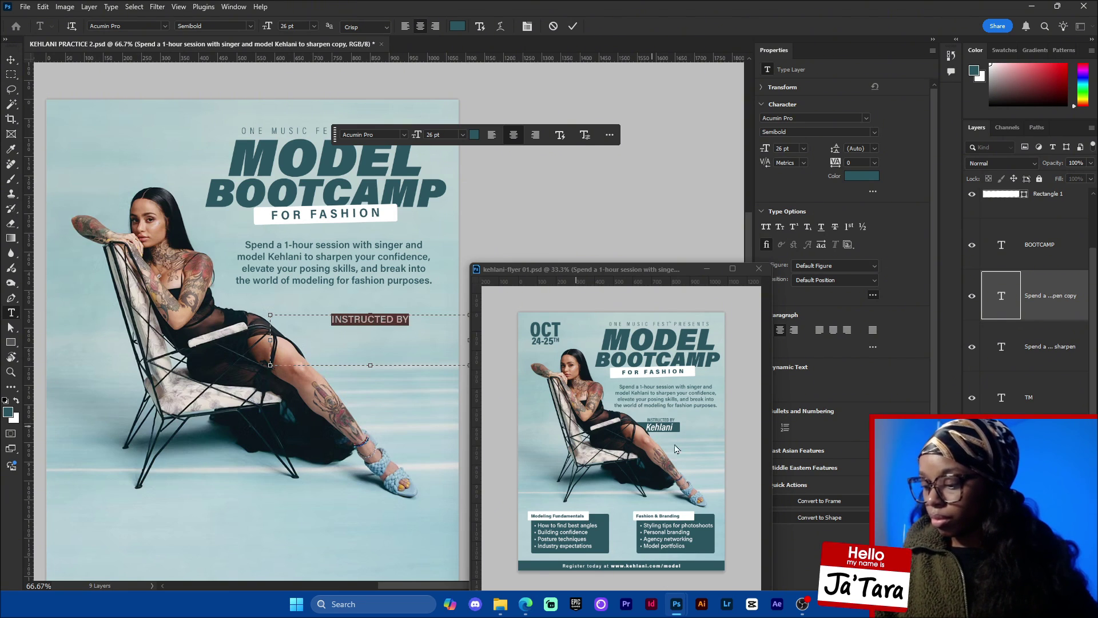
pyautogui.click(866, 118)
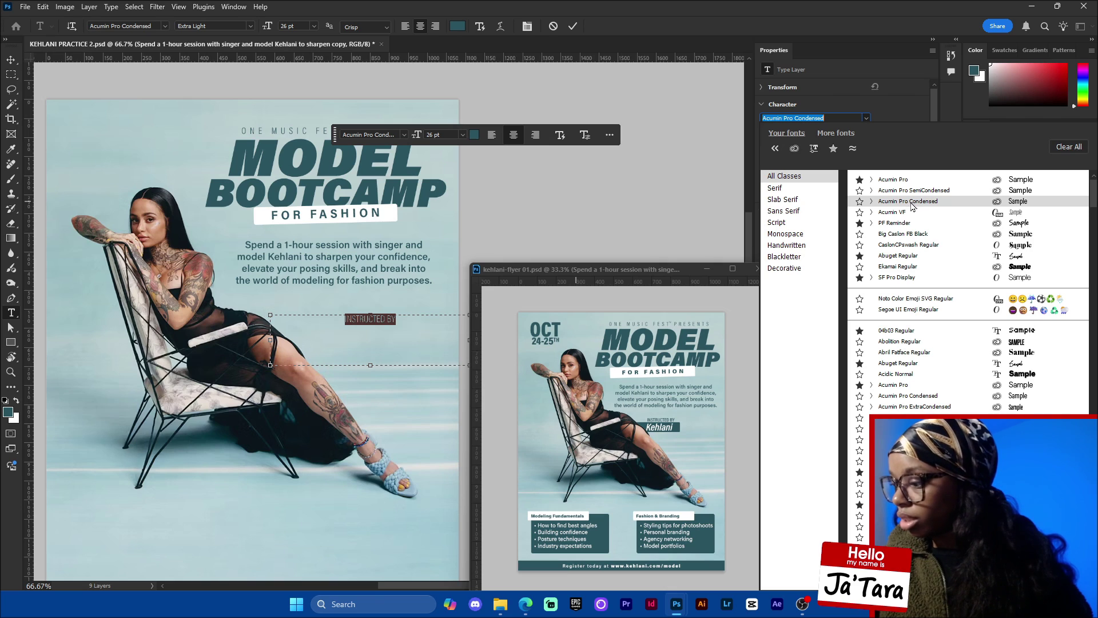
pyautogui.click(859, 201)
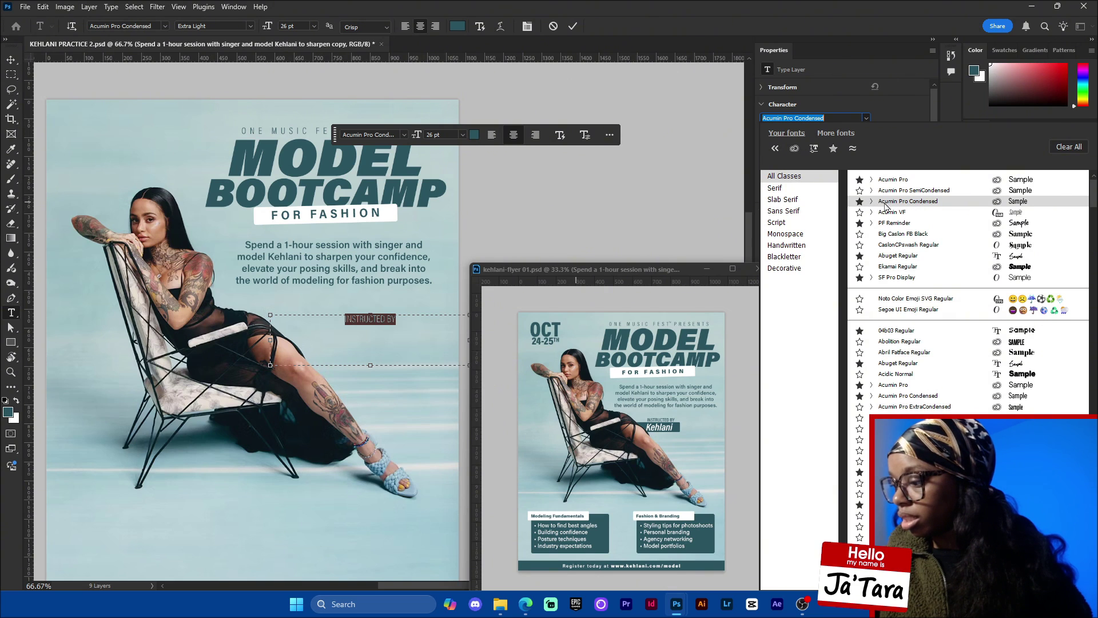
pyautogui.click(890, 207)
pyautogui.click(880, 132)
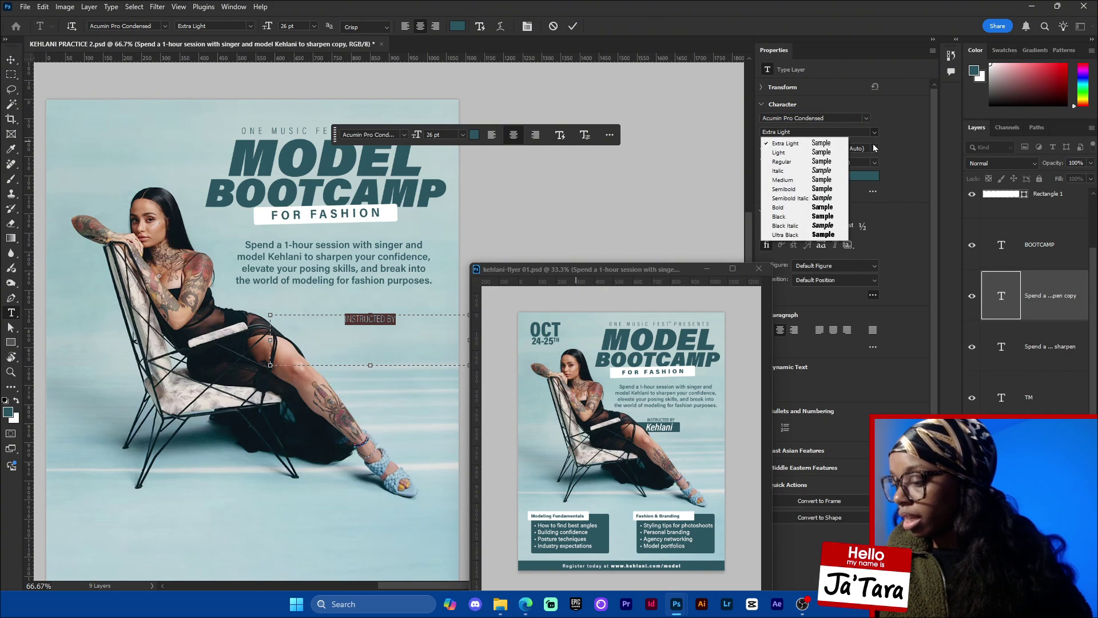
pyautogui.click(832, 190)
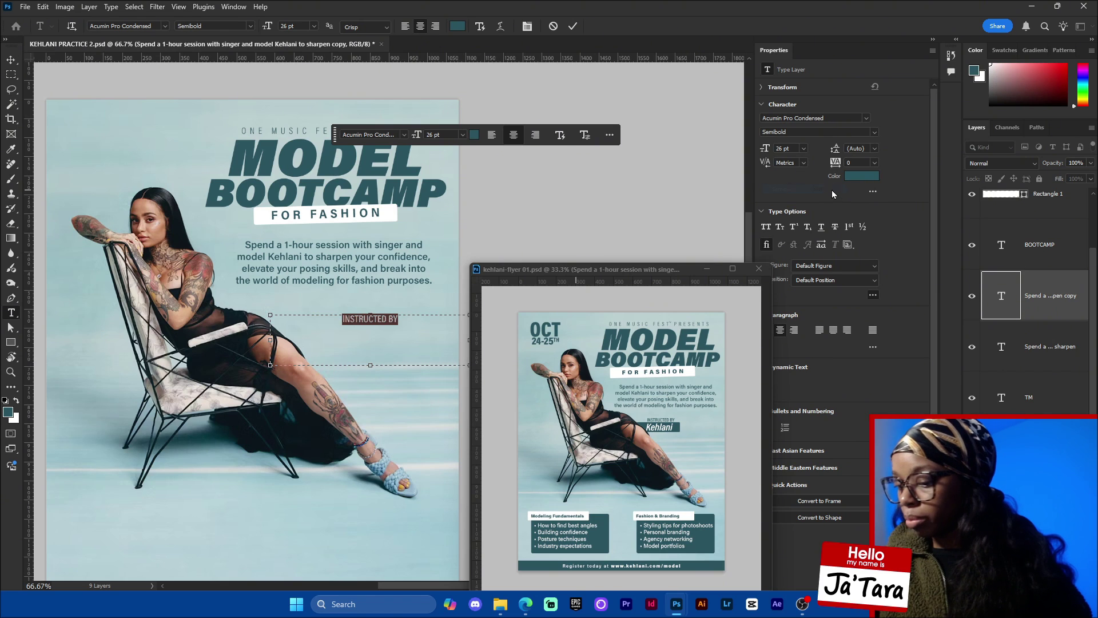
# Narrow the INSTRUCTED BY text box to fit its text and place it below the description, above the model's knee.
pyautogui.click(408, 319)
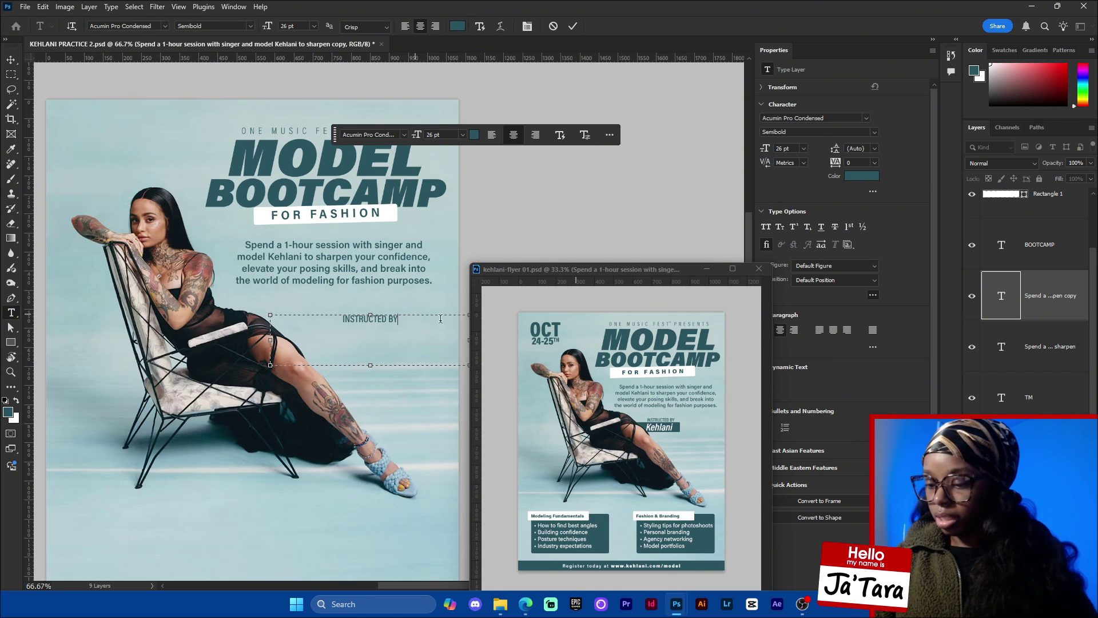
pyautogui.moveTo(469, 340); pyautogui.dragTo(369, 361)
pyautogui.click(573, 25)
pyautogui.press('v')
# Replace the text of the duplicated INSTRUCTED BY line with "Kehlani".
pyautogui.doubleClick(366, 356)
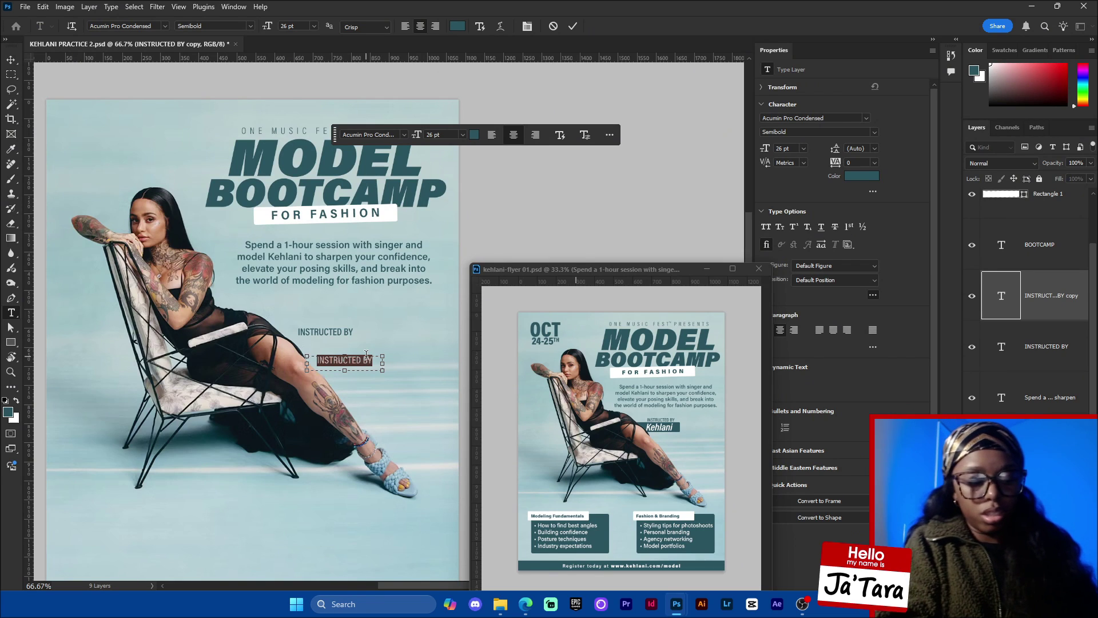
pyautogui.write('KEH')
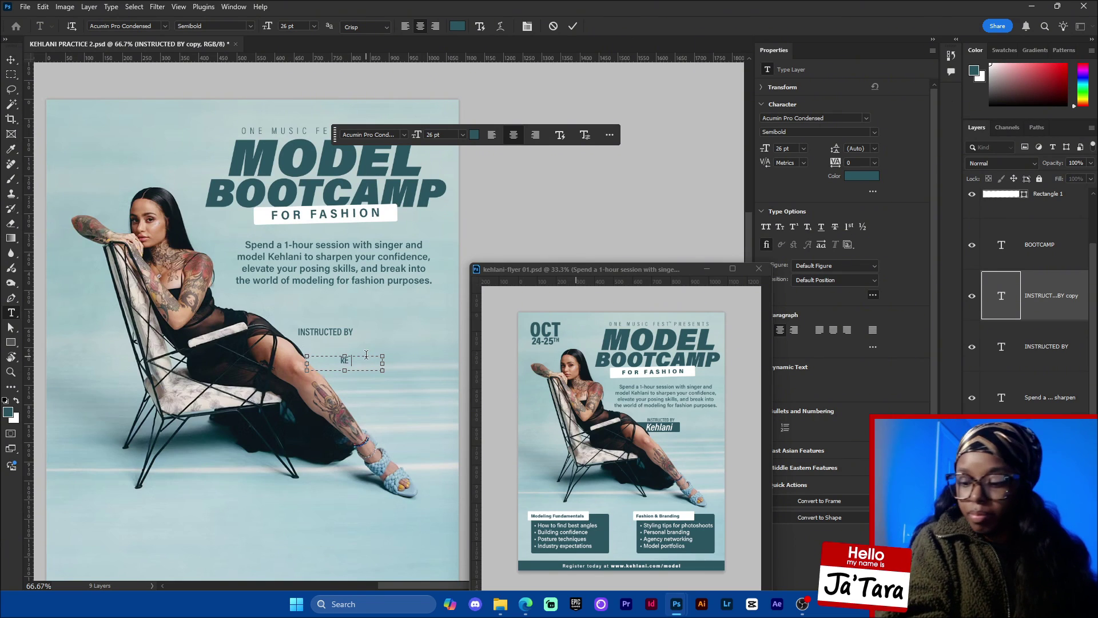
pyautogui.press('BackSpace')
pyautogui.press('BackSpace')
pyautogui.press('BackSpace')
pyautogui.write('Kehlani')
# Set the Kehlani text in Acumin Pro Semibold Italic.
pyautogui.hotkey('ctrl', 'a')
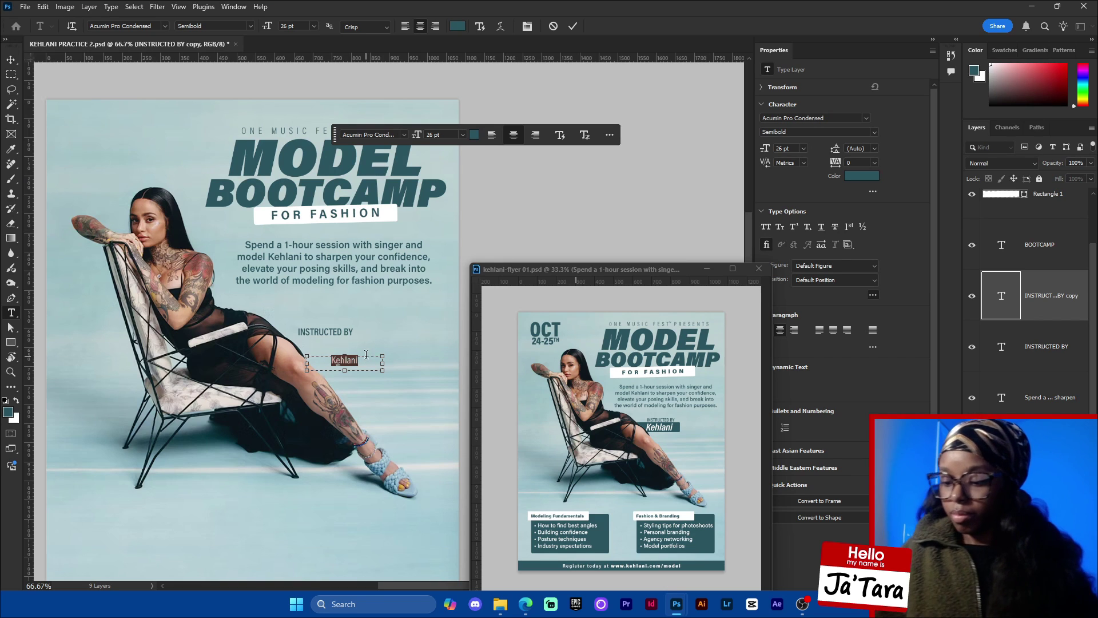
pyautogui.click(867, 119)
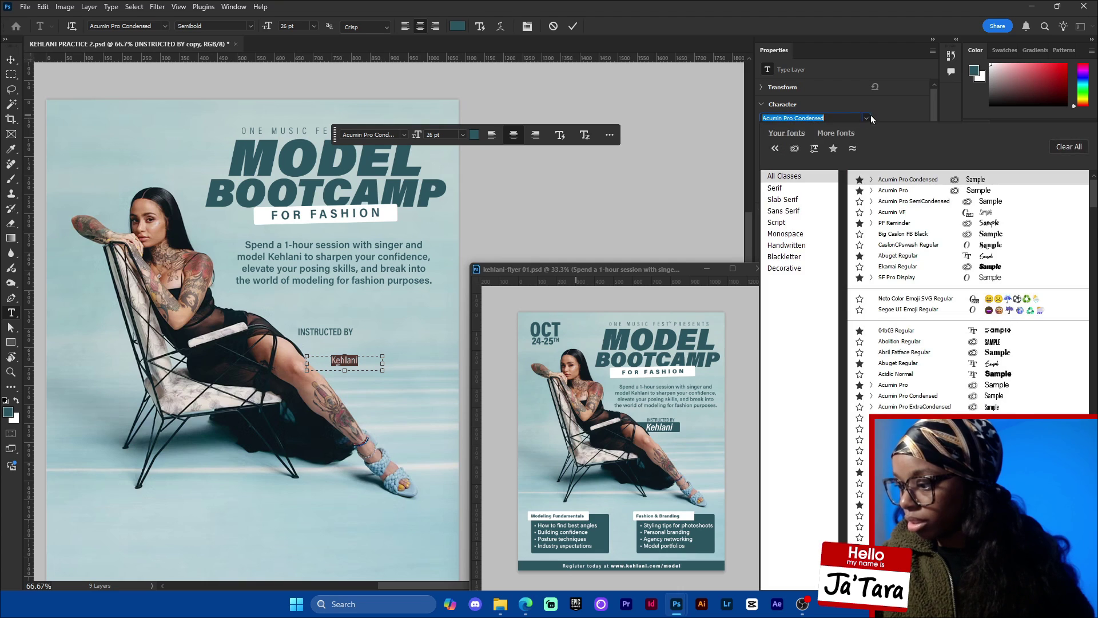
pyautogui.click(909, 191)
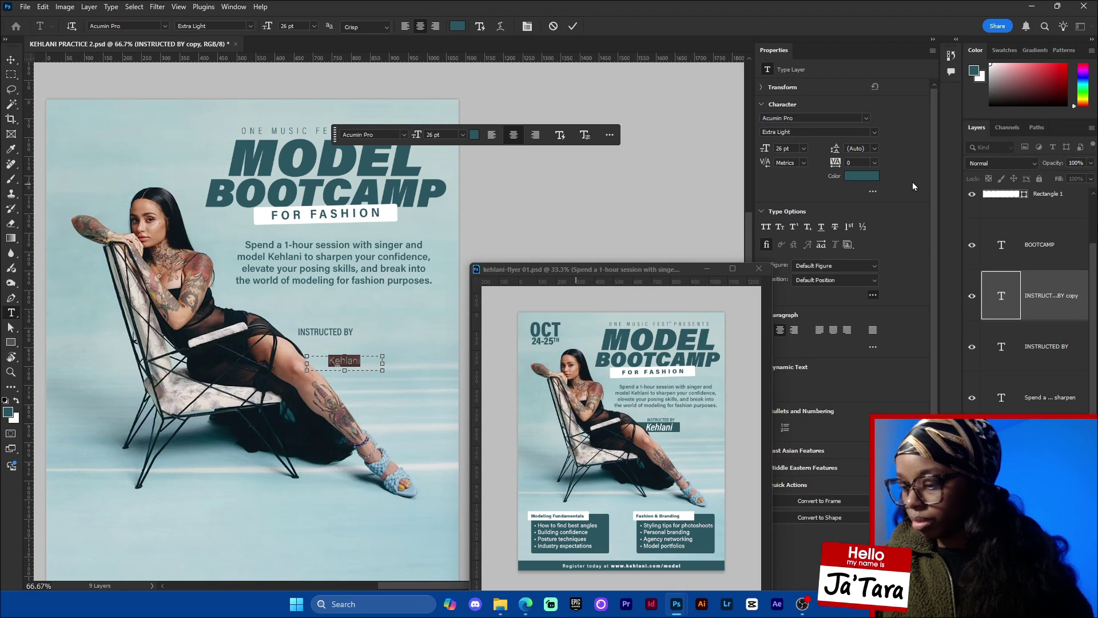
pyautogui.click(874, 132)
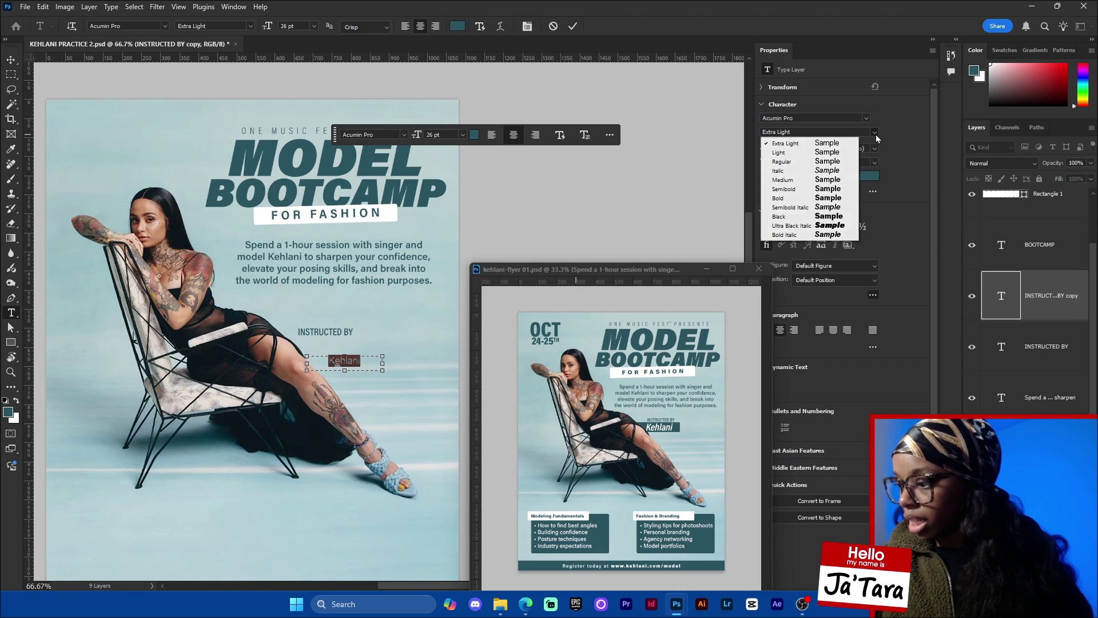
pyautogui.click(839, 199)
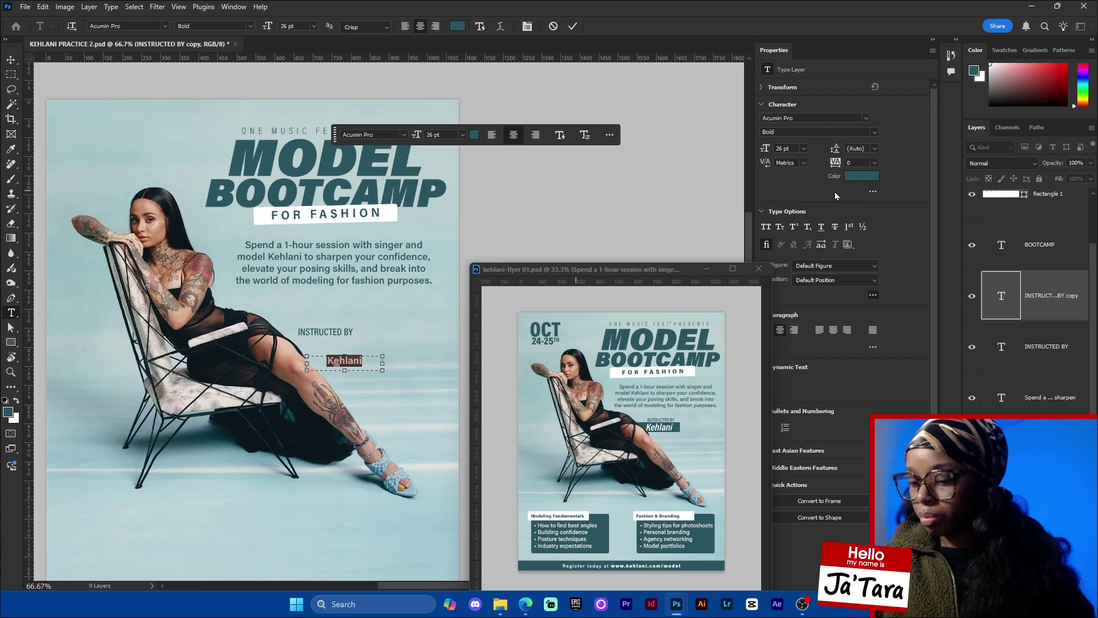
pyautogui.click(369, 358)
pyautogui.hotkey('ctrl', 'a')
pyautogui.click(874, 132)
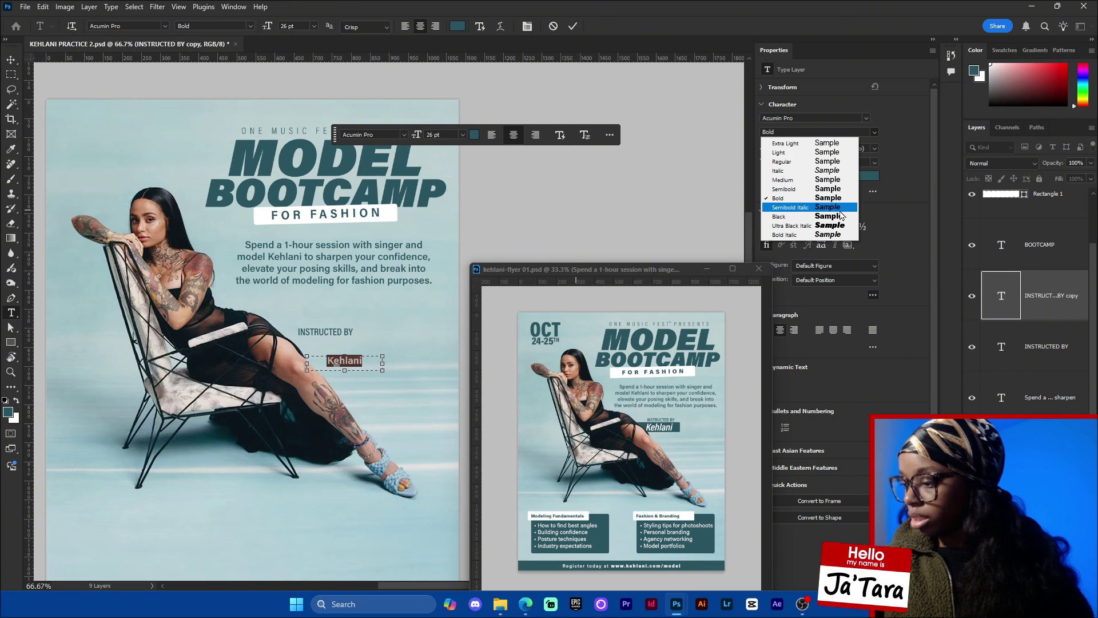
pyautogui.click(843, 212)
pyautogui.click(572, 26)
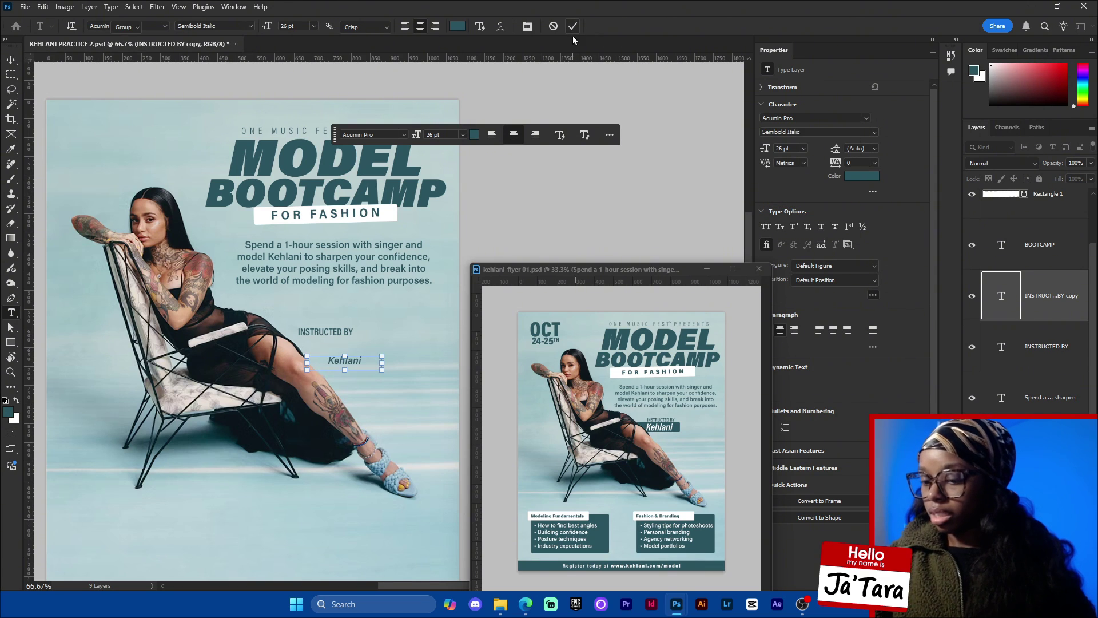
# Scale the Kehlani text up to about 47.6 pt and save the document.
pyautogui.press('v')
pyautogui.moveTo(387, 361); pyautogui.dragTo(445, 363)
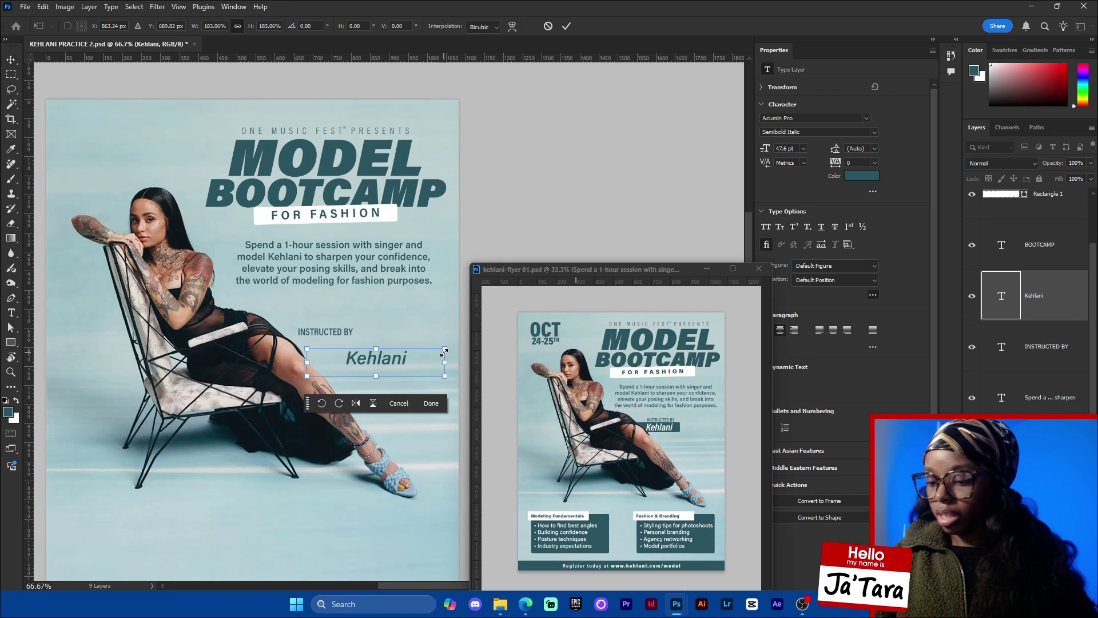
pyautogui.click(430, 404)
pyautogui.hotkey('ctrl', 's')
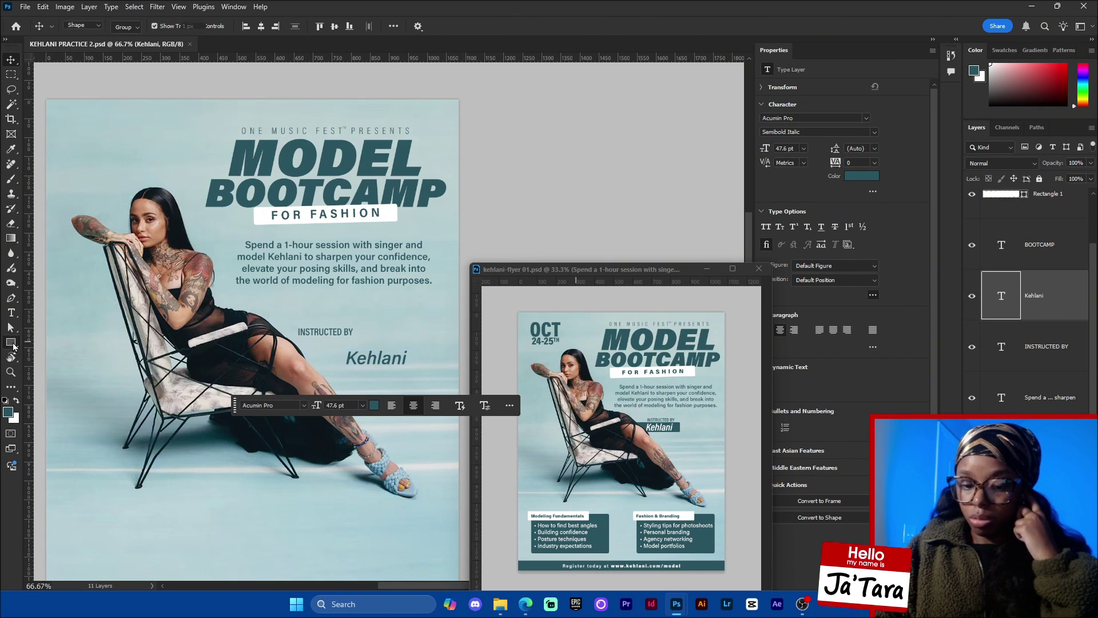
# Draw a white rectangle about 244 by 49 px over the Kehlani text, below INSTRUCTED BY.
pyautogui.click(11, 342)
pyautogui.click(52, 345)
pyautogui.moveTo(293, 348); pyautogui.dragTo(386, 367)
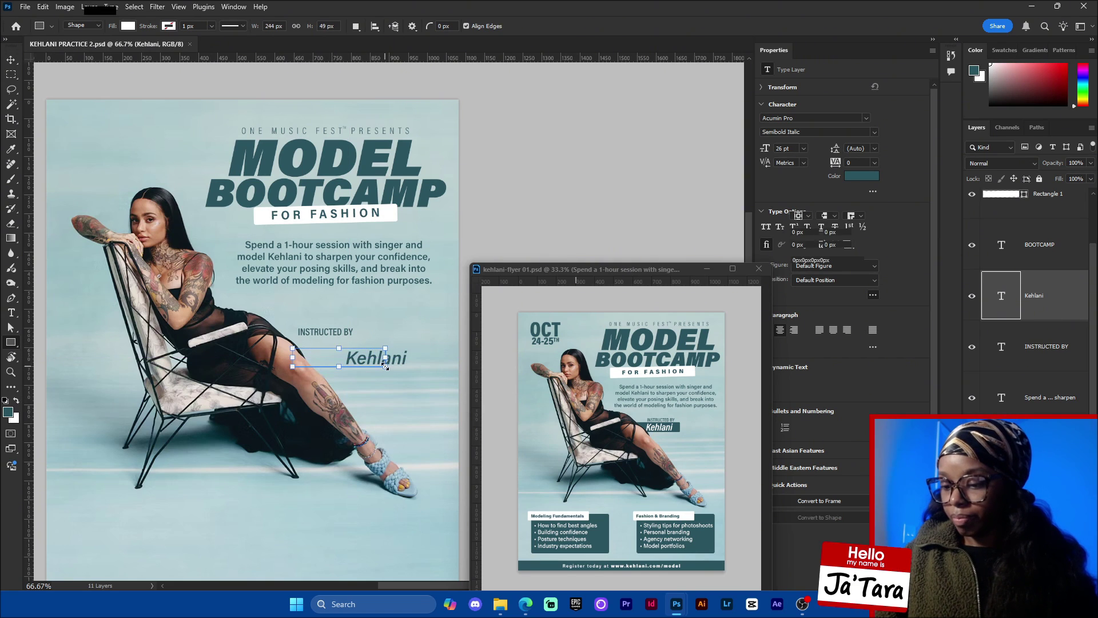
pyautogui.press('v')
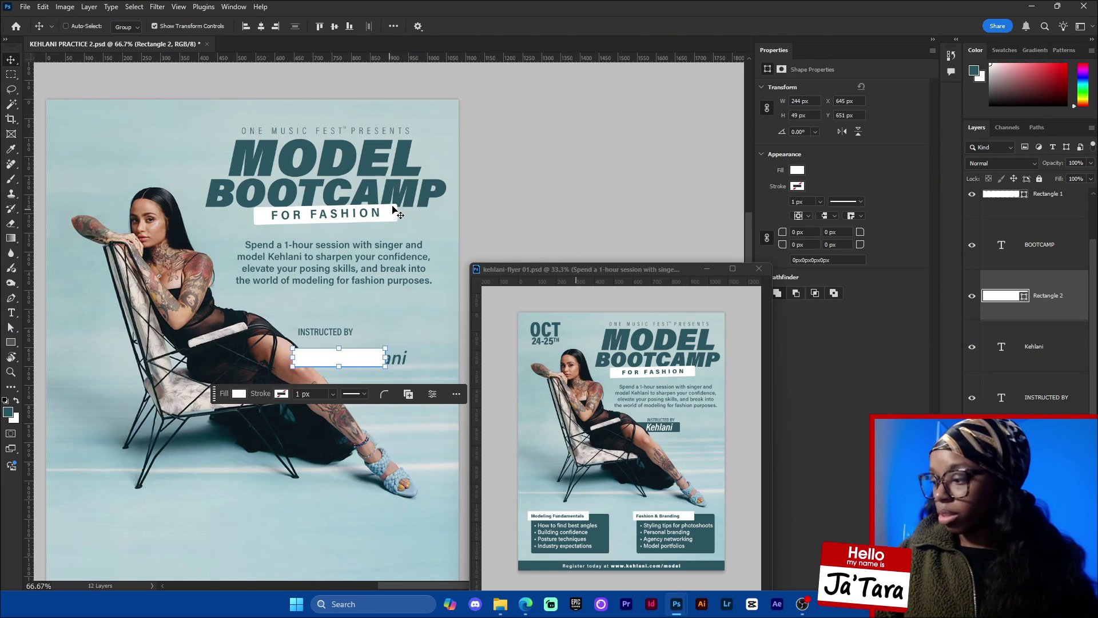
# Check the corner radii of the FOR FASHION banner and set all corners of the new white rectangle to 5 px.
pyautogui.click(1057, 206)
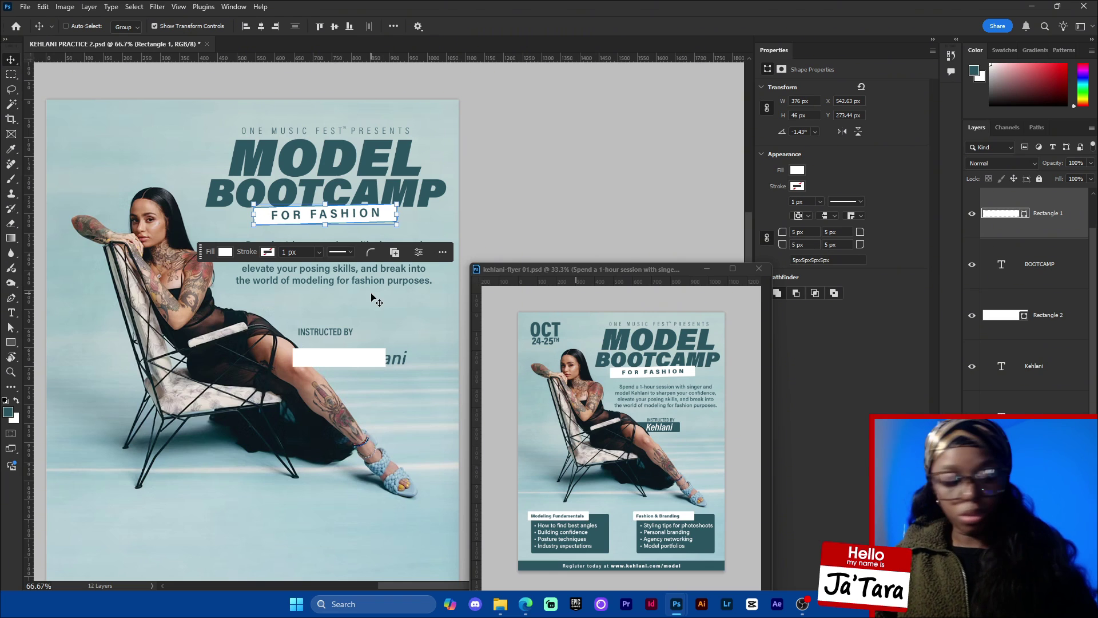
pyautogui.keyDown('ctrl'); pyautogui.click(373, 359); pyautogui.keyUp('ctrl')
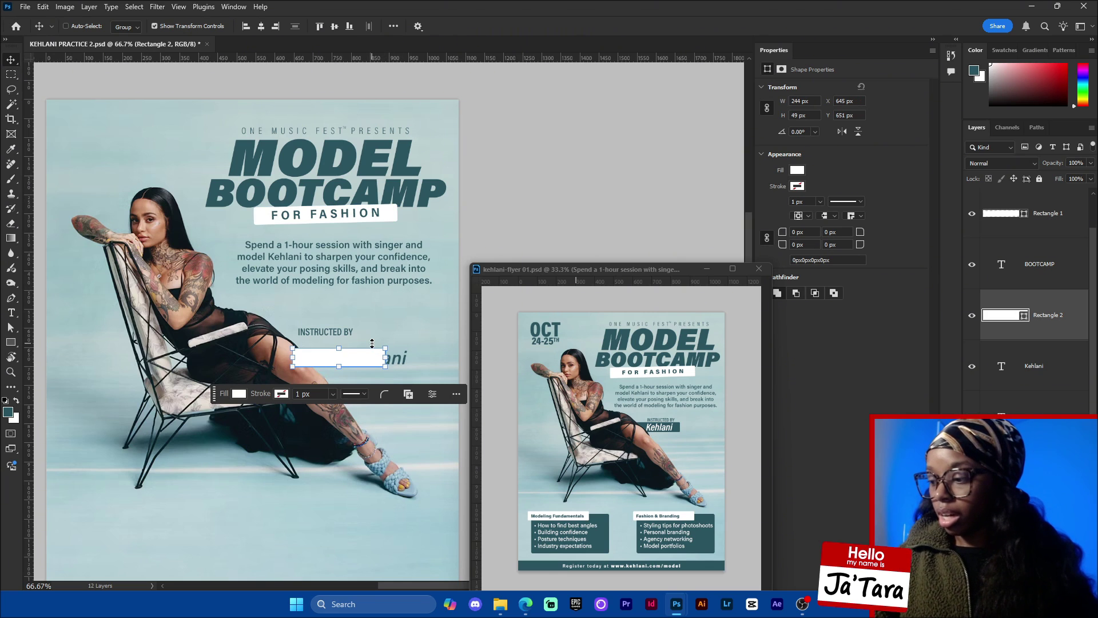
pyautogui.click(806, 231)
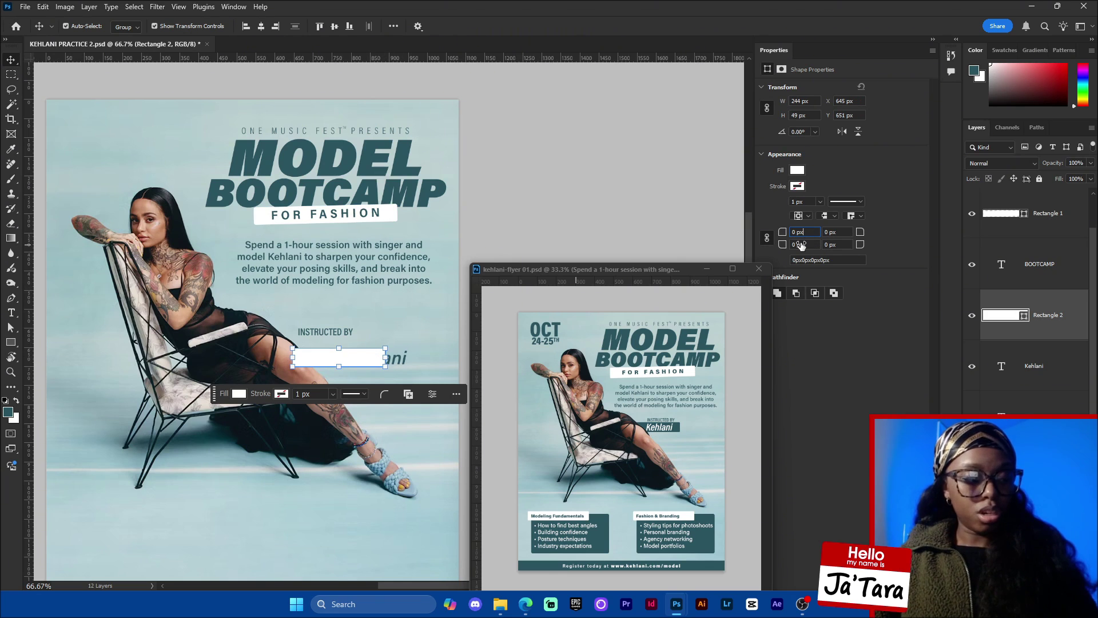
pyautogui.write('5')
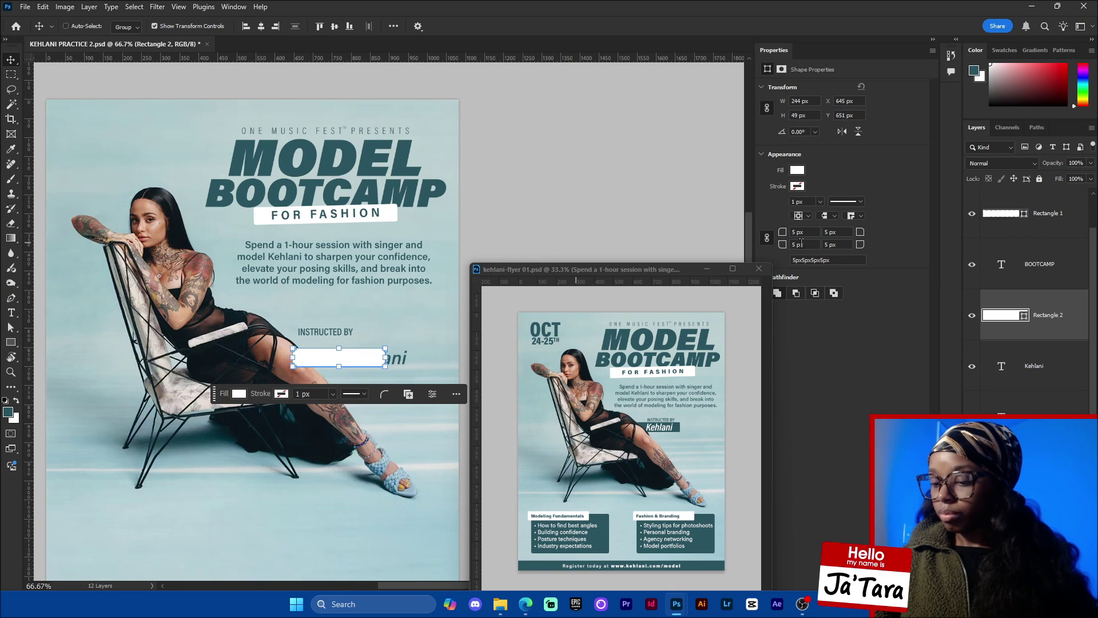
# Examine the instructor name label up close in the reference flyer kehlani-flyer 01.
pyautogui.keyDown('ctrl'); pyautogui.click(332, 332); pyautogui.keyUp('ctrl')
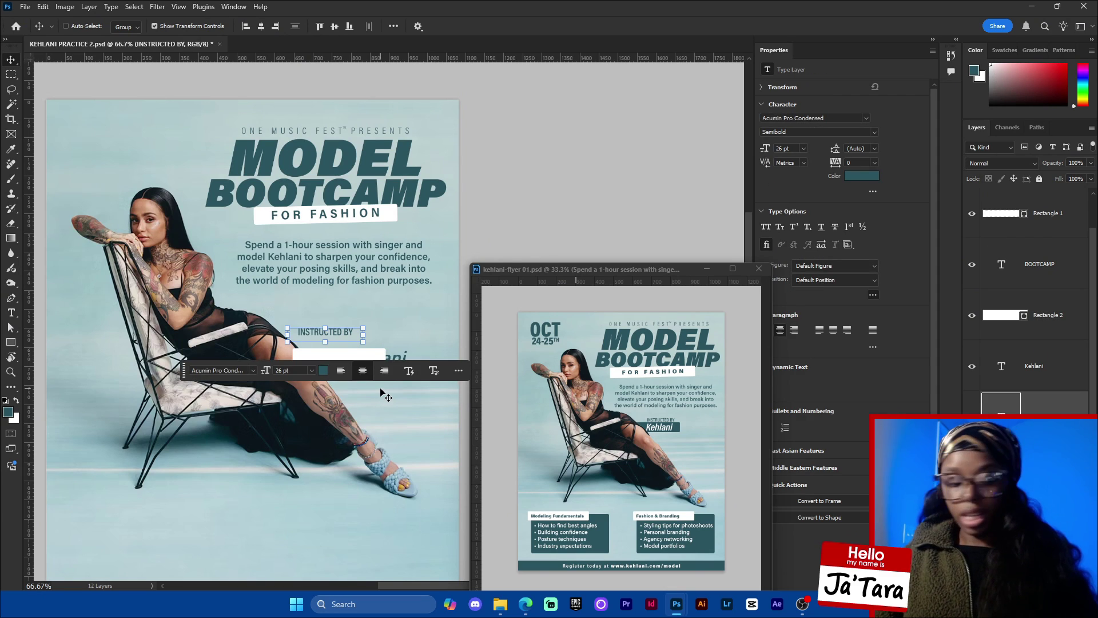
pyautogui.hotkey('ctrl', '-')
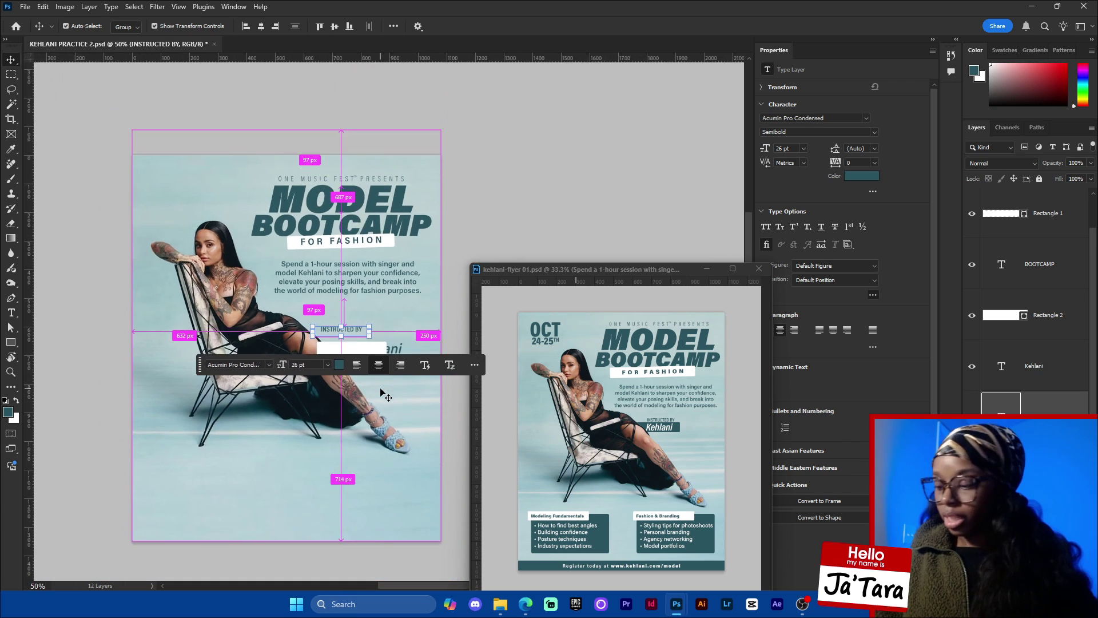
pyautogui.click(680, 419)
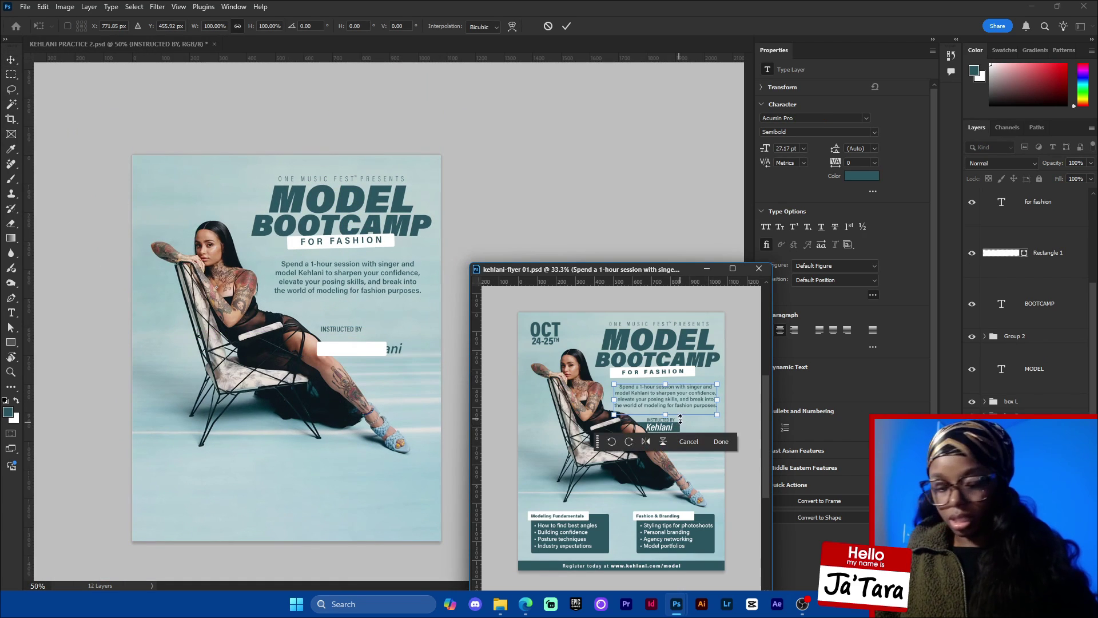
pyautogui.scroll(2, 682, 421)
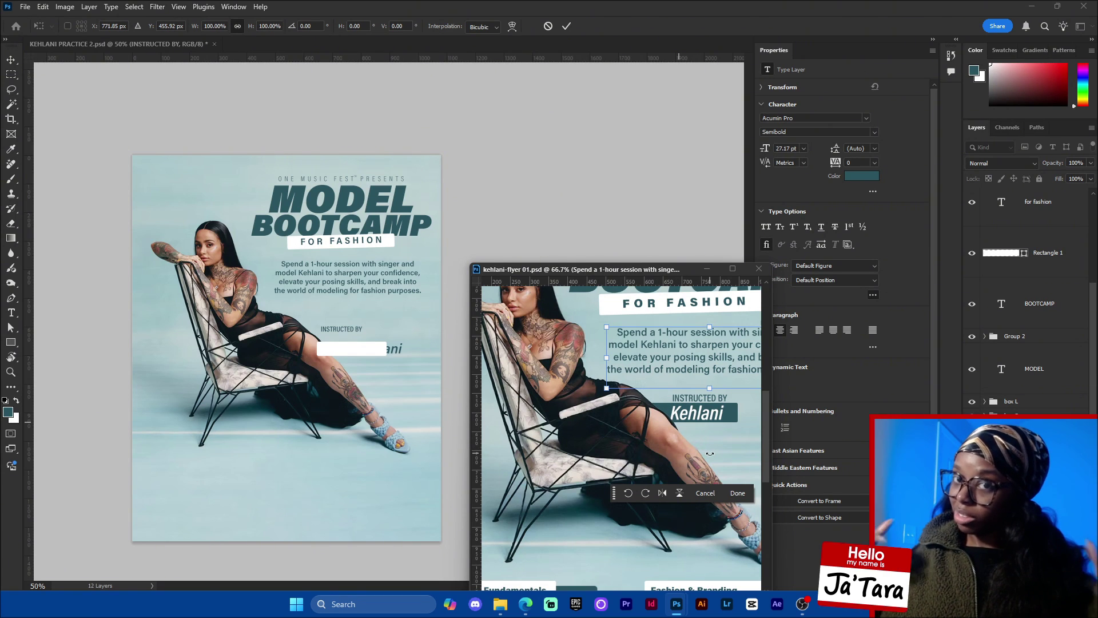
pyautogui.click(361, 345)
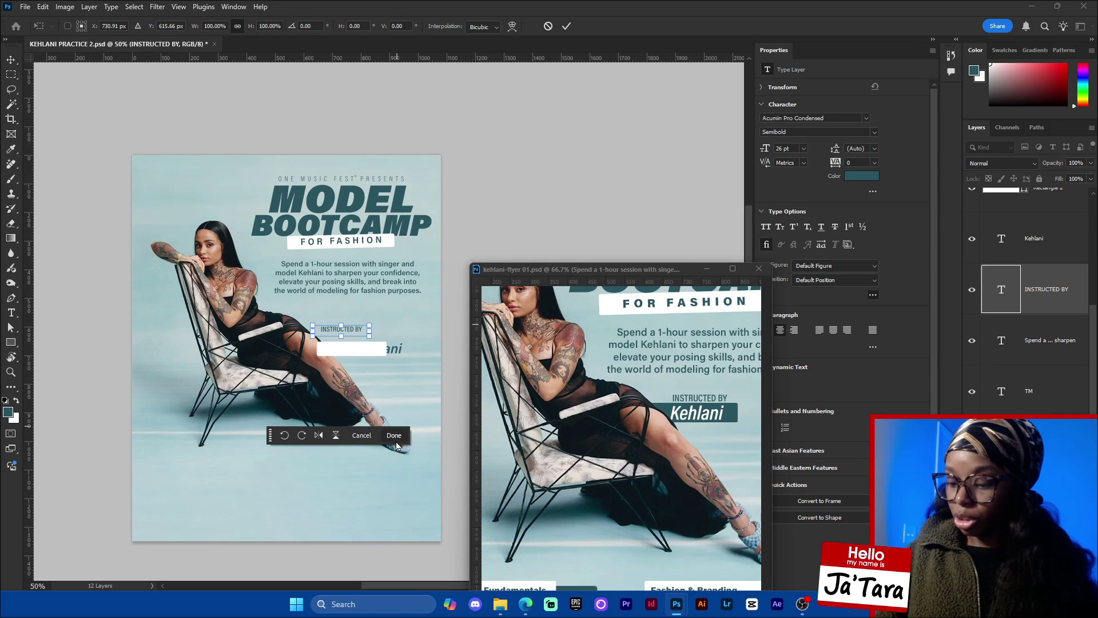
pyautogui.press('Return')
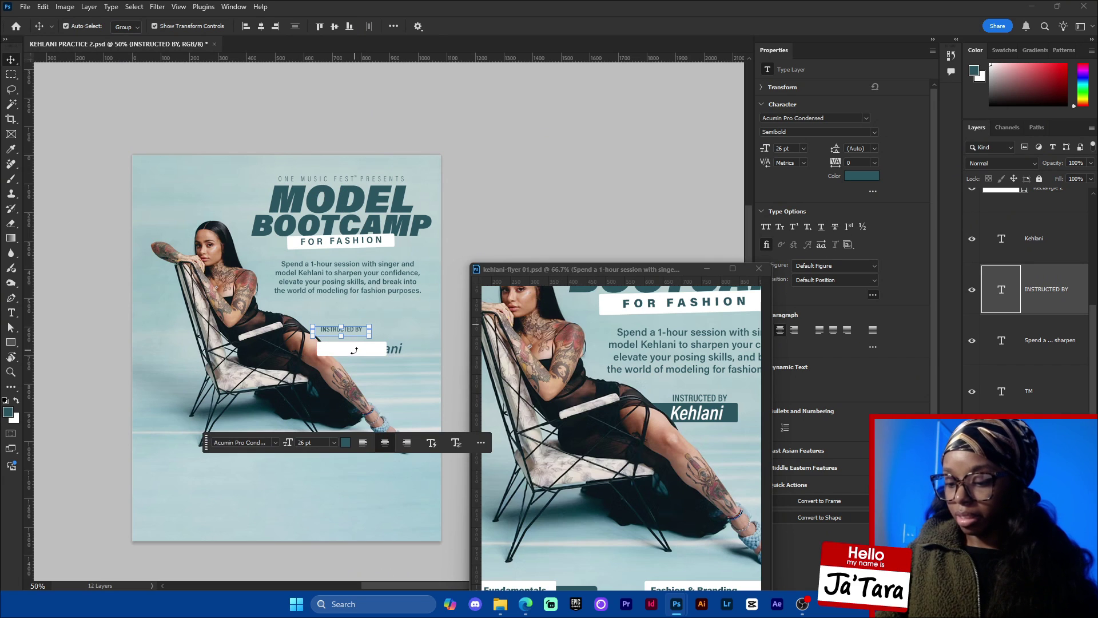
pyautogui.hotkey('ctrl', 't')
pyautogui.press('Return')
pyautogui.hotkey('alt', '[')
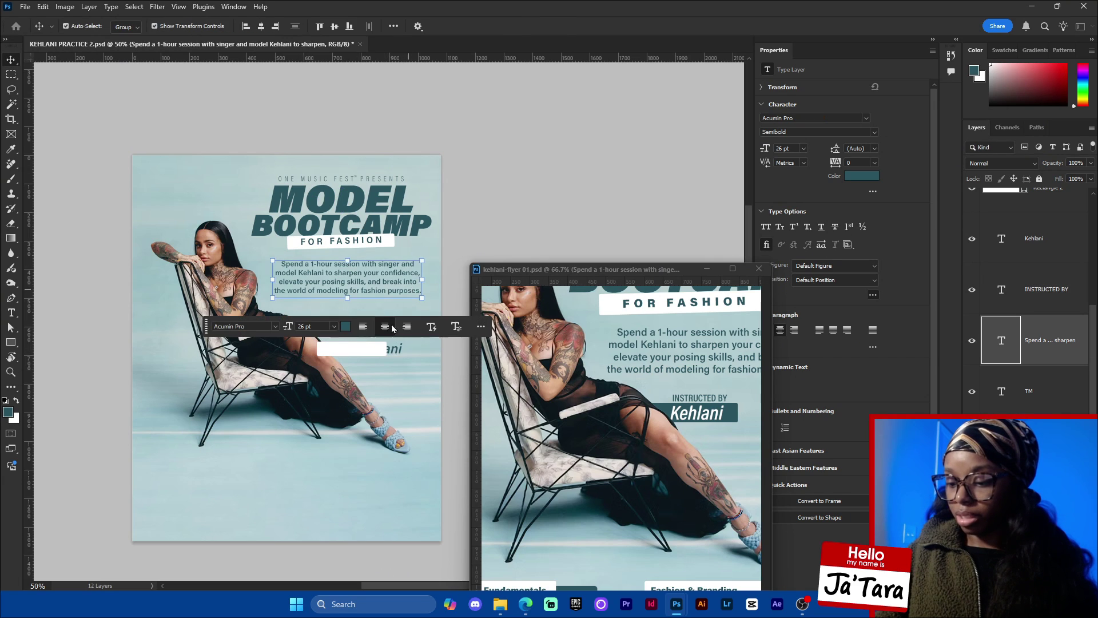
# Shift the white rectangle over the Kehlani text slightly left and down, to about X 632 px, Y 658 px.
pyautogui.keyDown('ctrl'); pyautogui.click(361, 349); pyautogui.keyUp('ctrl')
pyautogui.moveTo(408, 314)
pyautogui.mouseDown()
pyautogui.moveTo(411, 337)
pyautogui.moveTo(388, 309)
pyautogui.moveTo(404, 329)
pyautogui.moveTo(410, 320)
pyautogui.mouseUp()
pyautogui.keyDown('ctrl'); pyautogui.click(450, 326); pyautogui.keyUp('ctrl')
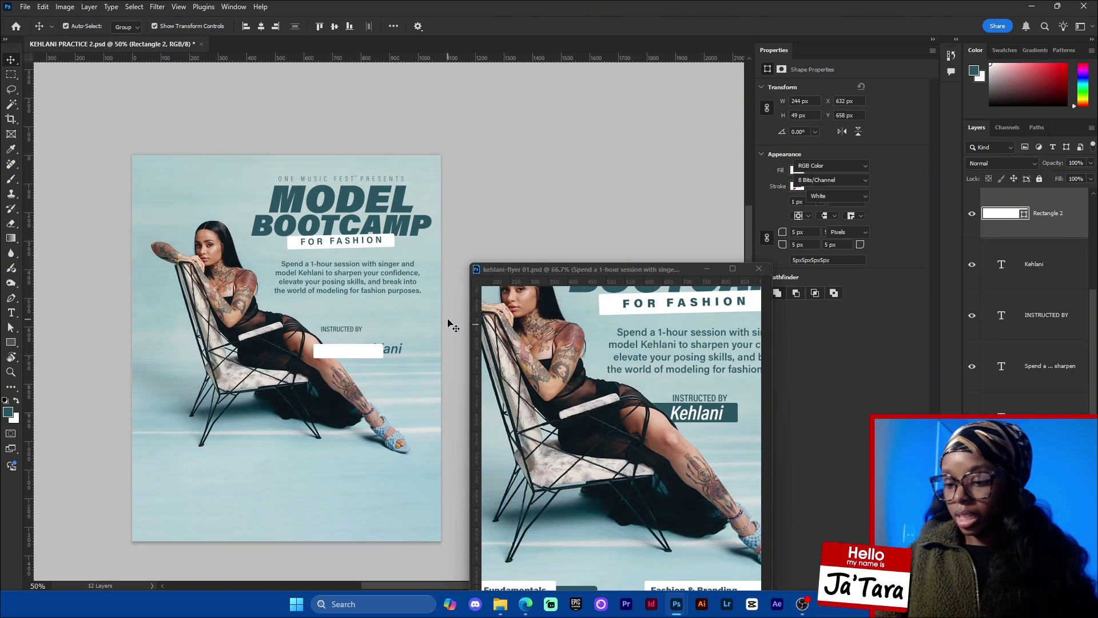
# Duplicate the smart object layer containing the model photo.
pyautogui.keyDown('ctrl'); pyautogui.click(228, 295); pyautogui.keyUp('ctrl')
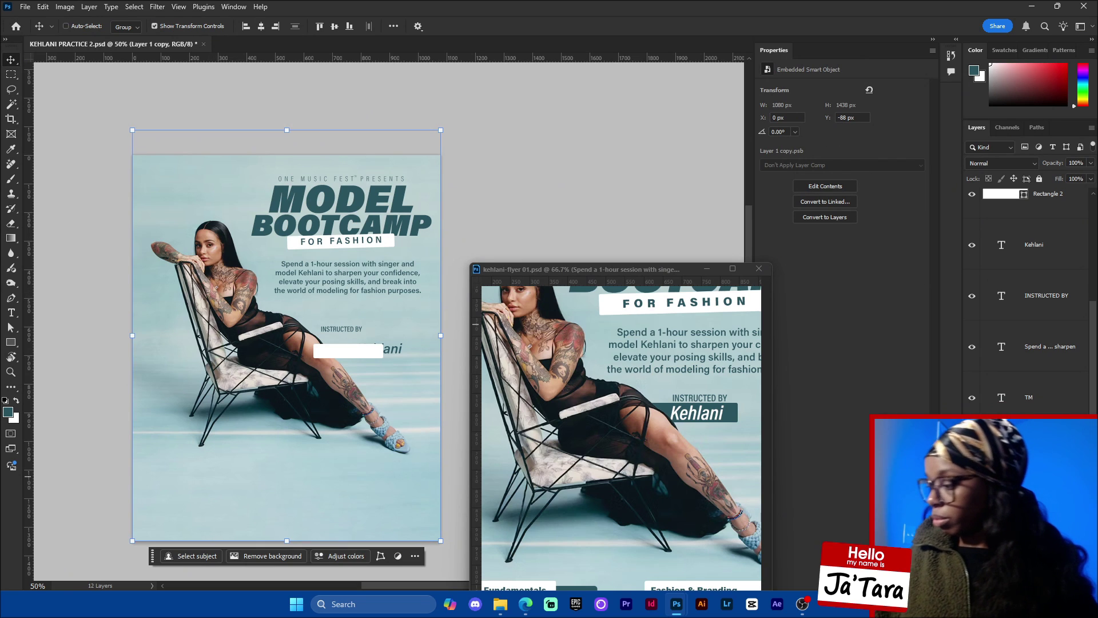
pyautogui.scroll(-1, 1027, 298)
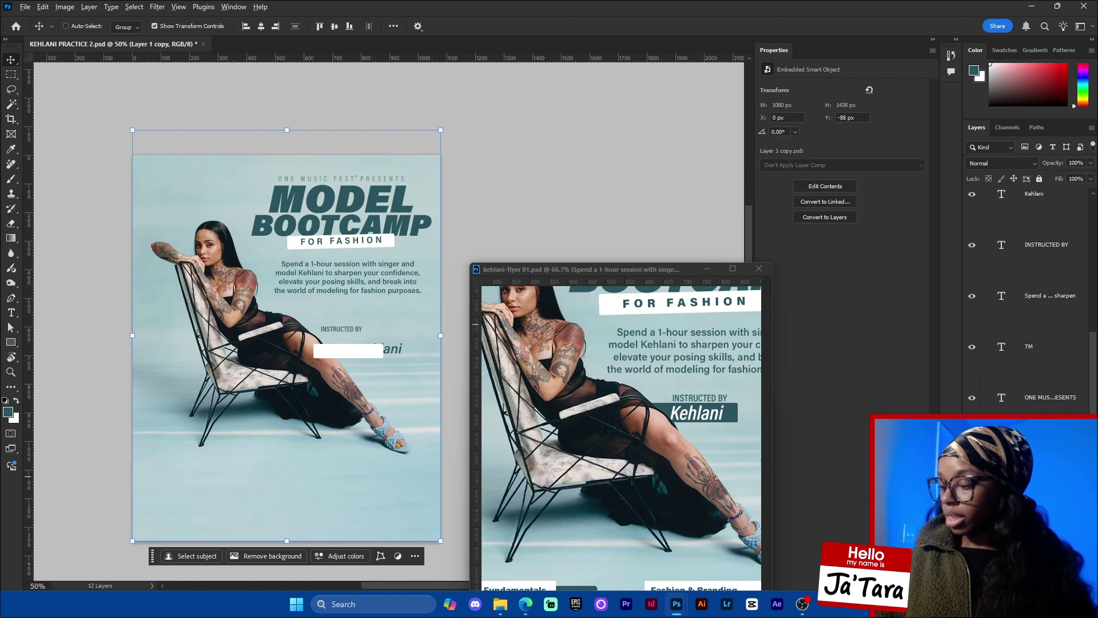
pyautogui.hotkey('ctrl', 'j')
pyautogui.scroll(-1, 1027, 298)
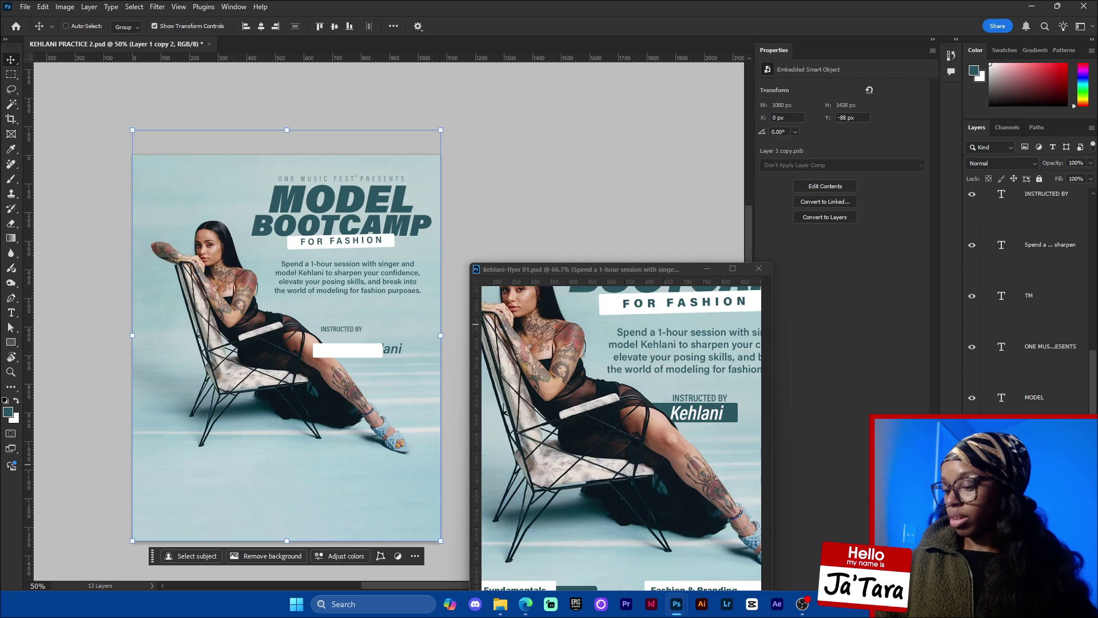
# Remove the background from the duplicated model photo layer and turn the original photo layer beneath it visible.
pyautogui.moveTo(152, 556)
pyautogui.mouseDown()
pyautogui.moveTo(155, 534)
pyautogui.moveTo(172, 550)
pyautogui.mouseUp()
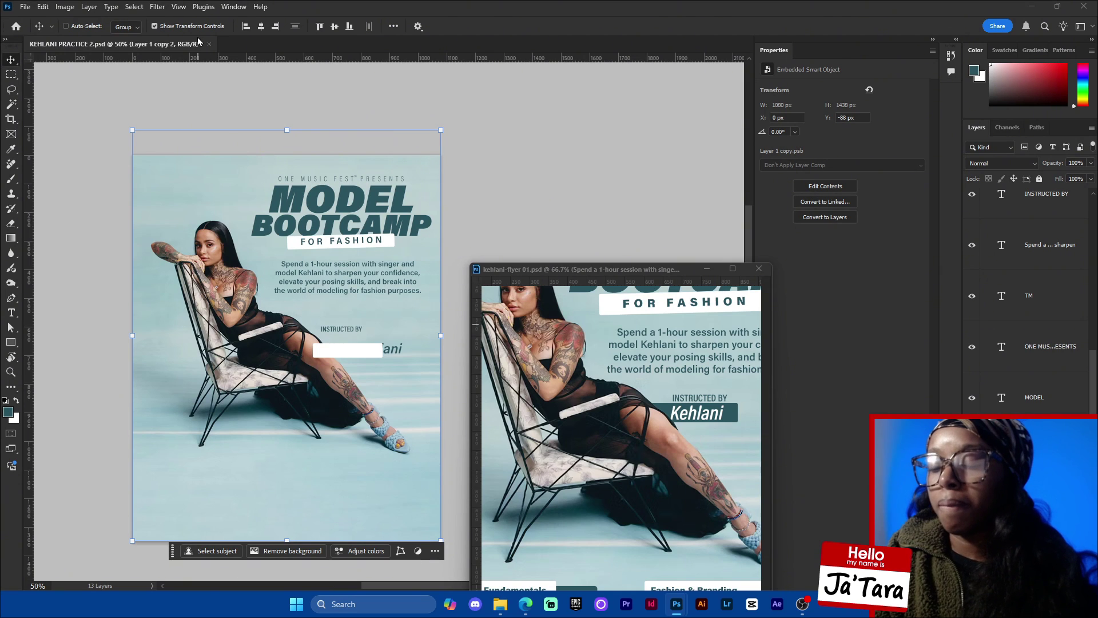
pyautogui.click(233, 7)
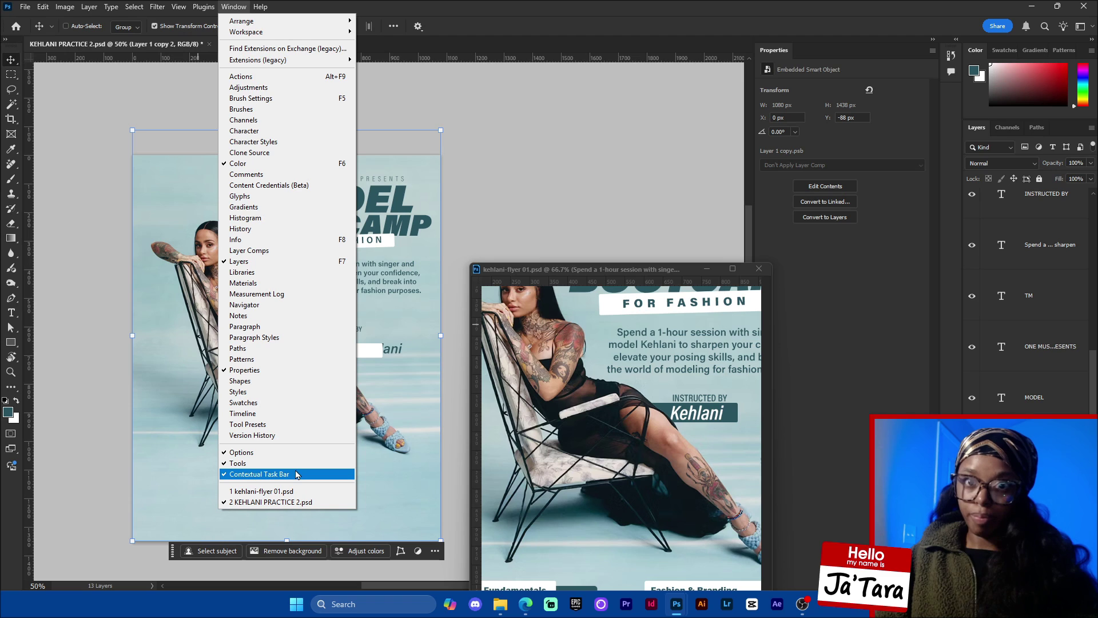
pyautogui.moveTo(173, 551); pyautogui.dragTo(177, 521)
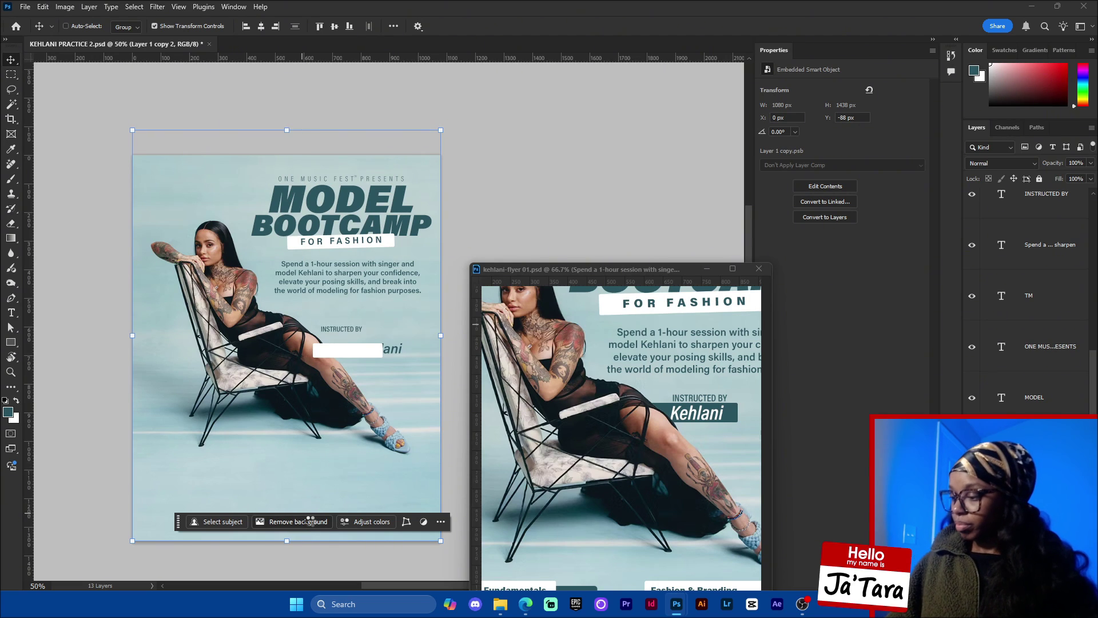
pyautogui.click(312, 522)
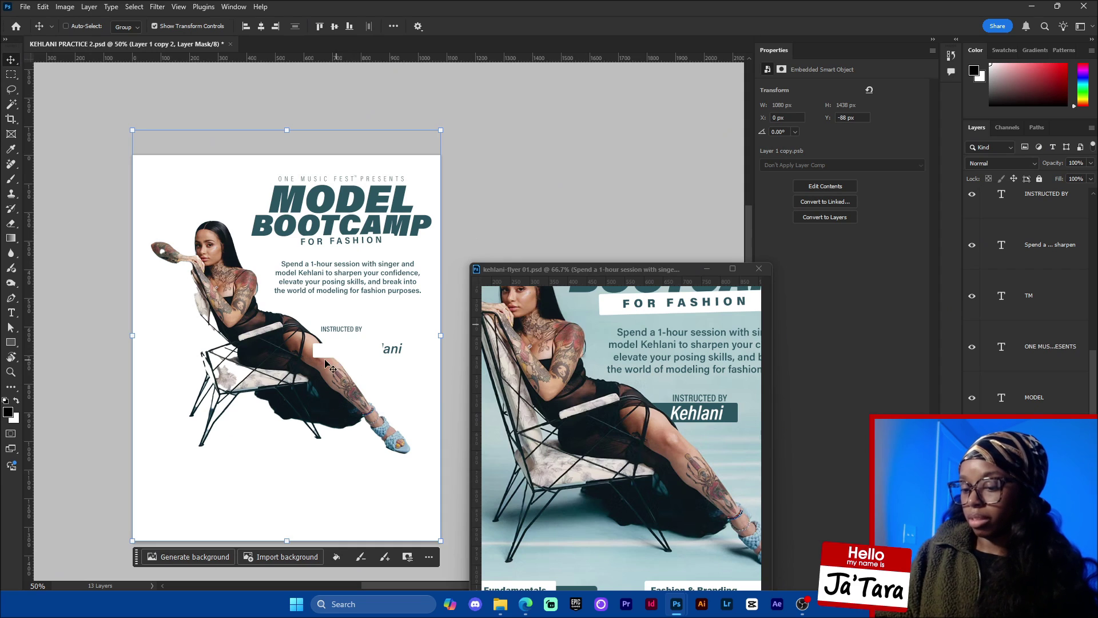
pyautogui.click(972, 501)
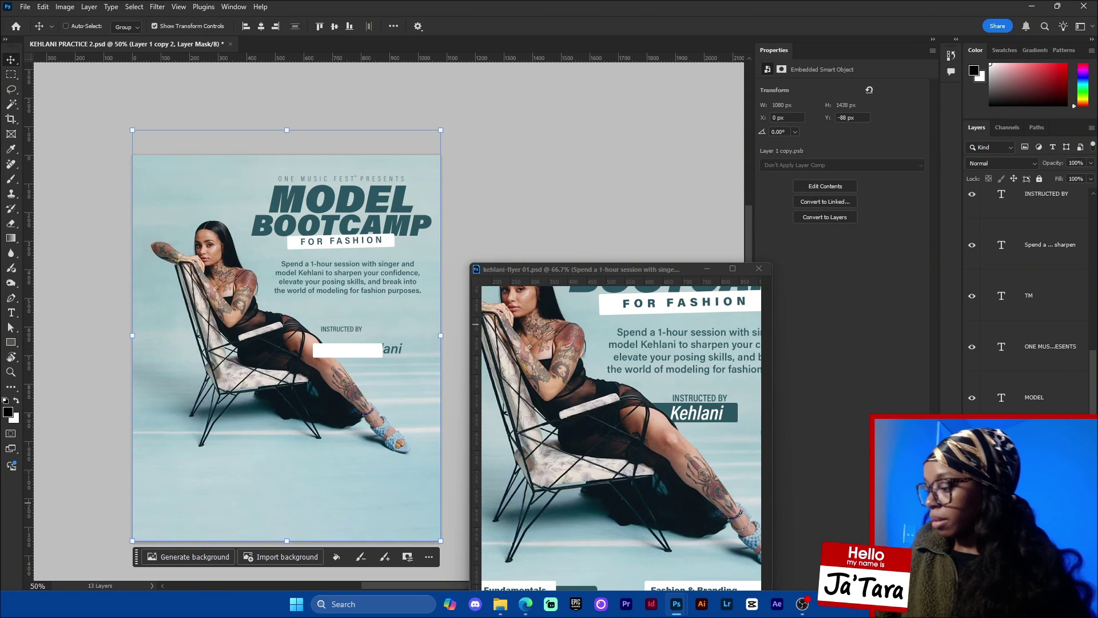
# Move the masked model cut-out layer up the layer stack, above the "for fashion" text layer.
pyautogui.click(1002, 457)
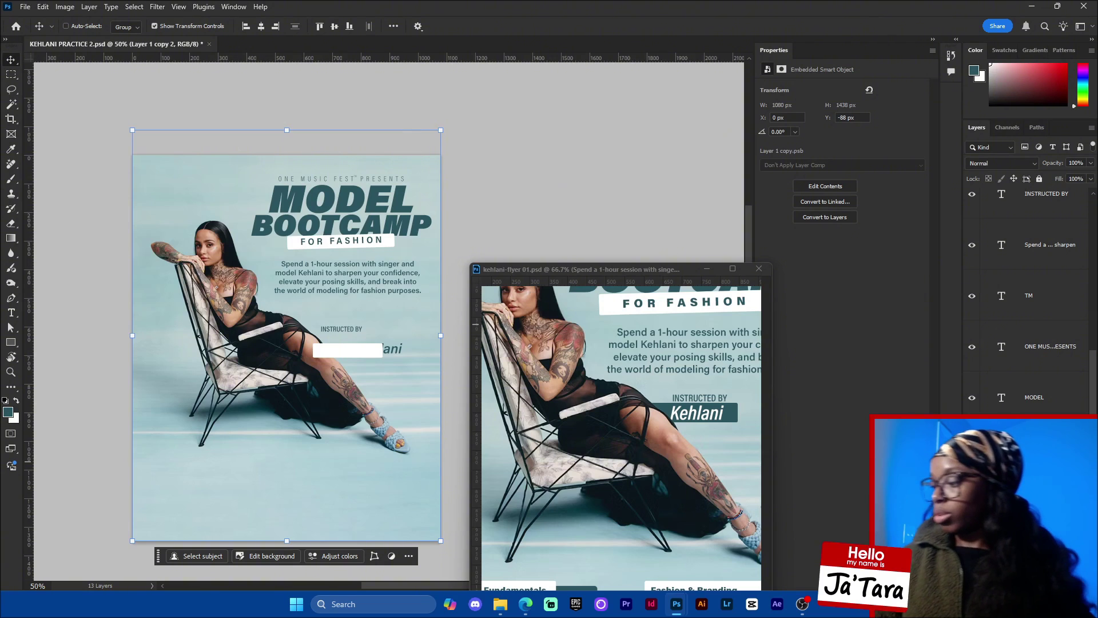
pyautogui.moveTo(1001, 458); pyautogui.dragTo(1051, 223)
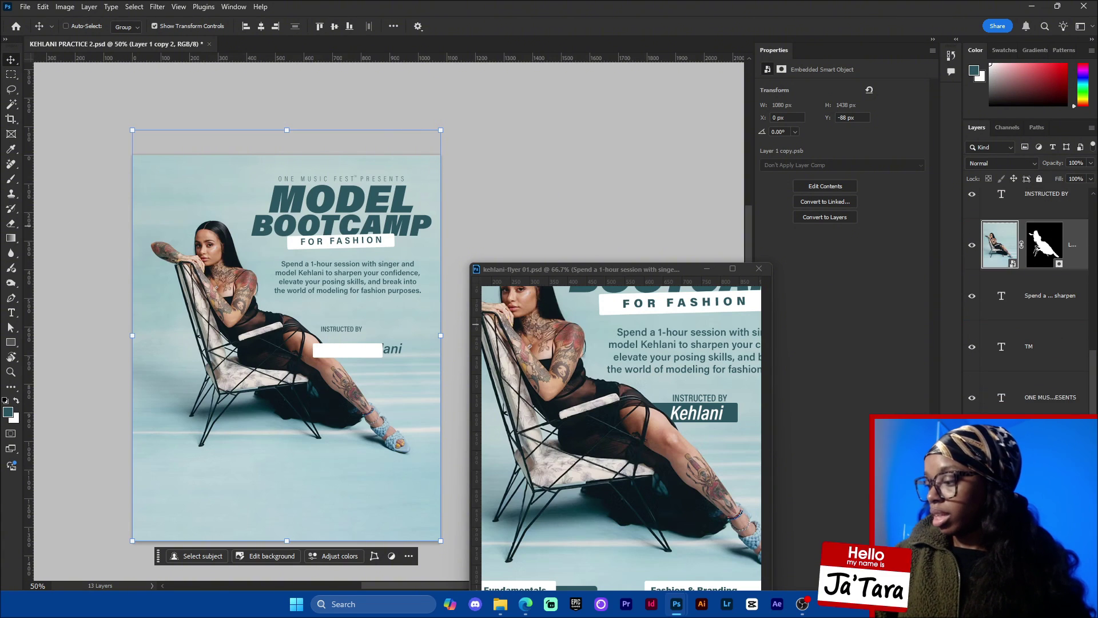
pyautogui.scroll(3, 1072, 375)
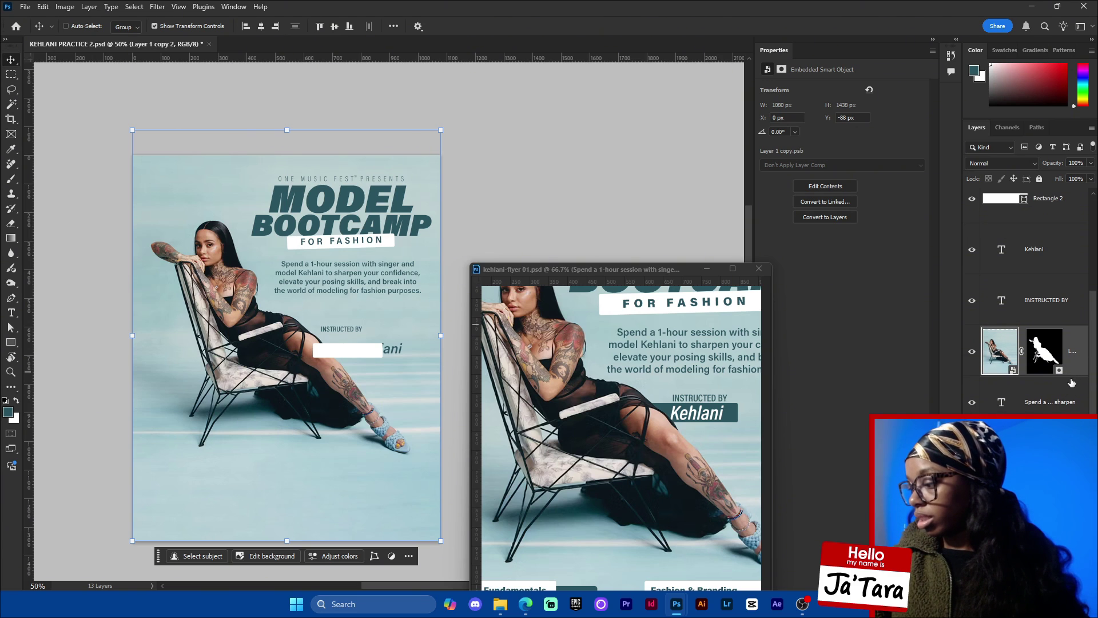
pyautogui.moveTo(1072, 375); pyautogui.dragTo(1054, 187)
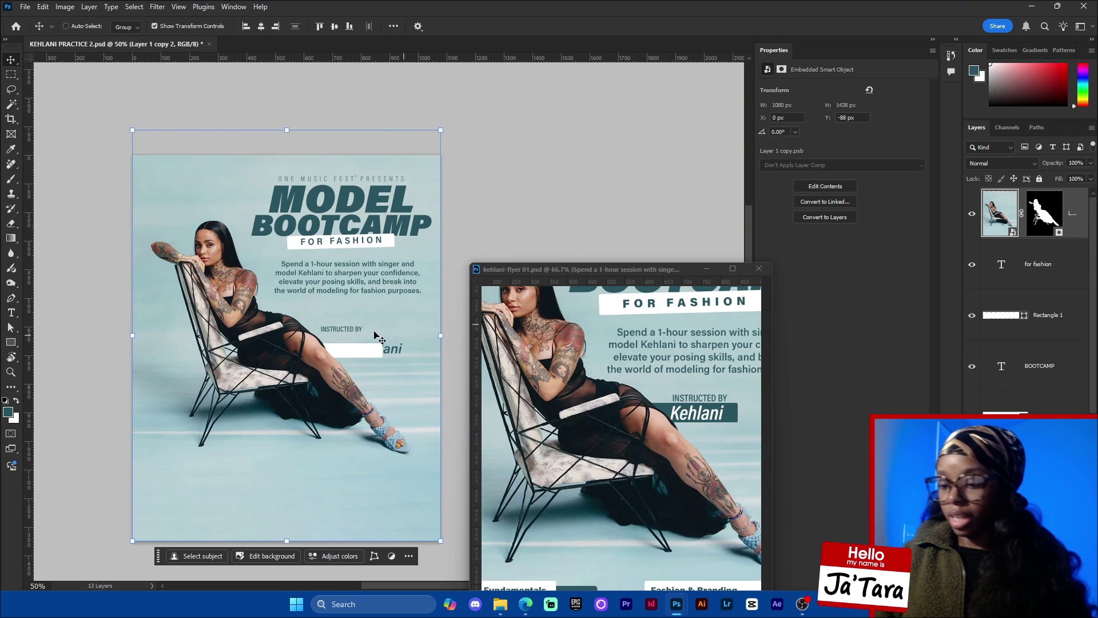
# Shift the white name rectangle down below the Kehlani text, to about X 631 px, Y 702 px.
pyautogui.keyDown('ctrl'); pyautogui.click(362, 353); pyautogui.keyUp('ctrl')
pyautogui.moveTo(362, 354)
pyautogui.mouseDown()
pyautogui.moveTo(370, 382)
pyautogui.moveTo(370, 346)
pyautogui.mouseUp()
pyautogui.press('ctrl')
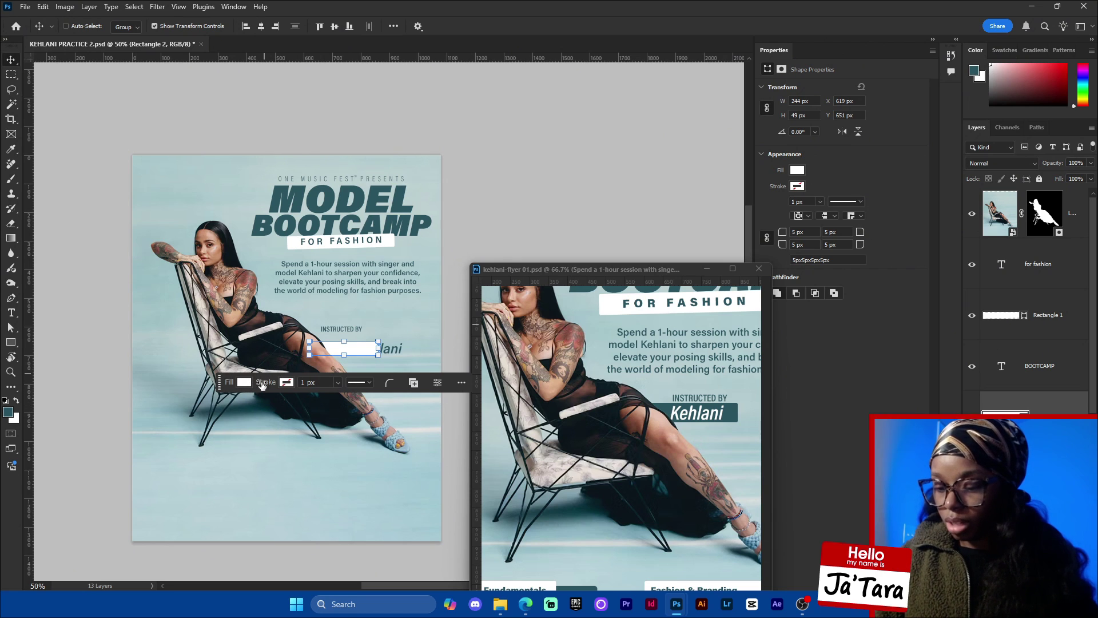
pyautogui.moveTo(364, 352); pyautogui.dragTo(366, 365)
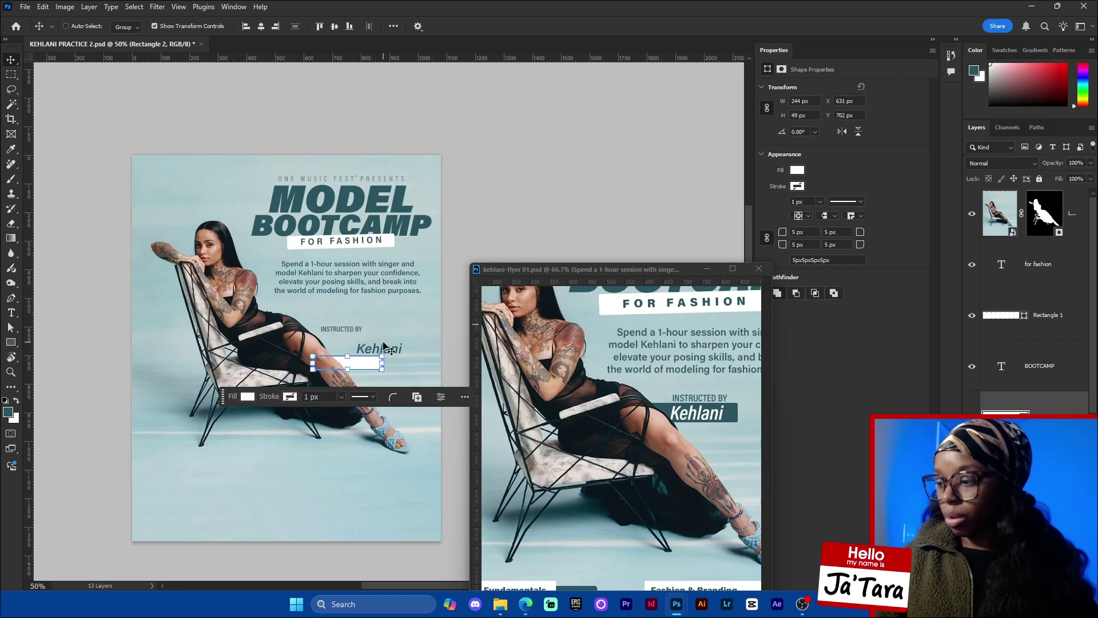
# Fill the name rectangle with the dark teal sampled from the MODEL title, hex 2b5561.
pyautogui.click(798, 171)
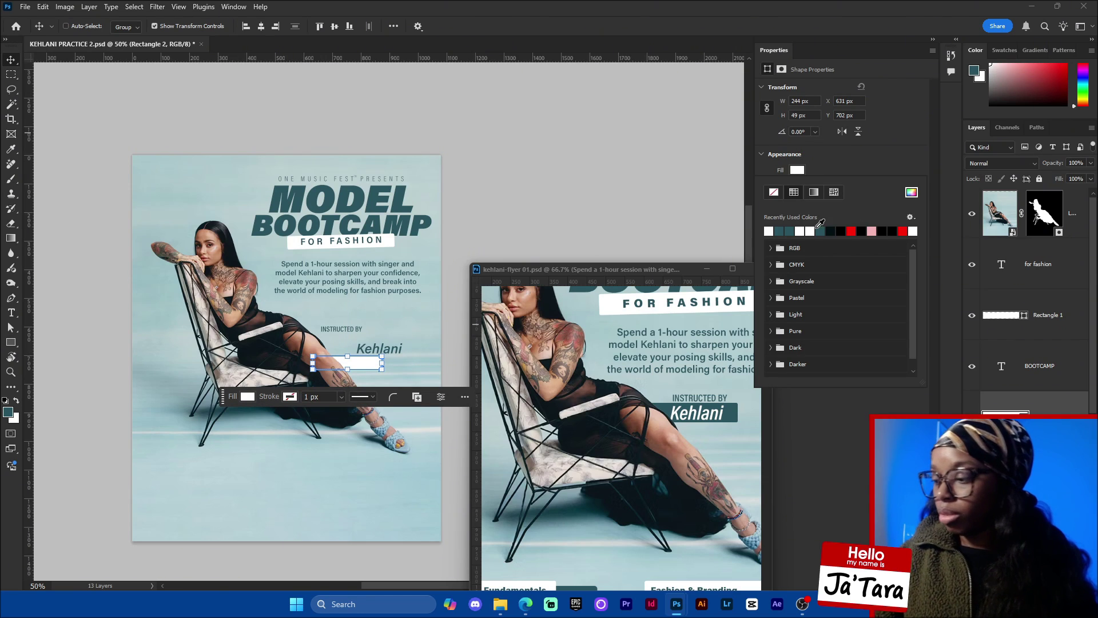
pyautogui.click(911, 193)
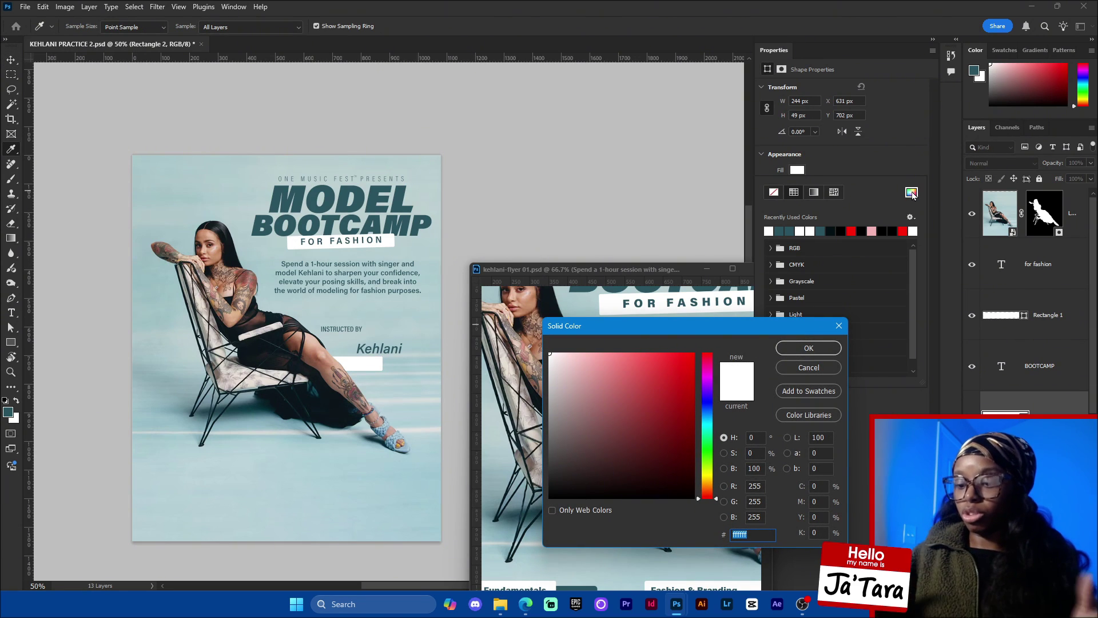
pyautogui.click(302, 189)
pyautogui.moveTo(707, 435); pyautogui.dragTo(708, 418)
pyautogui.click(660, 423)
pyautogui.click(658, 429)
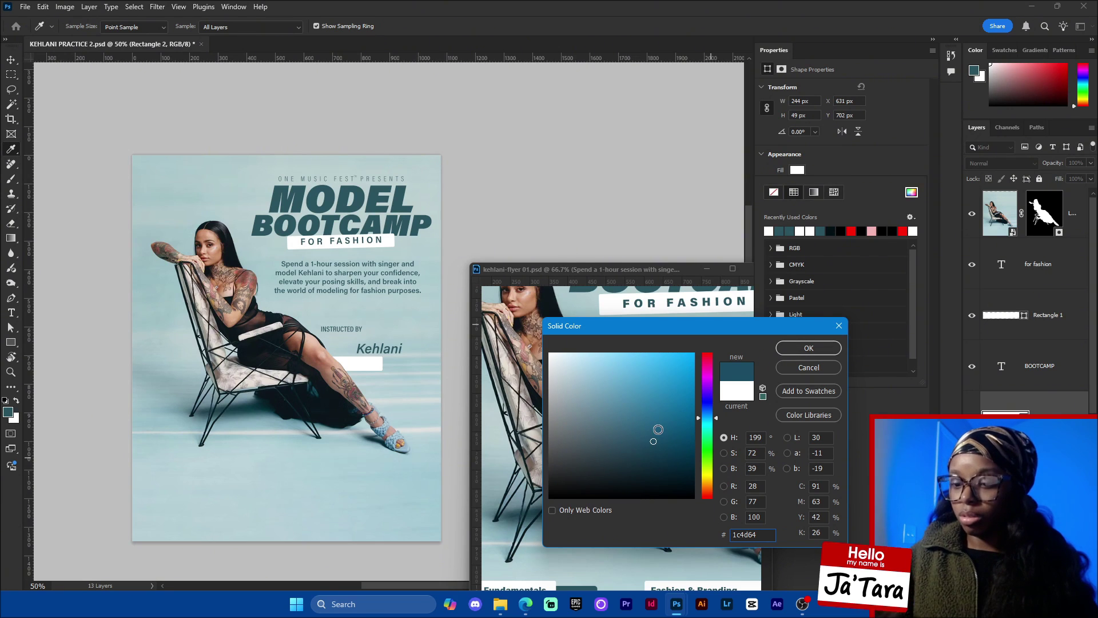
pyautogui.click(347, 193)
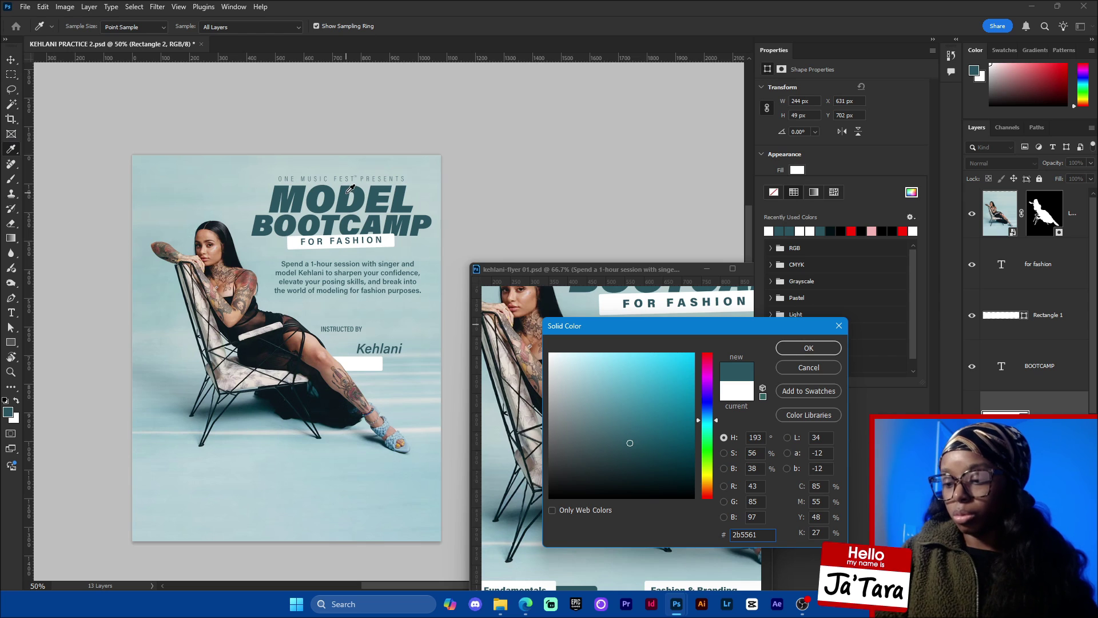
pyautogui.click(816, 348)
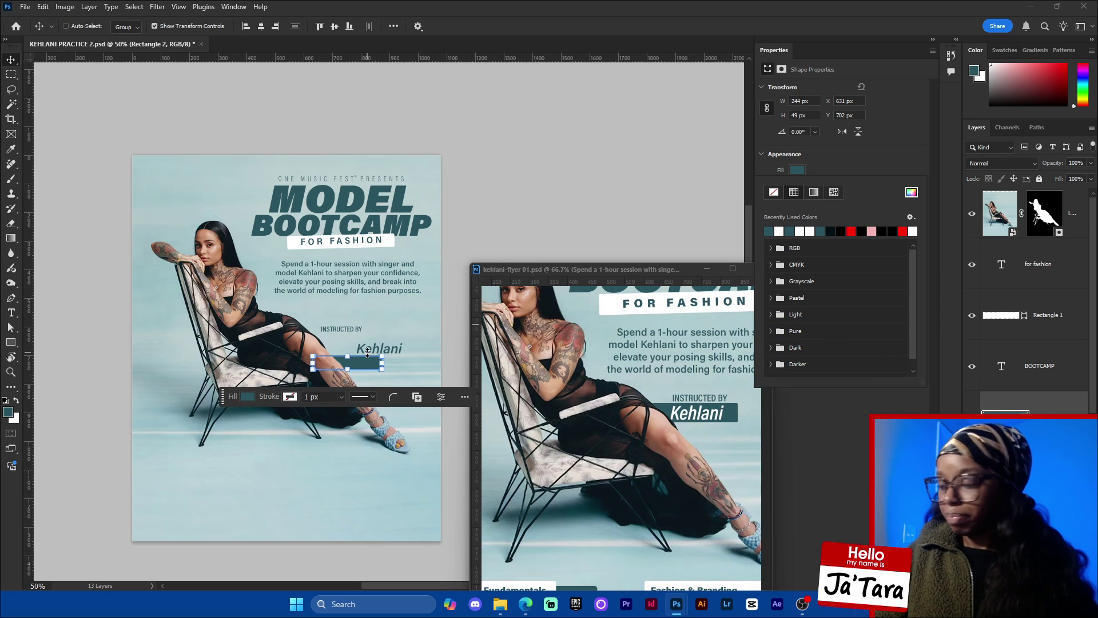
# Set the Kehlani text color to white, hex ffffff.
pyautogui.click(1040, 467)
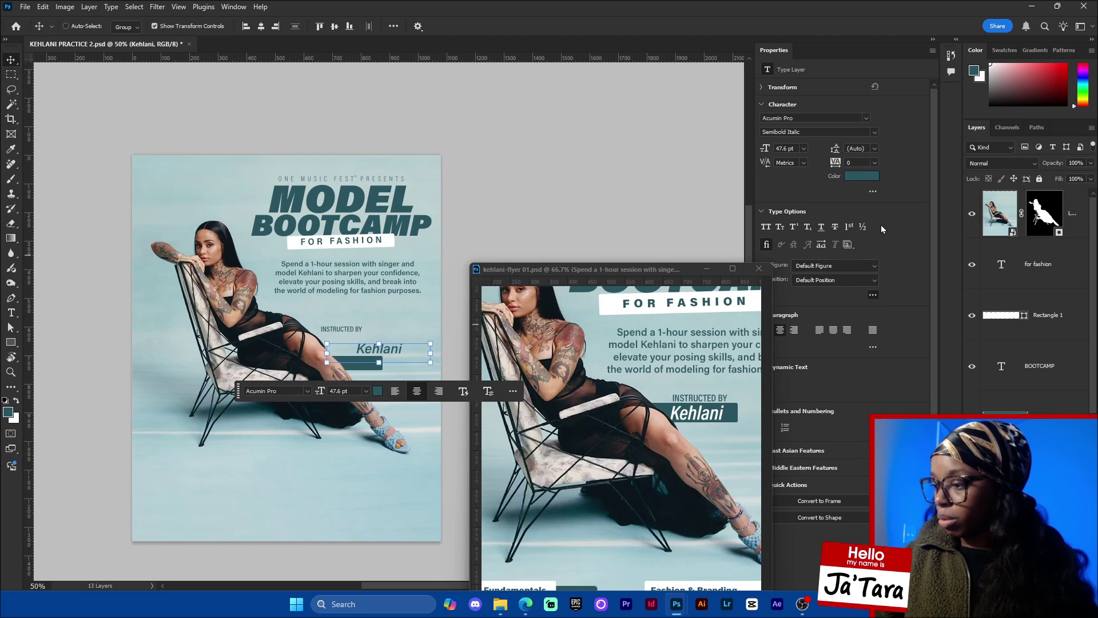
pyautogui.click(862, 176)
pyautogui.doubleClick(753, 534)
pyautogui.write('ffffff')
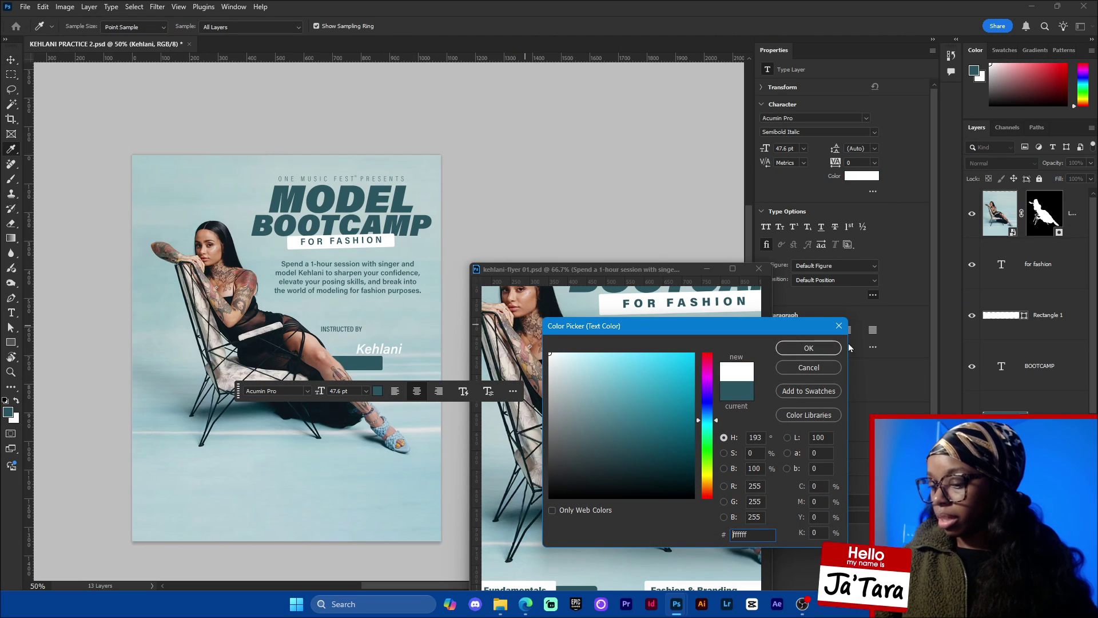
pyautogui.click(832, 350)
# Place the Kehlani text over the teal rectangle and move its layer above the rectangle's layer.
pyautogui.moveTo(432, 447); pyautogui.dragTo(418, 458)
pyautogui.moveTo(1051, 466); pyautogui.dragTo(1054, 395)
pyautogui.hotkey('ctrl', '+')
pyautogui.hotkey('ctrl', '+')
pyautogui.hotkey('ctrl', '+')
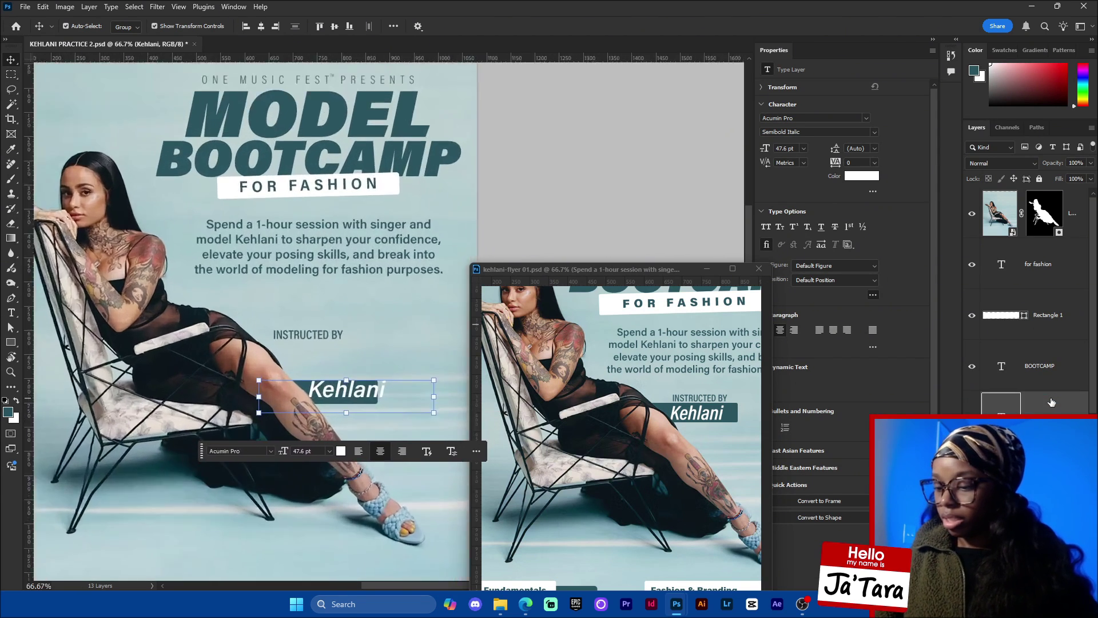
# Move the teal rectangle and the Kehlani text up to the INSTRUCTED BY line, fitting the name within the rectangle's visible part.
pyautogui.click(1051, 465)
pyautogui.moveTo(375, 433); pyautogui.dragTo(373, 358)
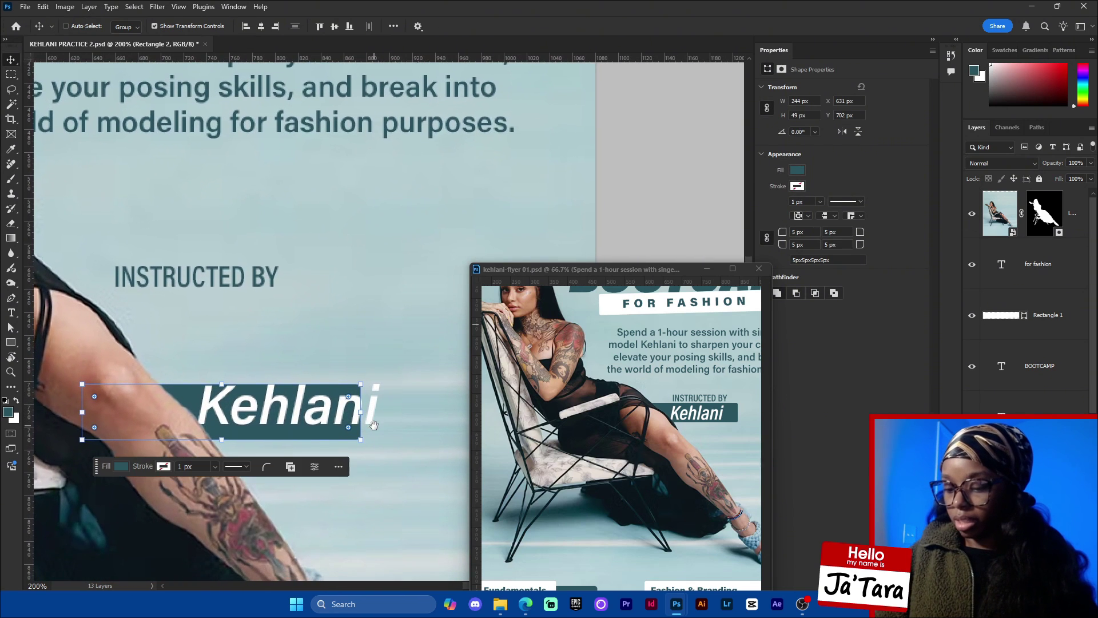
pyautogui.moveTo(283, 500); pyautogui.dragTo(249, 396)
pyautogui.moveTo(253, 479); pyautogui.dragTo(352, 518)
pyautogui.moveTo(401, 455); pyautogui.dragTo(390, 357)
pyautogui.press('Down')
pyautogui.press('Down')
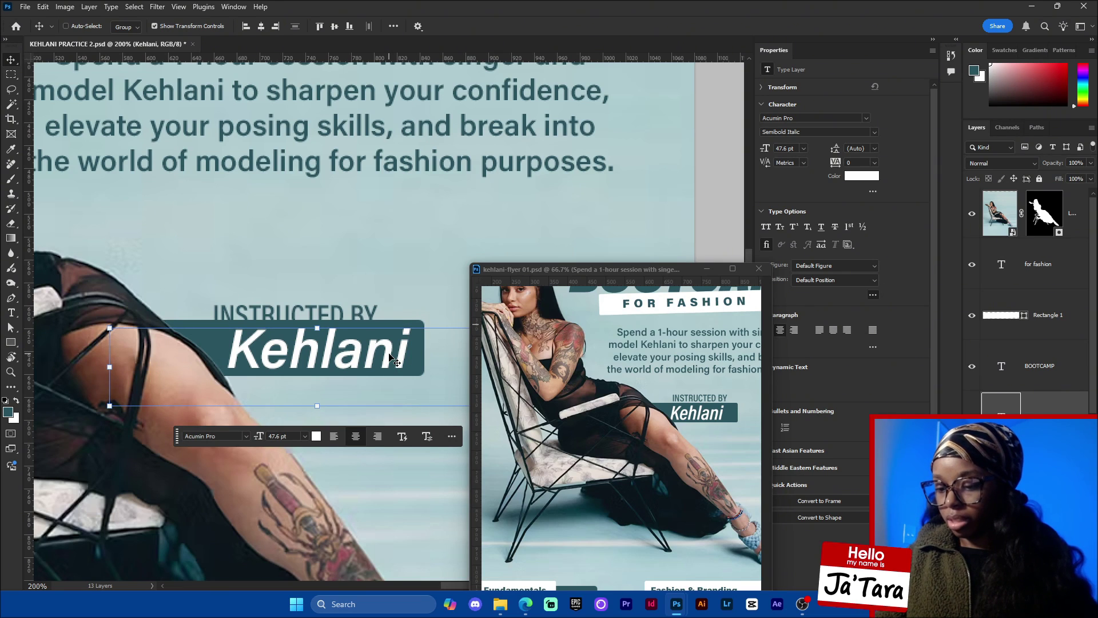
# Move the INSTRUCTED BY text just above the teal name label and save the document.
pyautogui.press('ctrl')
pyautogui.keyDown('ctrl'); pyautogui.click(360, 310); pyautogui.keyUp('ctrl')
pyautogui.moveTo(371, 276); pyautogui.dragTo(393, 264)
pyautogui.press('ctrl')
pyautogui.hotkey('ctrl', 's')
pyautogui.hotkey('ctrl', '-')
pyautogui.hotkey('ctrl', '-')
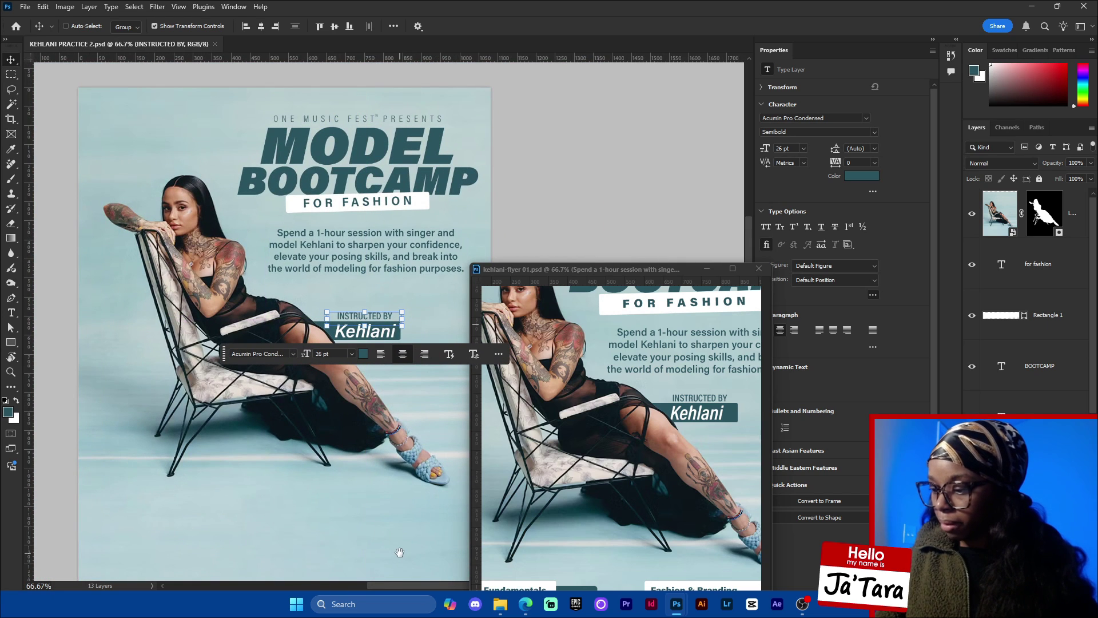
# Duplicate the MODEL title into the flyer's upper-left corner, above the model's head, and change the copy's text to OCT.
pyautogui.moveTo(399, 554); pyautogui.dragTo(338, 508)
pyautogui.click(669, 331)
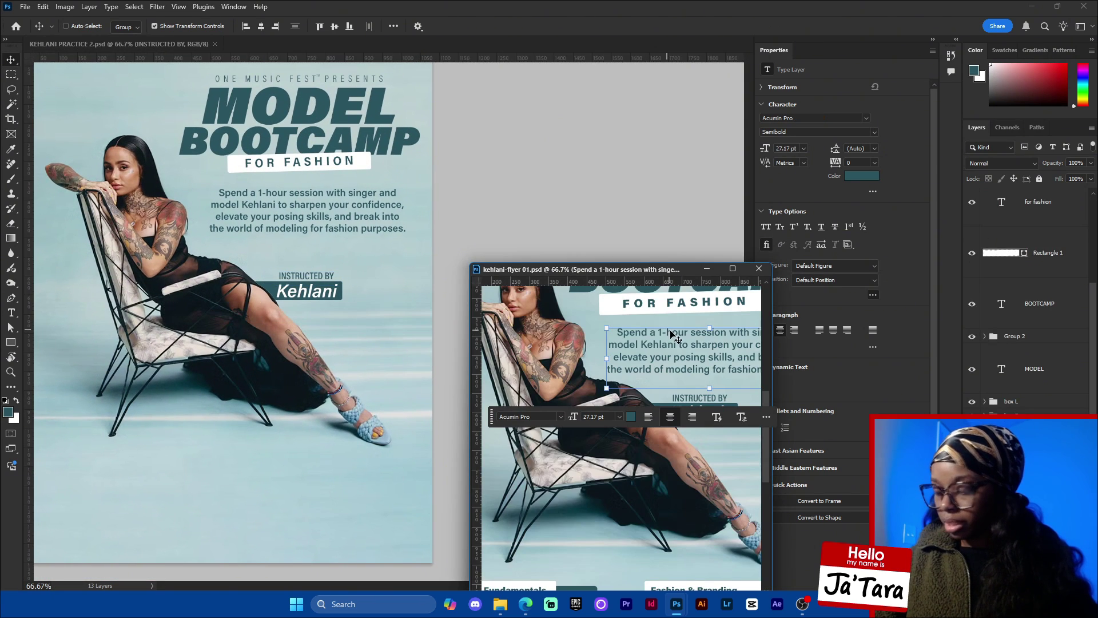
pyautogui.hotkey('ctrl', '-')
pyautogui.hotkey('ctrl', '-')
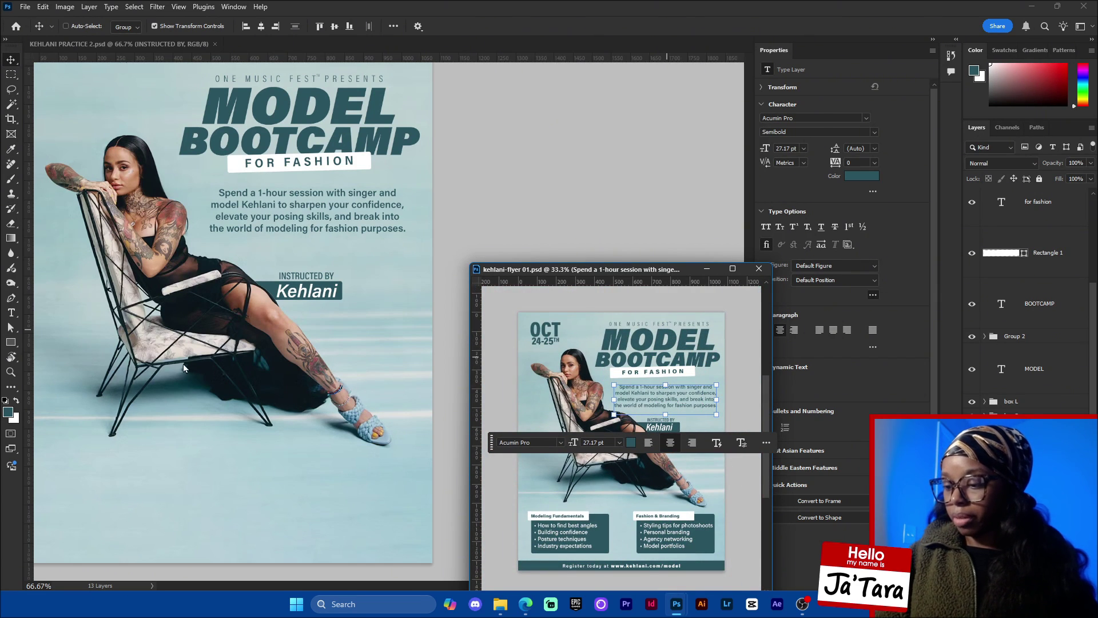
pyautogui.moveTo(182, 365); pyautogui.dragTo(274, 466)
pyautogui.keyDown('ctrl'); pyautogui.click(579, 195); pyautogui.keyUp('ctrl')
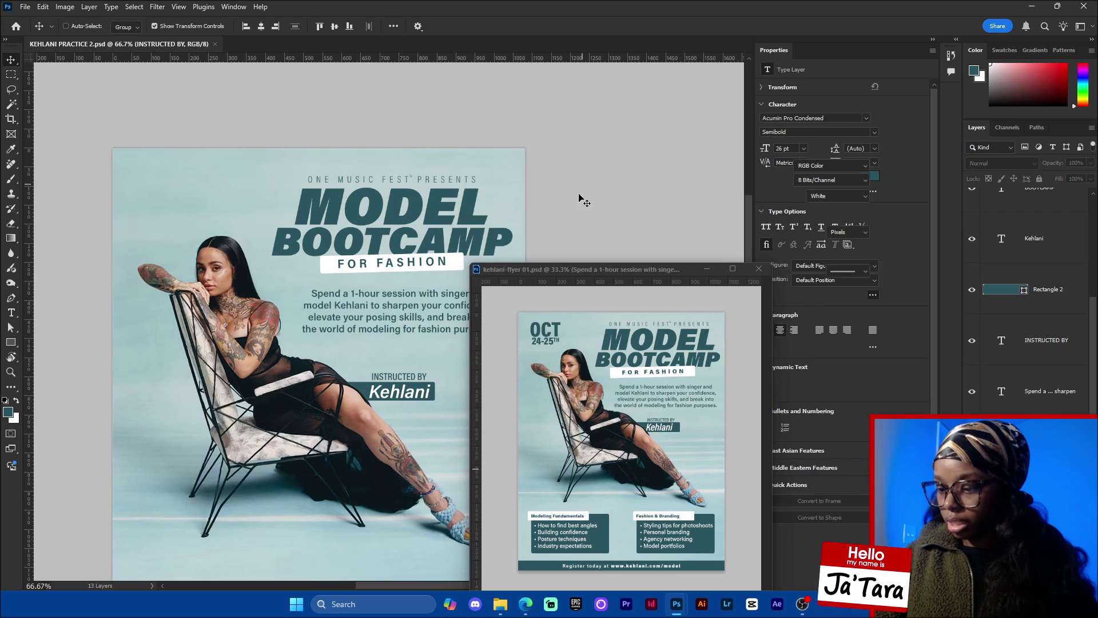
pyautogui.keyDown('ctrl'); pyautogui.click(456, 208); pyautogui.keyUp('ctrl')
pyautogui.moveTo(479, 221); pyautogui.dragTo(280, 206)
pyautogui.doubleClick(282, 193)
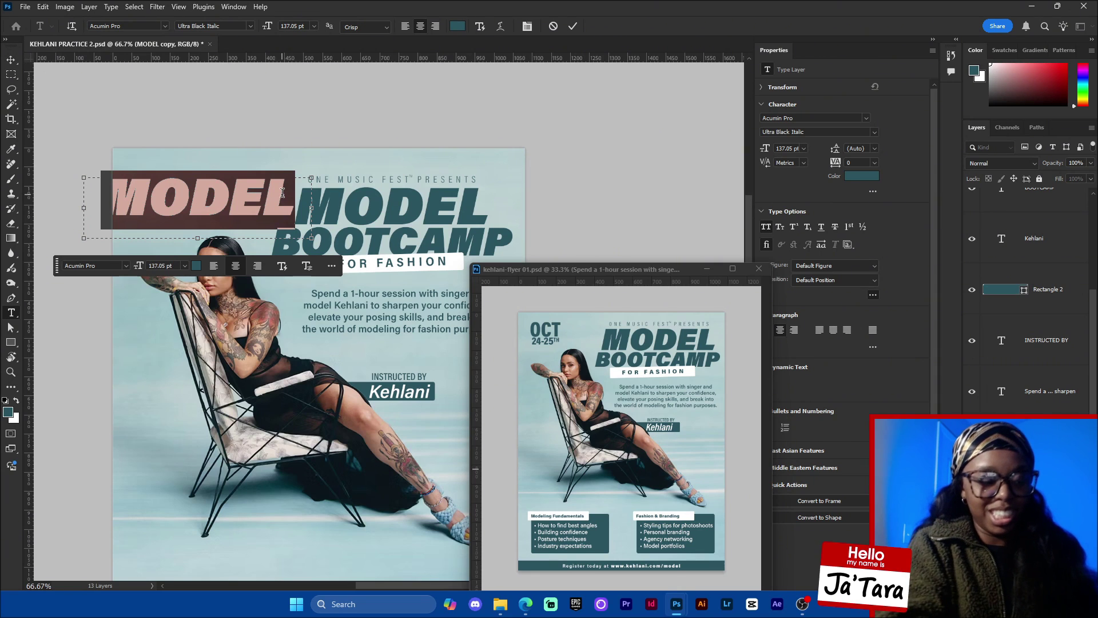
pyautogui.write('OCT')
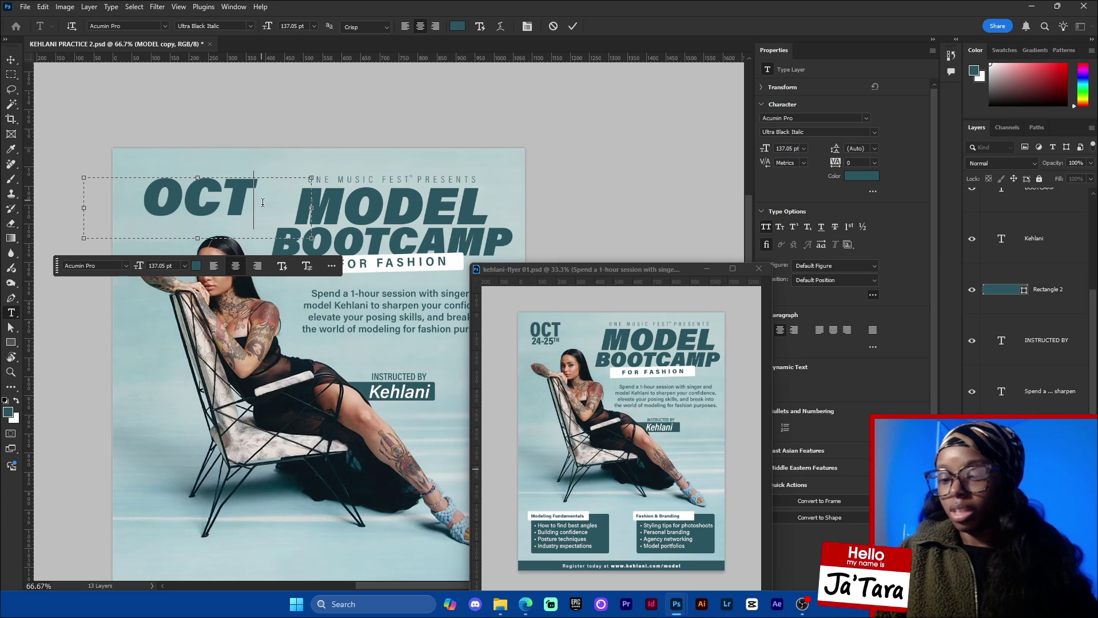
# Set the OCT text's font to Acumin Pro Condensed in the Black style.
pyautogui.hotkey('ctrl', 'a')
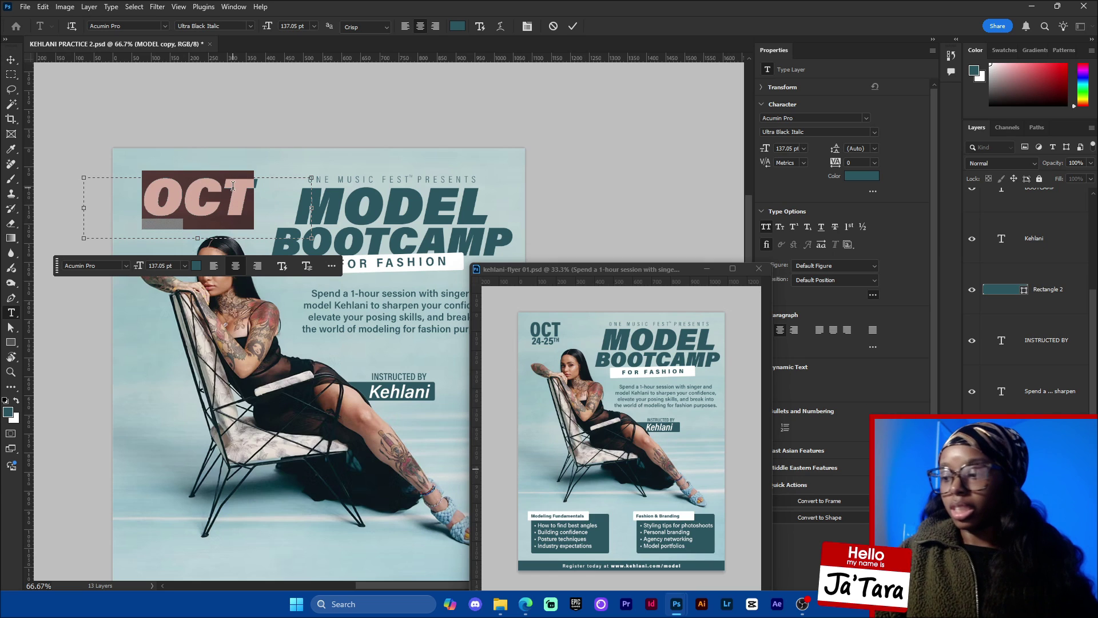
pyautogui.click(875, 134)
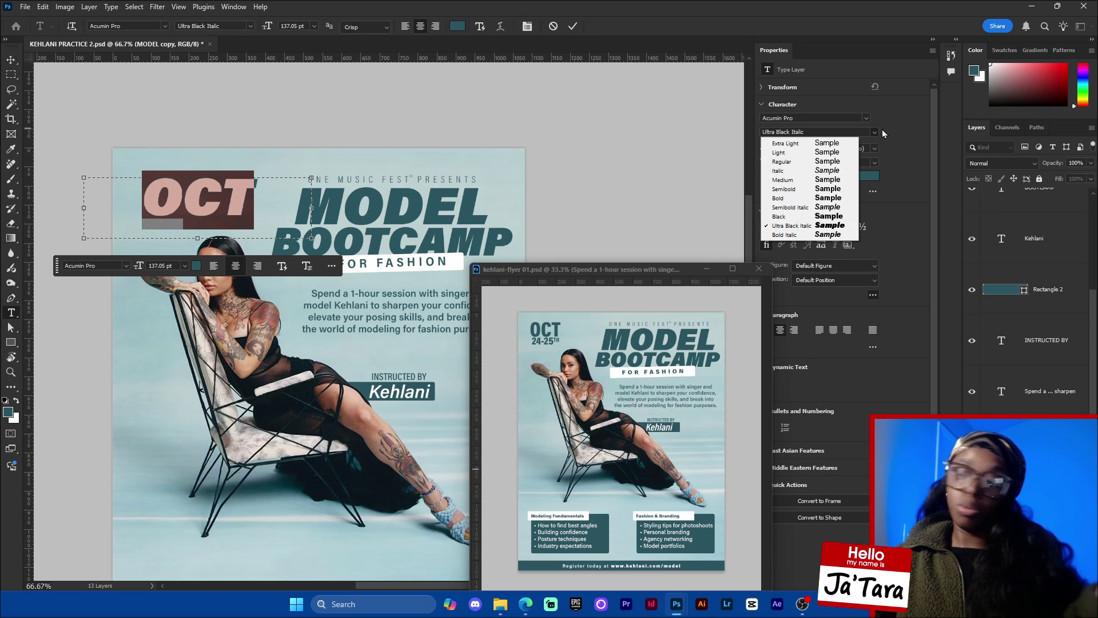
pyautogui.click(834, 220)
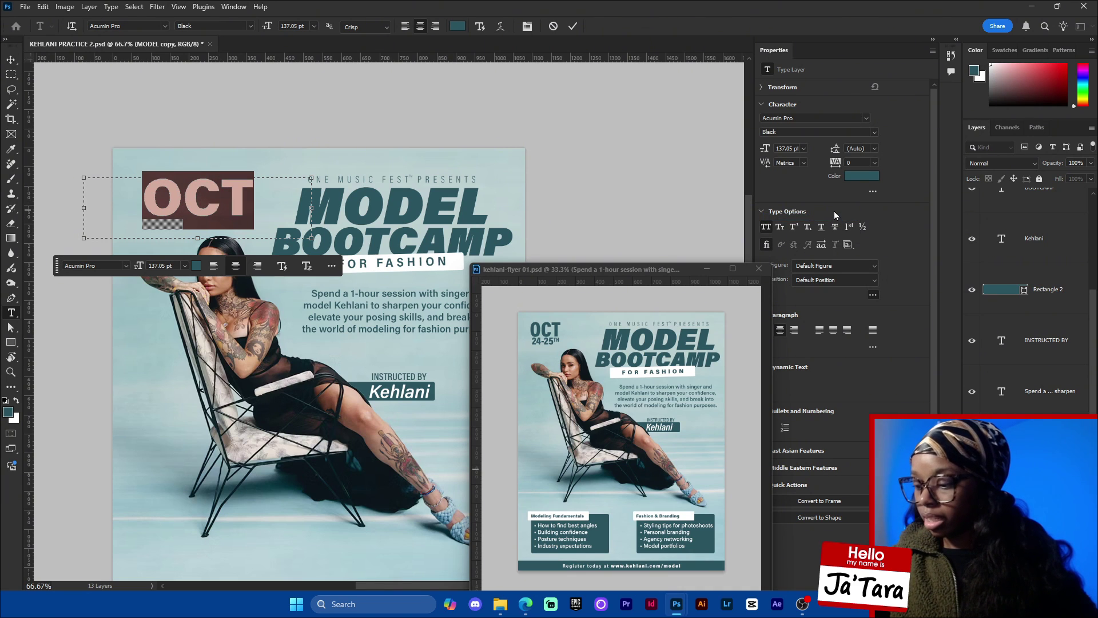
pyautogui.click(833, 118)
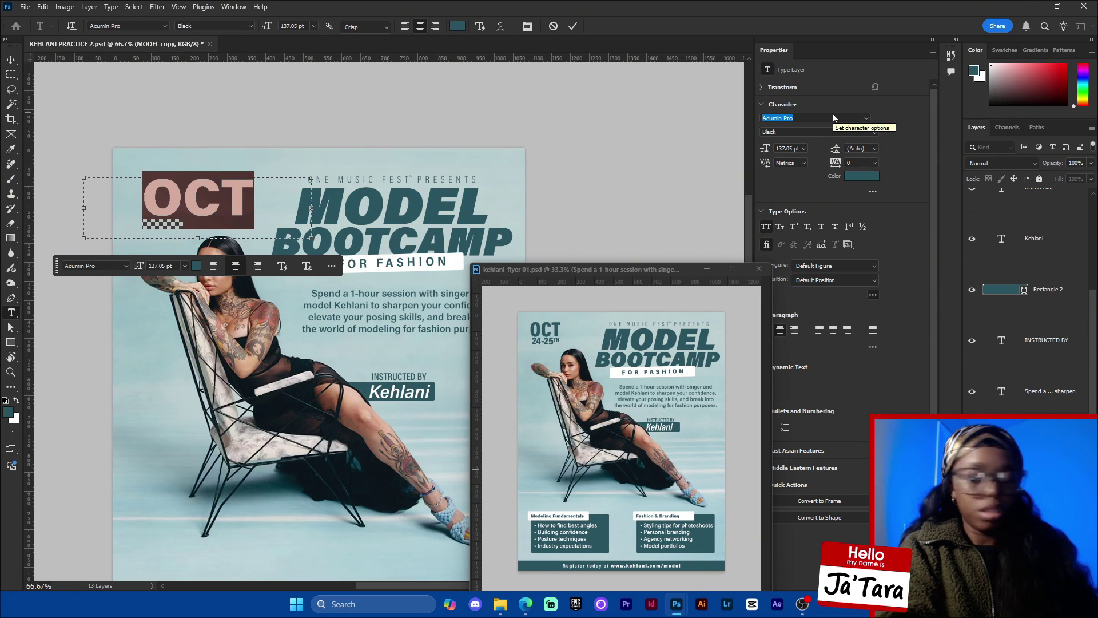
pyautogui.click(833, 118)
pyautogui.write('cu')
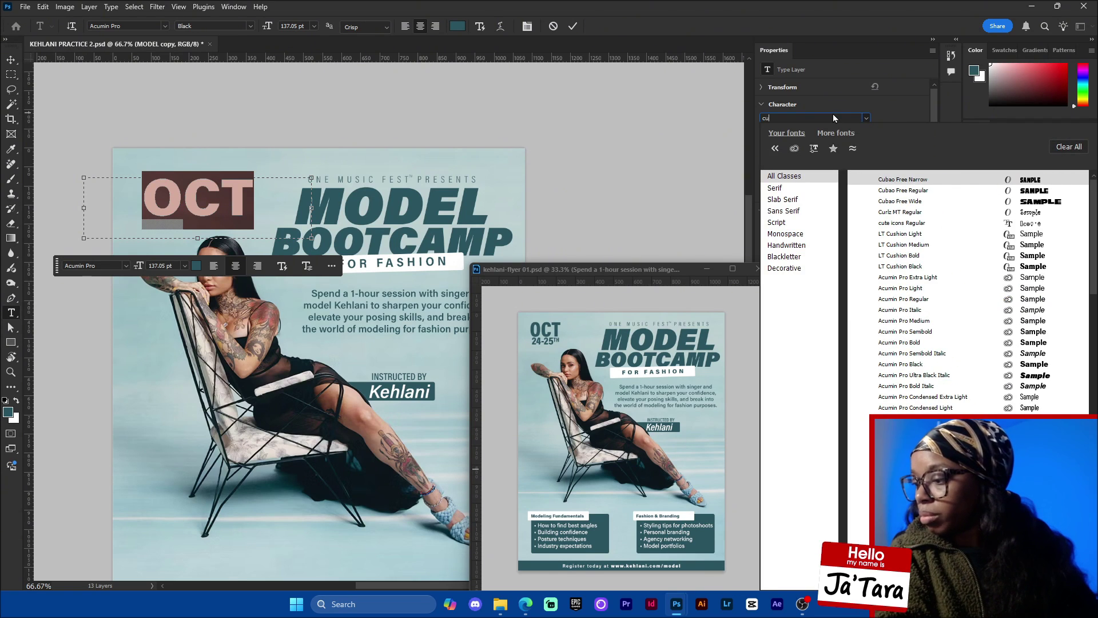
pyautogui.hotkey('ctrl', 'a')
pyautogui.write('a')
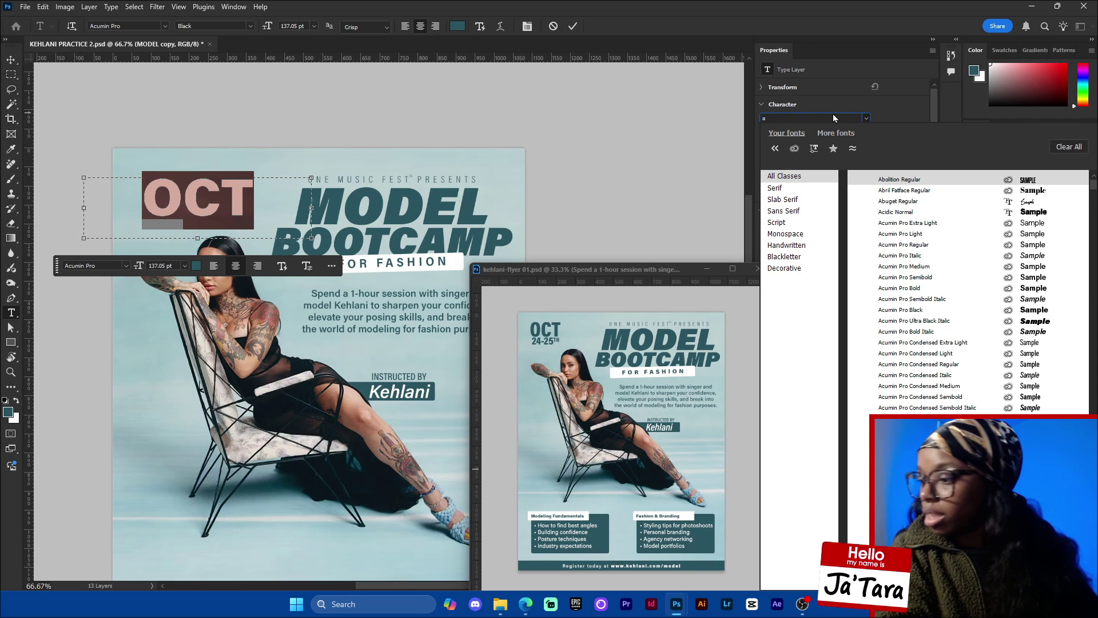
pyautogui.write('cumin Pro Condensed')
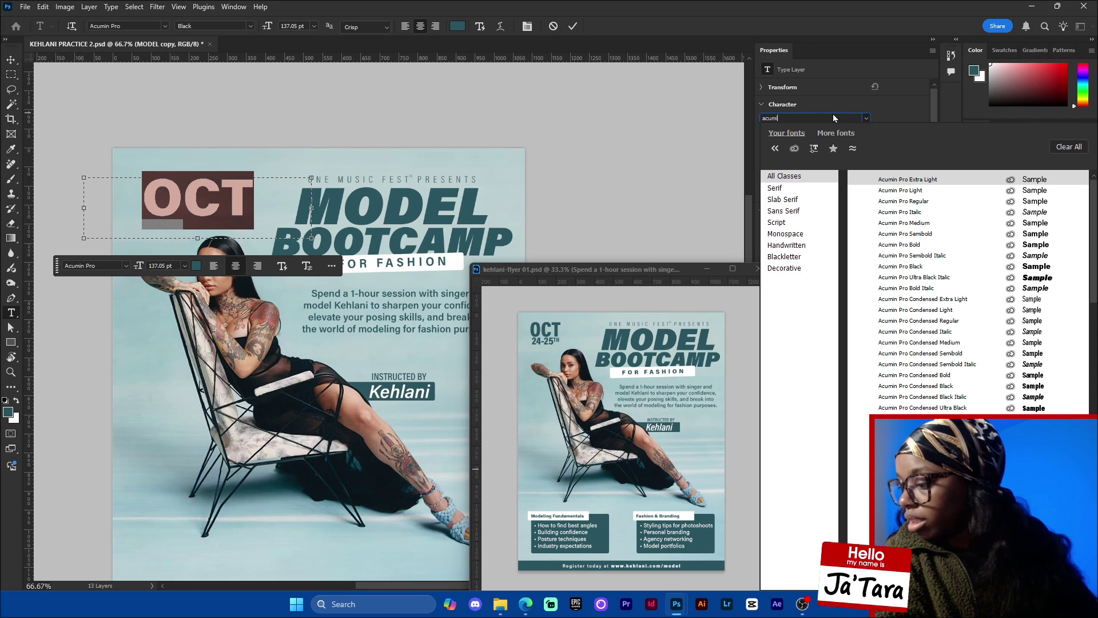
pyautogui.click(961, 388)
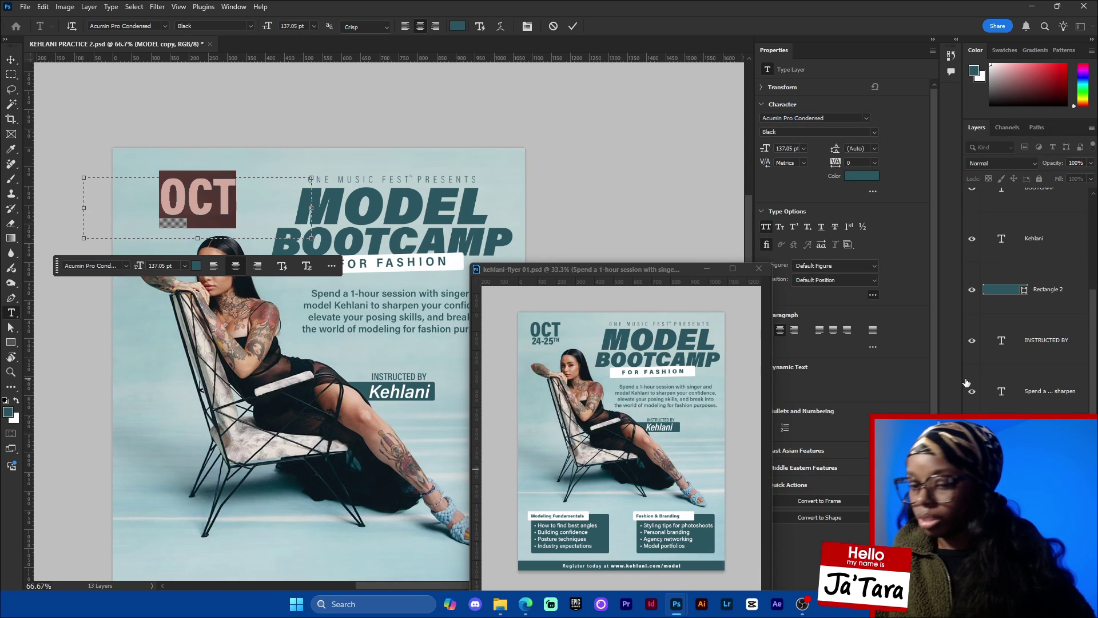
# Narrow the OCT text box, reduce its text to about 107 pt, and place a duplicate directly beneath it.
pyautogui.moveTo(309, 206); pyautogui.dragTo(280, 208)
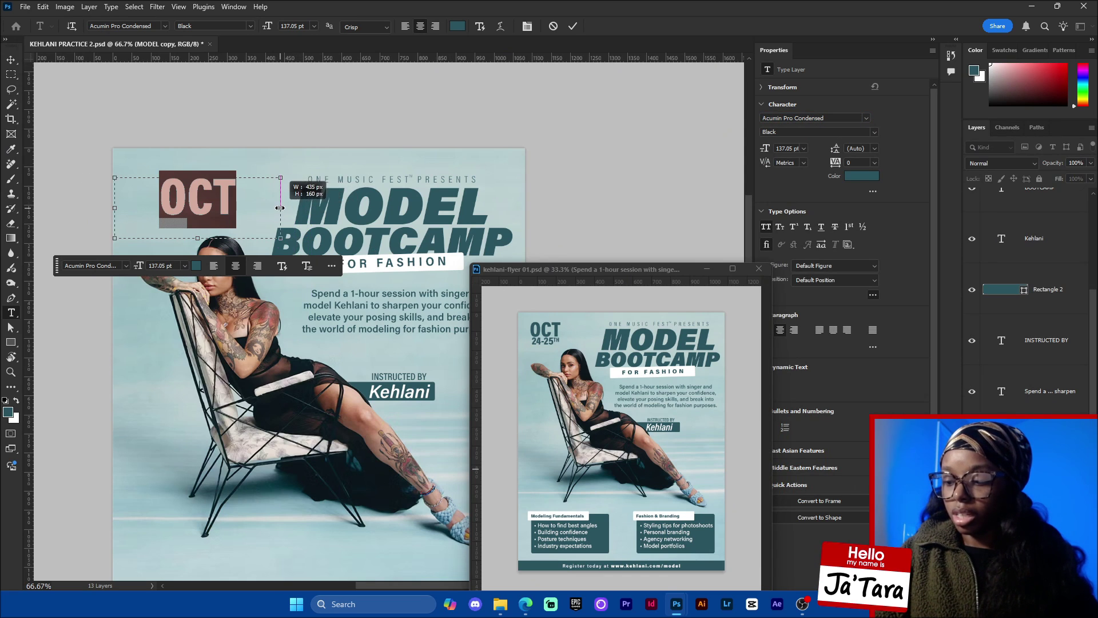
pyautogui.click(574, 26)
pyautogui.moveTo(227, 212); pyautogui.dragTo(258, 231)
pyautogui.press('Return')
# Replace the text of the lower OCT copy with 24-25TH.
pyautogui.doubleClick(201, 229)
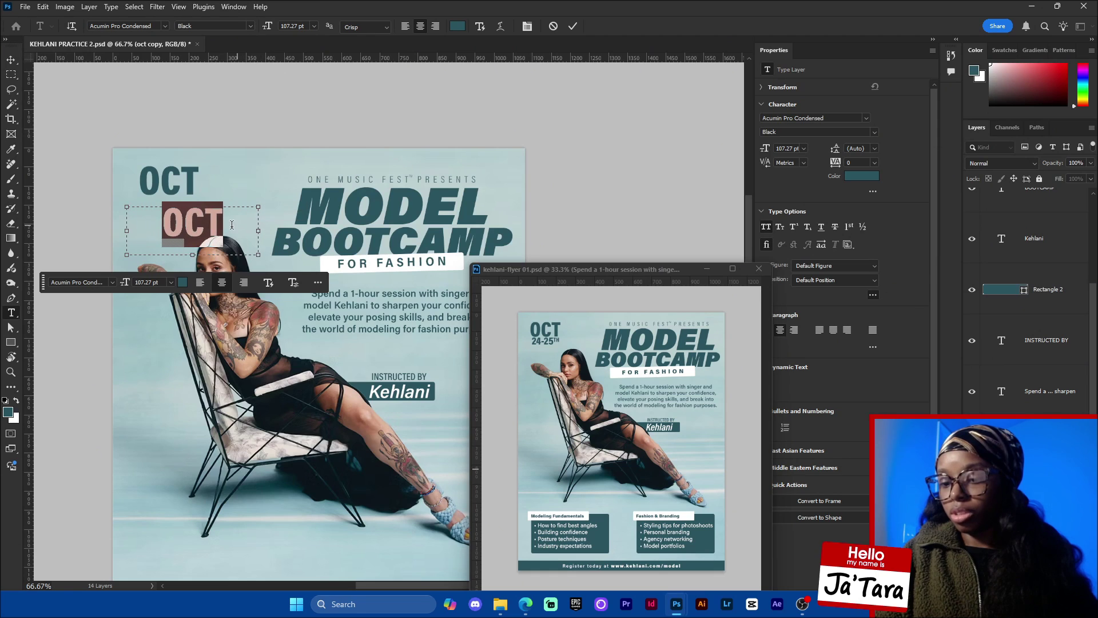
pyautogui.click(233, 240)
pyautogui.hotkey('ctrl', 'a')
pyautogui.write('24')
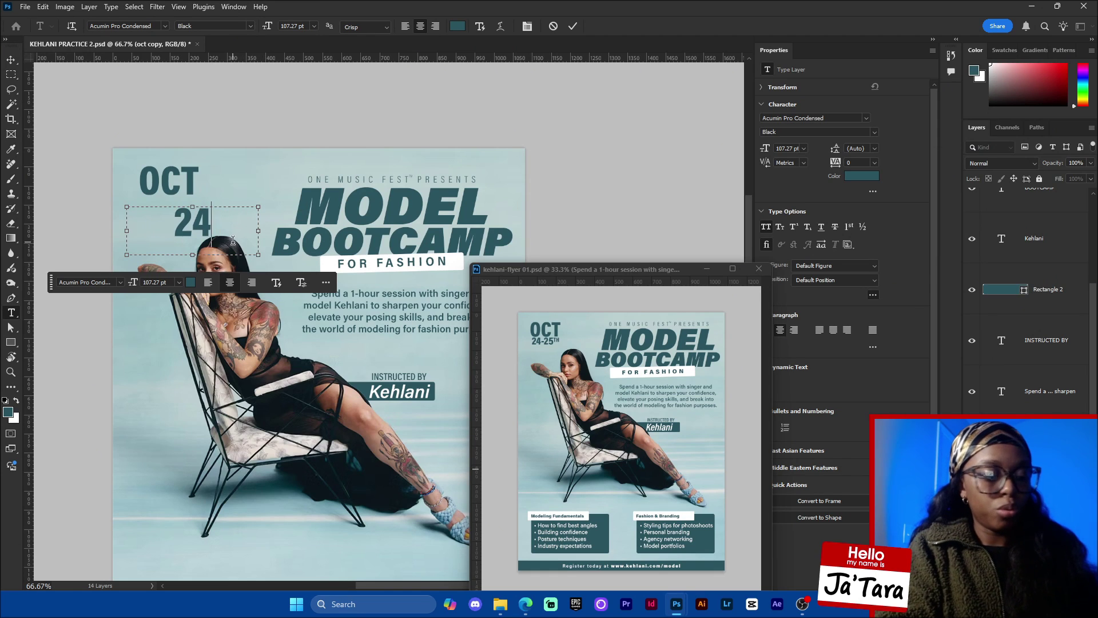
pyautogui.write('-25TH')
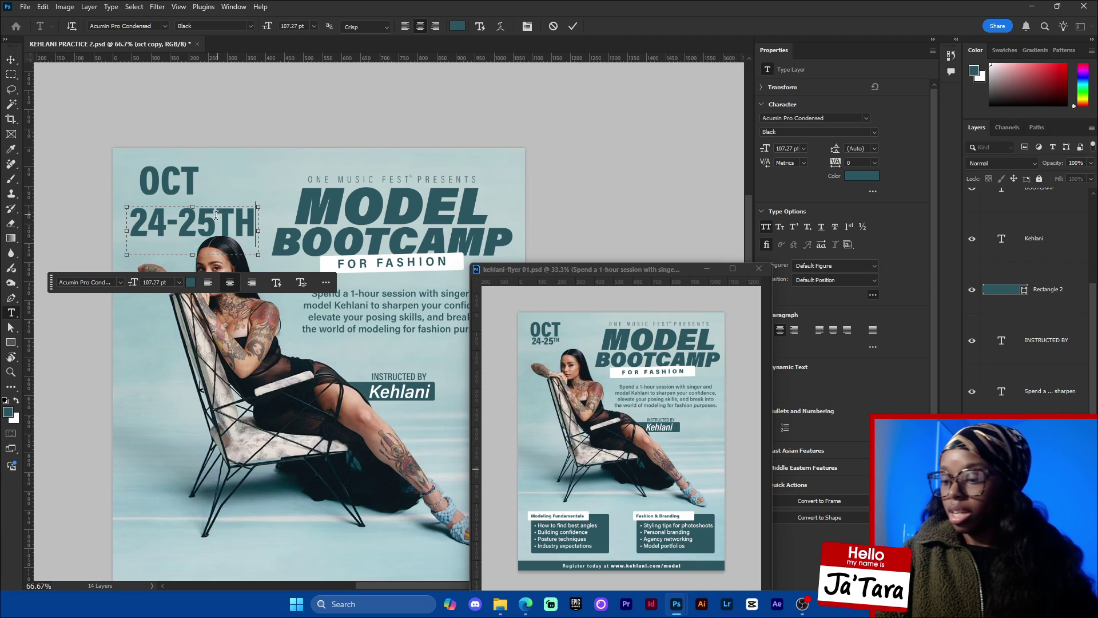
# Format the TH at the end of the 24-25TH line as superscript and commit the text edit.
pyautogui.moveTo(218, 218); pyautogui.dragTo(256, 229)
pyautogui.click(230, 213)
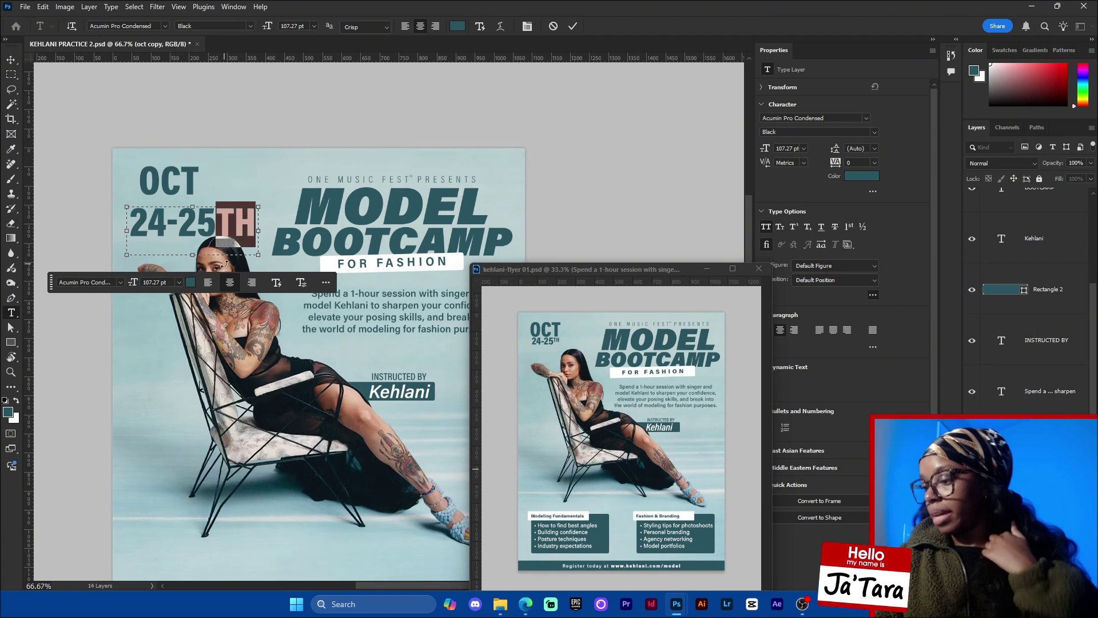
pyautogui.click(794, 228)
pyautogui.click(246, 217)
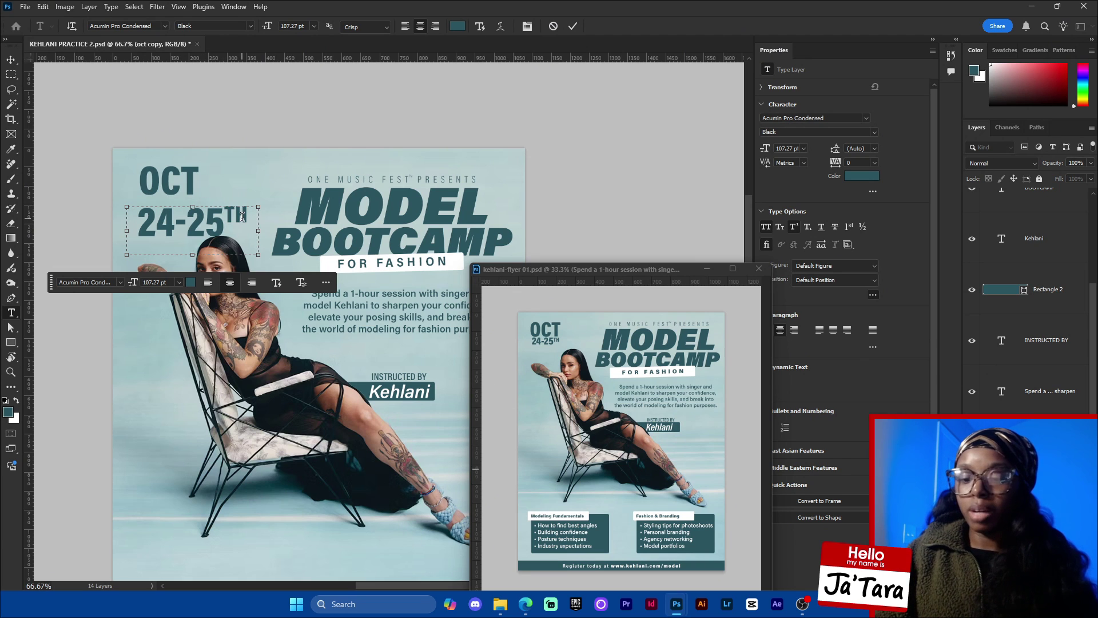
pyautogui.hotkey('ctrl', '+')
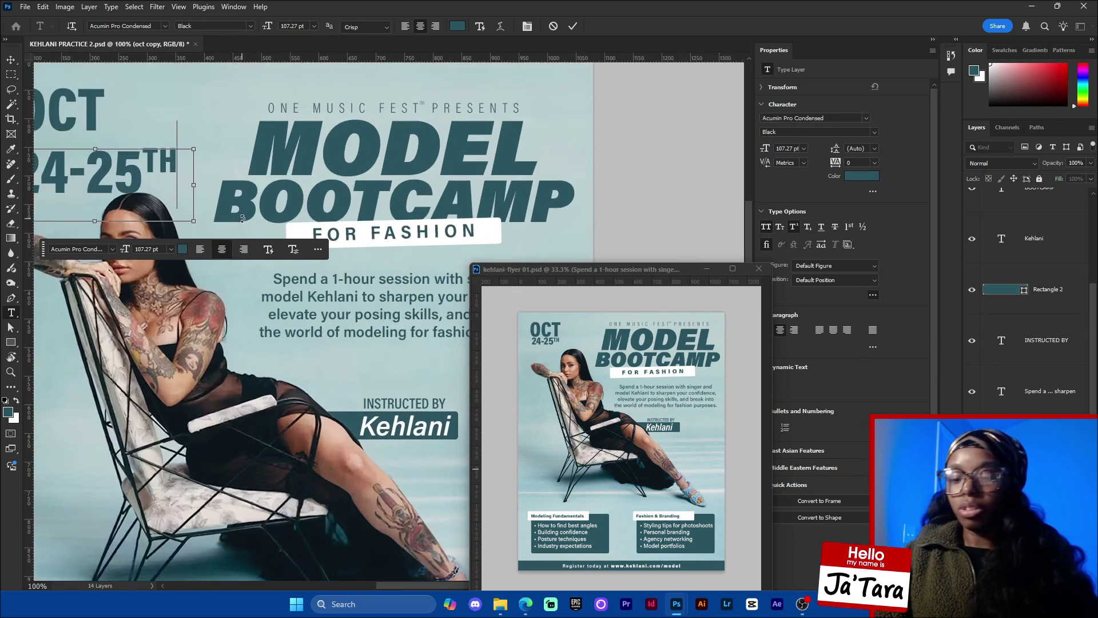
pyautogui.click(573, 27)
pyautogui.press('v')
pyautogui.moveTo(291, 340); pyautogui.dragTo(434, 449)
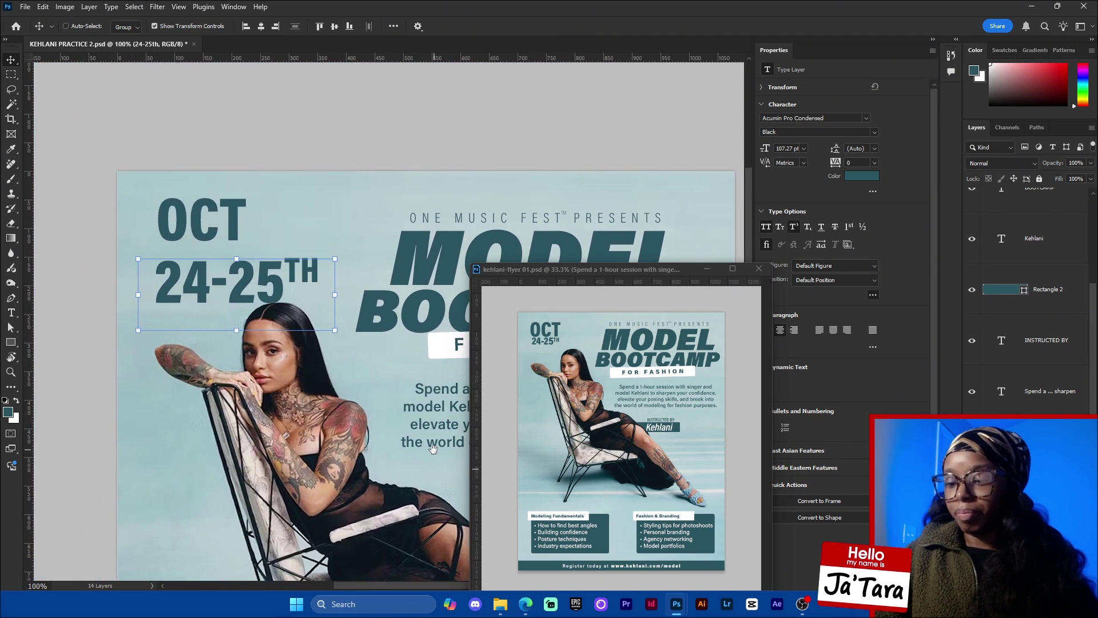
pyautogui.click(369, 129)
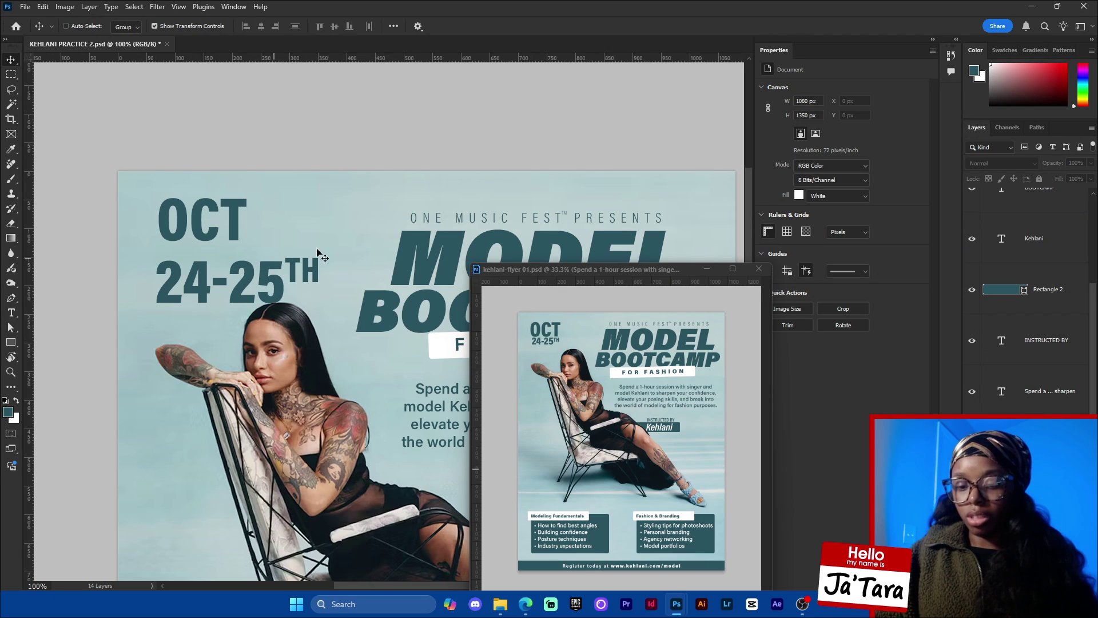
# Set the baseline shift of the superscript TH in the date line to -6 pt and commit the edit.
pyautogui.keyDown('ctrl'); pyautogui.click(312, 271); pyautogui.keyUp('ctrl')
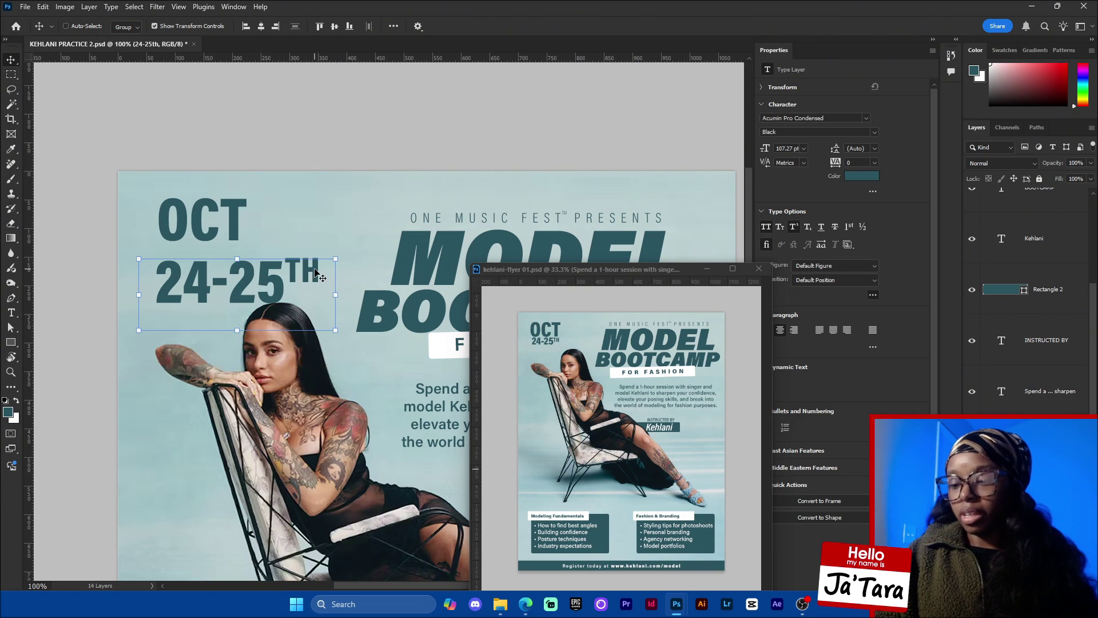
pyautogui.doubleClick(314, 272)
pyautogui.click(313, 272)
pyautogui.moveTo(304, 271); pyautogui.dragTo(289, 267)
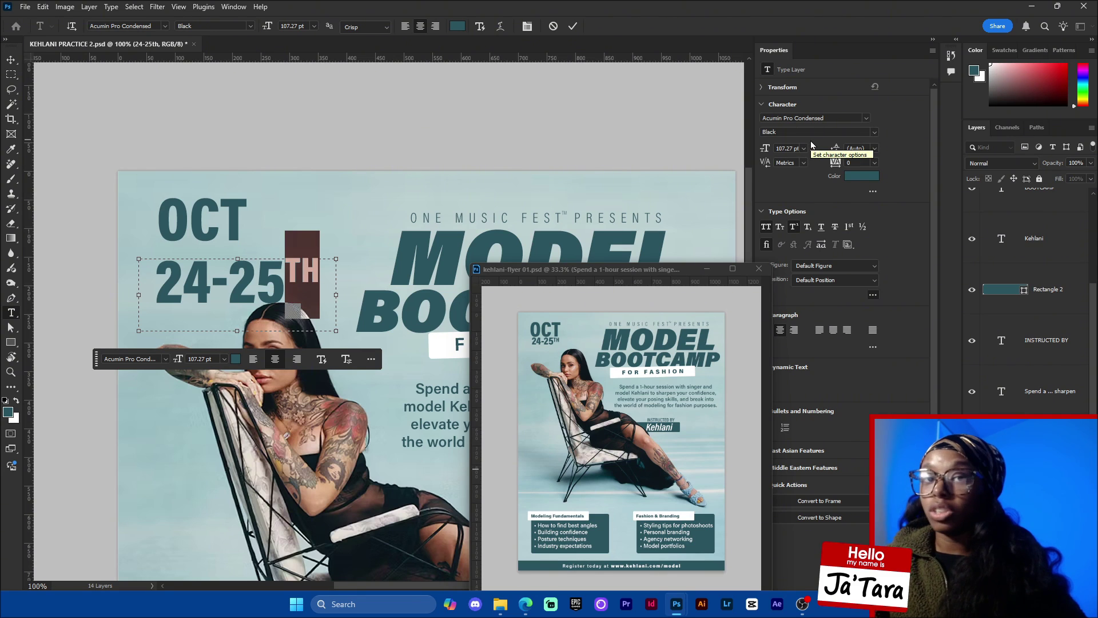
pyautogui.click(874, 192)
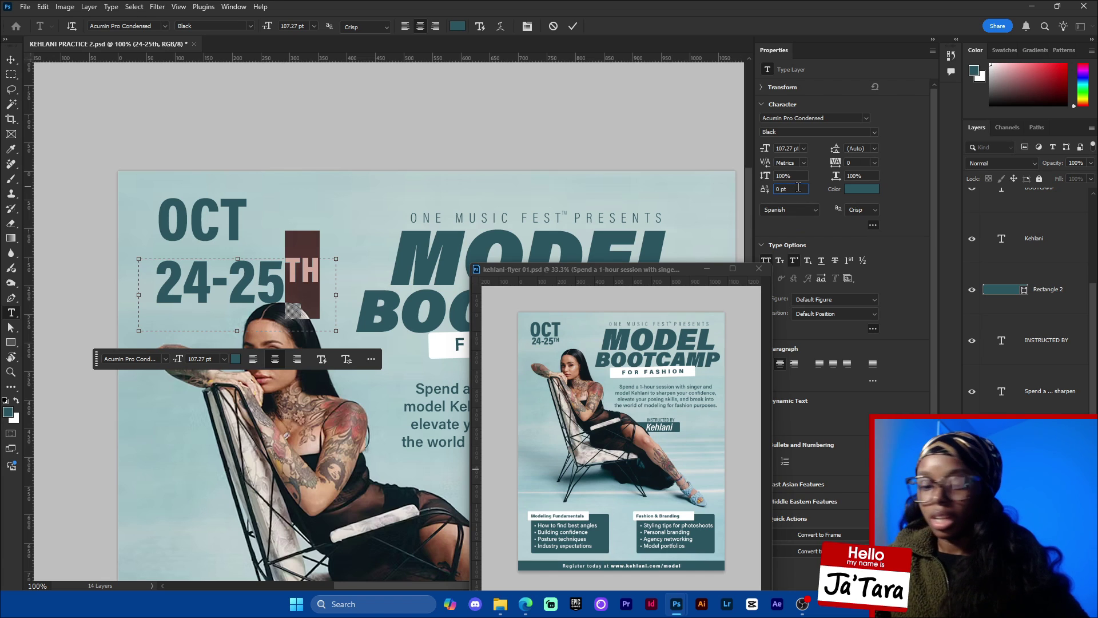
pyautogui.press('Down')
pyautogui.press('Down')
pyautogui.press('Down')
pyautogui.press('Down')
pyautogui.press('Down')
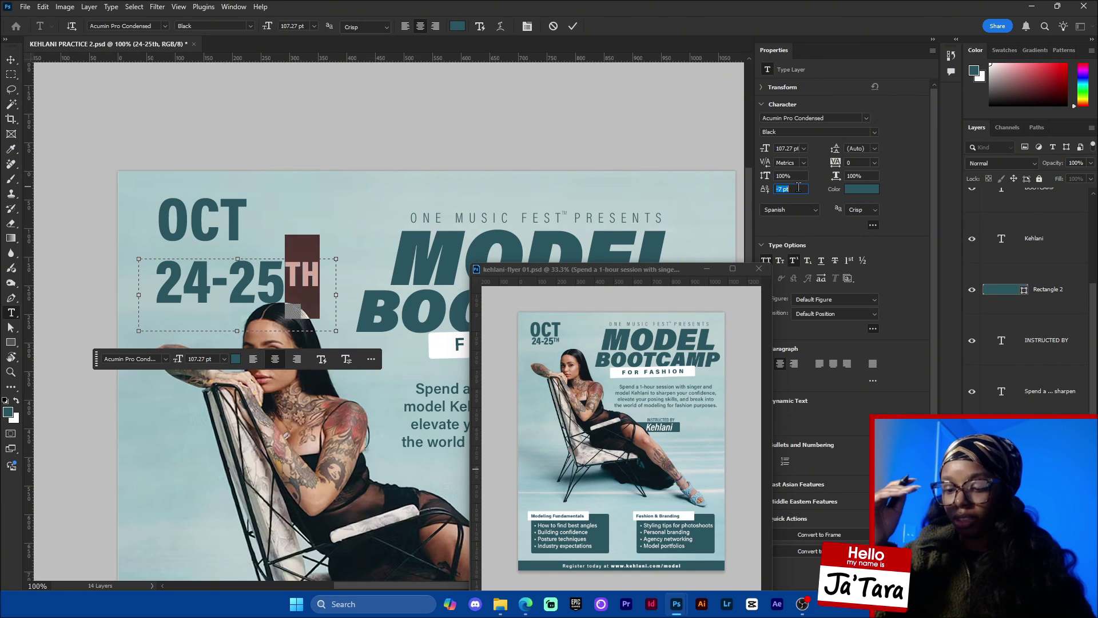
pyautogui.press('Up')
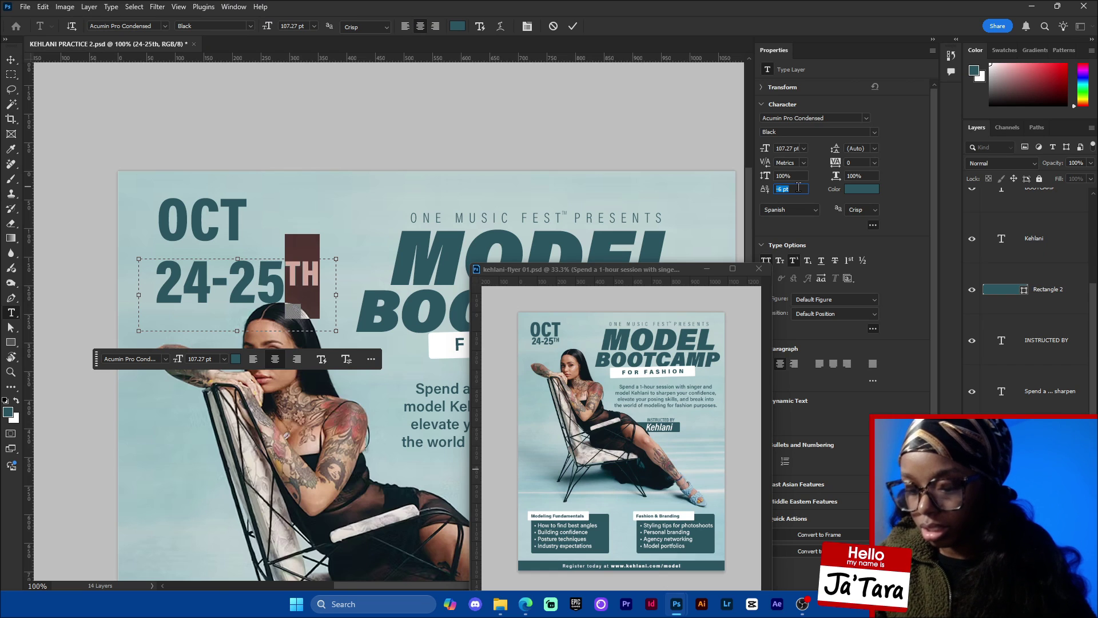
pyautogui.click(573, 26)
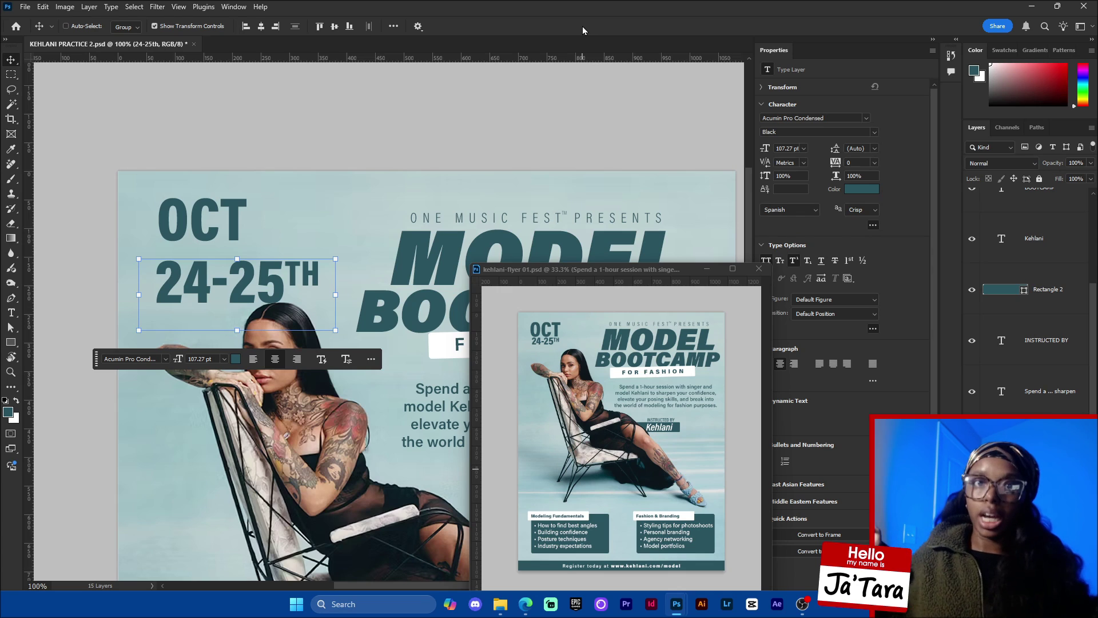
# Enlarge the OCT text proportionally to about 179 pt so it nears the width of the 24-25TH line.
pyautogui.keyDown('ctrl'); pyautogui.click(245, 226); pyautogui.keyUp('ctrl')
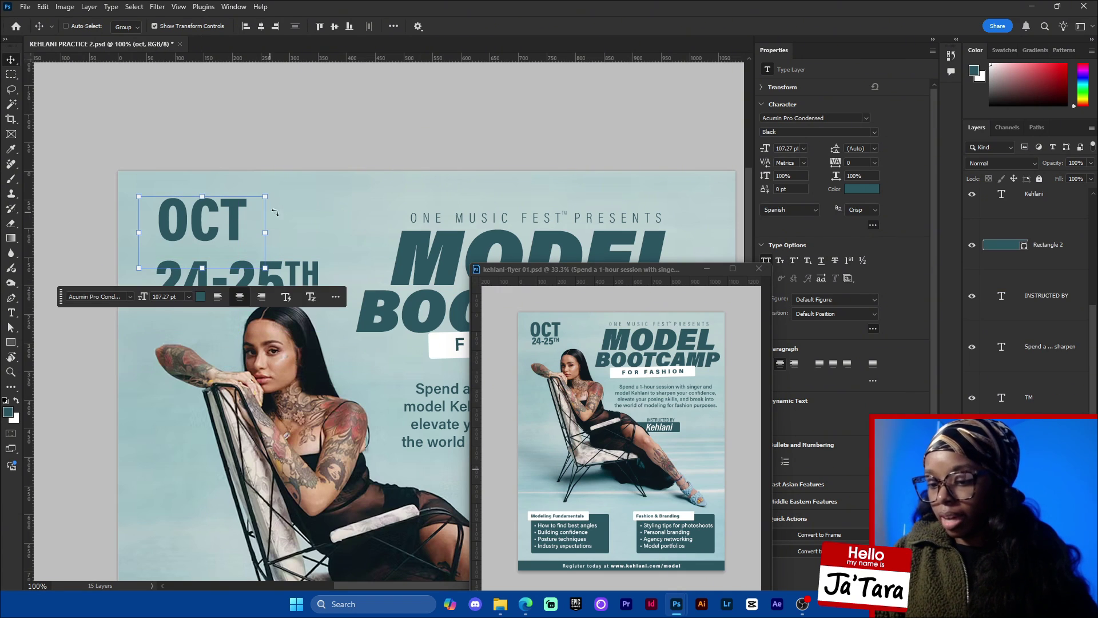
pyautogui.moveTo(265, 233); pyautogui.dragTo(347, 229)
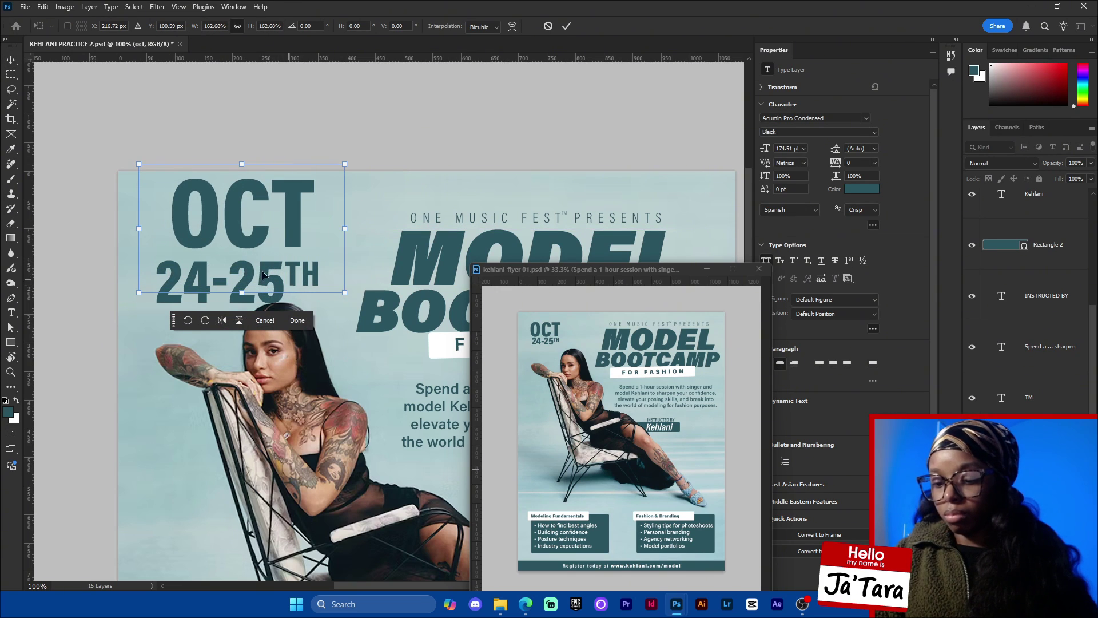
pyautogui.moveTo(347, 228); pyautogui.dragTo(346, 230)
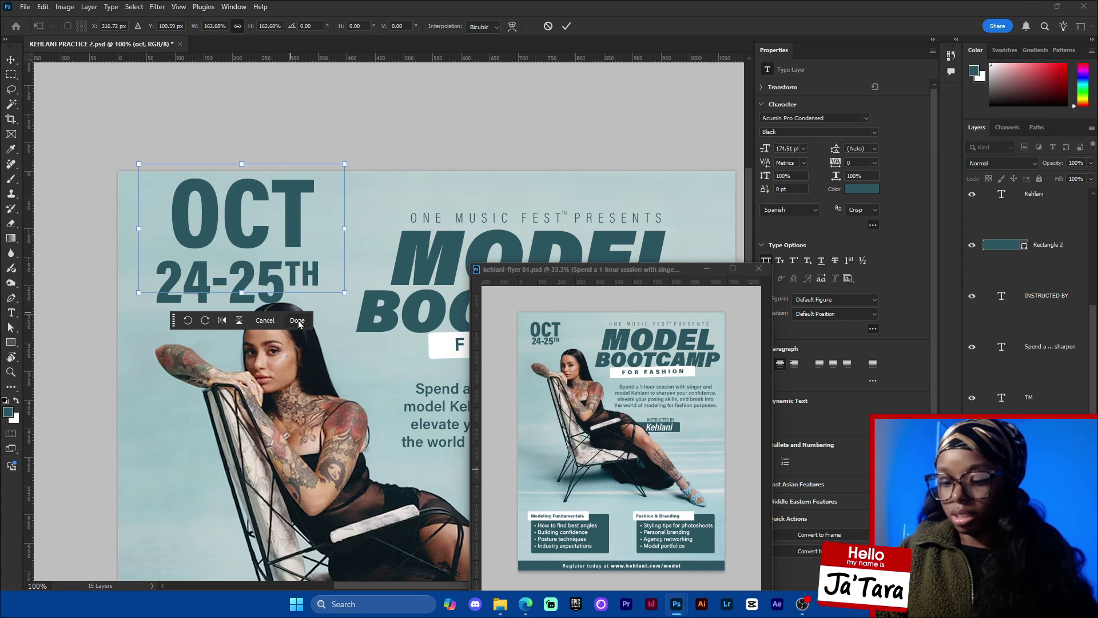
pyautogui.moveTo(138, 228); pyautogui.dragTo(134, 235)
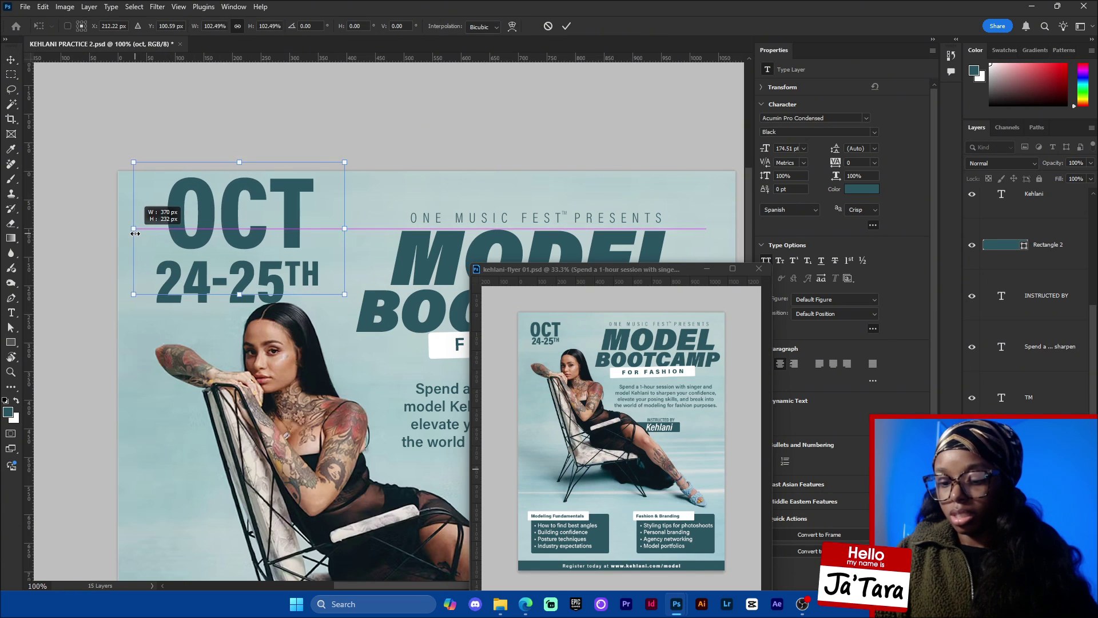
pyautogui.press('Return')
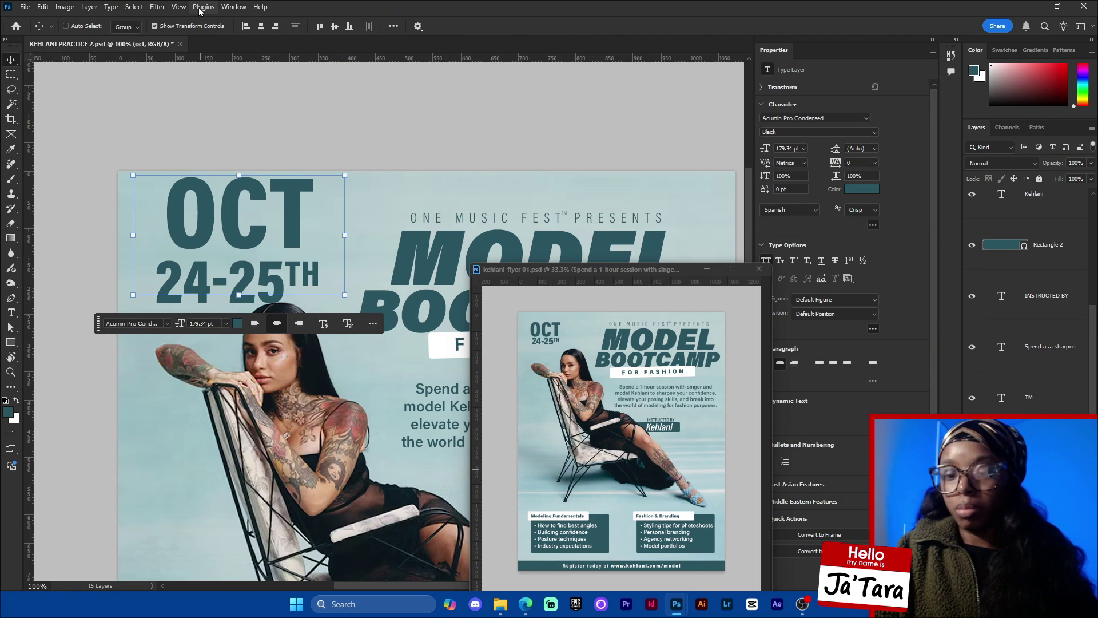
# Place two vertical guides, one at the left edge and one at the right edge of the 24-25TH line.
pyautogui.hotkey('ctrl', 'r')
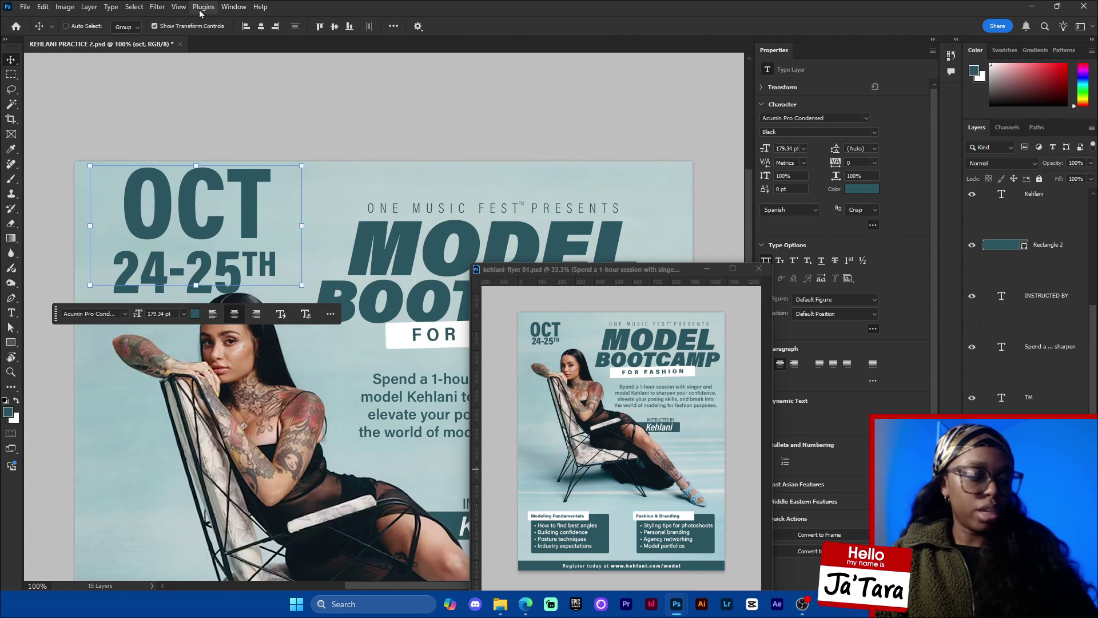
pyautogui.hotkey('ctrl', 'r')
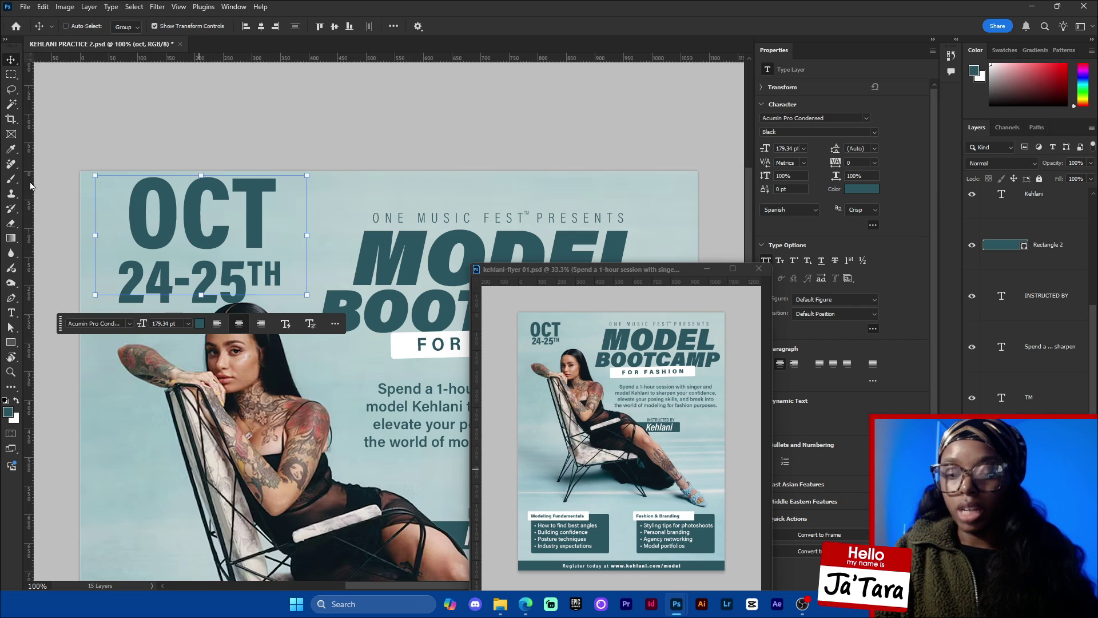
pyautogui.moveTo(29, 190); pyautogui.dragTo(117, 206)
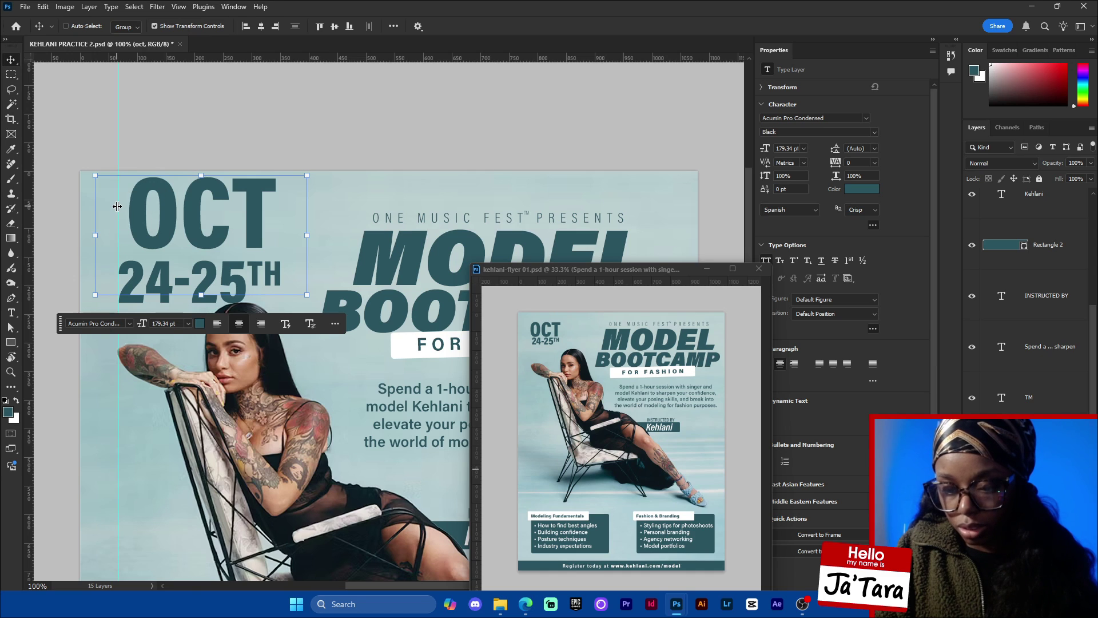
pyautogui.moveTo(30, 258); pyautogui.dragTo(281, 260)
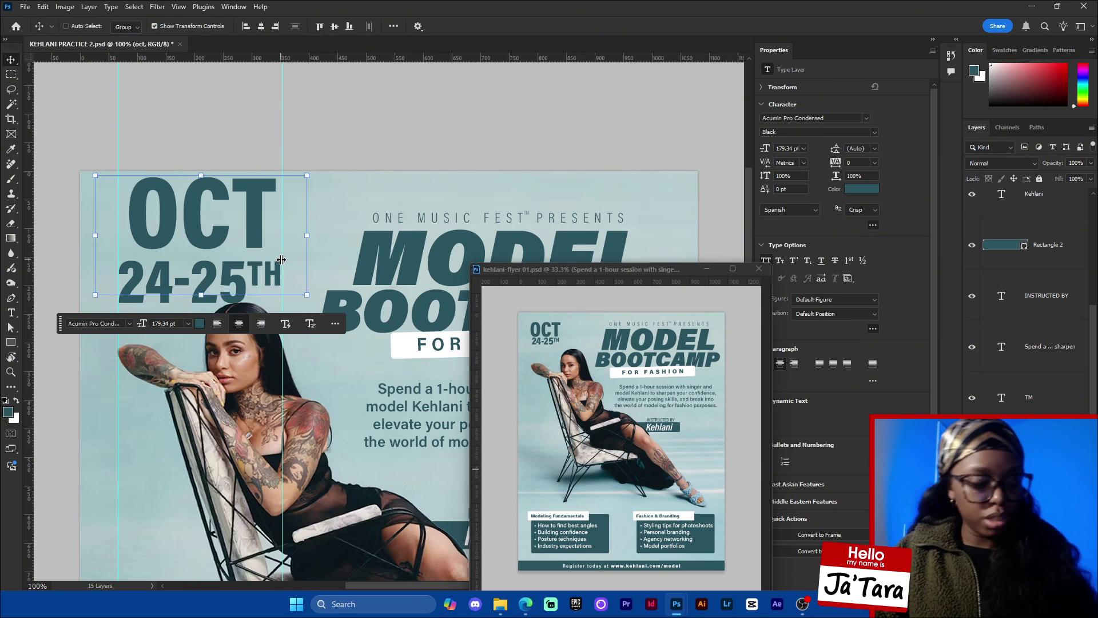
pyautogui.hotkey('ctrl', '+')
pyautogui.hotkey('ctrl', '+')
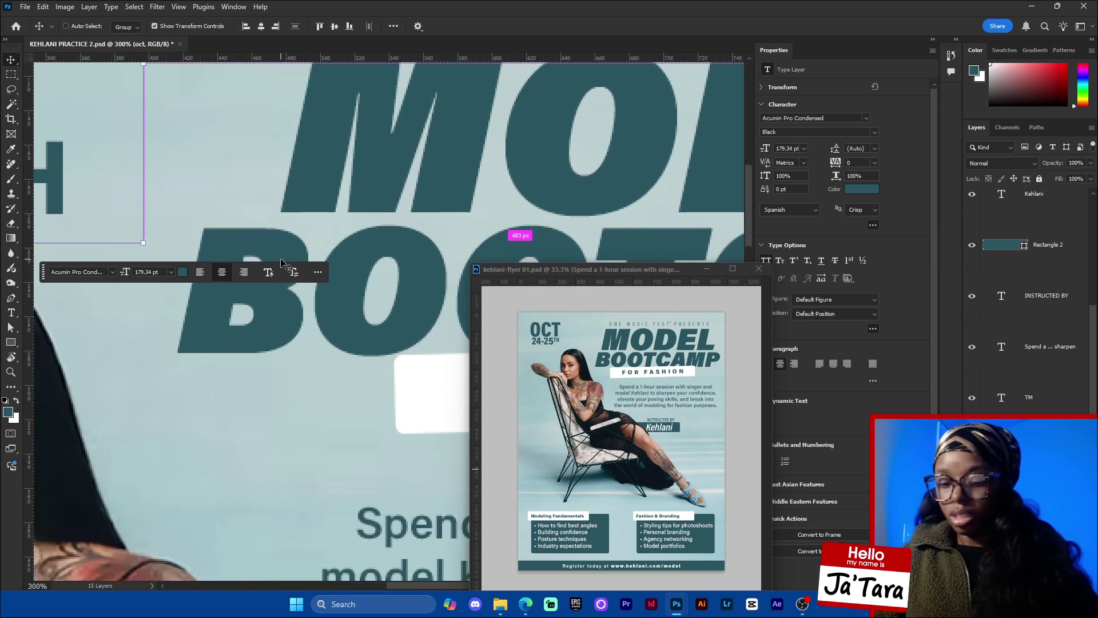
pyautogui.moveTo(162, 369); pyautogui.dragTo(380, 474)
pyautogui.moveTo(28, 278); pyautogui.dragTo(386, 300)
pyautogui.hotkey('ctrl', '-')
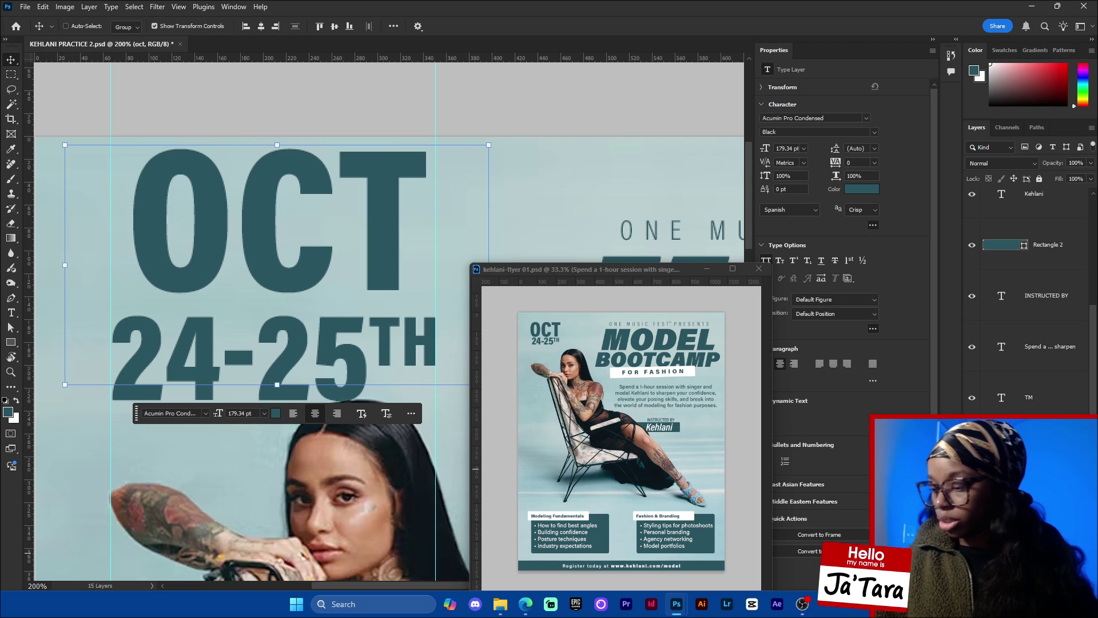
# Scale the OCT text proportionally to about 198.55 pt so its letters span exactly between the two vertical guides.
pyautogui.moveTo(323, 227); pyautogui.dragTo(331, 235)
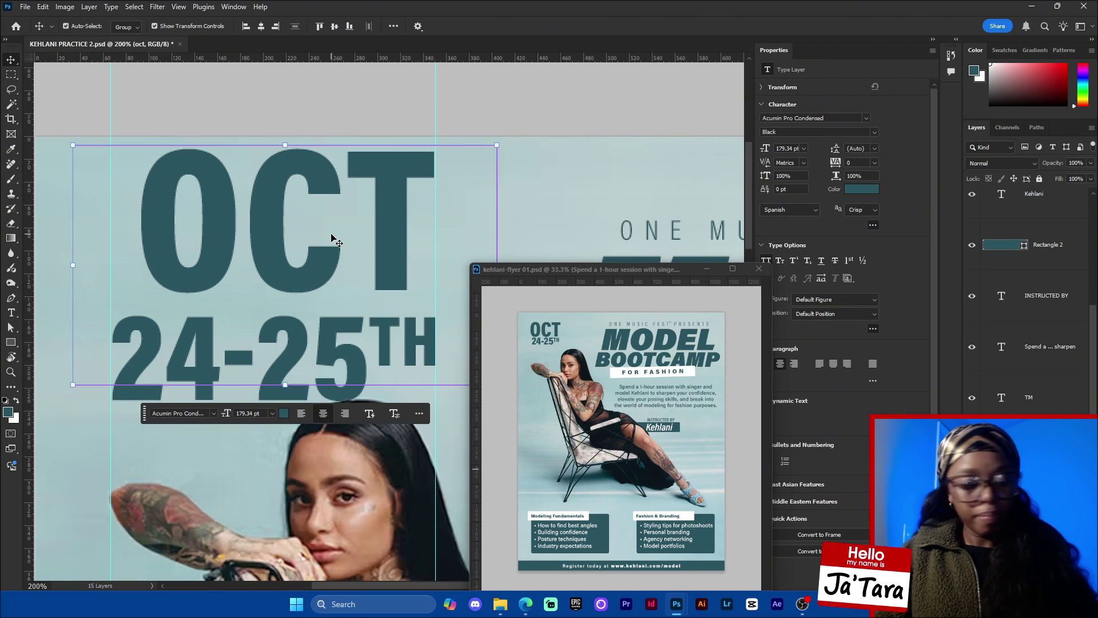
pyautogui.hotkey('ctrl', 'z')
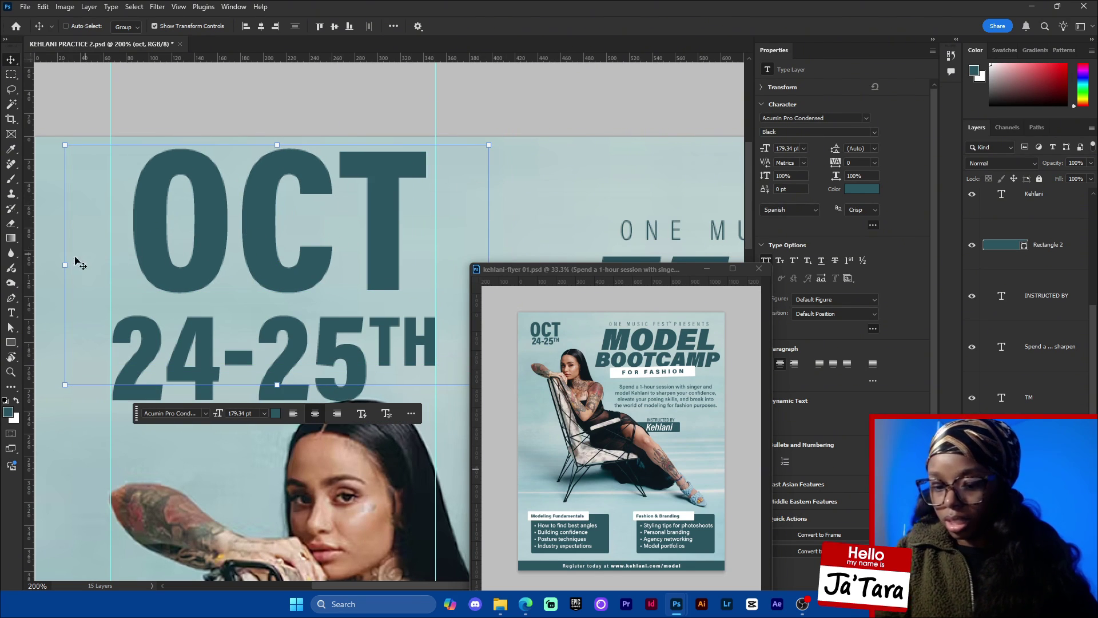
pyautogui.moveTo(67, 260); pyautogui.dragTo(55, 265)
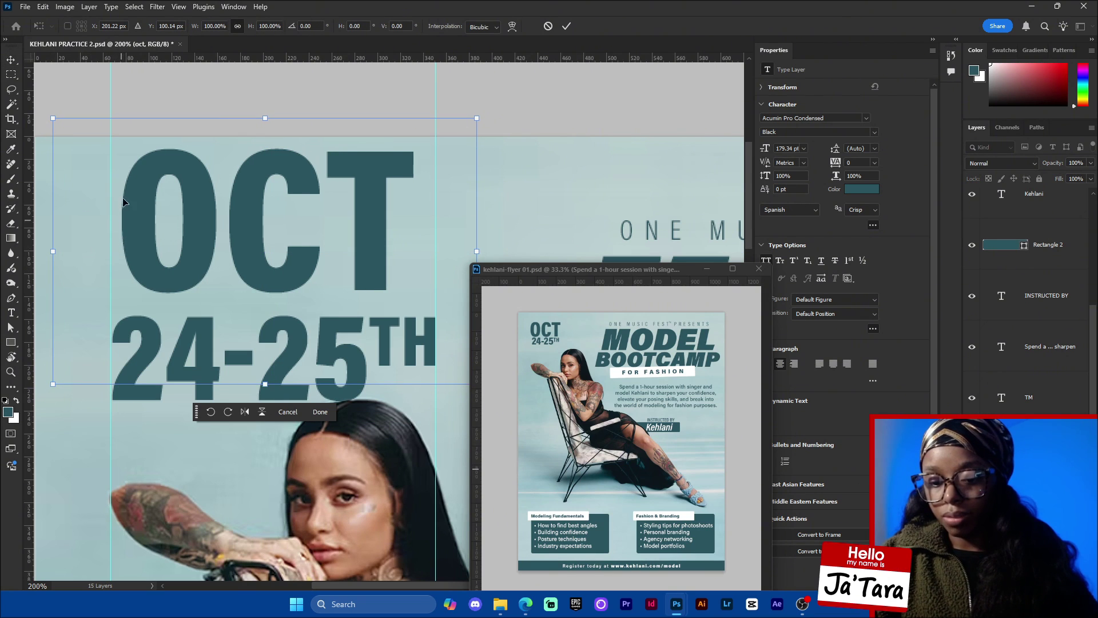
pyautogui.moveTo(54, 250); pyautogui.dragTo(40, 249)
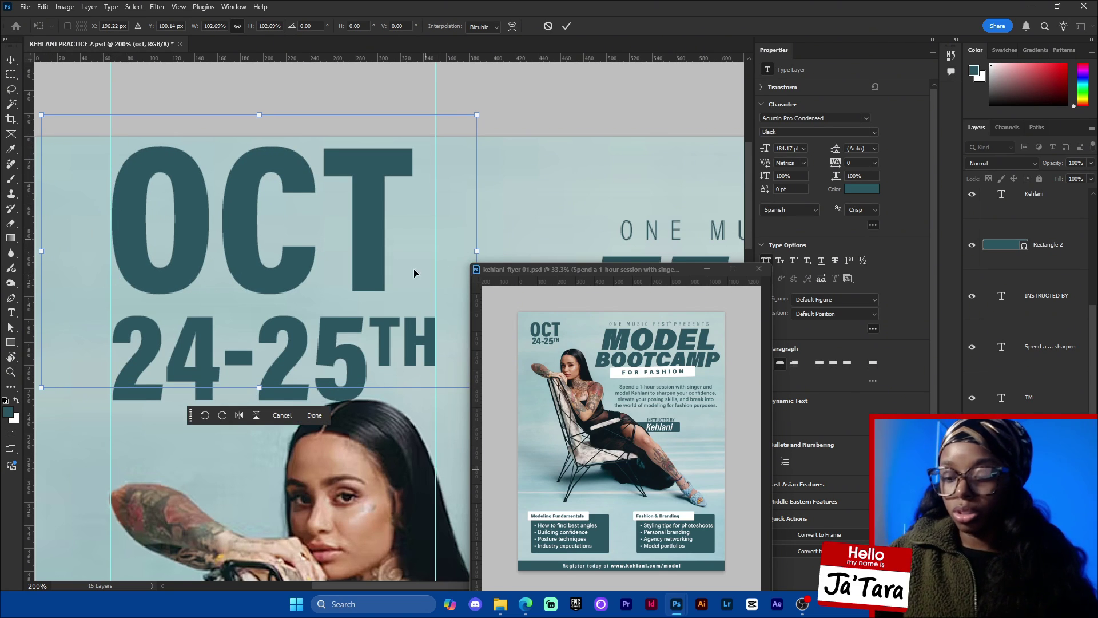
pyautogui.moveTo(478, 251); pyautogui.dragTo(495, 252)
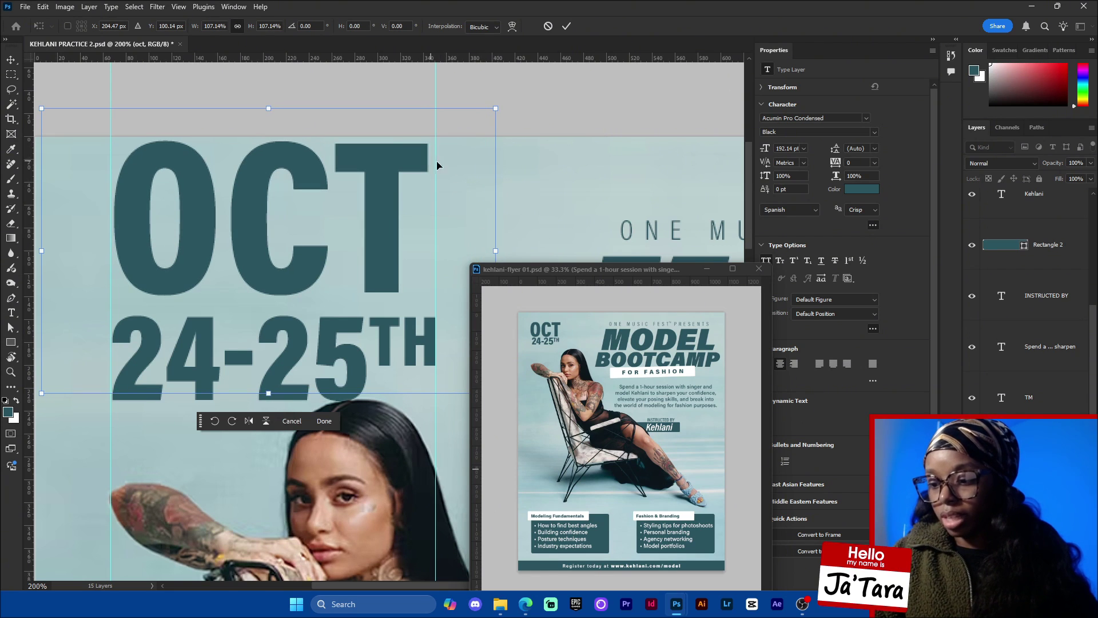
pyautogui.moveTo(495, 251); pyautogui.dragTo(506, 250)
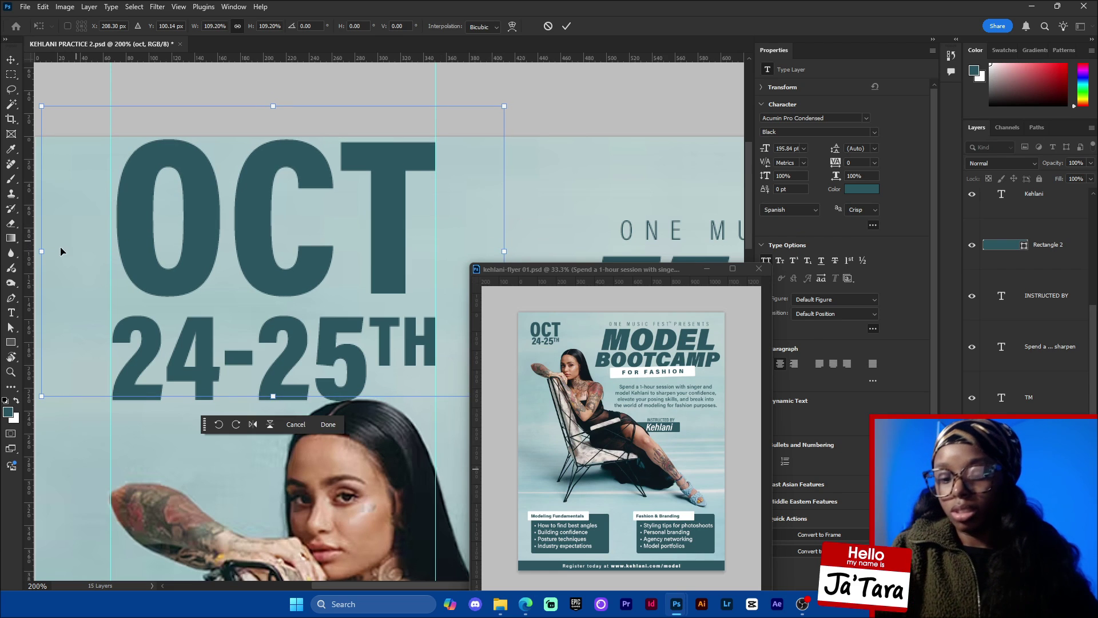
pyautogui.moveTo(42, 250); pyautogui.dragTo(35, 251)
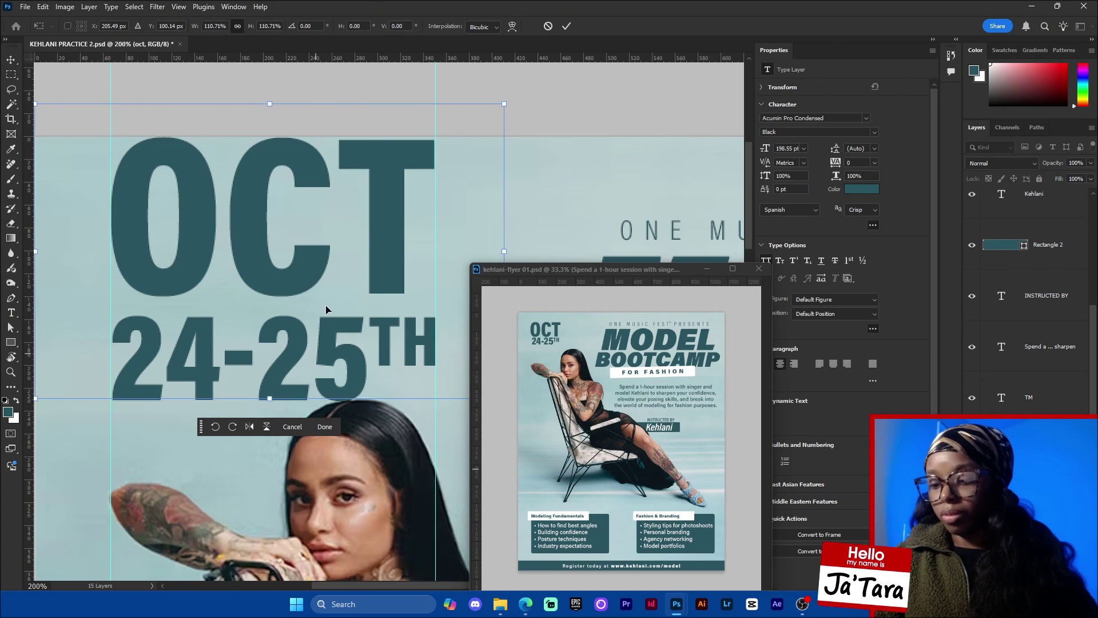
pyautogui.click(325, 426)
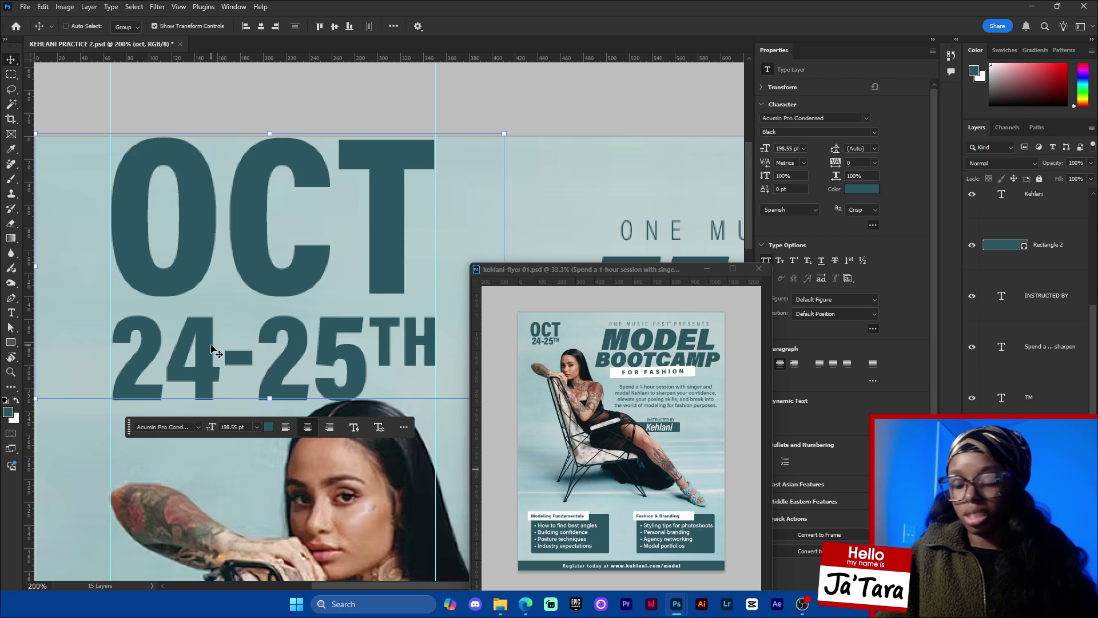
# Nudge the OCT text down slightly, closer to the 24-25TH line.
pyautogui.press('Down')
pyautogui.press('Down')
pyautogui.press('Down')
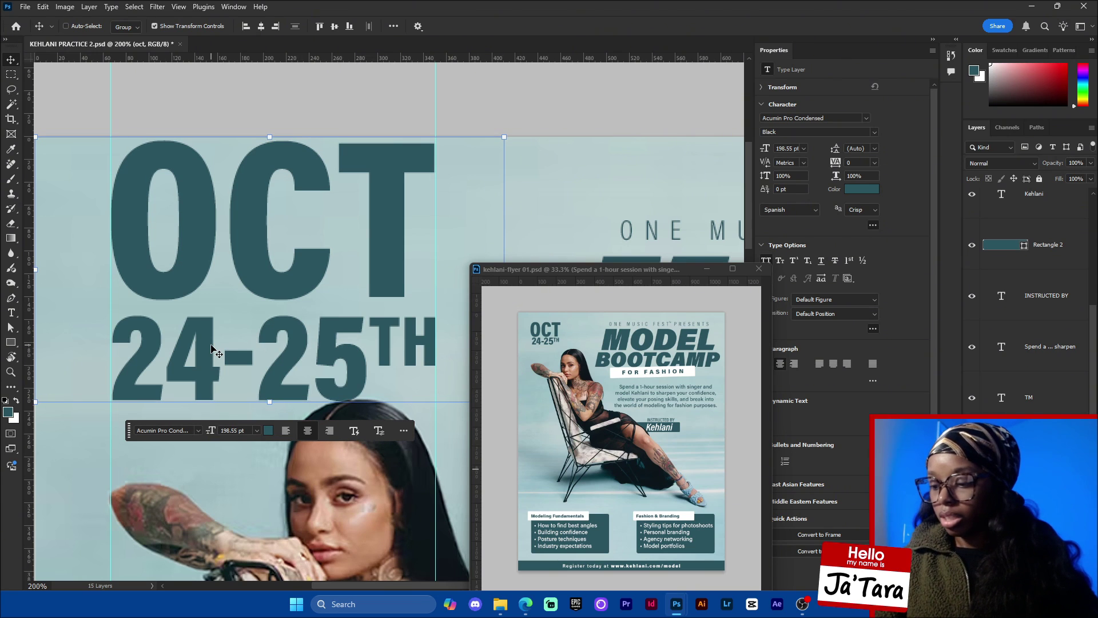
# Nudge the OCT text down a touch more, tightening the gap above the 24-25TH line.
pyautogui.press('Down')
pyautogui.press('Down')
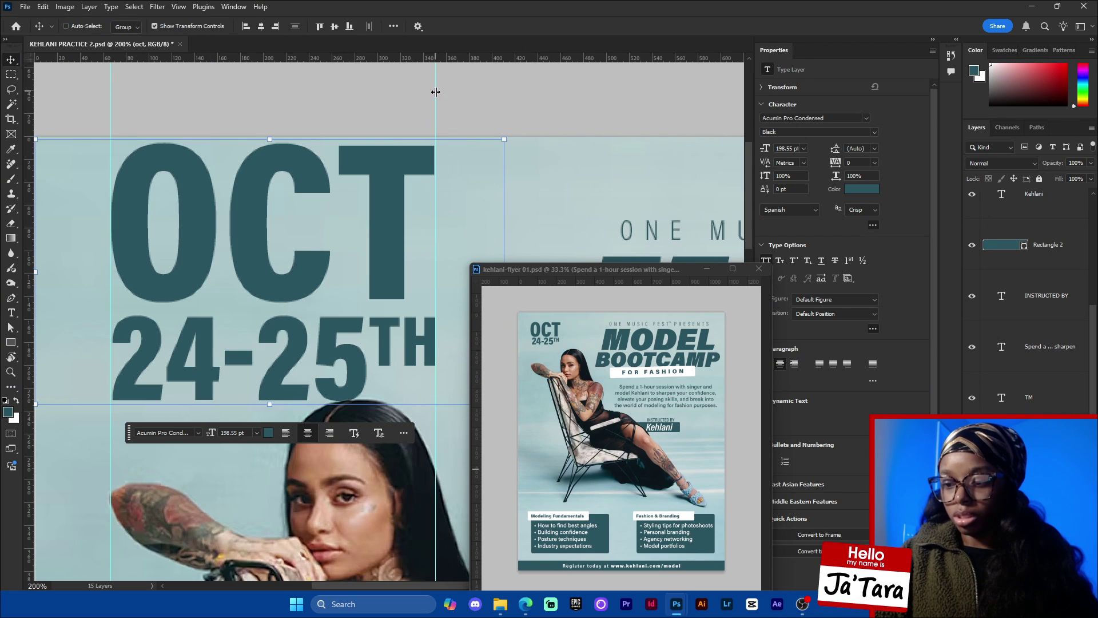
# Remove both vertical guides from the date block and save the document.
pyautogui.moveTo(436, 93); pyautogui.dragTo(28, 143)
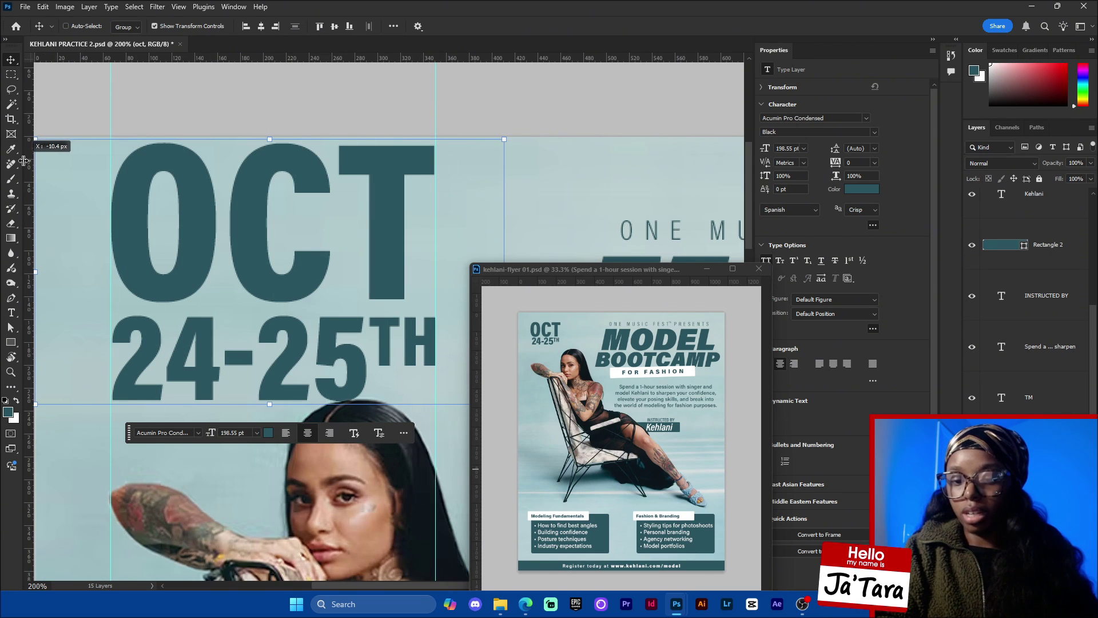
pyautogui.moveTo(108, 115); pyautogui.dragTo(26, 122)
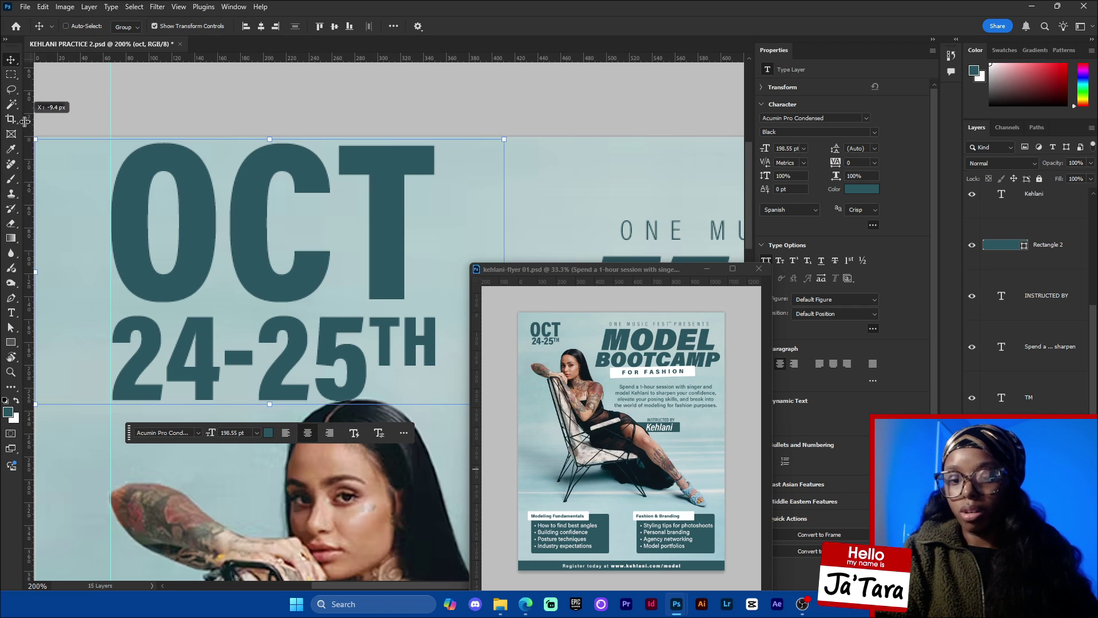
pyautogui.hotkey('ctrl', 's')
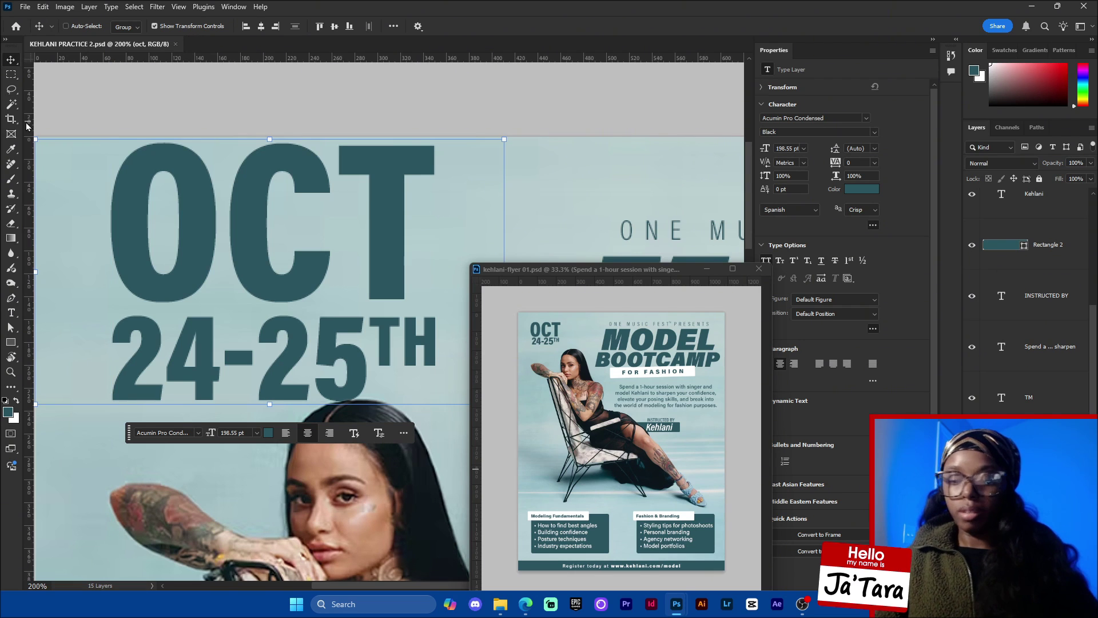
# Scale the OCT and 24-25TH text together to roughly half size and position the block in the flyer's upper-left corner, beside the MODEL heading.
pyautogui.hotkey('ctrl', '-')
pyautogui.hotkey('ctrl', '-')
pyautogui.hotkey('ctrl', '-')
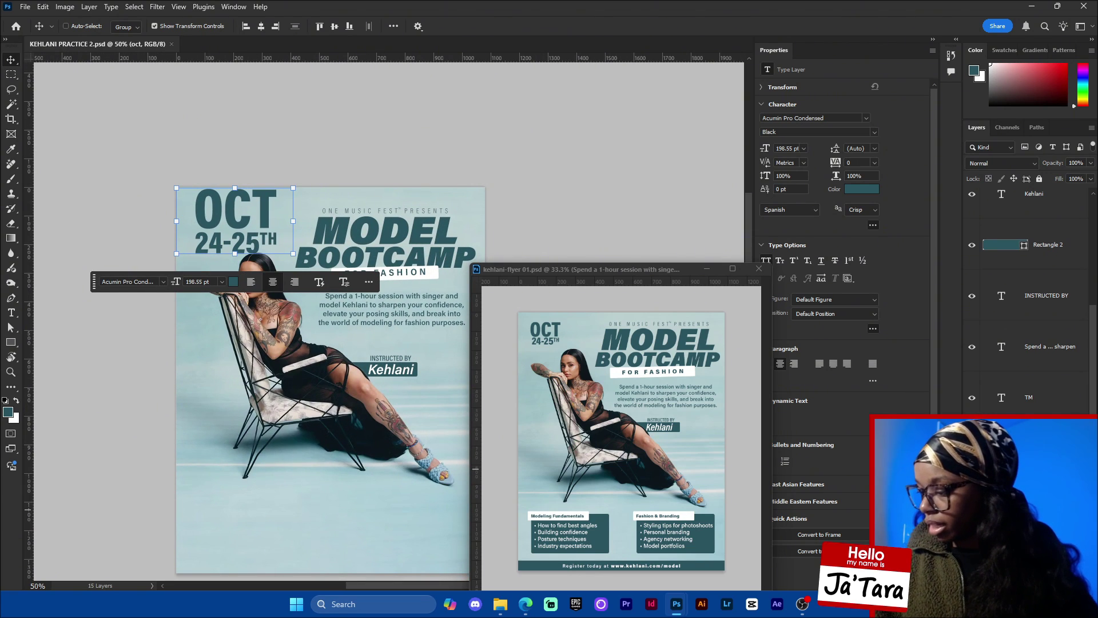
pyautogui.keyDown('shift'); pyautogui.click(1041, 508); pyautogui.keyUp('shift')
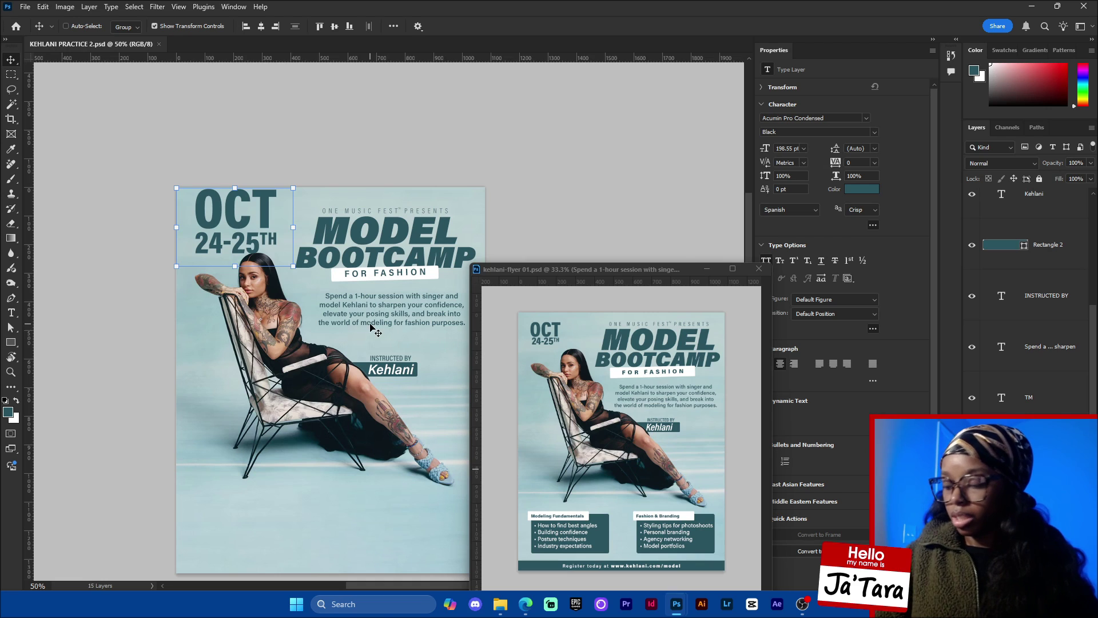
pyautogui.click(1041, 553)
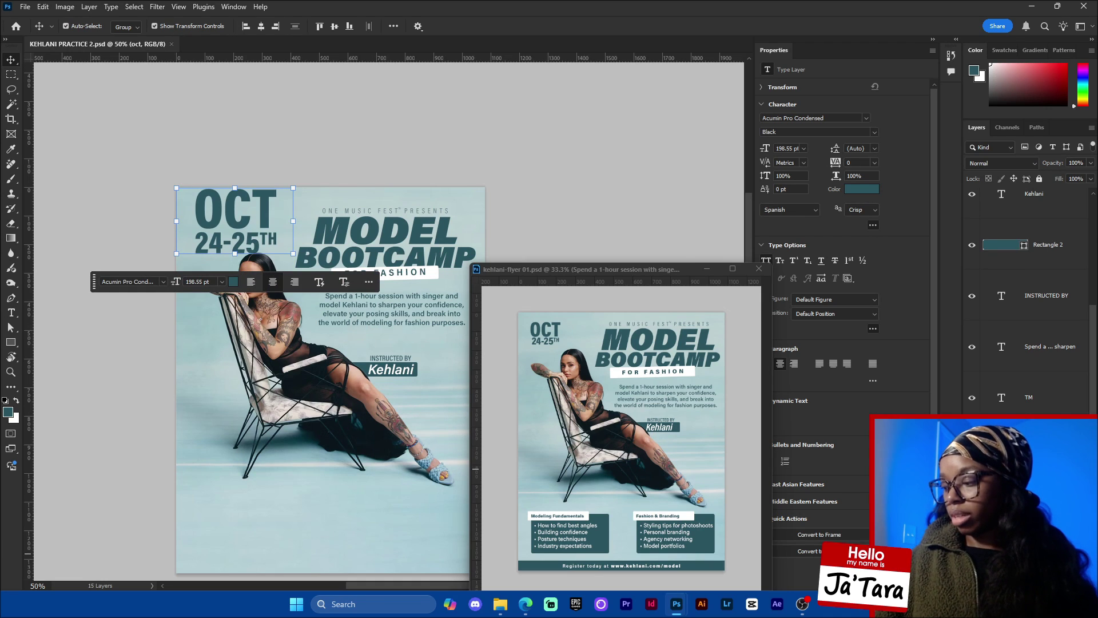
pyautogui.keyDown('shift'); pyautogui.click(1041, 513); pyautogui.keyUp('shift')
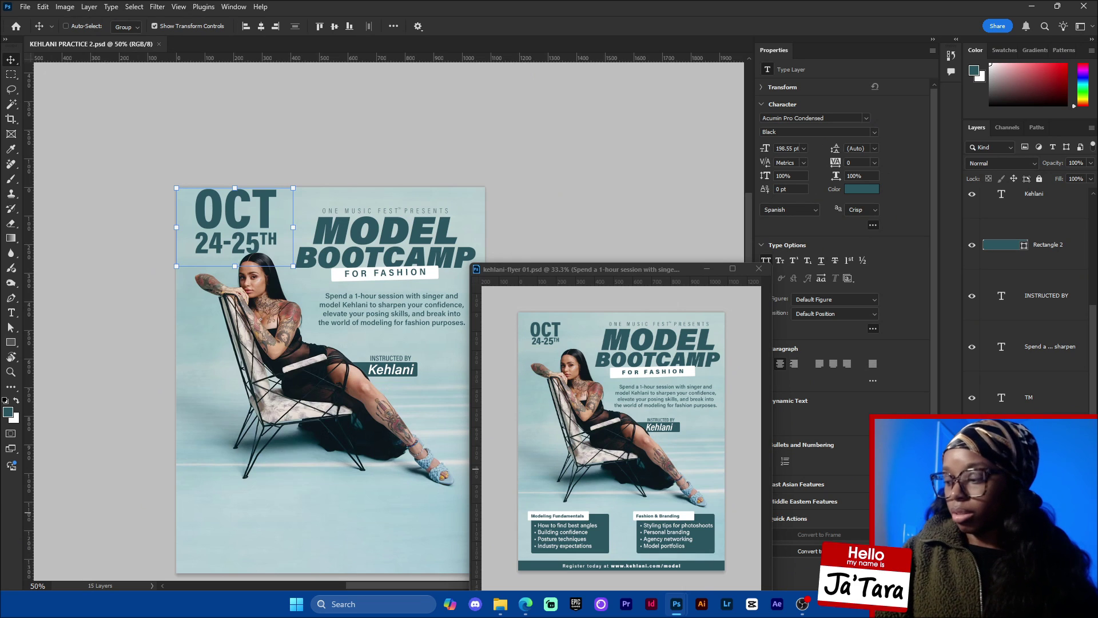
pyautogui.moveTo(288, 264); pyautogui.dragTo(227, 216)
pyautogui.click(276, 273)
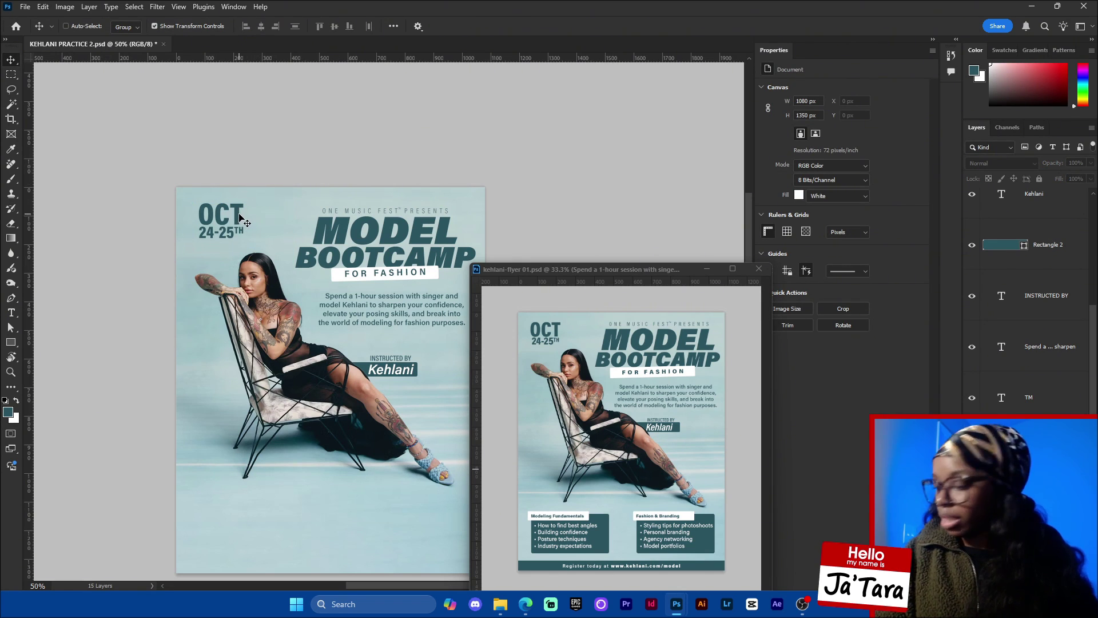
pyautogui.click(220, 222)
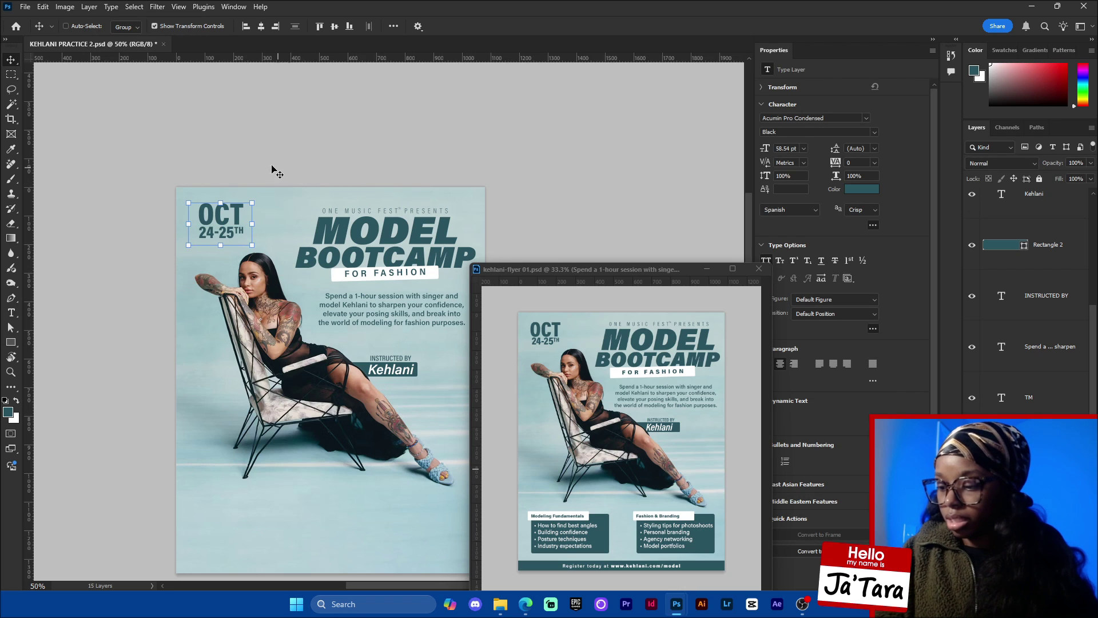
pyautogui.moveTo(292, 170); pyautogui.dragTo(294, 180)
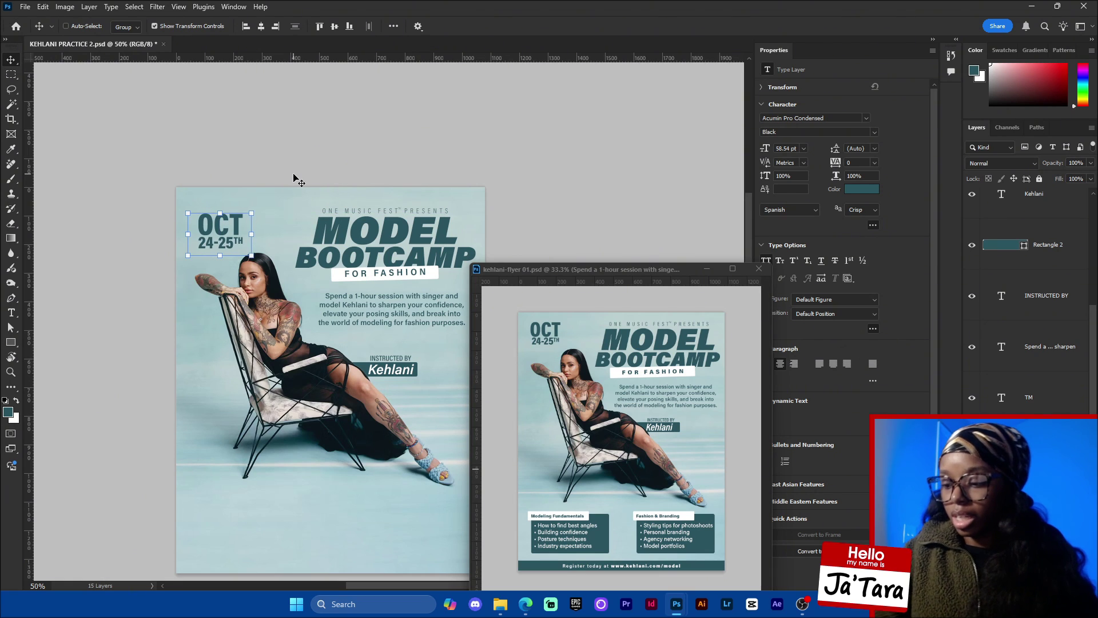
# Draw a rectangle about 1147 × 79 px across the bottom edge of the practice flyer, overlapping both sides of the canvas.
pyautogui.click(745, 501)
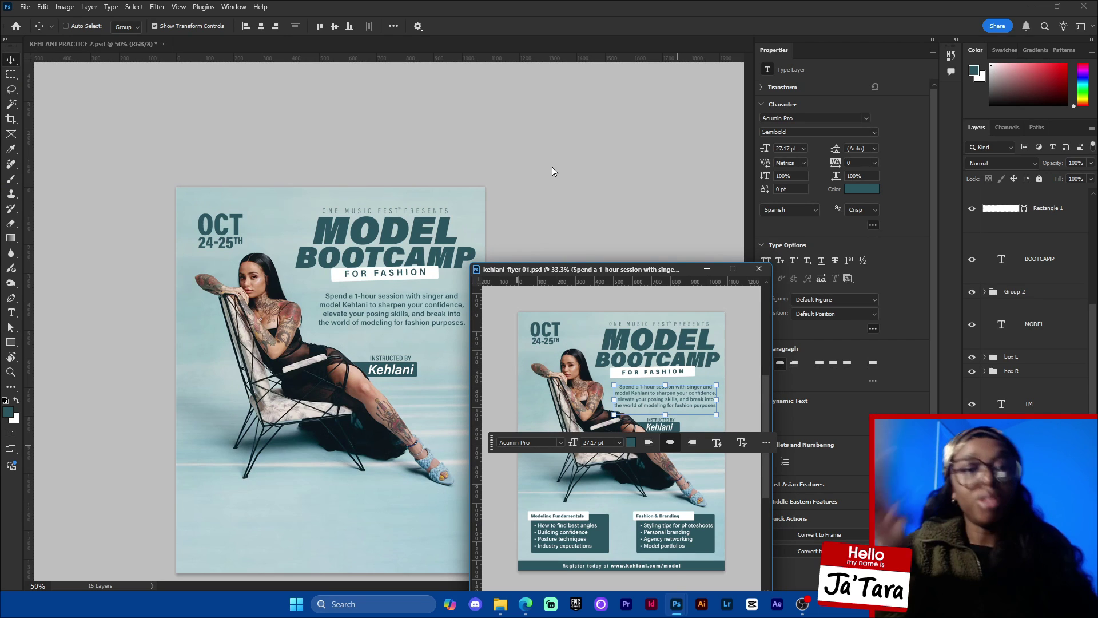
pyautogui.click(566, 240)
pyautogui.moveTo(566, 239); pyautogui.dragTo(544, 215)
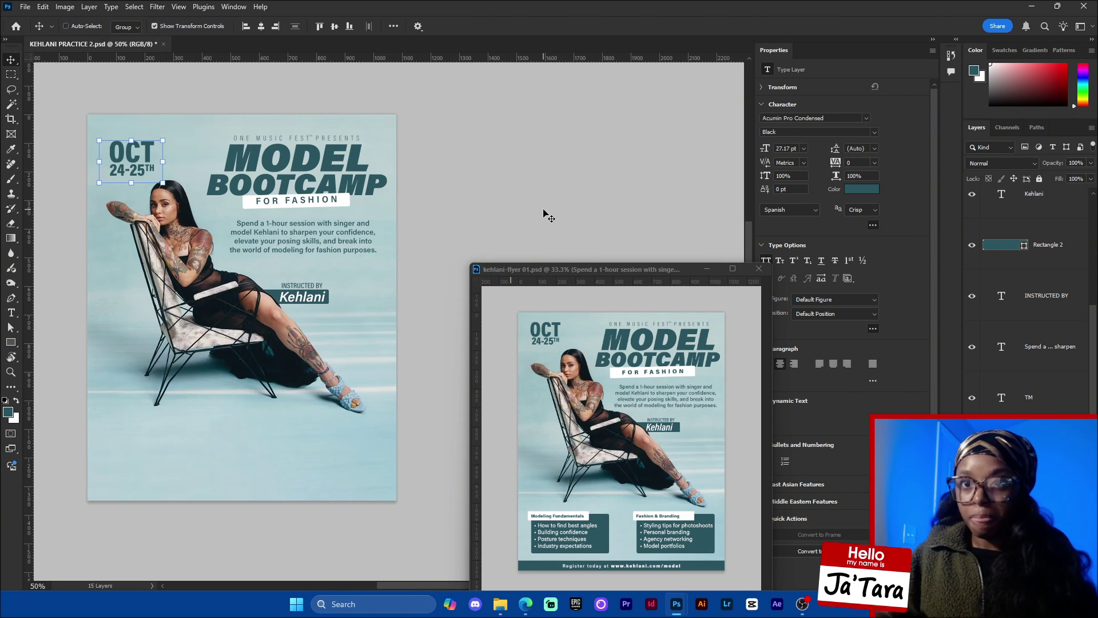
pyautogui.click(11, 342)
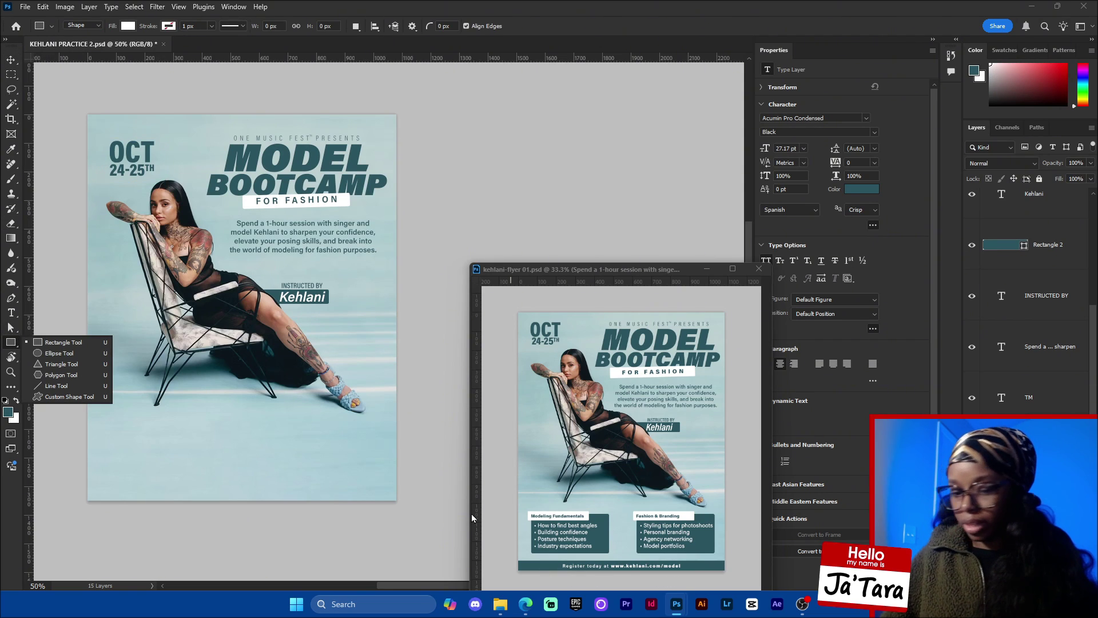
pyautogui.click(63, 342)
pyautogui.moveTo(78, 488)
pyautogui.mouseDown()
pyautogui.moveTo(90, 501)
pyautogui.moveTo(237, 516)
pyautogui.moveTo(407, 518)
pyautogui.moveTo(404, 509)
pyautogui.mouseUp()
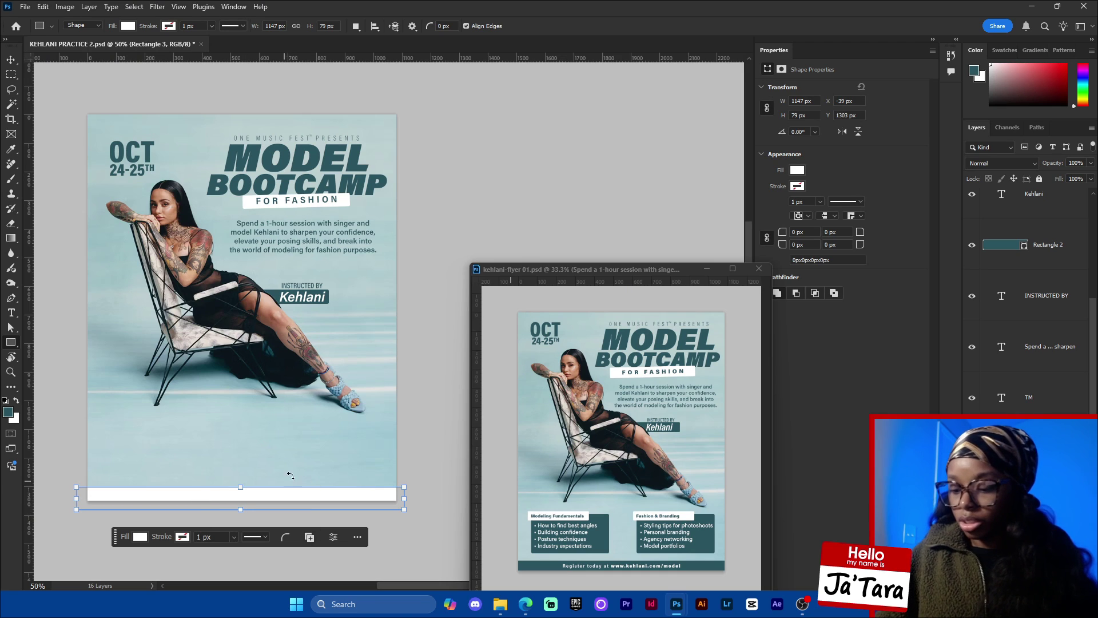
# Fill the bottom bar with the dark teal sampled from the MODEL heading.
pyautogui.click(797, 170)
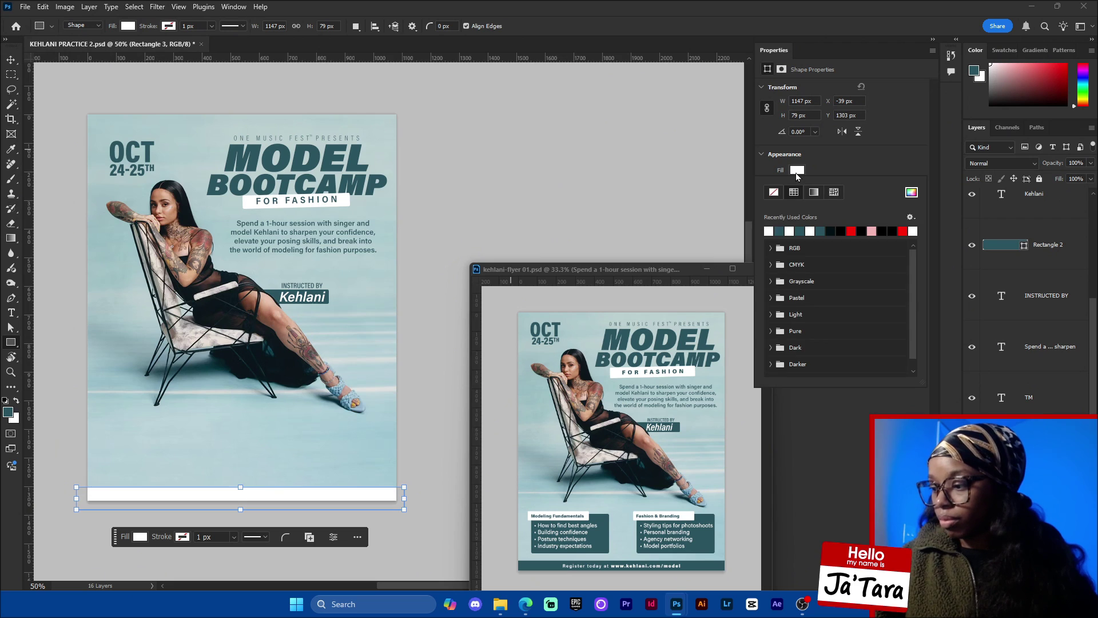
pyautogui.click(912, 192)
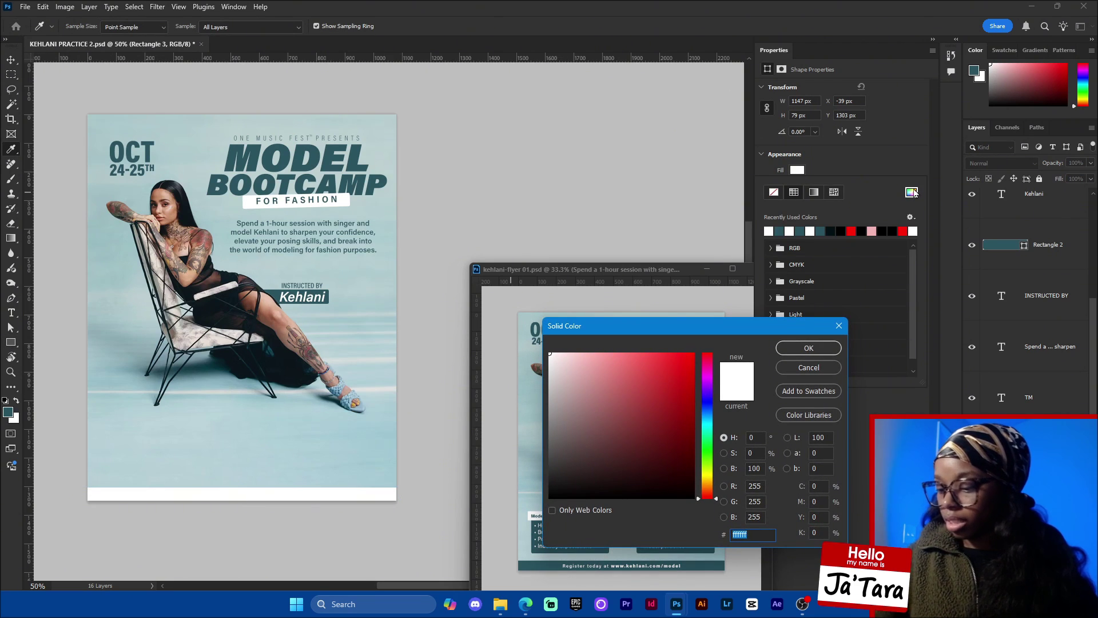
pyautogui.click(238, 148)
pyautogui.click(808, 349)
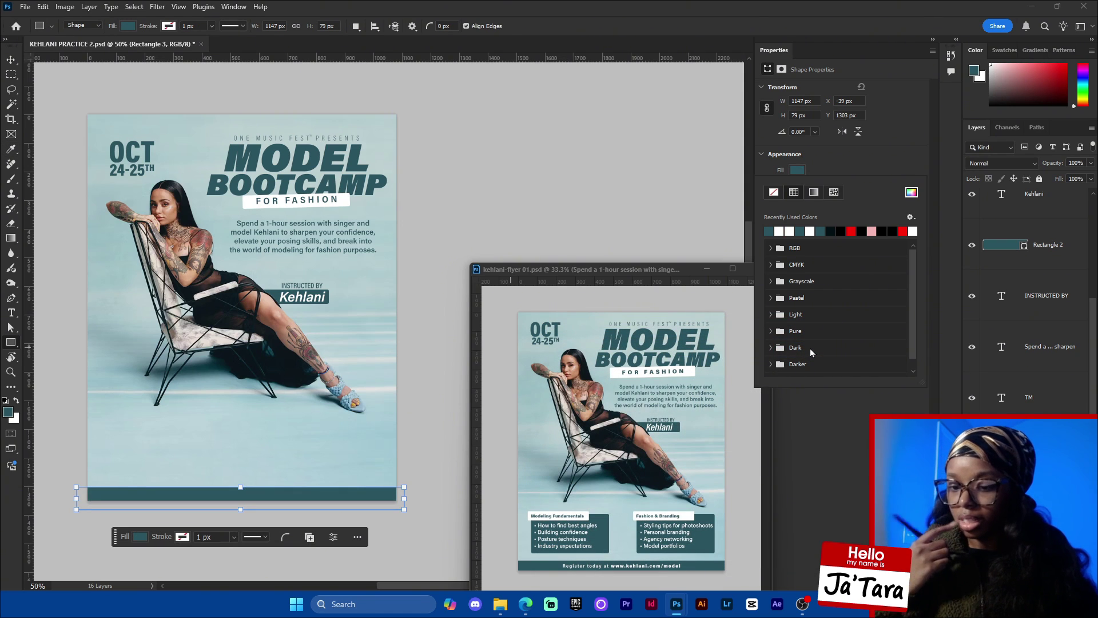
pyautogui.press('Escape')
pyautogui.press('v')
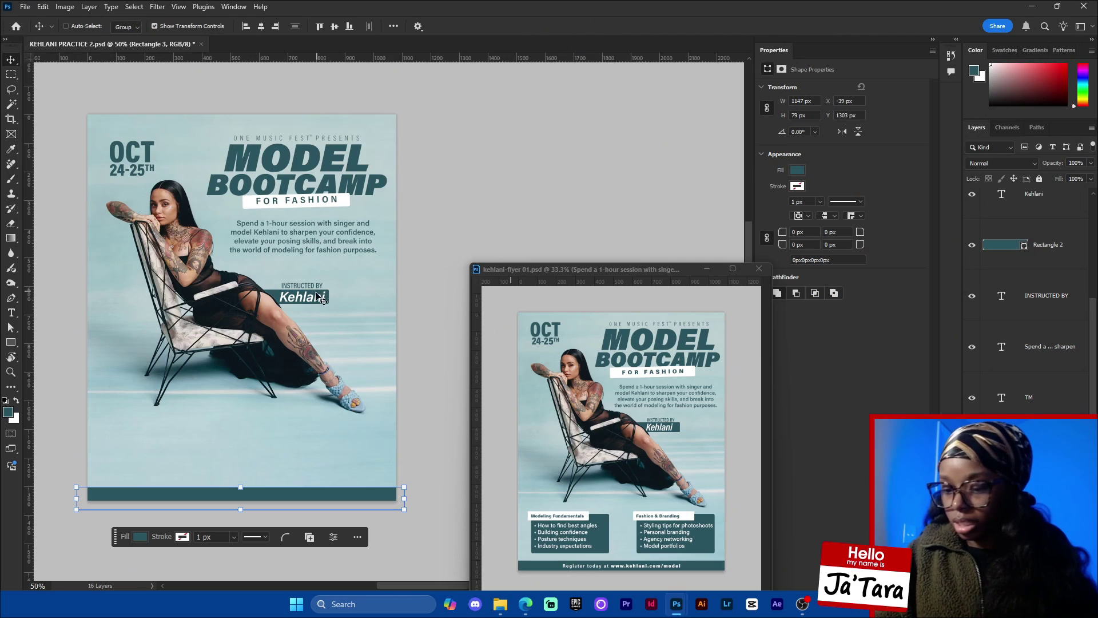
# Duplicate the white Kehlani text onto the bottom bar and scale the copy down to about 33.54 pt.
pyautogui.click(318, 306)
pyautogui.moveTo(318, 306); pyautogui.dragTo(235, 500)
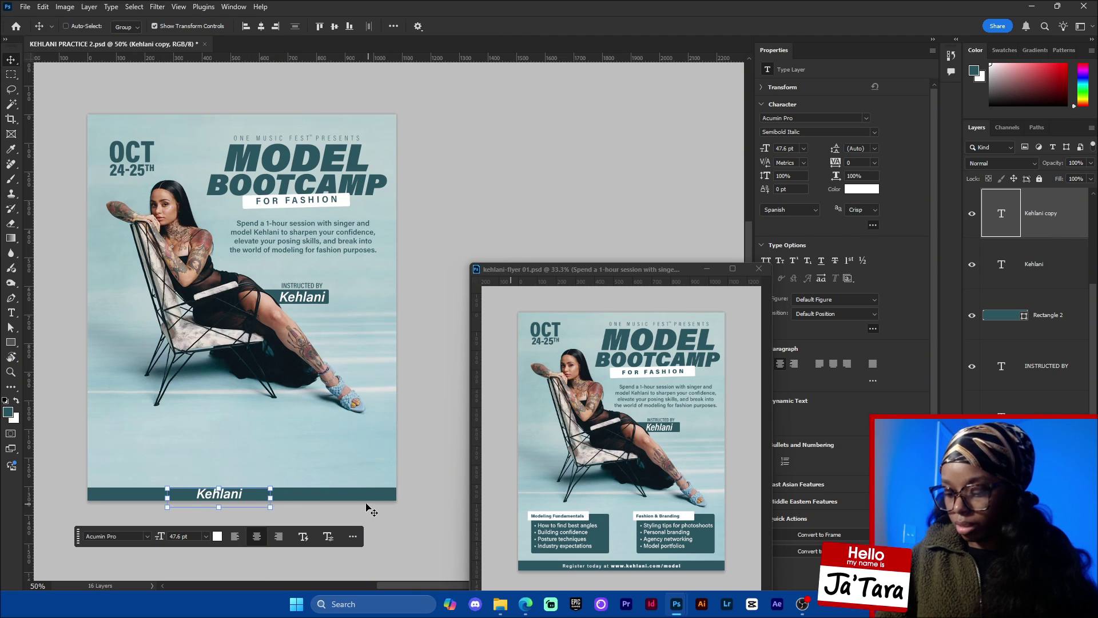
pyautogui.moveTo(270, 498); pyautogui.dragTo(240, 499)
pyautogui.press('Return')
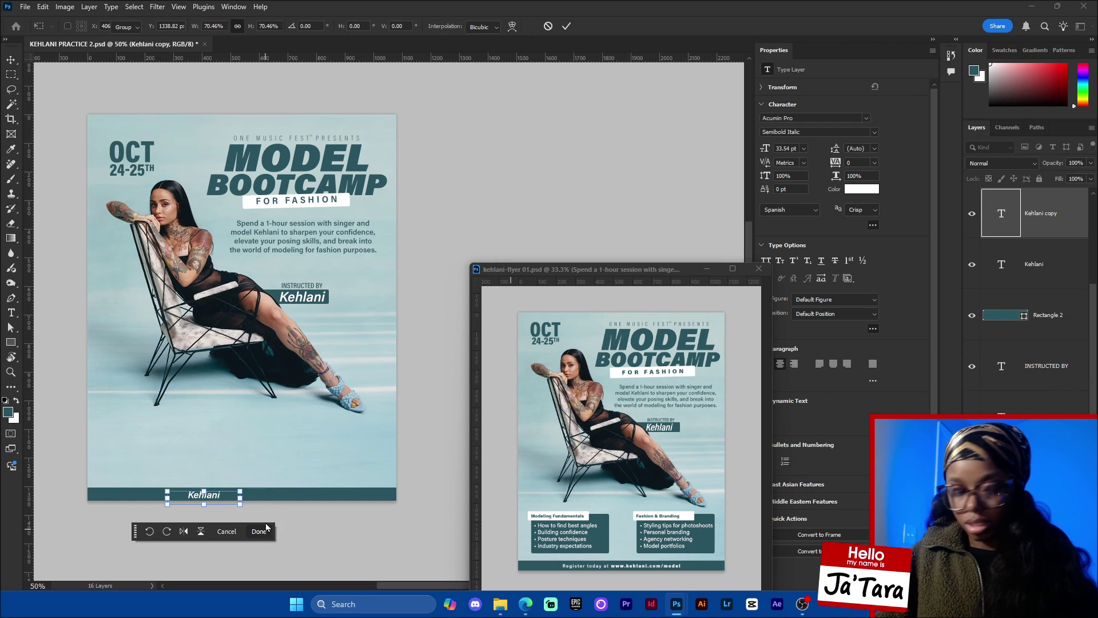
# Widen the copied Kehlani text box to nearly the full width of the bottom bar and centre it horizontally on the flyer.
pyautogui.hotkey('ctrl', '=')
pyautogui.moveTo(360, 529); pyautogui.dragTo(404, 458)
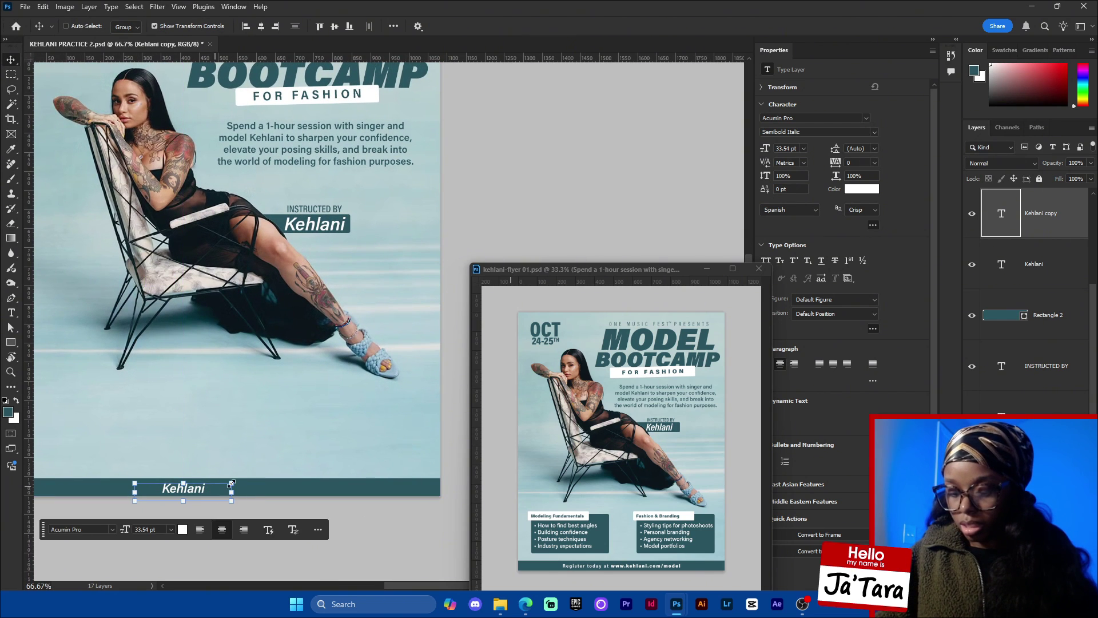
pyautogui.doubleClick(200, 493)
pyautogui.moveTo(232, 492); pyautogui.dragTo(439, 491)
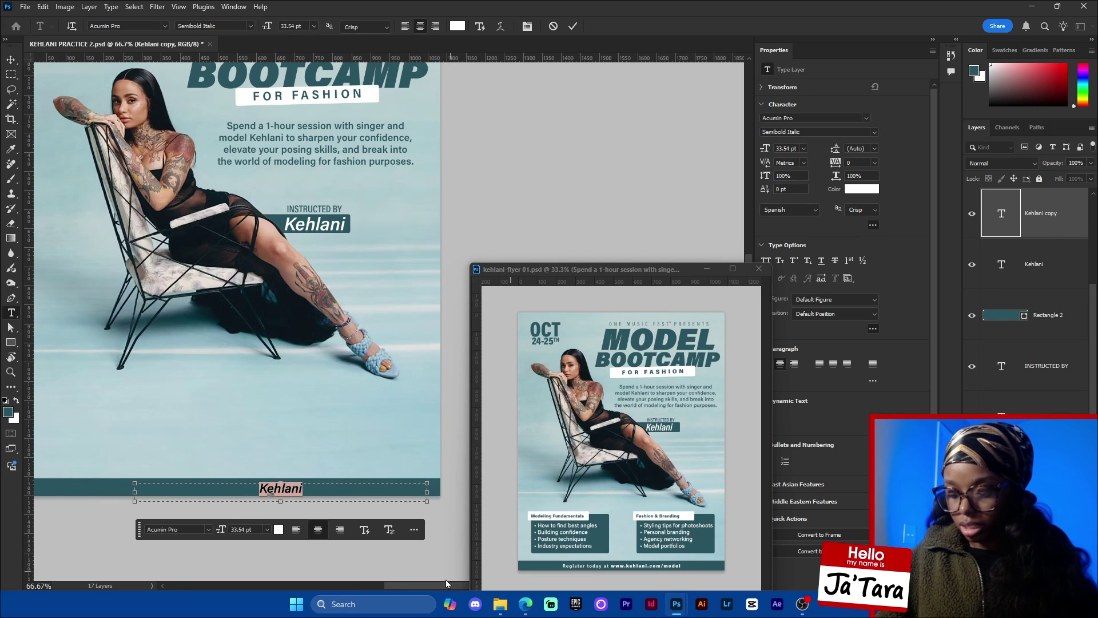
pyautogui.moveTo(419, 587); pyautogui.dragTo(405, 586)
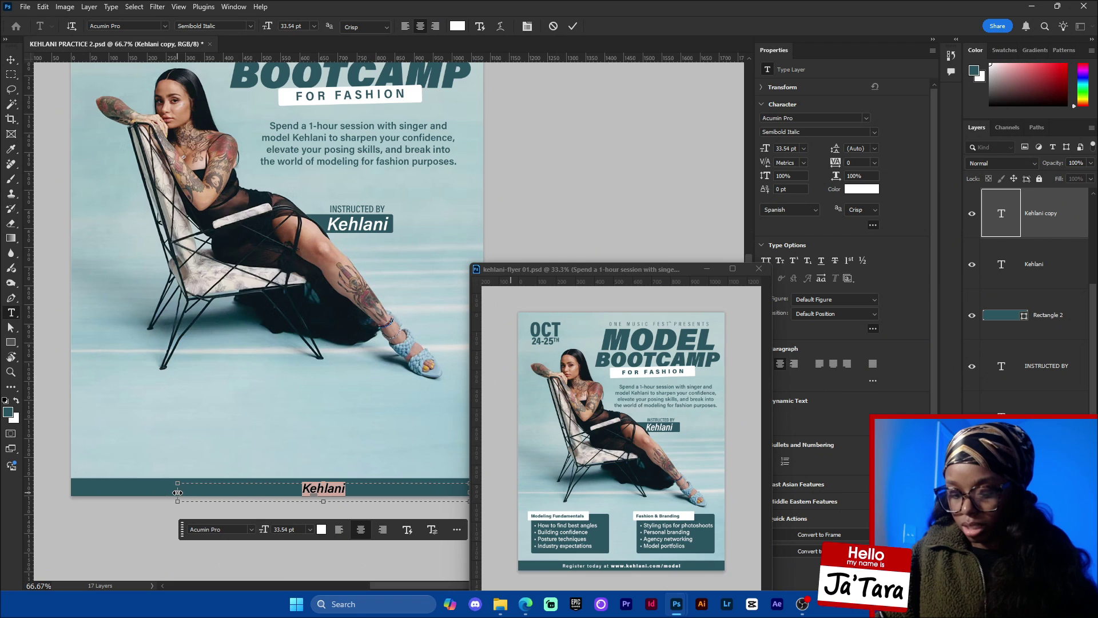
pyautogui.moveTo(177, 492); pyautogui.dragTo(95, 493)
pyautogui.click(572, 26)
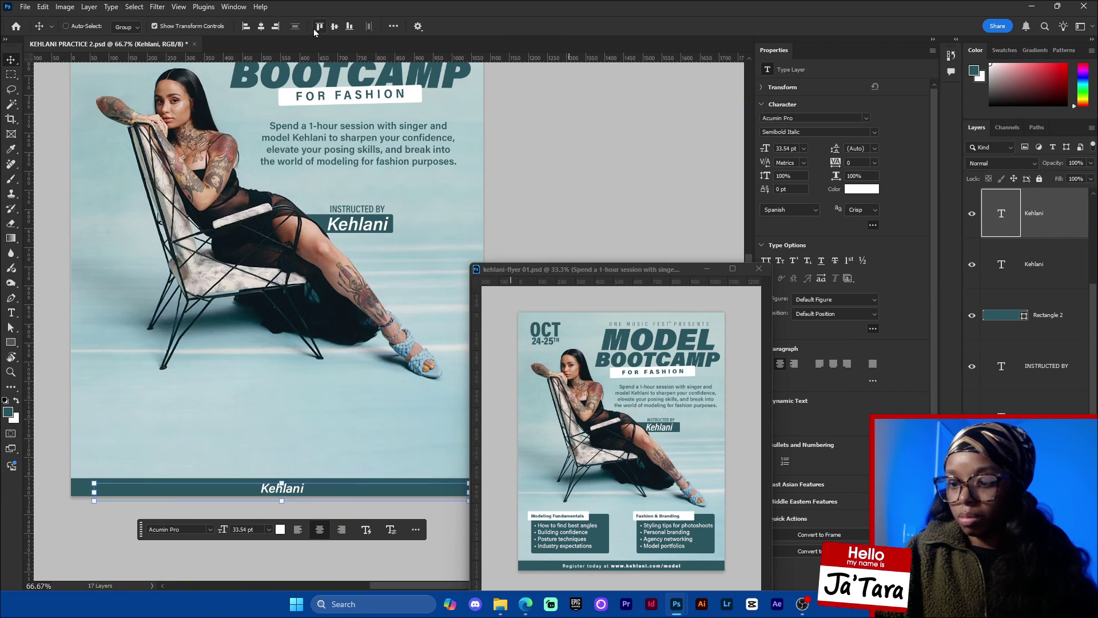
pyautogui.click(261, 28)
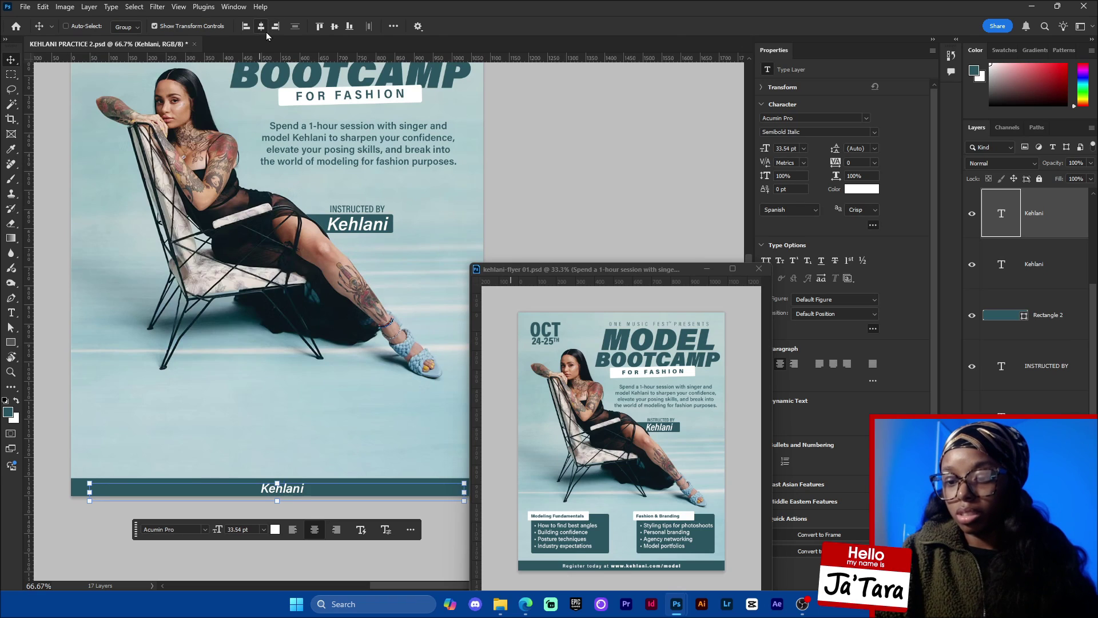
pyautogui.doubleClick(270, 492)
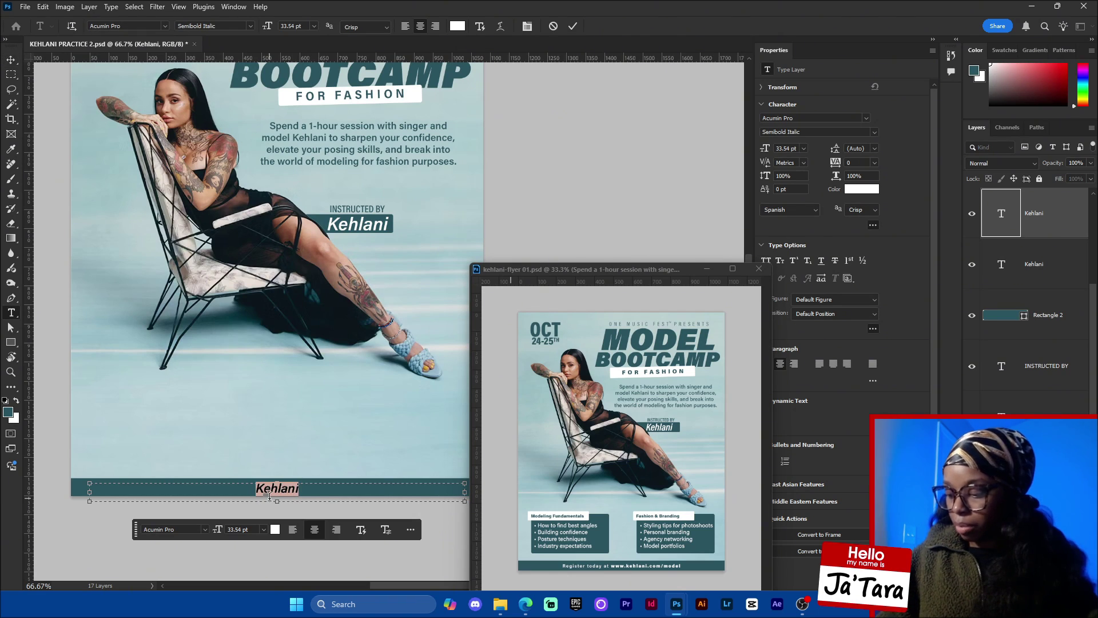
pyautogui.write('Re')
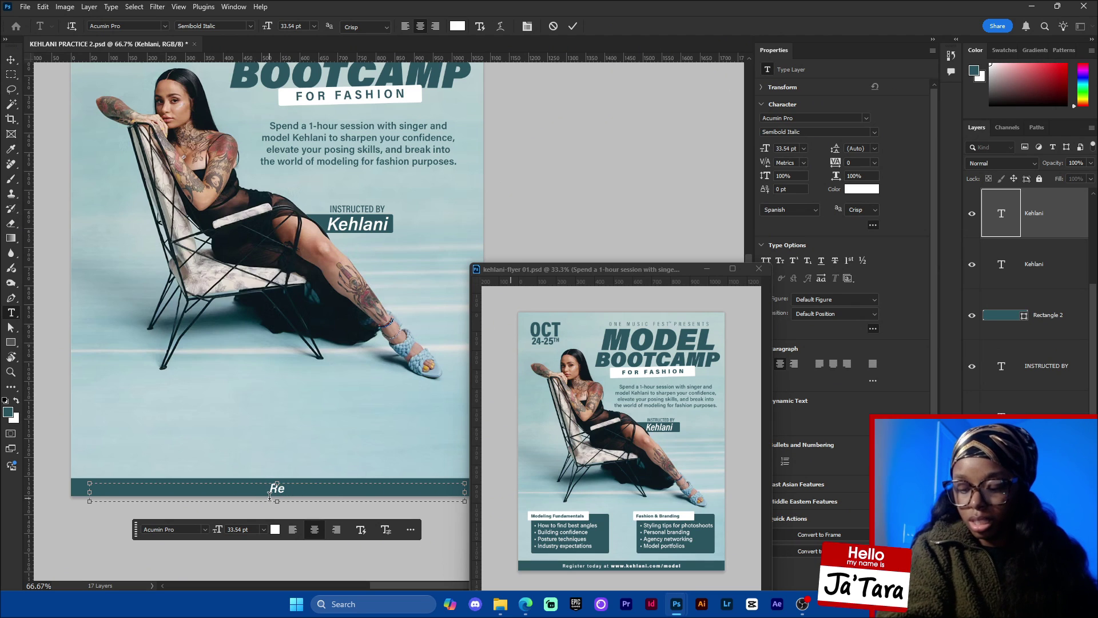
pyautogui.write('gist')
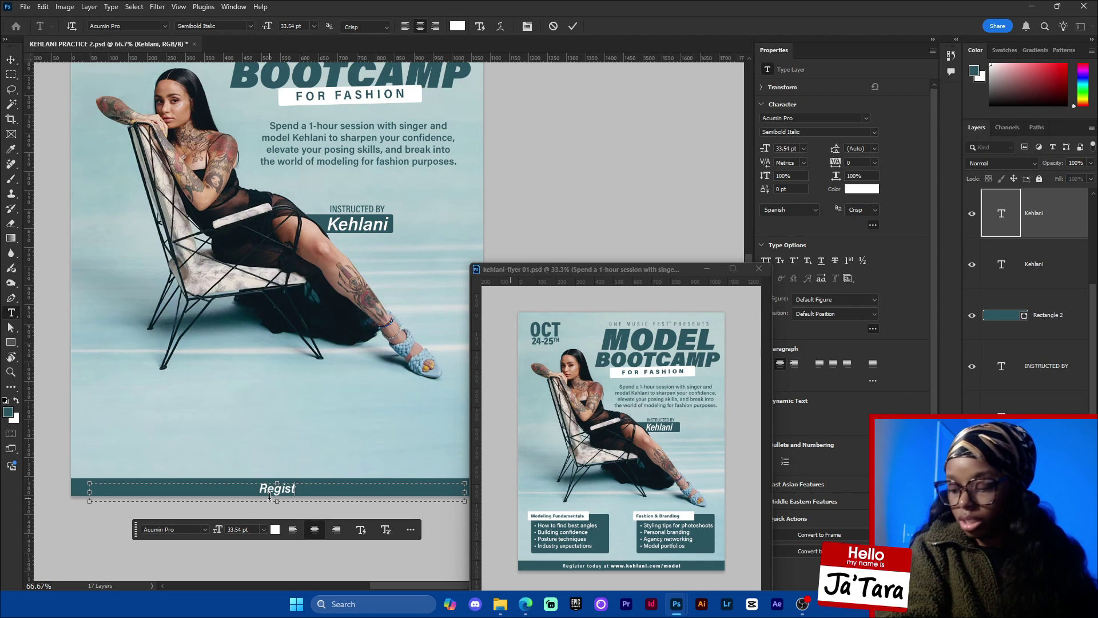
pyautogui.write('er t')
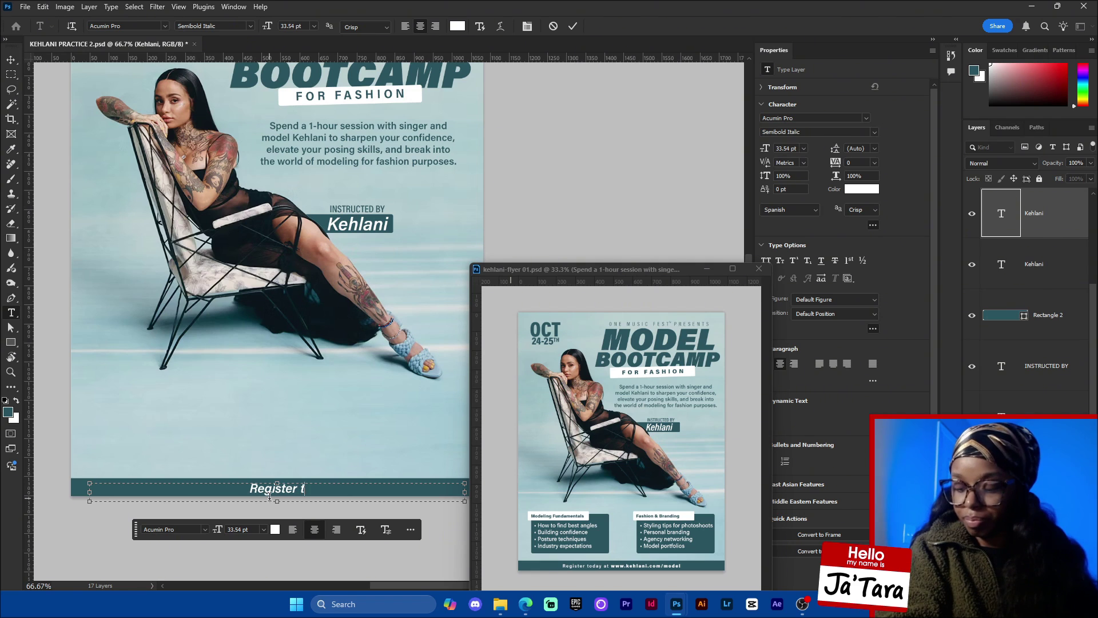
pyautogui.write('oday a')
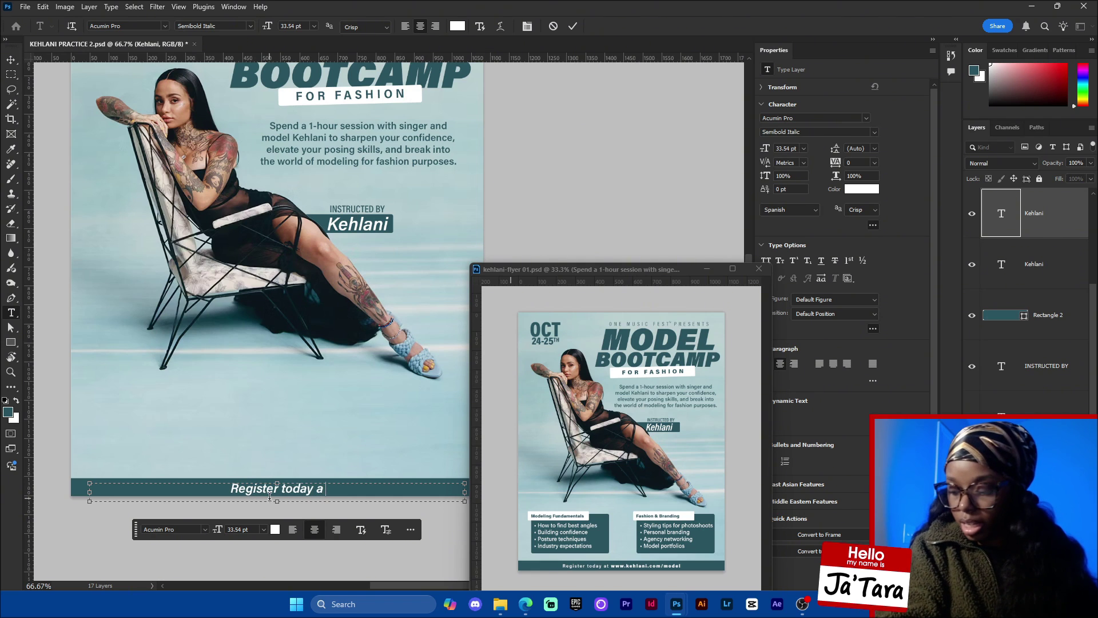
pyautogui.write('t www')
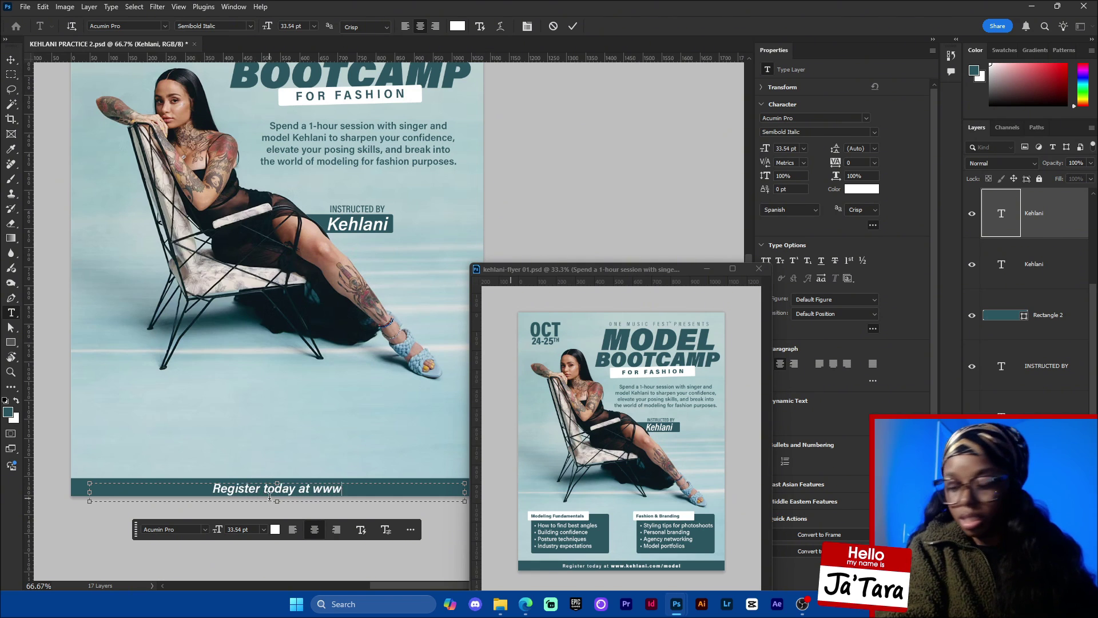
pyautogui.write('.k')
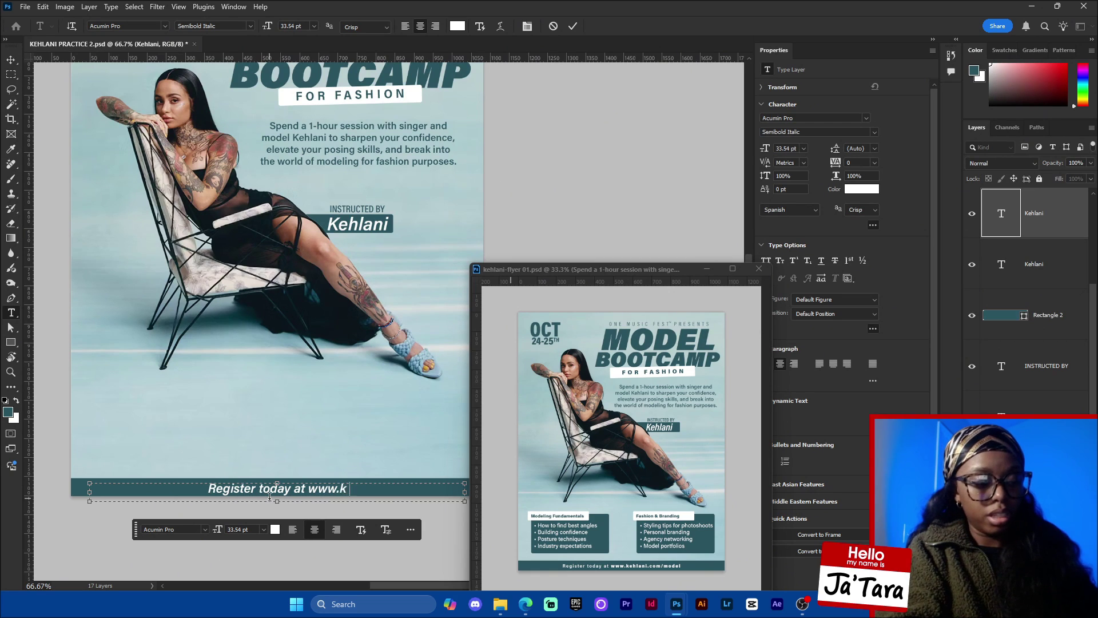
pyautogui.write('ehlani')
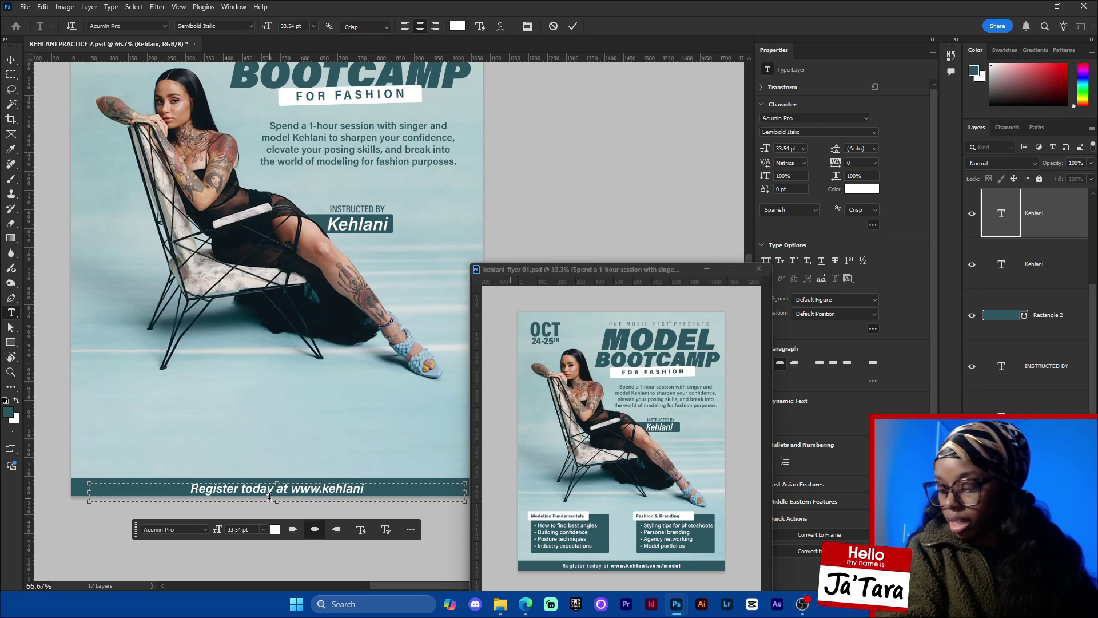
pyautogui.write('.com')
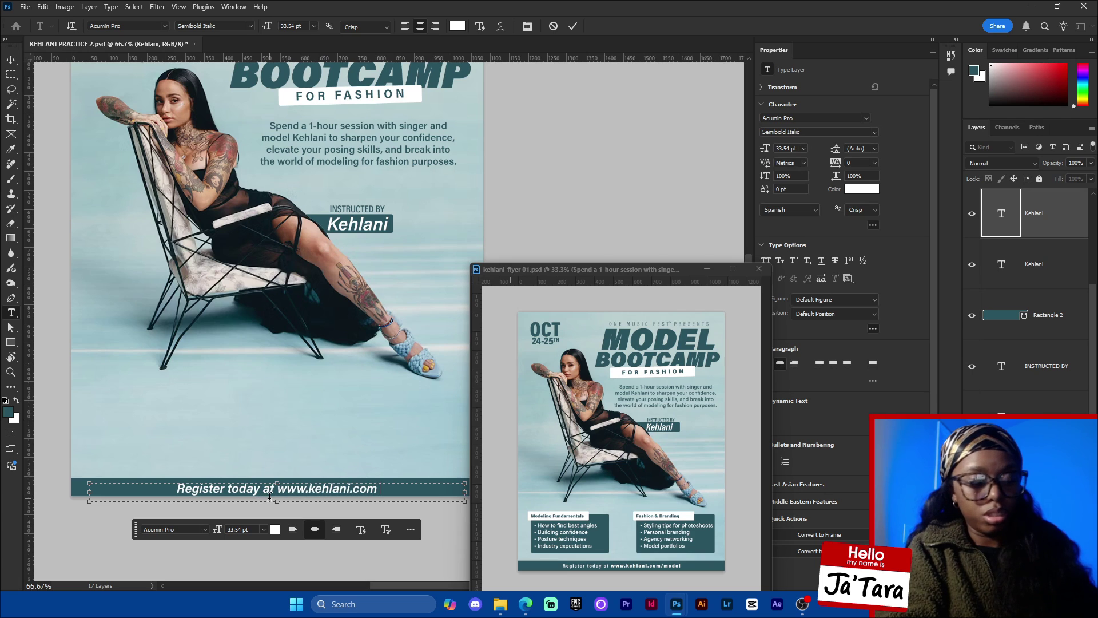
pyautogui.write('/model')
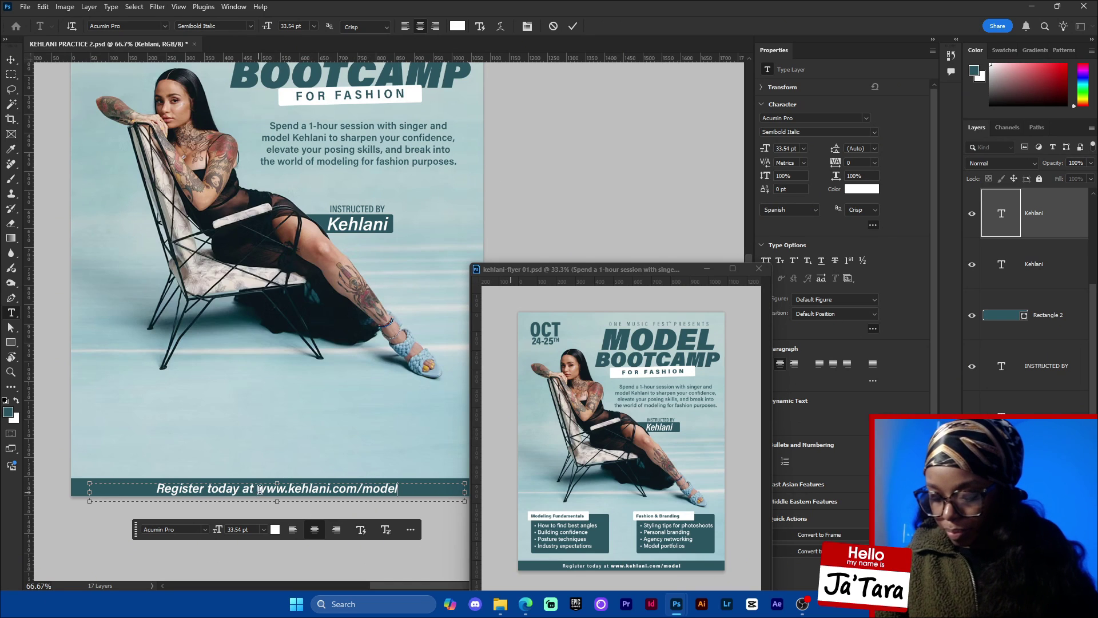
# Try the Medium style of Acumin Pro on the words "Register today at" in the bottom bar.
pyautogui.moveTo(401, 488); pyautogui.dragTo(256, 488)
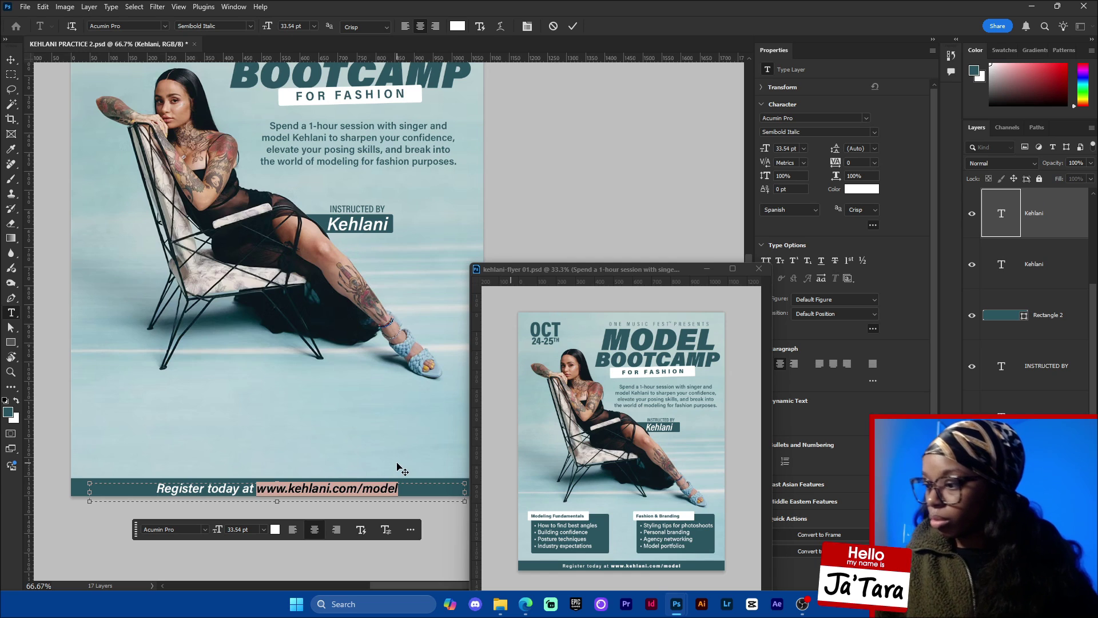
pyautogui.click(256, 489)
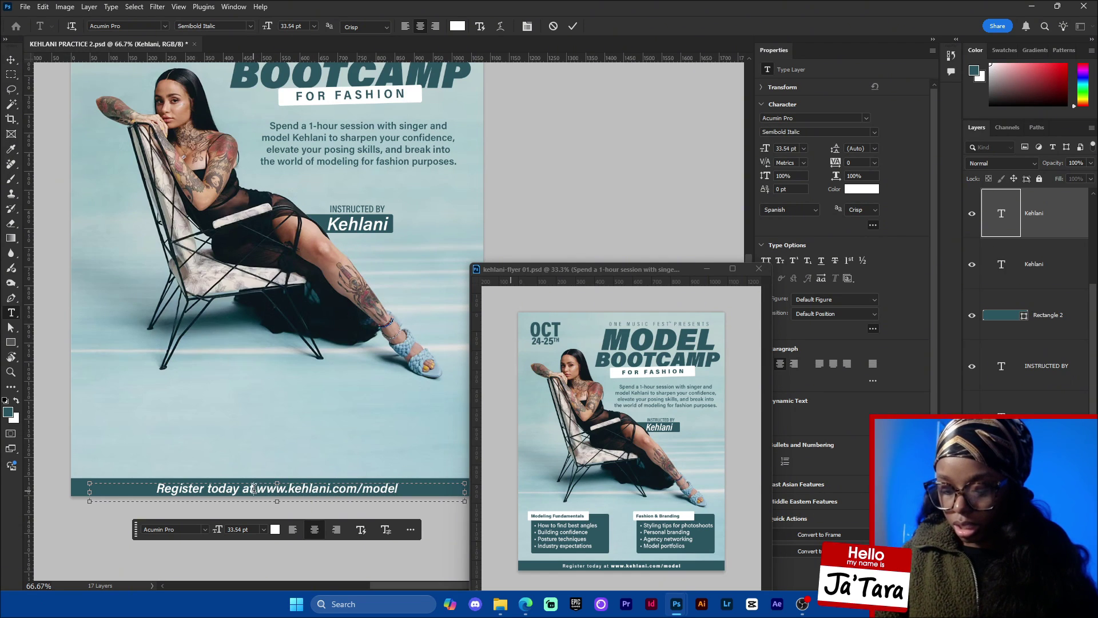
pyautogui.keyDown('shift'); pyautogui.click(155, 488); pyautogui.keyUp('shift')
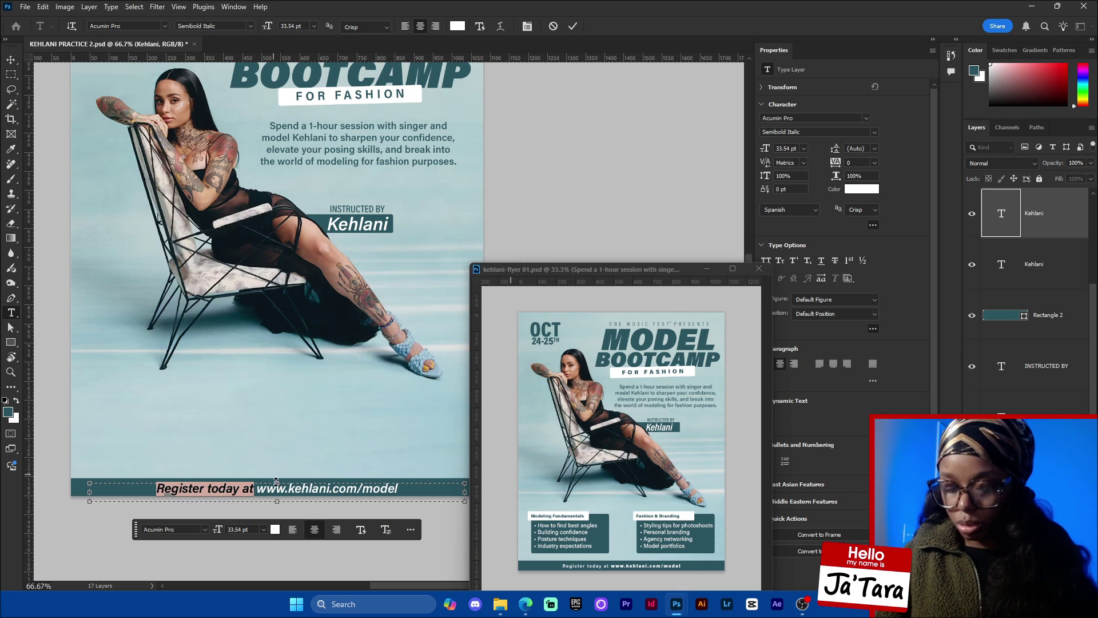
pyautogui.click(253, 490)
pyautogui.moveTo(253, 491); pyautogui.dragTo(158, 478)
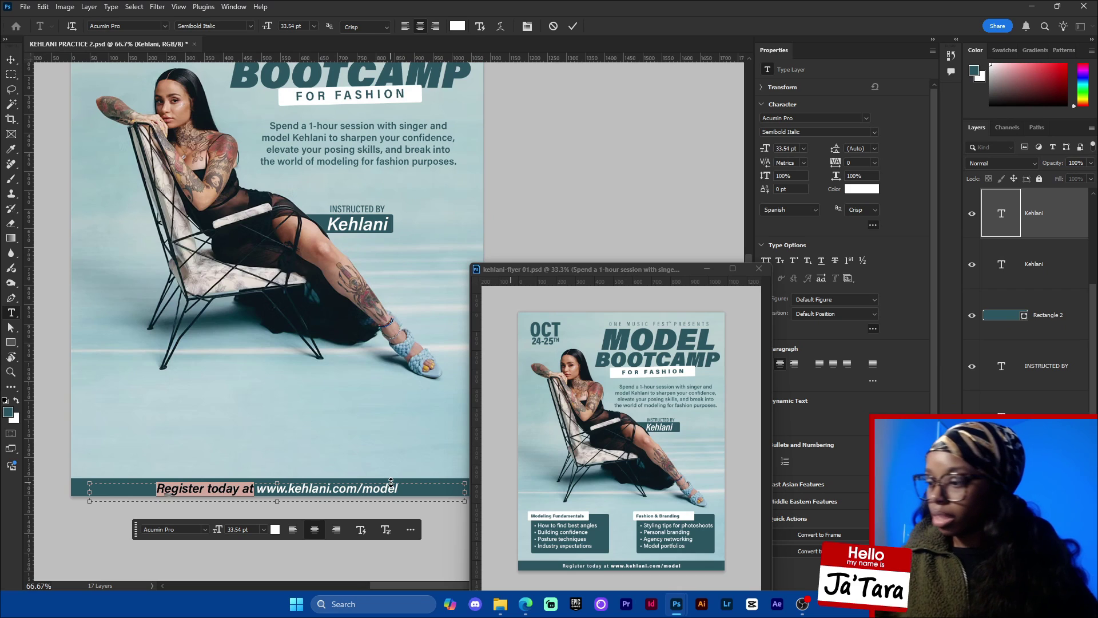
pyautogui.click(869, 131)
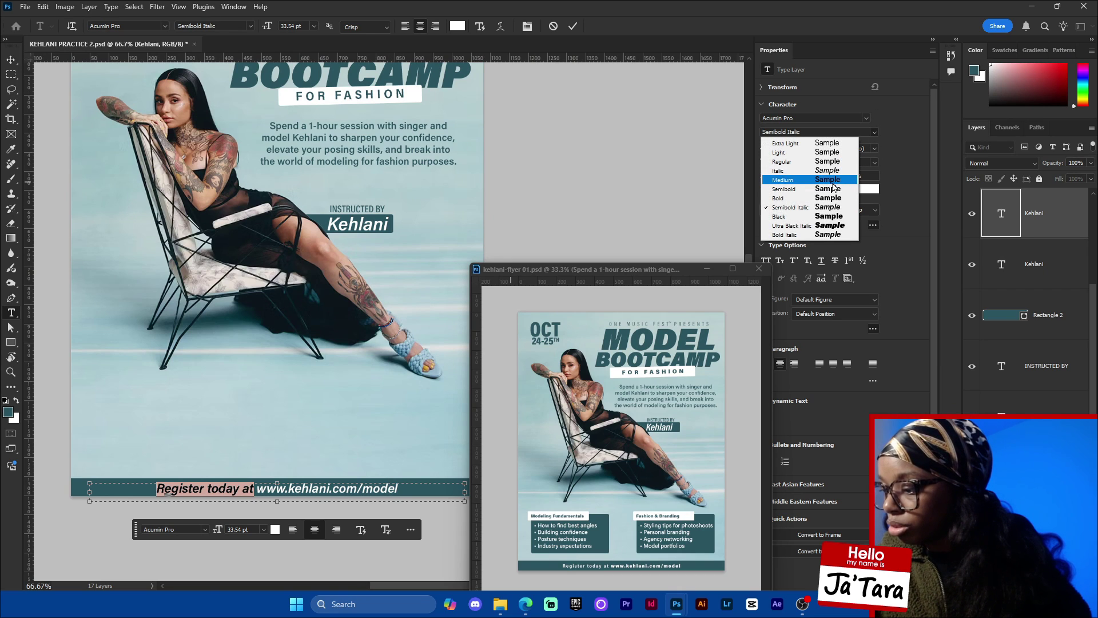
pyautogui.click(833, 181)
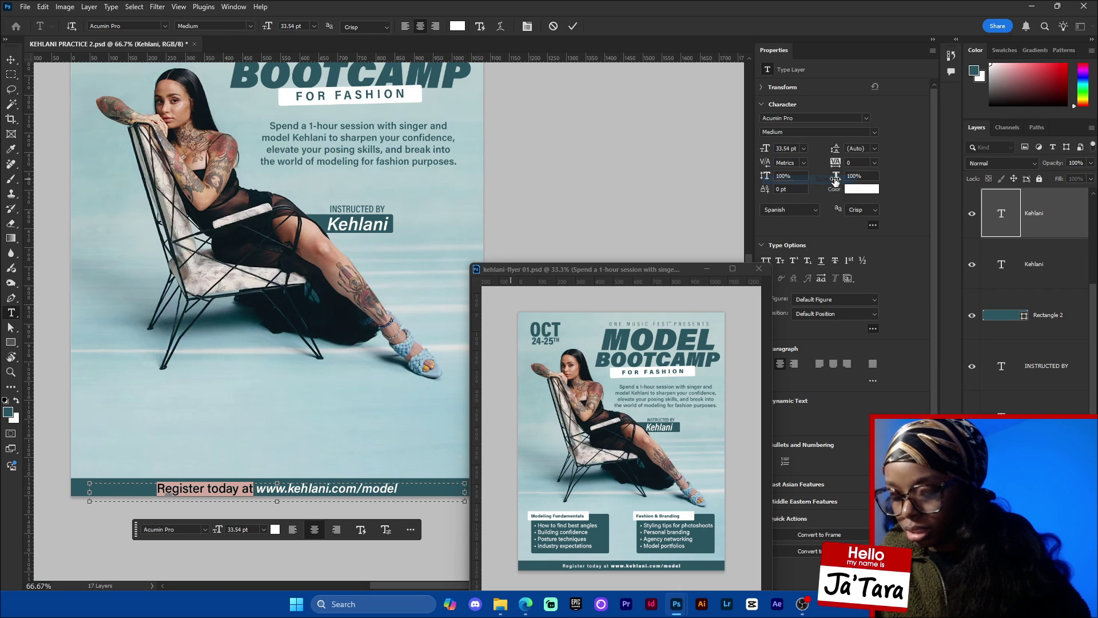
# Set the words "Register today at" in the bottom bar to the Regular style of Acumin Pro.
pyautogui.click(253, 486)
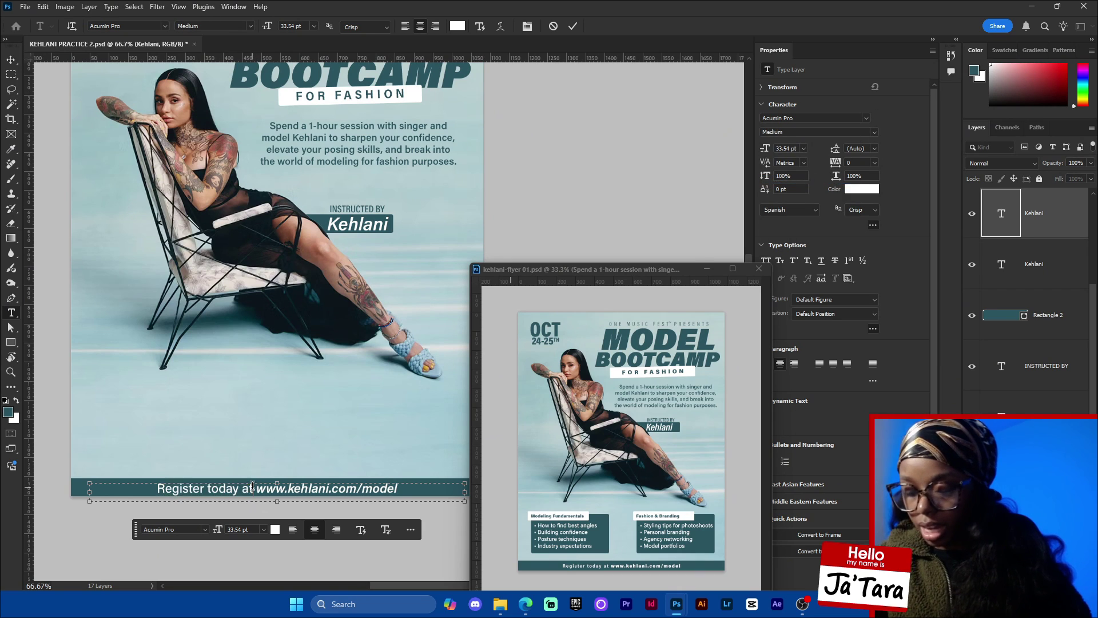
pyautogui.keyDown('shift'); pyautogui.click(157, 488); pyautogui.keyUp('shift')
pyautogui.click(864, 130)
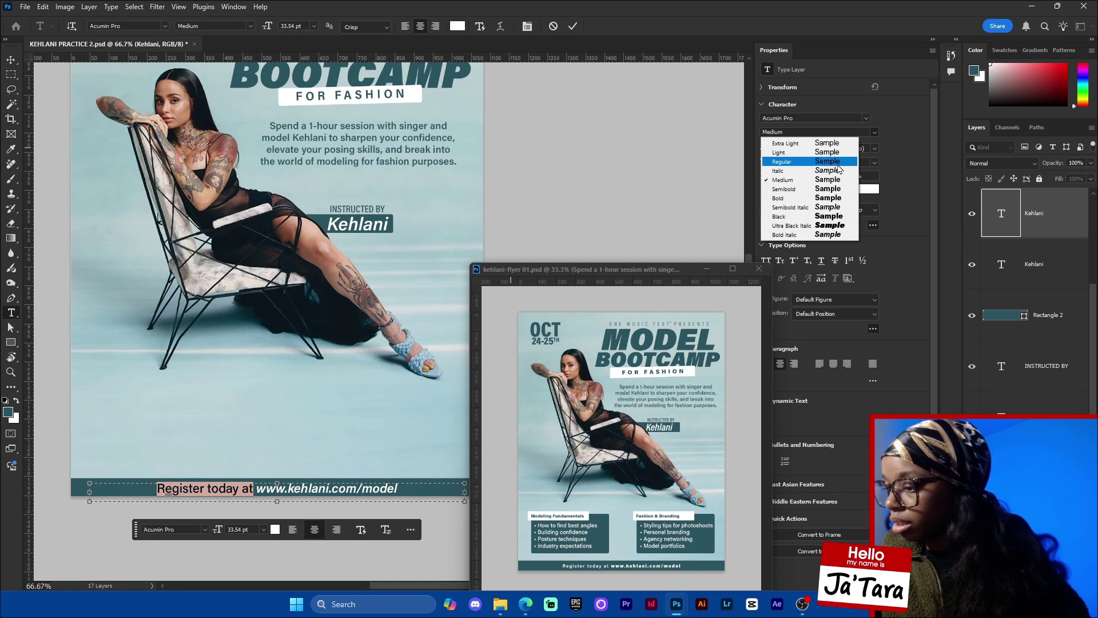
pyautogui.click(835, 166)
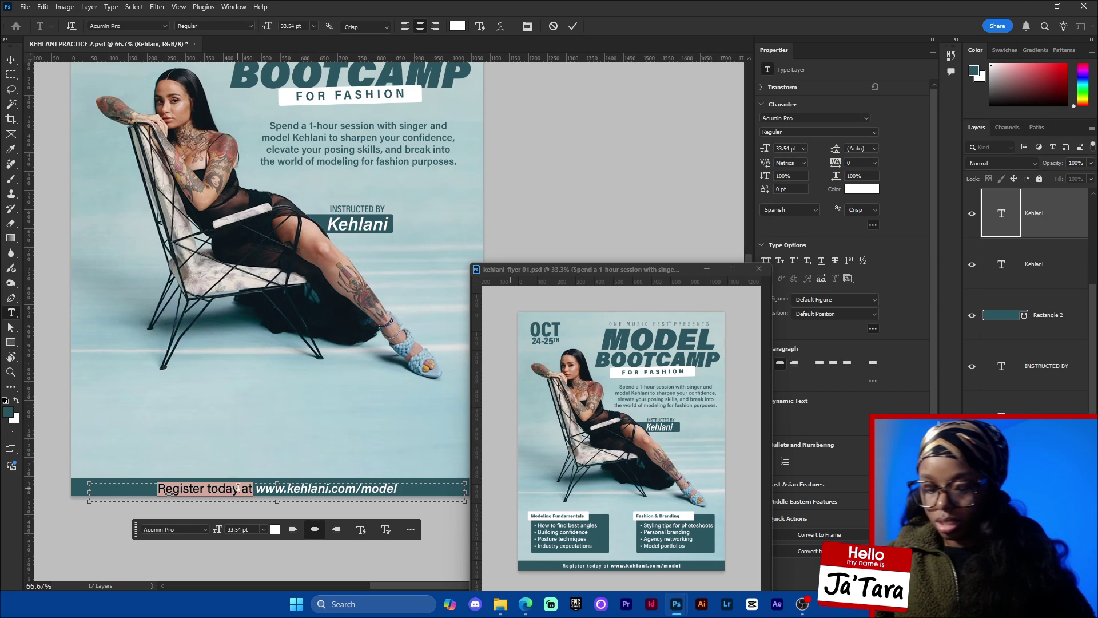
pyautogui.click(238, 484)
pyautogui.click(258, 484)
pyautogui.keyDown('shift'); pyautogui.click(404, 485); pyautogui.keyUp('shift')
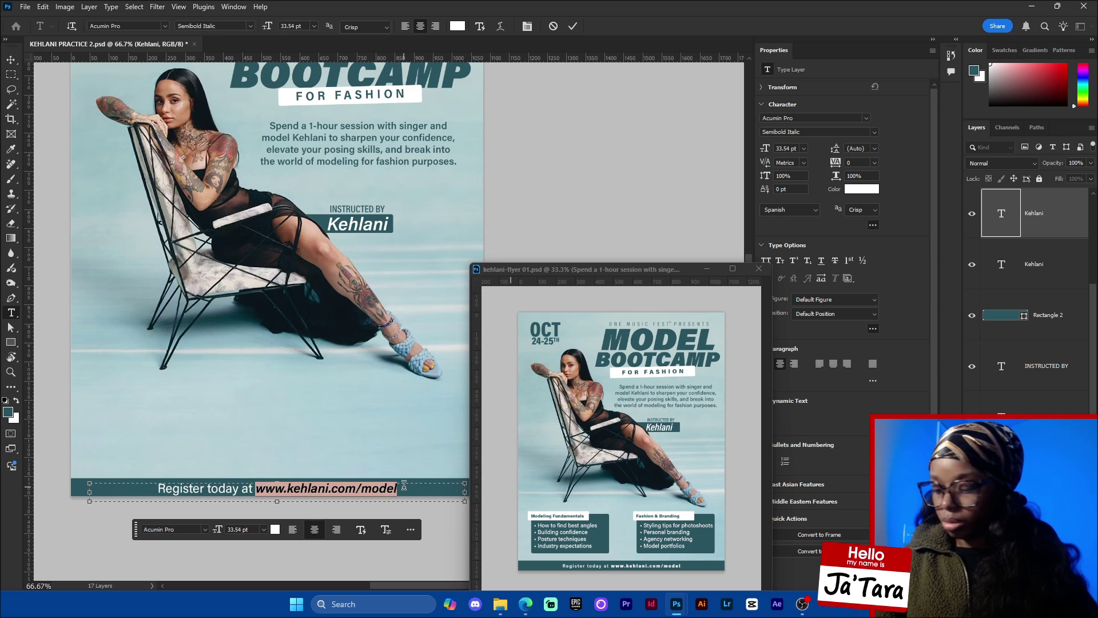
pyautogui.click(874, 136)
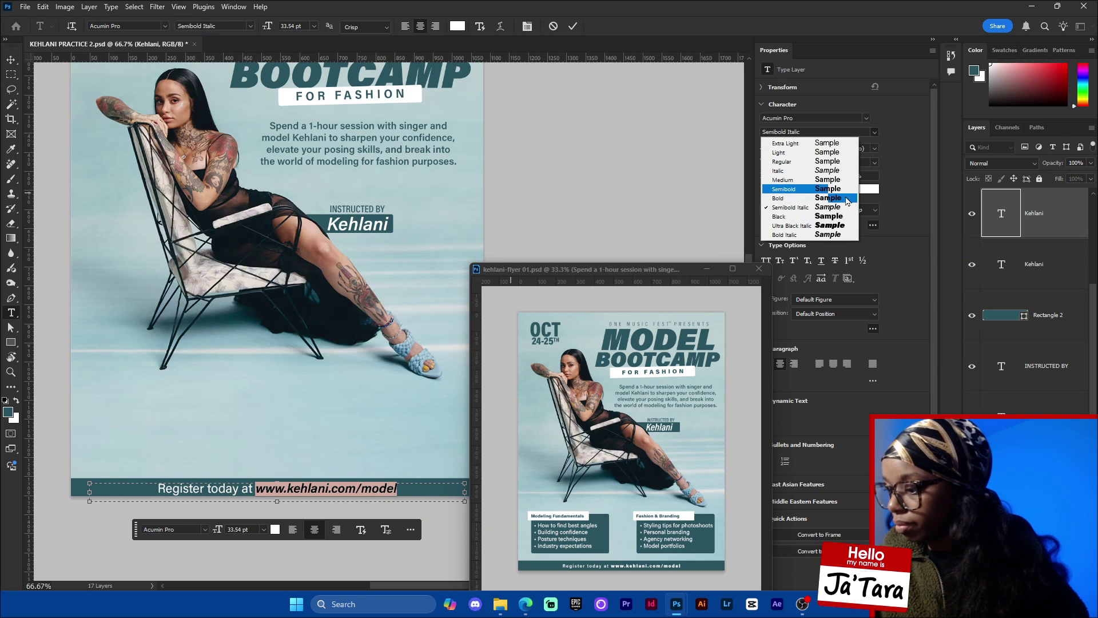
pyautogui.click(845, 235)
pyautogui.click(406, 485)
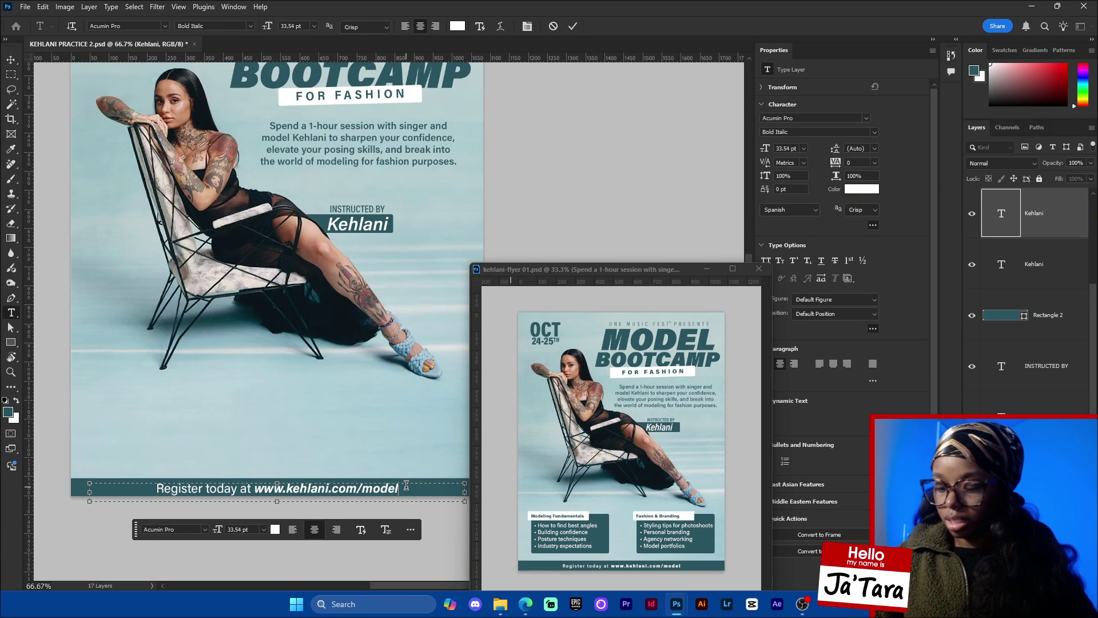
pyautogui.click(572, 26)
pyautogui.press('v')
pyautogui.click(450, 533)
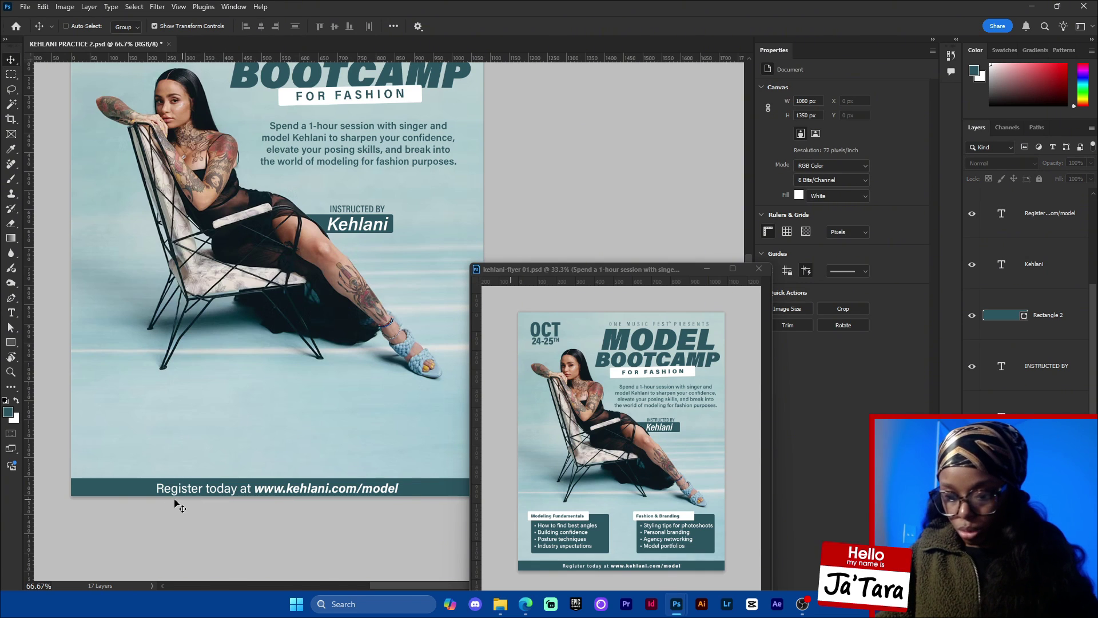
# Nudge the registration text line up about 13 px on the flyer.
pyautogui.keyDown('ctrl'); pyautogui.click(378, 488); pyautogui.keyUp('ctrl')
pyautogui.press('Up')
pyautogui.press('Up')
pyautogui.press('Up')
pyautogui.press('Up')
pyautogui.press('Up')
pyautogui.press('Up')
pyautogui.press('Up')
pyautogui.press('Up')
pyautogui.press('Up')
pyautogui.press('Up')
pyautogui.press('Up')
pyautogui.press('Up')
pyautogui.press('Up')
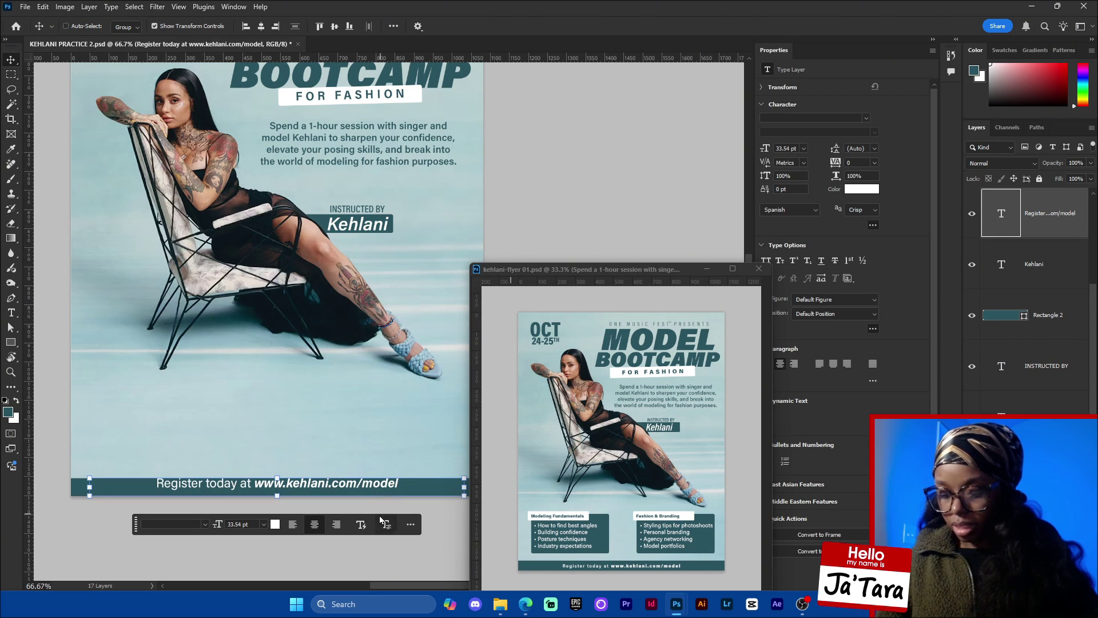
# Raise the teal bottom bar to about Y 1285 px so it sits evenly behind the registration text.
pyautogui.keyDown('ctrl'); pyautogui.click(83, 555); pyautogui.keyUp('ctrl')
pyautogui.keyDown('ctrl'); pyautogui.click(101, 486); pyautogui.keyUp('ctrl')
pyautogui.moveTo(432, 502); pyautogui.dragTo(431, 496)
pyautogui.press('Up')
pyautogui.press('Up')
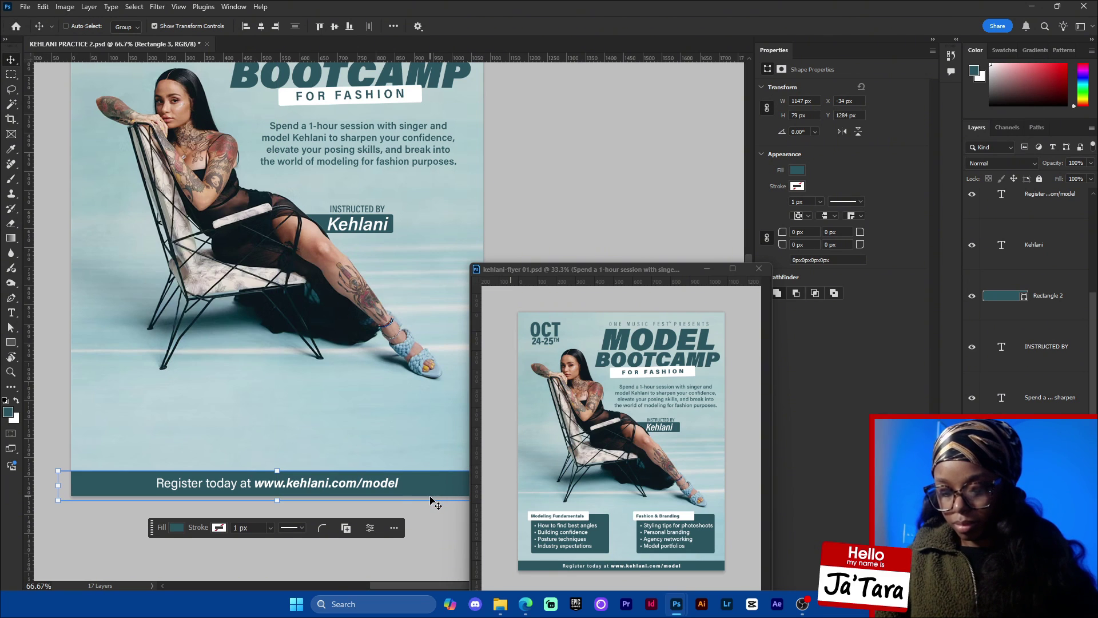
pyautogui.press('Down')
pyautogui.click(443, 540)
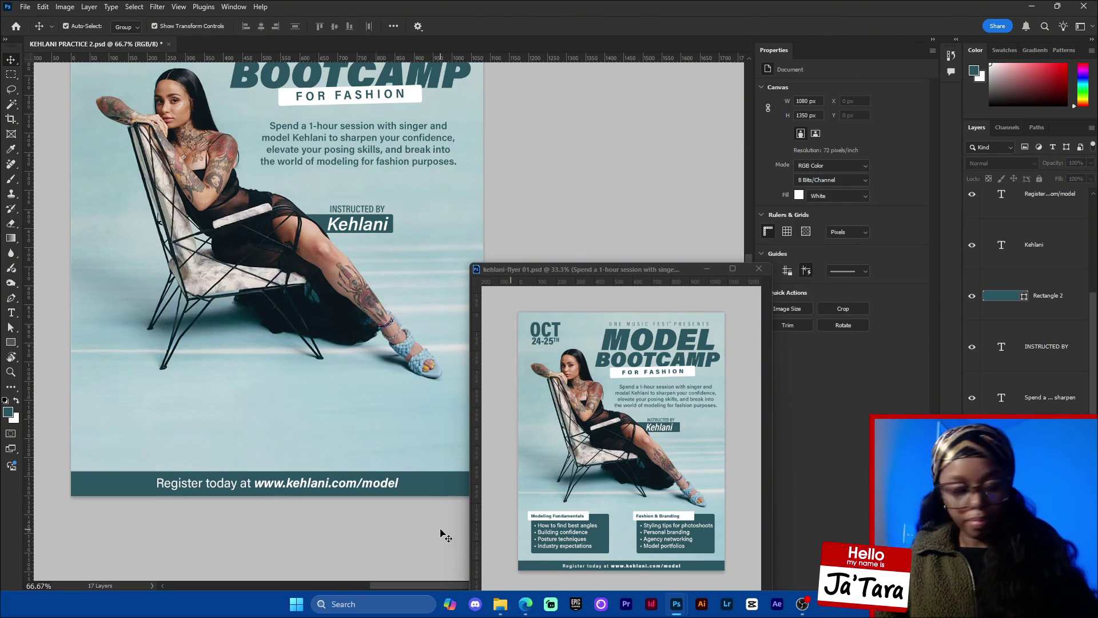
# Draw a teal rectangle about 461 × 214 px below the chair, above the left part of the registration bar.
pyautogui.moveTo(407, 531); pyautogui.dragTo(369, 528)
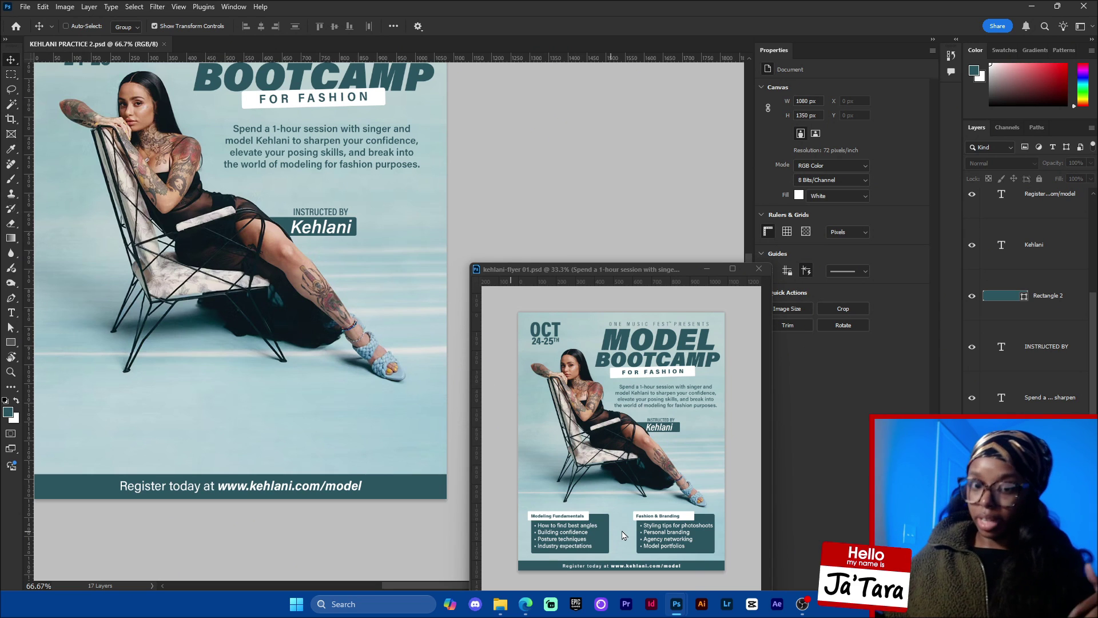
pyautogui.moveTo(247, 518); pyautogui.dragTo(305, 498)
pyautogui.click(10, 343)
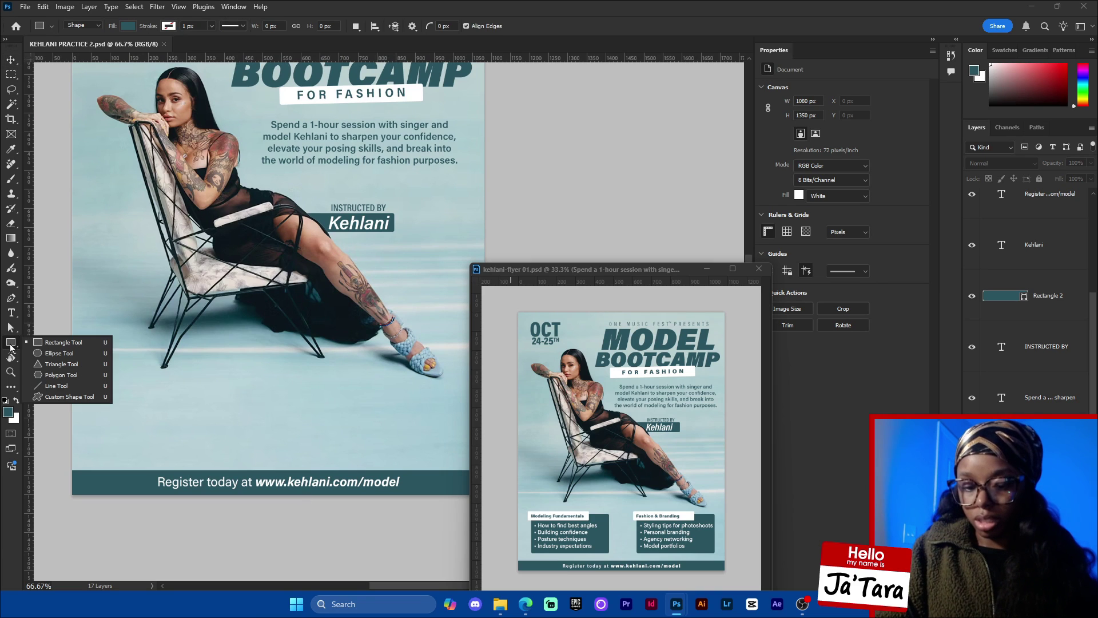
pyautogui.click(58, 337)
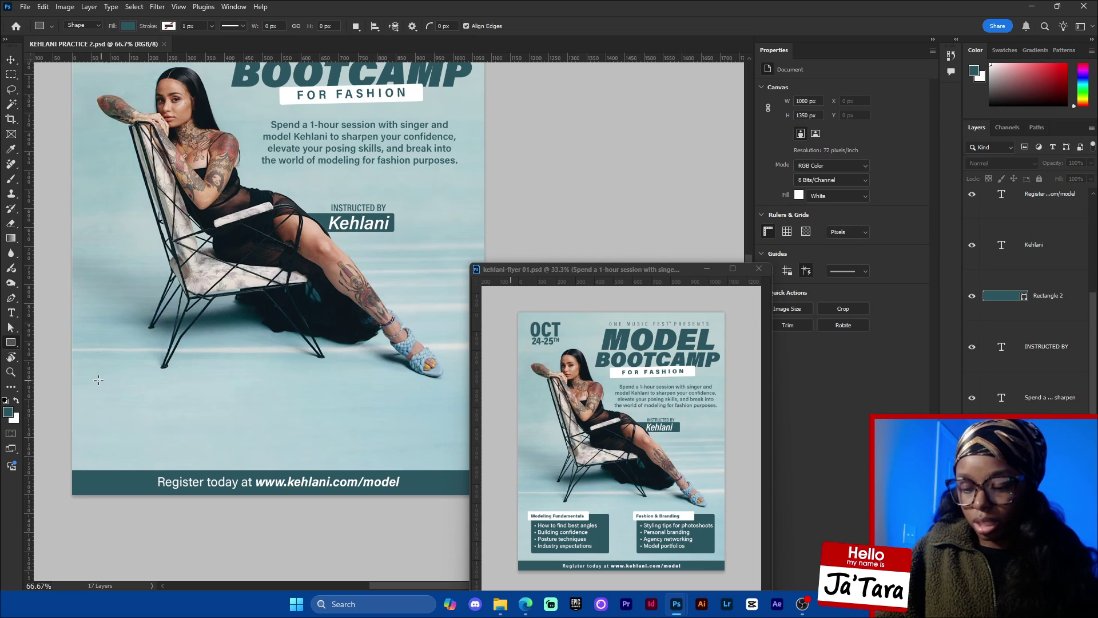
pyautogui.moveTo(95, 375); pyautogui.dragTo(271, 455)
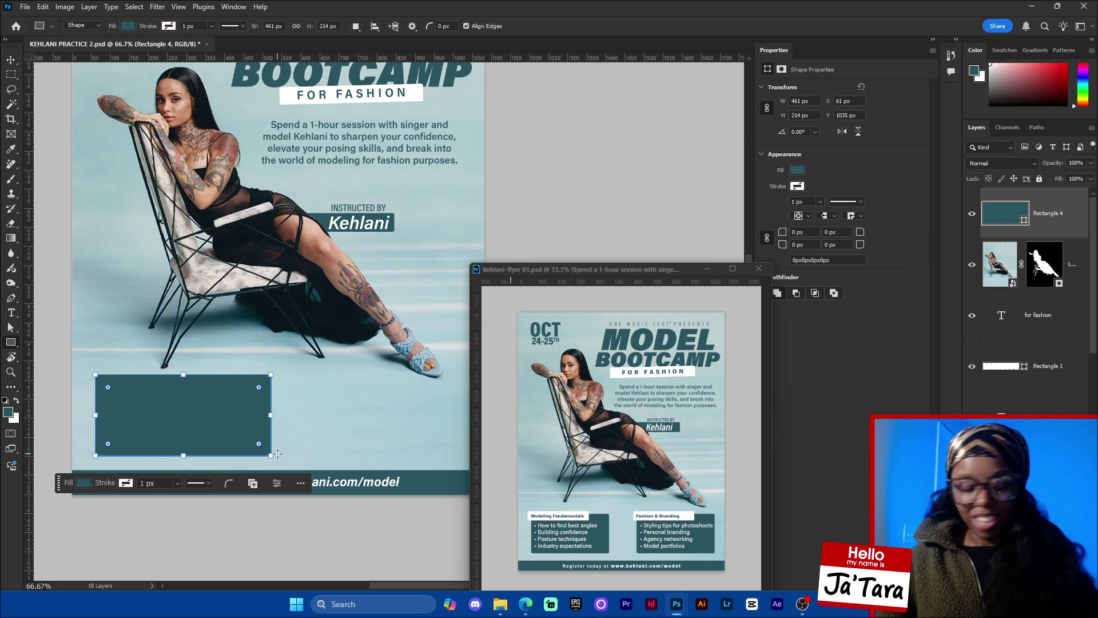
# Duplicate the teal rectangle to its right and fill the copy with white.
pyautogui.press('v')
pyautogui.moveTo(219, 427); pyautogui.dragTo(402, 402)
pyautogui.click(798, 171)
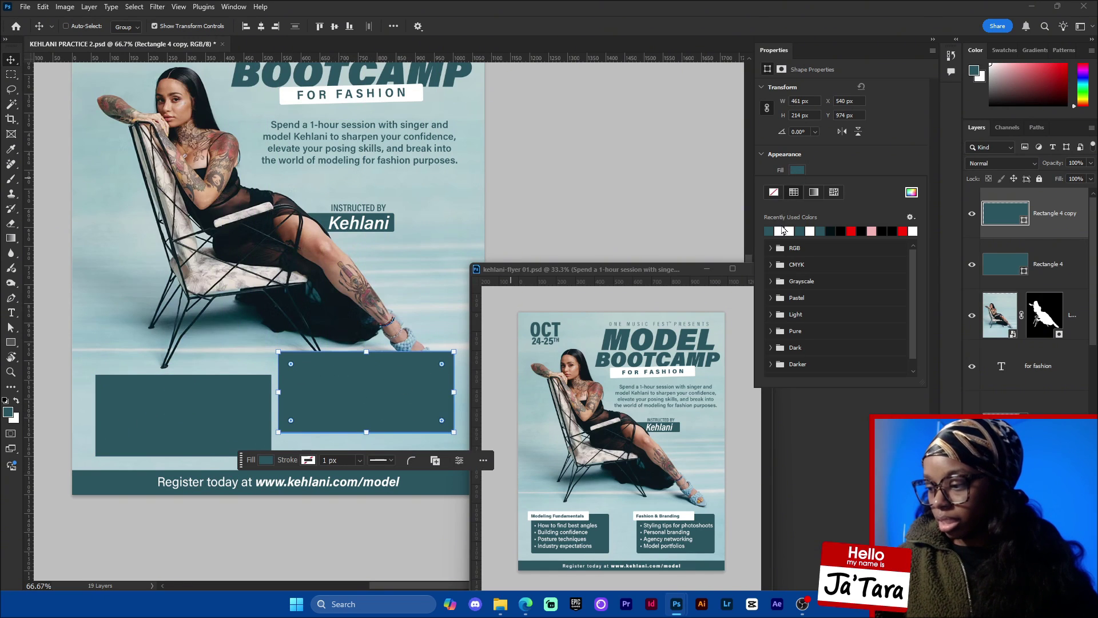
pyautogui.click(789, 231)
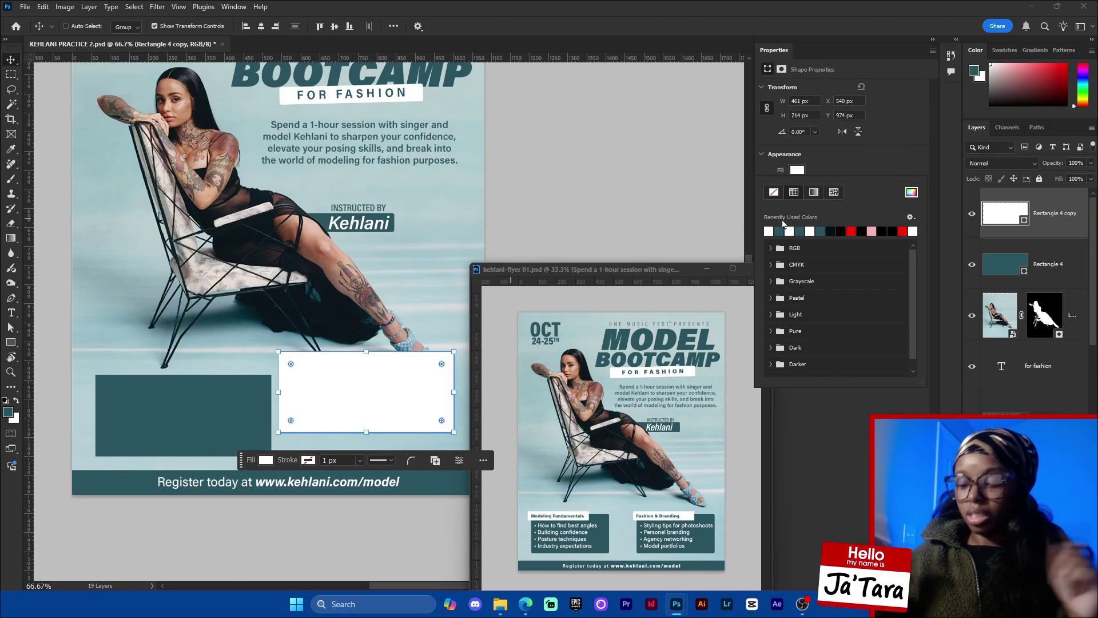
# Undo a trial height reduction of the white rectangle copy and delete that copy.
pyautogui.click(368, 432)
pyautogui.moveTo(367, 432)
pyautogui.mouseDown()
pyautogui.moveTo(369, 377)
pyautogui.moveTo(370, 414)
pyautogui.mouseUp()
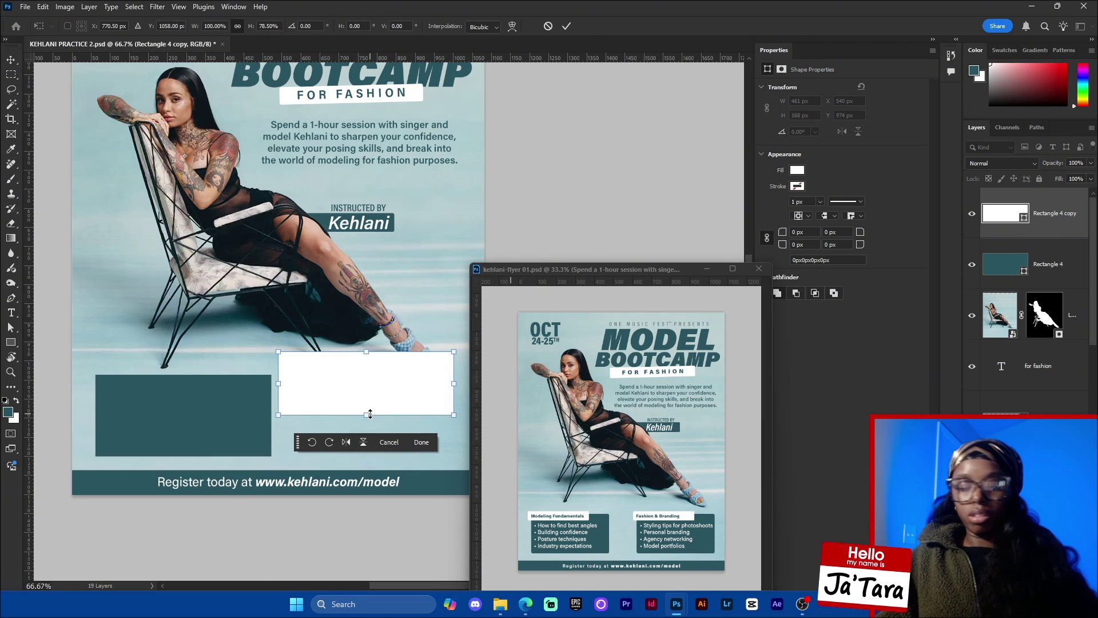
pyautogui.hotkey('ctrl', 'z')
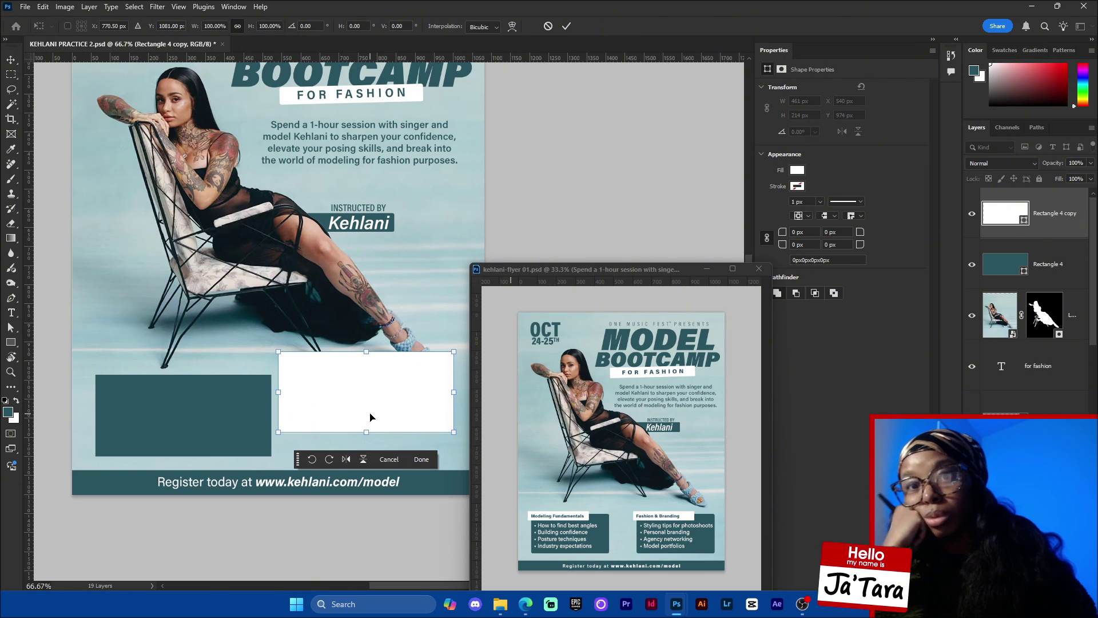
pyautogui.click(422, 459)
pyautogui.press('Delete')
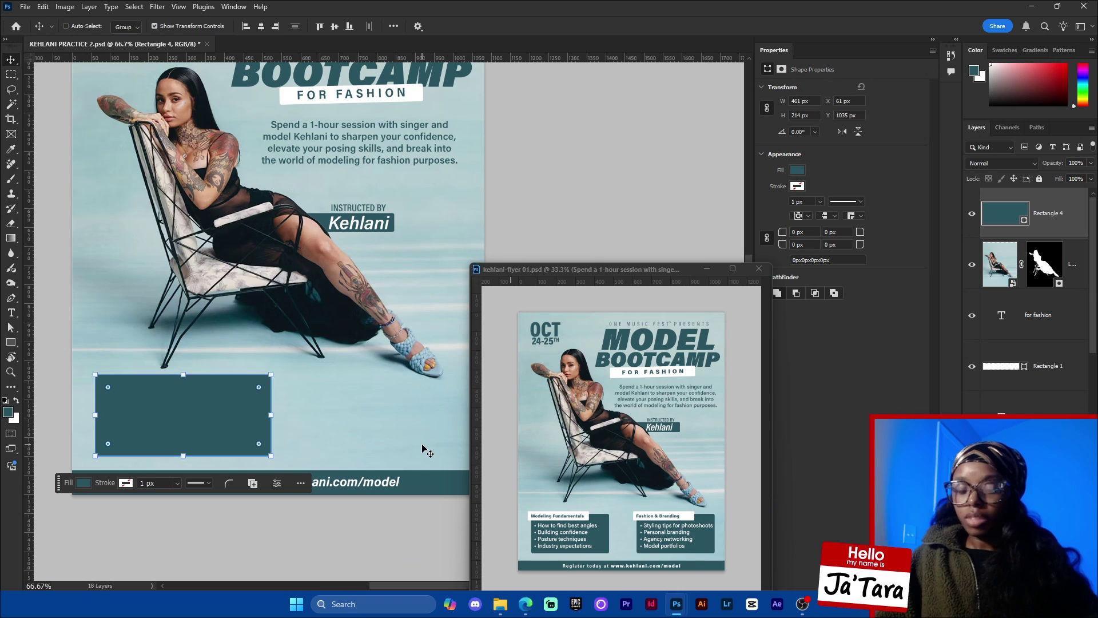
# Duplicate the teal rectangle up and to its right, and fill the copy with white.
pyautogui.moveTo(184, 422); pyautogui.dragTo(400, 385)
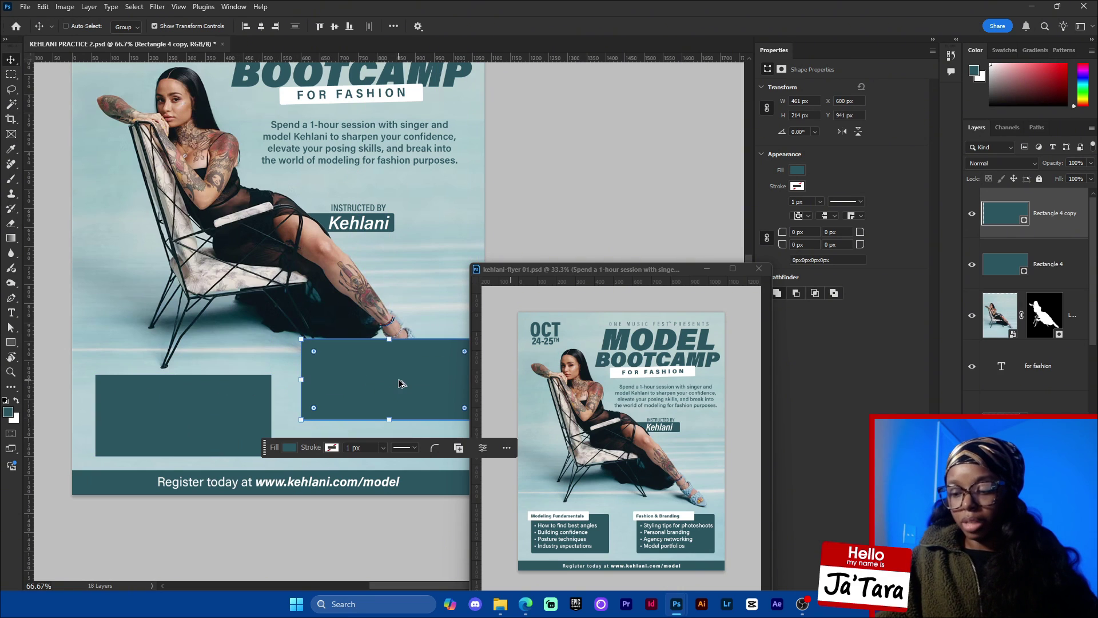
pyautogui.click(797, 170)
pyautogui.click(769, 231)
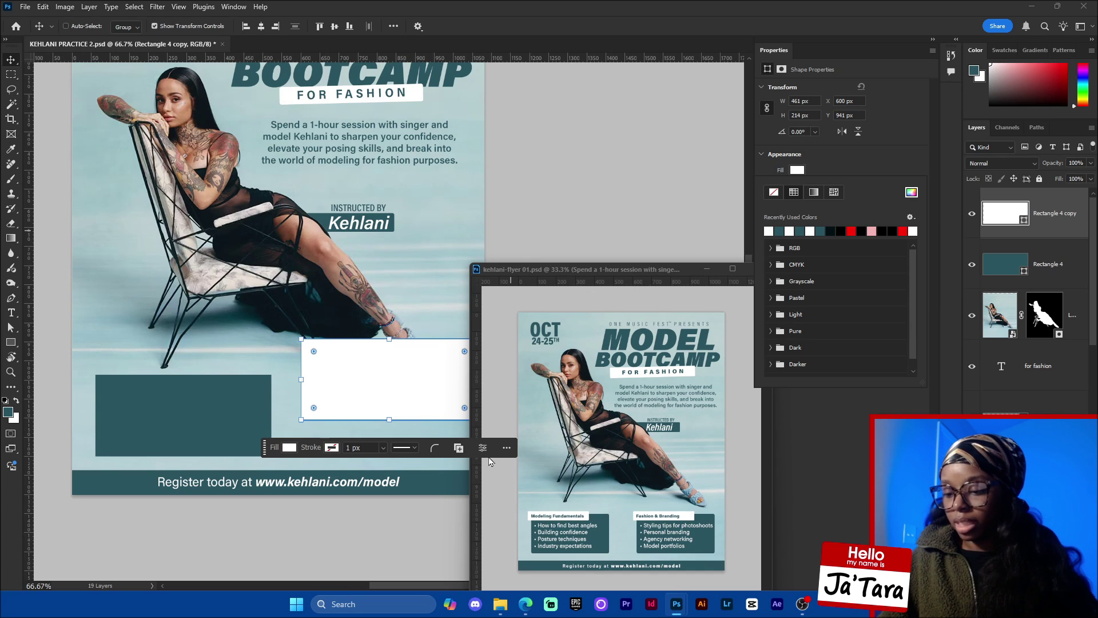
# Resize the white rectangle to about 227 × 43 px and place it over the teal rectangle's upper-left corner.
pyautogui.moveTo(407, 401); pyautogui.dragTo(345, 371)
pyautogui.hotkey('ctrl', 't')
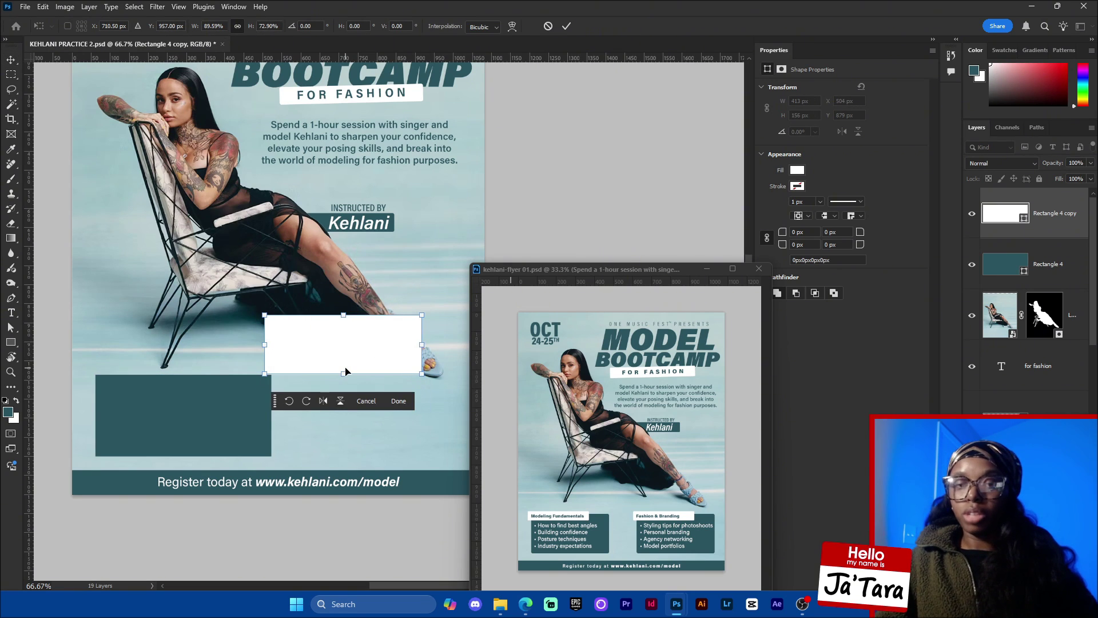
pyautogui.hotkey('ctrl', 'z')
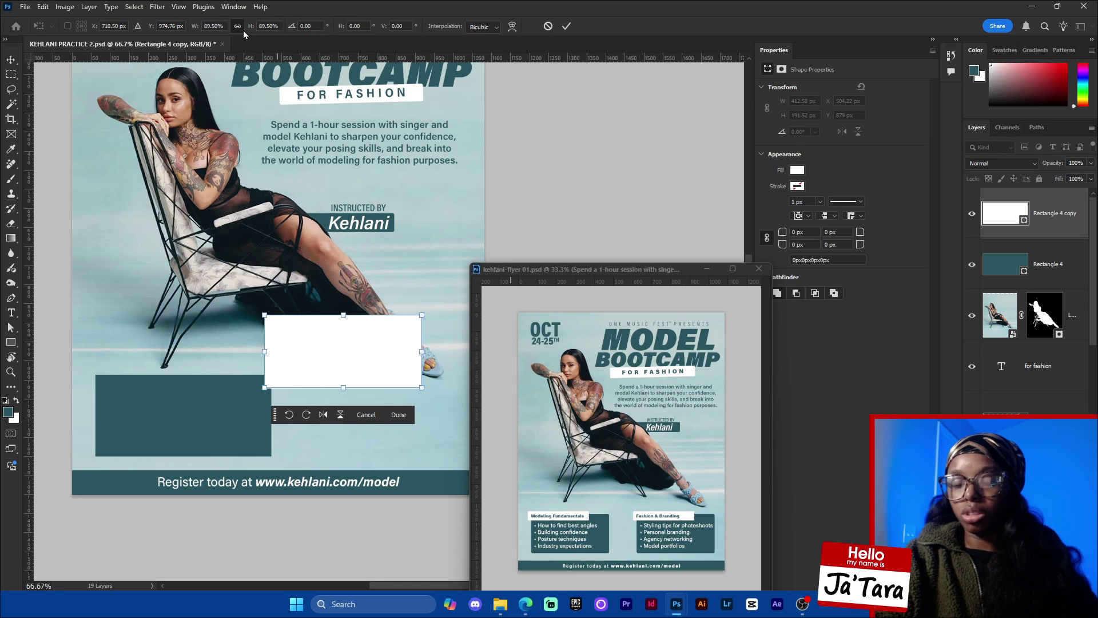
pyautogui.moveTo(343, 386); pyautogui.dragTo(346, 330)
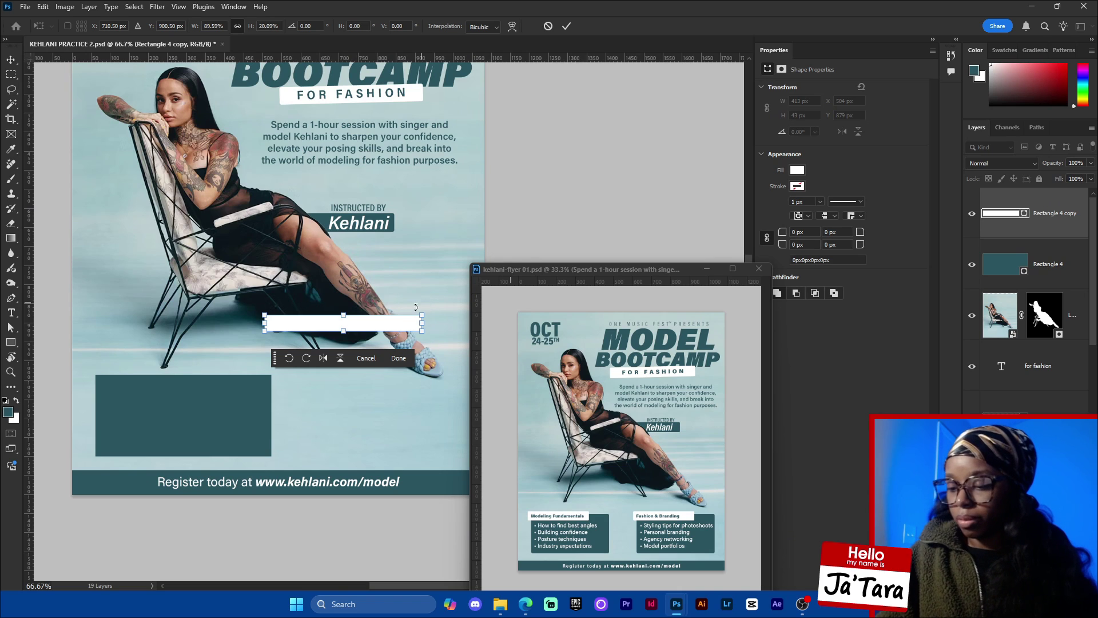
pyautogui.moveTo(422, 321); pyautogui.dragTo(149, 380)
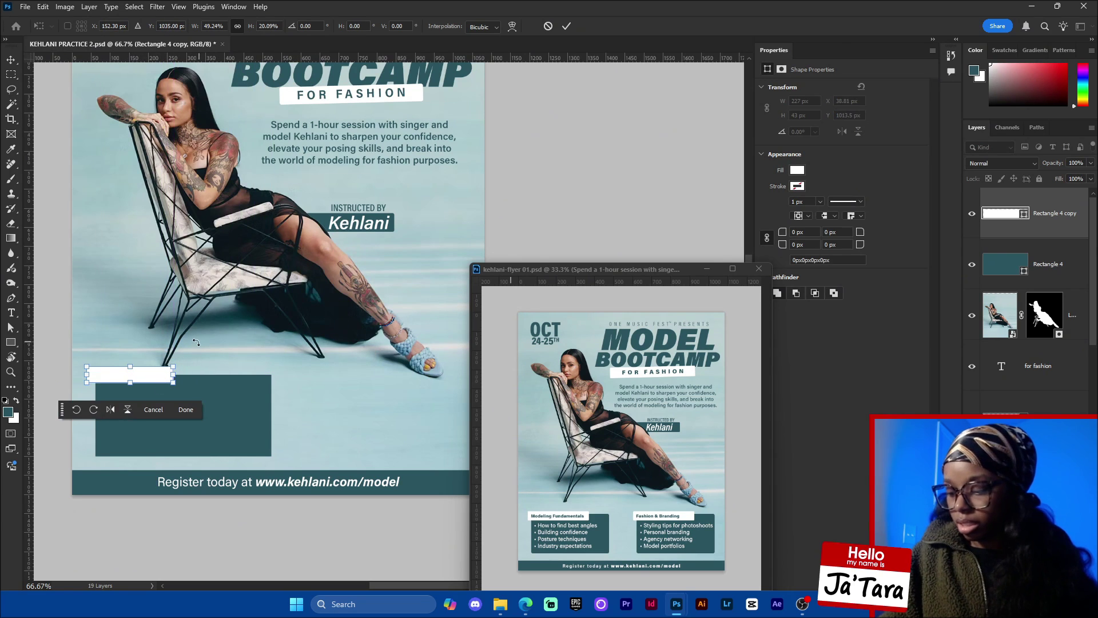
pyautogui.click(186, 409)
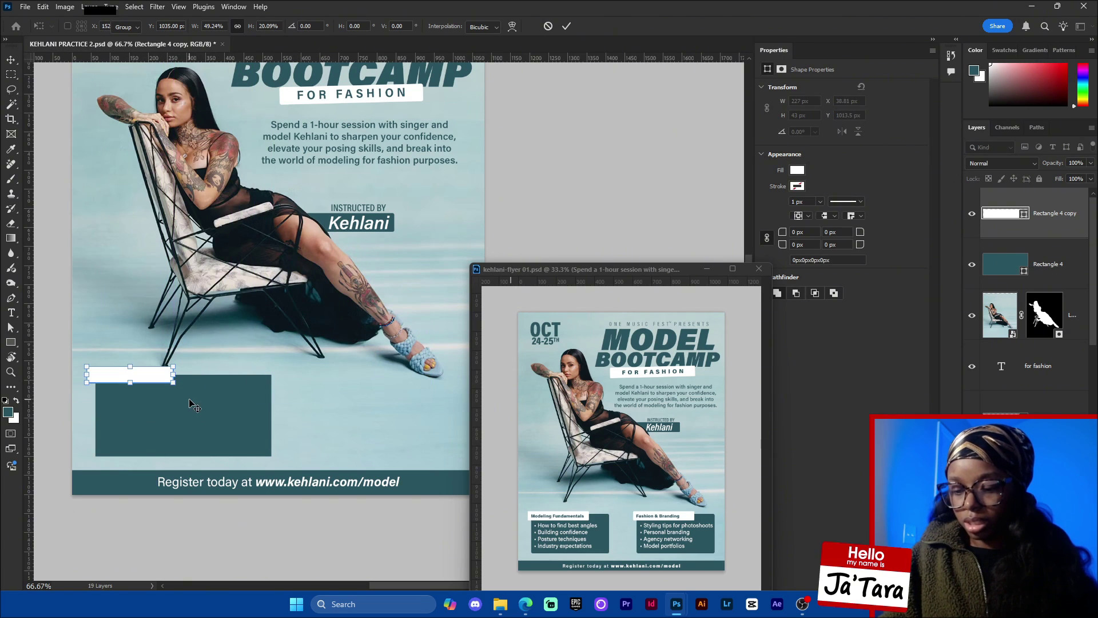
# Move both rectangles slightly down and reduce the teal rectangle's height to about 184 px from its lower edge.
pyautogui.keyDown('ctrl'); pyautogui.keyDown('shift'); pyautogui.click(228, 434); pyautogui.keyUp('shift'); pyautogui.keyUp('ctrl')
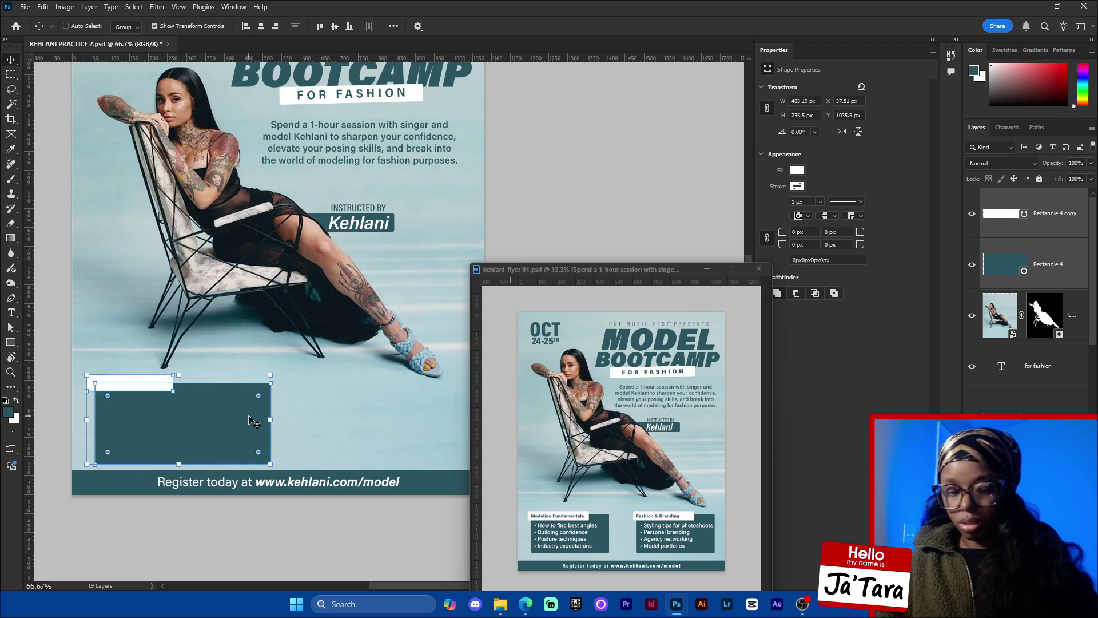
pyautogui.hotkey('ctrl', '-')
pyautogui.moveTo(400, 507); pyautogui.dragTo(395, 538)
pyautogui.keyDown('ctrl'); pyautogui.click(262, 538); pyautogui.keyUp('ctrl')
pyautogui.keyDown('ctrl'); pyautogui.click(253, 435); pyautogui.keyUp('ctrl')
pyautogui.hotkey('ctrl', 't')
pyautogui.moveTo(244, 455); pyautogui.dragTo(243, 445)
pyautogui.press('Return')
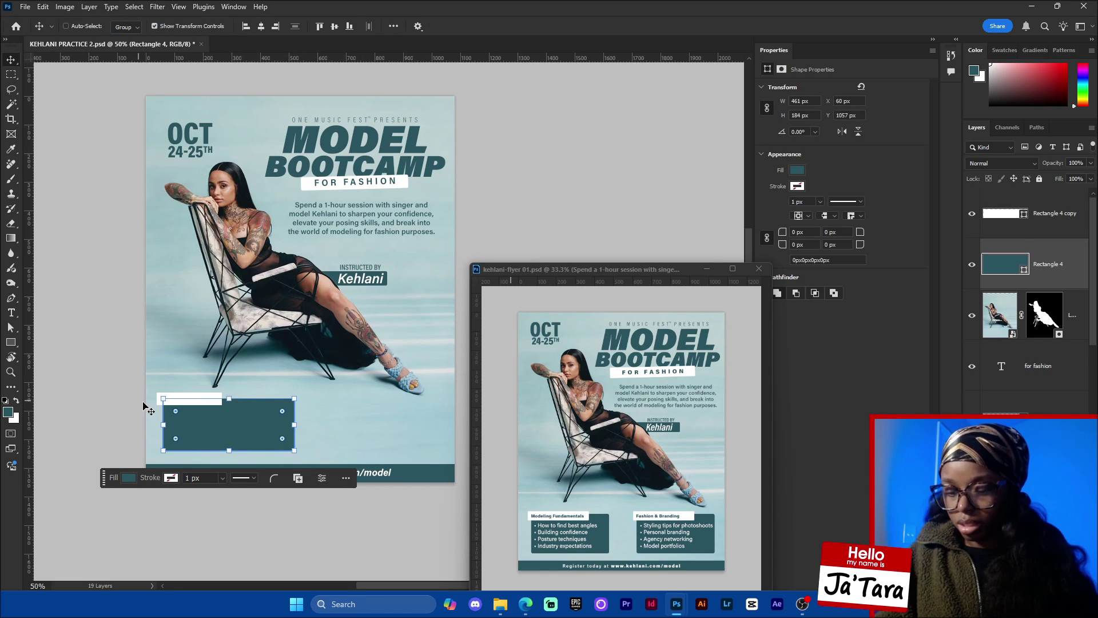
# Move the white and teal rectangles together to about X 57.81 px, Y 1052.5 px, just above the registration bar.
pyautogui.click(230, 322)
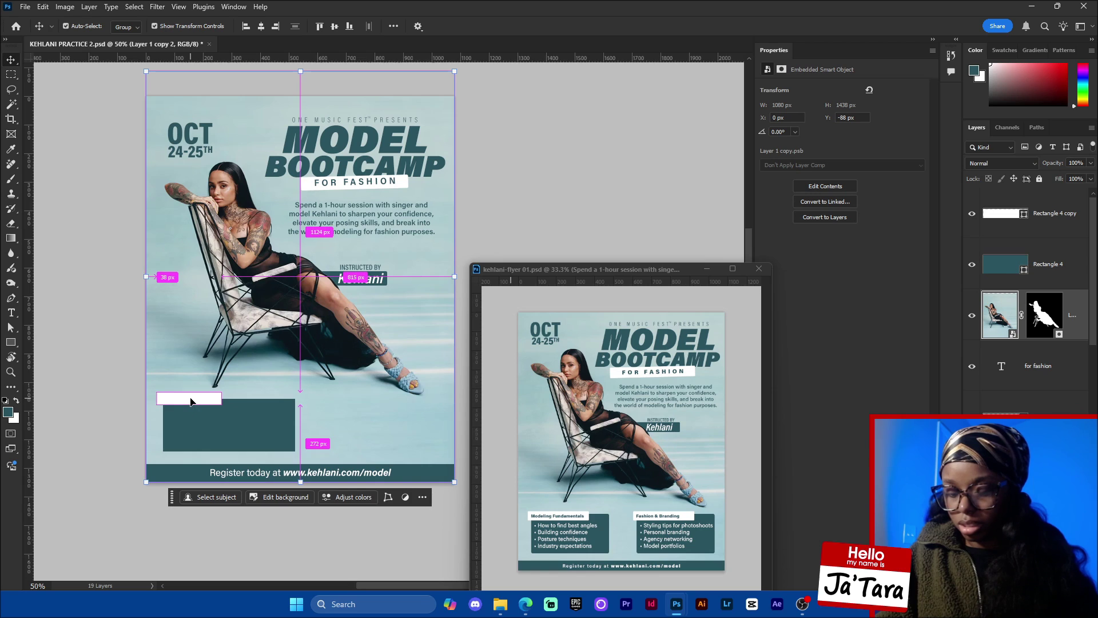
pyautogui.keyDown('ctrl'); pyautogui.click(215, 396); pyautogui.keyUp('ctrl')
pyautogui.keyDown('ctrl'); pyautogui.keyDown('shift'); pyautogui.click(263, 419); pyautogui.keyUp('shift'); pyautogui.keyUp('ctrl')
pyautogui.moveTo(263, 419); pyautogui.dragTo(262, 425)
pyautogui.press('Up')
pyautogui.press('Up')
pyautogui.press('Up')
pyautogui.press('Up')
pyautogui.press('Up')
pyautogui.press('Up')
pyautogui.press('Up')
pyautogui.press('Up')
pyautogui.press('Up')
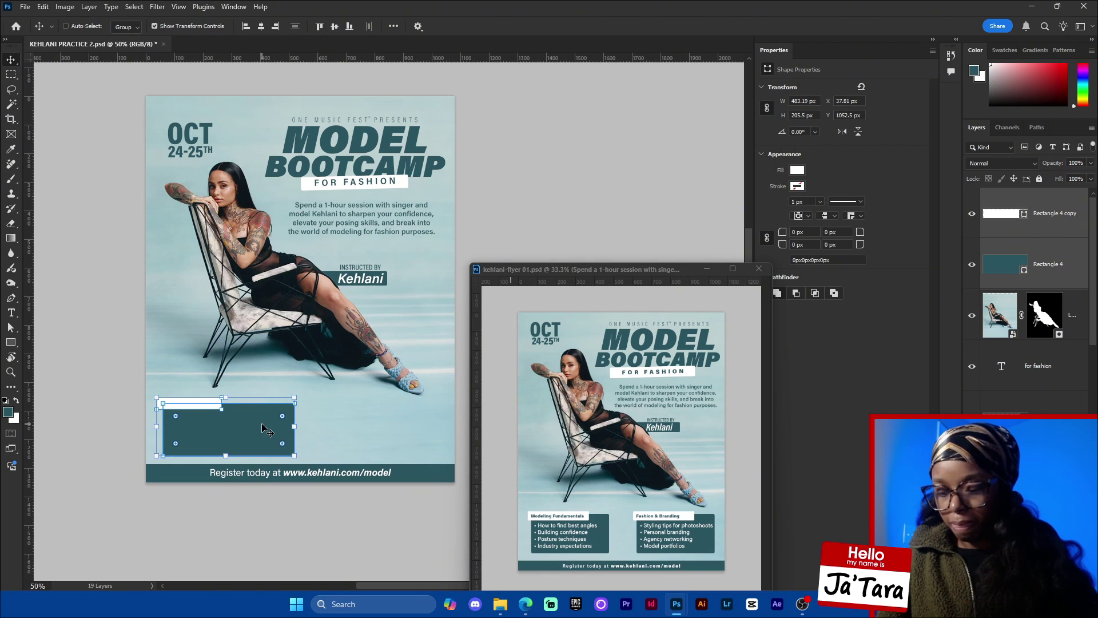
pyautogui.hotkey('shift', 'Right')
pyautogui.hotkey('shift', 'Down')
pyautogui.hotkey('shift', 'Right')
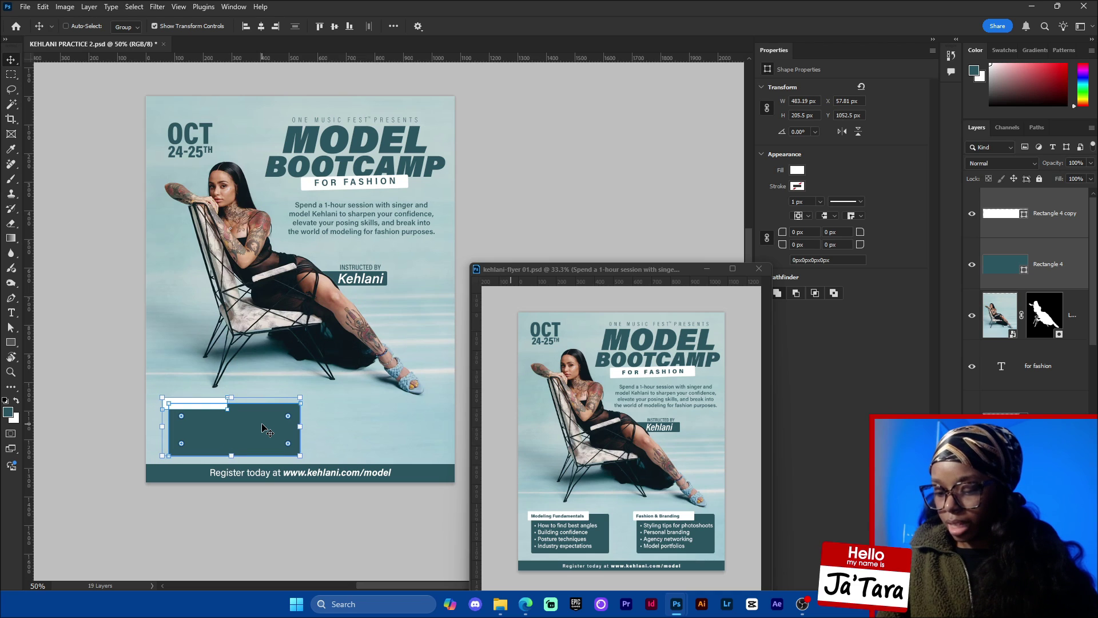
pyautogui.keyDown('ctrl'); pyautogui.click(256, 525); pyautogui.keyUp('ctrl')
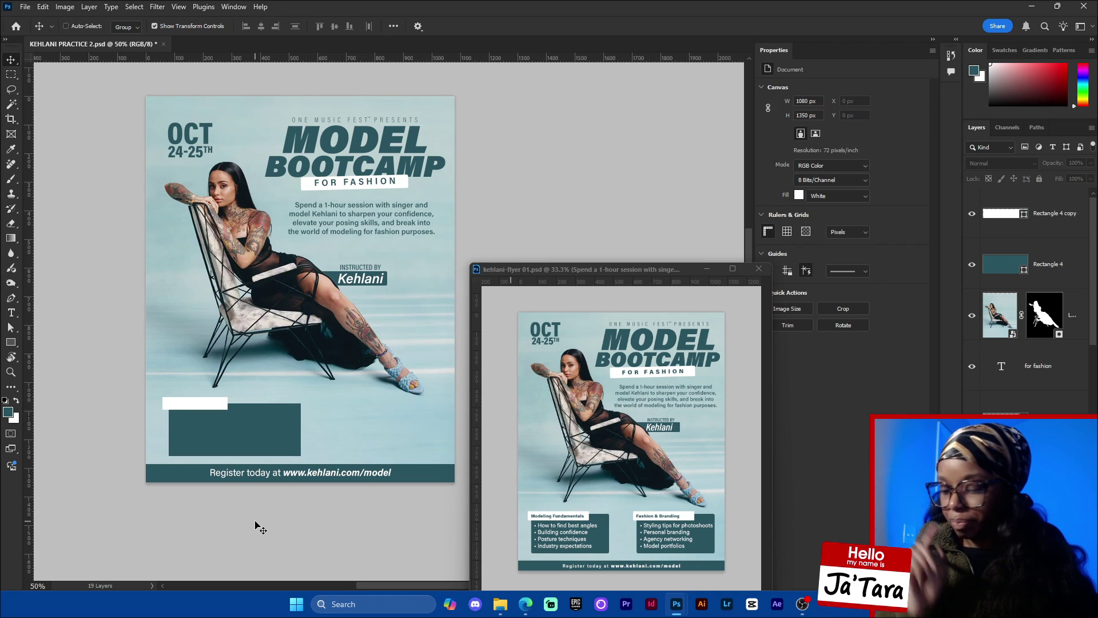
# Narrow the teal rectangle to about 441 px wide from its right edge.
pyautogui.keyDown('ctrl'); pyautogui.click(290, 435); pyautogui.keyUp('ctrl')
pyautogui.moveTo(301, 429); pyautogui.dragTo(294, 429)
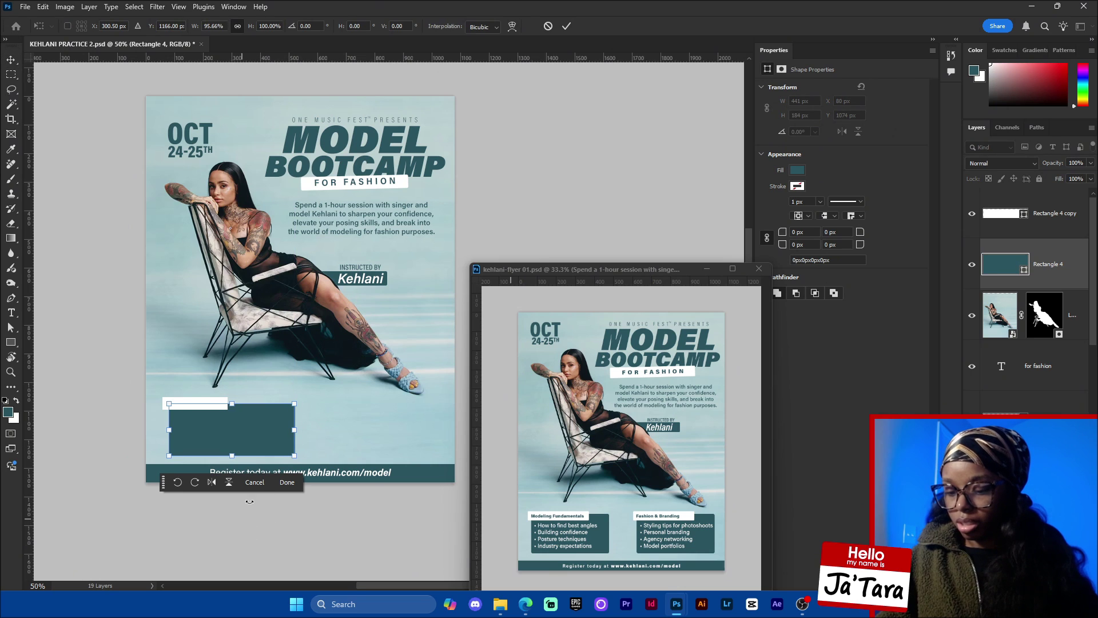
pyautogui.click(287, 482)
# Round all four corners of the teal rectangle with a 5 px radius.
pyautogui.hotkey('ctrl', '+')
pyautogui.hotkey('ctrl', '+')
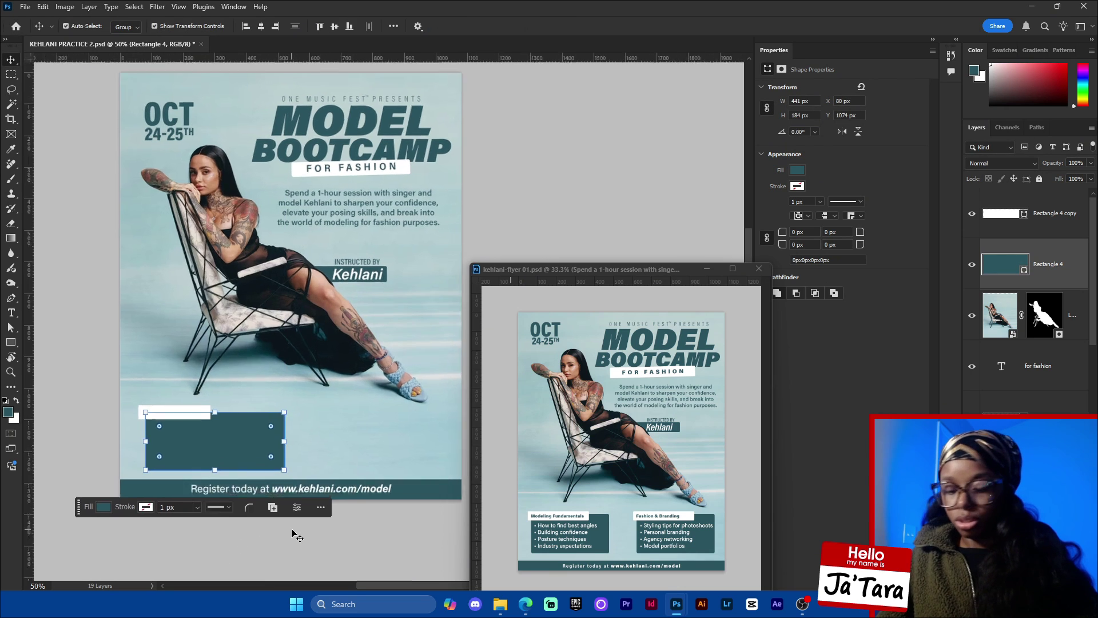
pyautogui.keyDown('ctrl'); pyautogui.click(298, 486); pyautogui.keyUp('ctrl')
pyautogui.moveTo(247, 522); pyautogui.dragTo(392, 419)
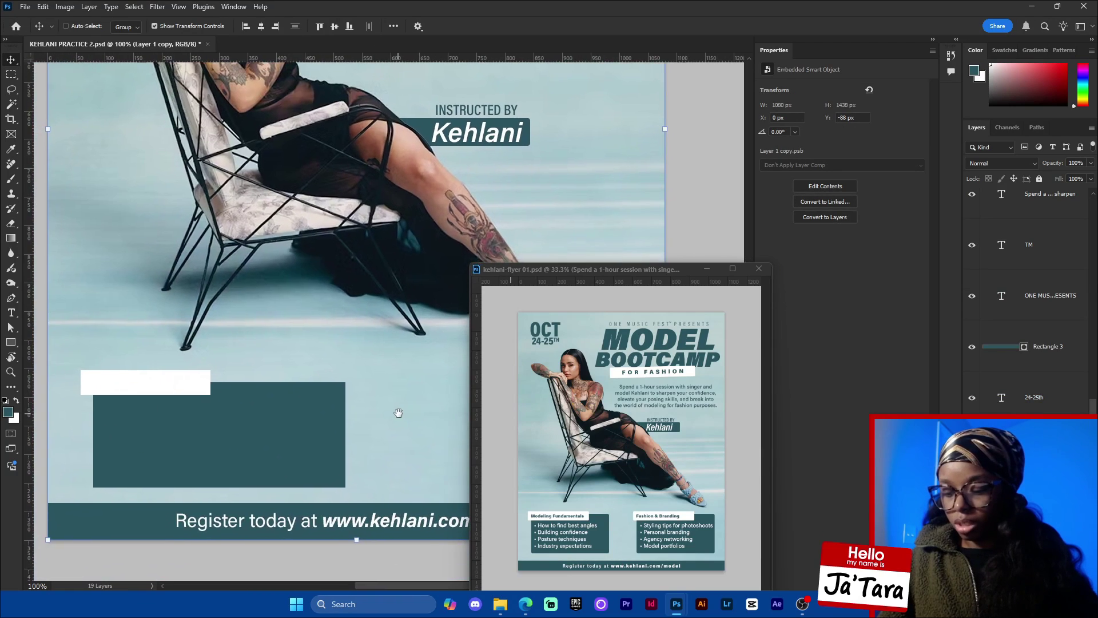
pyautogui.keyDown('ctrl'); pyautogui.click(314, 440); pyautogui.keyUp('ctrl')
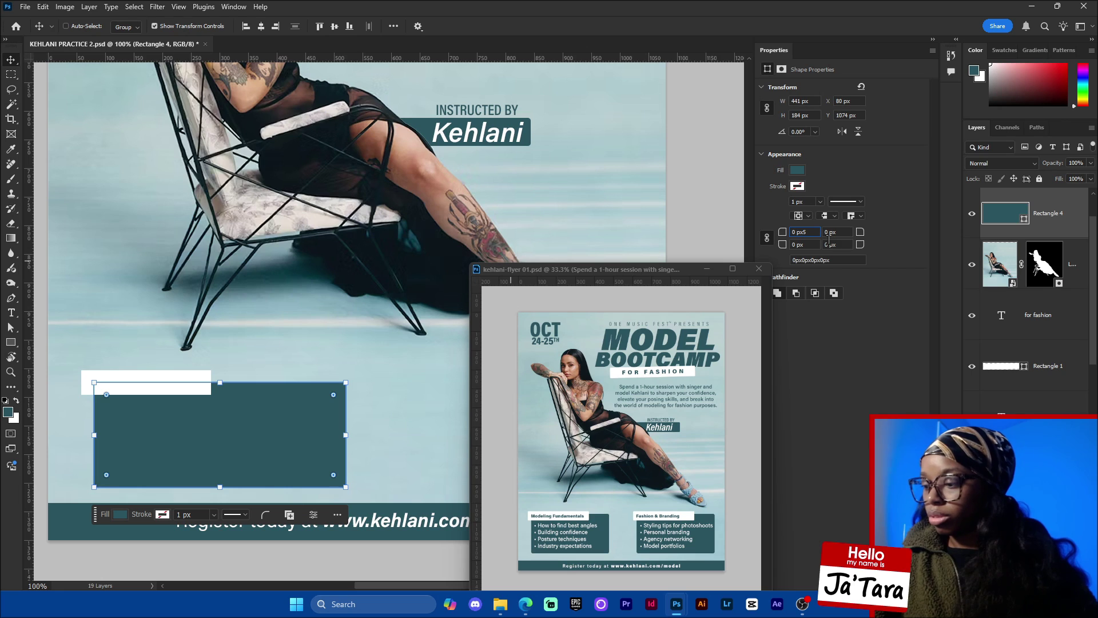
pyautogui.press('Return')
pyautogui.click(560, 234)
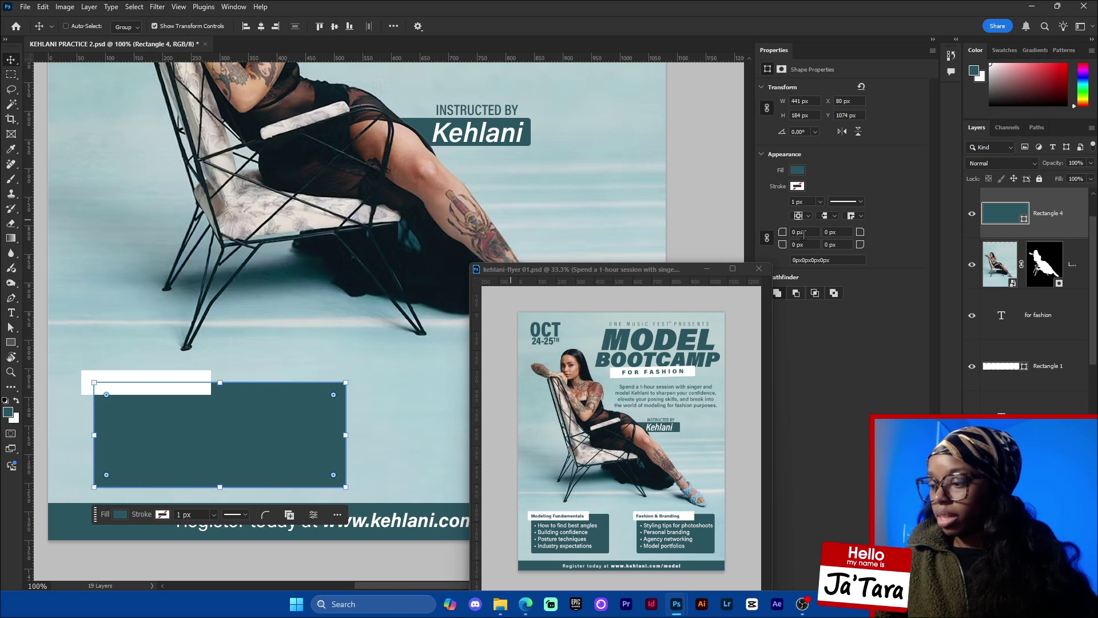
pyautogui.hotkey('ctrl', 'a')
pyautogui.write('5')
pyautogui.press('Return')
# Round all four corners of the white label rectangle with a 5 px radius.
pyautogui.keyDown('ctrl'); pyautogui.click(207, 375); pyautogui.keyUp('ctrl')
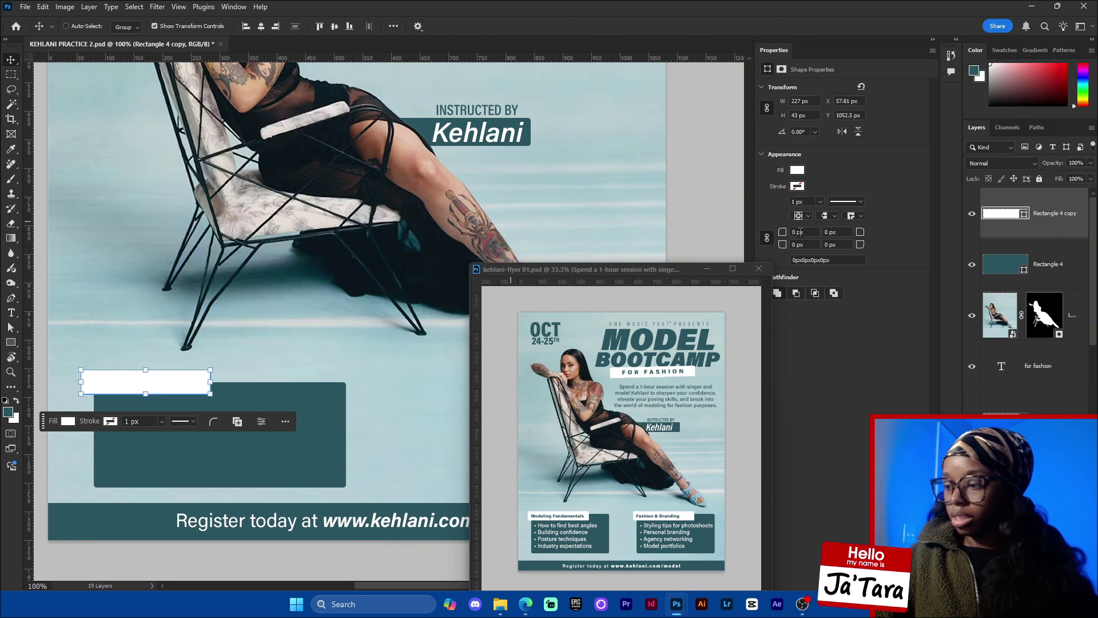
pyautogui.hotkey('ctrl', 'a')
pyautogui.write('5')
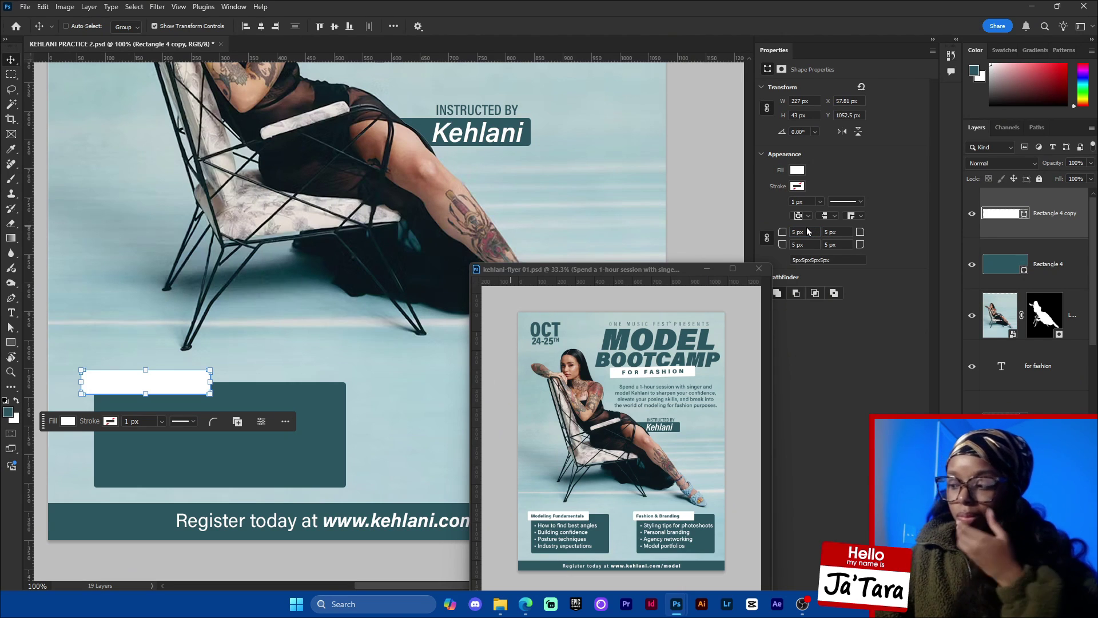
pyautogui.click(1067, 278)
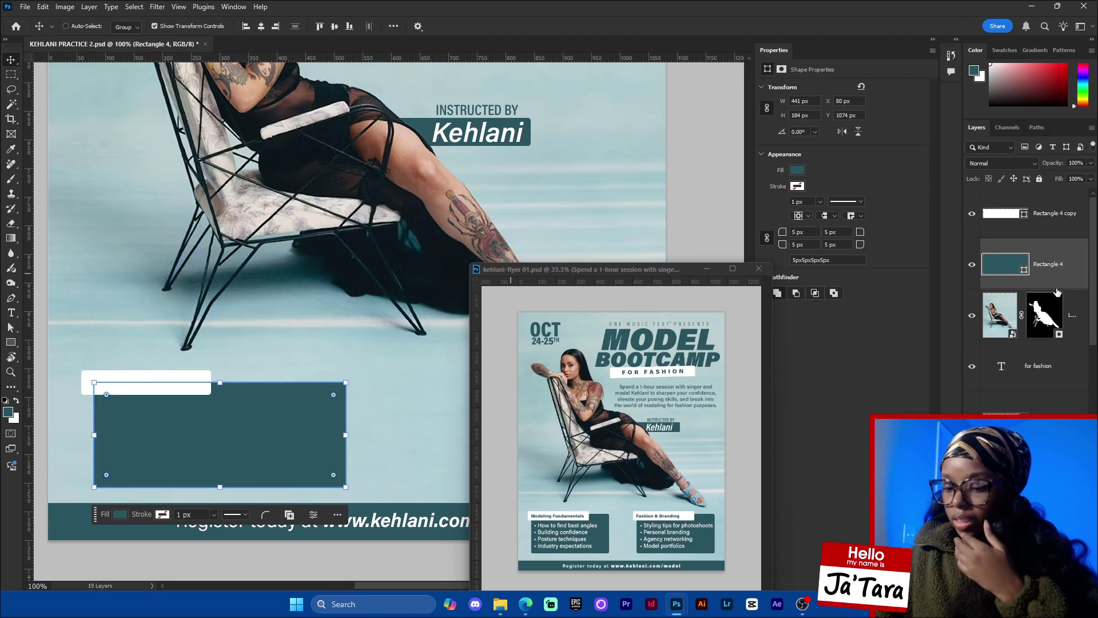
pyautogui.click(1047, 366)
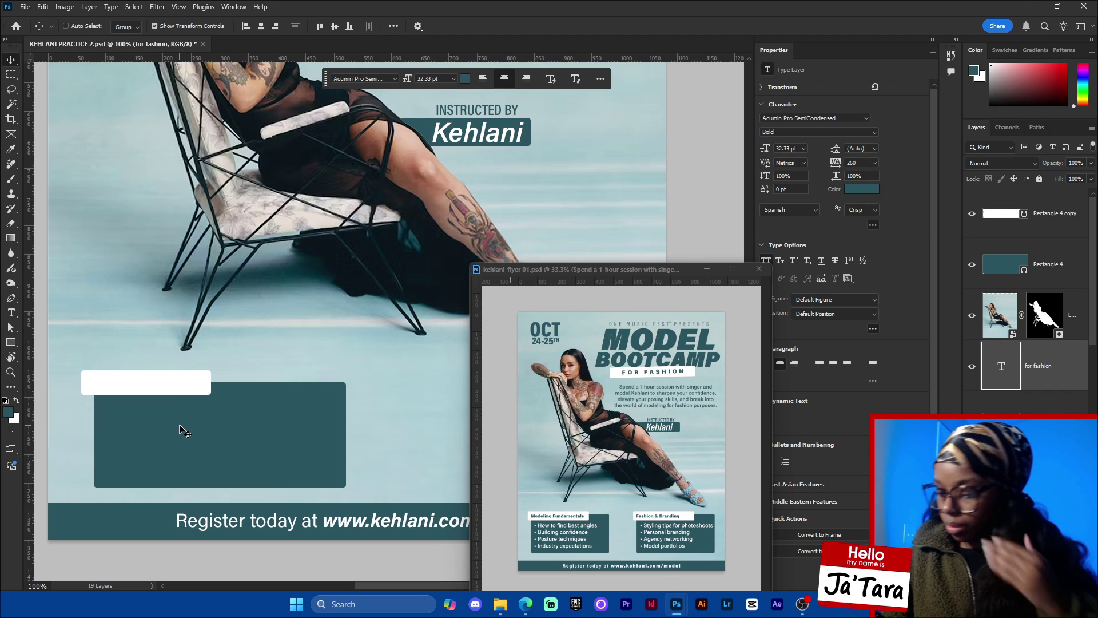
# Shift the white label rectangle 10 px to the right and widen it to about 349 px.
pyautogui.keyDown('ctrl'); pyautogui.click(206, 382); pyautogui.keyUp('ctrl')
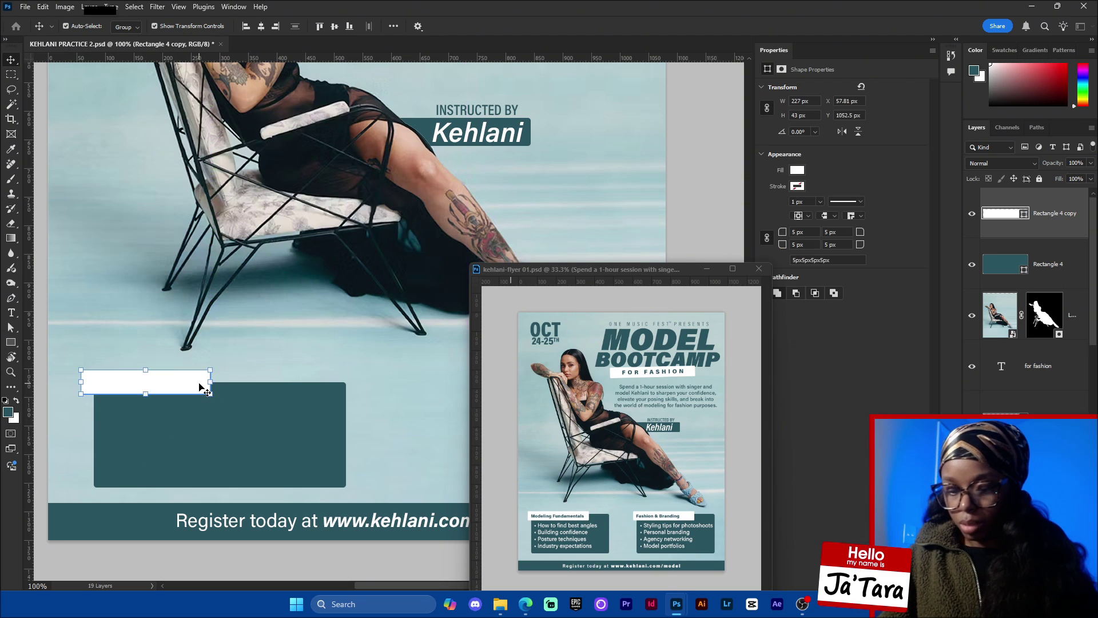
pyautogui.hotkey('shift', 'Right')
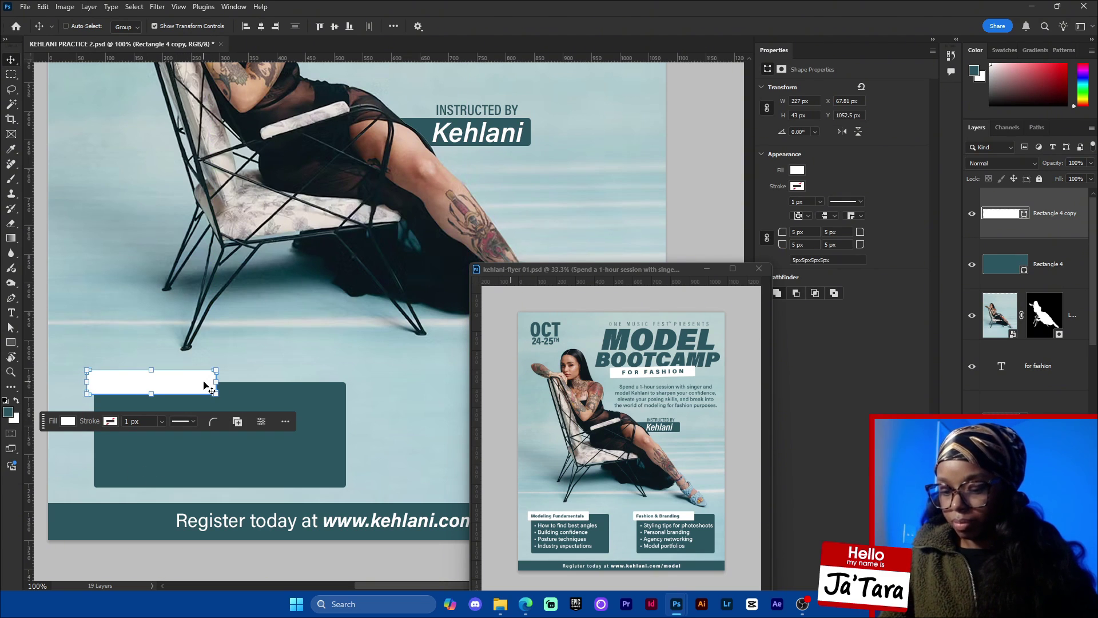
pyautogui.click(1052, 429)
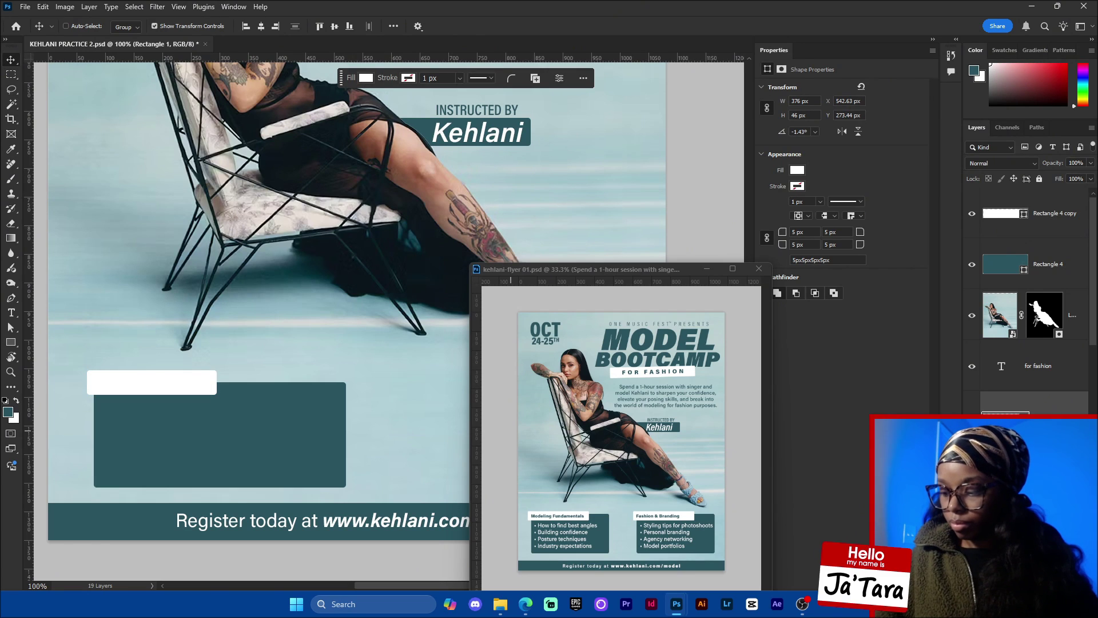
pyautogui.keyDown('ctrl'); pyautogui.click(207, 385); pyautogui.keyUp('ctrl')
pyautogui.hotkey('ctrl', 't')
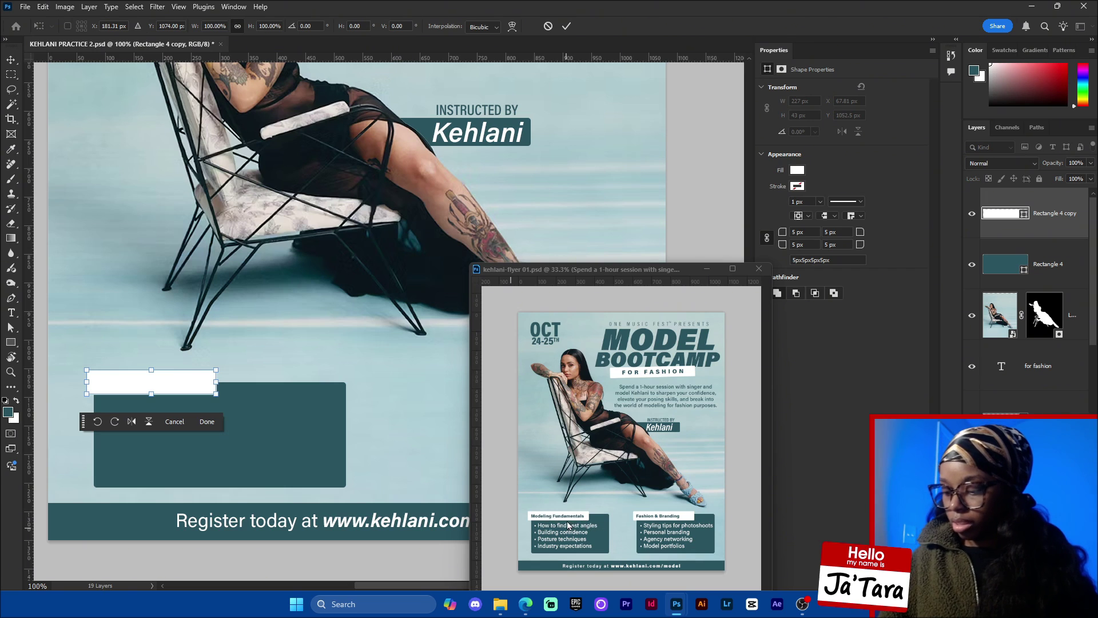
pyautogui.moveTo(216, 382); pyautogui.dragTo(286, 381)
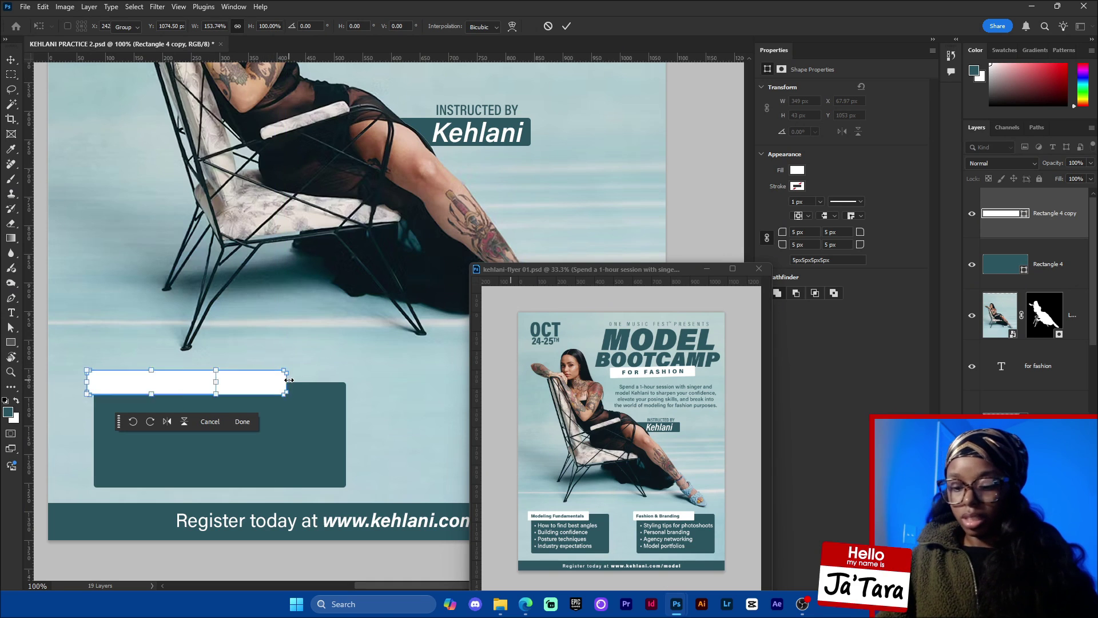
pyautogui.press('Return')
pyautogui.hotkey('ctrl', '-')
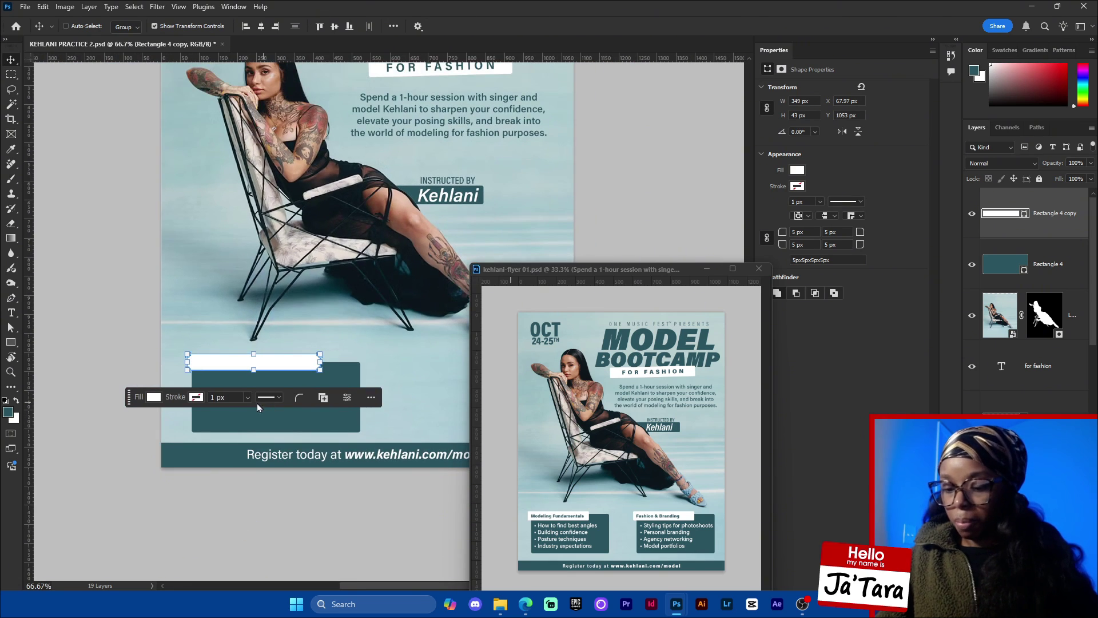
# Duplicate the session description paragraph onto the teal box and set the copy's text color to white (ffffff).
pyautogui.moveTo(135, 402); pyautogui.dragTo(127, 536)
pyautogui.click(15, 312)
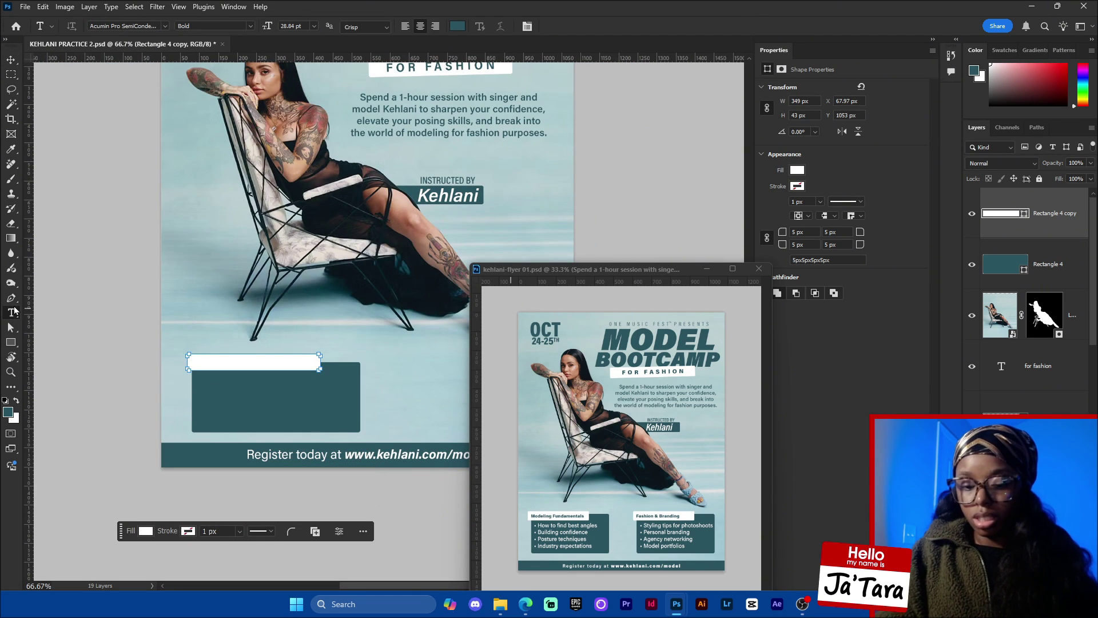
pyautogui.press('v')
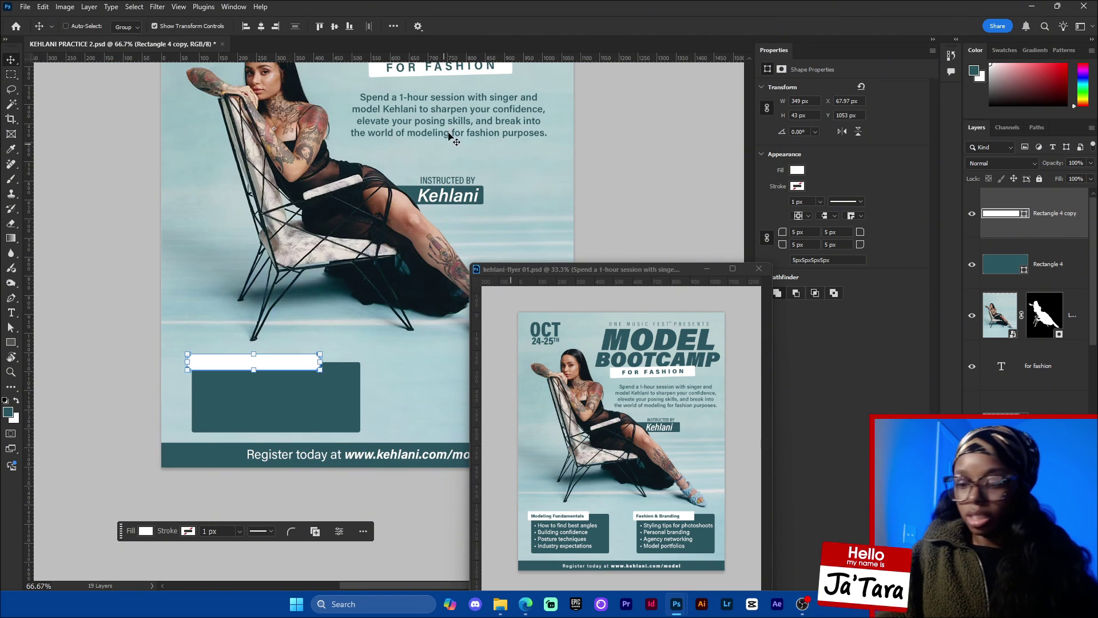
pyautogui.click(444, 125)
pyautogui.moveTo(474, 118); pyautogui.dragTo(286, 405)
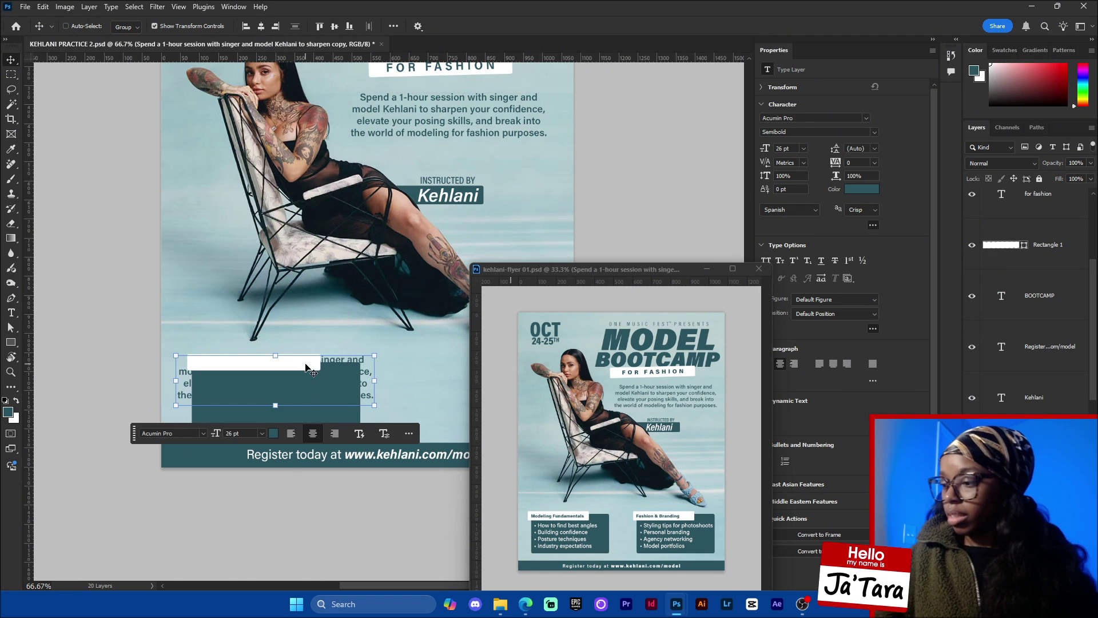
pyautogui.click(860, 191)
pyautogui.write('ffffff')
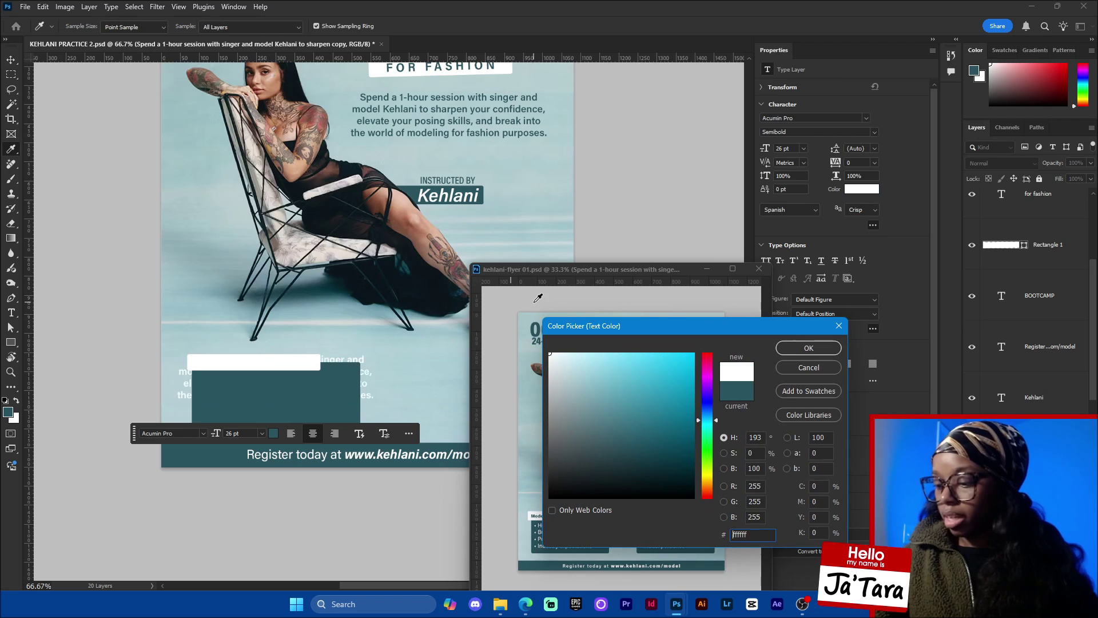
pyautogui.click(797, 347)
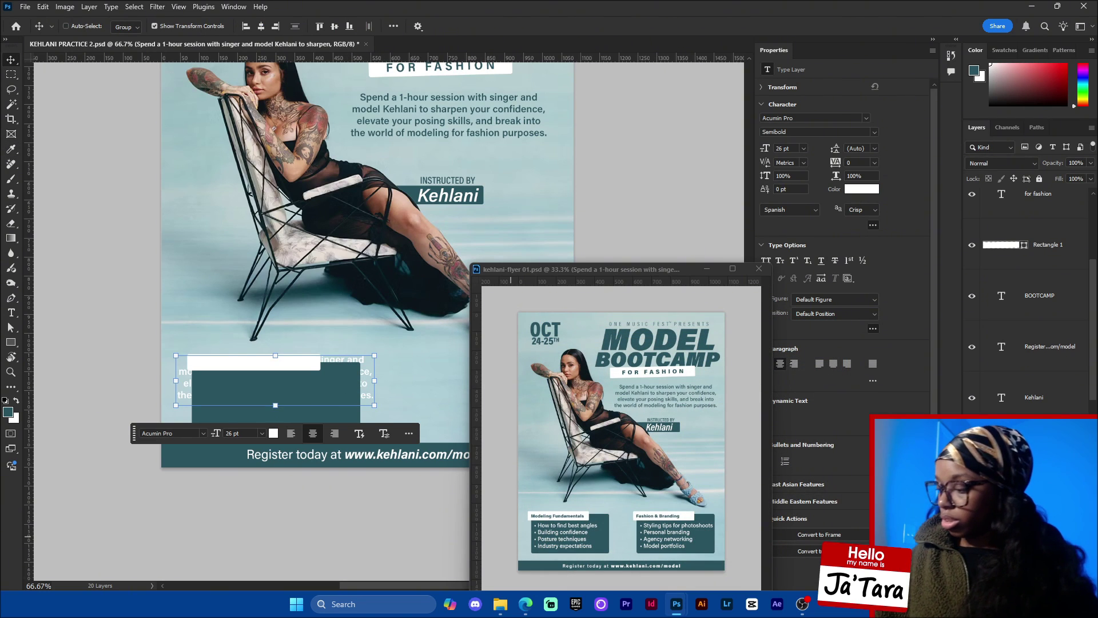
# Bring the white paragraph copy above the label and teal rectangles and left-align it, lowered over the teal box.
pyautogui.moveTo(1038, 460); pyautogui.dragTo(1044, 192)
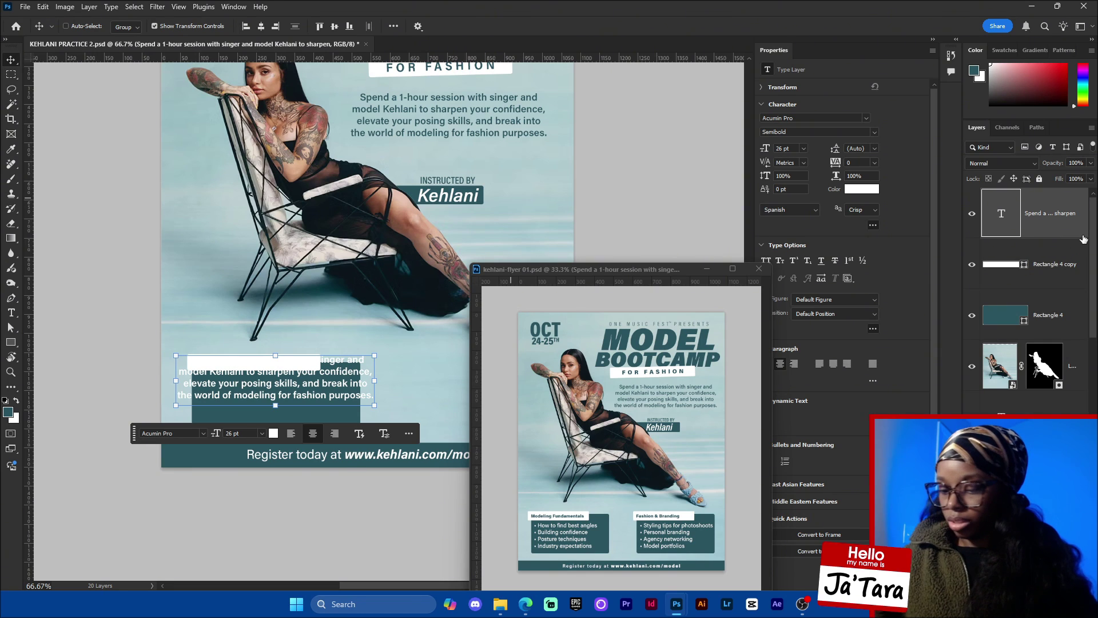
pyautogui.moveTo(300, 395); pyautogui.dragTo(313, 420)
pyautogui.doubleClick(314, 407)
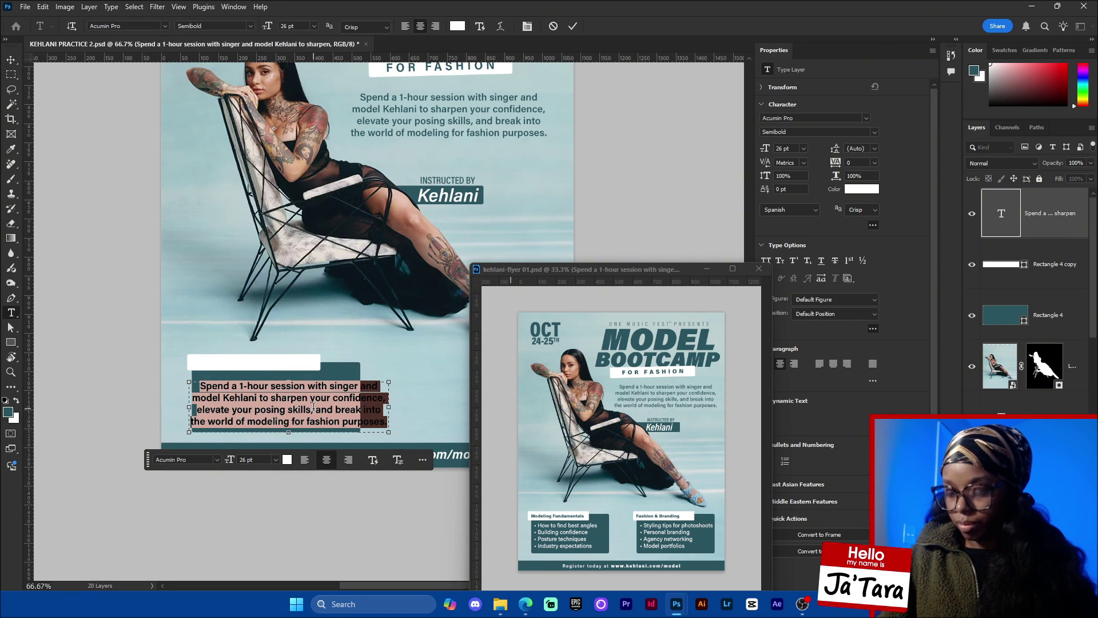
pyautogui.click(407, 28)
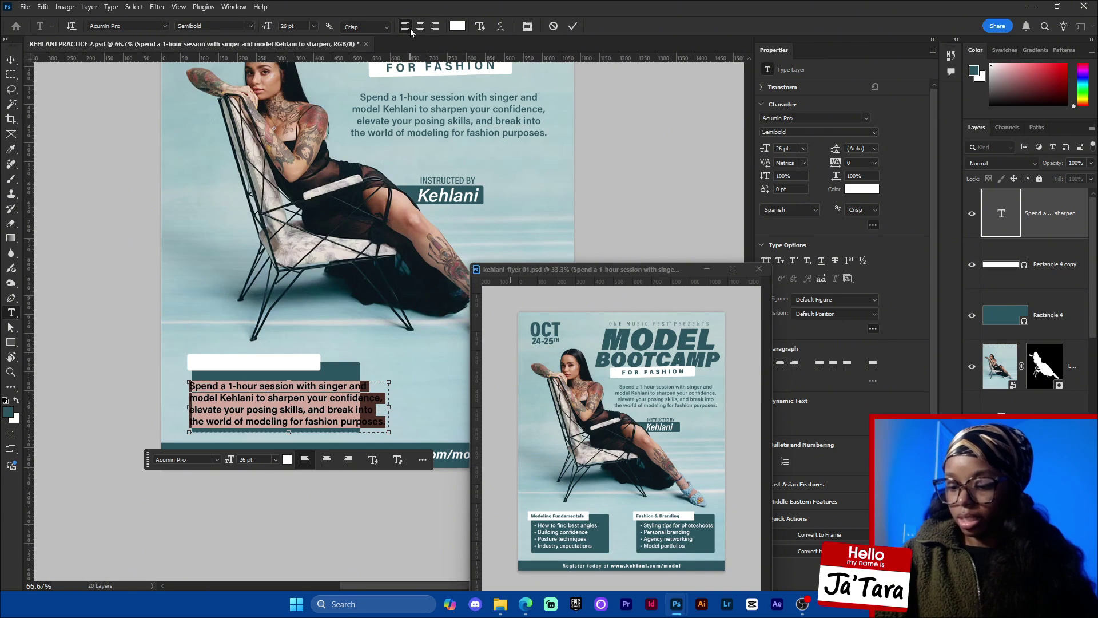
# Replace the paragraph copy's text with "How to" and shift its text box slightly inward on the teal box.
pyautogui.click(299, 405)
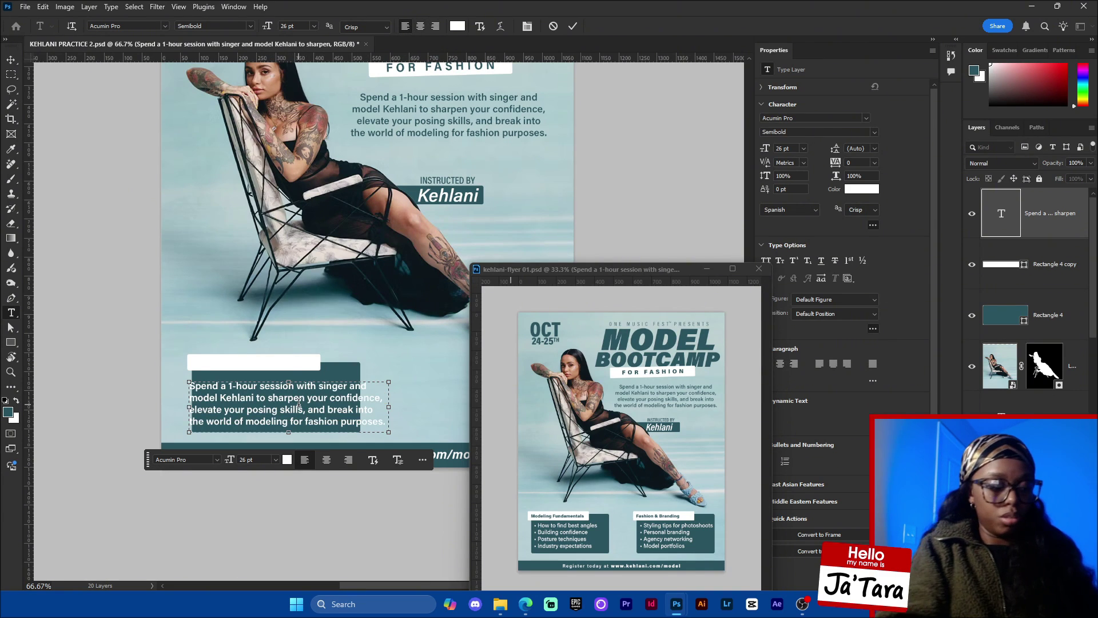
pyautogui.hotkey('ctrl', 'a')
pyautogui.write('H')
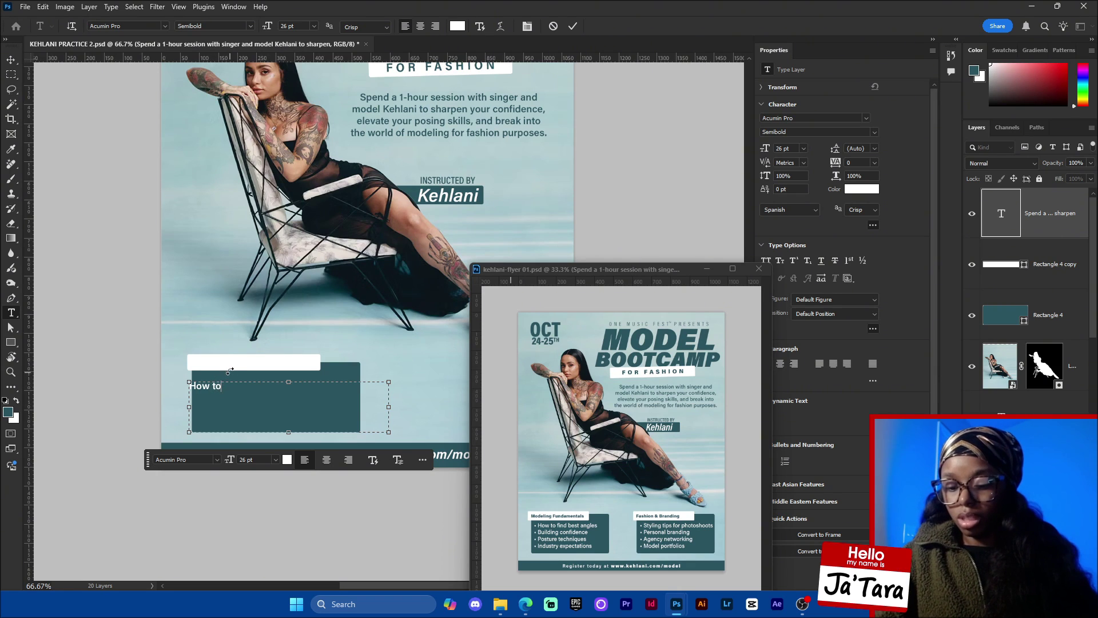
pyautogui.moveTo(243, 362); pyautogui.dragTo(247, 362)
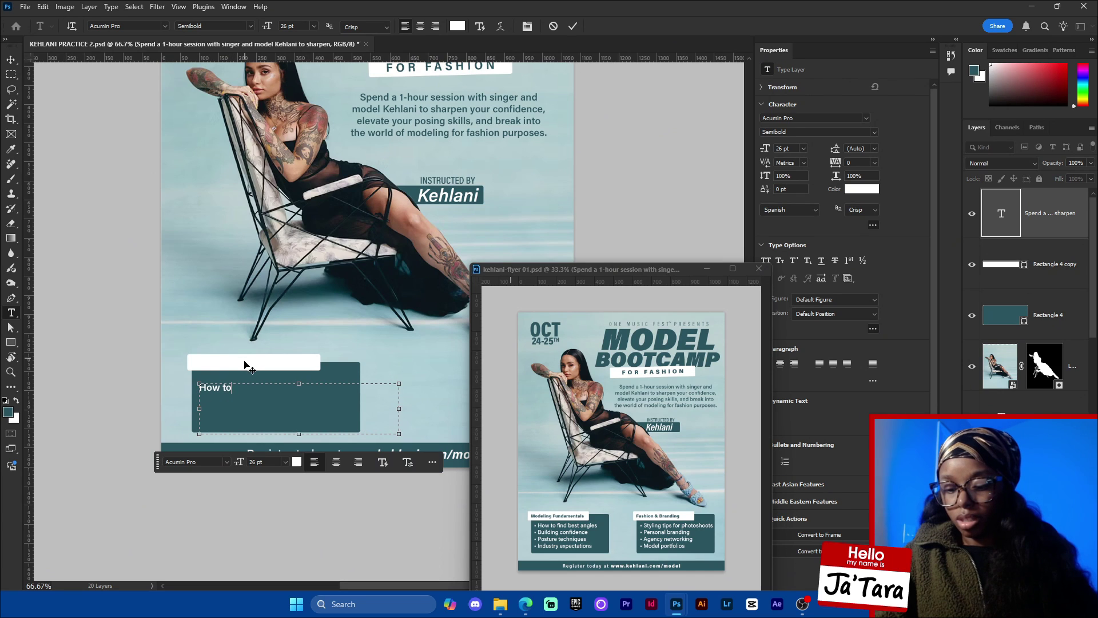
# Place the text cursor in front of "How to" on the teal box.
pyautogui.tripleClick(220, 390)
pyautogui.click(201, 388)
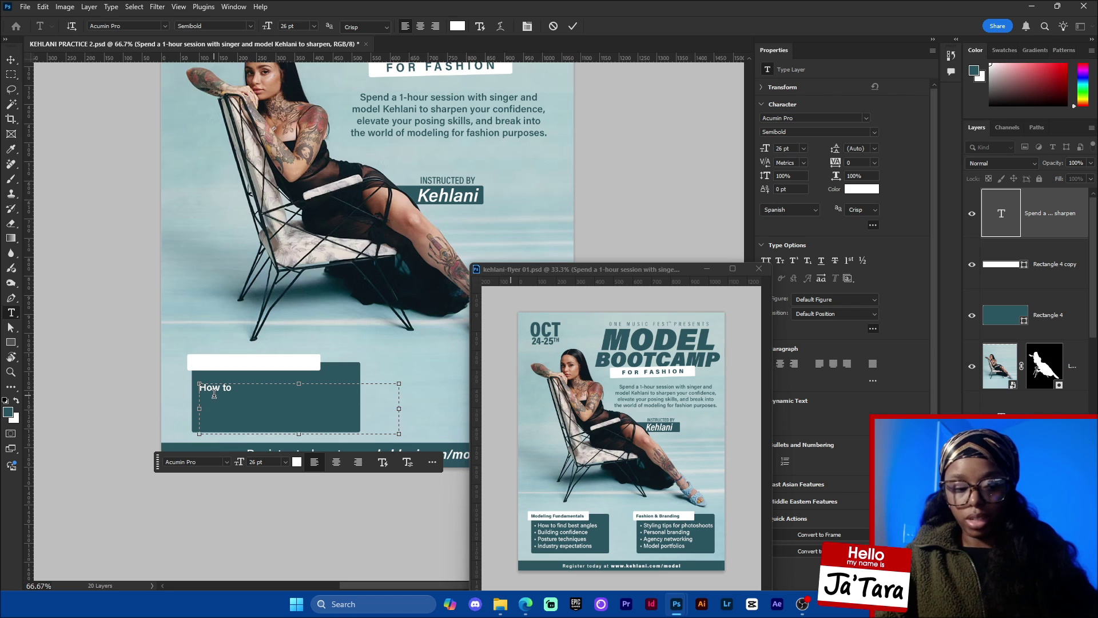
pyautogui.hotkey('ctrl', '+')
pyautogui.hotkey('ctrl', '+')
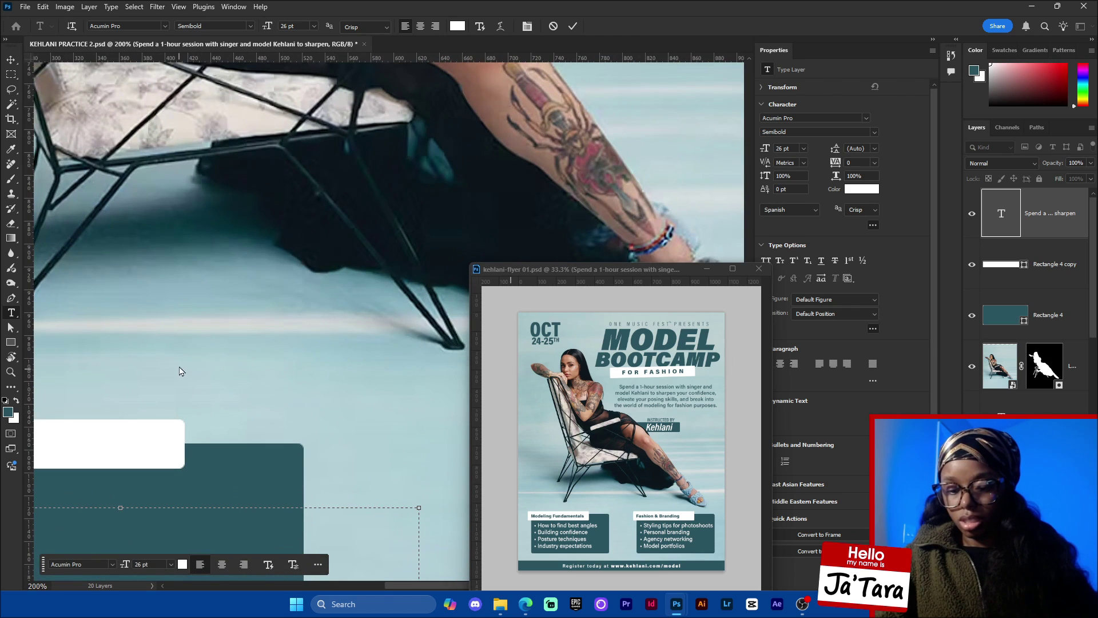
pyautogui.moveTo(413, 586); pyautogui.dragTo(318, 559)
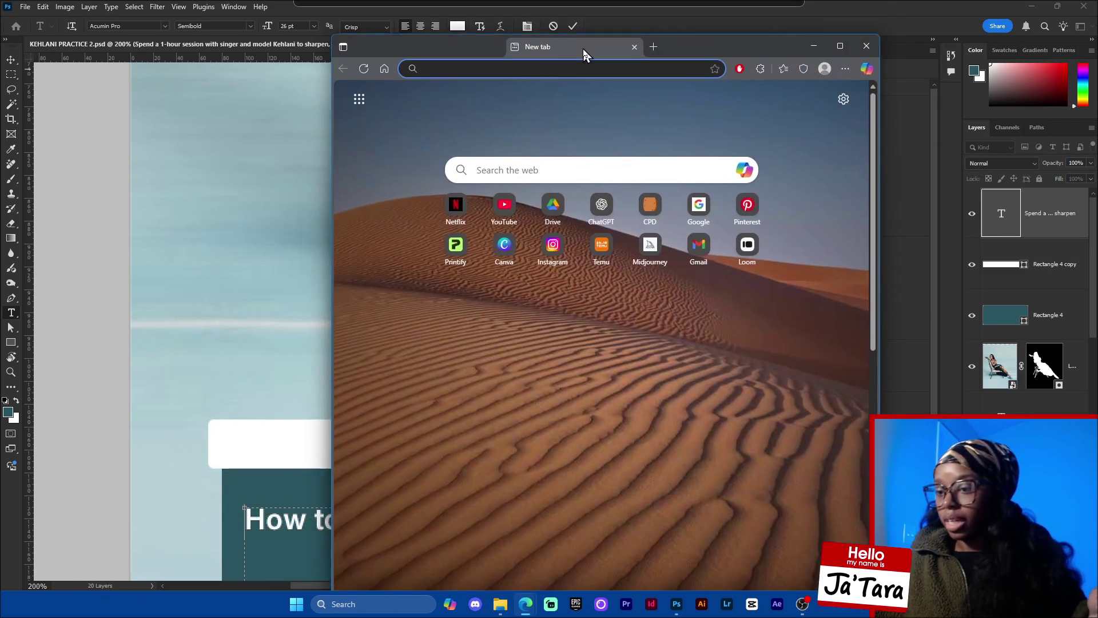
# Switch to the web browser, search for "bullet point copy and paste" and copy the small • symbol from the Made In Text page.
pyautogui.moveTo(583, 50); pyautogui.dragTo(513, 77)
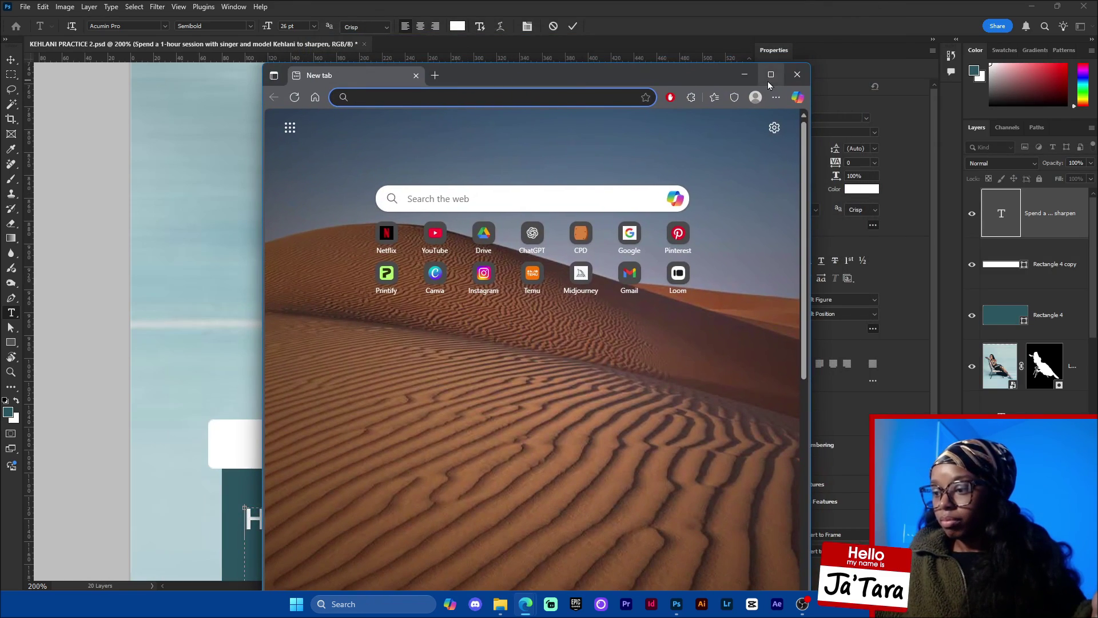
pyautogui.click(770, 79)
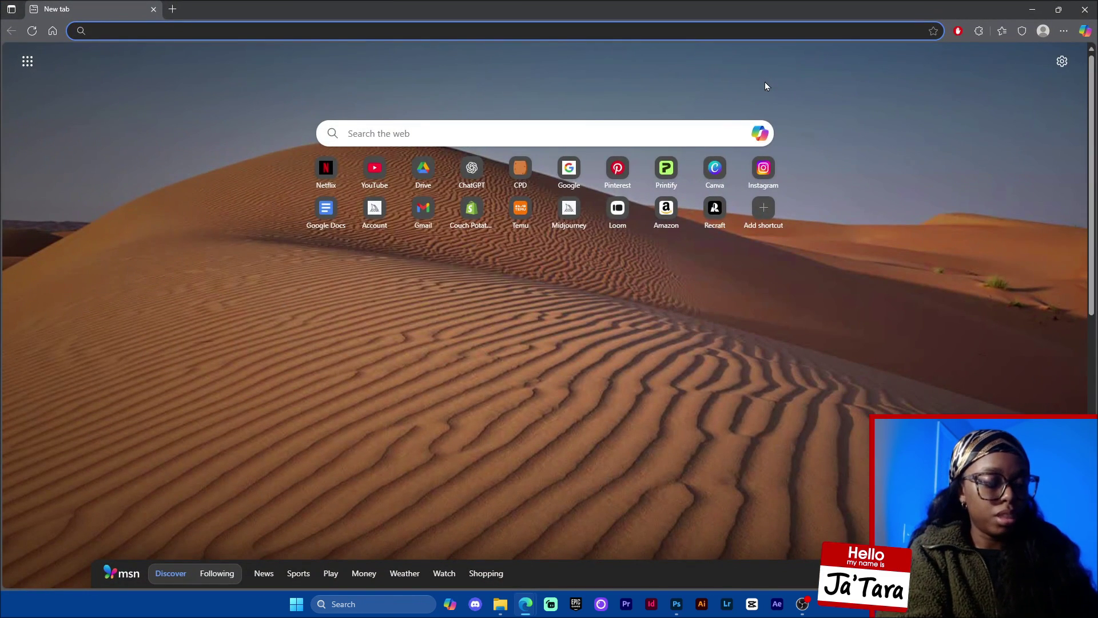
pyautogui.write('bull')
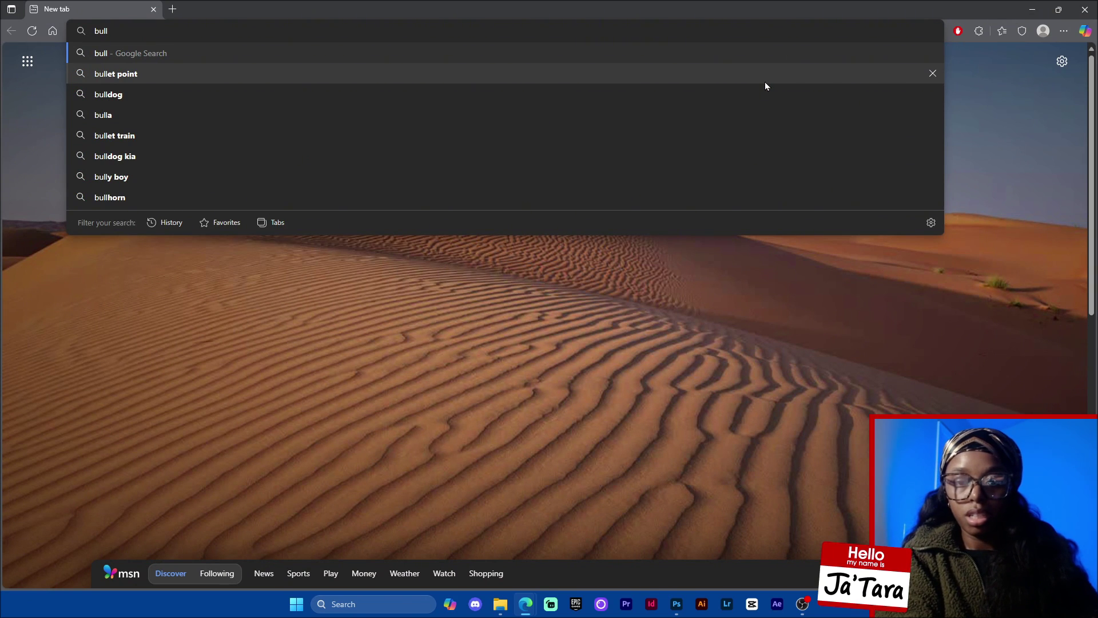
pyautogui.press('Down')
pyautogui.press('Up')
pyautogui.press('Down')
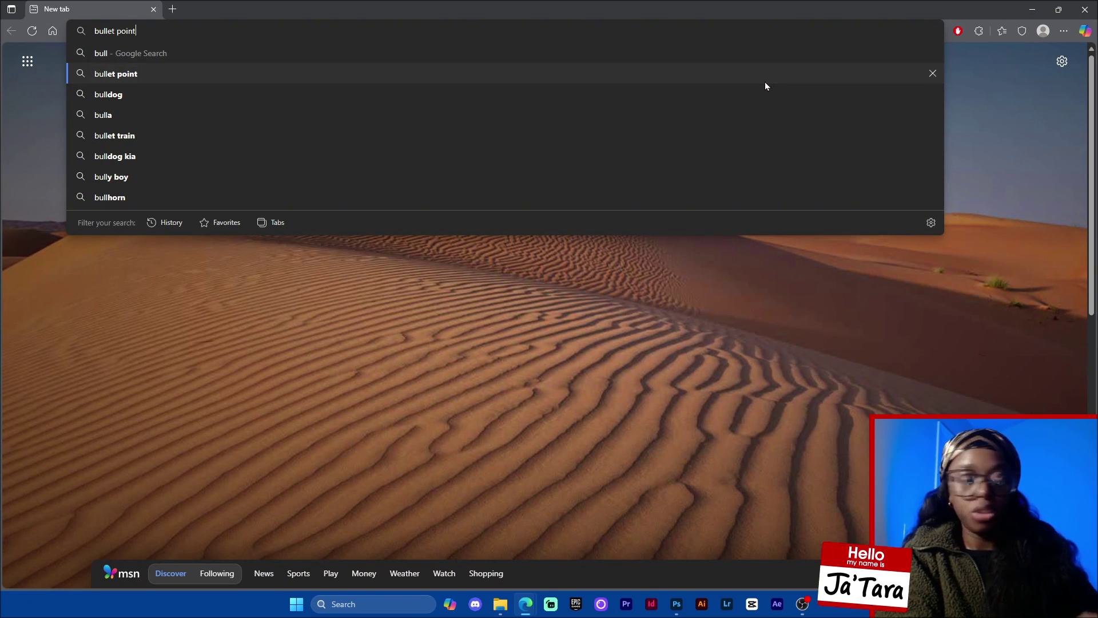
pyautogui.write('copy')
pyautogui.press('Return')
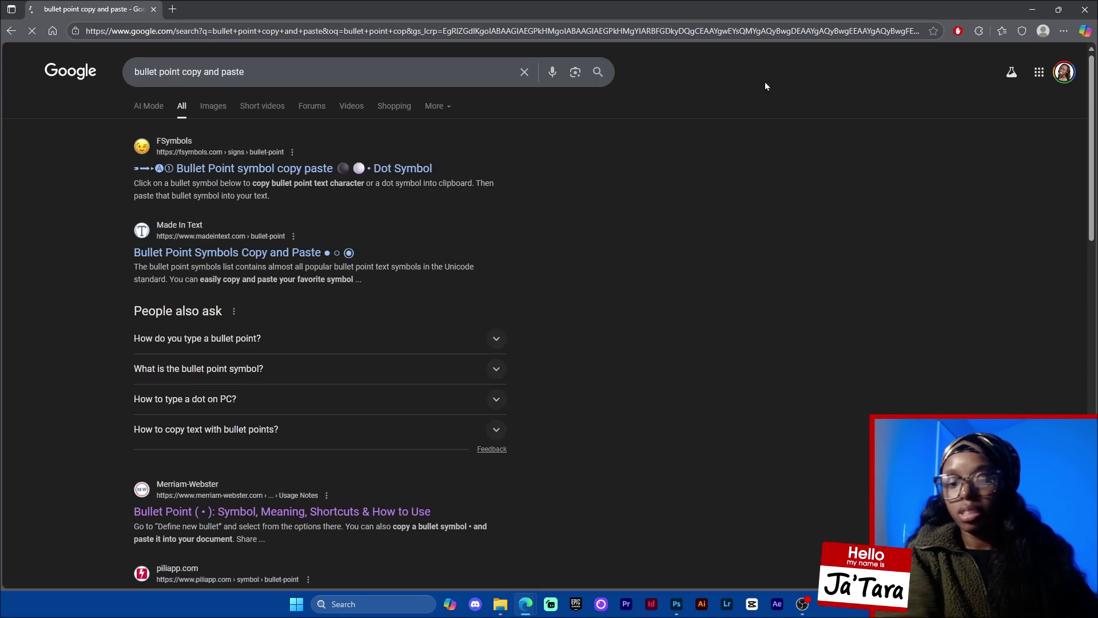
pyautogui.click(324, 255)
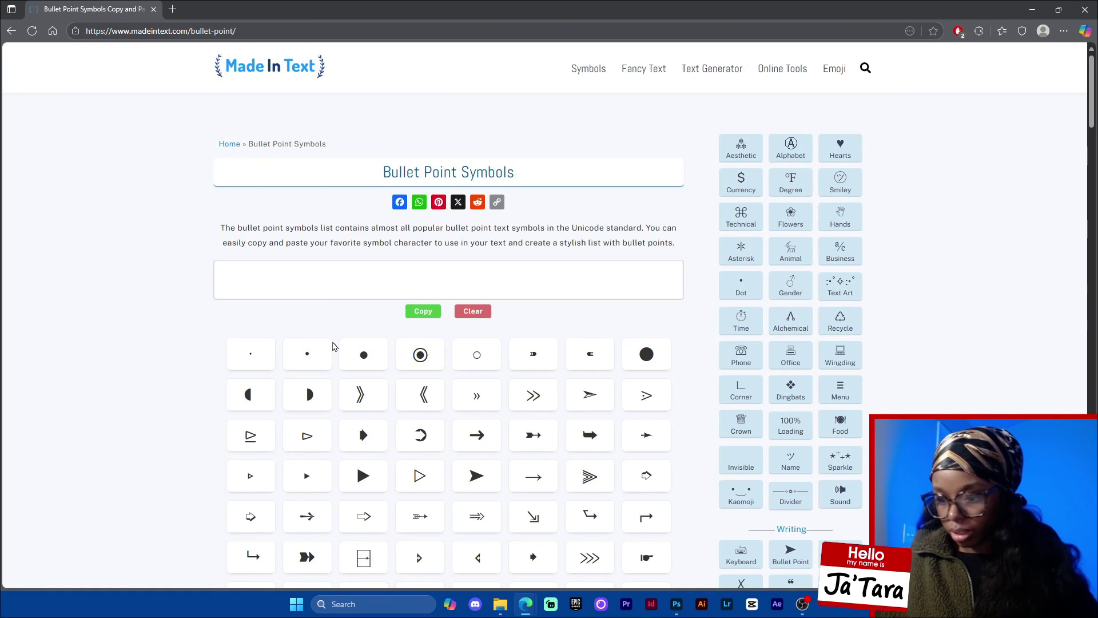
pyautogui.click(308, 359)
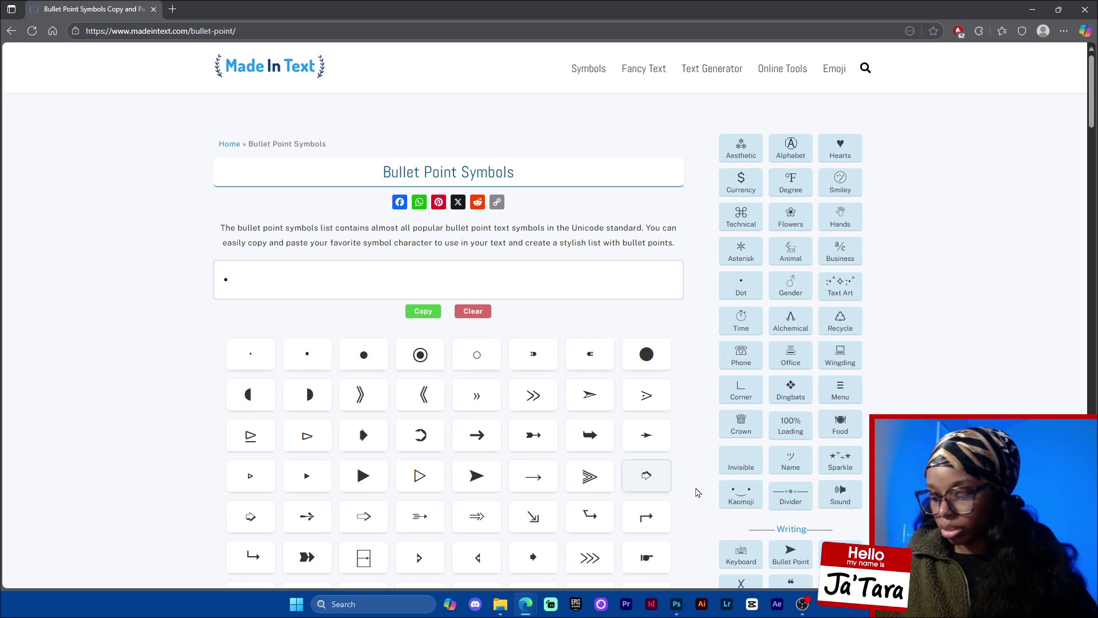
# Switch back to KEHLANI PRACTICE 2.psd in Photoshop and insert the • bullet with a space before "How to".
pyautogui.moveTo(677, 607)
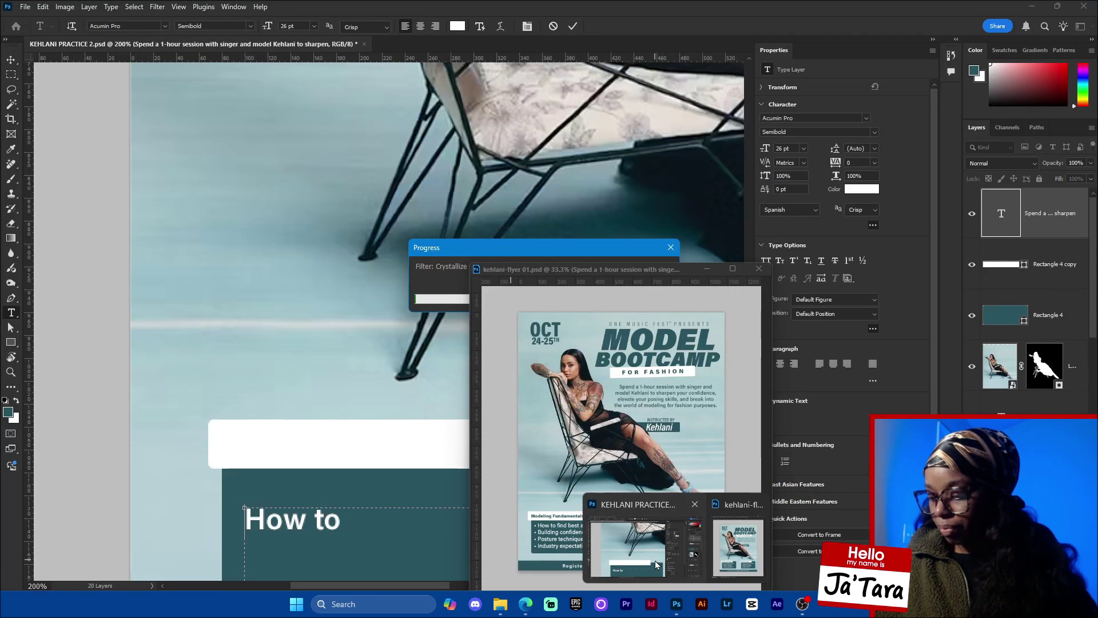
pyautogui.click(654, 561)
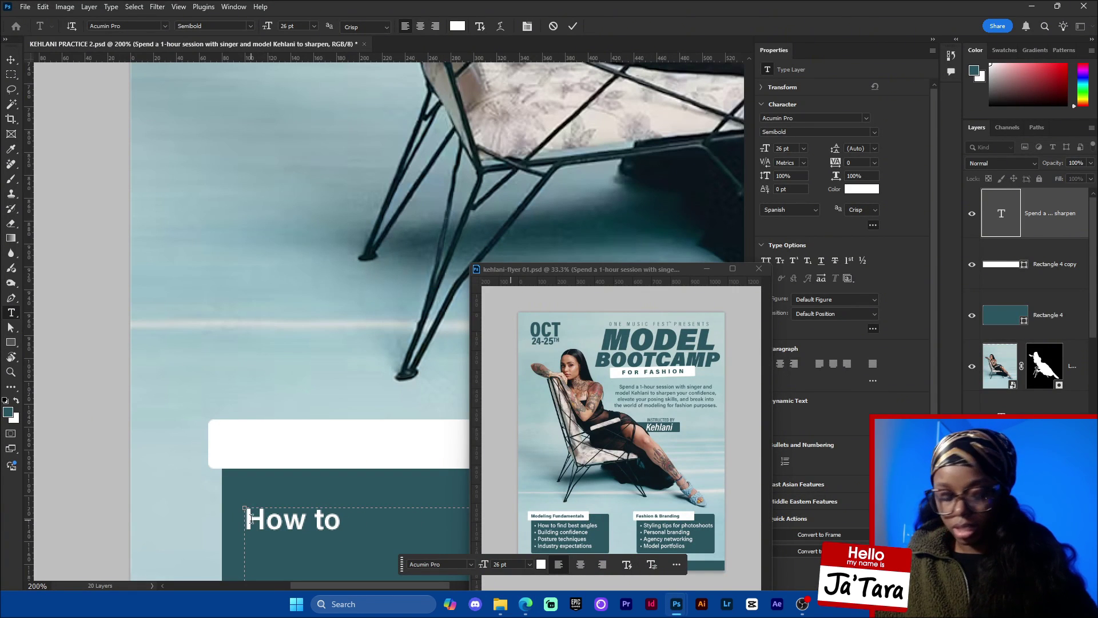
pyautogui.write('•')
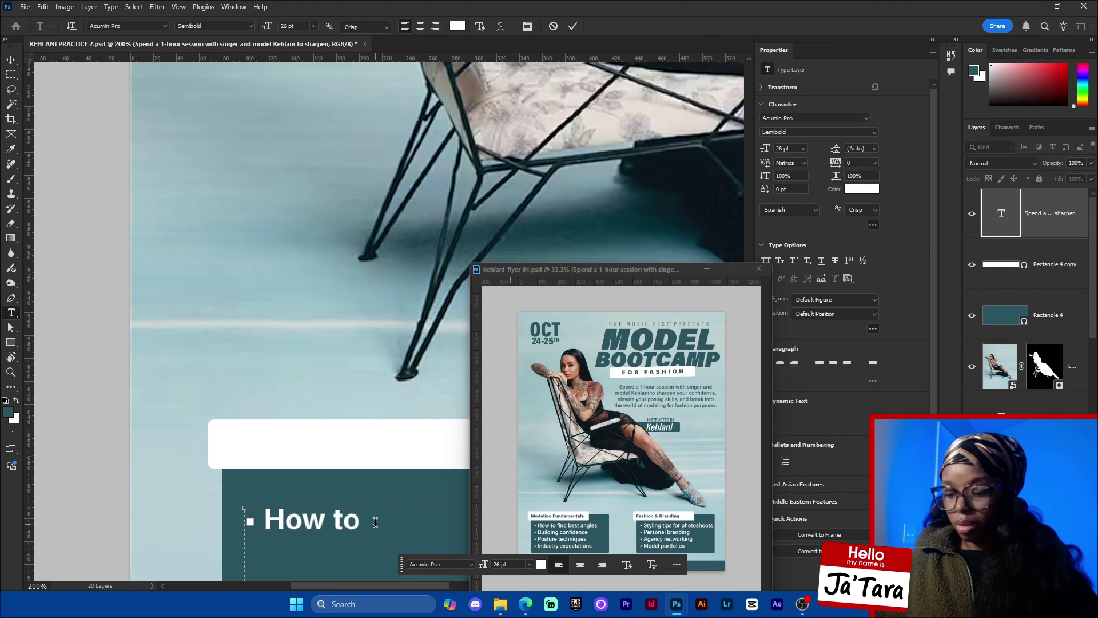
# Copy the "• How to" line and paste it three times on new lines to make a four-line bullet list.
pyautogui.scroll(-5, 400, 344)
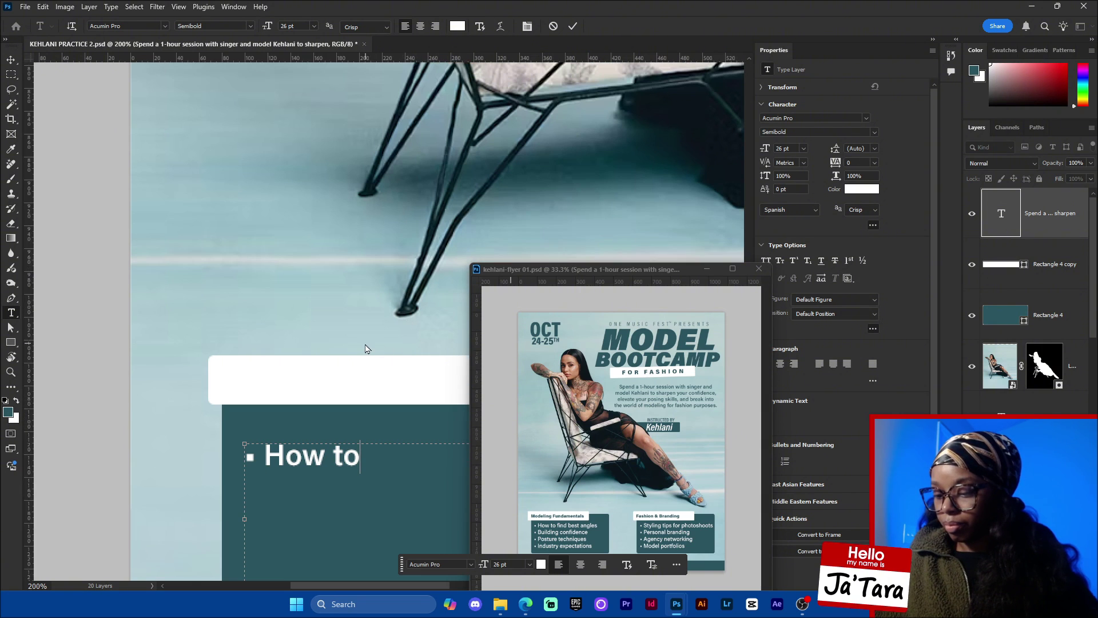
pyautogui.click(390, 377)
pyautogui.moveTo(376, 378); pyautogui.dragTo(242, 380)
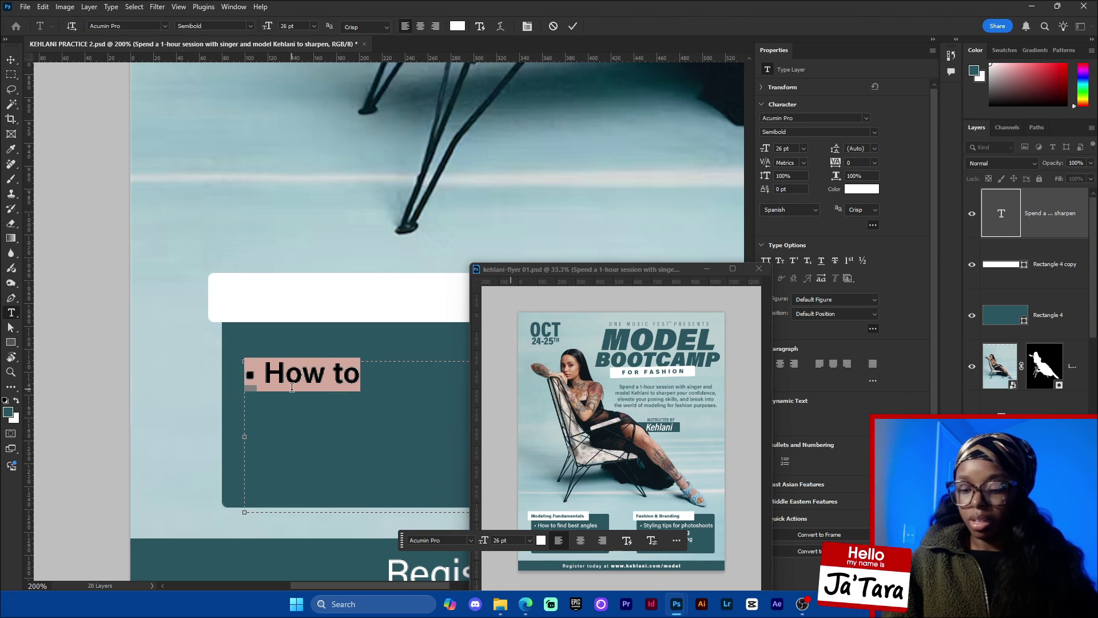
pyautogui.click(382, 383)
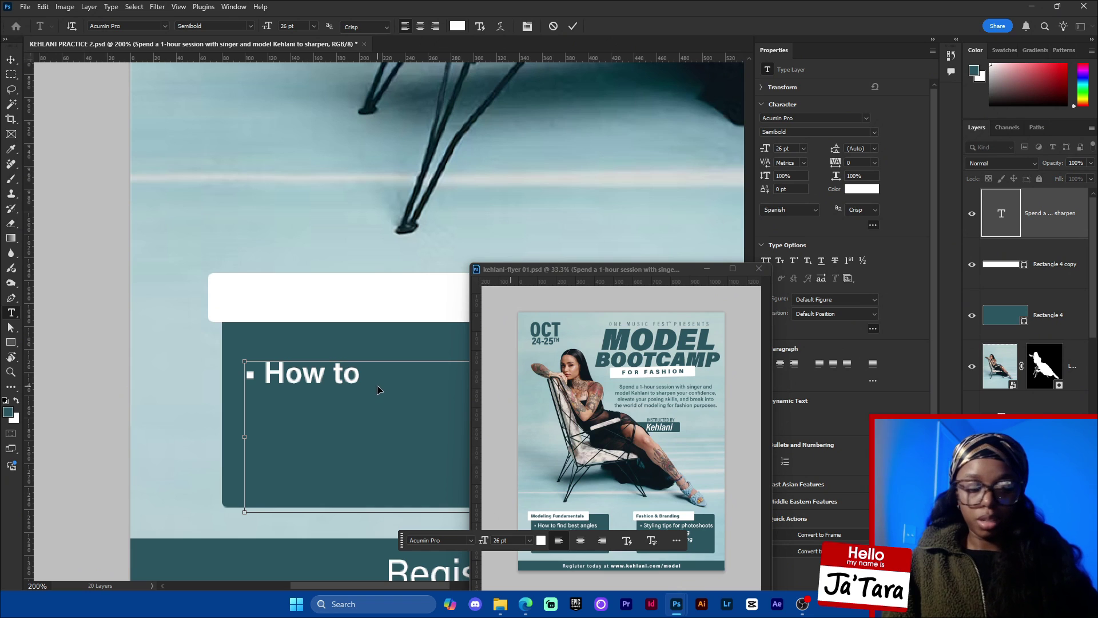
pyautogui.press('Return')
pyautogui.hotkey('ctrl', 'v')
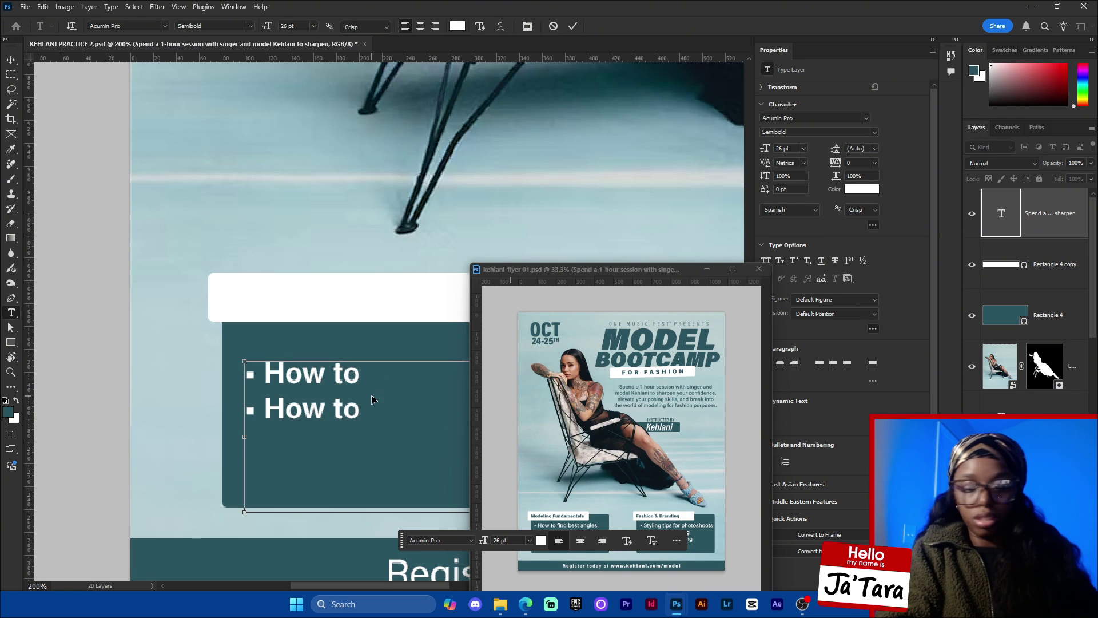
pyautogui.press('Return')
pyautogui.hotkey('ctrl', 'v')
pyautogui.press('Return')
pyautogui.hotkey('ctrl', 'v')
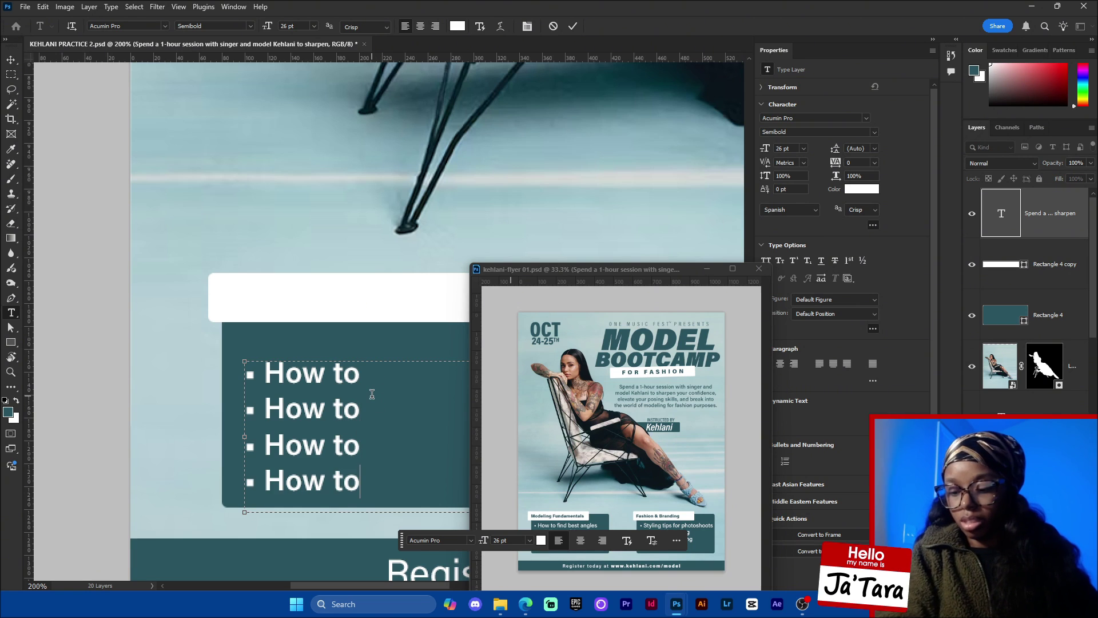
pyautogui.click(572, 26)
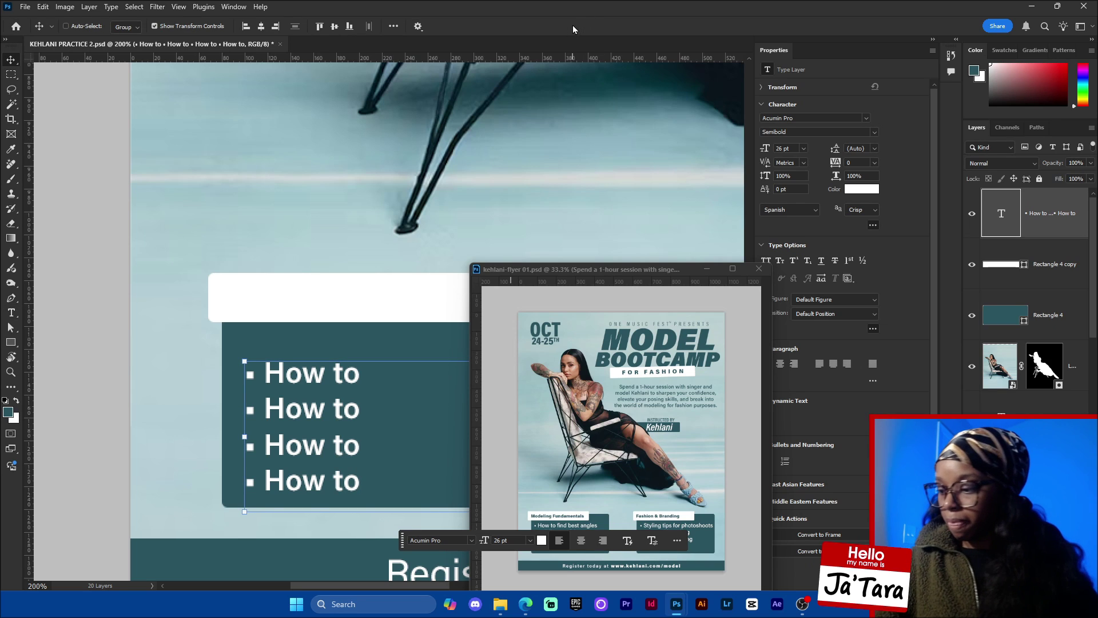
# Duplicate the bullet list above the white label and replace the copy's text with "Modeling Fundamentals".
pyautogui.hotkey('ctrl', '-')
pyautogui.hotkey('ctrl', '-')
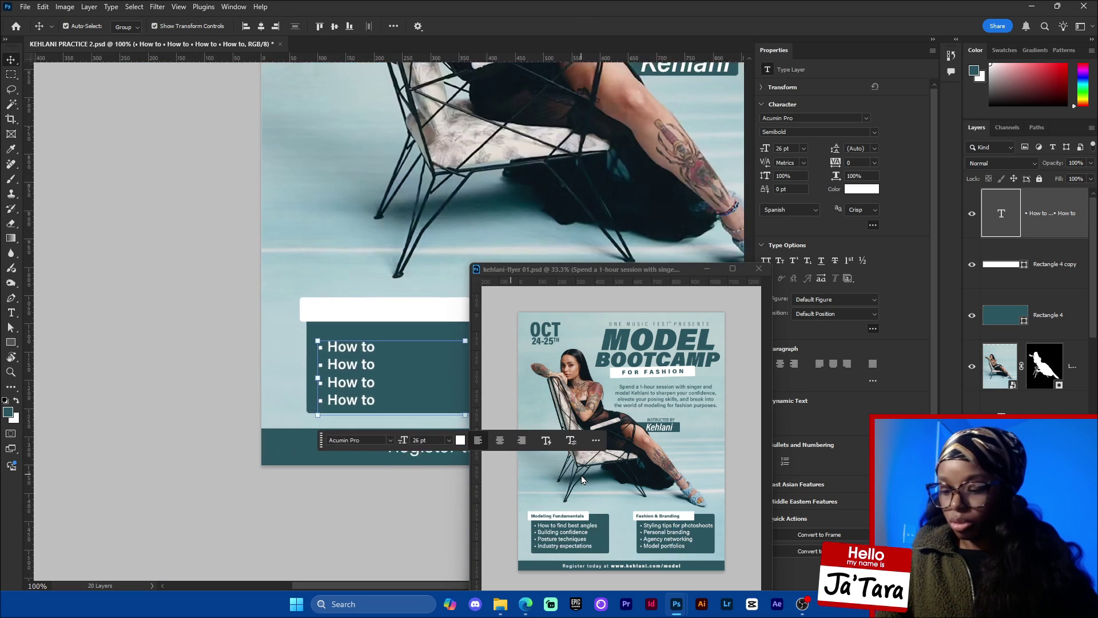
pyautogui.moveTo(311, 478); pyautogui.dragTo(252, 550)
pyautogui.moveTo(321, 441); pyautogui.dragTo(313, 355)
pyautogui.doubleClick(319, 354)
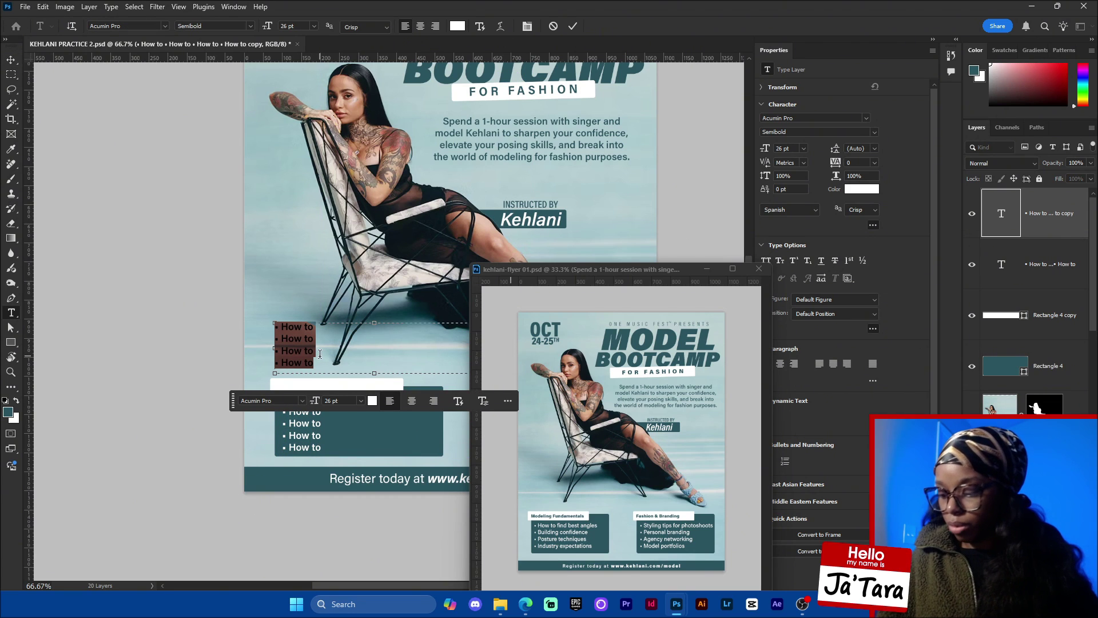
pyautogui.write('Modeling Fundamentals')
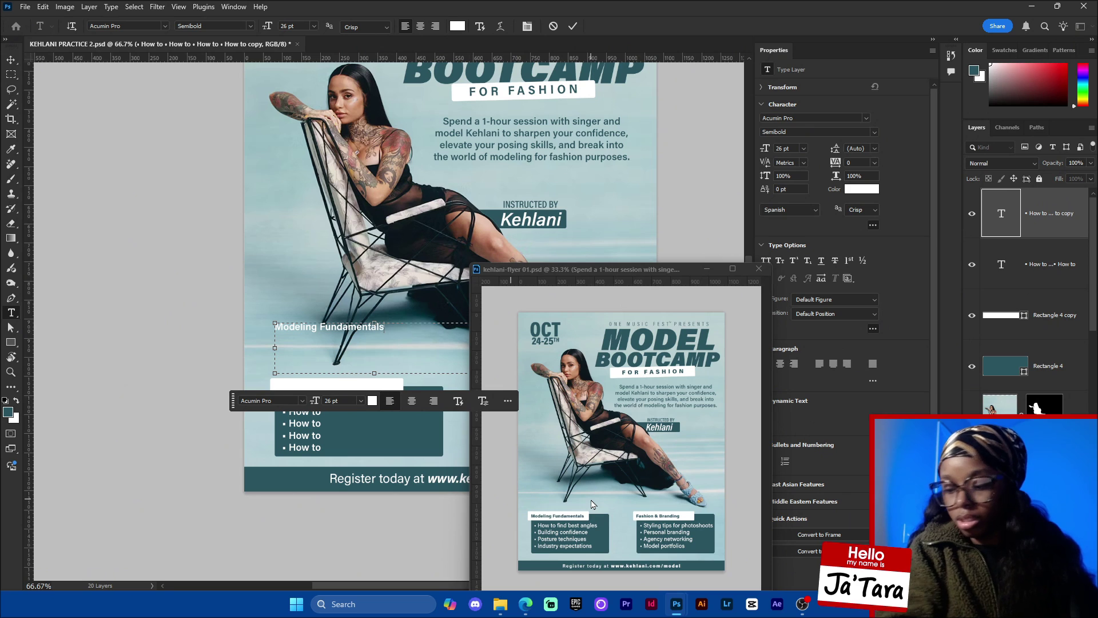
# Recolor the "Modeling Fundamentals" text with teal sampled from the box and shorten its text box to about 63 px high.
pyautogui.click(867, 190)
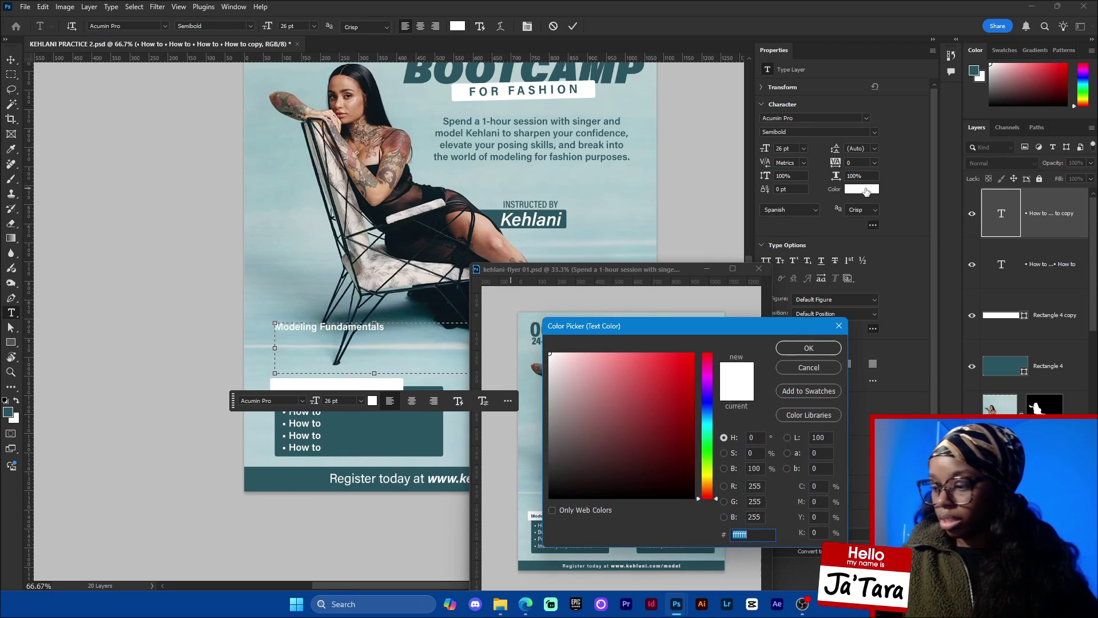
pyautogui.click(400, 427)
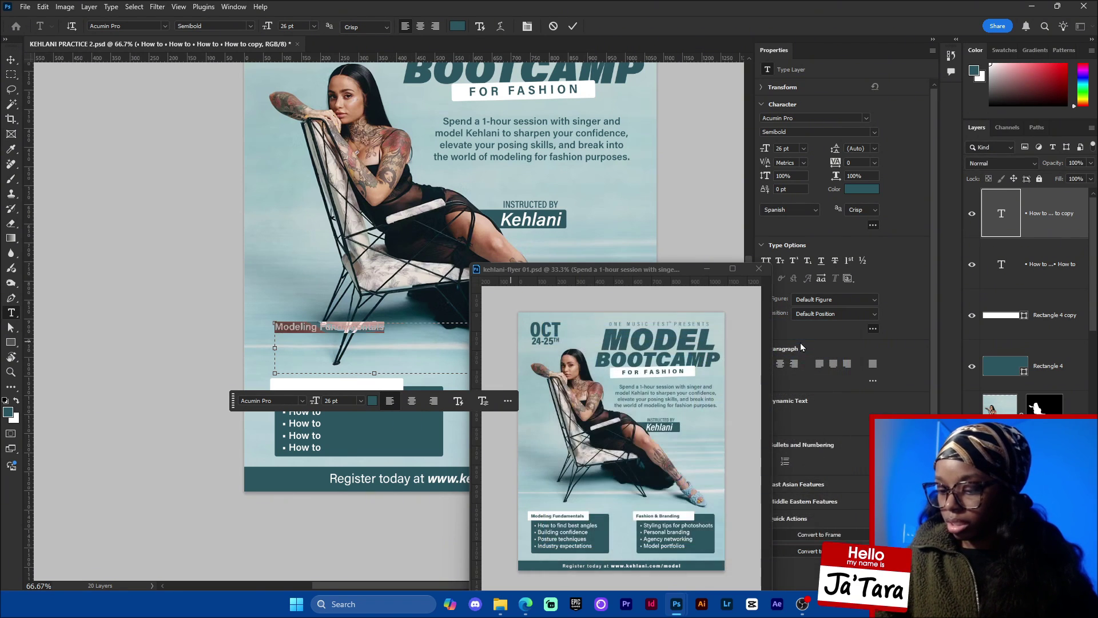
pyautogui.click(800, 350)
pyautogui.moveTo(374, 373); pyautogui.dragTo(374, 345)
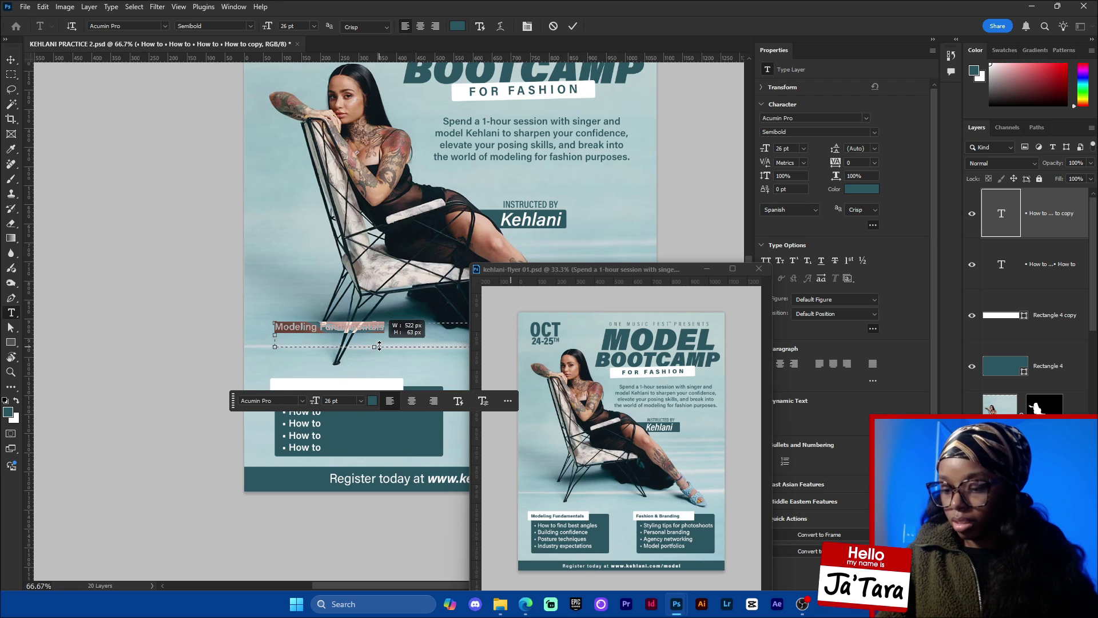
pyautogui.click(573, 27)
# Narrow the "Modeling Fundamentals" text box and move it onto the white label rectangle.
pyautogui.press('v')
pyautogui.moveTo(393, 289); pyautogui.dragTo(392, 191)
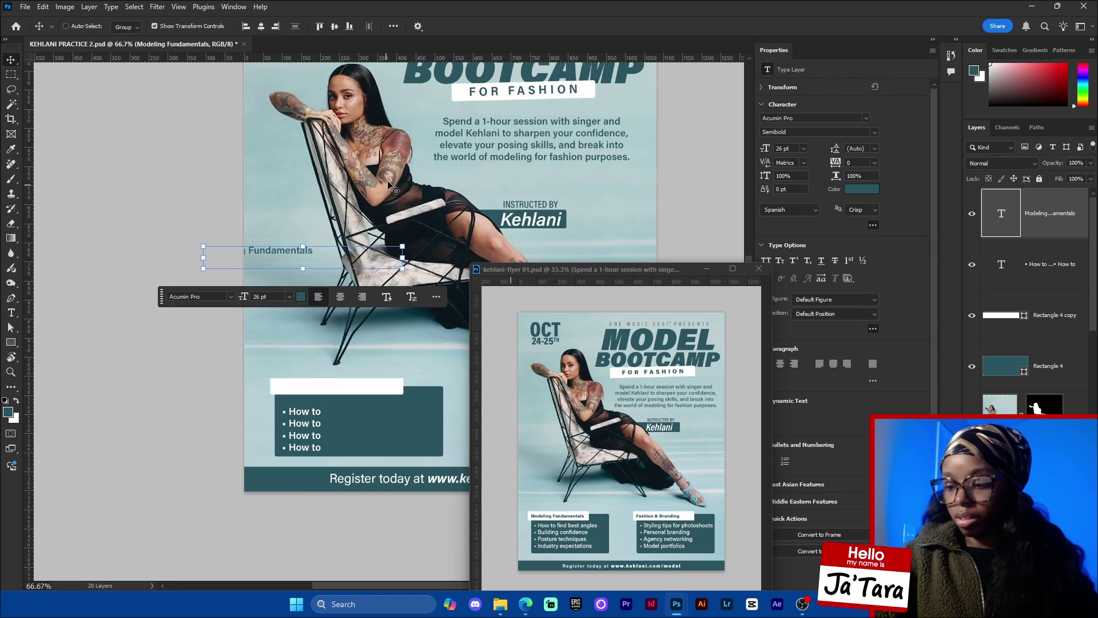
pyautogui.doubleClick(401, 218)
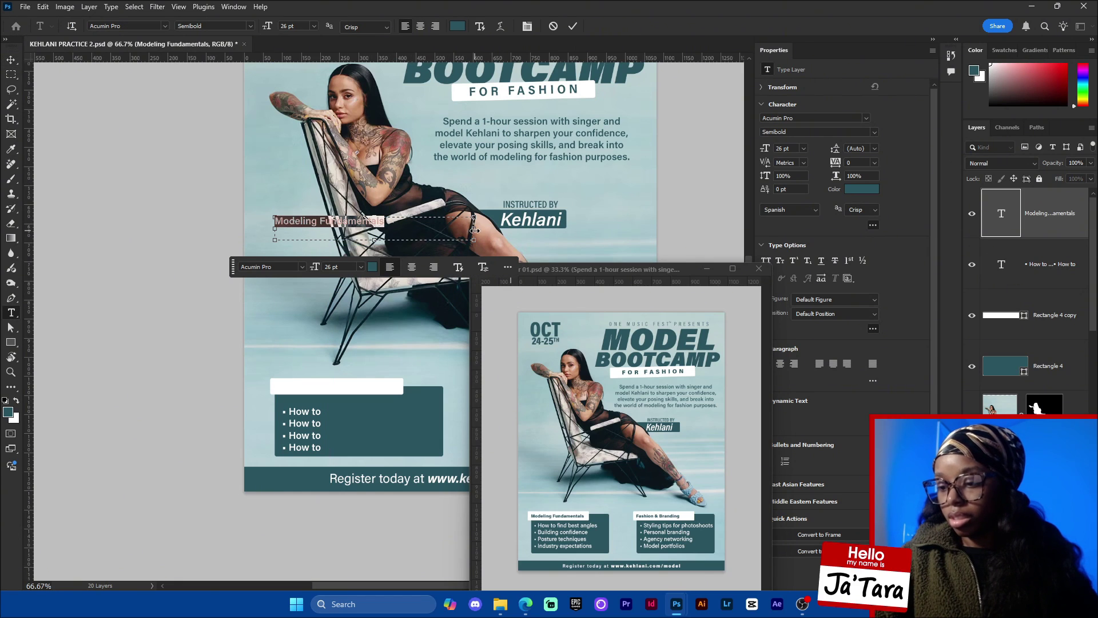
pyautogui.moveTo(475, 230); pyautogui.dragTo(384, 389)
pyautogui.click(573, 27)
pyautogui.press('v')
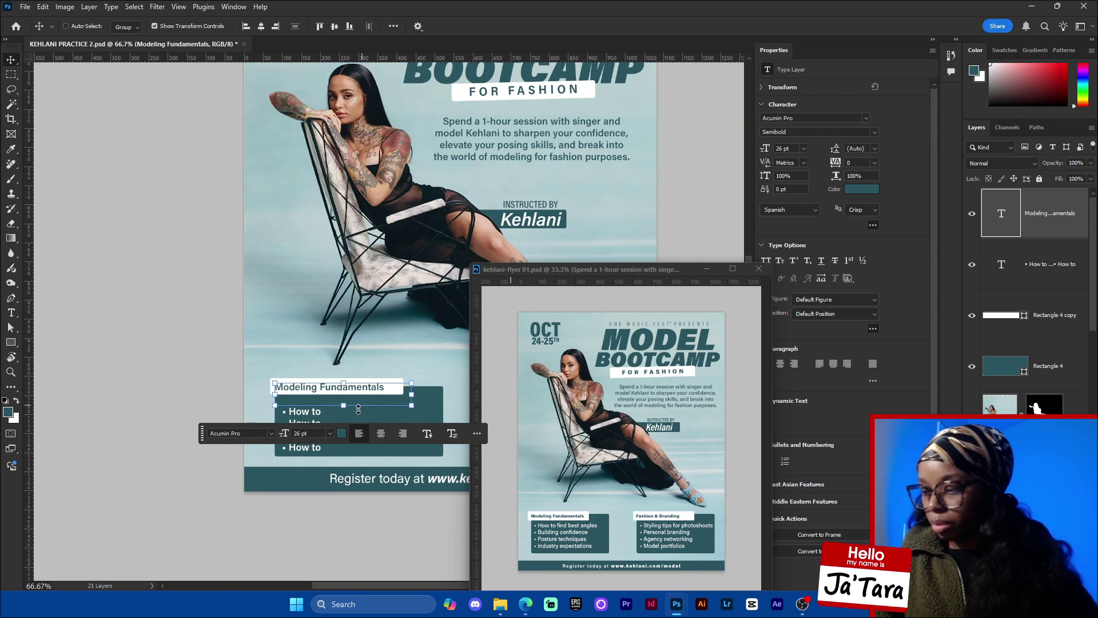
# Set the "Modeling Fundamentals" heading to the Bold weight of Acumin Pro.
pyautogui.click(873, 133)
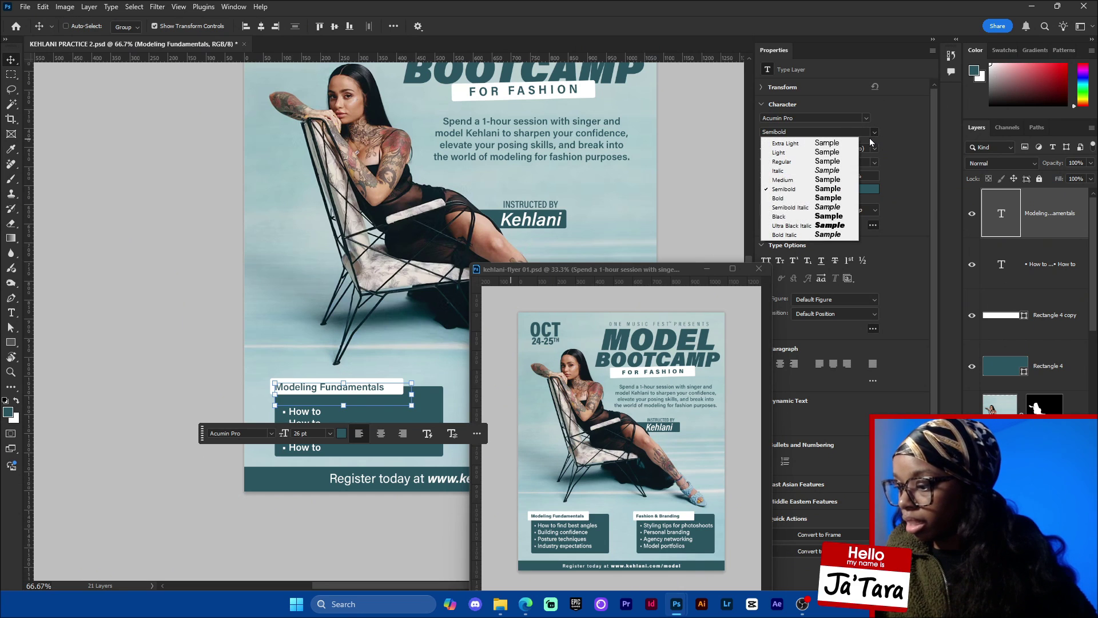
pyautogui.click(833, 199)
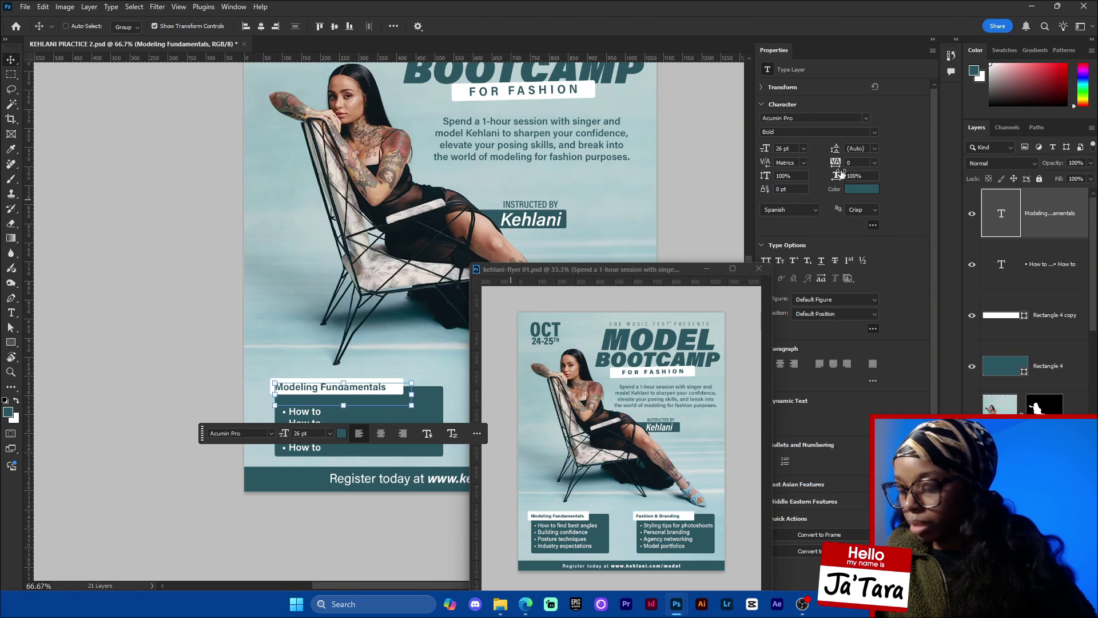
pyautogui.click(875, 132)
pyautogui.click(824, 217)
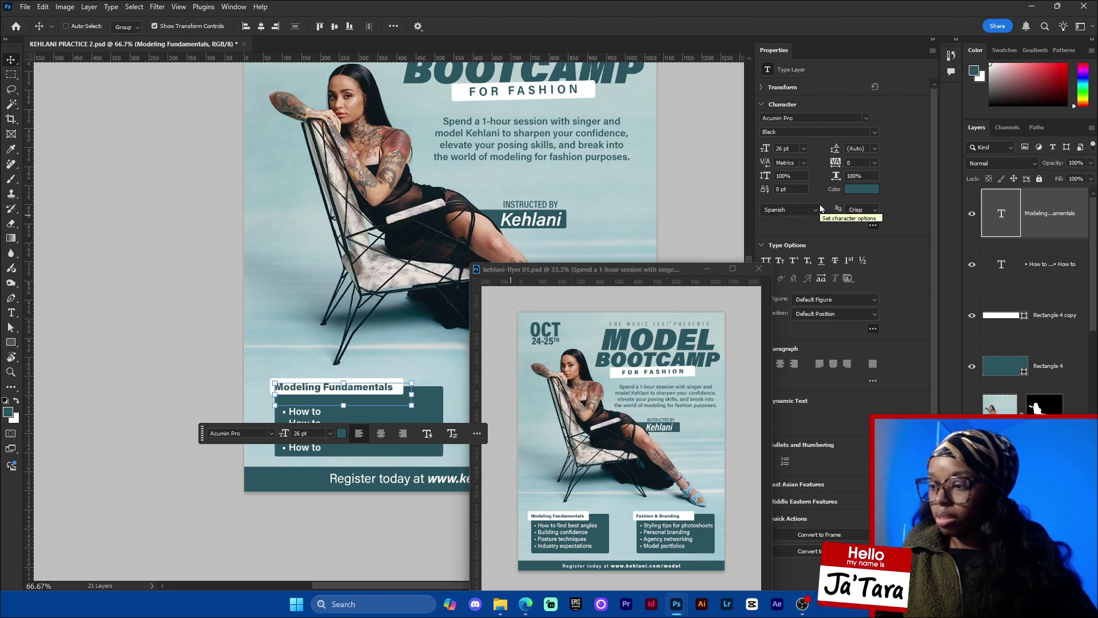
pyautogui.hotkey('ctrl', 'z')
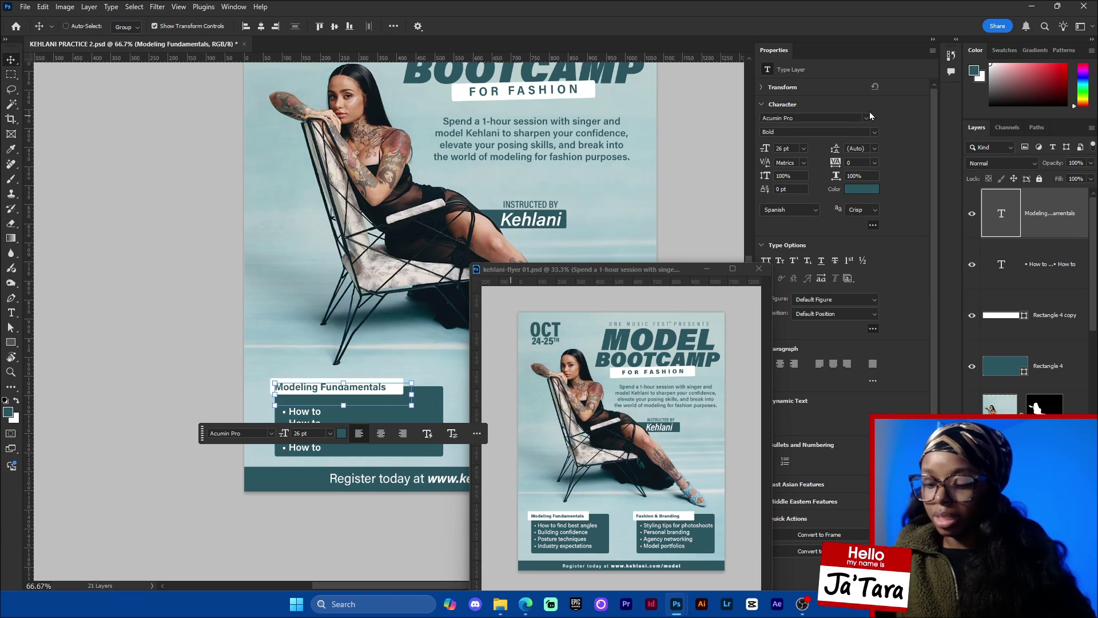
# Save the document and move the floating text options bar below the flyer, clear of the bullet list.
pyautogui.keyDown('ctrl'); pyautogui.click(285, 326); pyautogui.keyUp('ctrl')
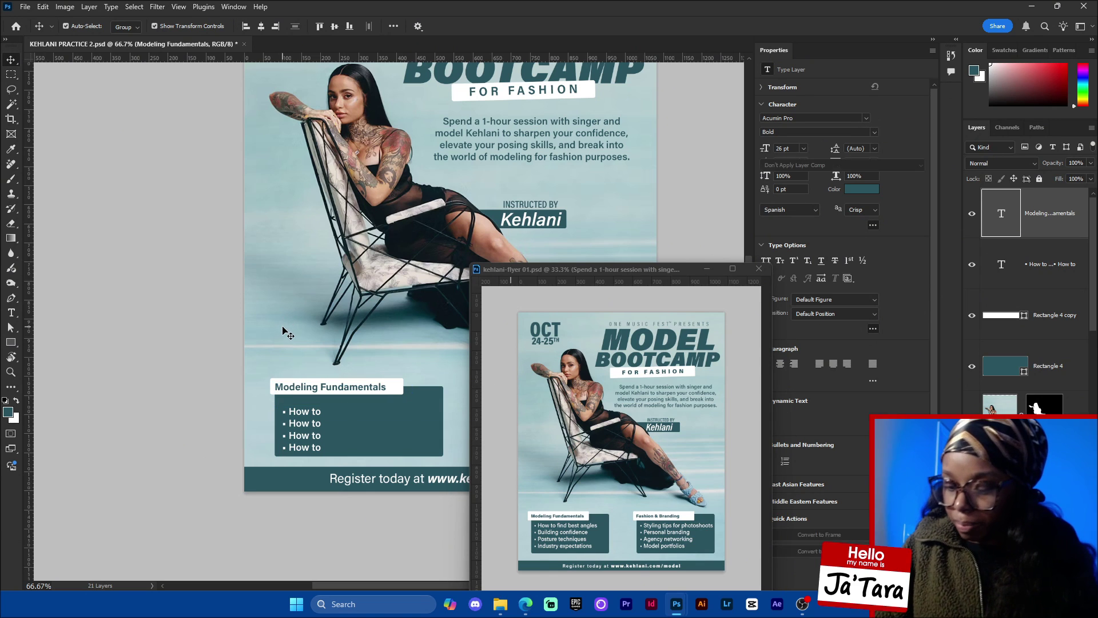
pyautogui.hotkey('ctrl', 's')
pyautogui.keyDown('ctrl'); pyautogui.click(387, 390); pyautogui.keyUp('ctrl')
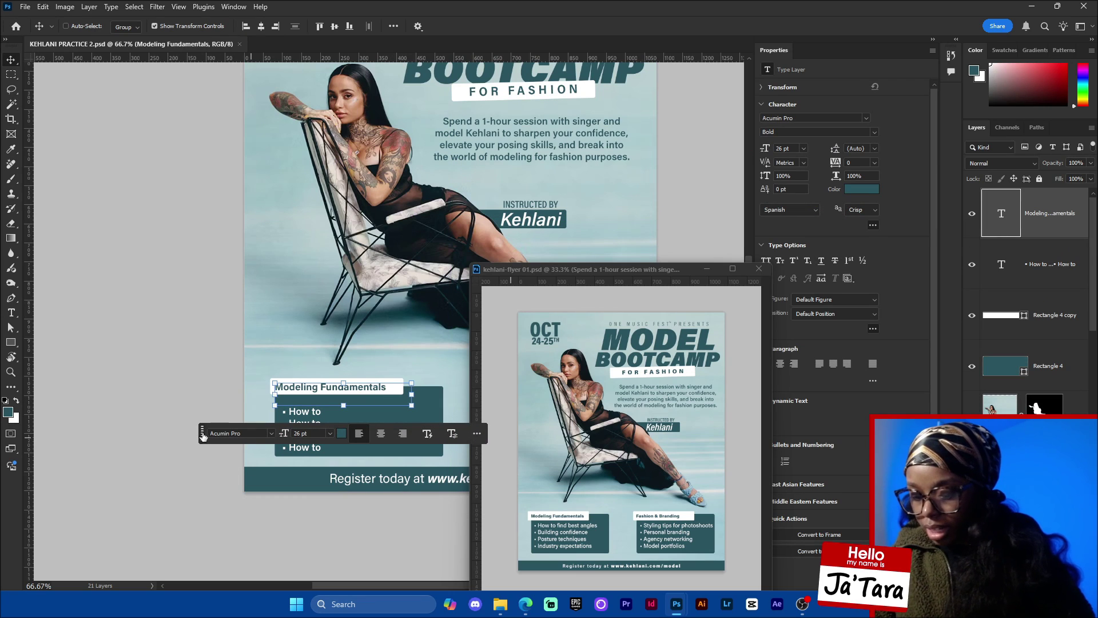
pyautogui.moveTo(202, 434); pyautogui.dragTo(197, 549)
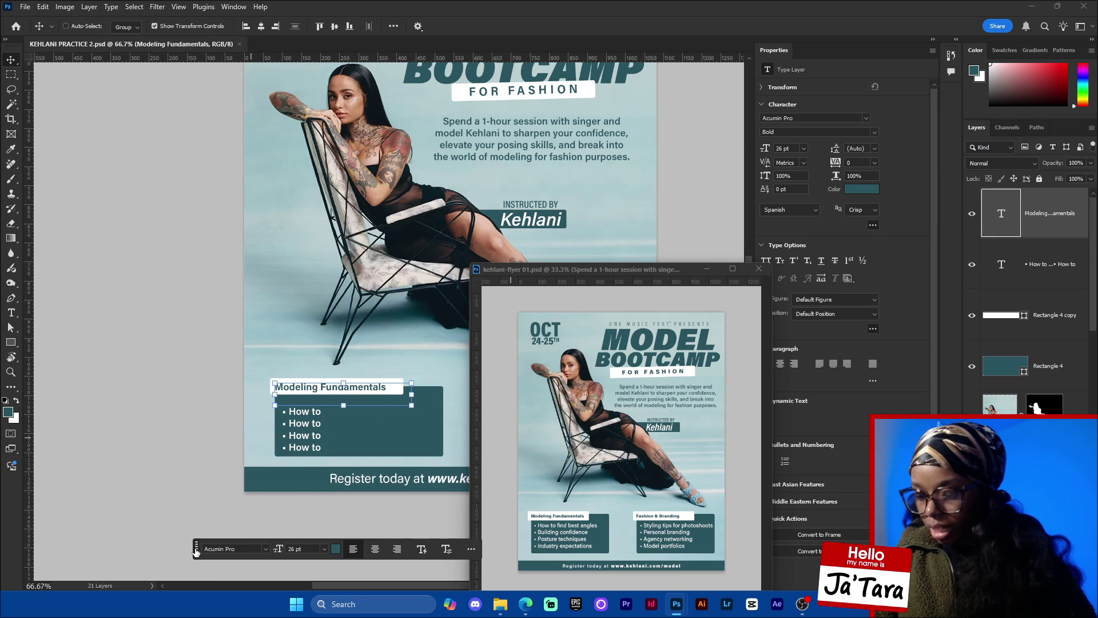
pyautogui.keyDown('ctrl'); pyautogui.click(322, 443); pyautogui.keyUp('ctrl')
pyautogui.moveTo(383, 408); pyautogui.dragTo(383, 403)
pyautogui.moveTo(302, 425); pyautogui.dragTo(311, 423)
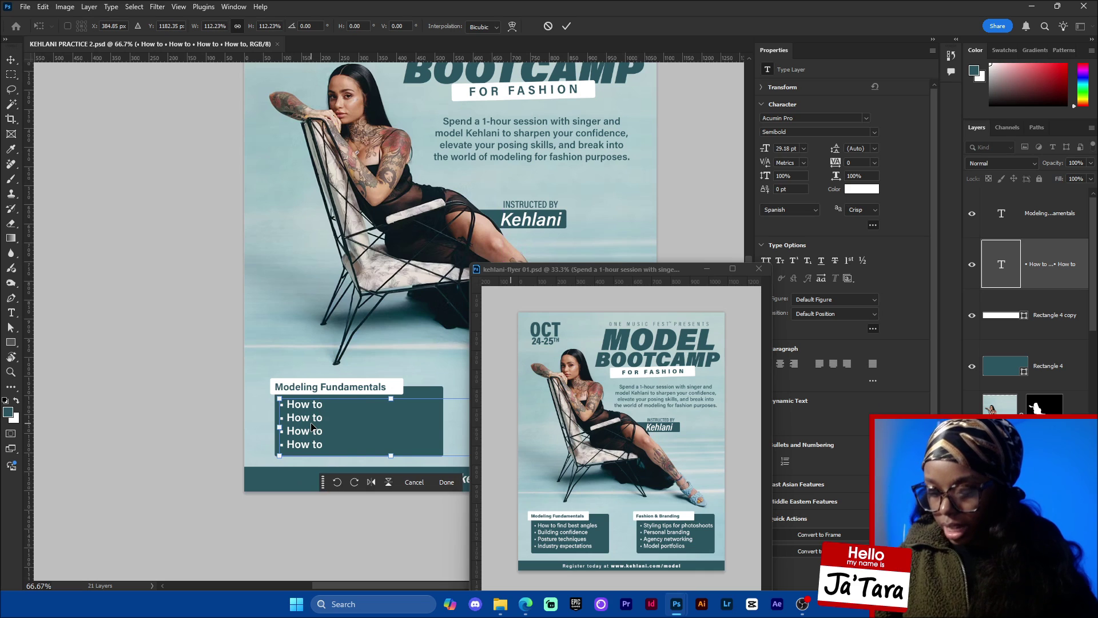
pyautogui.hotkey('ctrl', 'z')
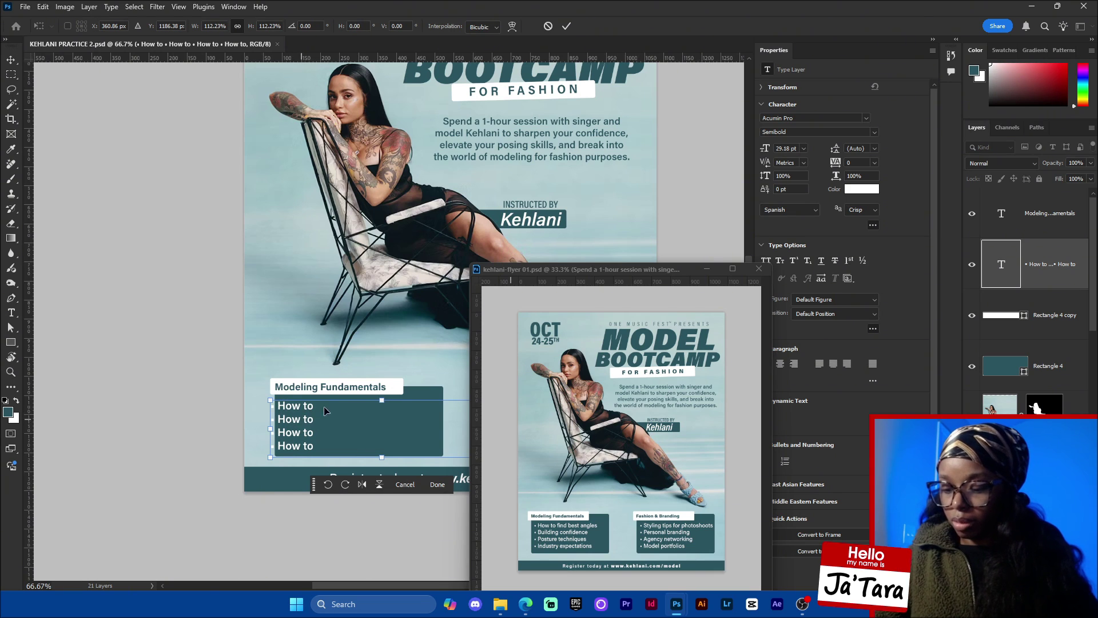
pyautogui.hotkey('ctrl', 'z')
# Move the bullet list slightly left and up inside the teal box and commit the transform.
pyautogui.moveTo(309, 436); pyautogui.dragTo(307, 436)
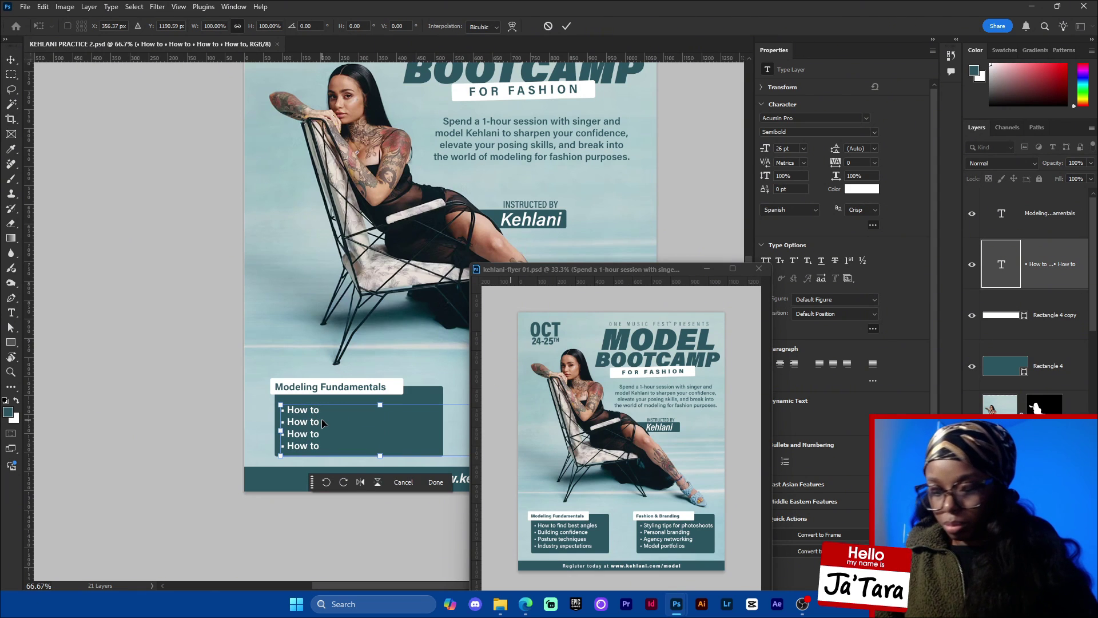
pyautogui.press('Up')
pyautogui.press('Up')
pyautogui.press('Up')
pyautogui.press('Up')
pyautogui.press('Up')
pyautogui.click(436, 481)
pyautogui.click(362, 545)
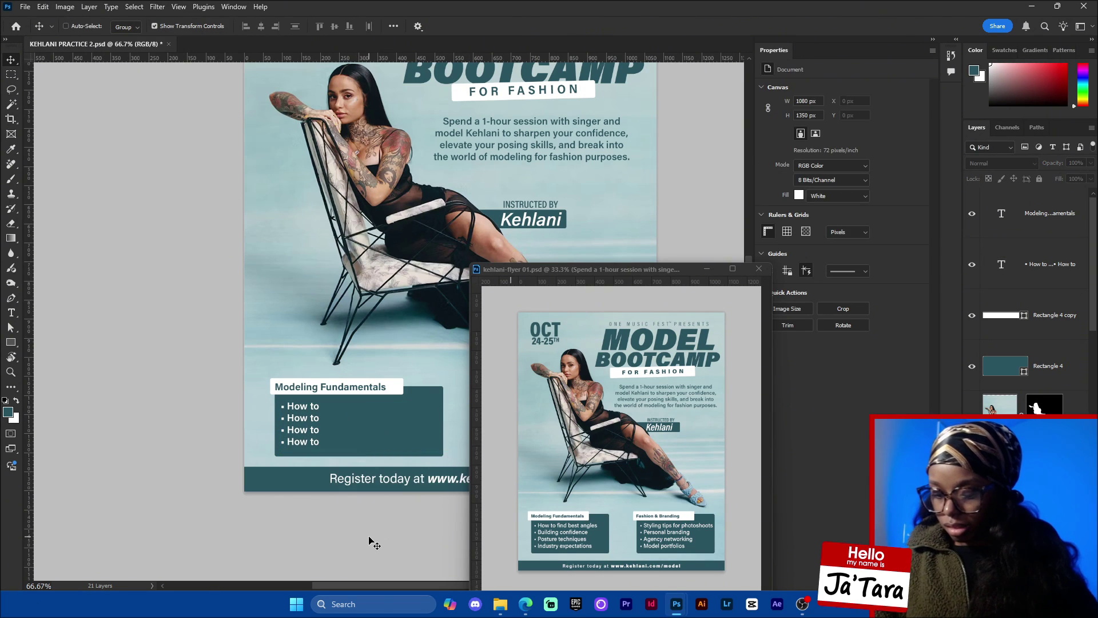
# Set the bullet list's leading to 37 pt.
pyautogui.click(315, 436)
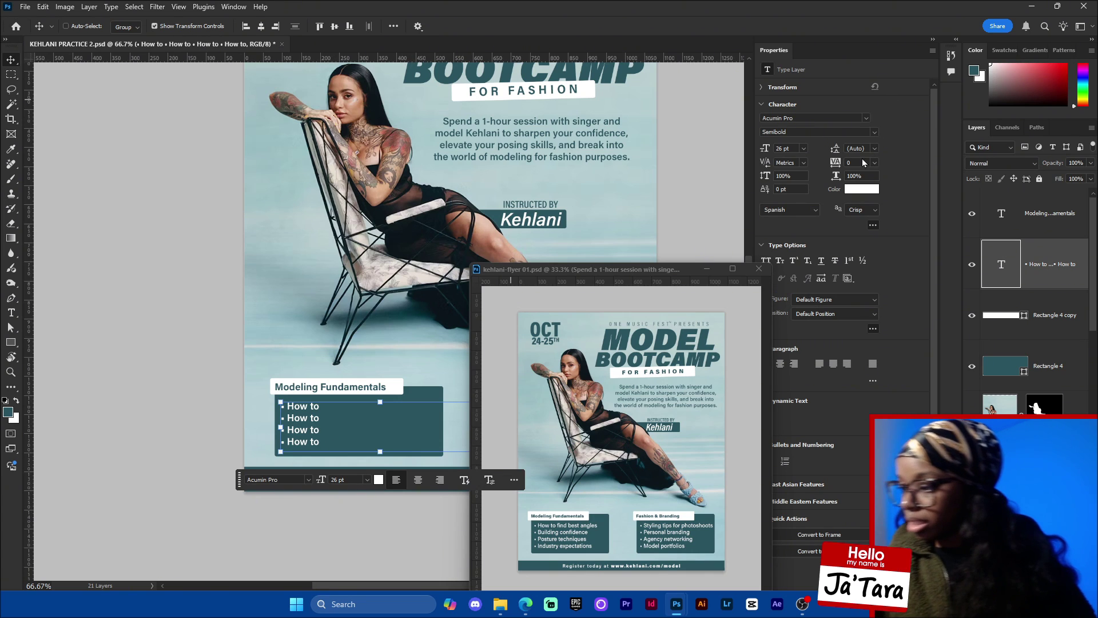
pyautogui.click(864, 149)
pyautogui.write('36')
pyautogui.press('Return')
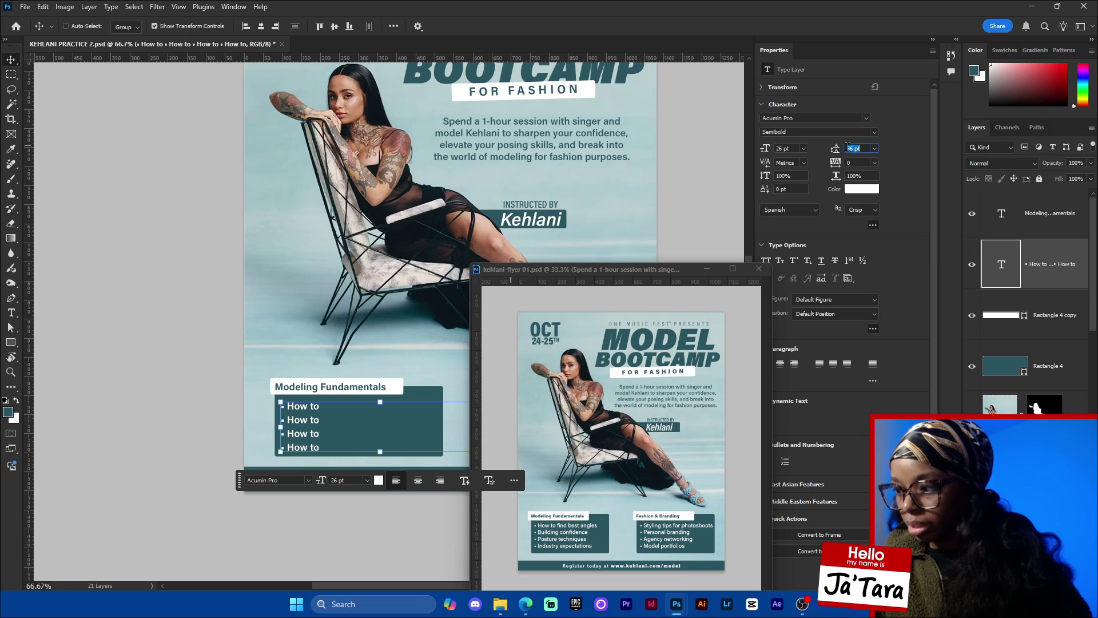
pyautogui.press('Up')
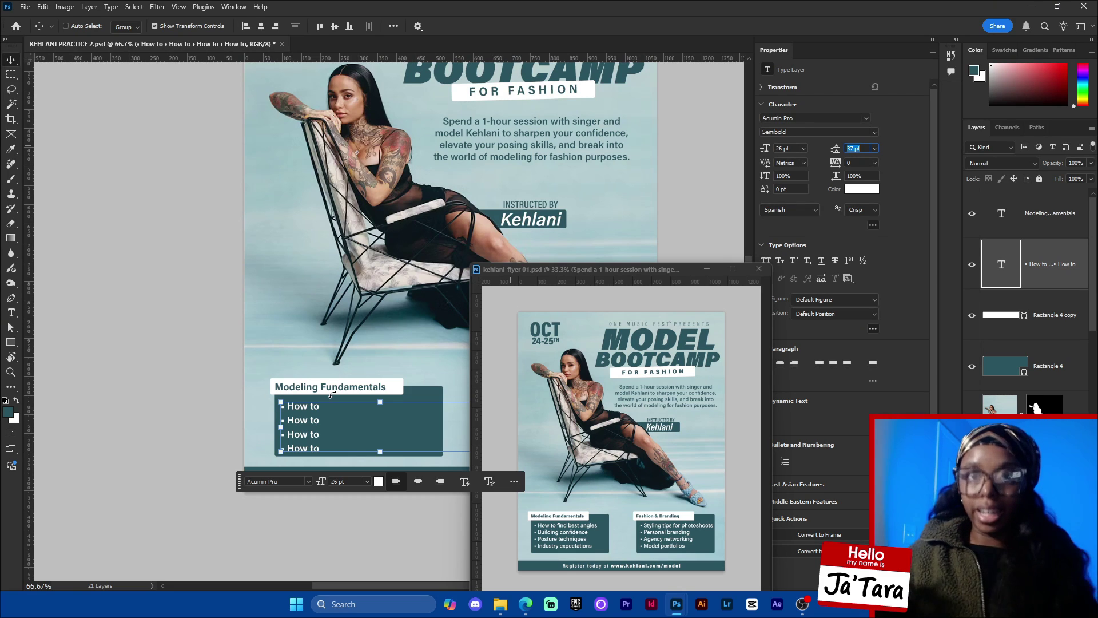
pyautogui.click(209, 503)
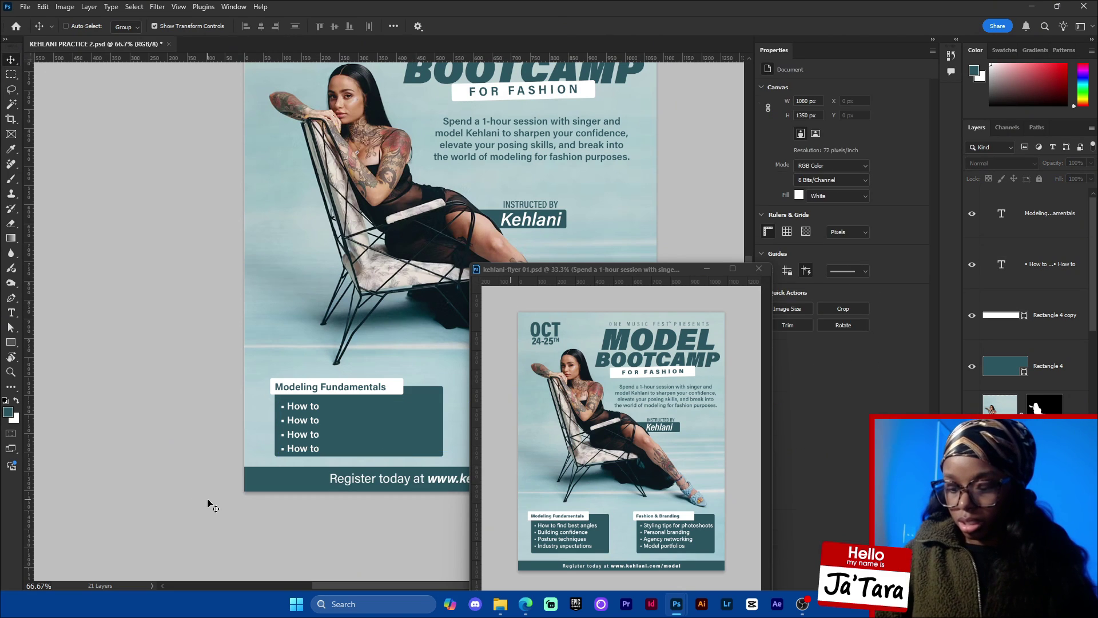
# Nudge the bullet list slightly up and to the right to center it better in the teal box.
pyautogui.keyDown('ctrl'); pyautogui.click(312, 435); pyautogui.keyUp('ctrl')
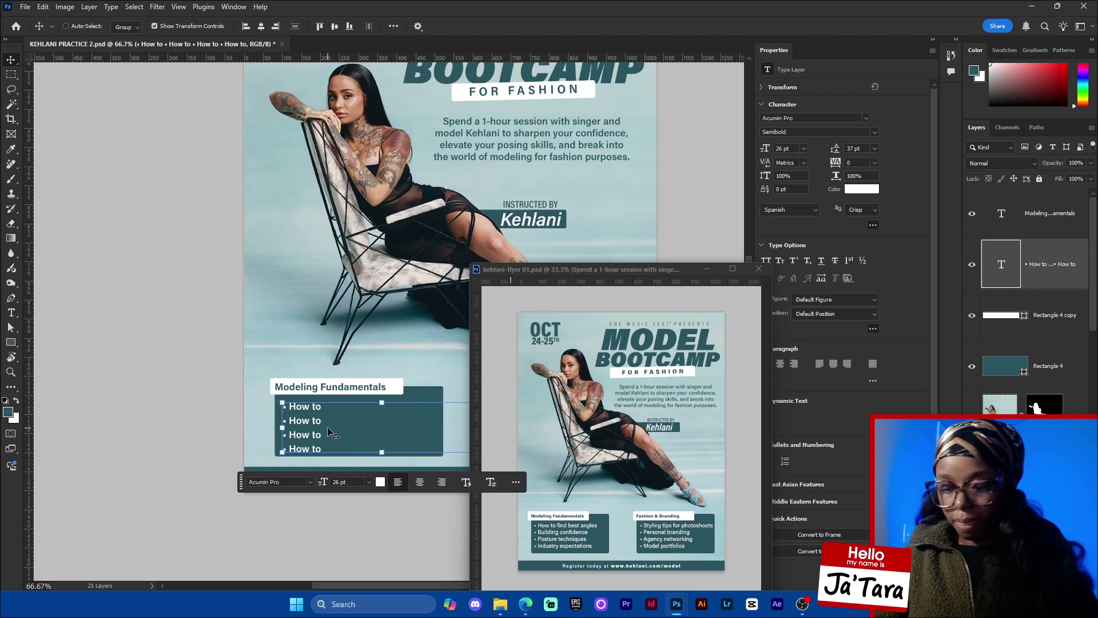
pyautogui.press('Up')
pyautogui.press('Up')
pyautogui.press('Up')
pyautogui.press('Up')
pyautogui.press('Up')
pyautogui.press('Right')
pyautogui.press('Right')
pyautogui.press('Right')
pyautogui.press('Right')
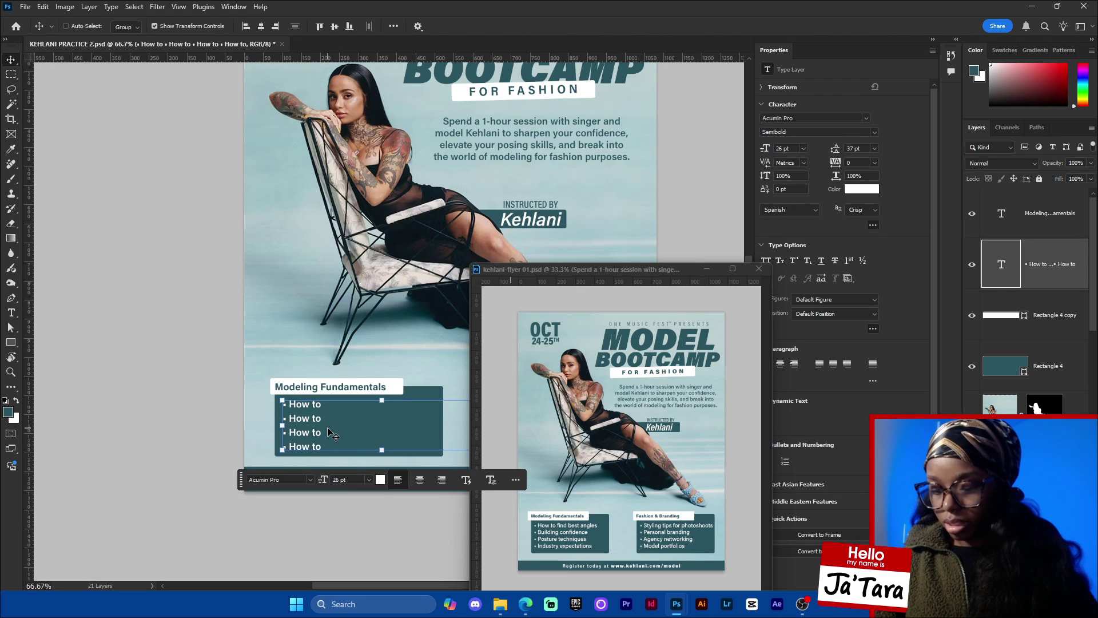
pyautogui.keyDown('ctrl'); pyautogui.click(328, 532); pyautogui.keyUp('ctrl')
# Duplicate the teal box with its white label, heading and bullet list, placing the copy beside it just inside the flyer's right edge.
pyautogui.moveTo(398, 551); pyautogui.dragTo(247, 546)
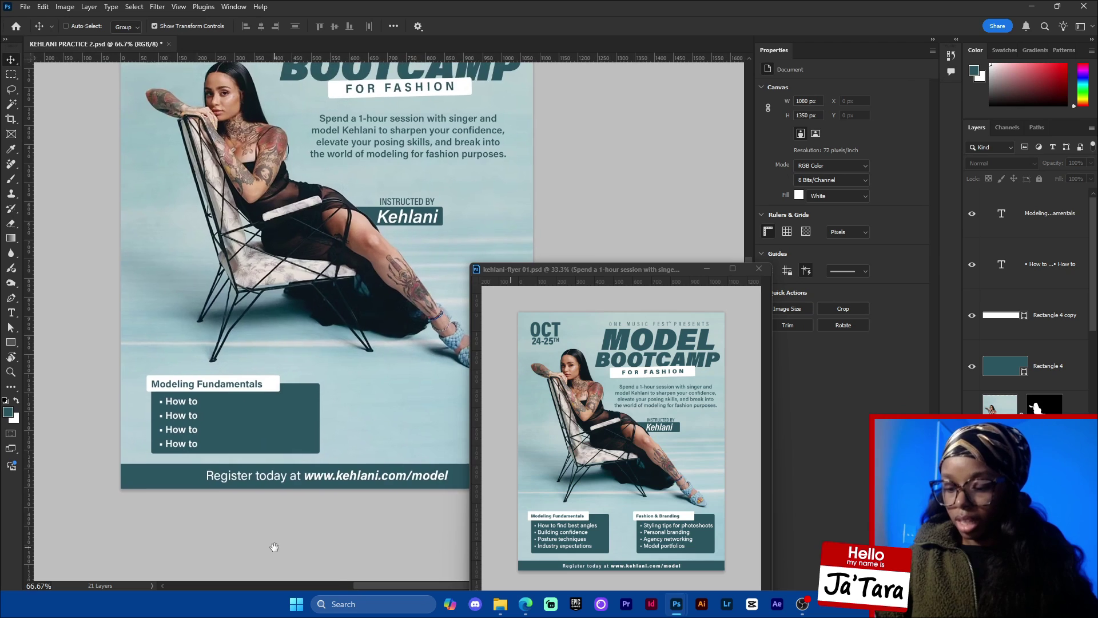
pyautogui.keyDown('ctrl'); pyautogui.click(190, 421); pyautogui.keyUp('ctrl')
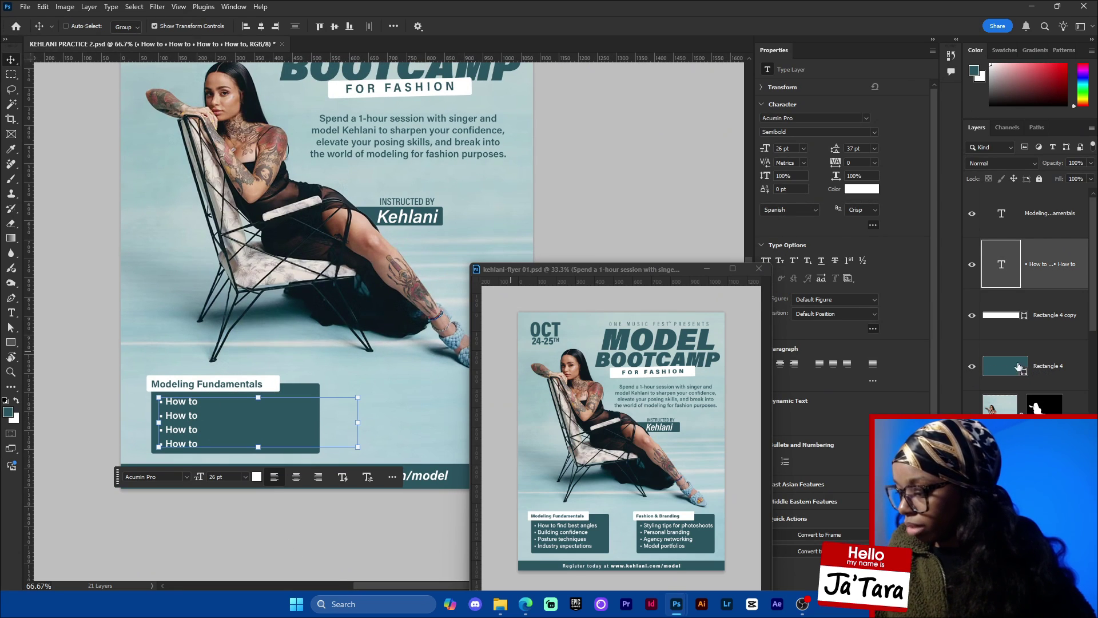
pyautogui.click(972, 367)
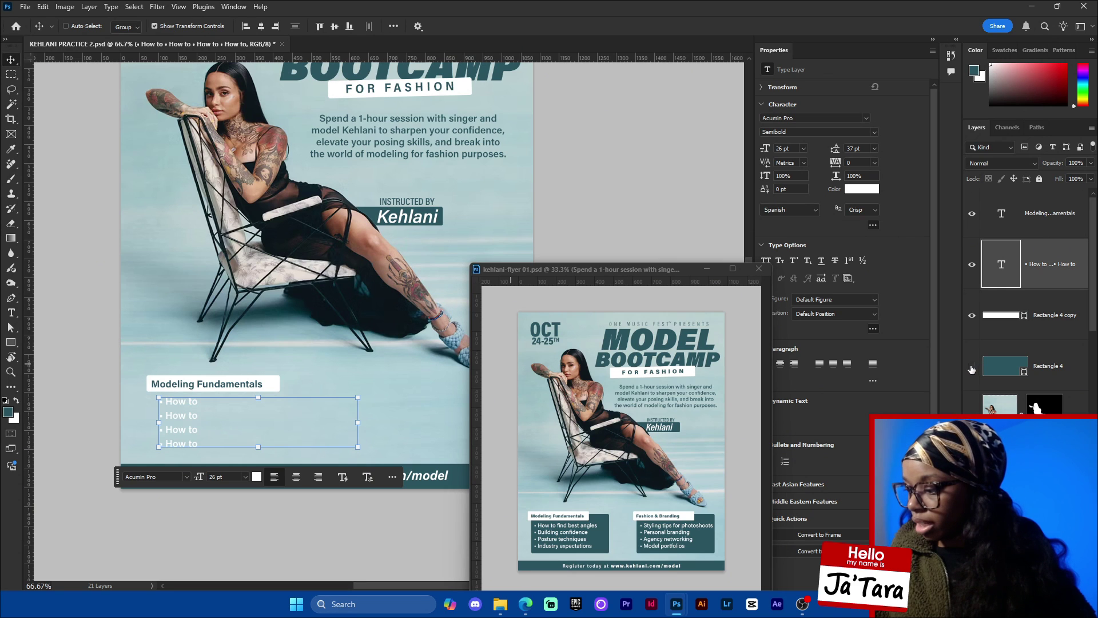
pyautogui.click(972, 367)
pyautogui.press('ctrl')
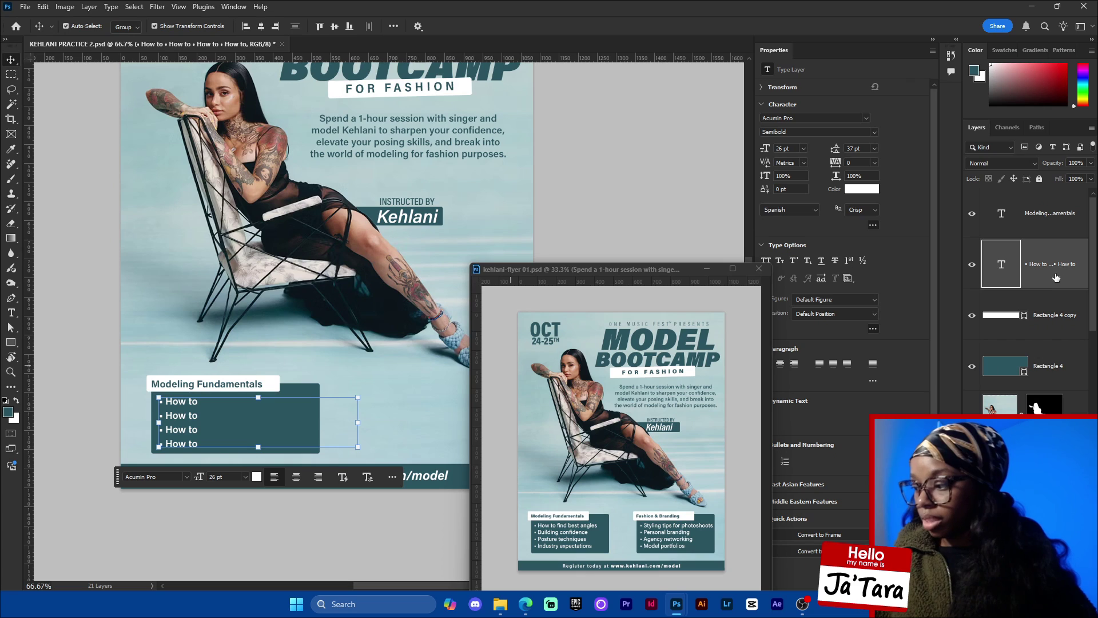
pyautogui.keyDown('ctrl'); pyautogui.click(1071, 377); pyautogui.keyUp('ctrl')
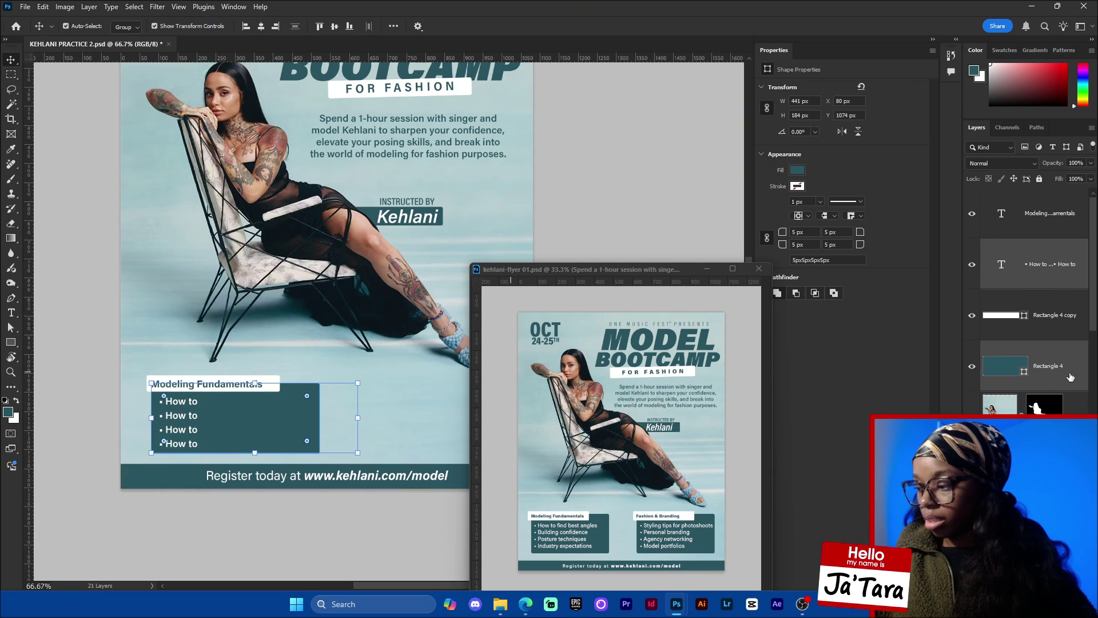
pyautogui.keyDown('ctrl'); pyautogui.click(1059, 330); pyautogui.keyUp('ctrl')
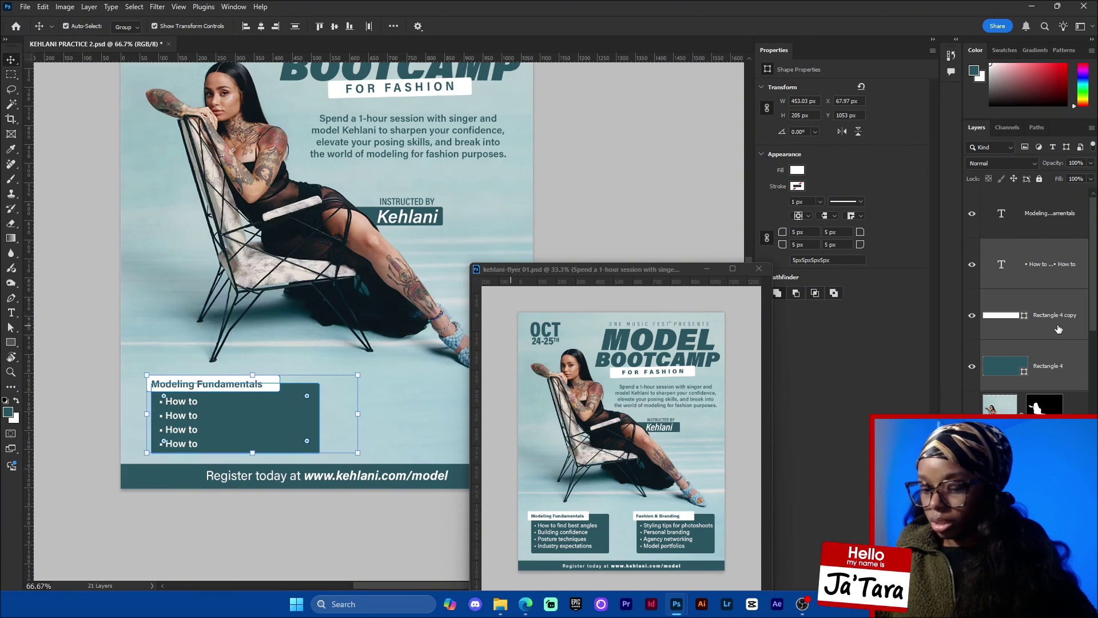
pyautogui.keyDown('ctrl'); pyautogui.click(1052, 228); pyautogui.keyUp('ctrl')
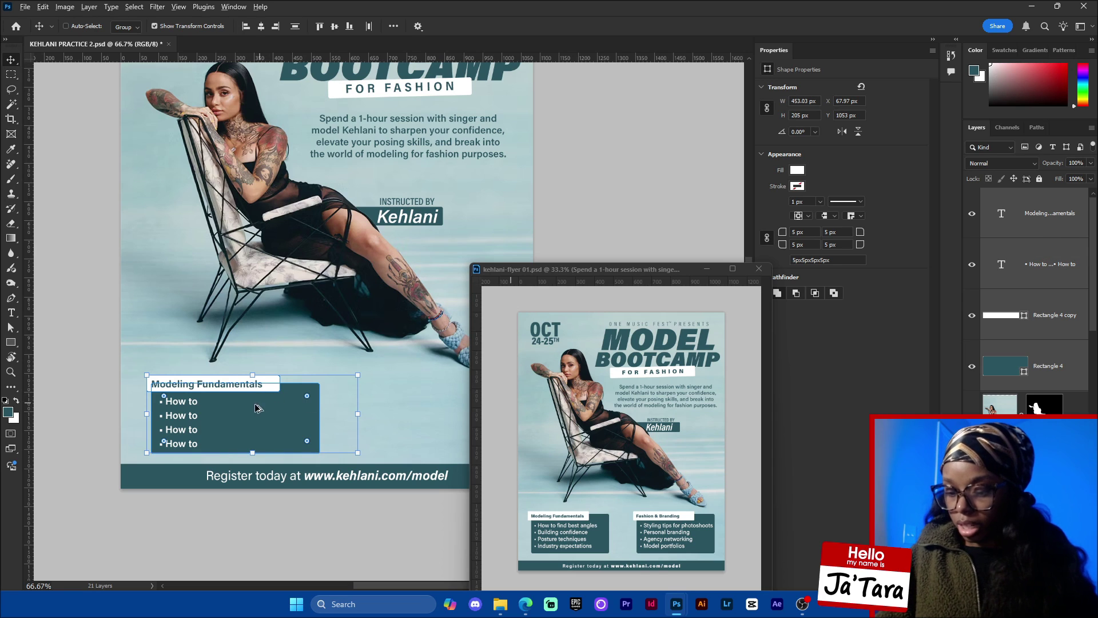
pyautogui.moveTo(167, 436); pyautogui.dragTo(372, 442)
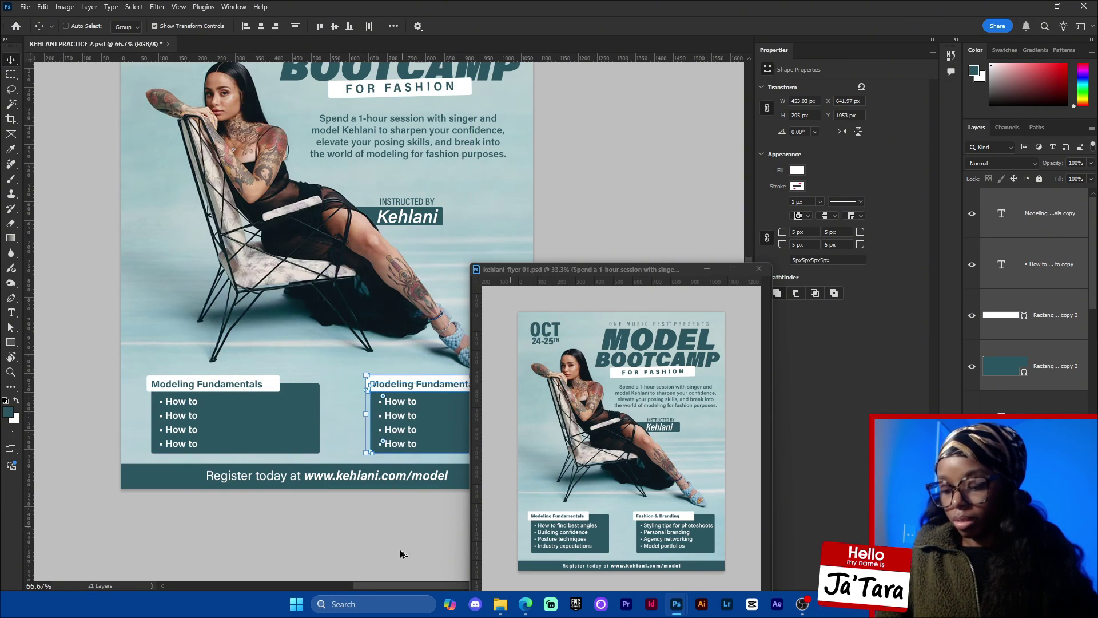
pyautogui.moveTo(397, 588); pyautogui.dragTo(442, 581)
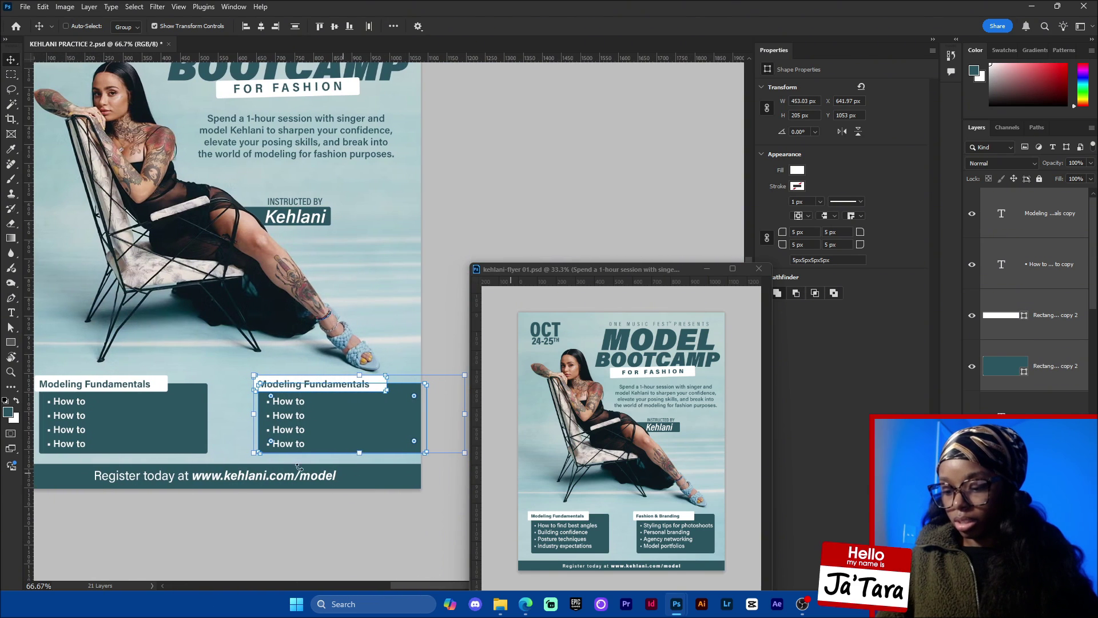
pyautogui.moveTo(347, 436); pyautogui.dragTo(321, 435)
# Move the original topic box with its label, heading and bullet list toward the flyer's left edge, to about X 42 px.
pyautogui.moveTo(239, 504); pyautogui.dragTo(275, 499)
pyautogui.moveTo(42, 382); pyautogui.dragTo(125, 434)
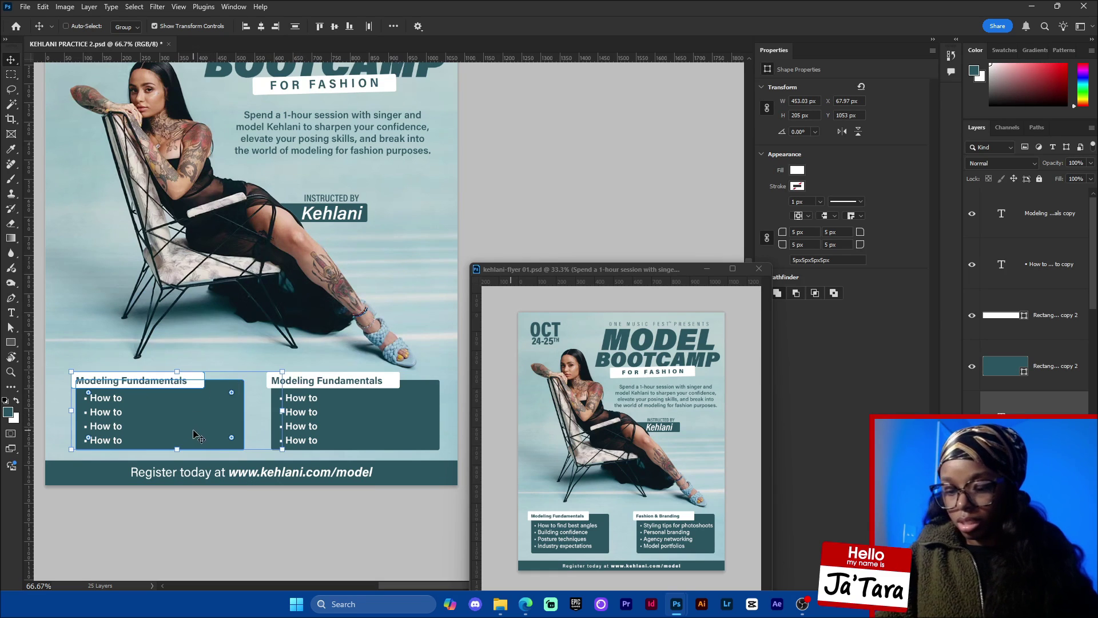
pyautogui.moveTo(195, 433); pyautogui.dragTo(187, 434)
pyautogui.moveTo(186, 433); pyautogui.dragTo(183, 434)
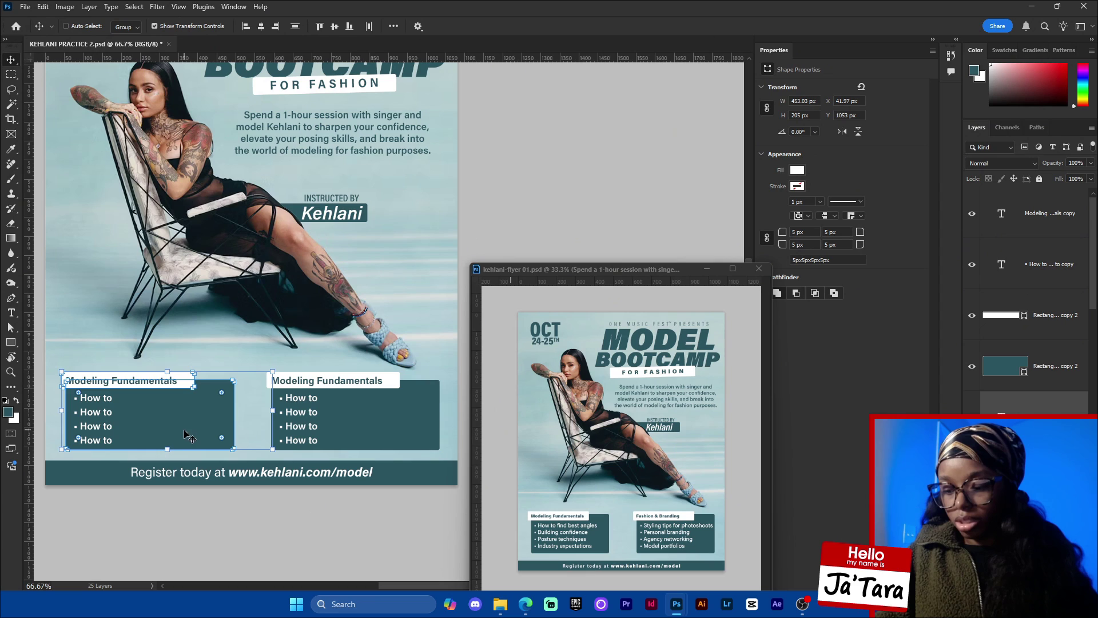
pyautogui.click(112, 551)
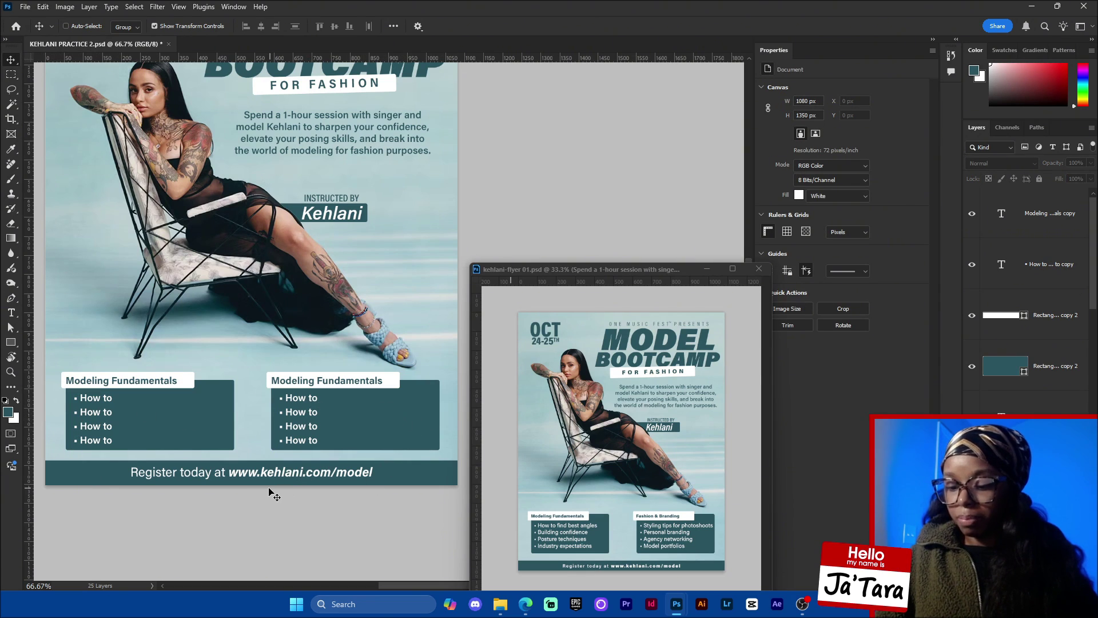
# Complete the first bullet in the left topic box as "How to find best angles".
pyautogui.keyDown('ctrl'); pyautogui.click(107, 400); pyautogui.keyUp('ctrl')
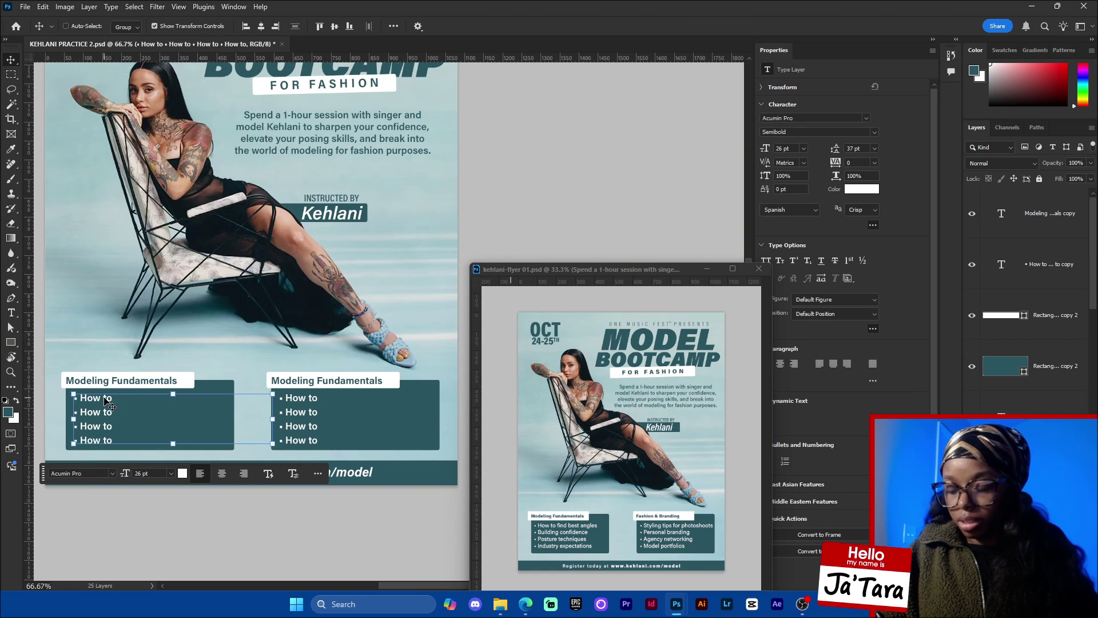
pyautogui.doubleClick(107, 400)
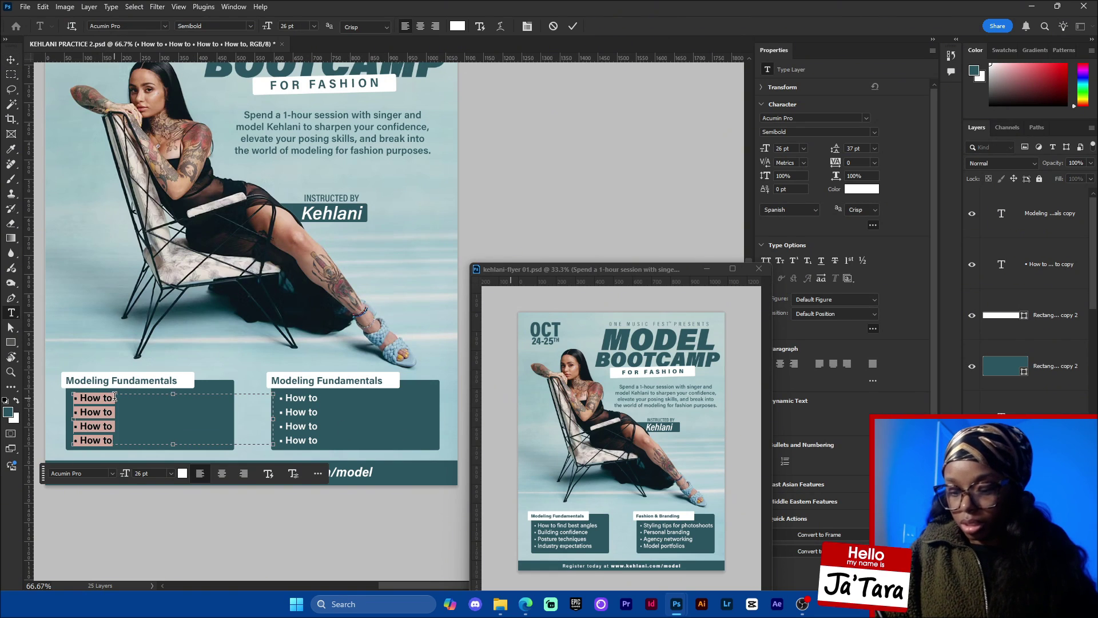
pyautogui.click(119, 393)
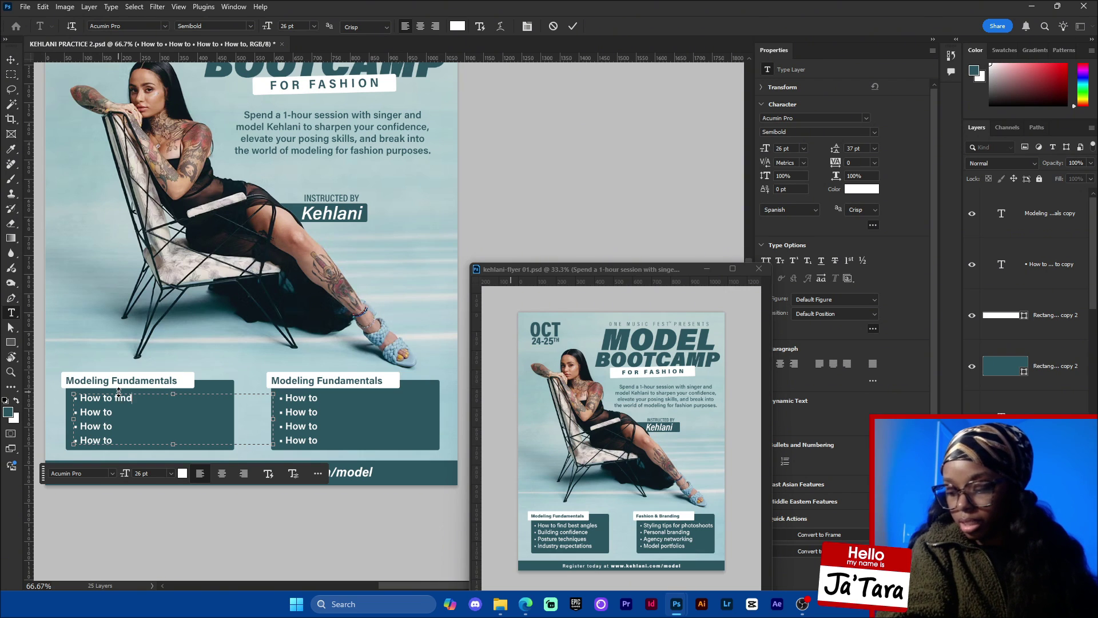
pyautogui.write('find best angles')
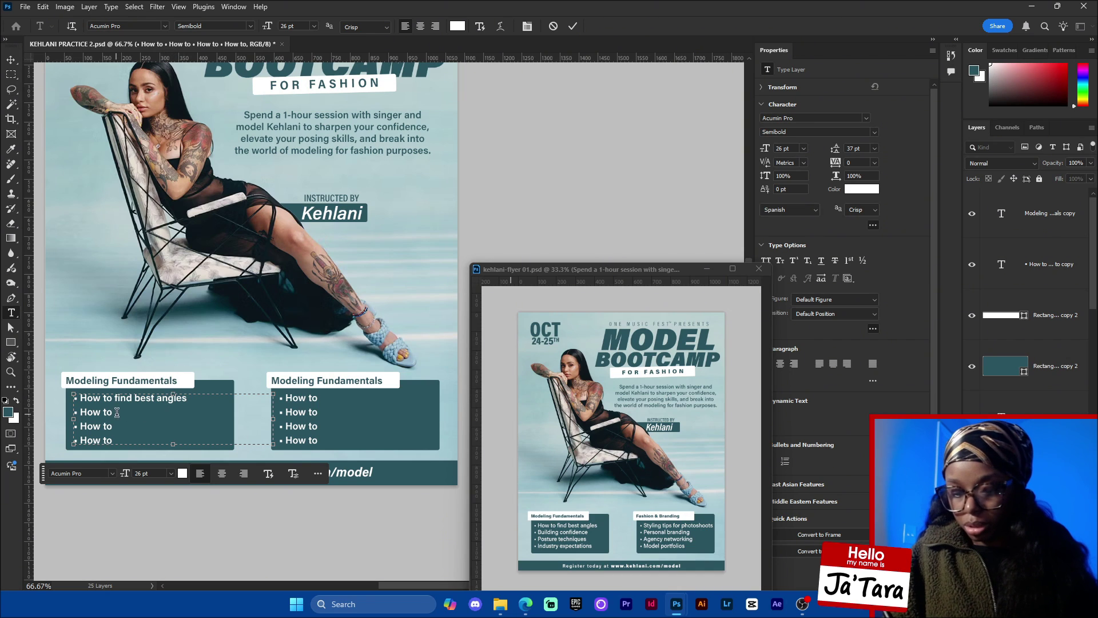
# Replace the second and third bullets in the Modeling Fundamentals box with "Building confidence" and "Posture techniques".
pyautogui.tripleClick(87, 407)
pyautogui.write('Bu')
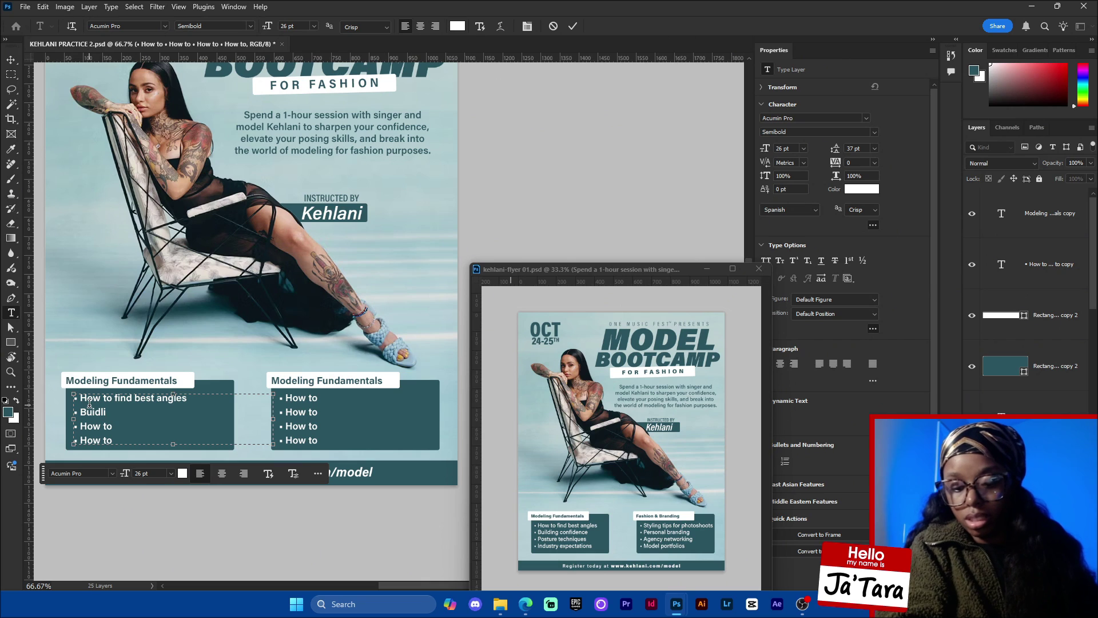
pyautogui.write('ilding')
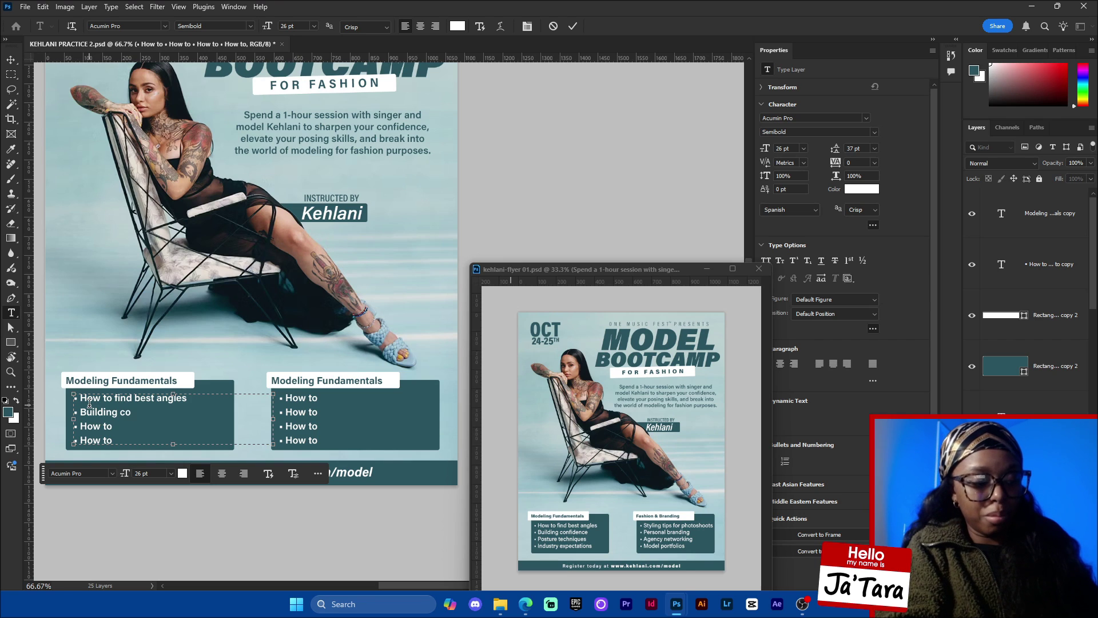
pyautogui.write('confidence')
pyautogui.press('Down')
pyautogui.keyDown('shift'); pyautogui.click(80, 426); pyautogui.keyUp('shift')
pyautogui.write('Posture techniques')
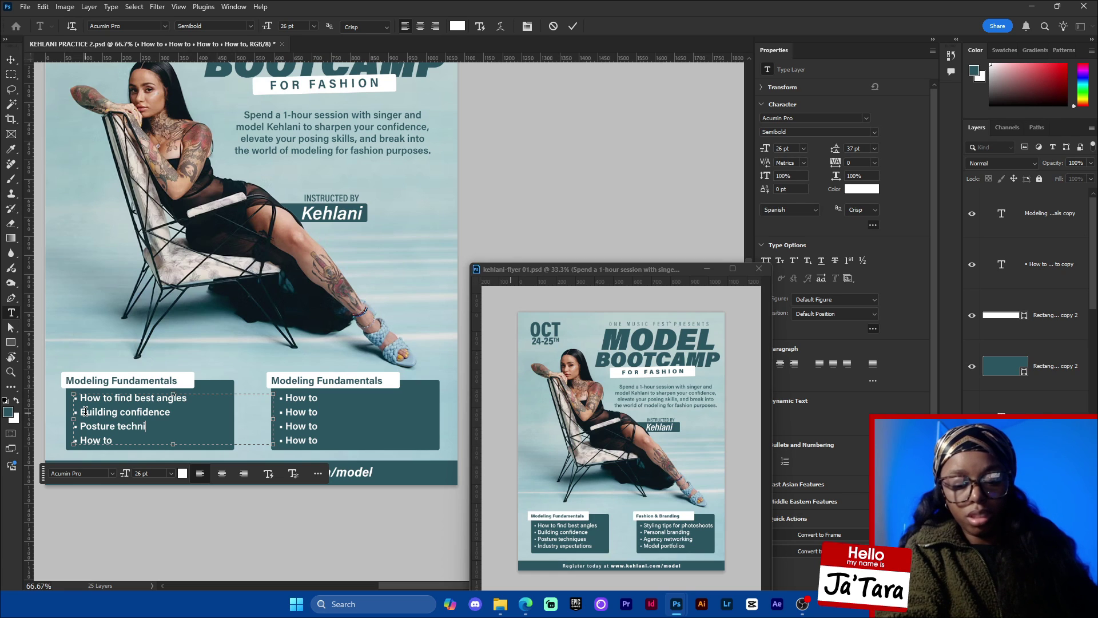
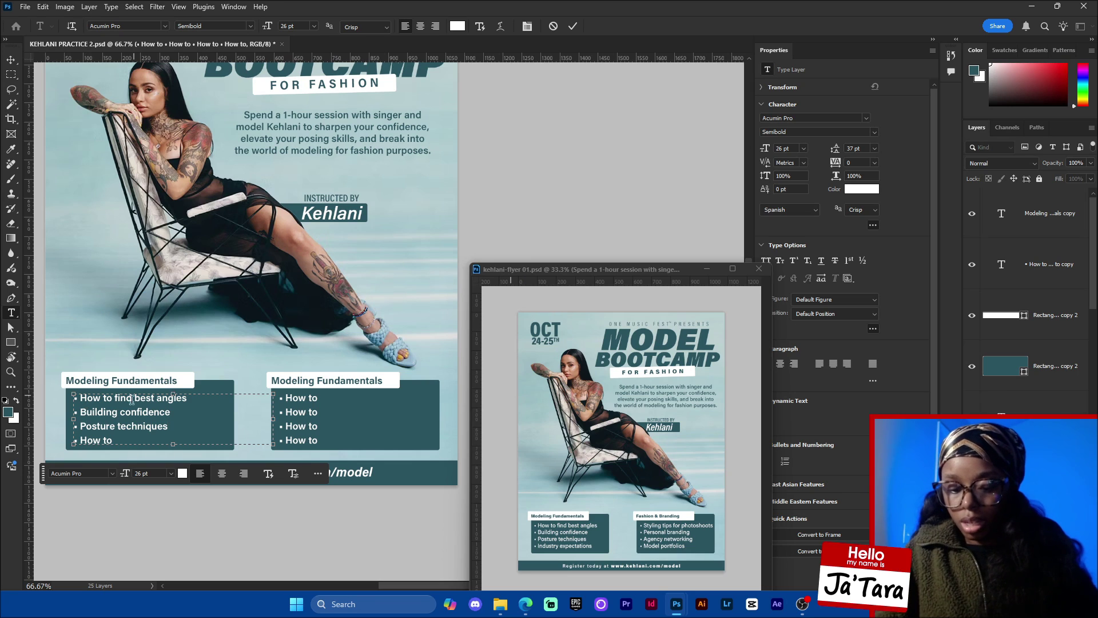
# Replace the fourth bullet in the Modeling Fundamentals box with "Industry expectations" and commit the text.
pyautogui.moveTo(120, 439); pyautogui.dragTo(83, 439)
pyautogui.press('BackSpace')
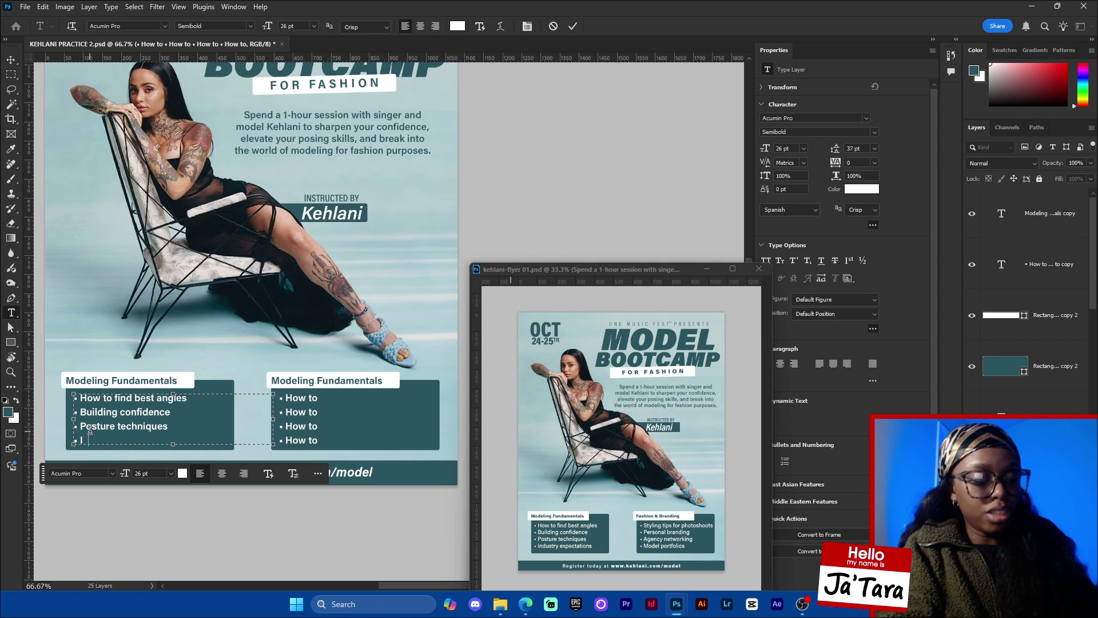
pyautogui.write('Industry expectations')
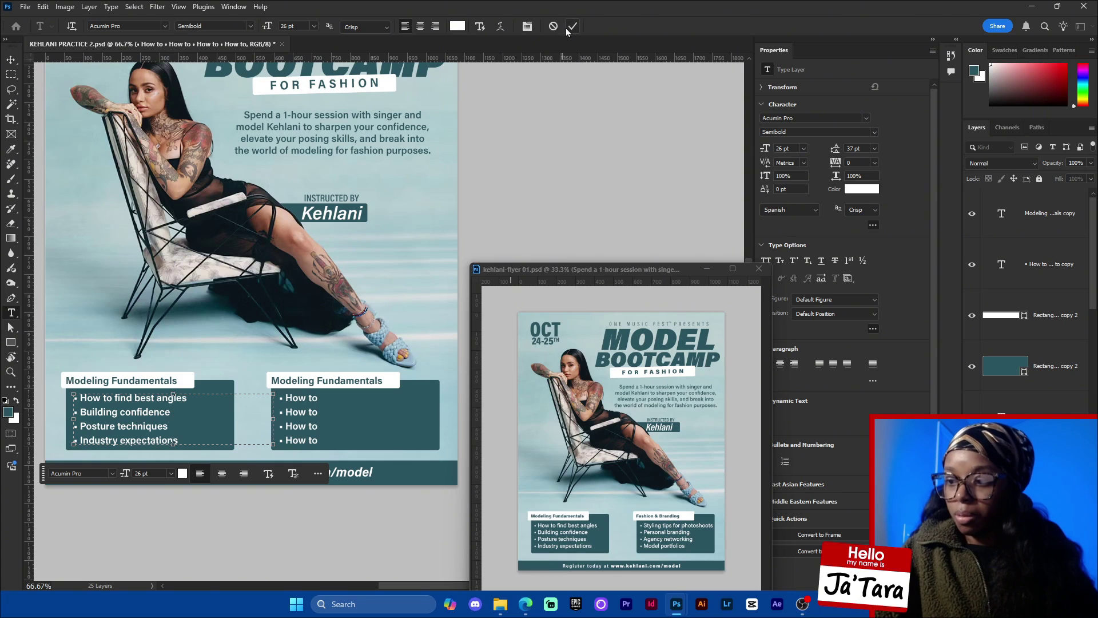
pyautogui.click(572, 26)
pyautogui.press('v')
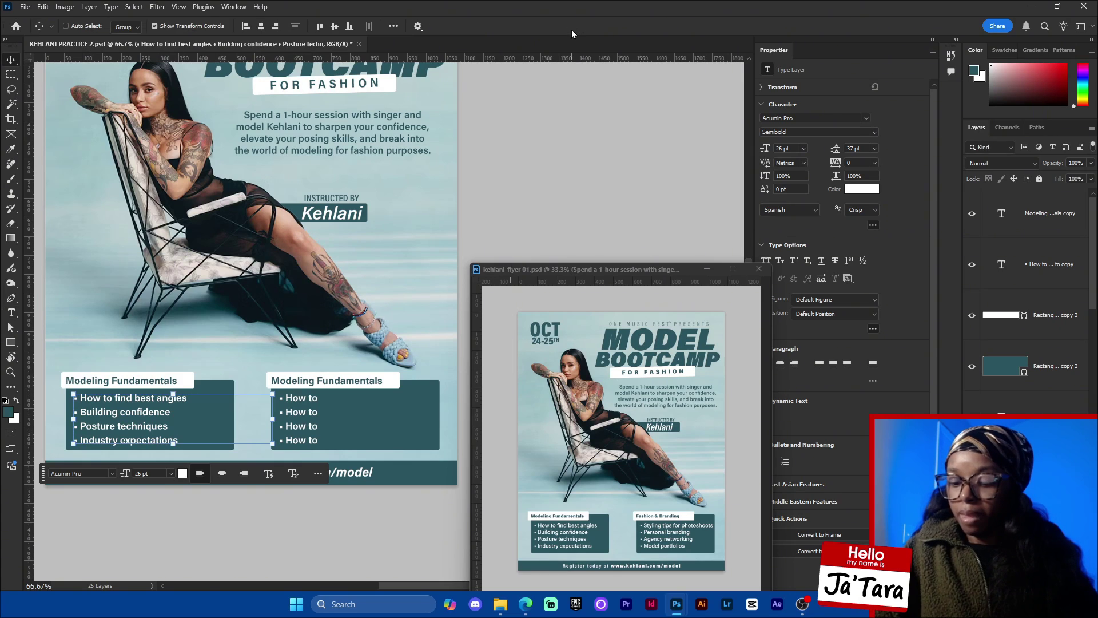
# Replace the first bullet in the duplicated topic box with "Styling tips for photoshoot".
pyautogui.doubleClick(316, 400)
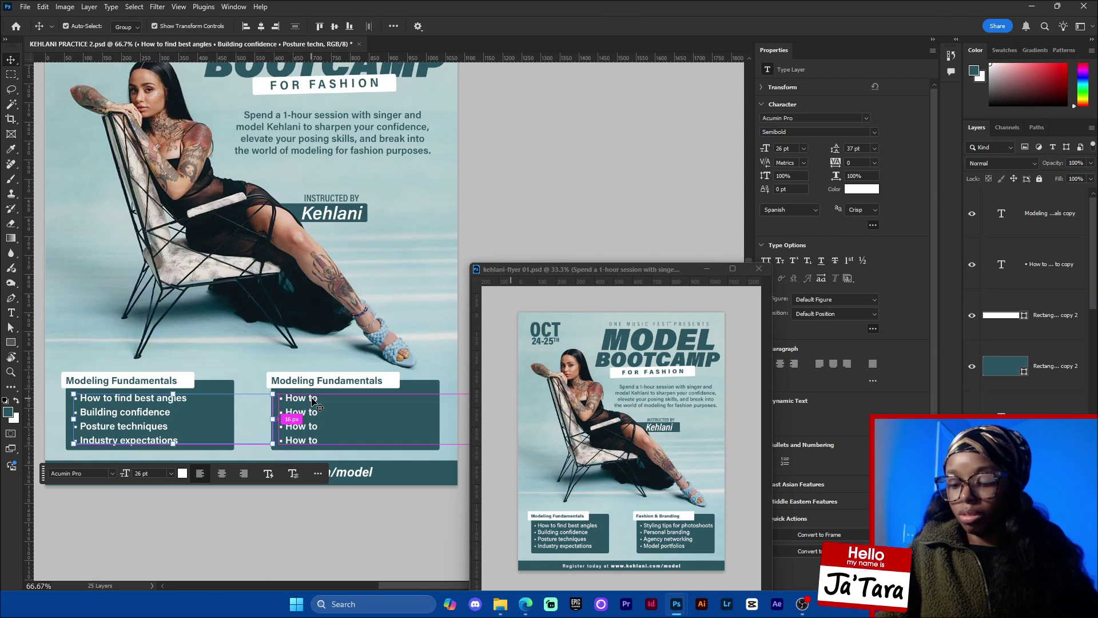
pyautogui.moveTo(319, 399); pyautogui.dragTo(291, 396)
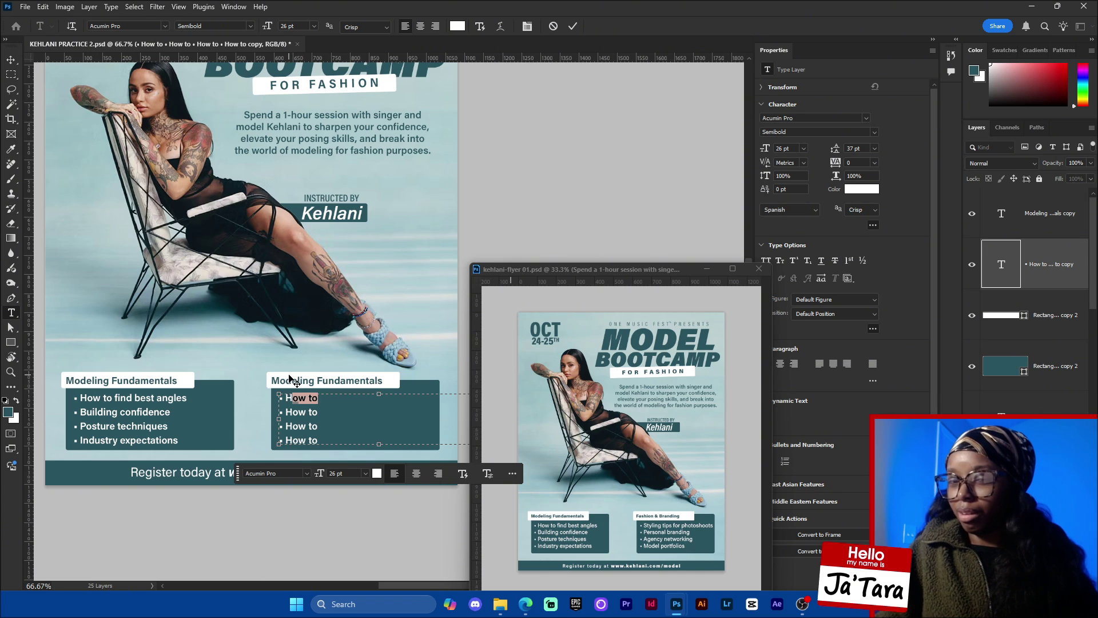
pyautogui.write('Styl')
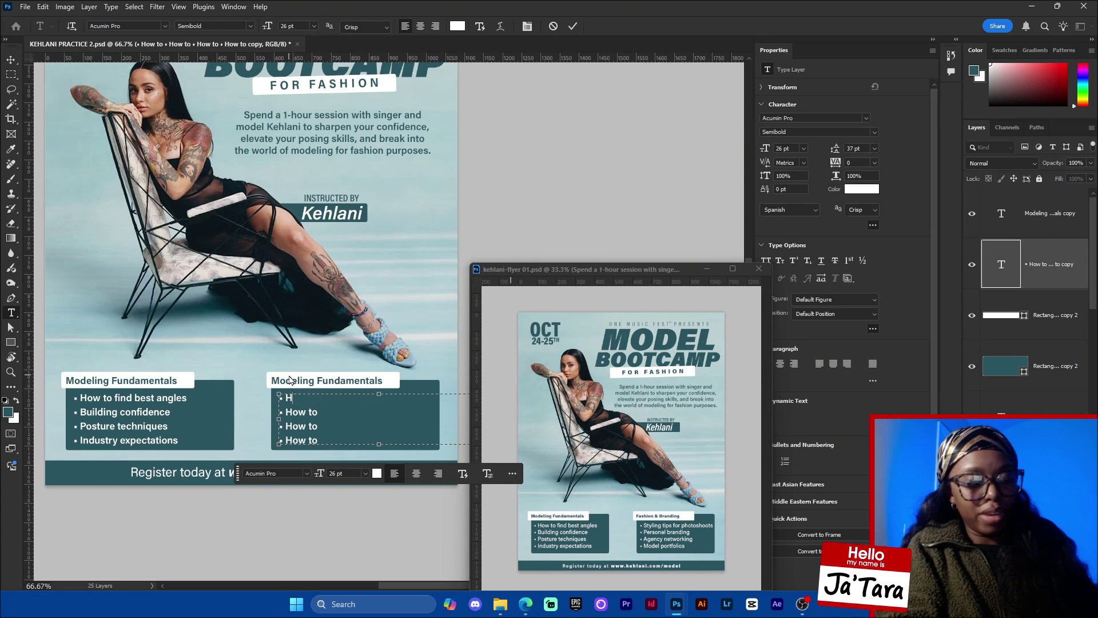
pyautogui.press('BackSpace')
pyautogui.press('BackSpace')
pyautogui.press('BackSpace')
pyautogui.press('BackSpace')
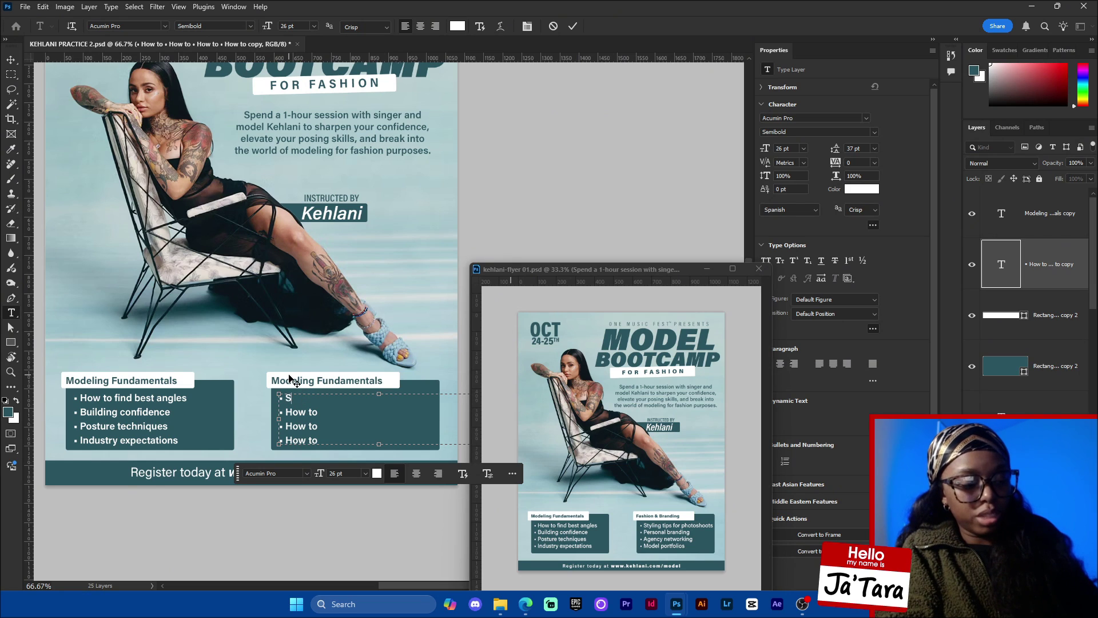
pyautogui.write('Styling tips for')
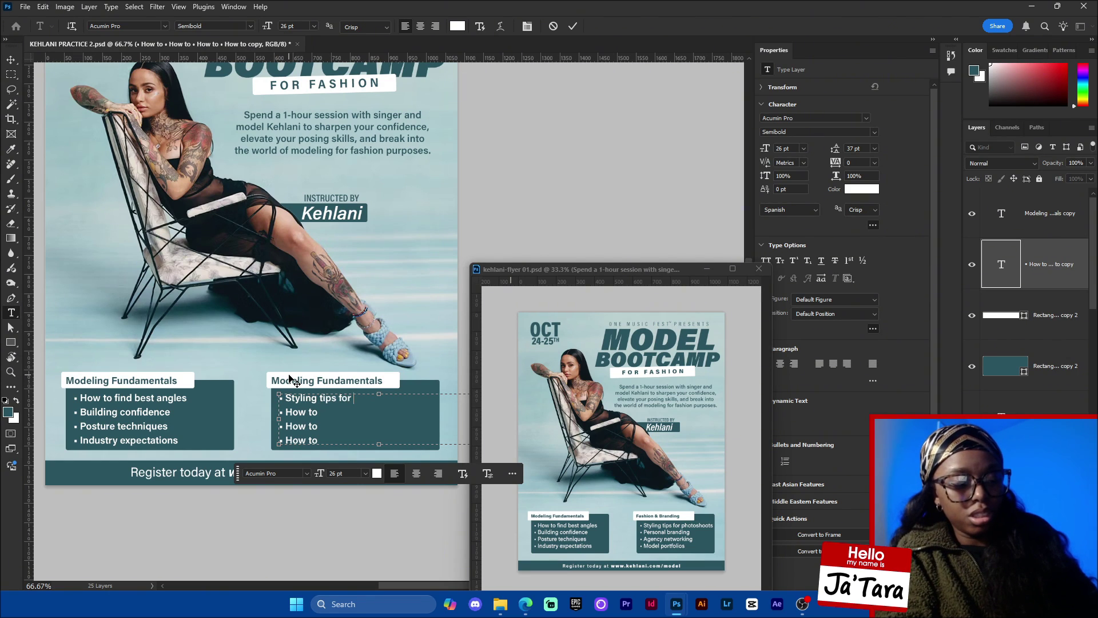
pyautogui.write(' photosho')
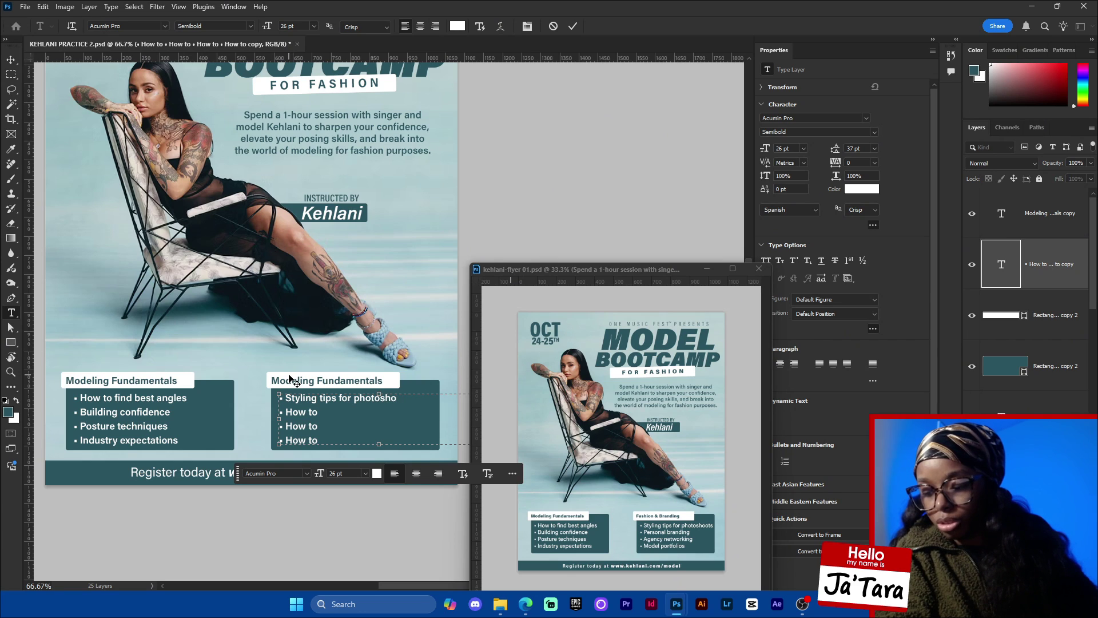
pyautogui.write('ot How to How t')
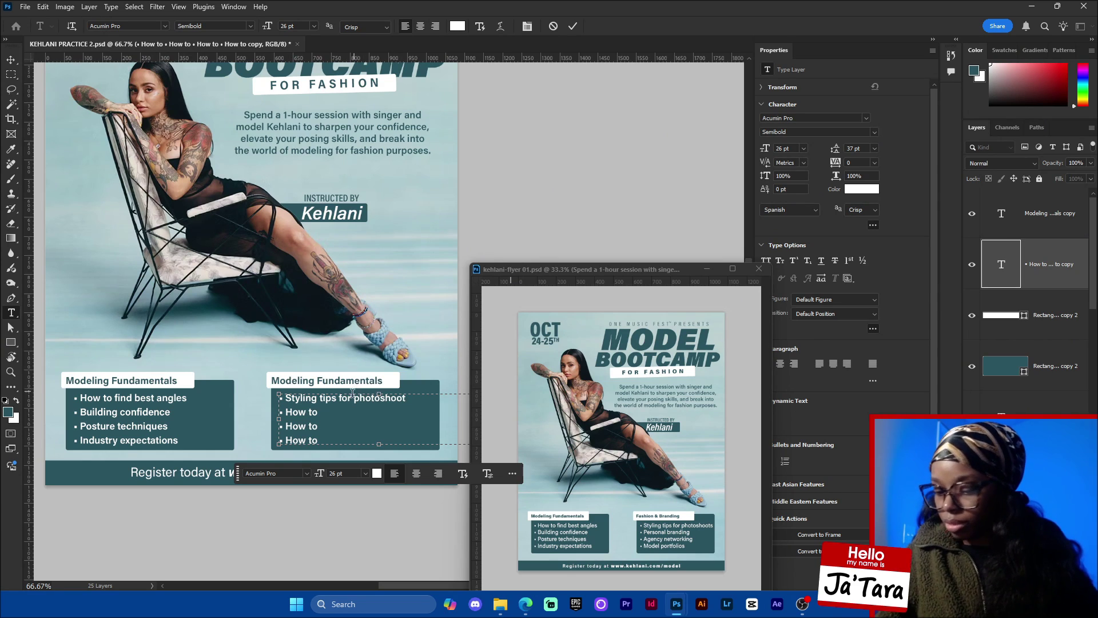
# Replace the second and third bullets in the duplicated topic box with "Personal branding" and "Agency networking".
pyautogui.tripleClick(291, 412)
pyautogui.write('Persona')
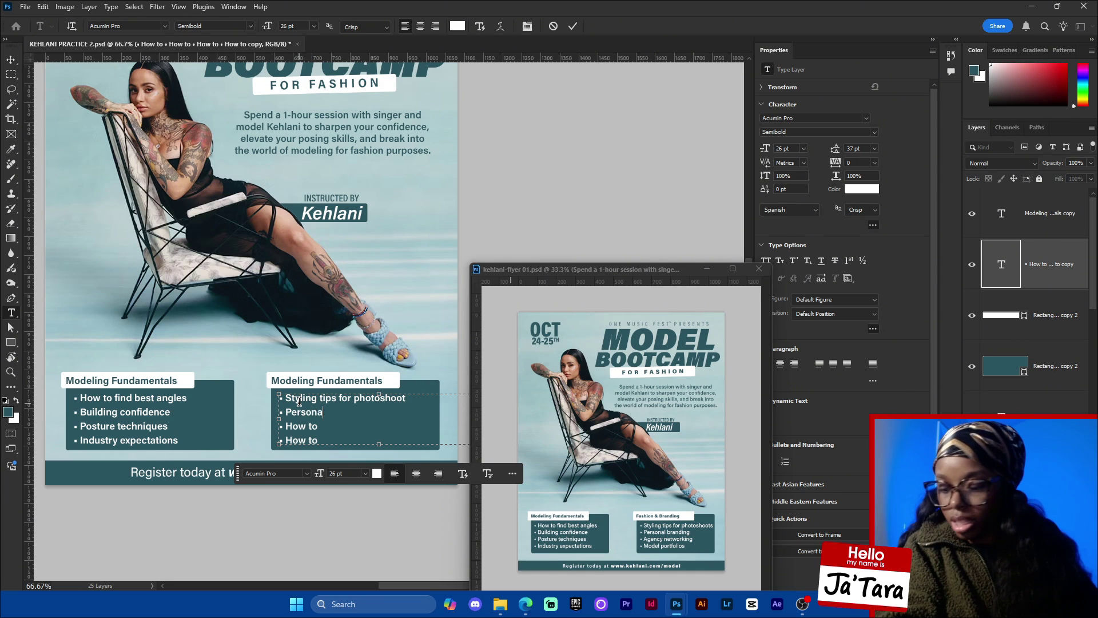
pyautogui.write('l branding')
pyautogui.moveTo(320, 425); pyautogui.dragTo(286, 424)
pyautogui.write('Agency')
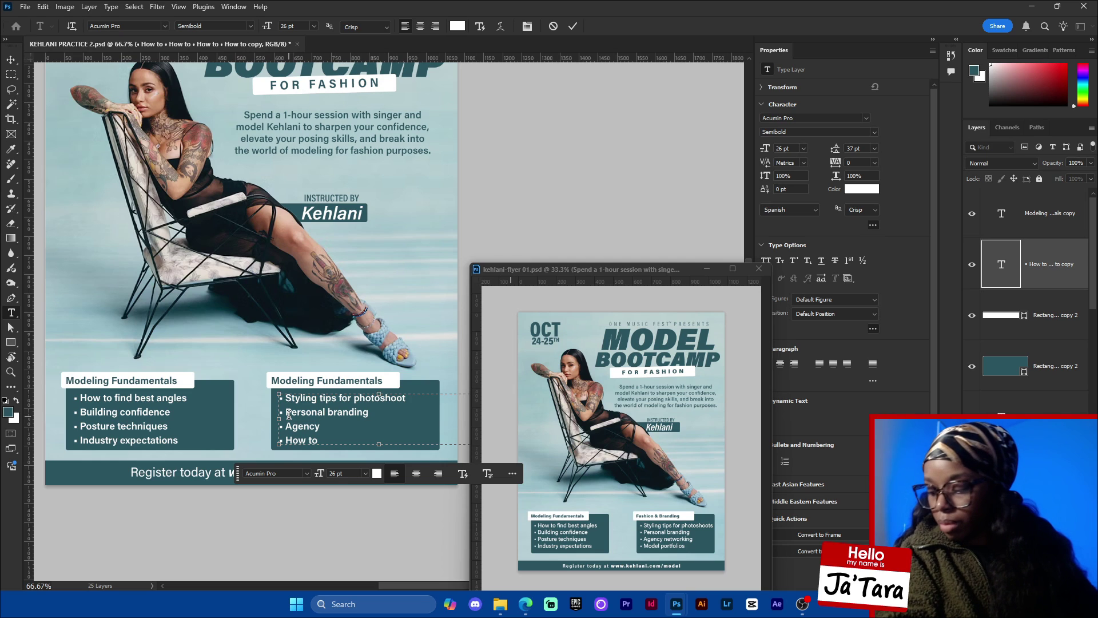
pyautogui.write(' networking')
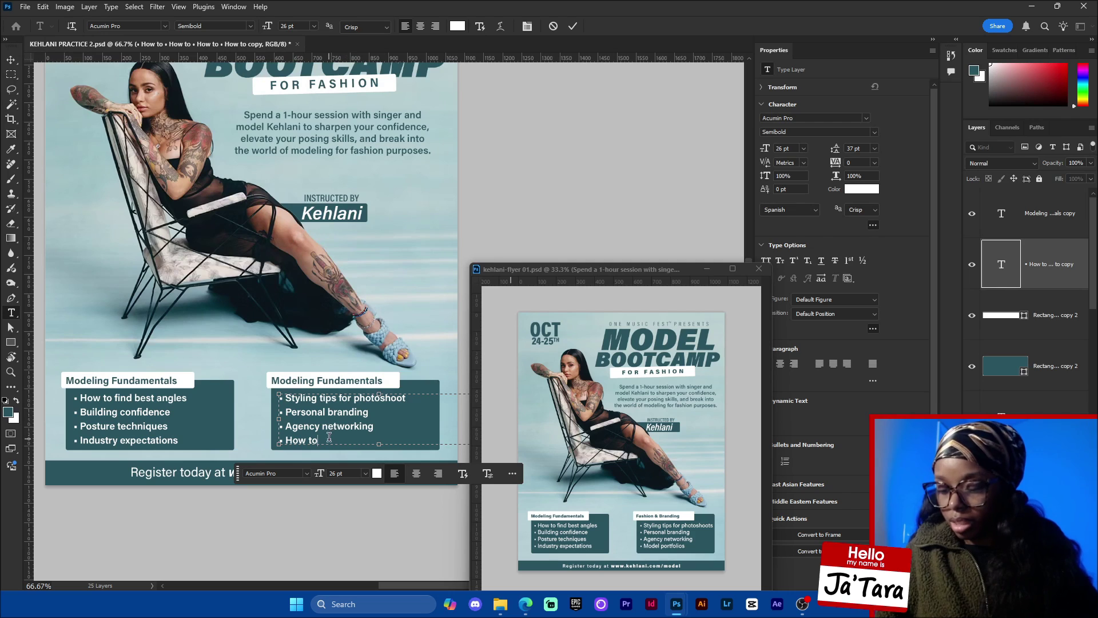
# Replace the last bullet in the duplicated topic box with "Model portfolios", commit the text and deselect the layer.
pyautogui.tripleClick(288, 439)
pyautogui.write('Model')
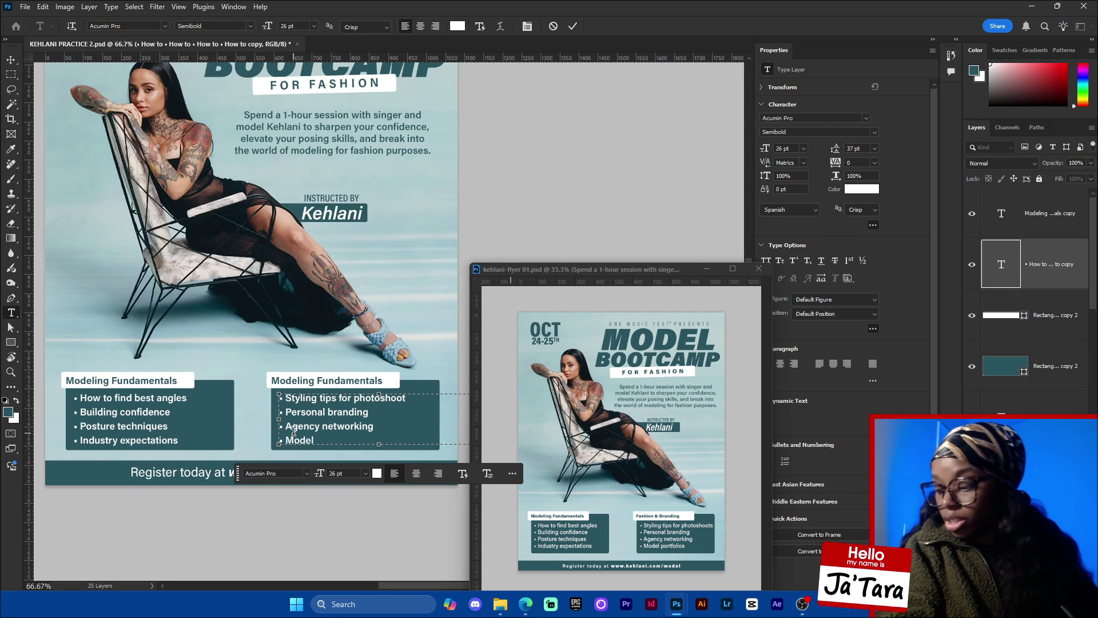
pyautogui.write(' portfolios')
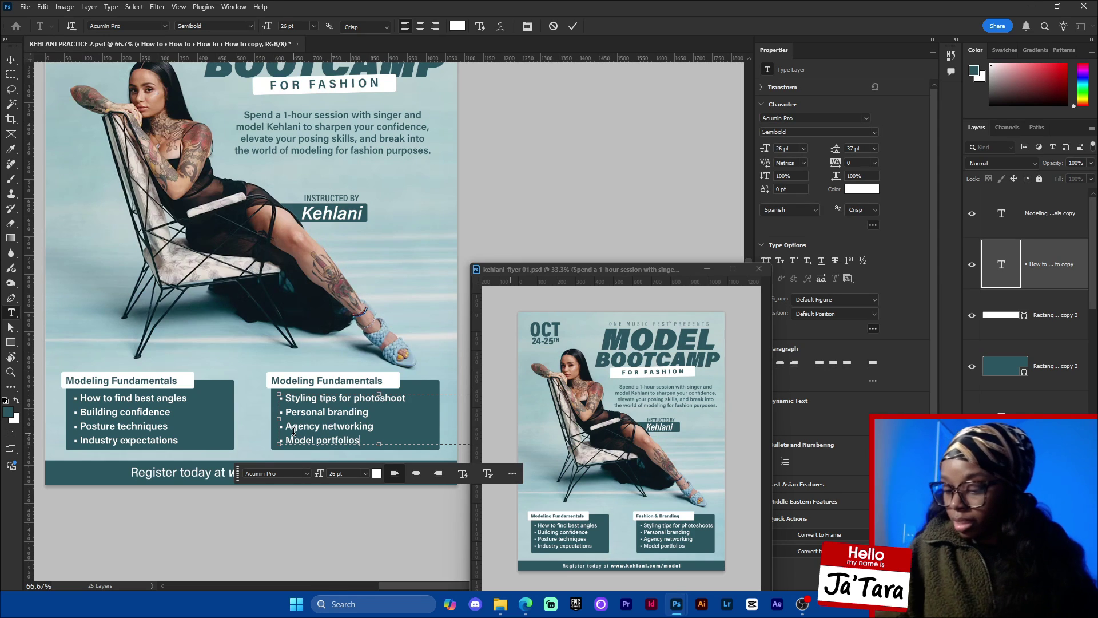
pyautogui.click(572, 26)
pyautogui.press('ctrl')
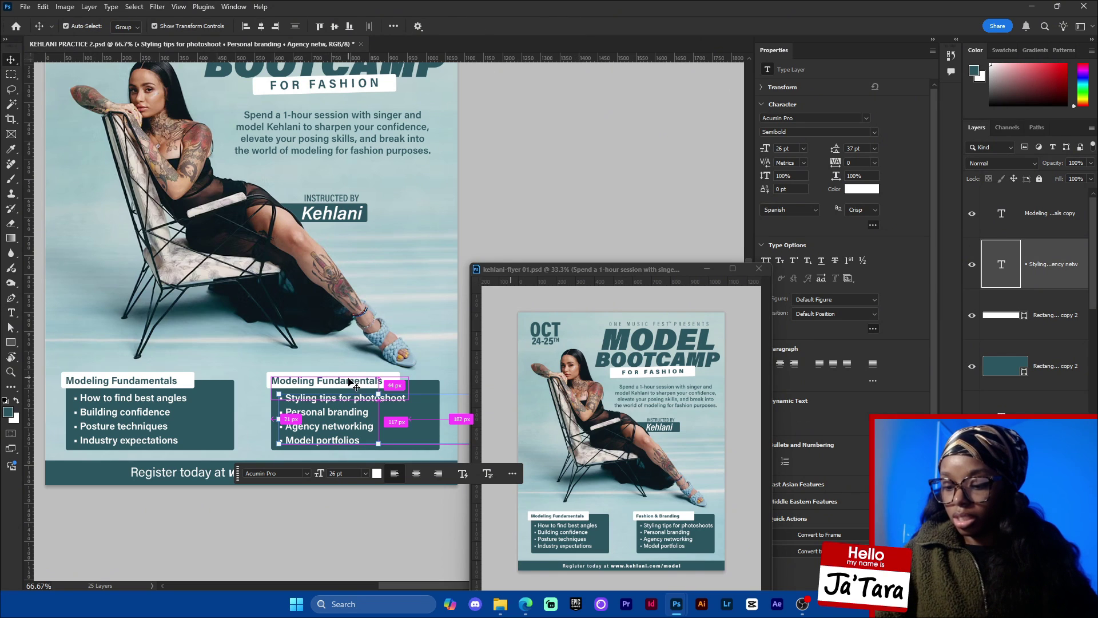
pyautogui.hotkey('ctrl', 't')
pyautogui.press('Return')
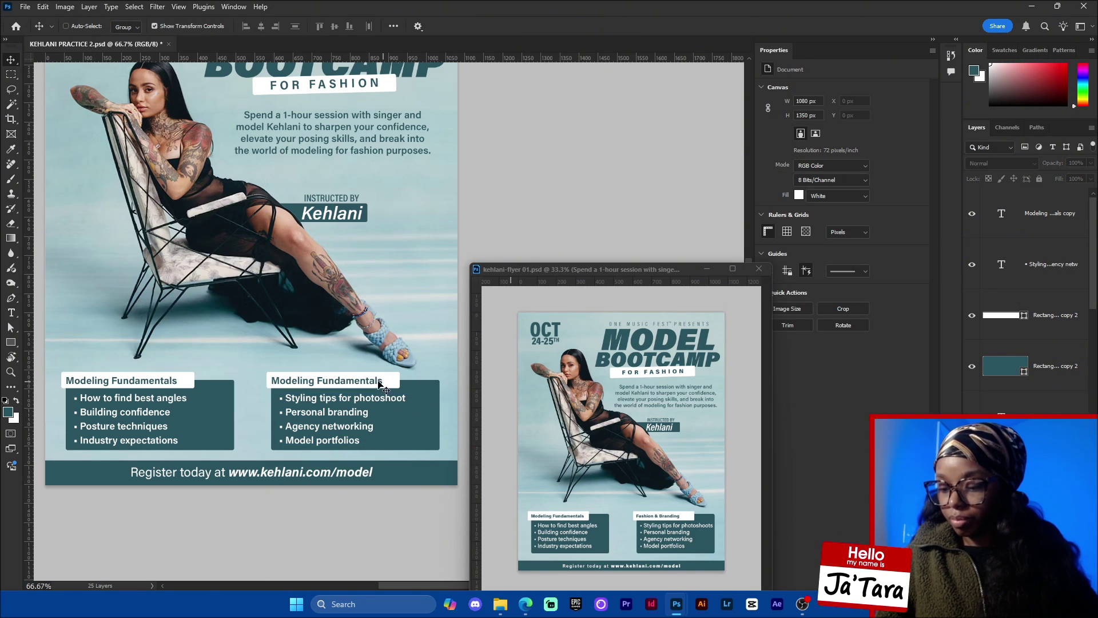
# Change the heading of the duplicated topic box to "Fashion & Branding" and commit the text.
pyautogui.doubleClick(381, 377)
pyautogui.hotkey('ctrl', 'a')
pyautogui.write('Fashi')
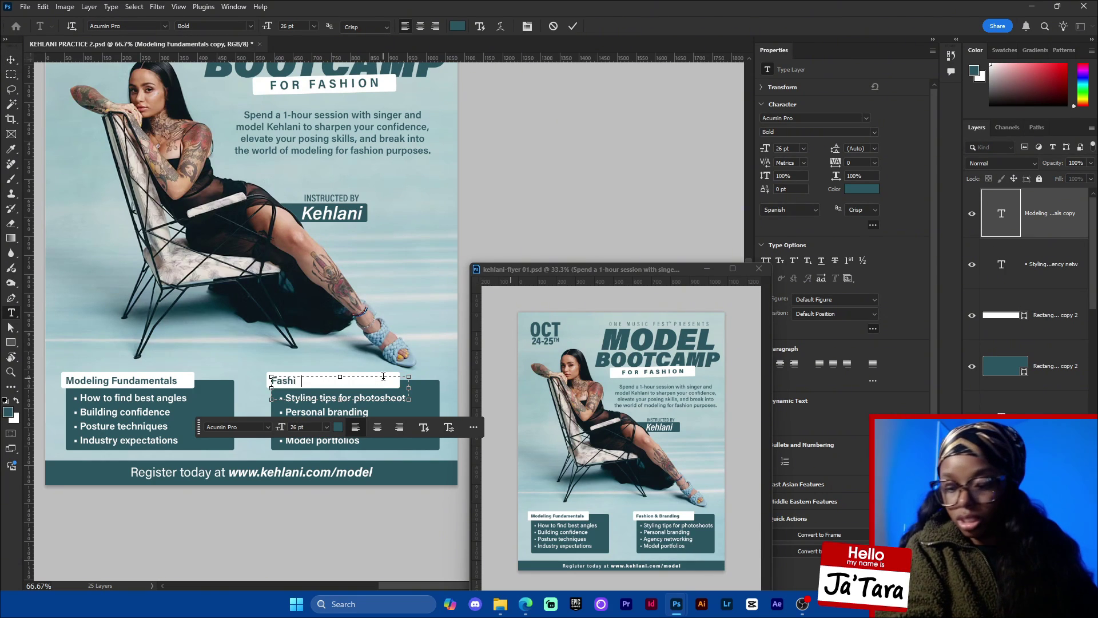
pyautogui.write('on &')
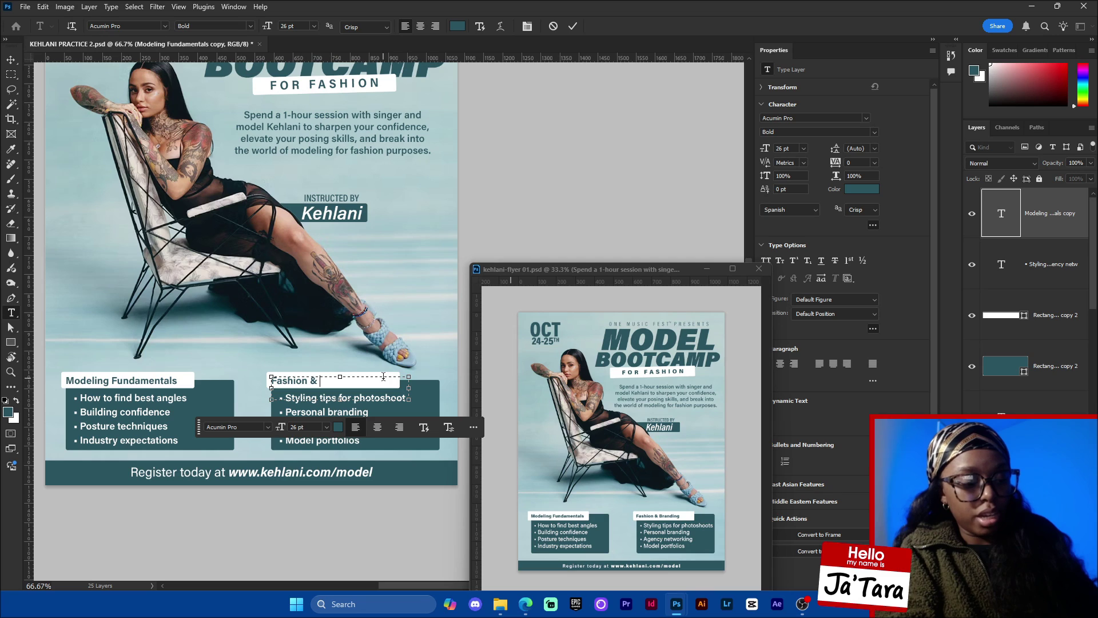
pyautogui.write(' Branding')
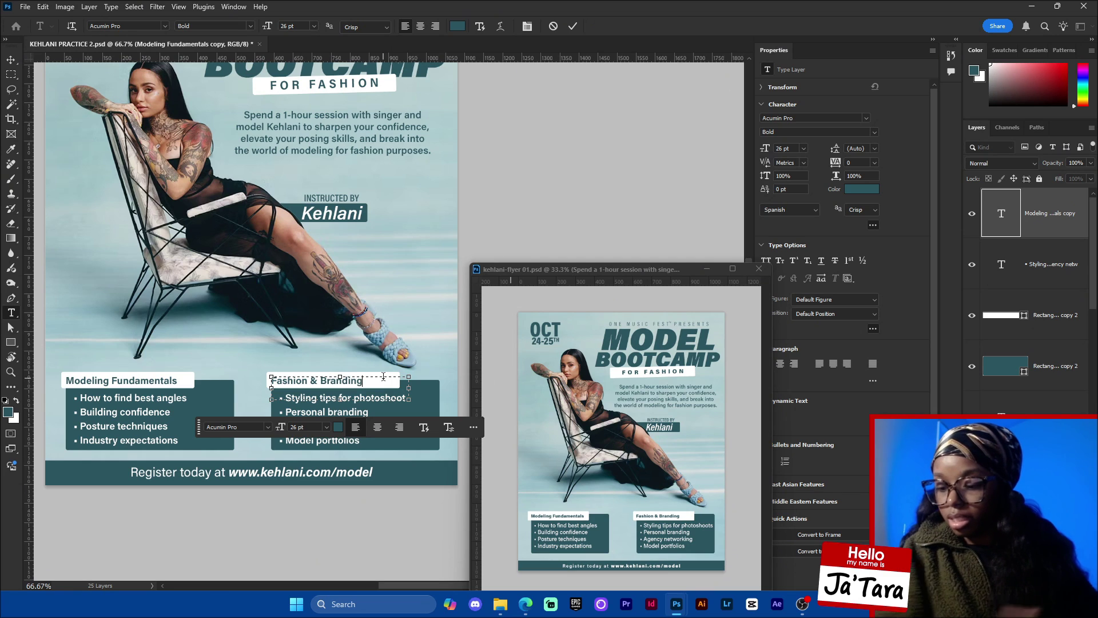
pyautogui.click(573, 26)
pyautogui.press('v')
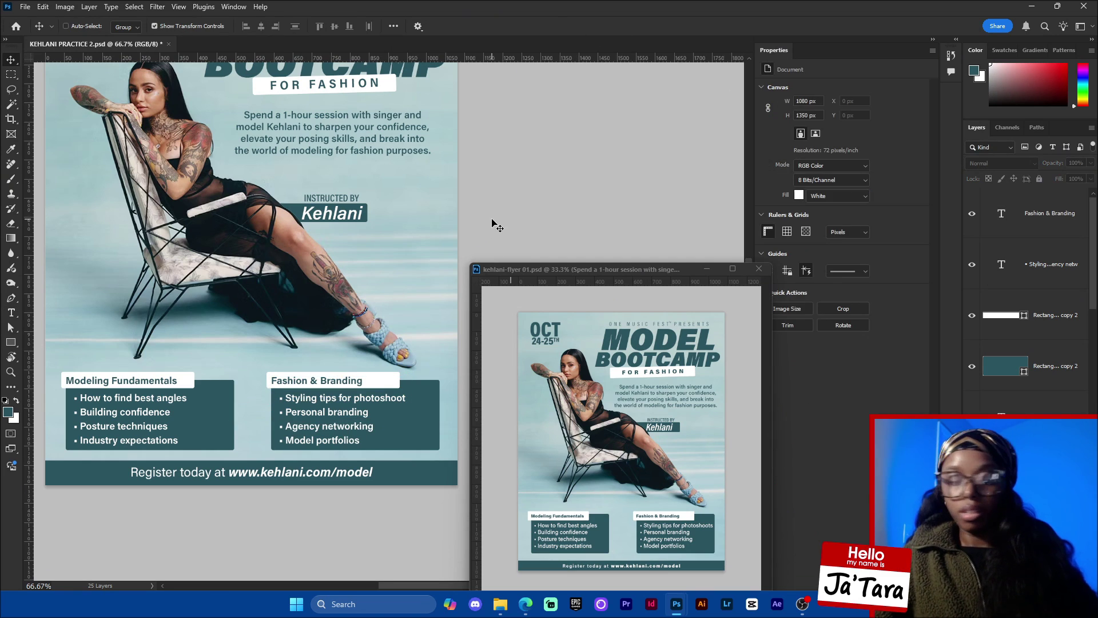
# Compare the whole flyer with the reference, close kehlani-flyer 01.psd, and save KEHLANI PRACTICE 2.psd.
pyautogui.hotkey('ctrl', '-')
pyautogui.moveTo(381, 318); pyautogui.dragTo(376, 383)
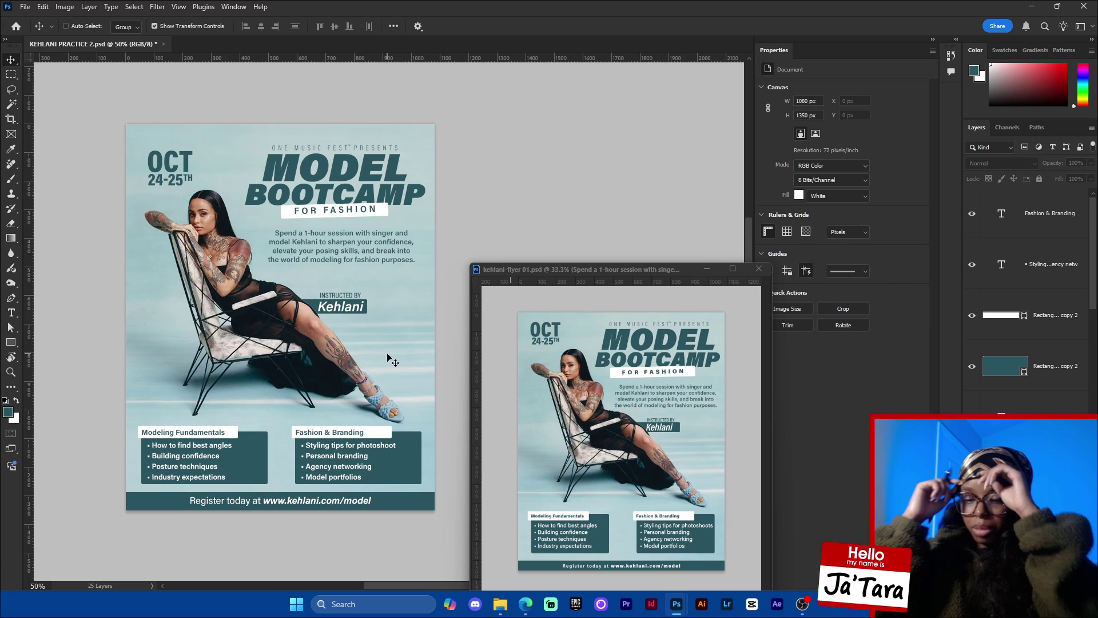
pyautogui.moveTo(640, 268); pyautogui.dragTo(652, 138)
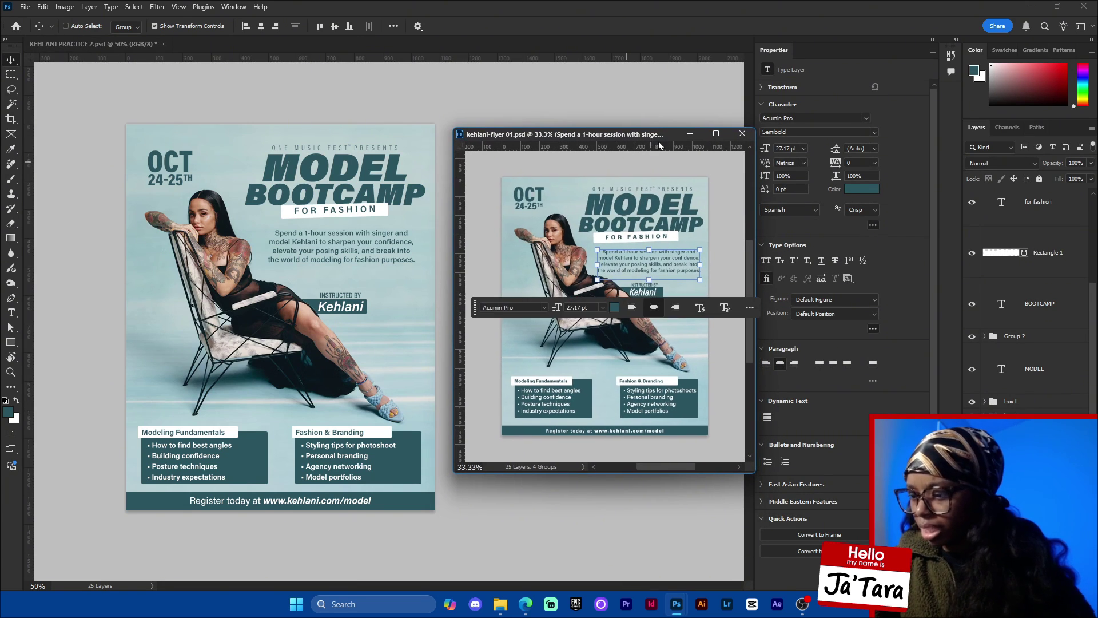
pyautogui.click(715, 182)
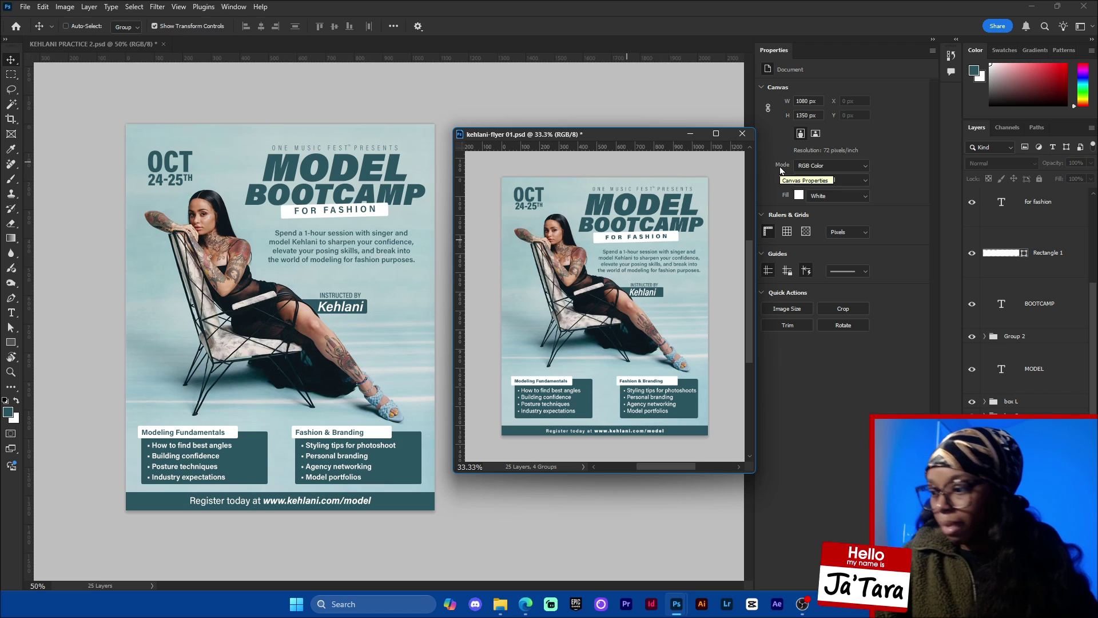
pyautogui.click(739, 131)
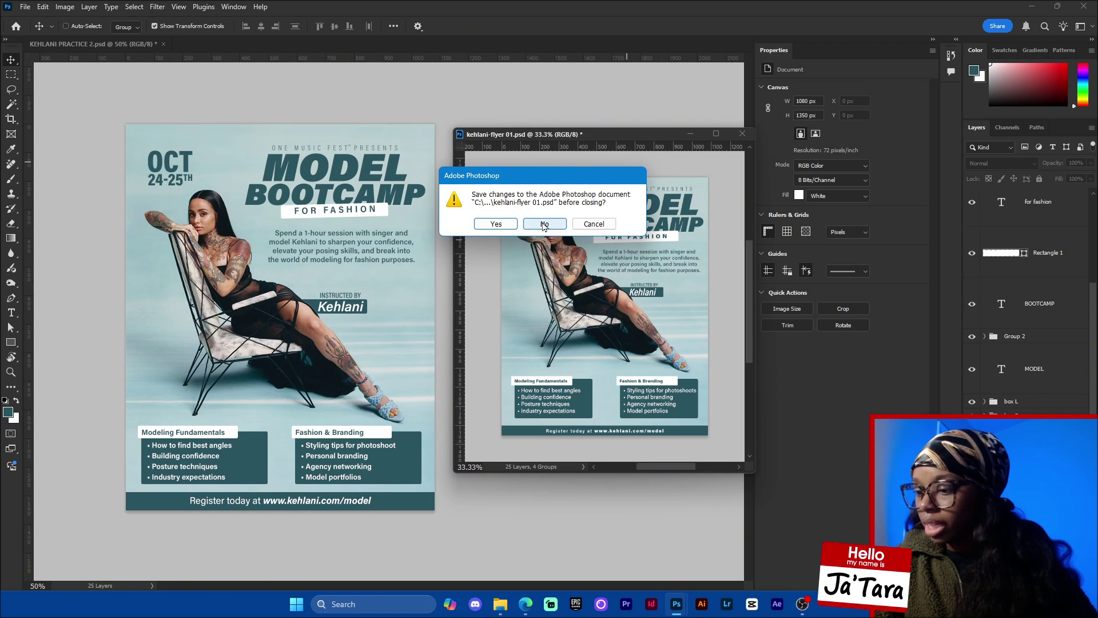
pyautogui.click(495, 224)
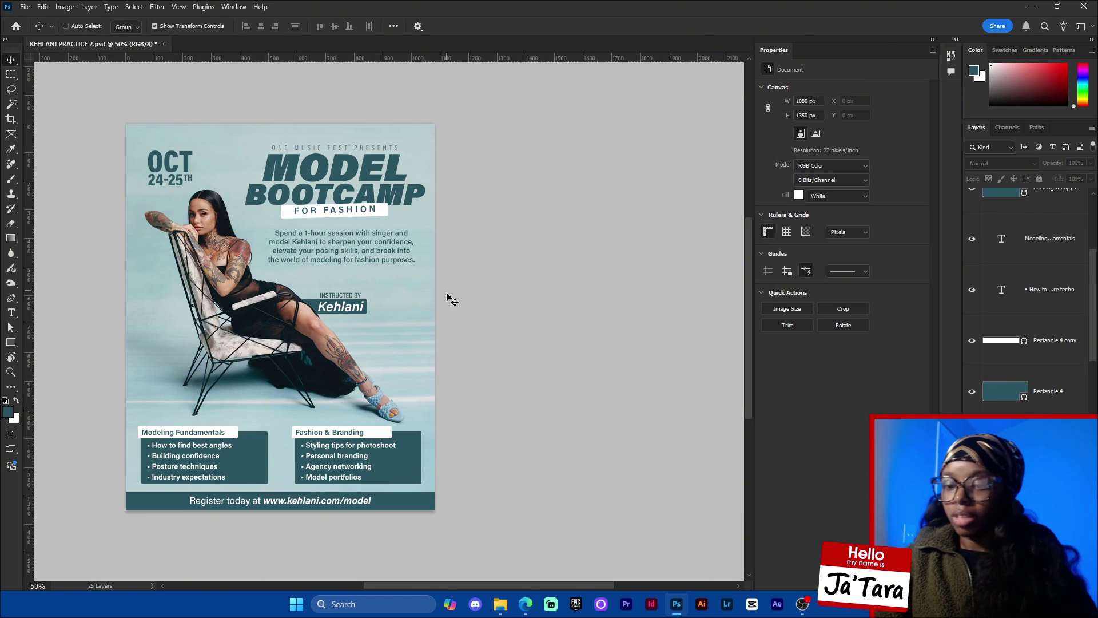
pyautogui.moveTo(447, 297); pyautogui.dragTo(510, 297)
pyautogui.hotkey('ctrl', 's')
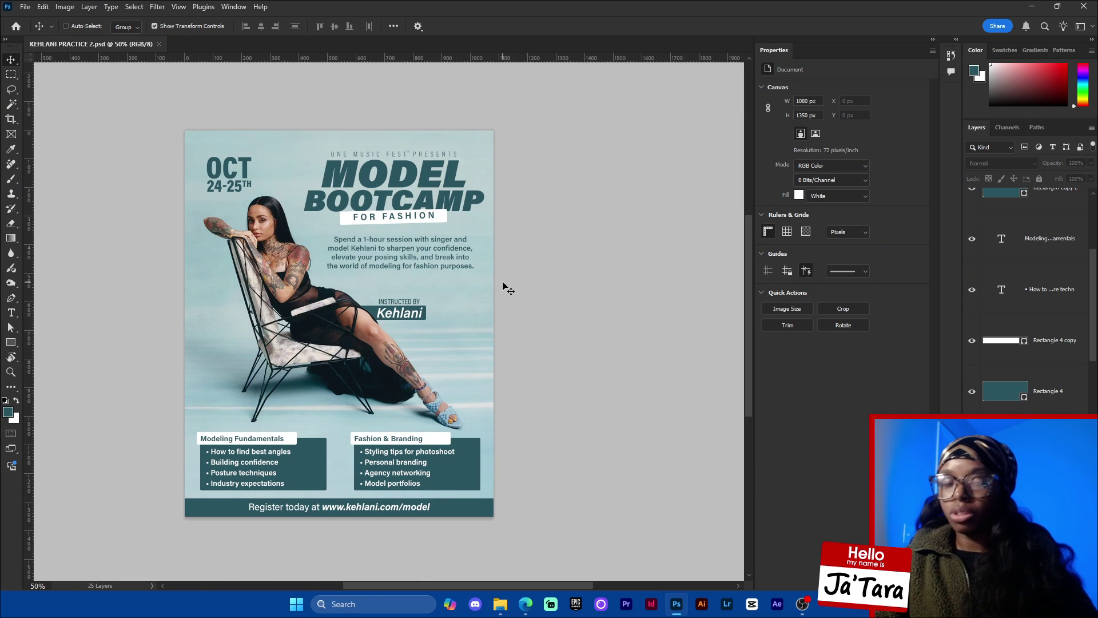
pyautogui.click(26, 6)
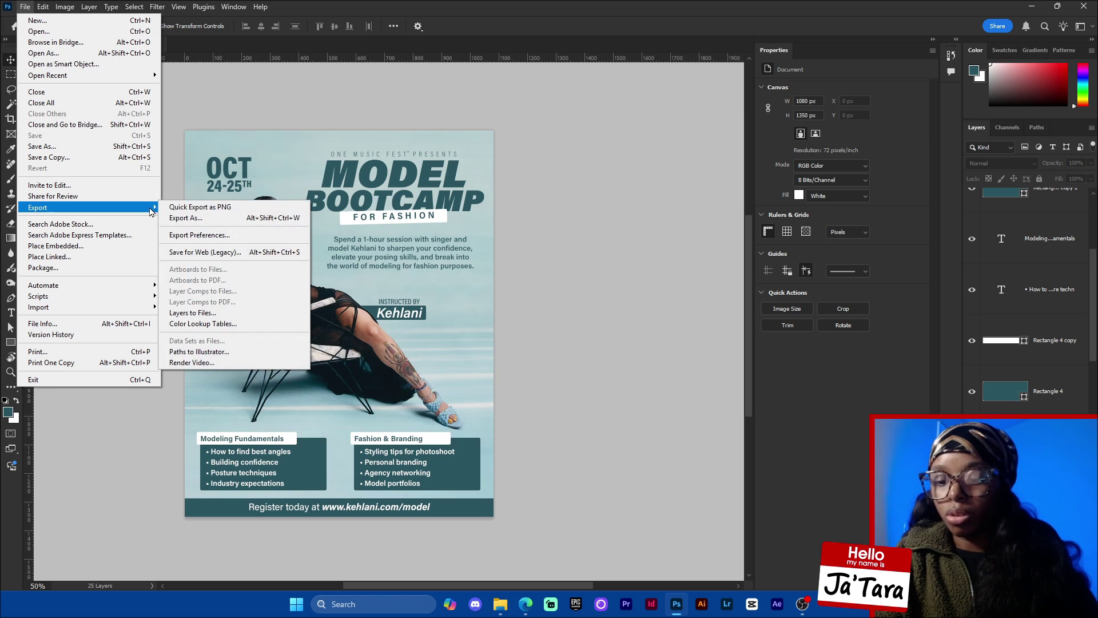
pyautogui.click(179, 219)
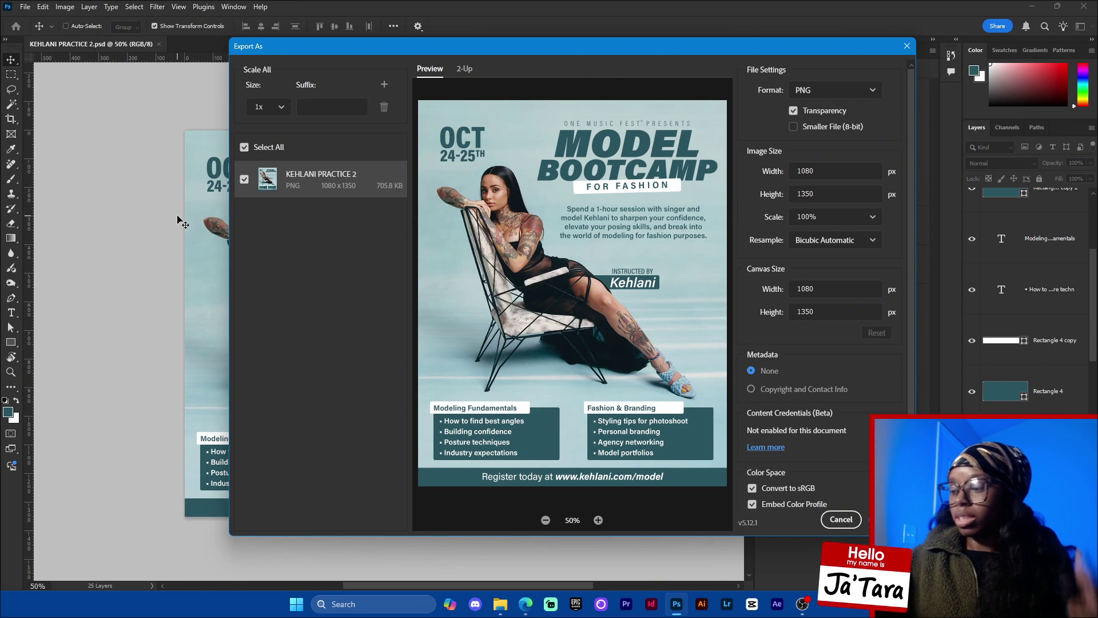
pyautogui.click(837, 93)
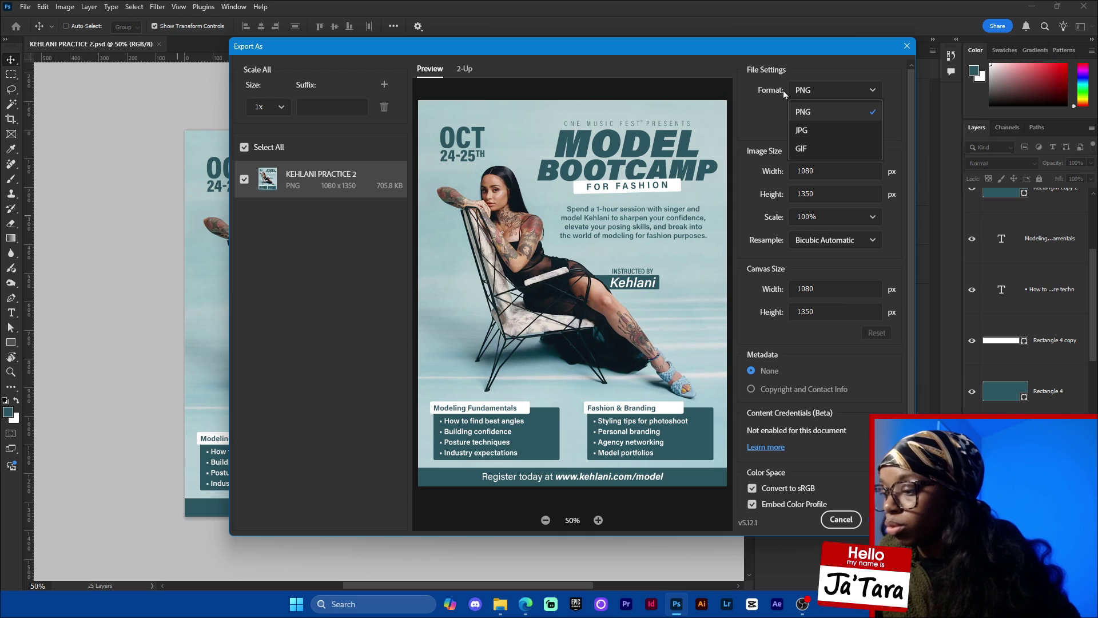
pyautogui.click(820, 114)
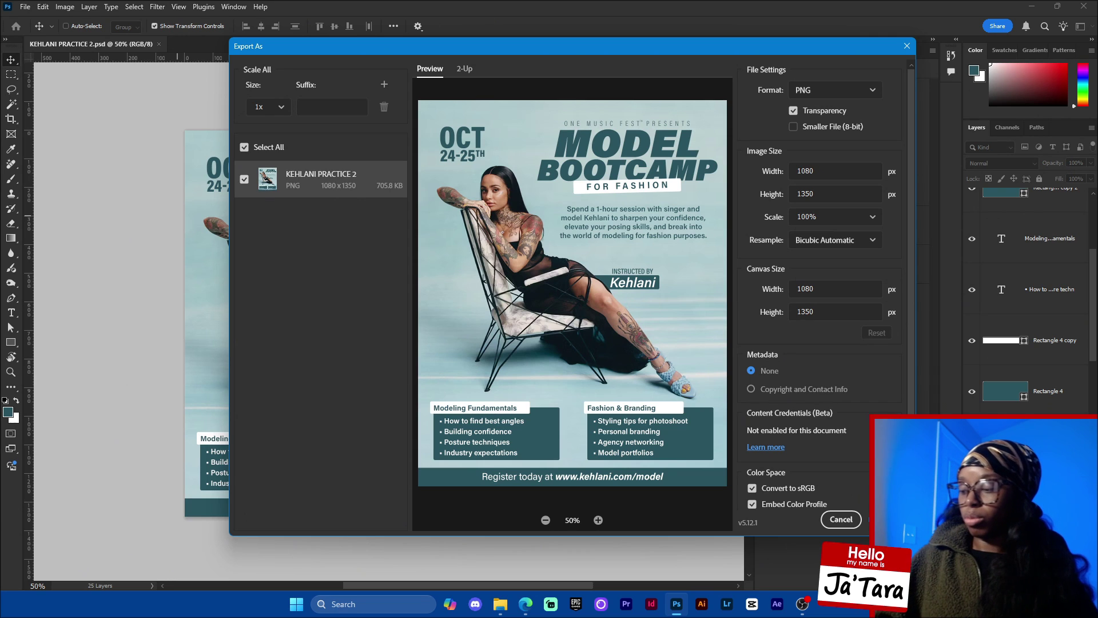
pyautogui.click(889, 519)
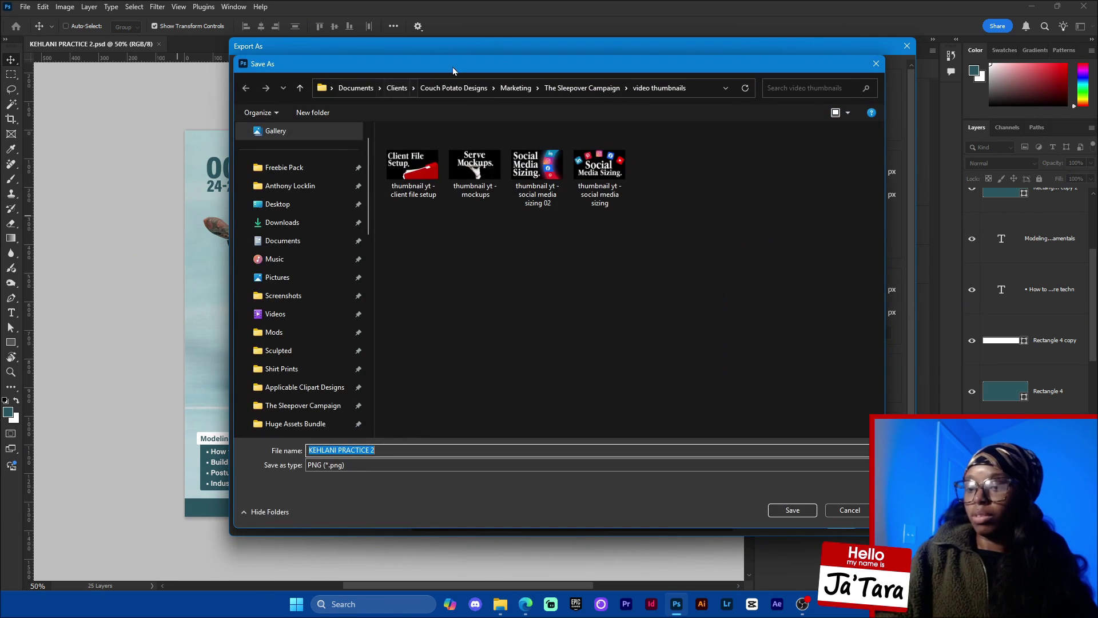
pyautogui.click(856, 514)
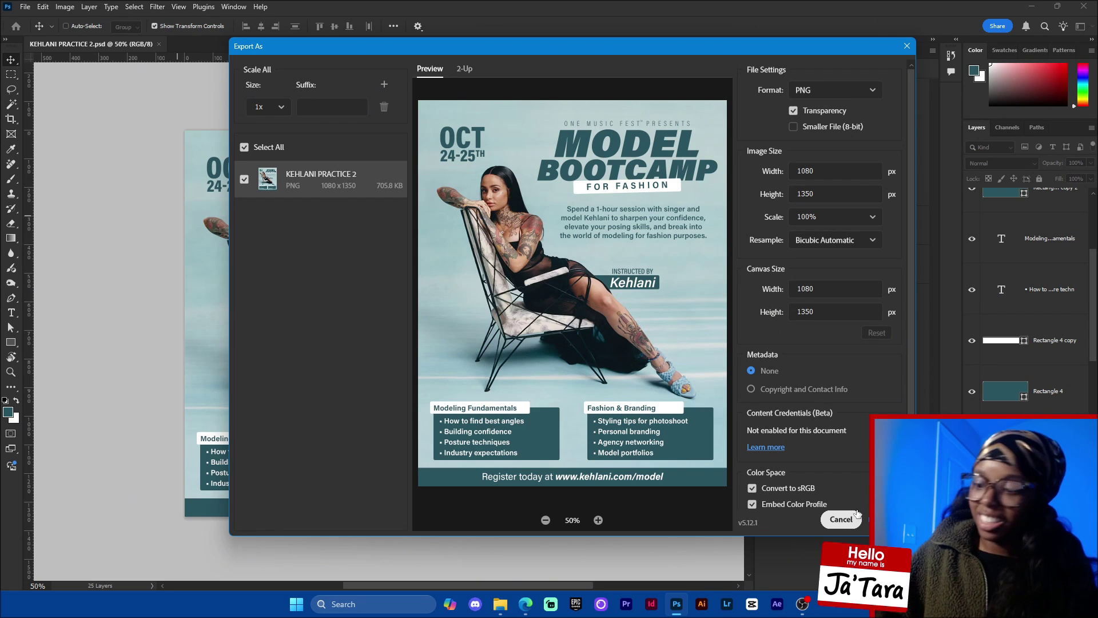
pyautogui.click(849, 518)
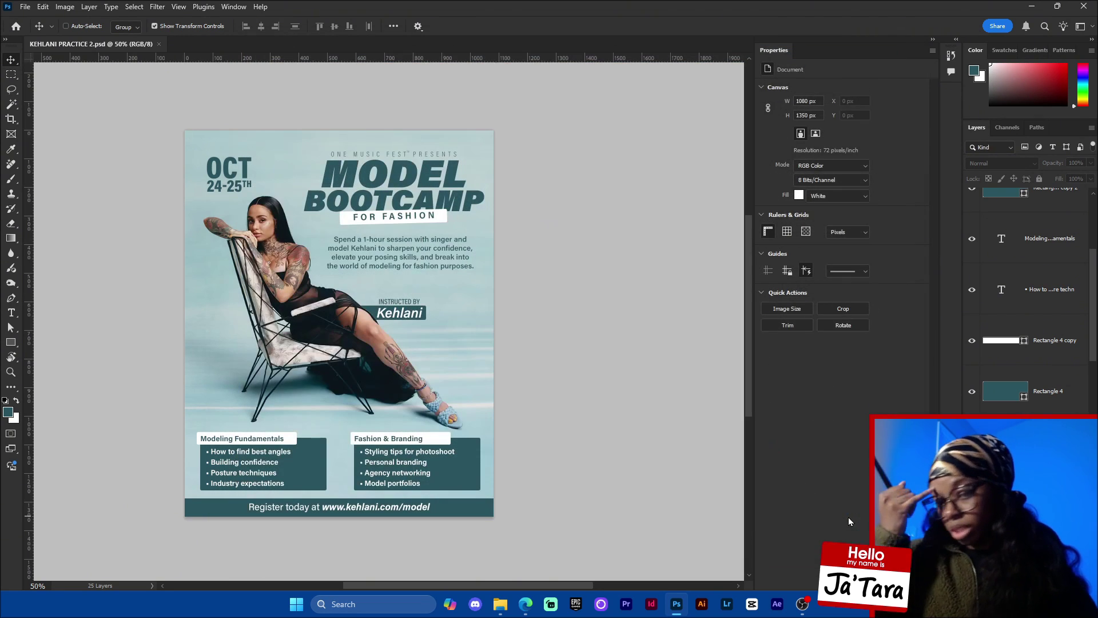
# Select the white label layer behind the Modeling Fundamentals heading and move the floating contextual task bar below the flyer.
pyautogui.click(1065, 350)
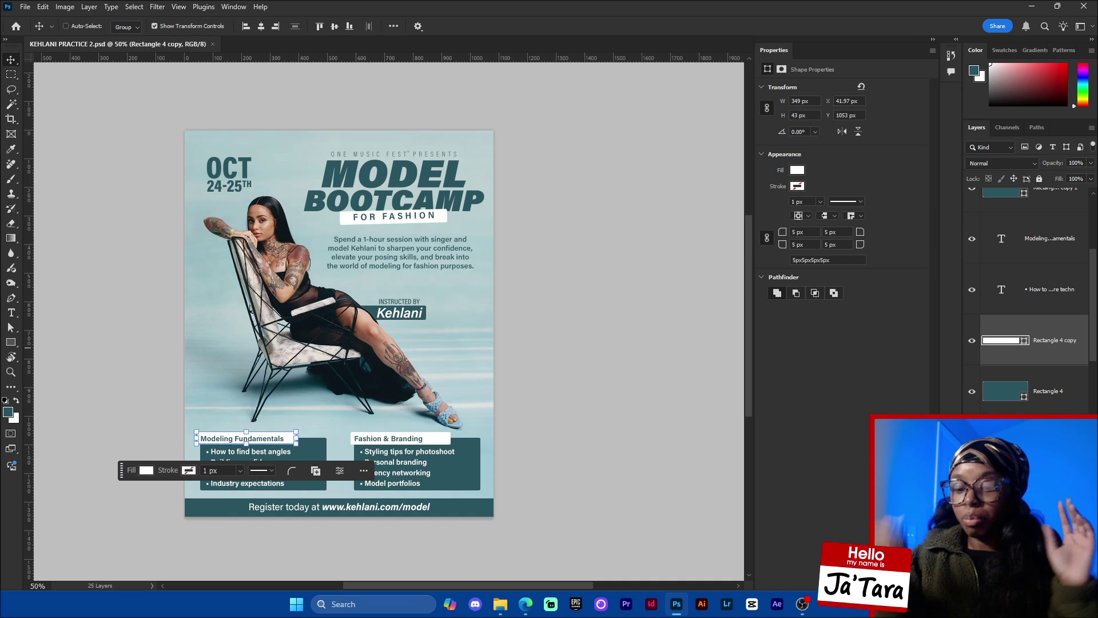
pyautogui.moveTo(121, 469); pyautogui.dragTo(119, 565)
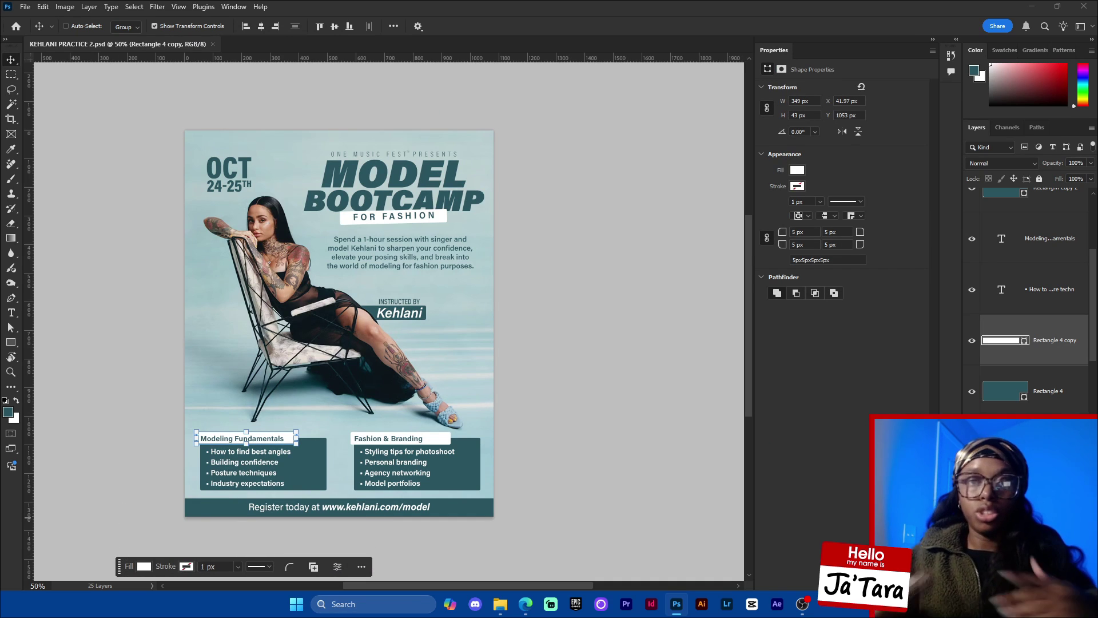